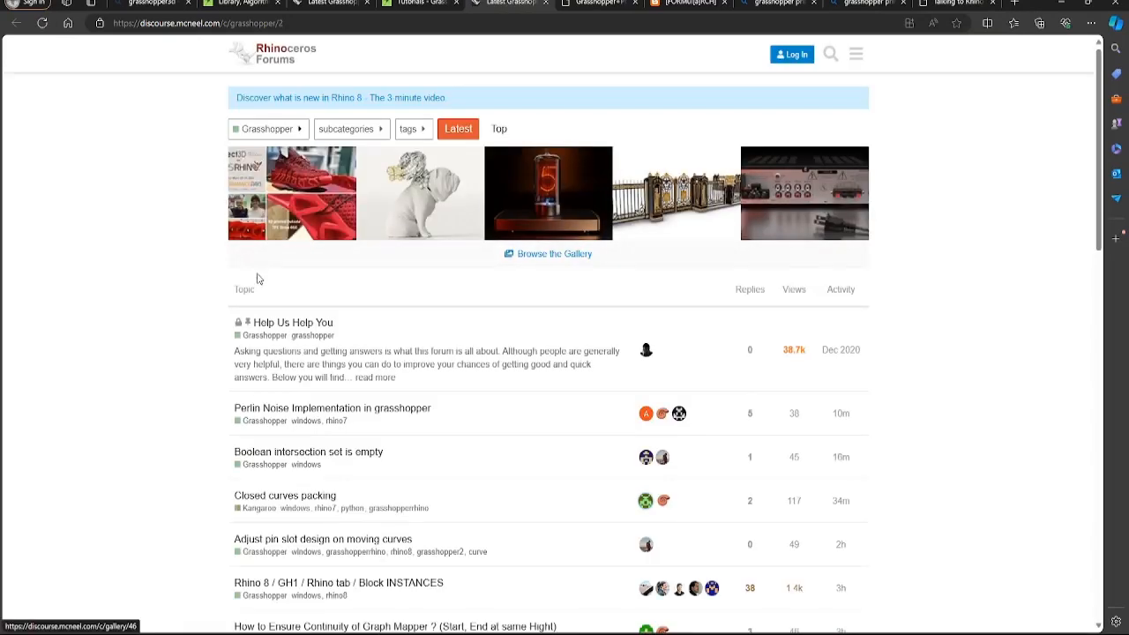
Scroll through the Grasshopper forum topics, then switch to the Grasshopper Primer PDF tab
scroll(234, 305, "down", 2)
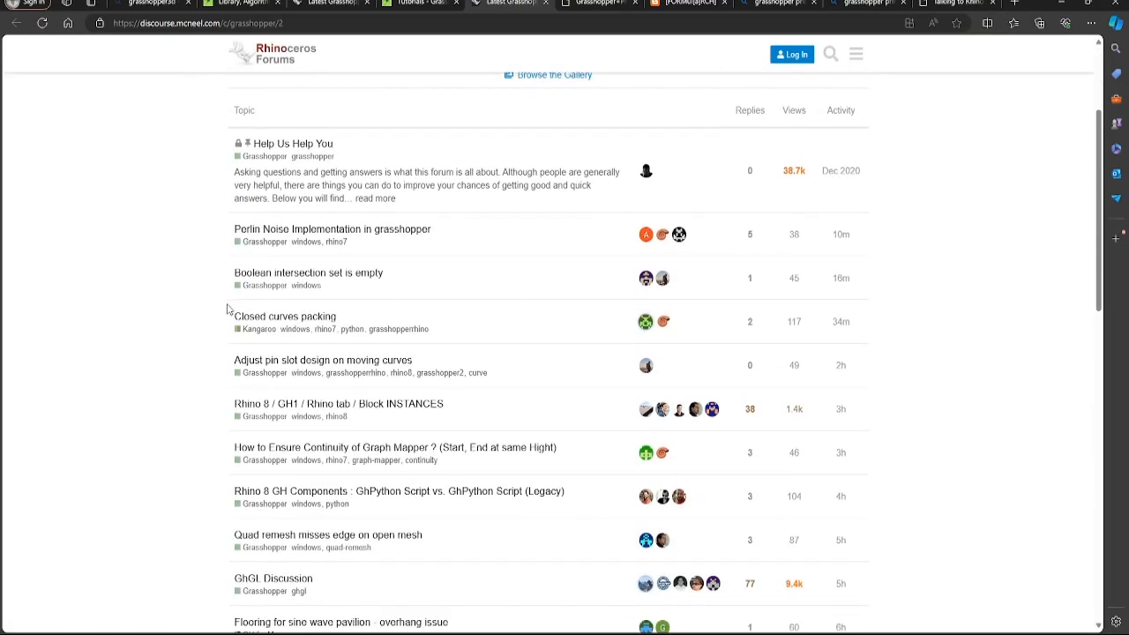
scroll(311, 302, "down", 7)
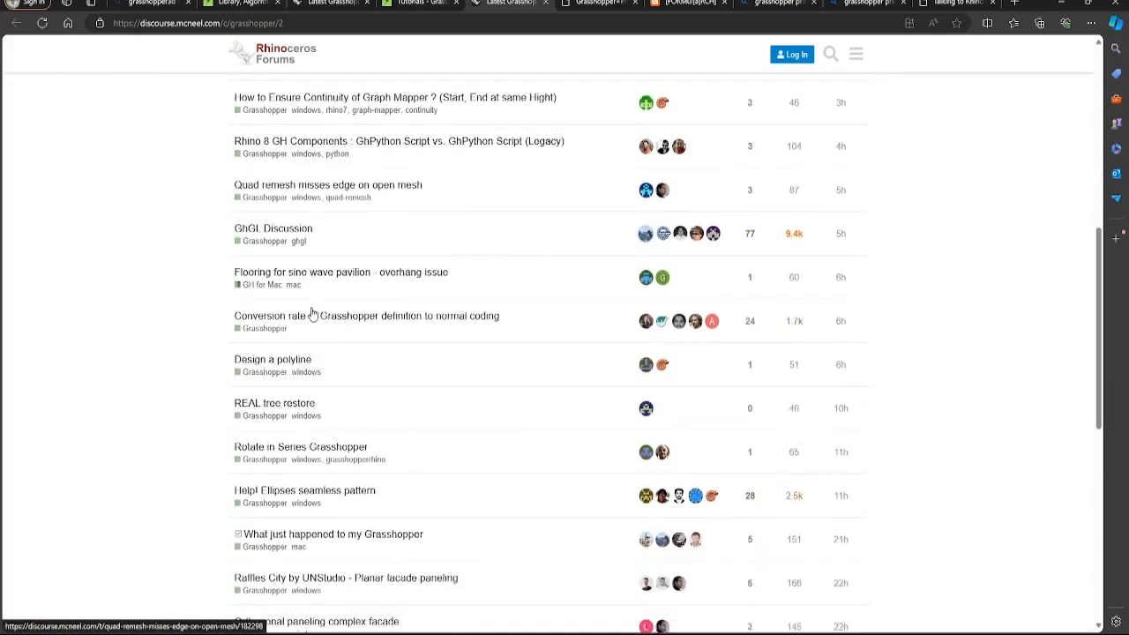
scroll(311, 314, "down", 1)
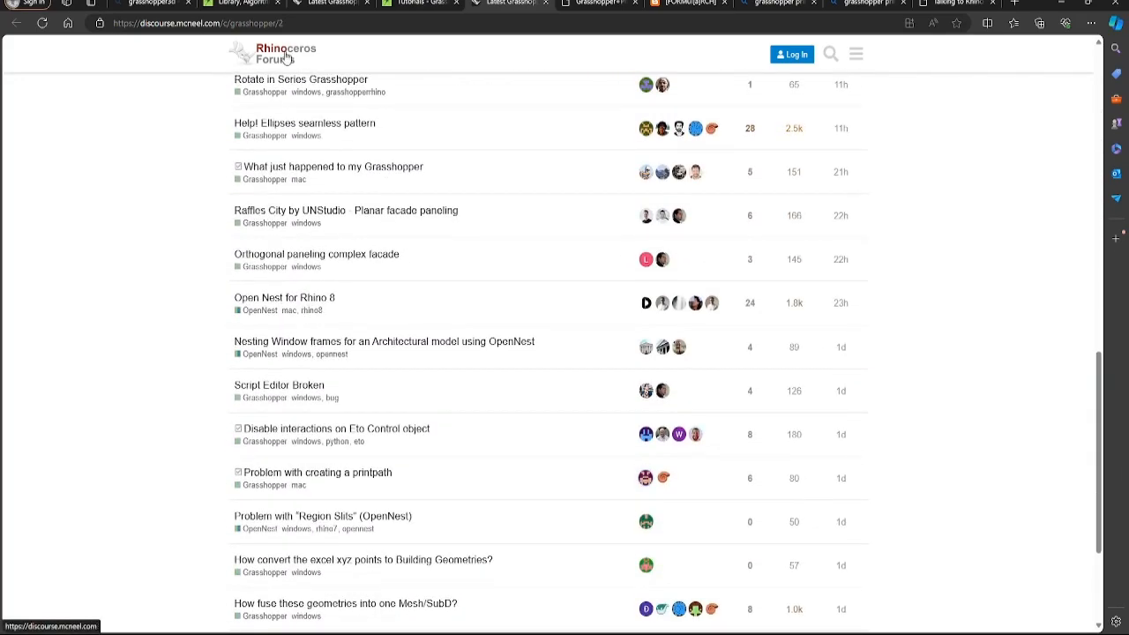
scroll(330, 186, "up", 10)
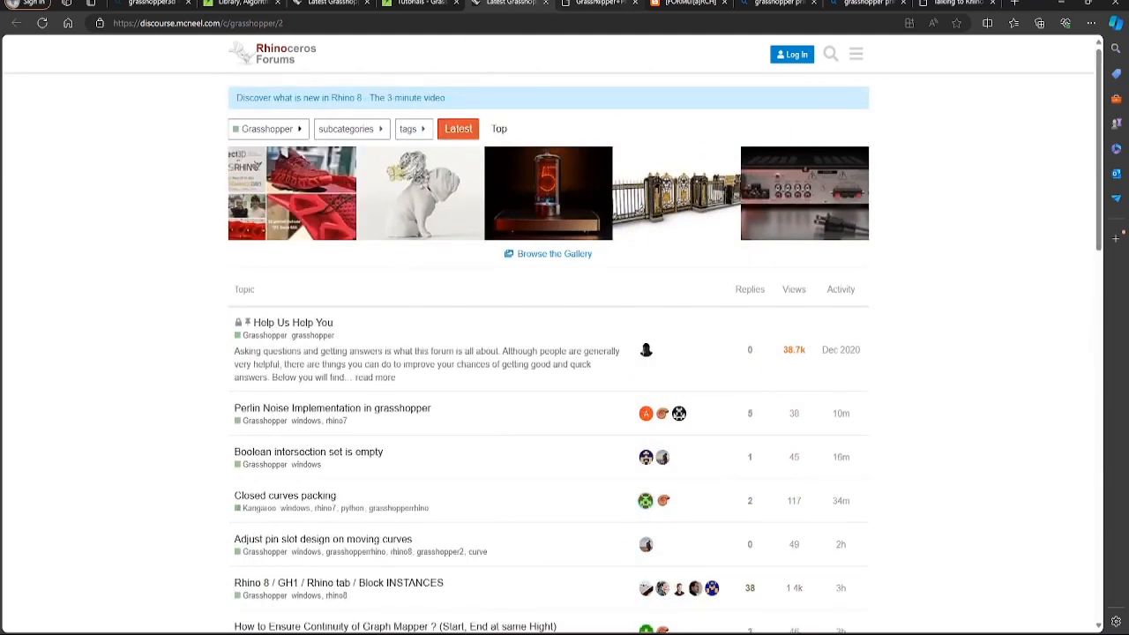
left_click(600, 2)
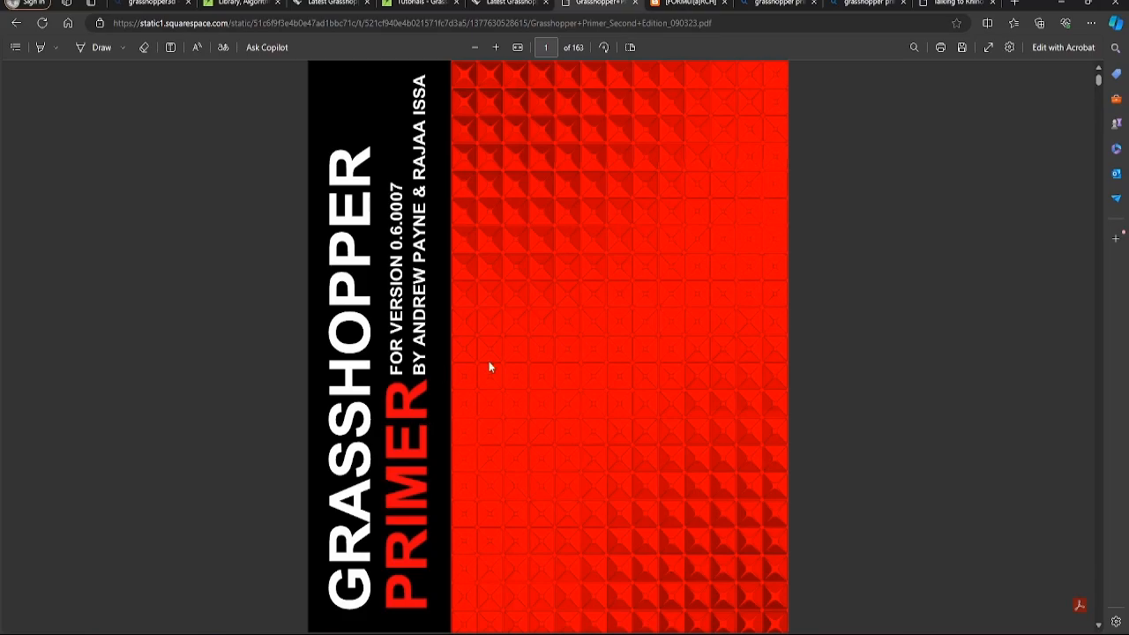
Scroll from the Primer cover past the contents and interface chapters to section 6 Data Stream Matching
scroll(522, 362, "down", 14)
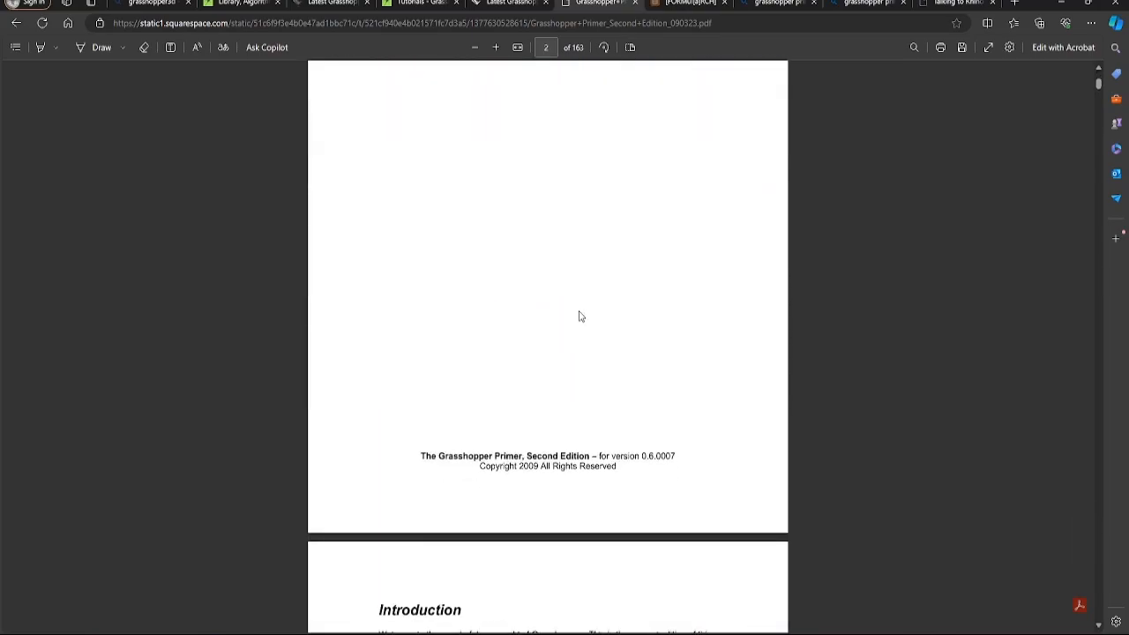
scroll(580, 315, "down", 10)
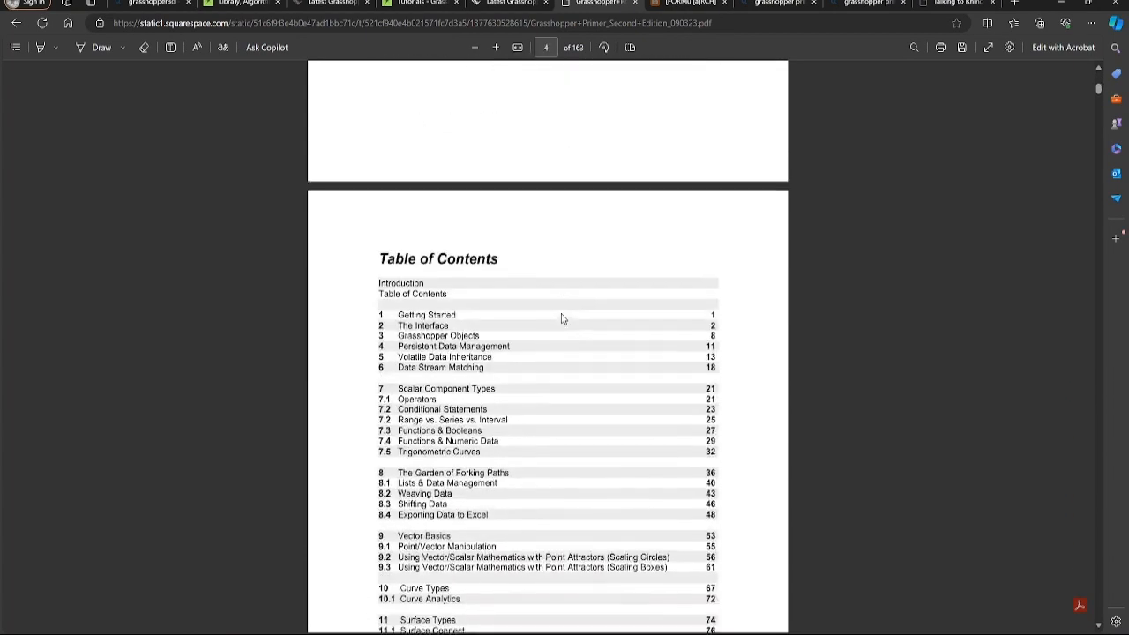
scroll(562, 319, "up", 2)
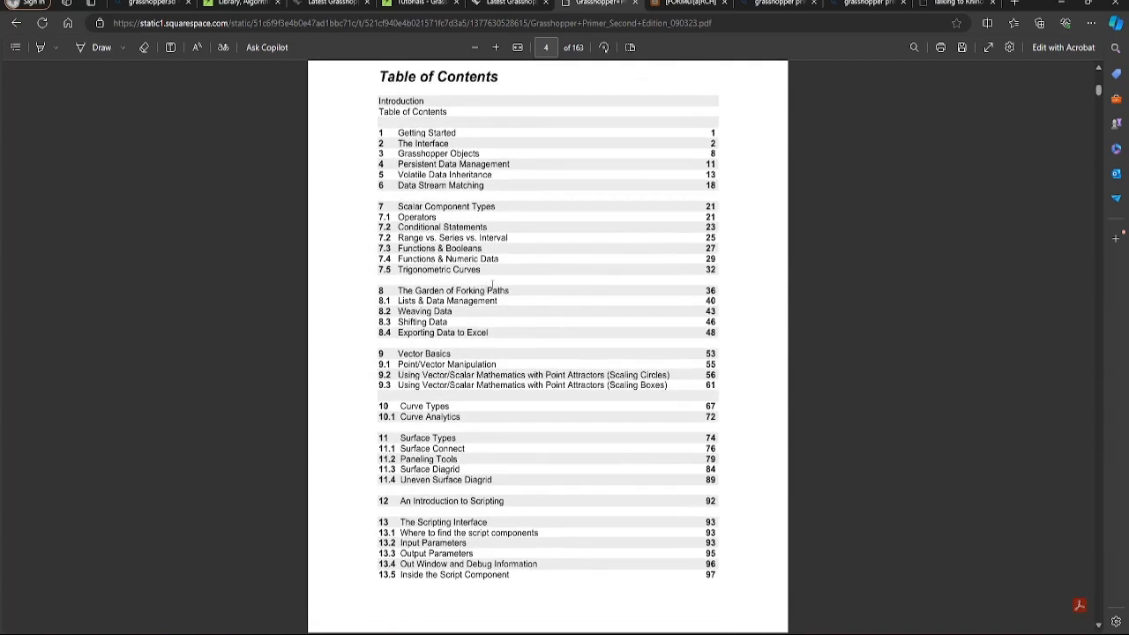
scroll(584, 266, "down", 12)
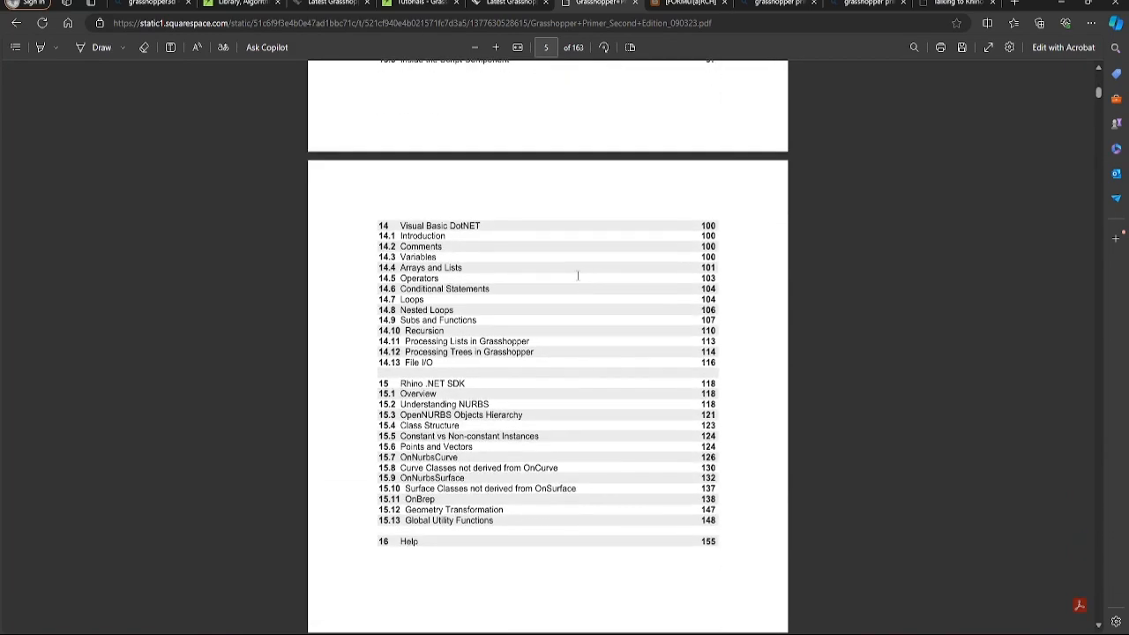
scroll(578, 277, "down", 10)
scroll(572, 286, "down", 10)
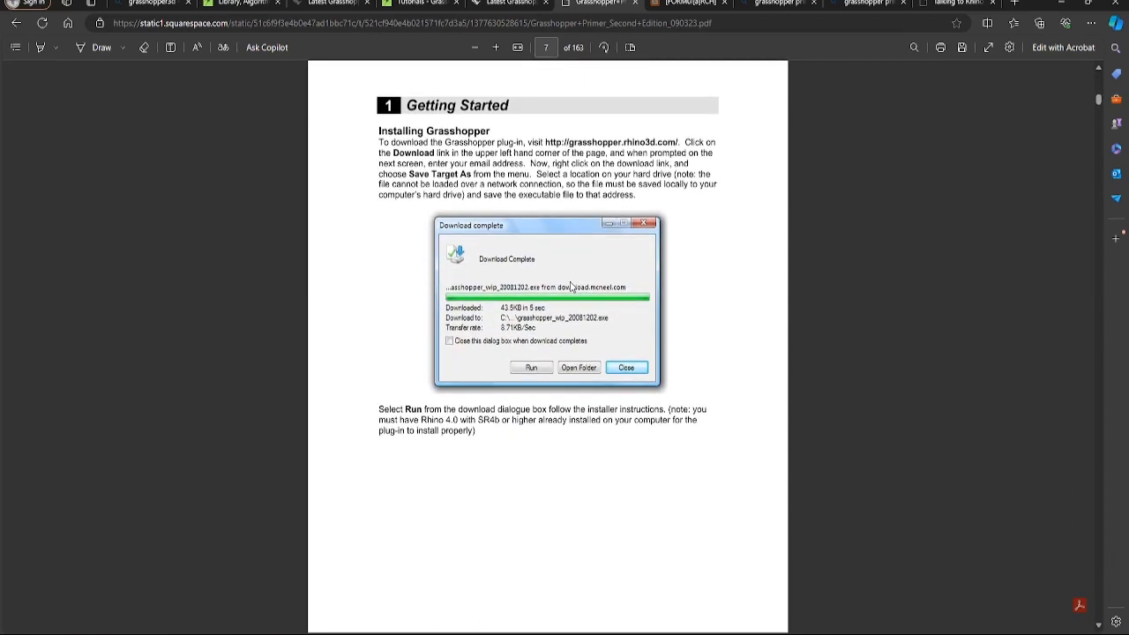
scroll(572, 287, "down", 15)
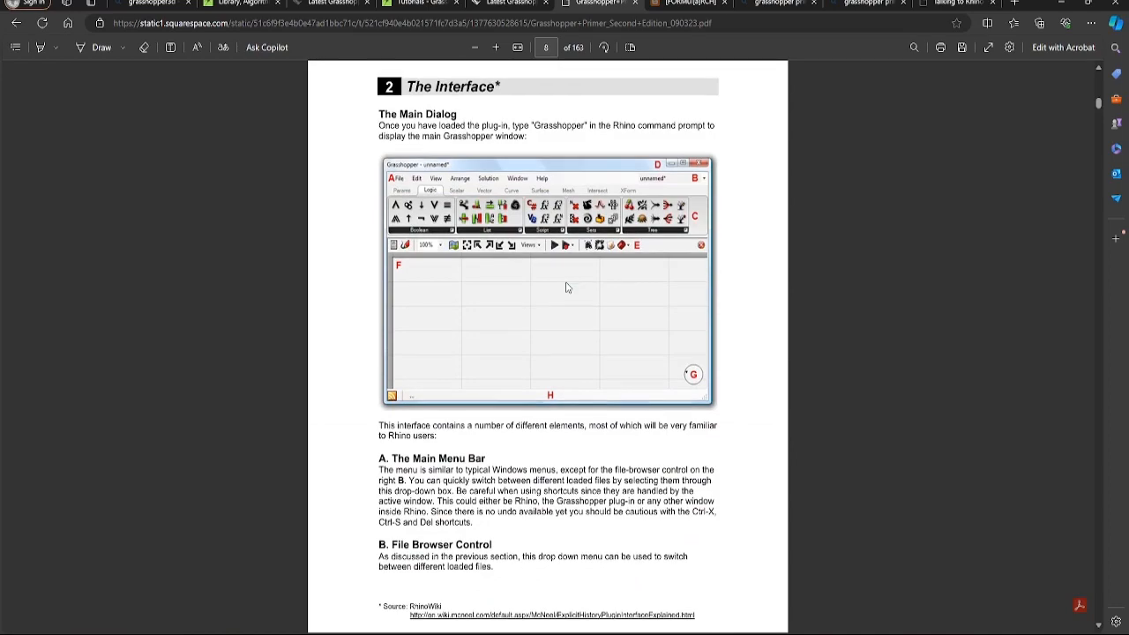
scroll(567, 287, "down", 14)
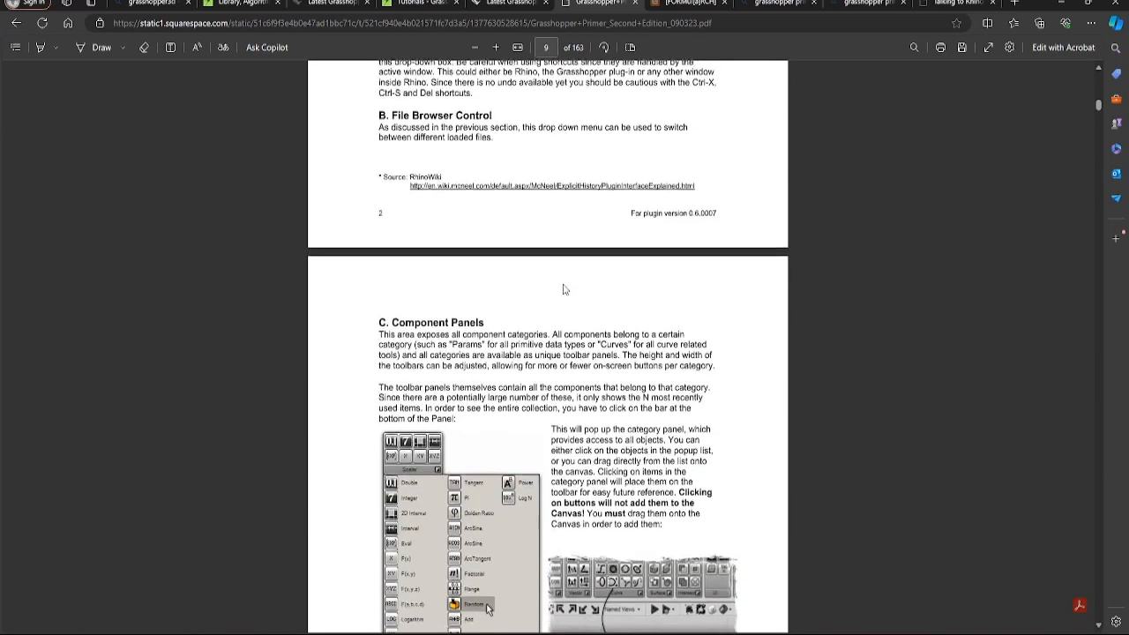
scroll(562, 288, "down", 1)
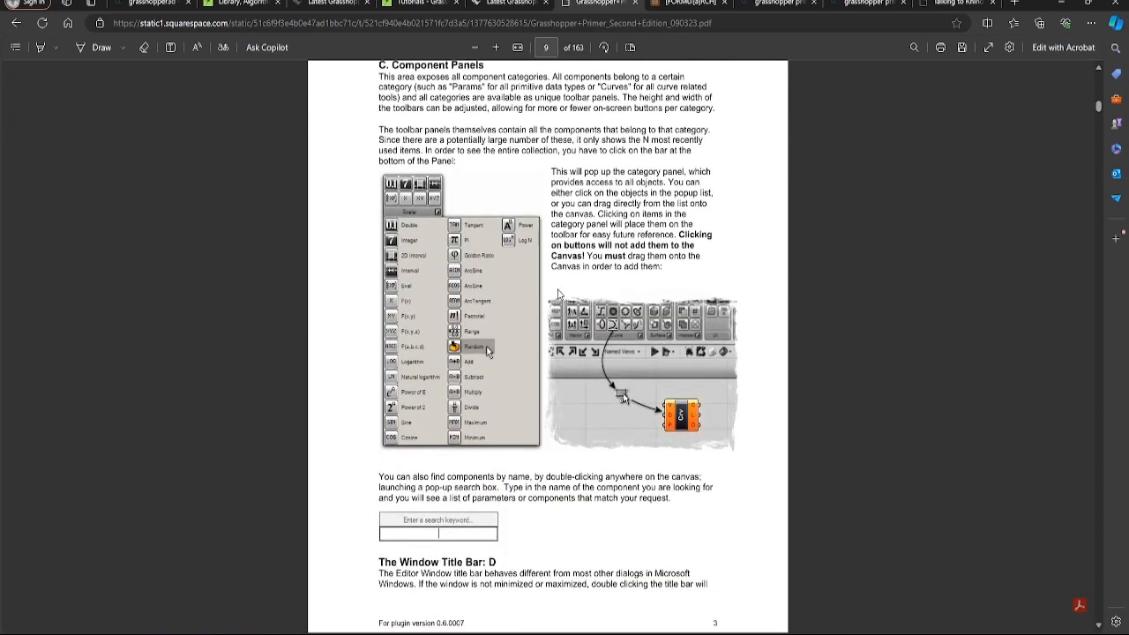
scroll(554, 294, "down", 12)
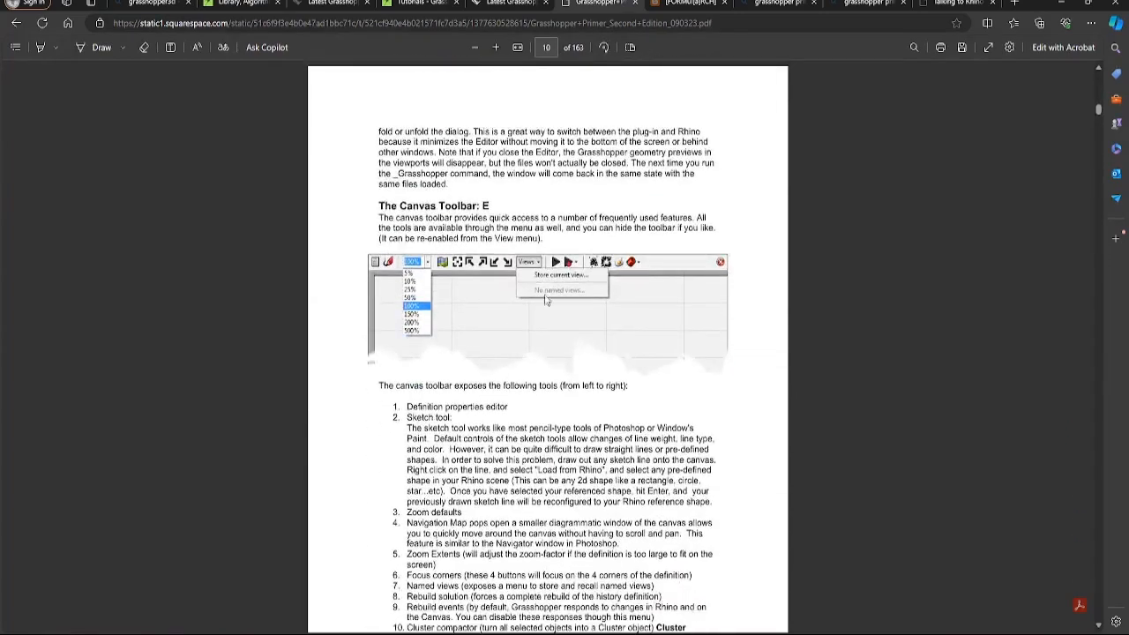
scroll(547, 299, "down", 10)
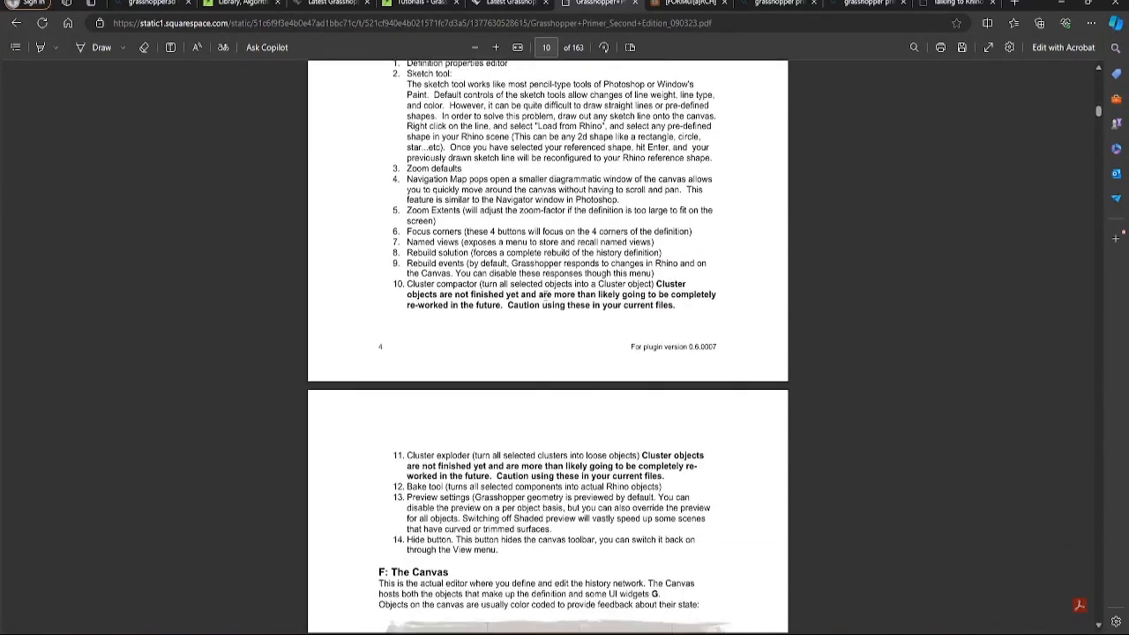
scroll(542, 301, "down", 10)
scroll(533, 301, "down", 10)
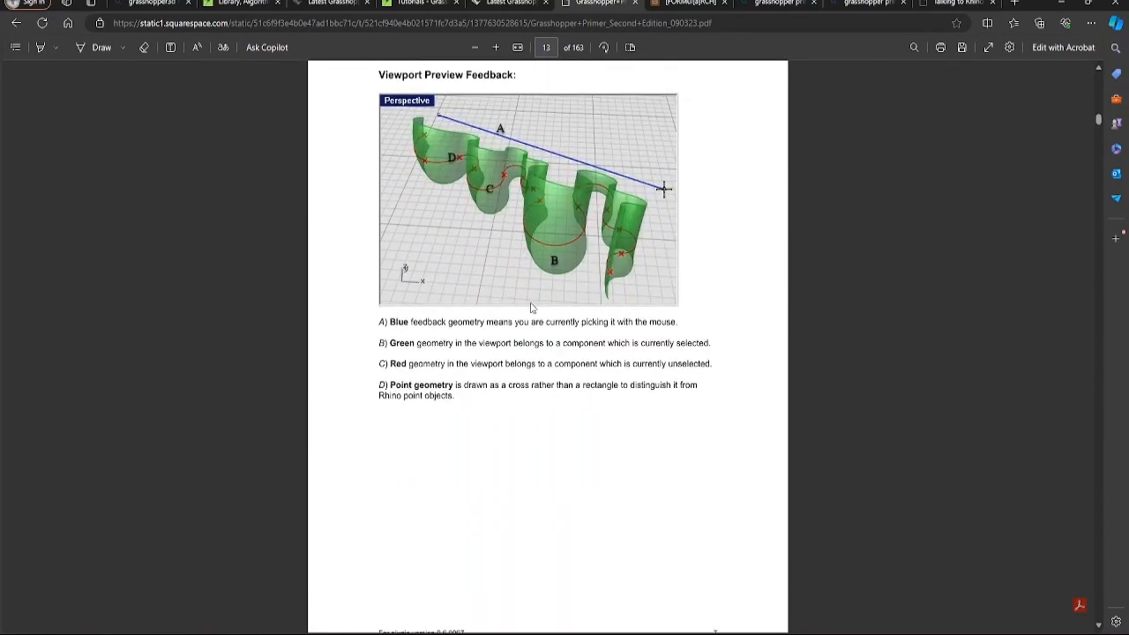
scroll(532, 307, "down", 15)
scroll(530, 308, "down", 15)
scroll(530, 308, "down", 15)
scroll(523, 308, "down", 15)
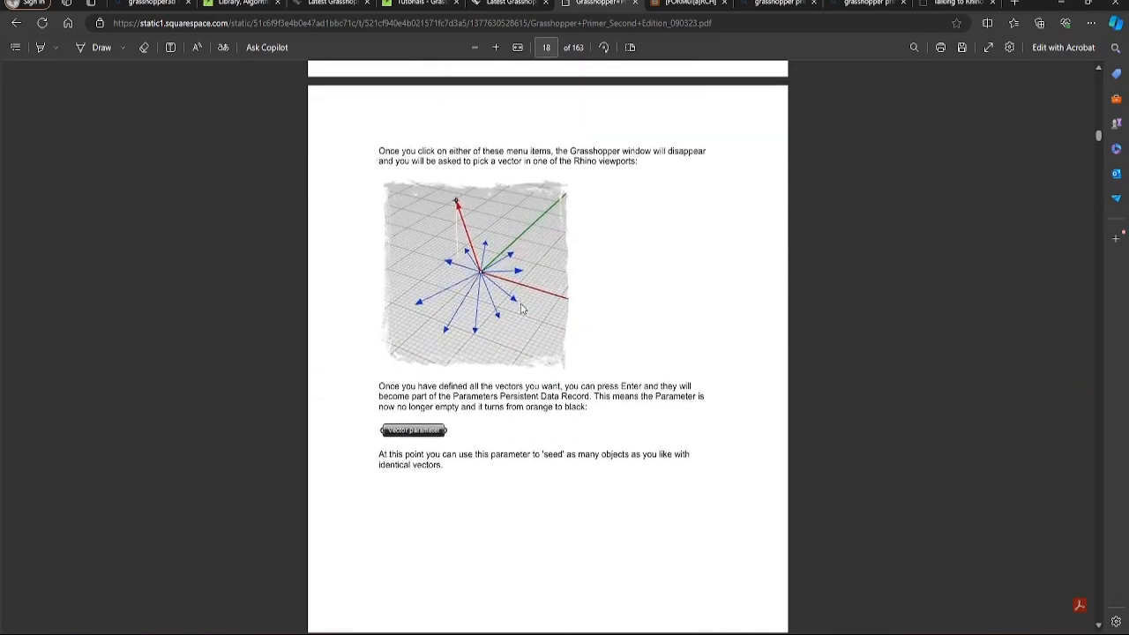
scroll(522, 308, "down", 15)
scroll(521, 308, "down", 15)
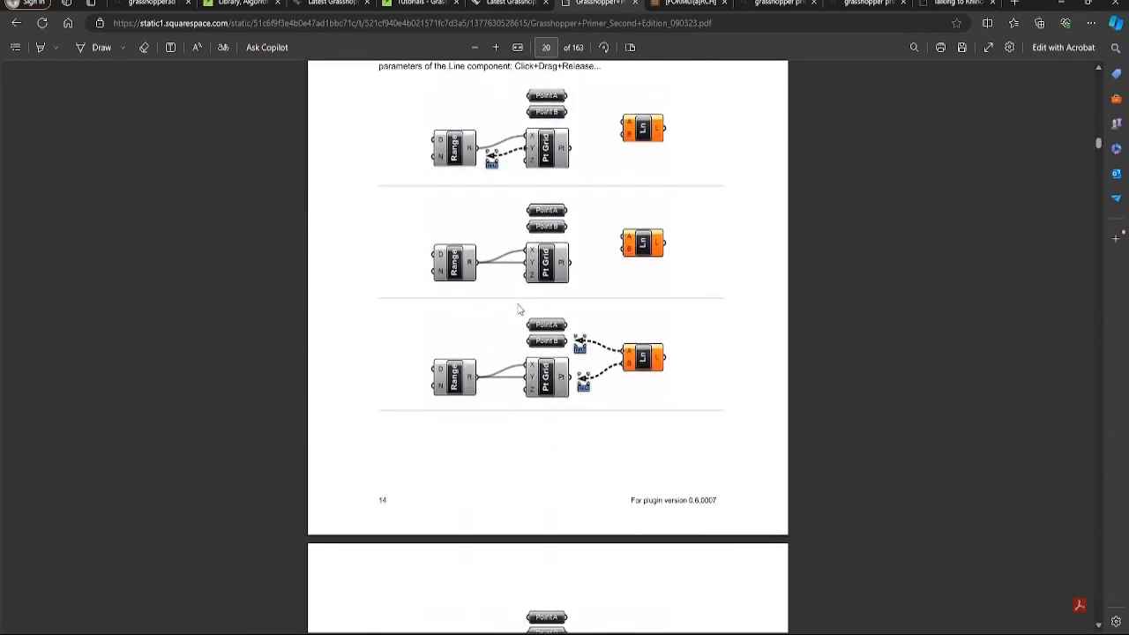
scroll(519, 309, "down", 15)
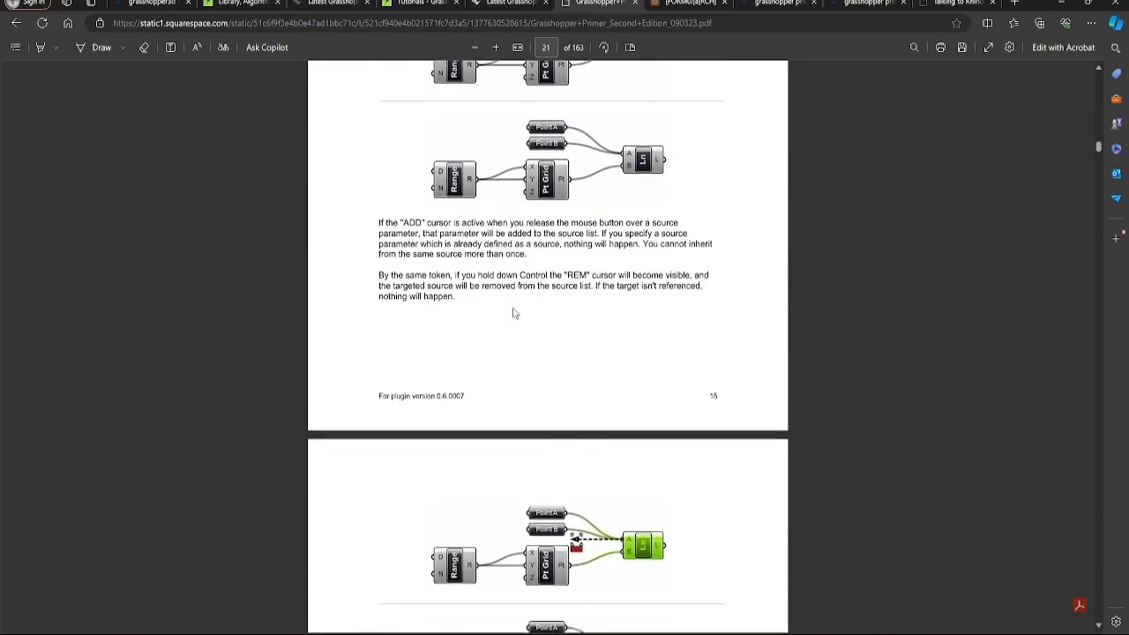
scroll(515, 314, "down", 15)
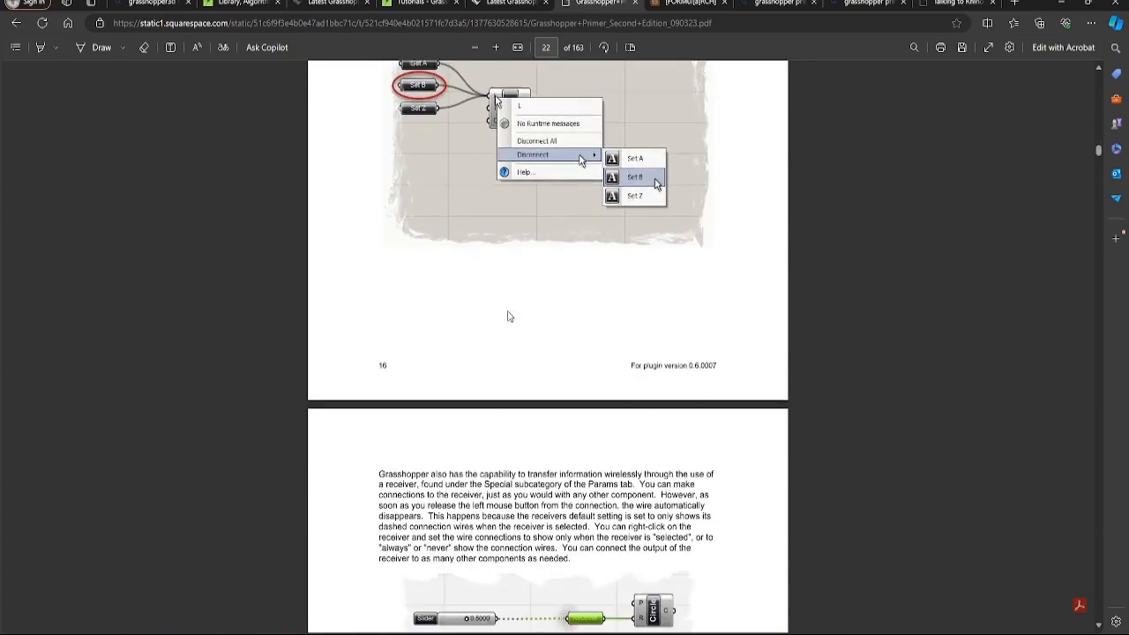
scroll(507, 315, "down", 15)
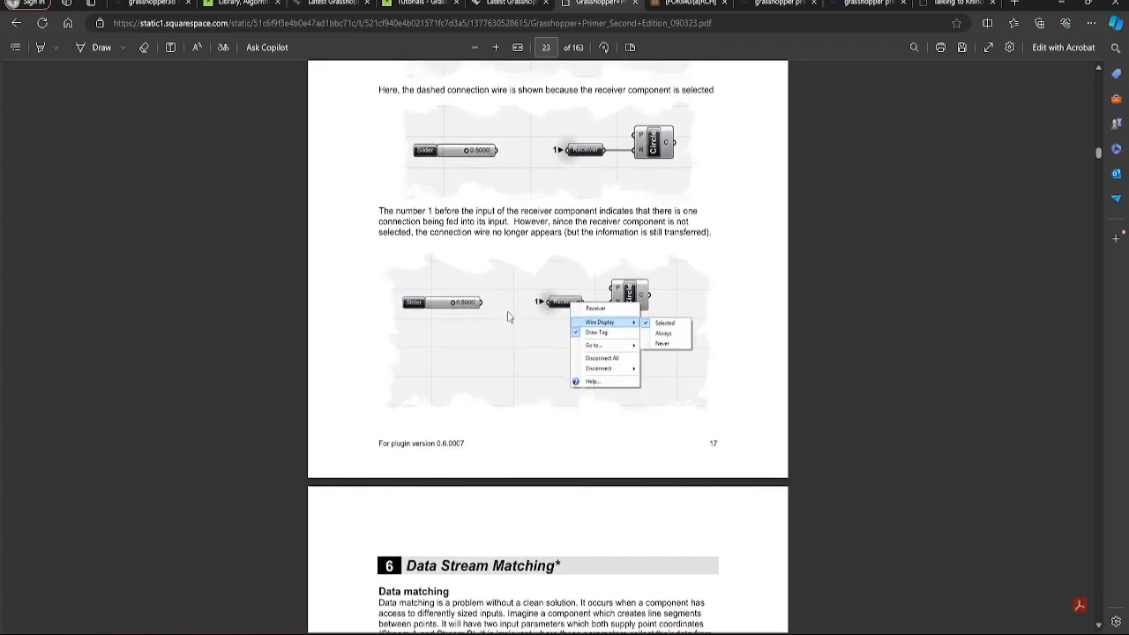
scroll(507, 315, "down", 15)
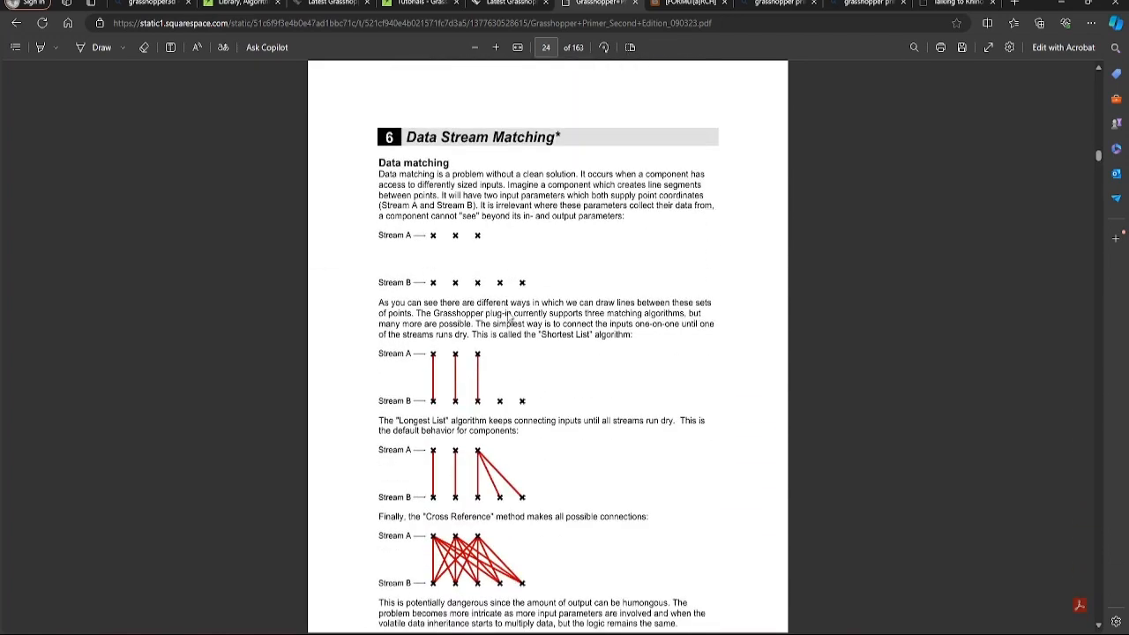
Scroll through the Functions examples to page 43, section 8 The Garden of Forking Paths
scroll(509, 318, "down", 10)
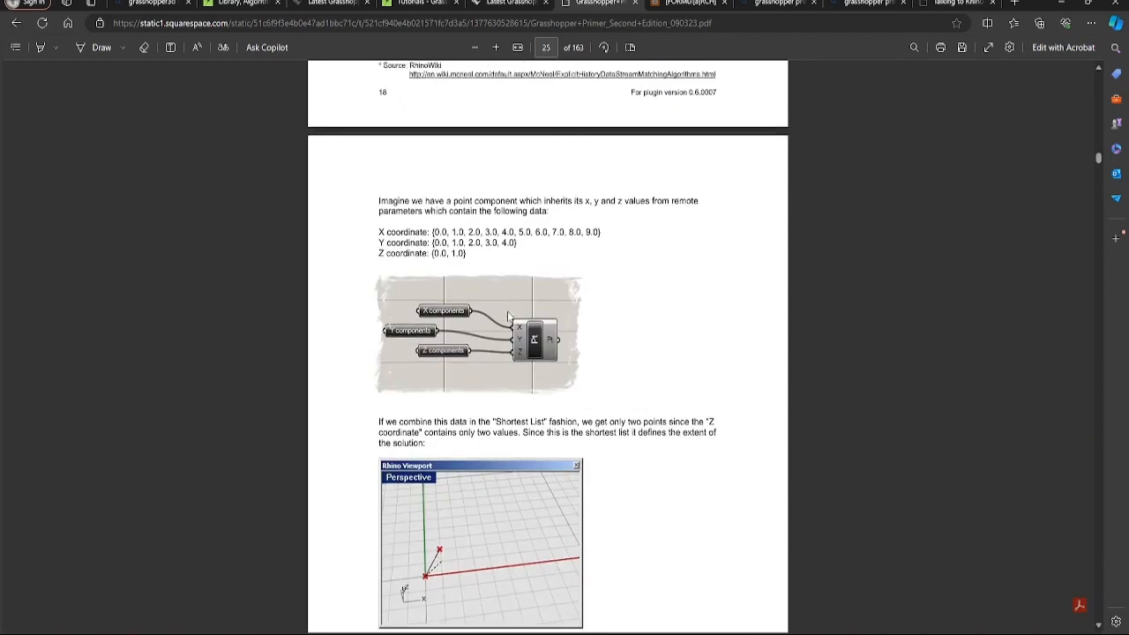
scroll(508, 316, "down", 15)
scroll(506, 312, "down", 3)
scroll(504, 316, "down", 20)
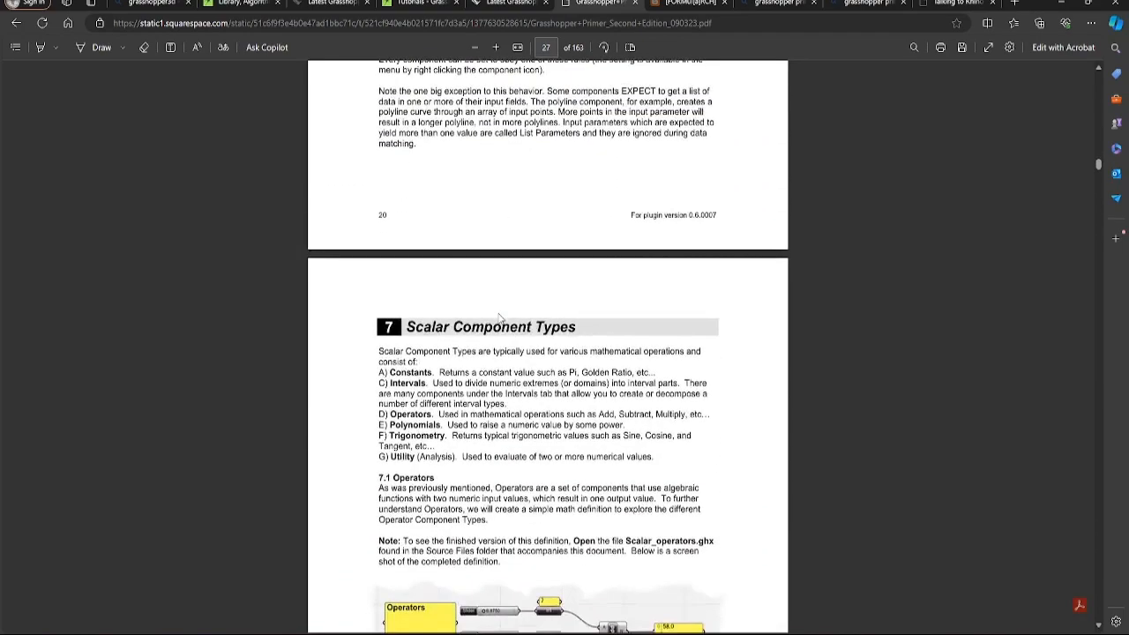
scroll(498, 314, "down", 20)
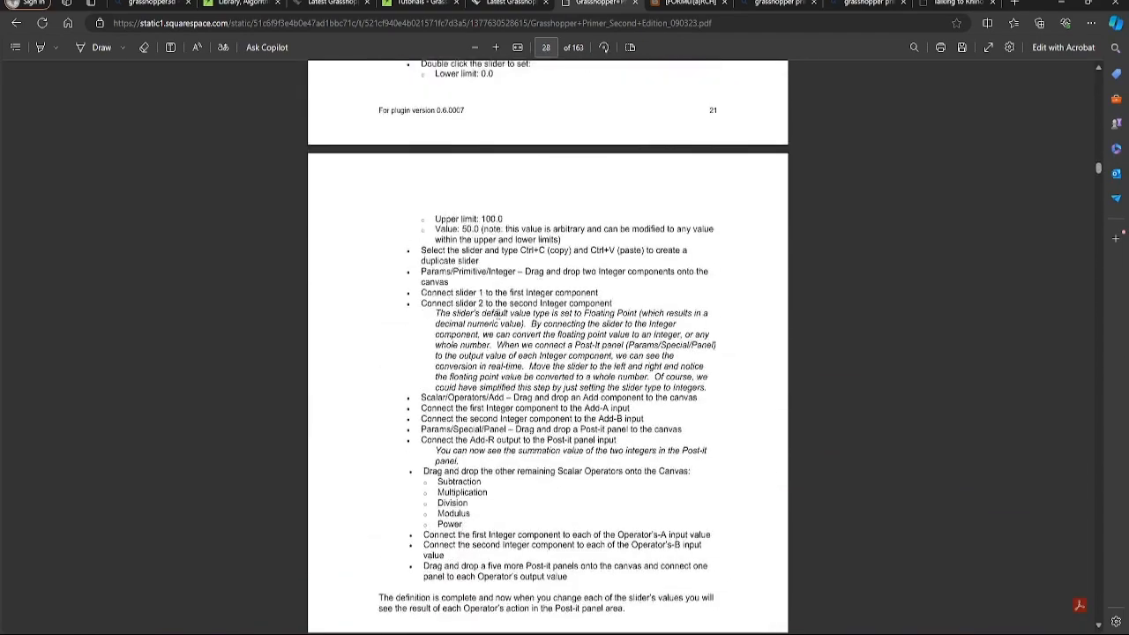
scroll(498, 316, "down", 7)
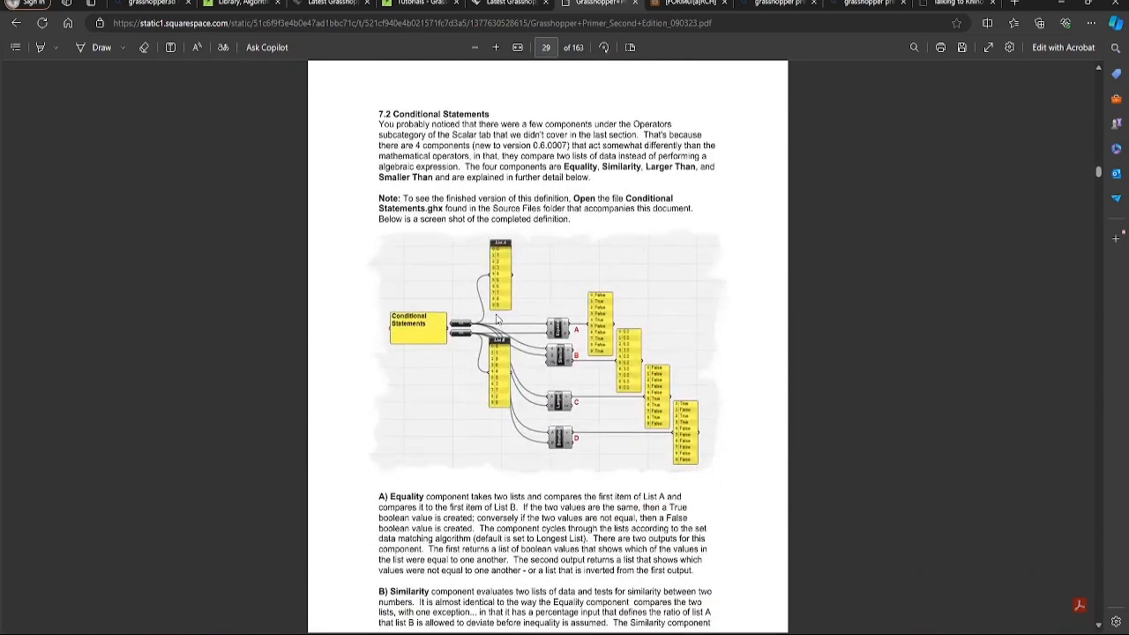
scroll(496, 320, "down", 20)
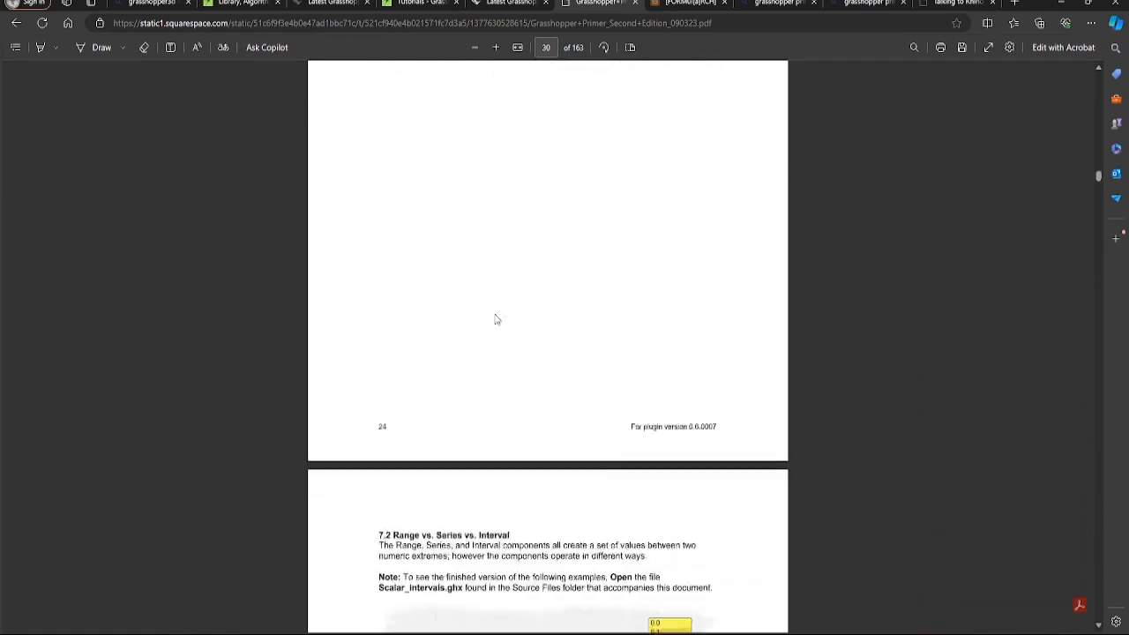
scroll(496, 319, "down", 5)
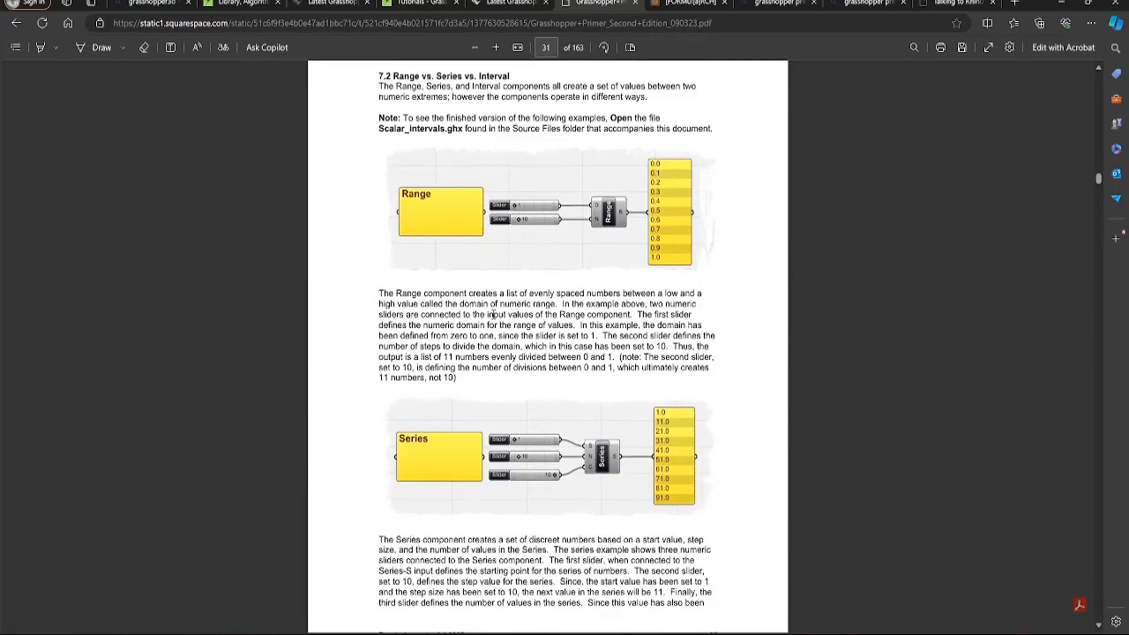
scroll(490, 314, "down", 14)
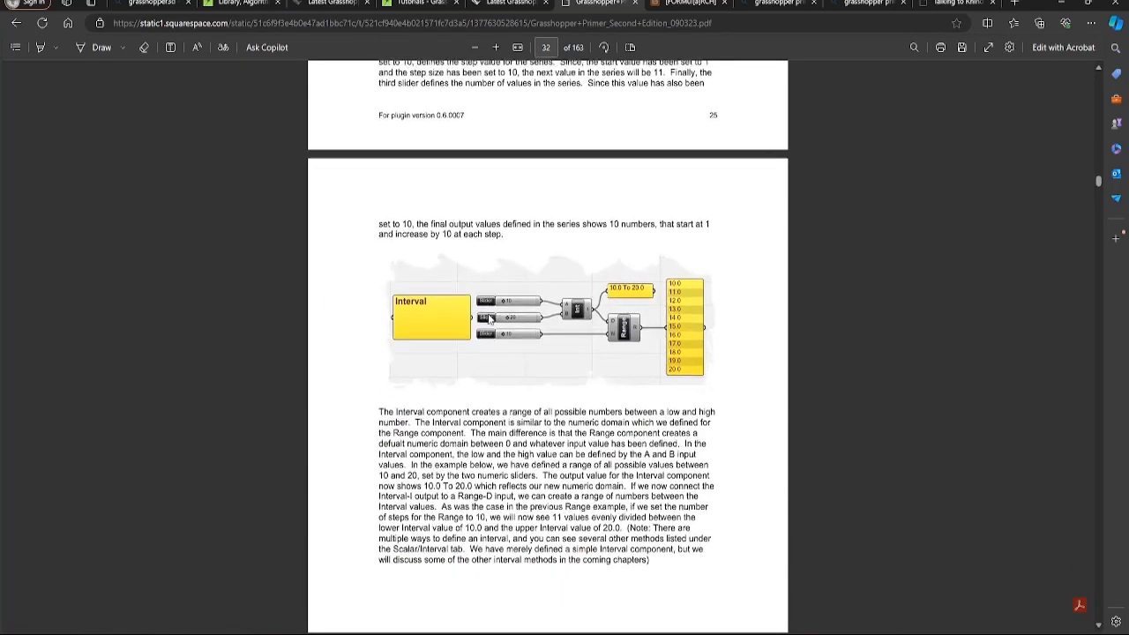
scroll(490, 316, "down", 20)
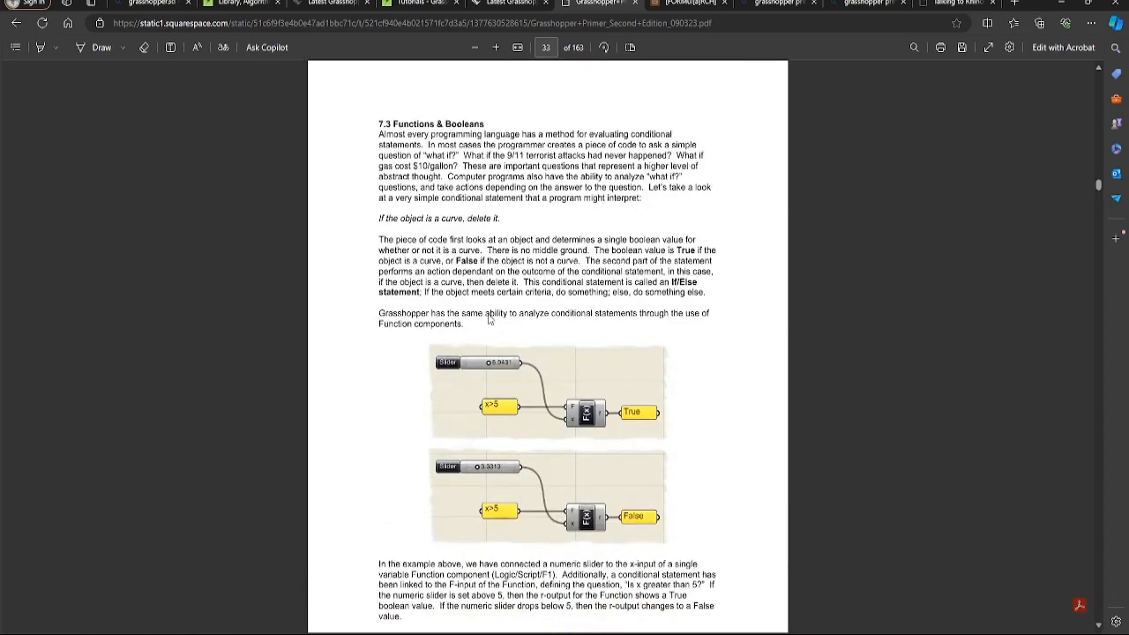
scroll(489, 321, "down", 20)
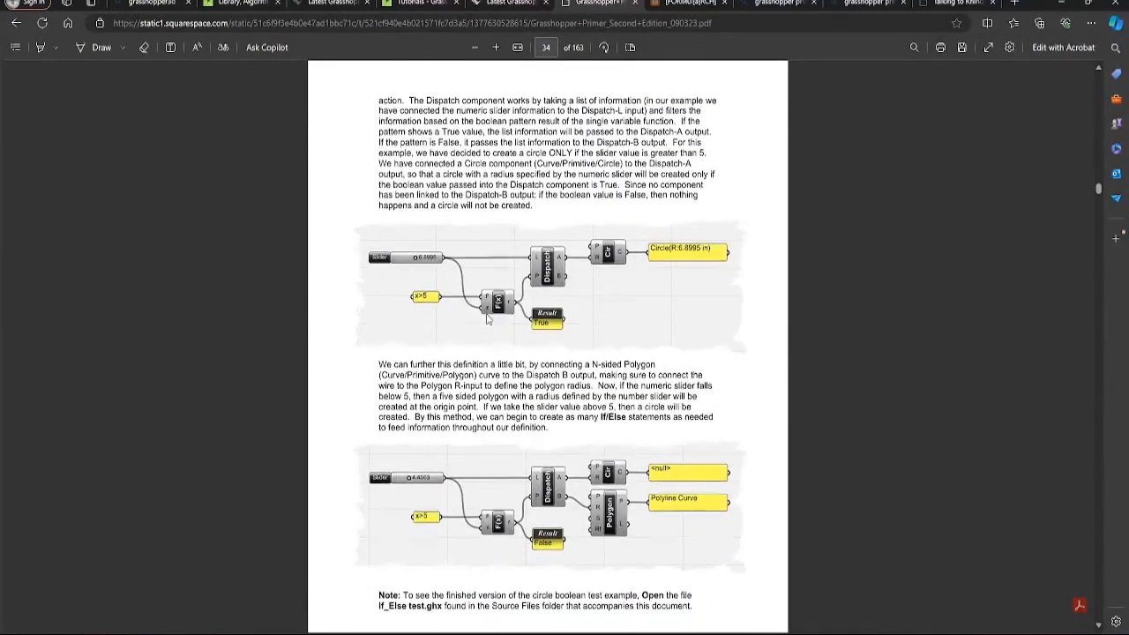
scroll(486, 319, "down", 18)
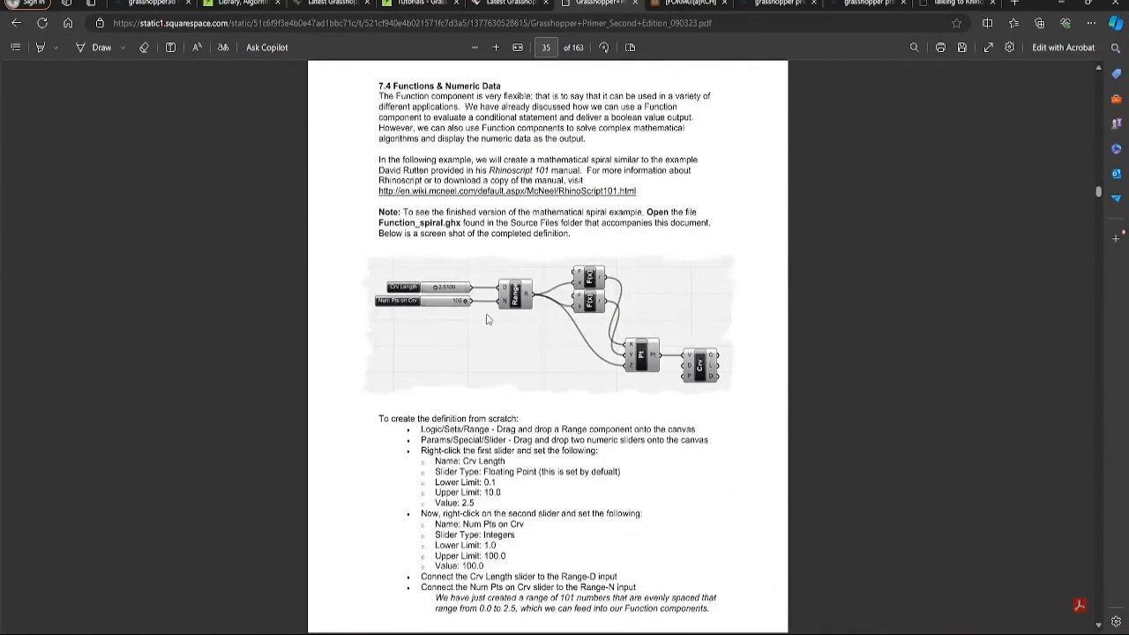
scroll(486, 319, "down", 18)
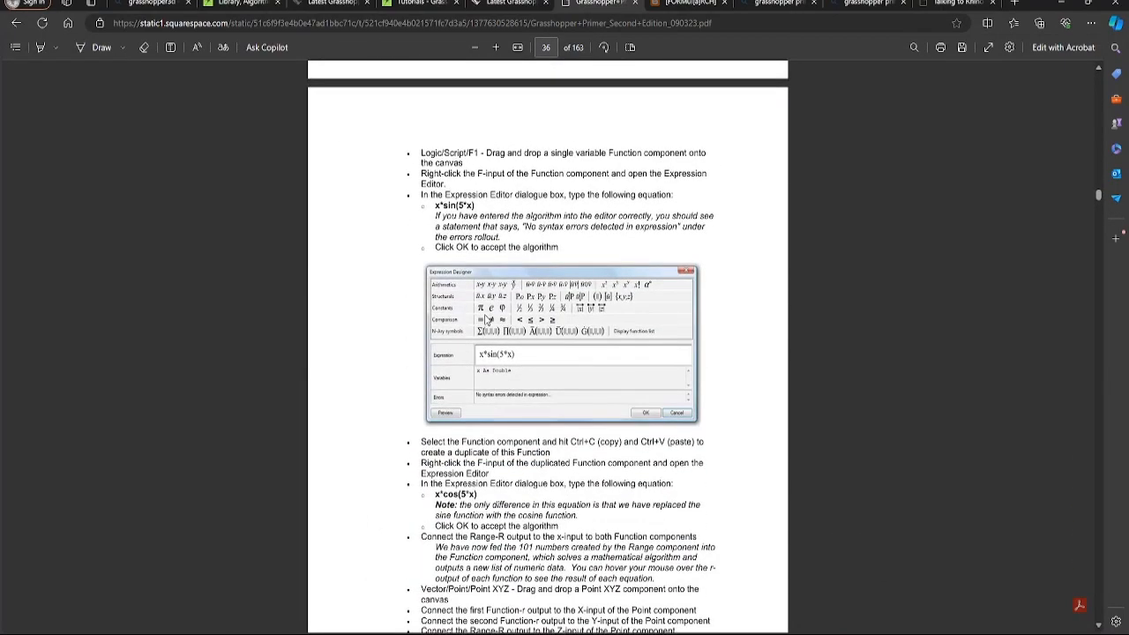
scroll(486, 320, "down", 18)
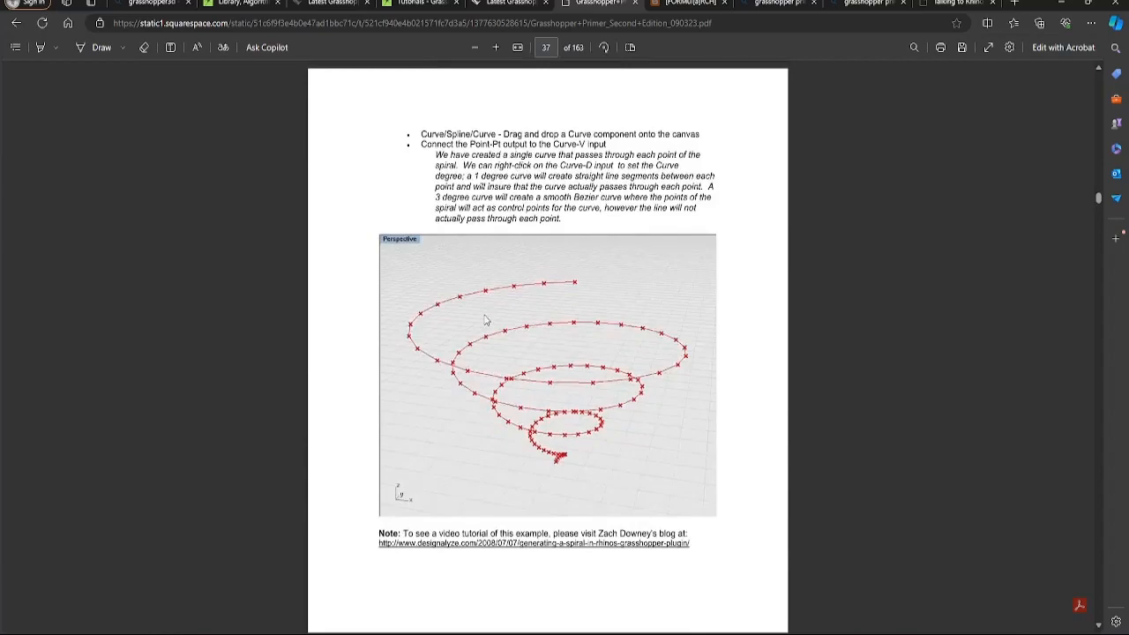
scroll(481, 321, "down", 20)
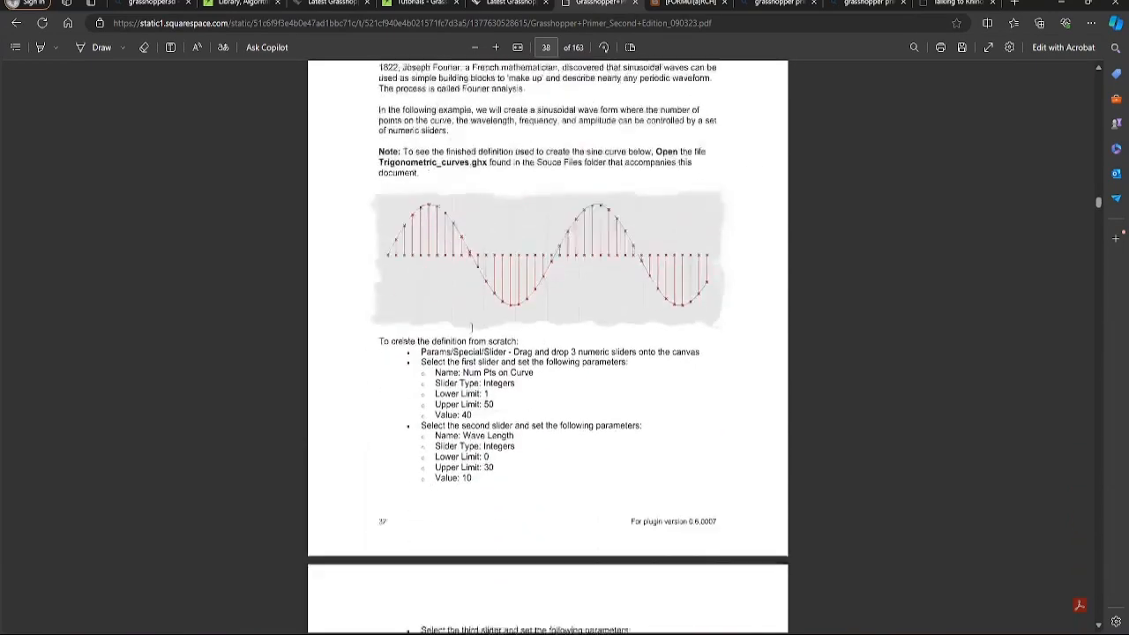
scroll(473, 326, "up", 2)
scroll(473, 326, "down", 19)
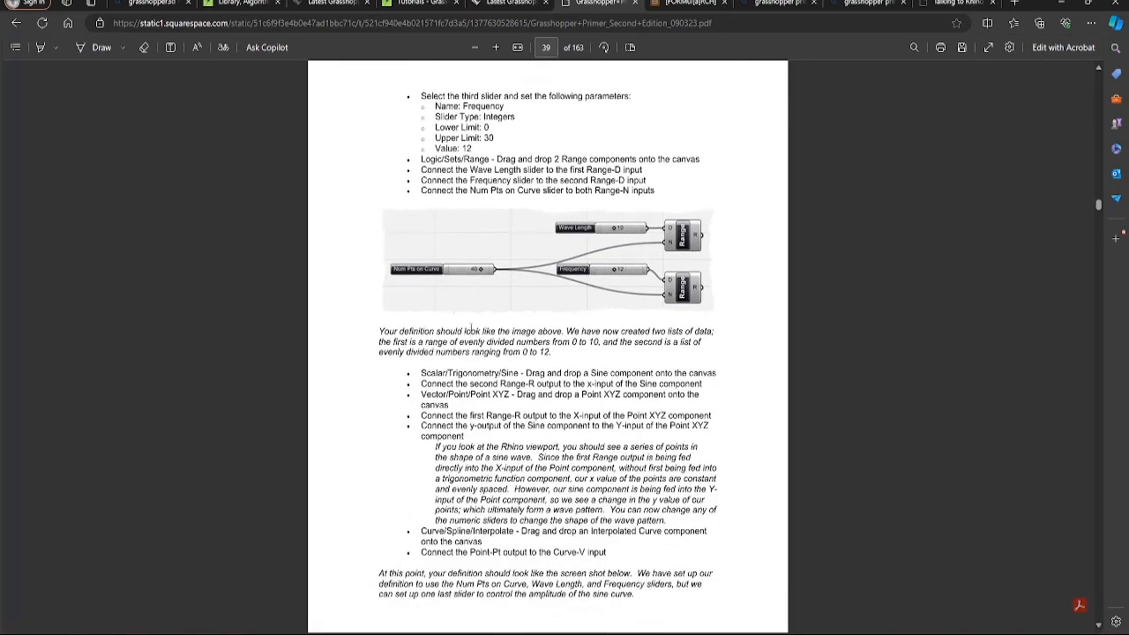
scroll(472, 329, "down", 18)
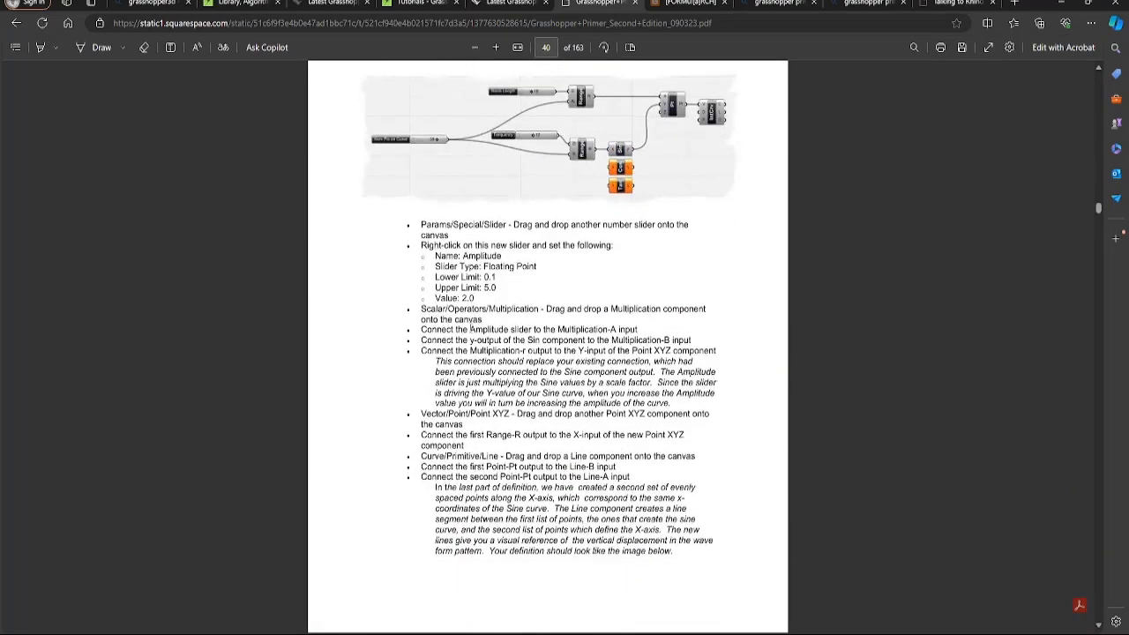
scroll(471, 329, "down", 17)
scroll(459, 338, "down", 17)
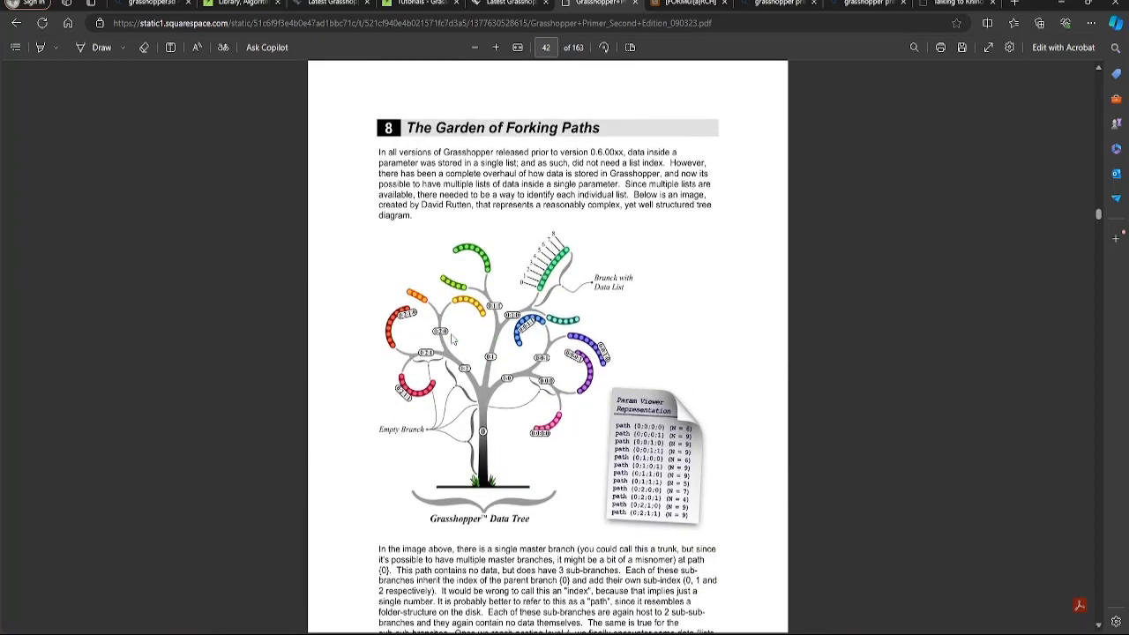
scroll(450, 338, "down", 7)
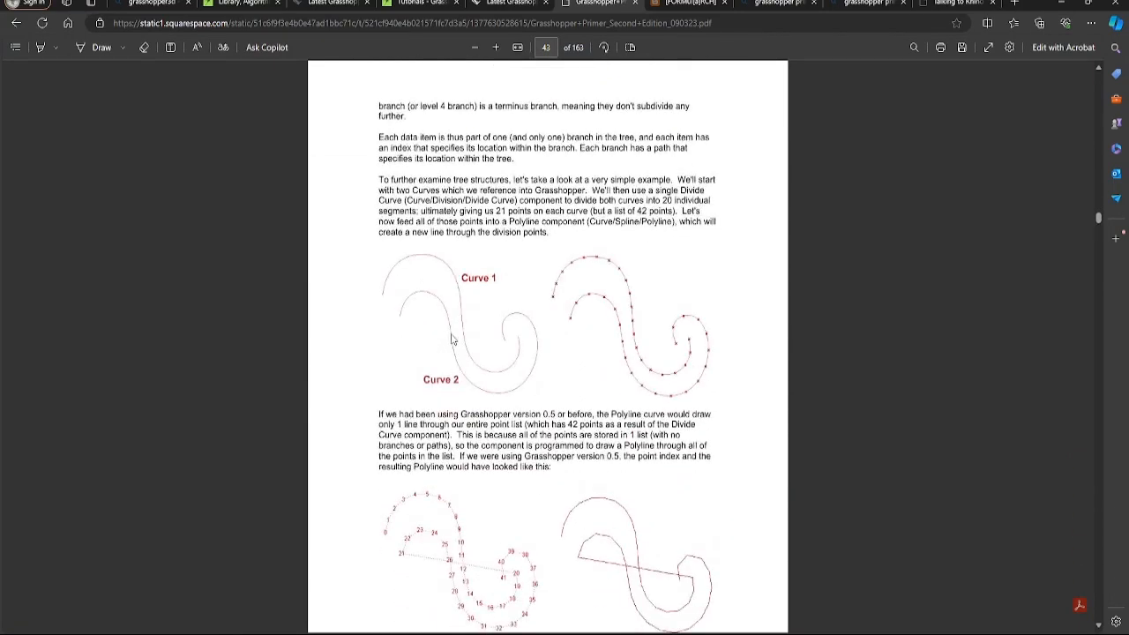
Scroll past the attractor and scaling boxes examples to page 73, chapter 10 Curve Types
scroll(453, 341, "down", 2)
scroll(453, 340, "down", 18)
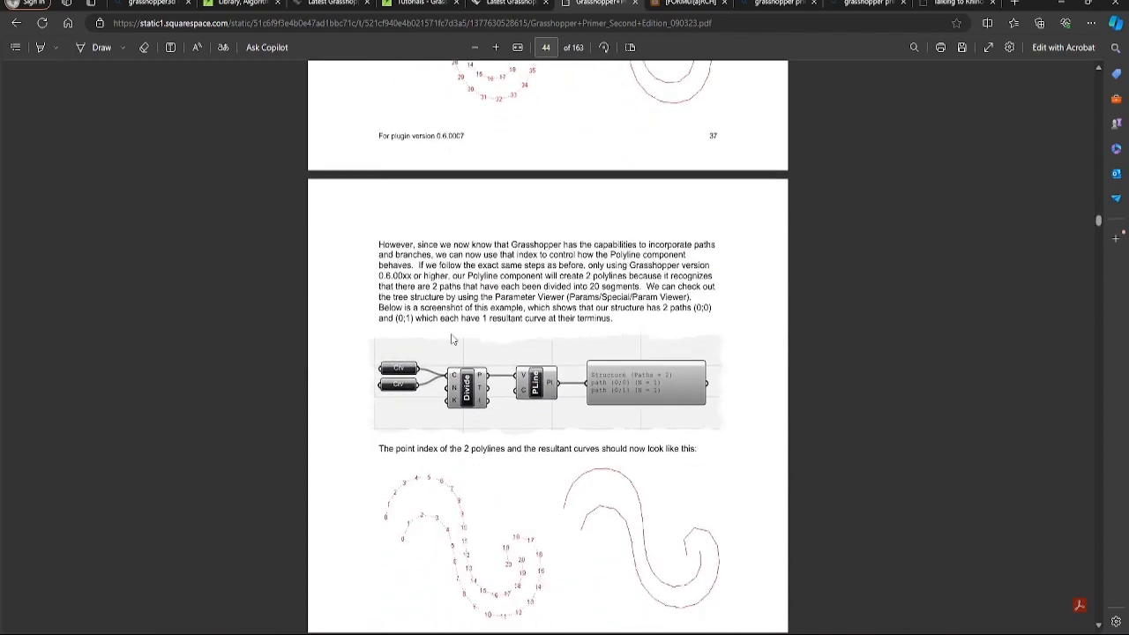
scroll(451, 339, "up", 2)
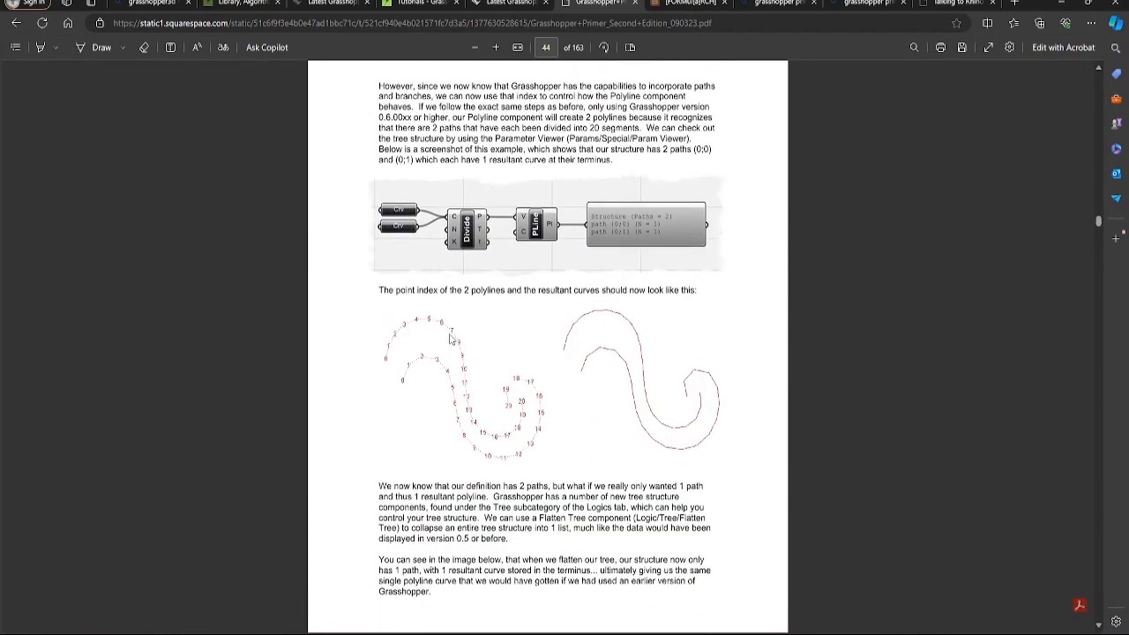
scroll(450, 338, "down", 20)
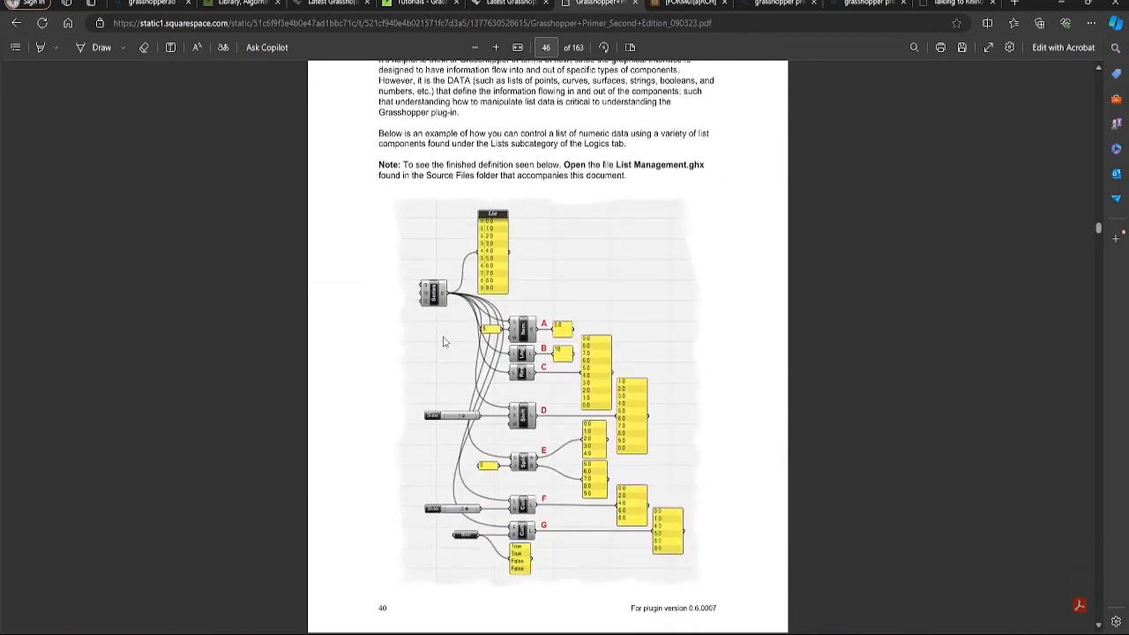
scroll(444, 341, "down", 14)
scroll(443, 341, "down", 2)
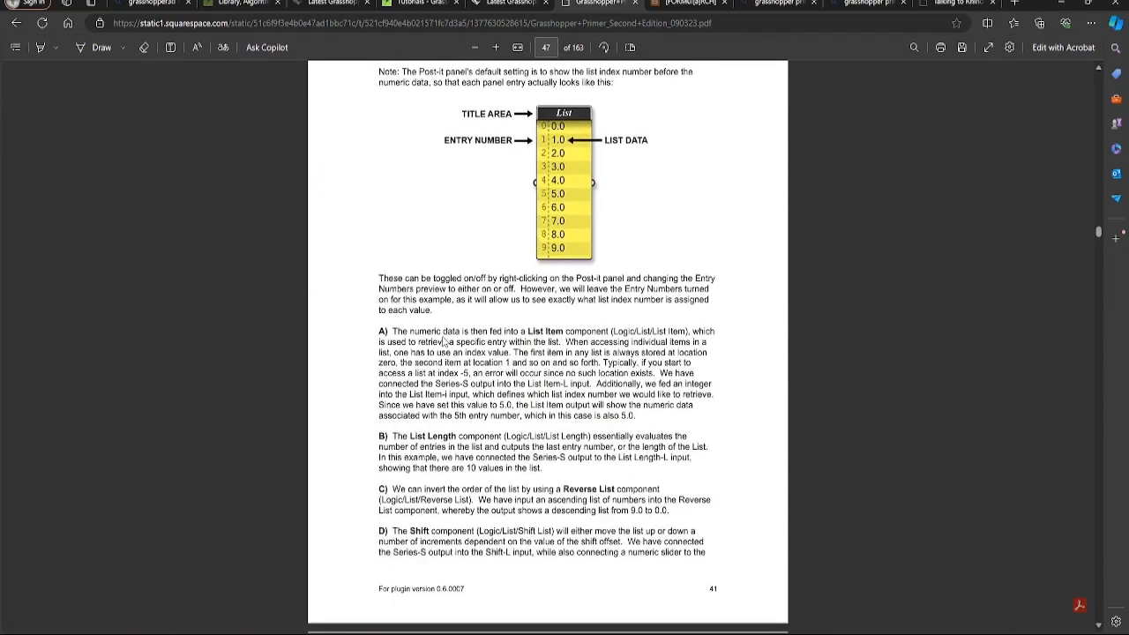
scroll(441, 341, "down", 17)
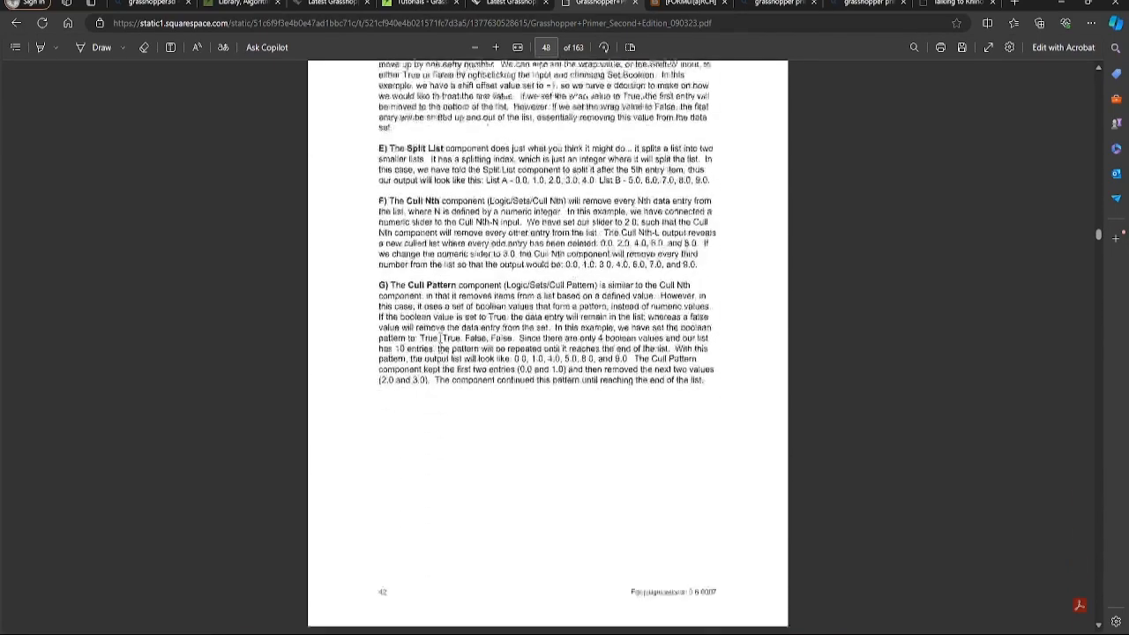
scroll(438, 339, "down", 16)
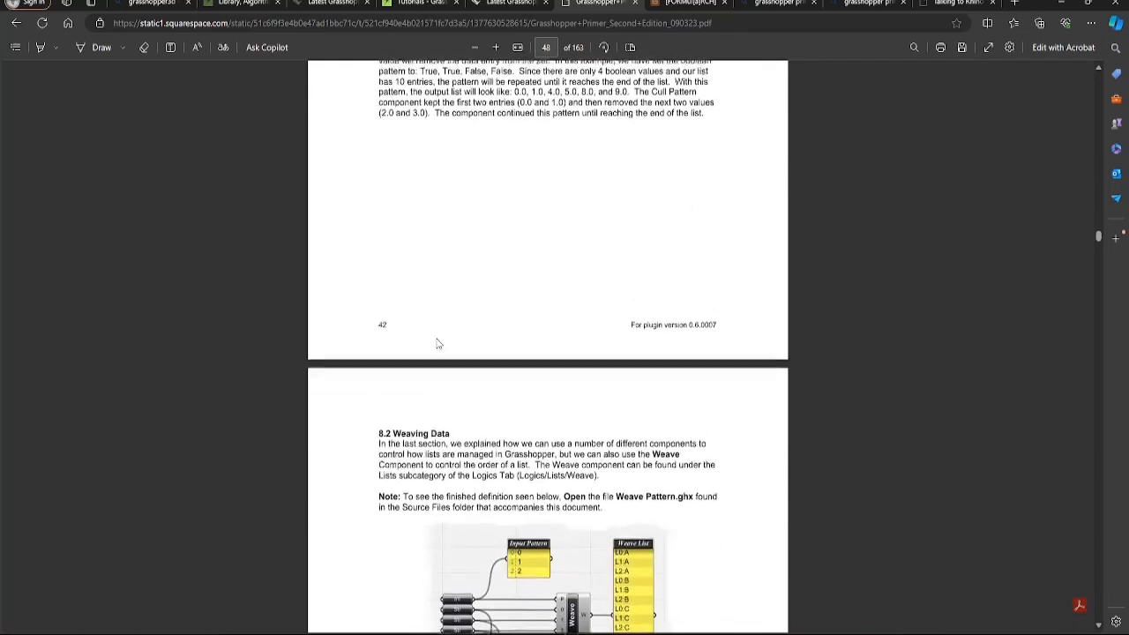
scroll(436, 347, "down", 10)
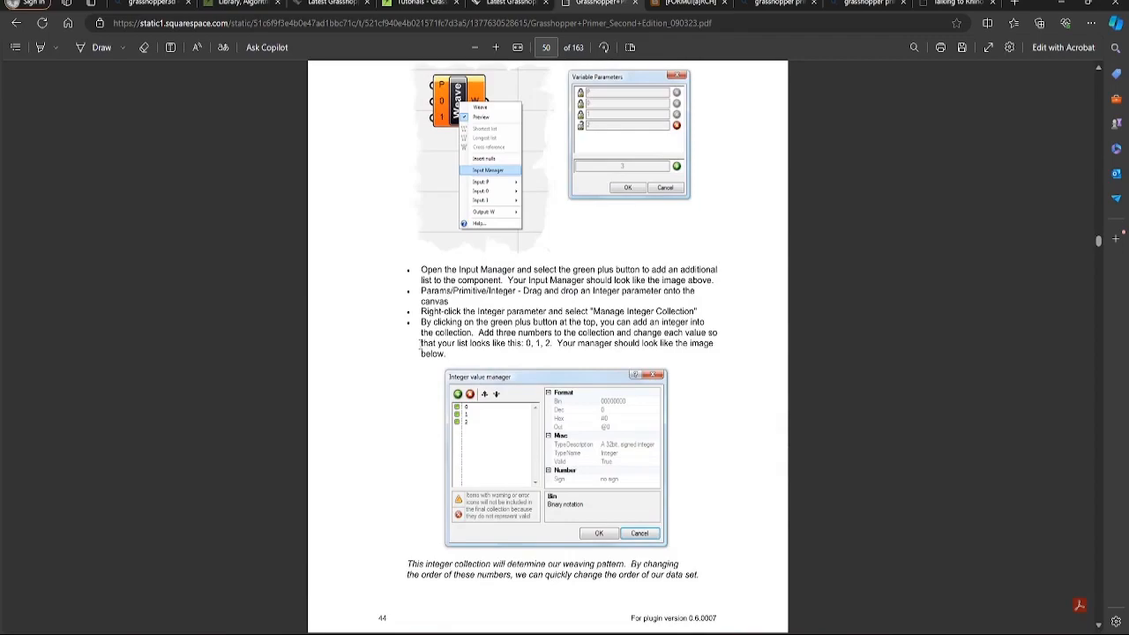
scroll(420, 351, "down", 19)
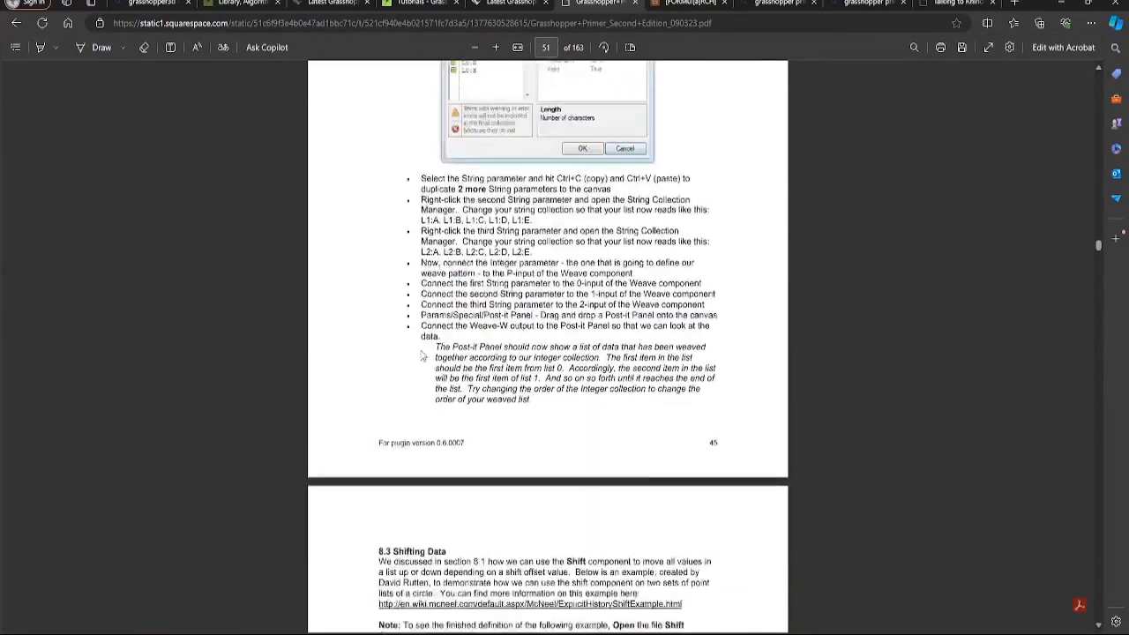
scroll(420, 358, "down", 5)
scroll(420, 360, "down", 20)
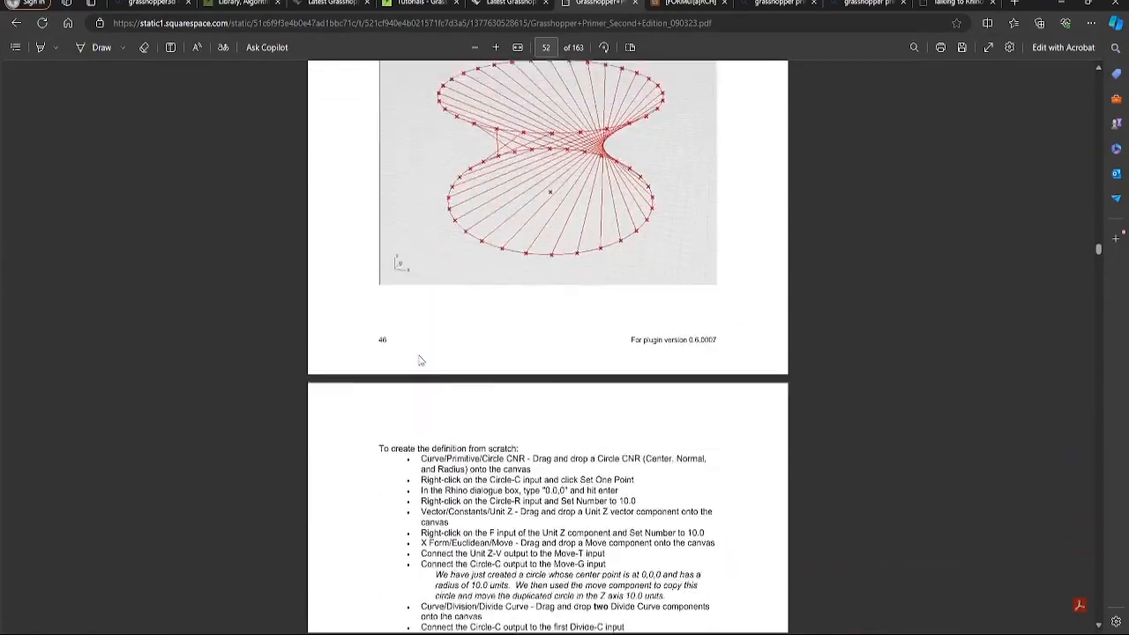
scroll(417, 362, "down", 5)
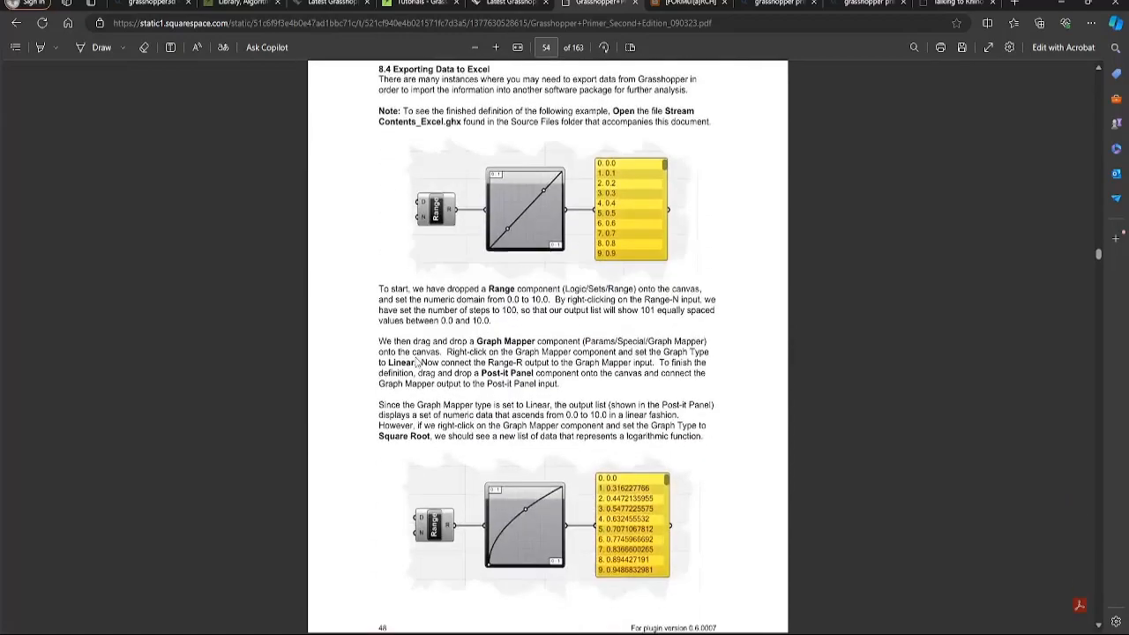
scroll(417, 362, "down", 18)
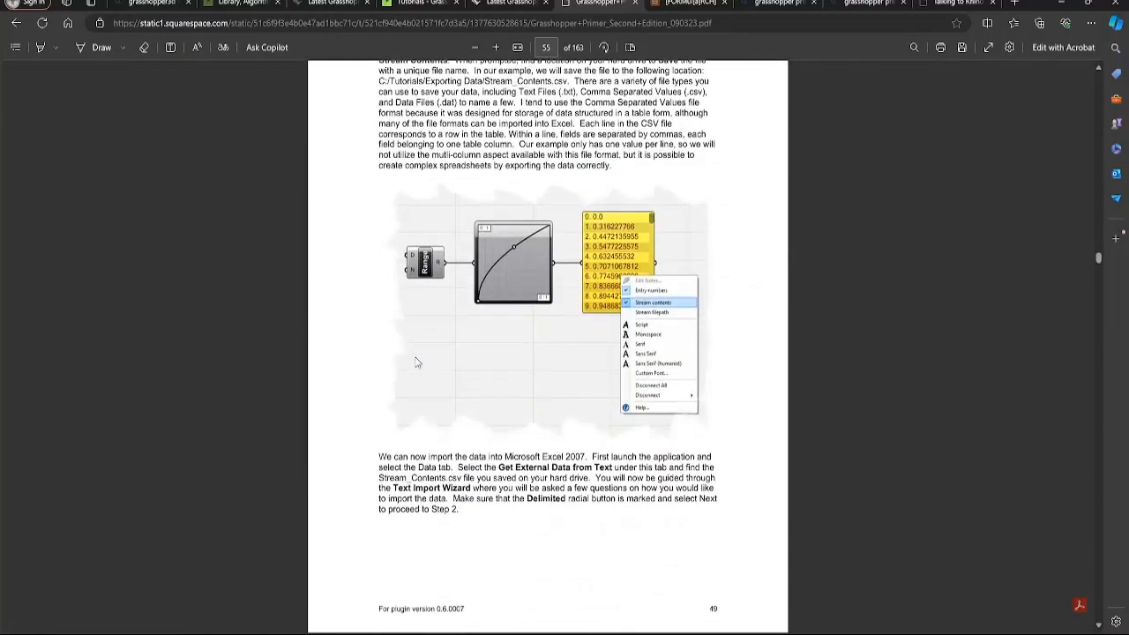
scroll(414, 364, "down", 20)
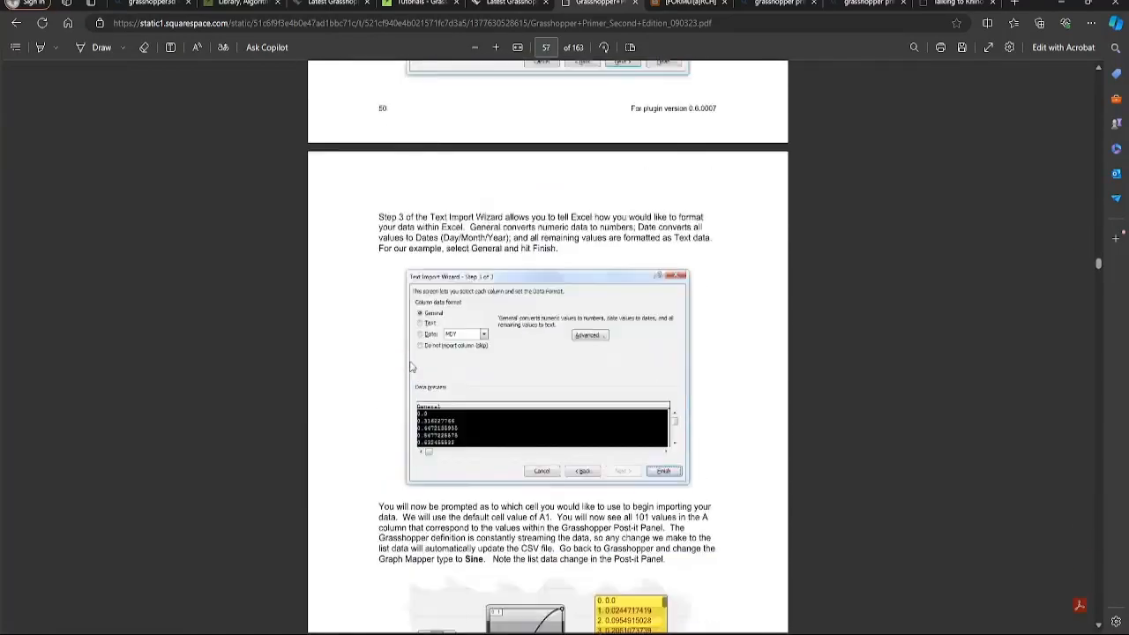
scroll(410, 367, "down", 8)
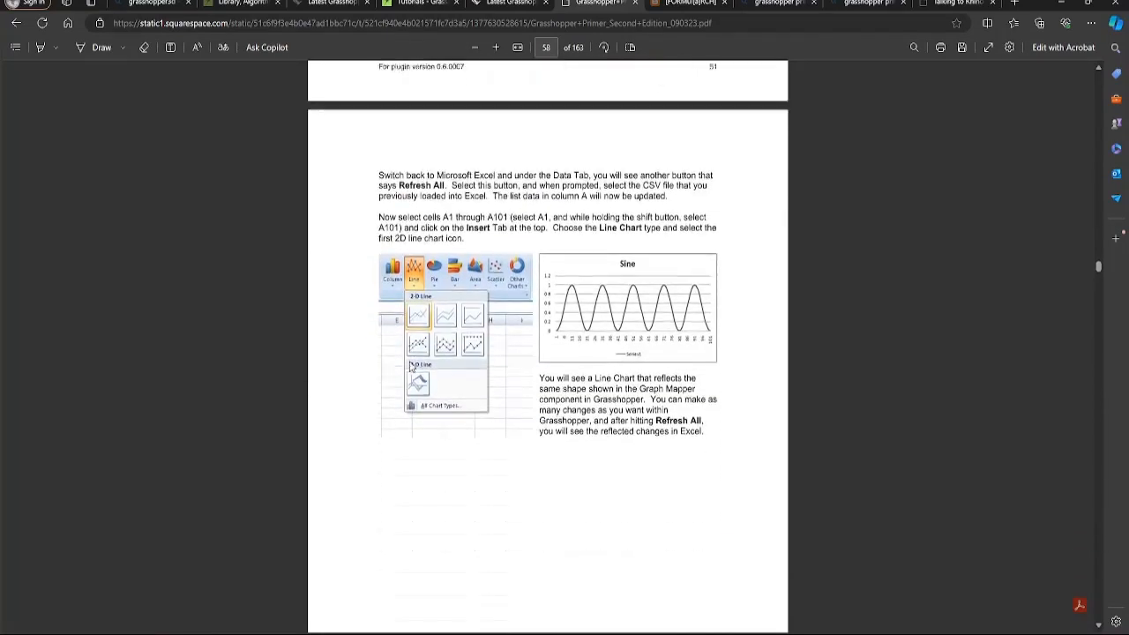
scroll(410, 367, "down", 11)
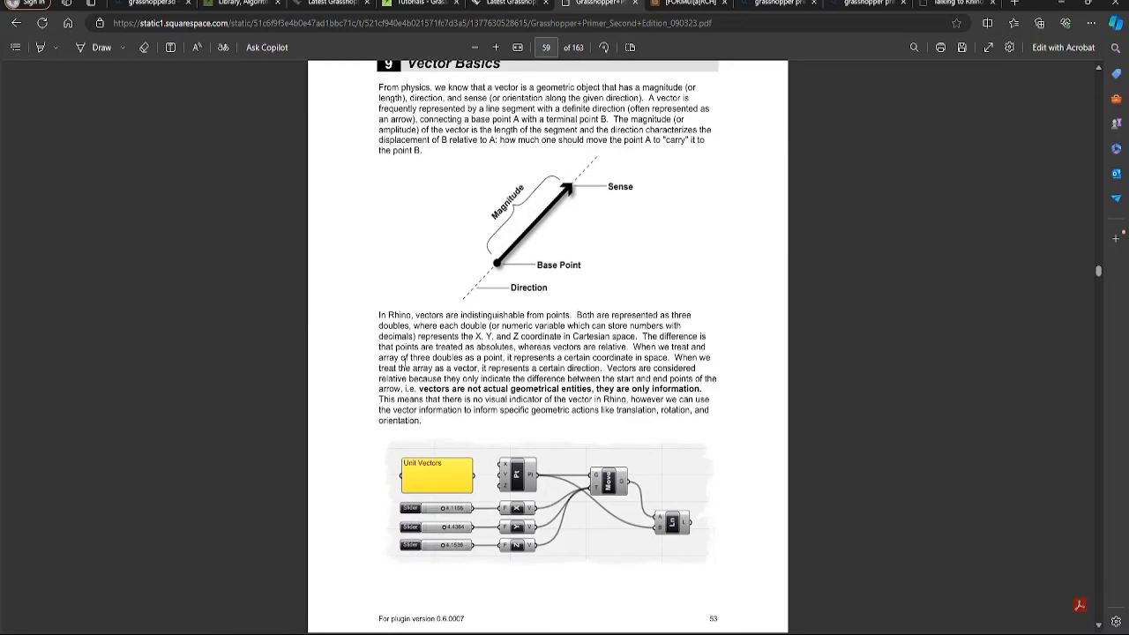
scroll(403, 362, "down", 17)
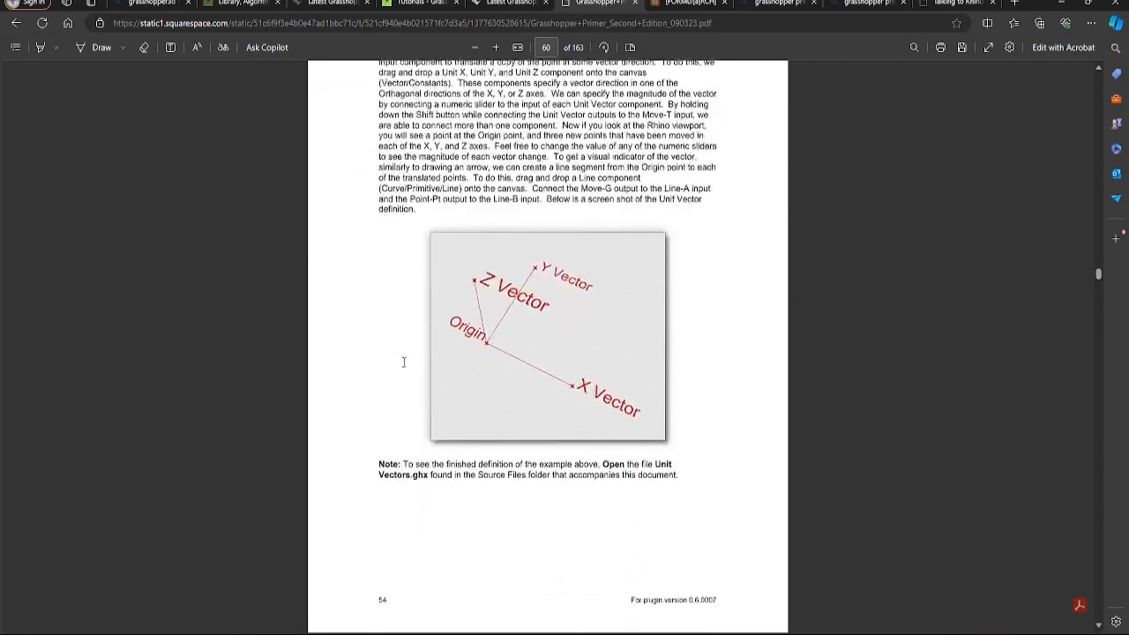
scroll(403, 362, "down", 5)
scroll(403, 362, "up", 6)
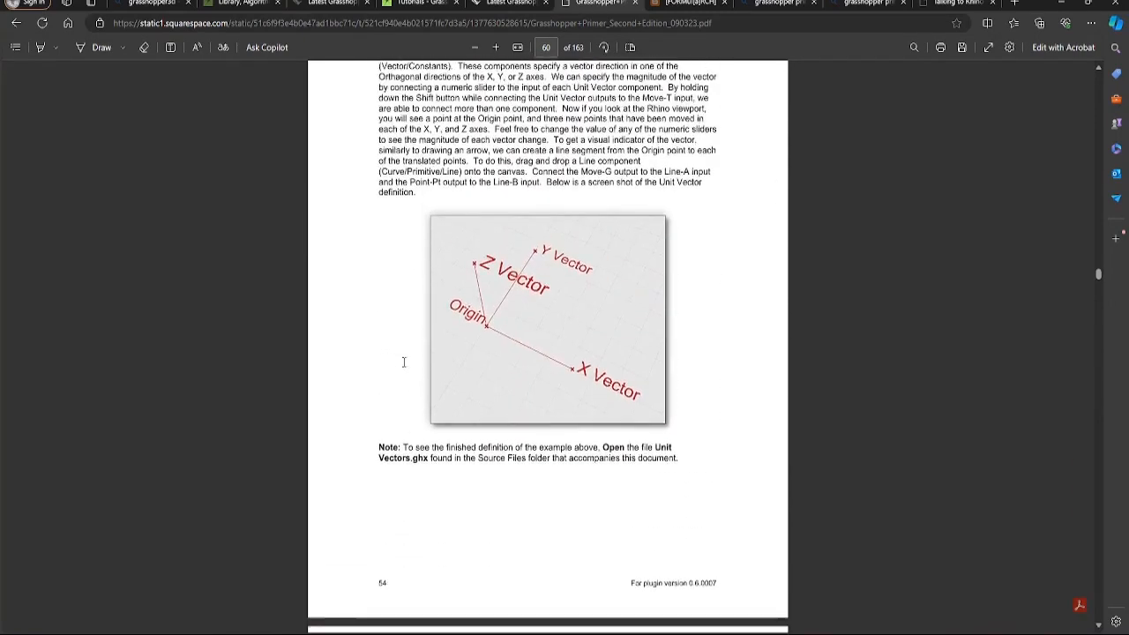
scroll(406, 362, "down", 9)
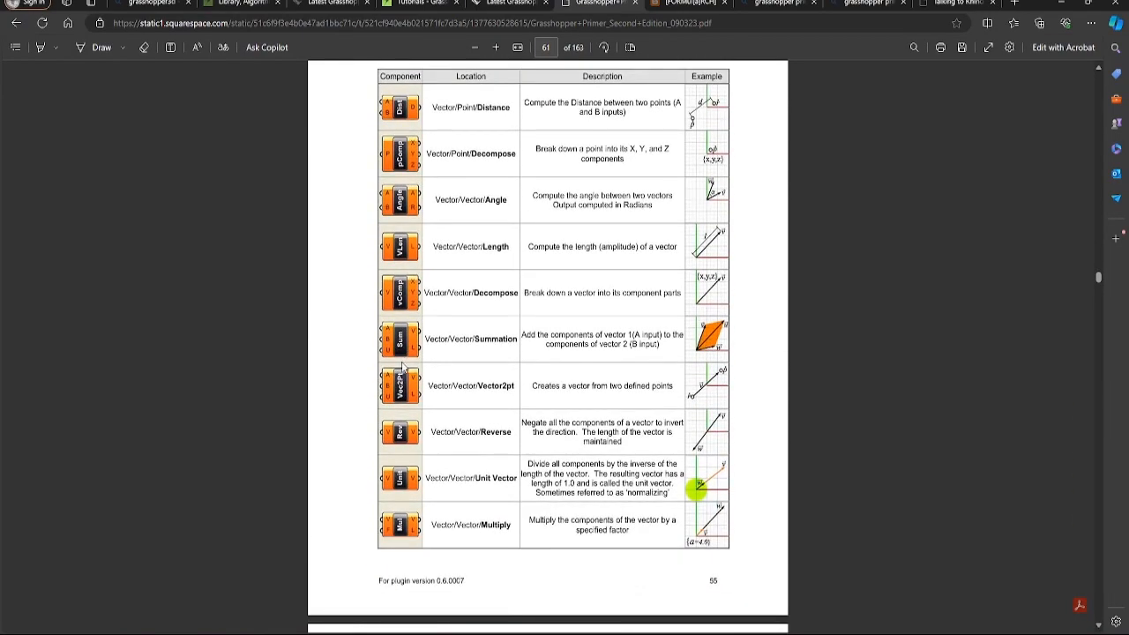
scroll(403, 369, "down", 14)
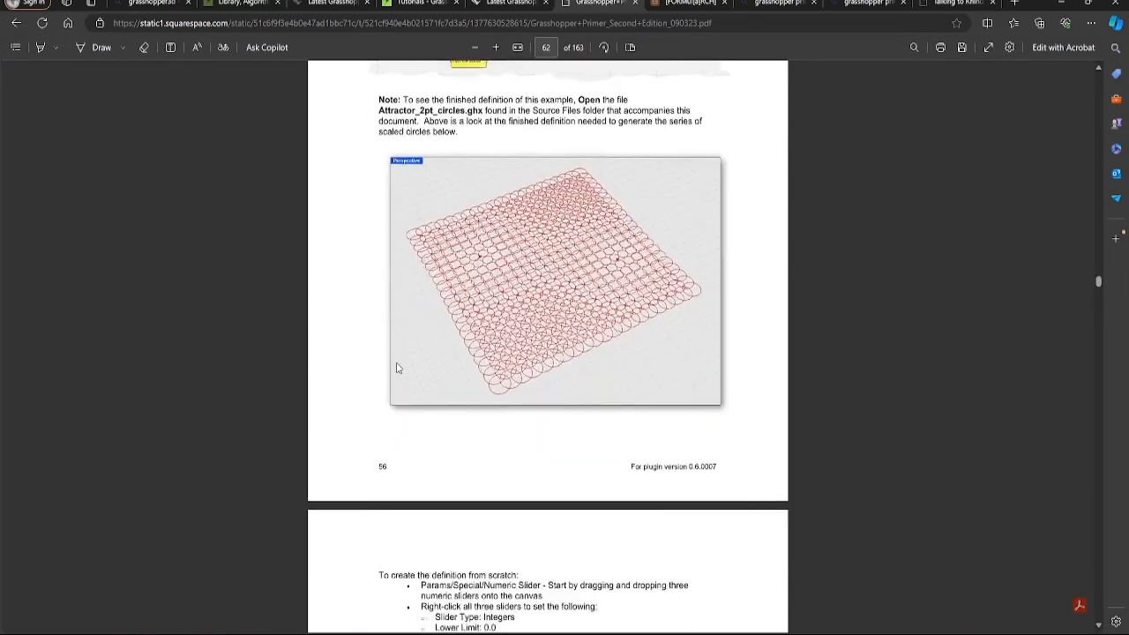
scroll(397, 367, "down", 20)
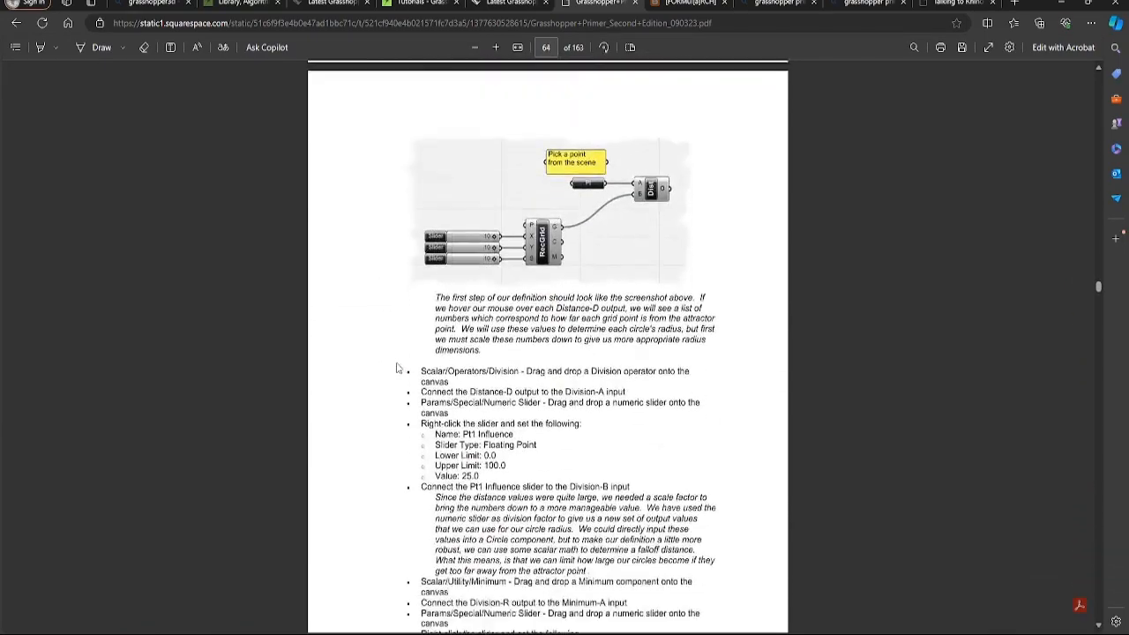
scroll(397, 368, "down", 18)
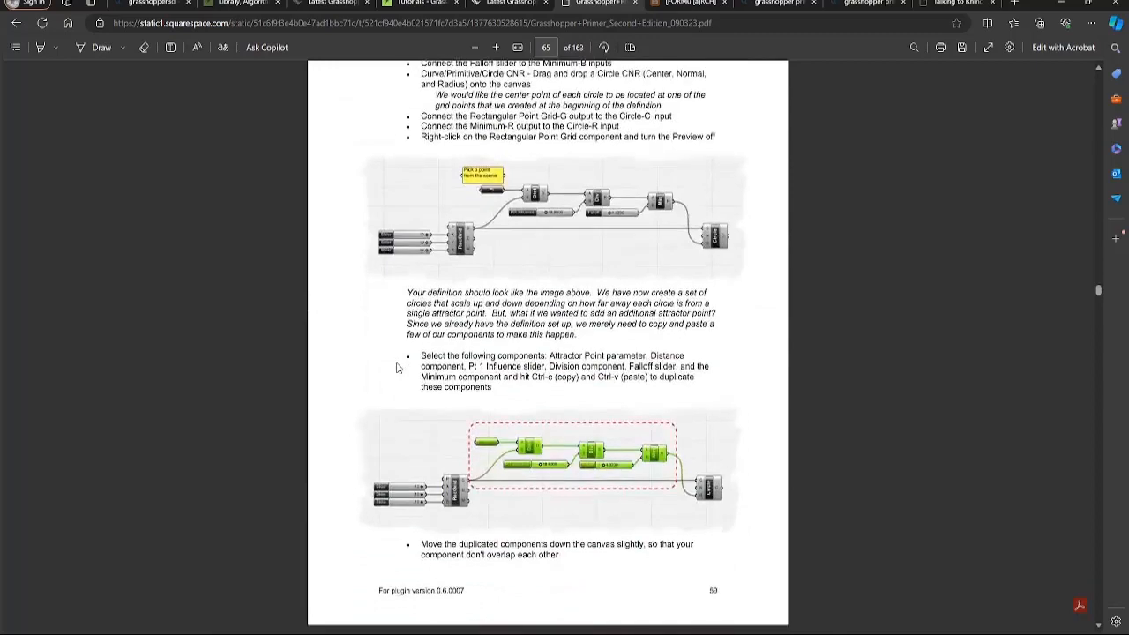
scroll(396, 367, "down", 20)
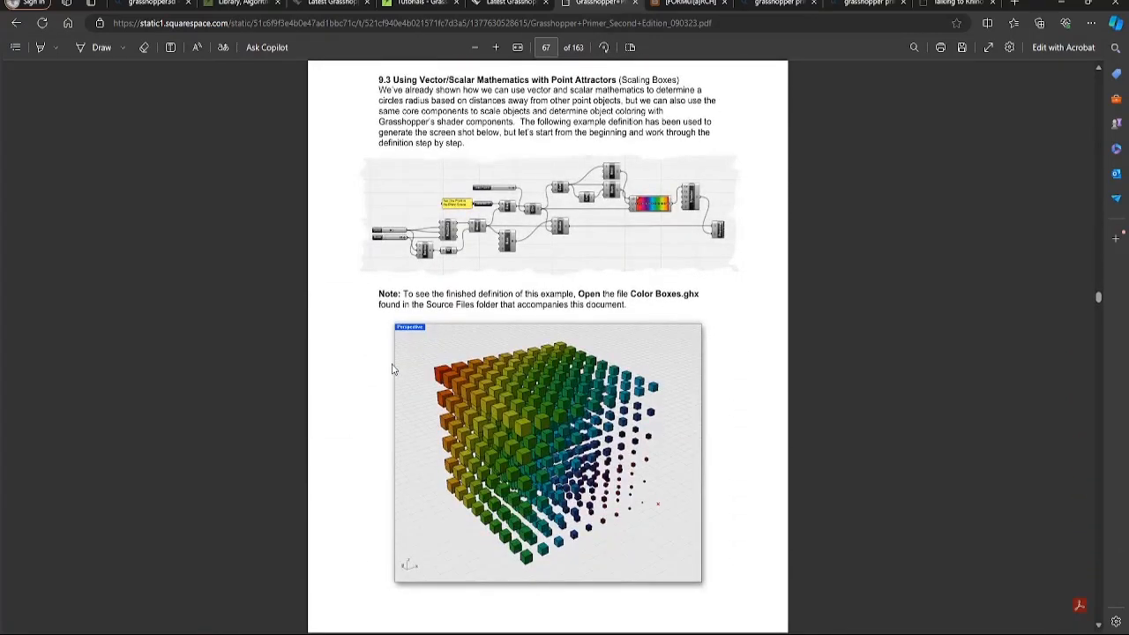
scroll(388, 374, "down", 20)
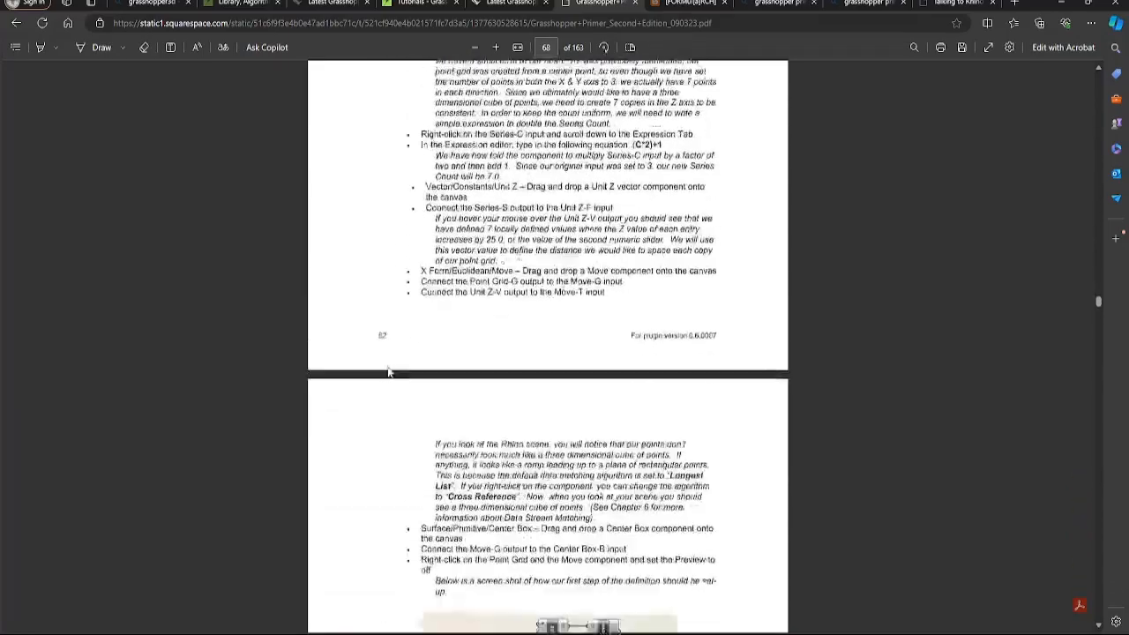
scroll(388, 373, "down", 4)
scroll(388, 373, "down", 20)
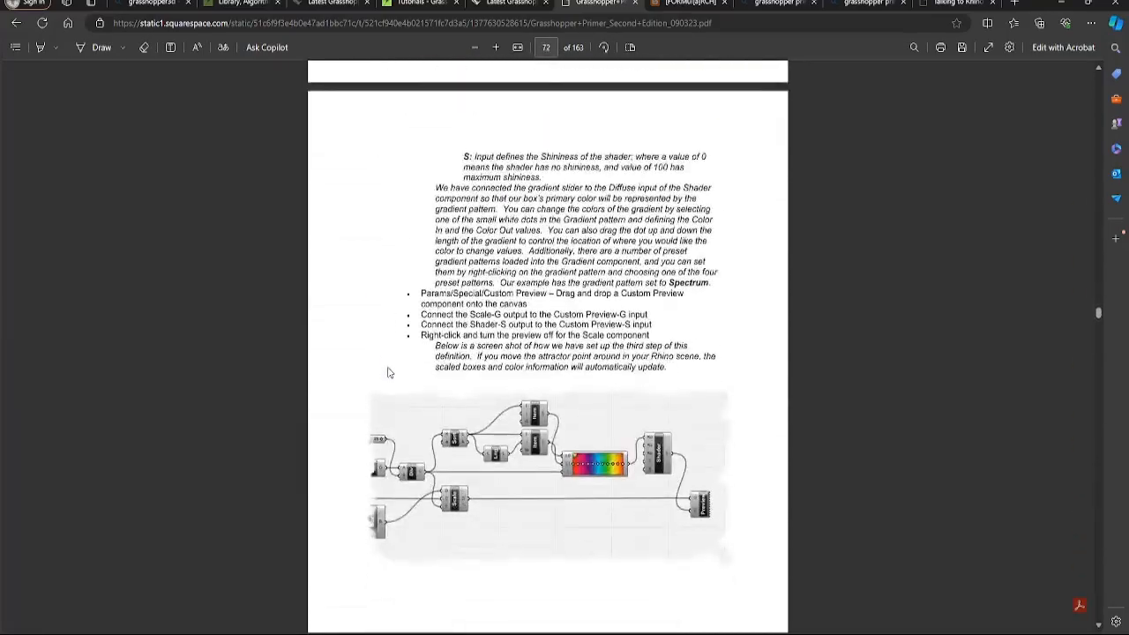
scroll(388, 373, "down", 10)
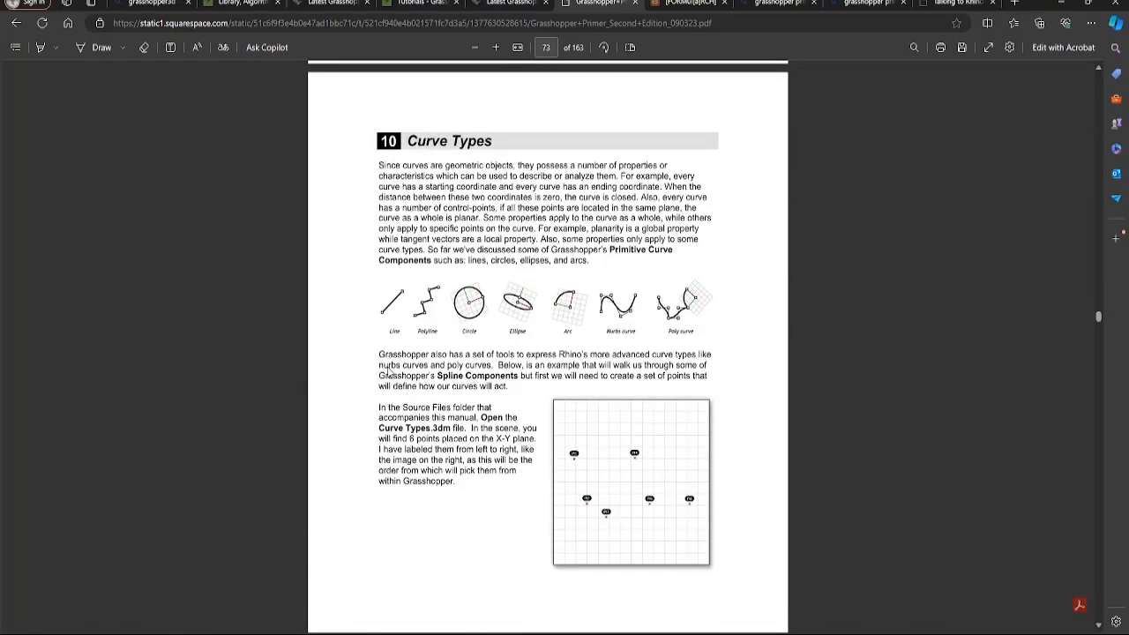
Scroll through the curve and surface chapters to page 98, chapter 13 The Scripting Interface
scroll(388, 373, "down", 5)
scroll(388, 373, "down", 6)
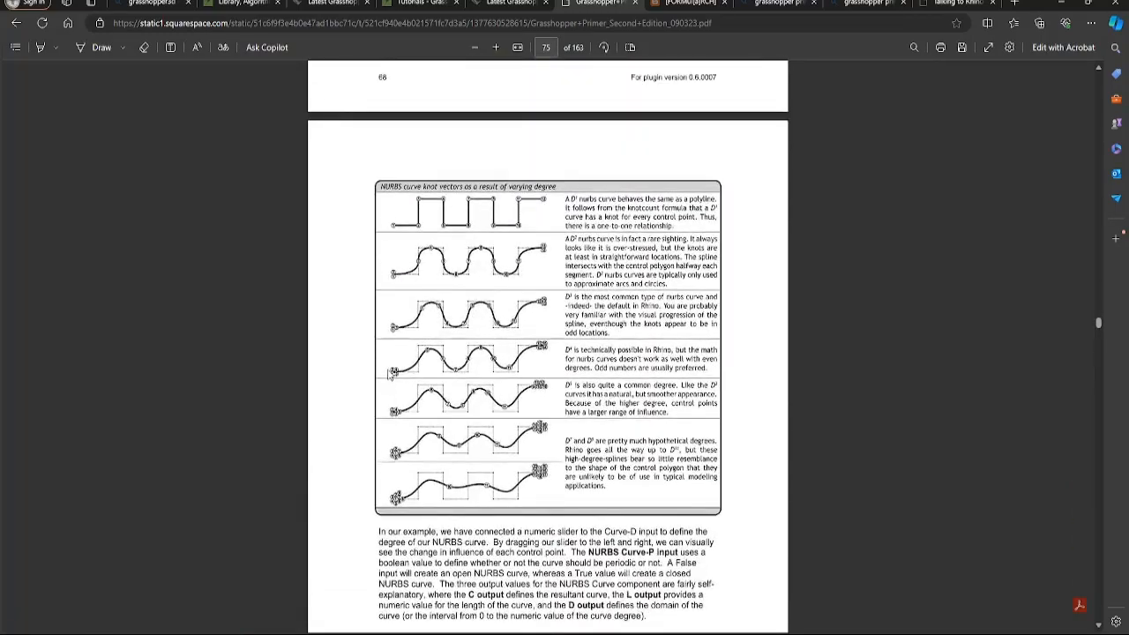
scroll(388, 373, "down", 11)
scroll(388, 374, "down", 4)
scroll(379, 379, "down", 4)
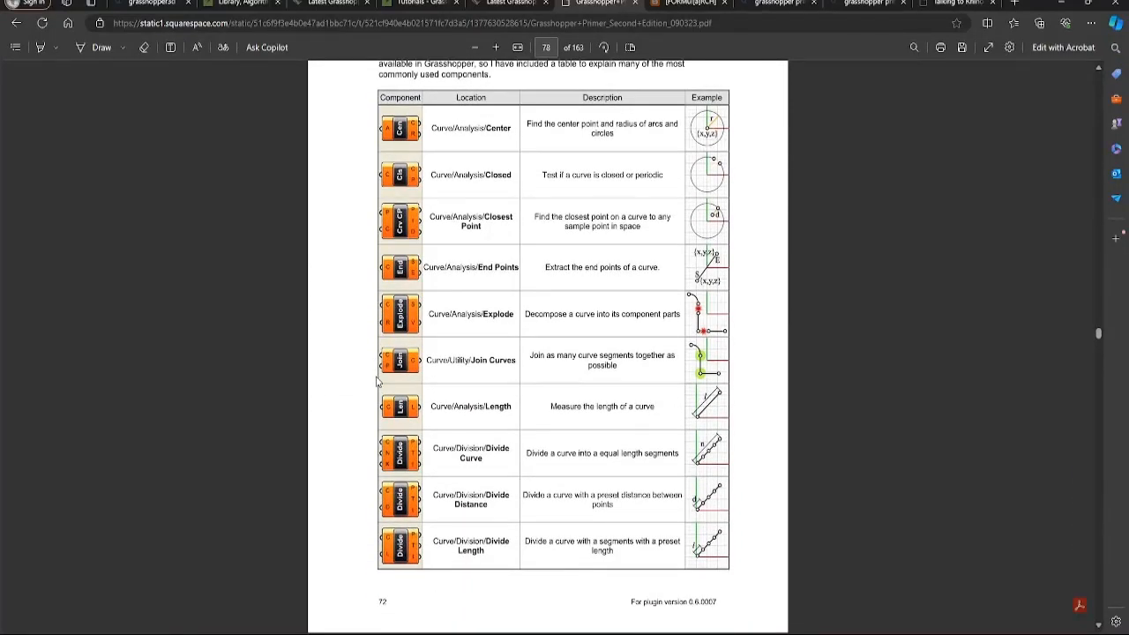
scroll(377, 381, "down", 7)
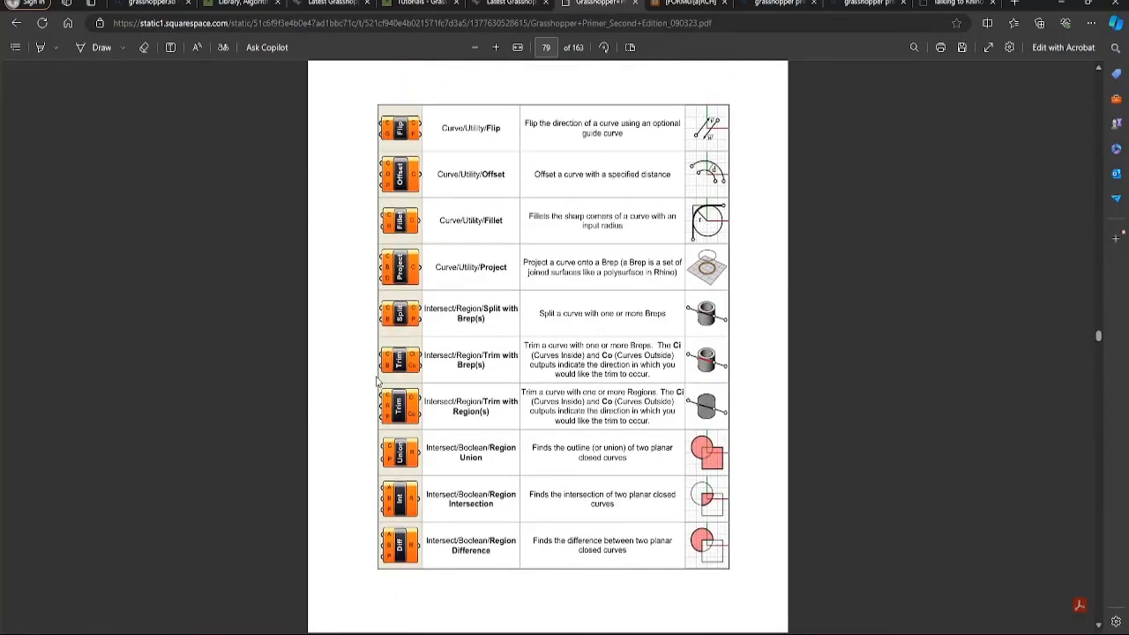
scroll(376, 381, "down", 3)
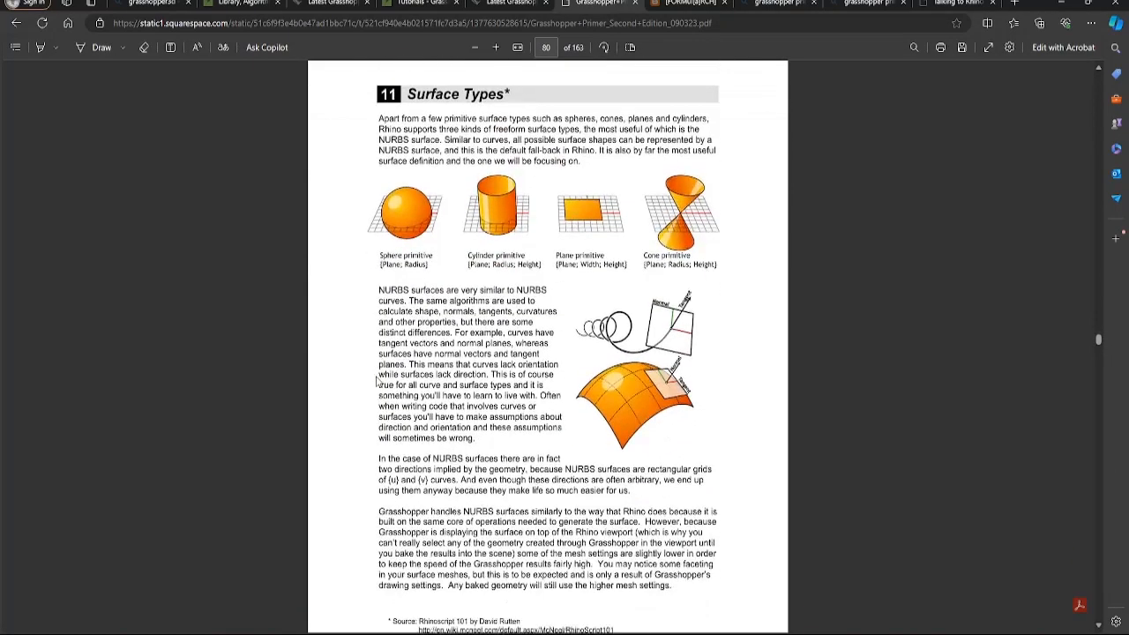
scroll(376, 375, "down", 12)
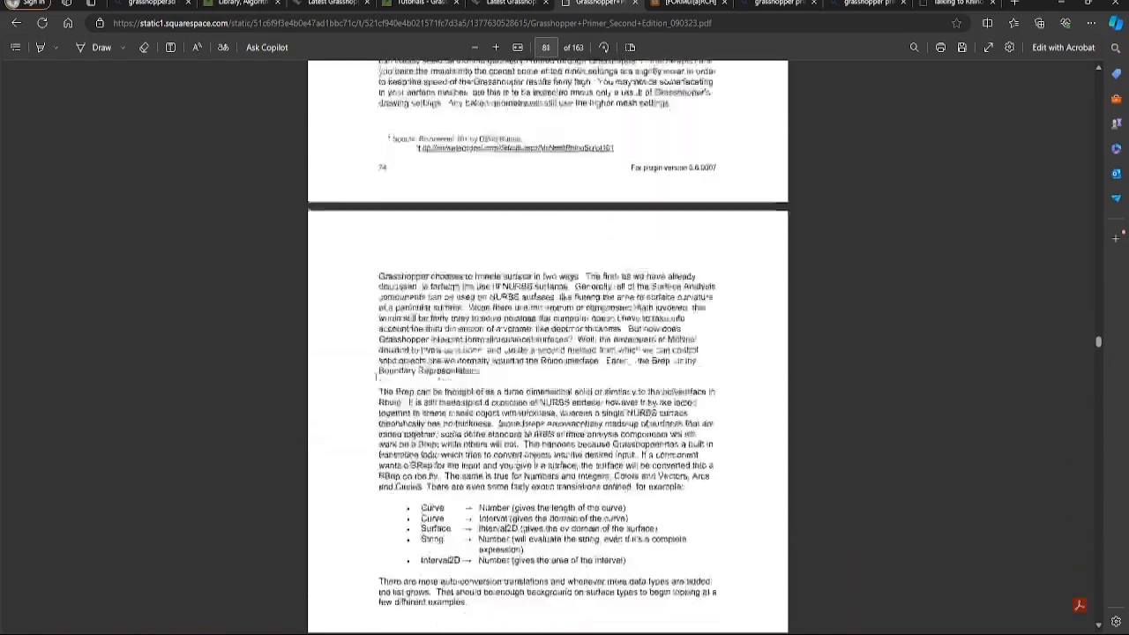
scroll(371, 381, "down", 1)
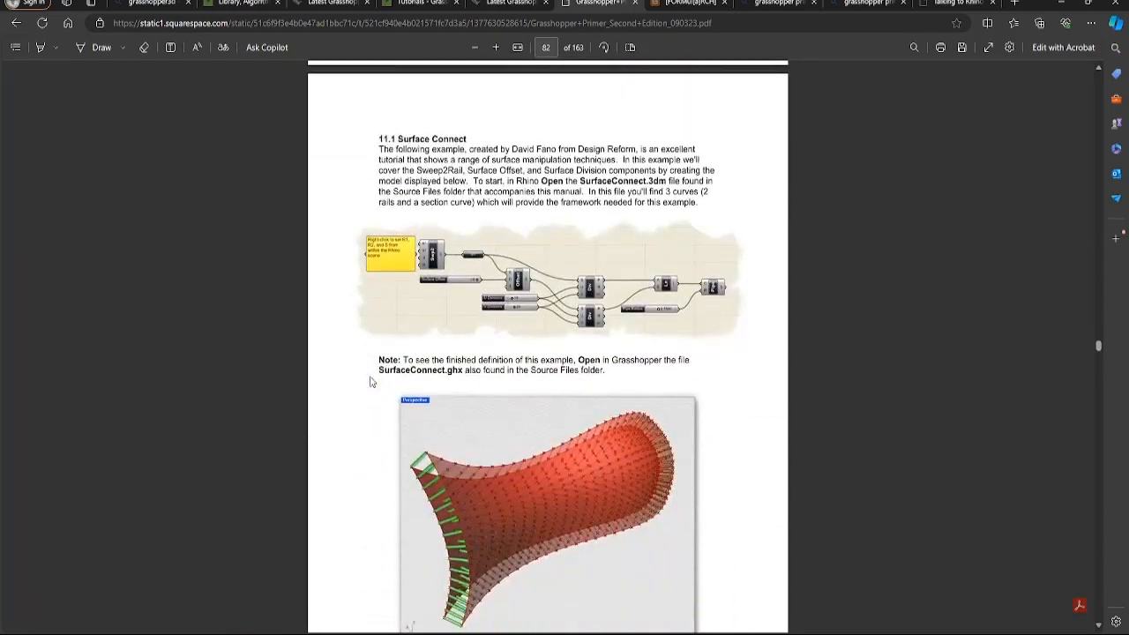
scroll(369, 381, "down", 12)
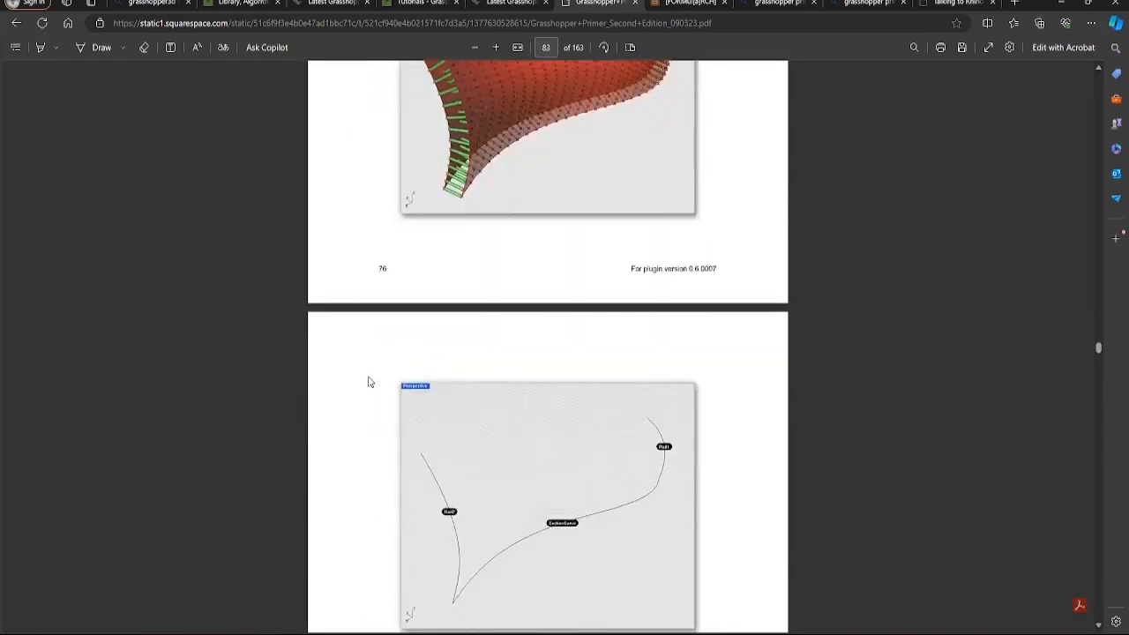
scroll(368, 381, "down", 12)
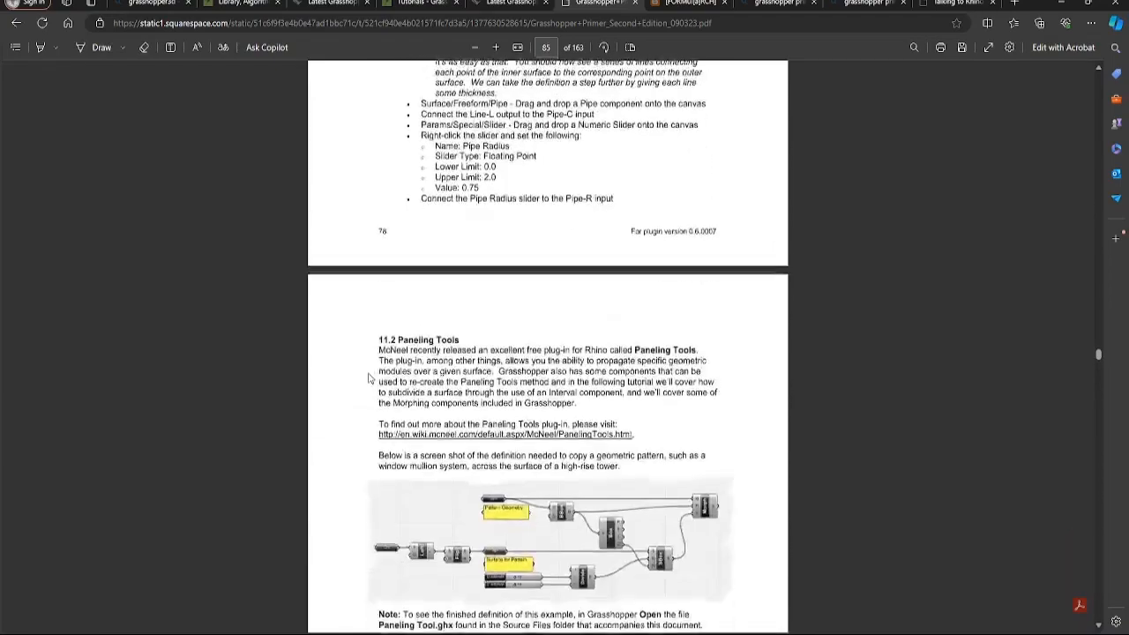
scroll(369, 378, "down", 15)
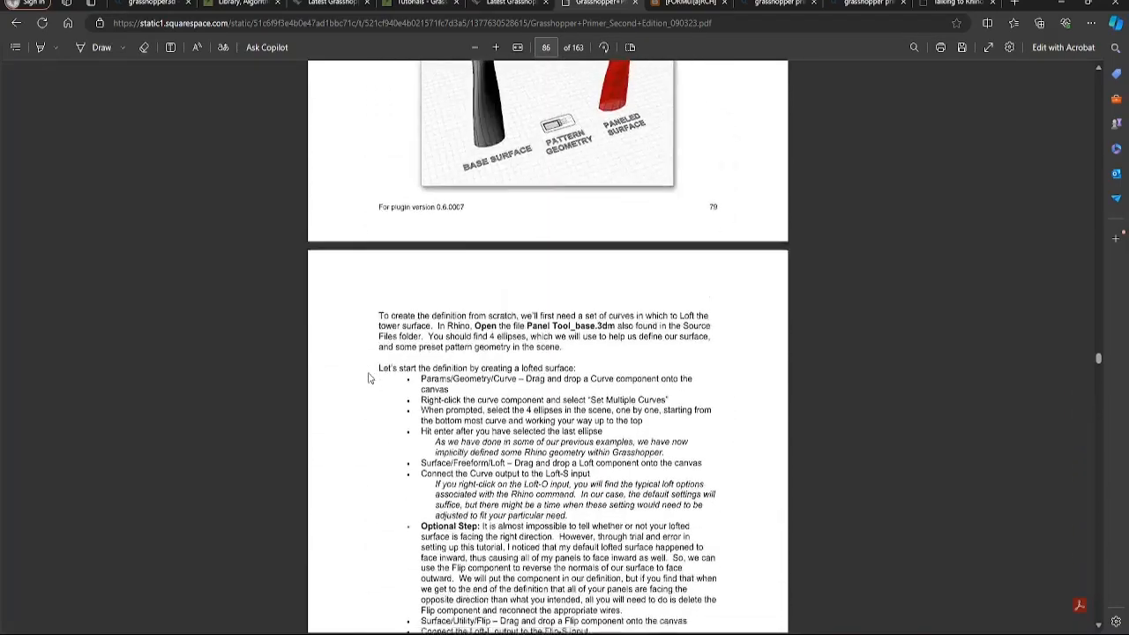
scroll(369, 378, "down", 15)
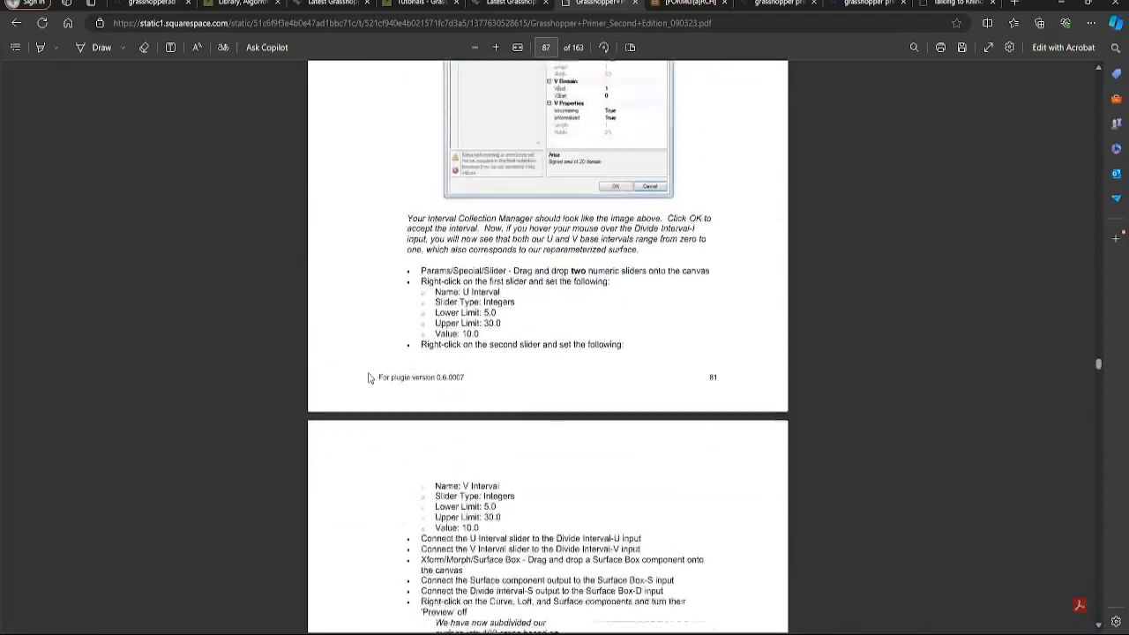
scroll(351, 385, "down", 12)
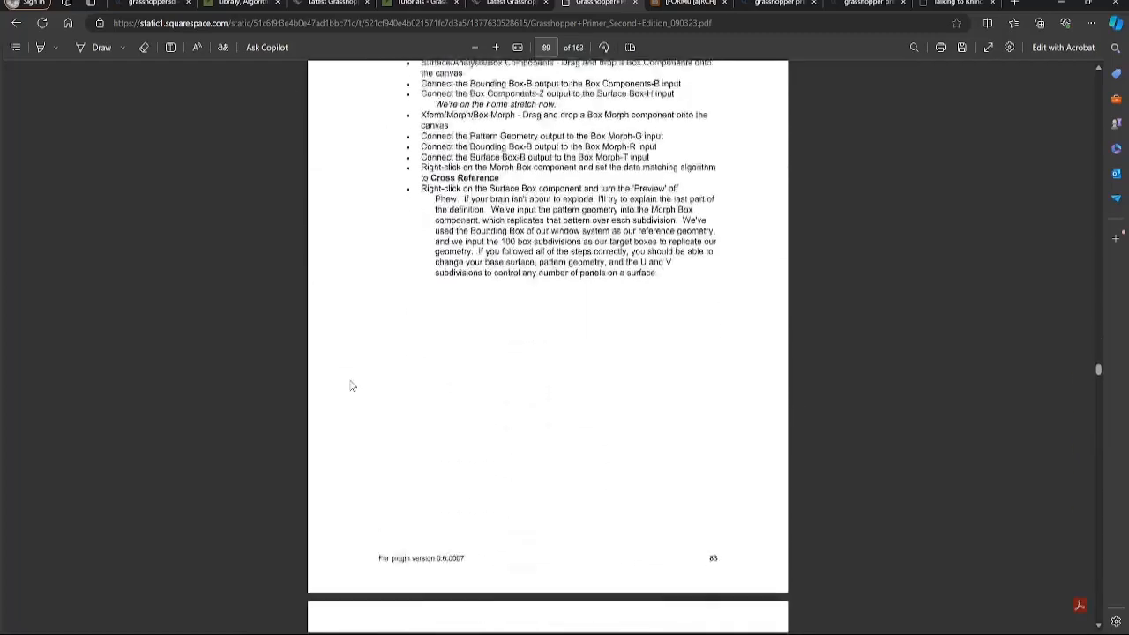
scroll(351, 385, "down", 15)
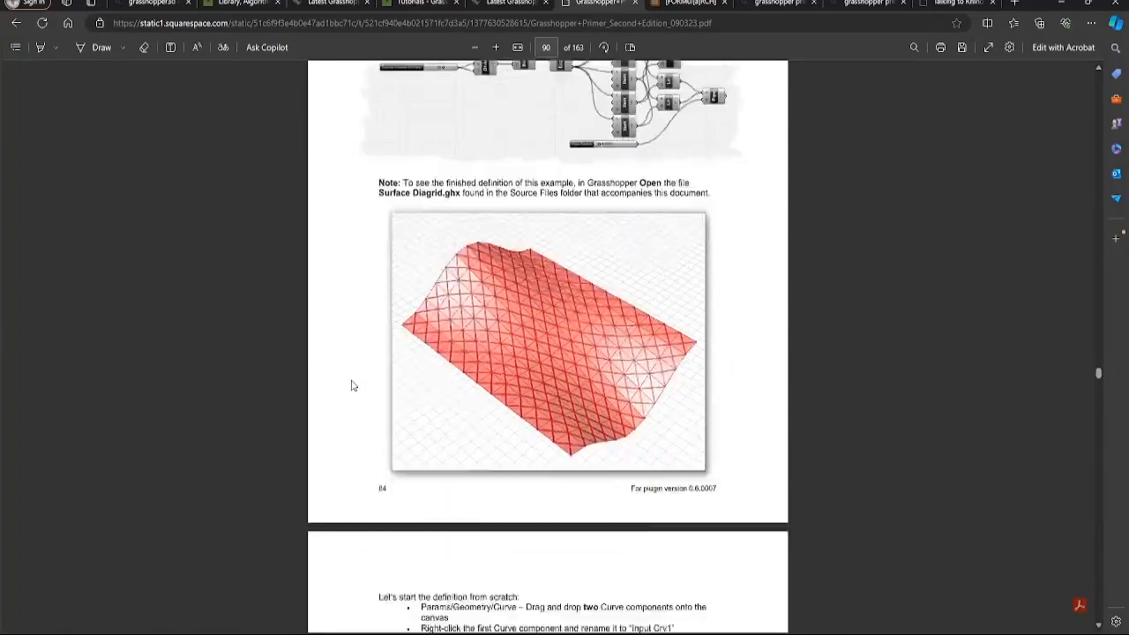
scroll(351, 386, "down", 15)
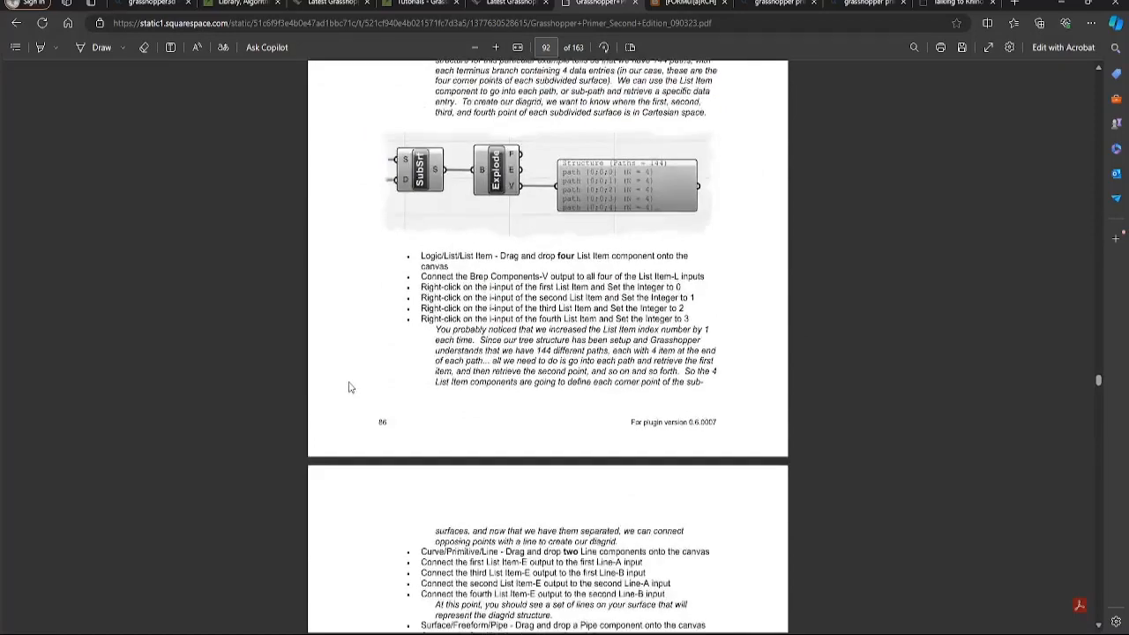
scroll(347, 388, "down", 15)
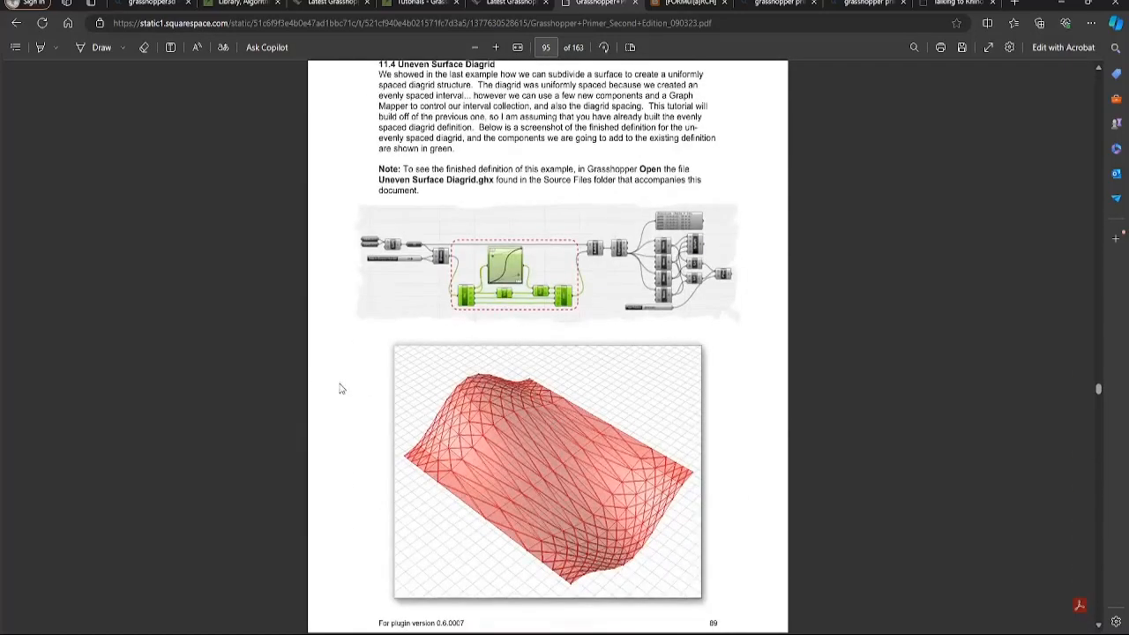
scroll(337, 390, "down", 15)
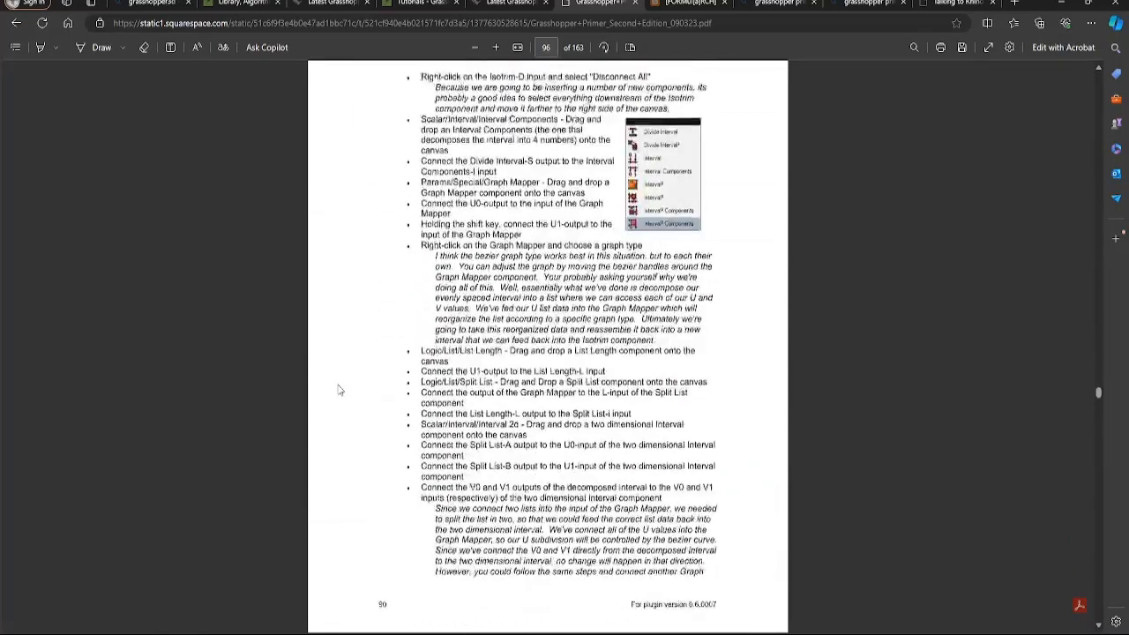
scroll(337, 390, "down", 12)
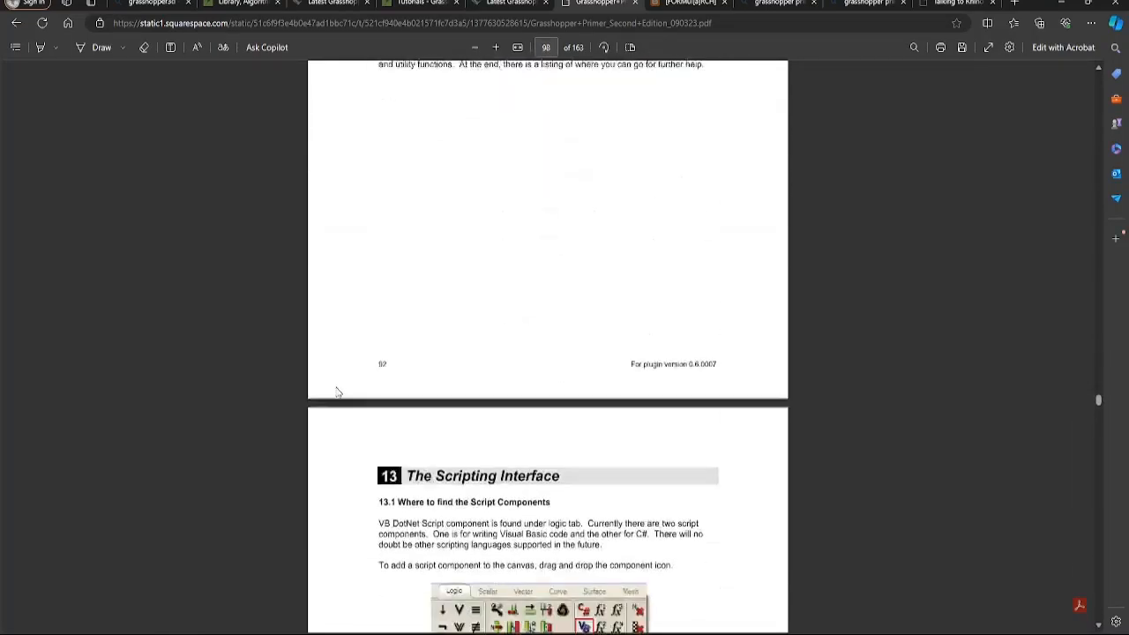
scroll(333, 391, "up", 3)
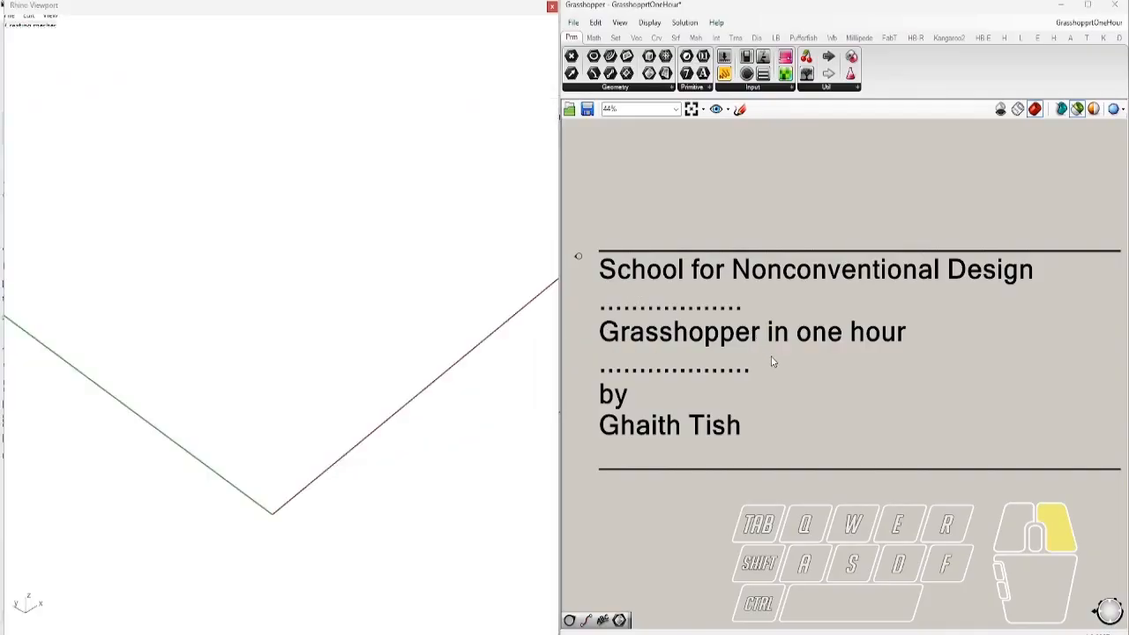
Bring up and dismiss the canvas quick-command menu, then pan the title canvas slightly down
right_click(778, 362)
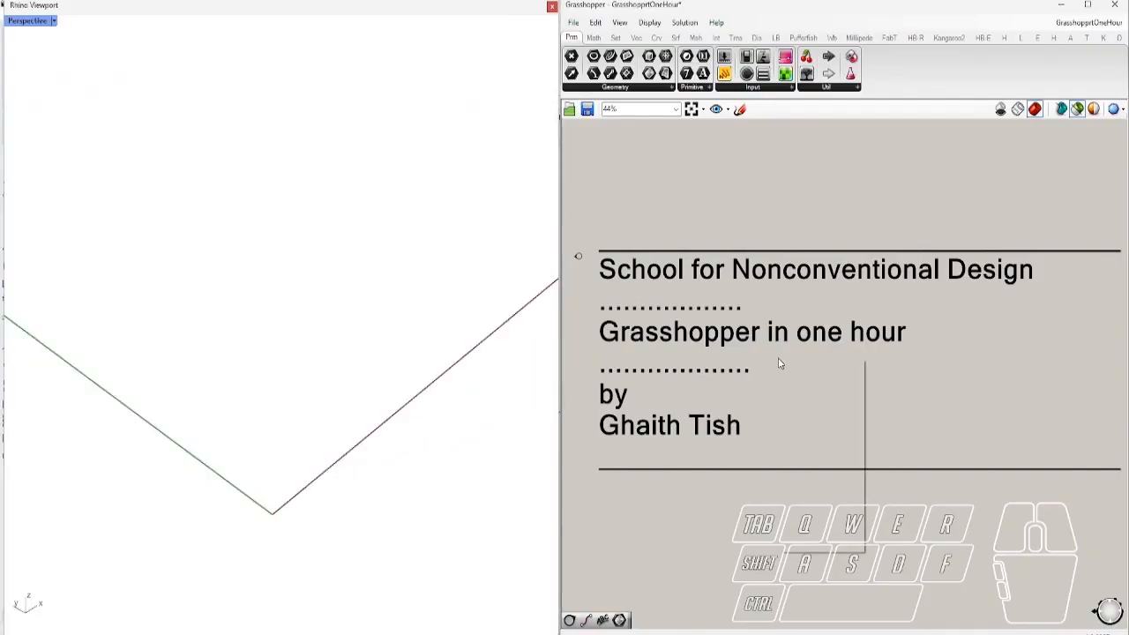
left_click(652, 209)
right_click_drag(688, 158, 691, 187)
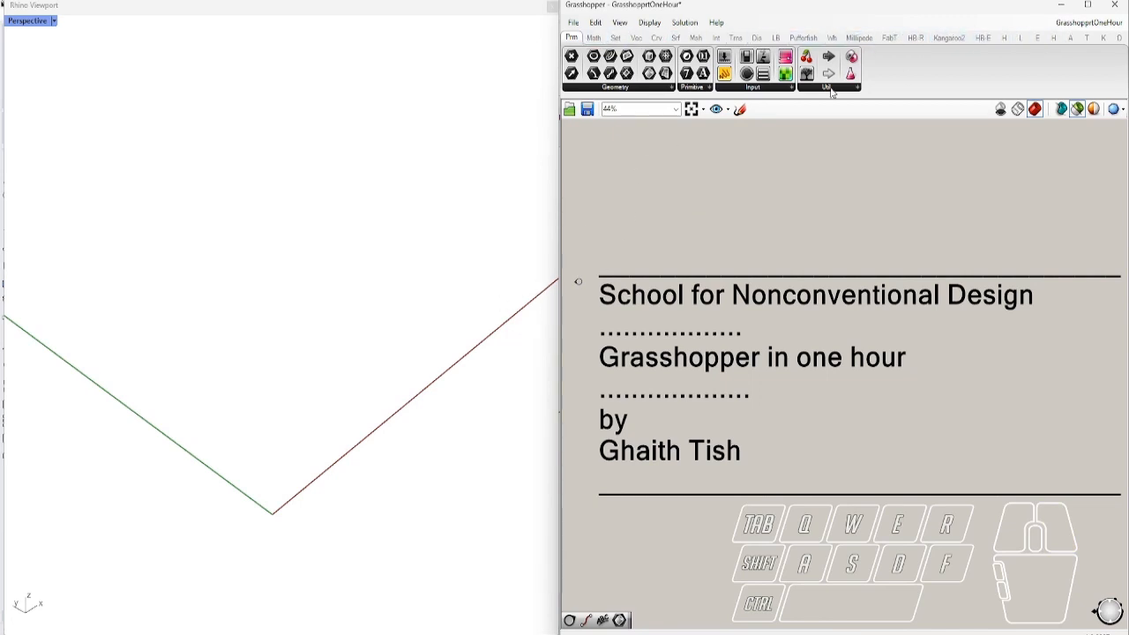
Open Grasshopper Settings, look through its Fonts, Interface, Palette and Viewport pages, then close it
left_click(574, 24)
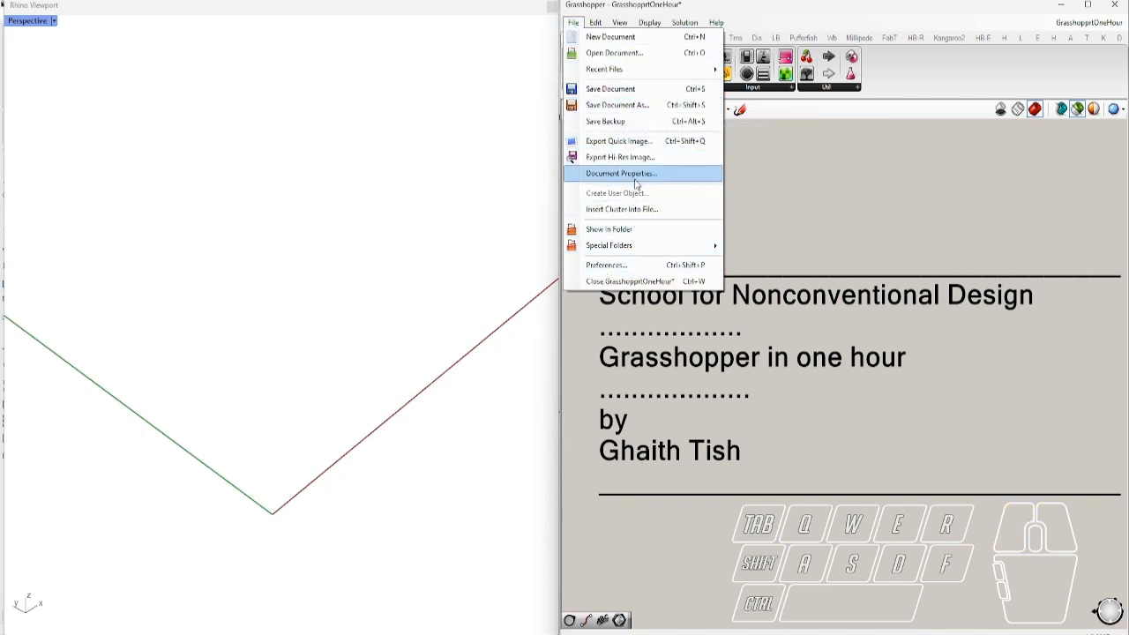
left_click(623, 265)
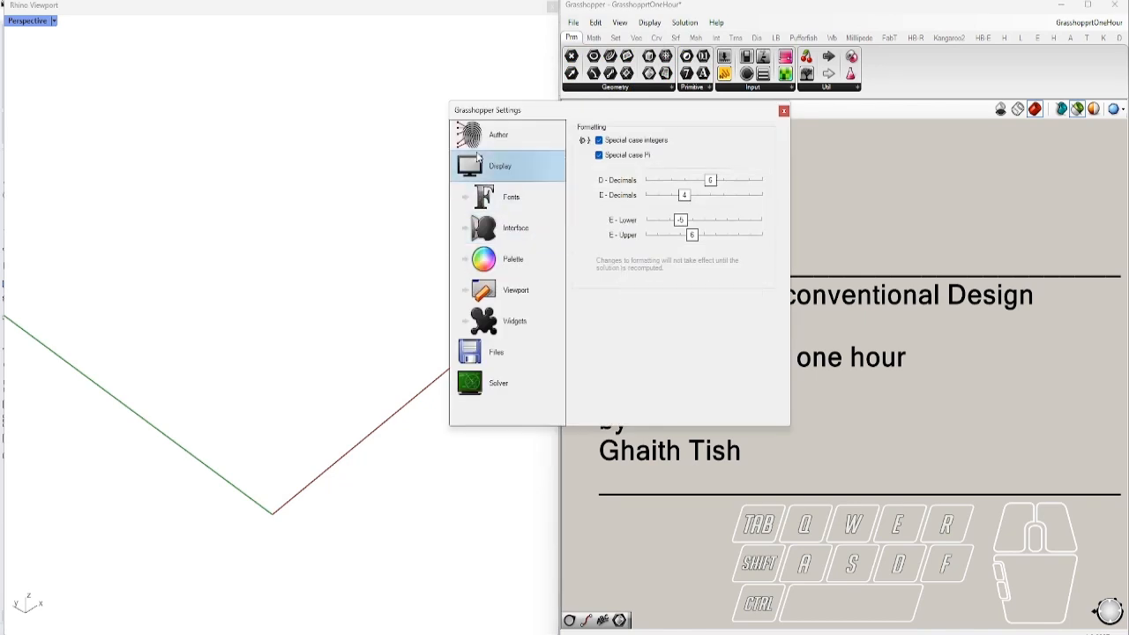
left_click(507, 211)
left_click(509, 237)
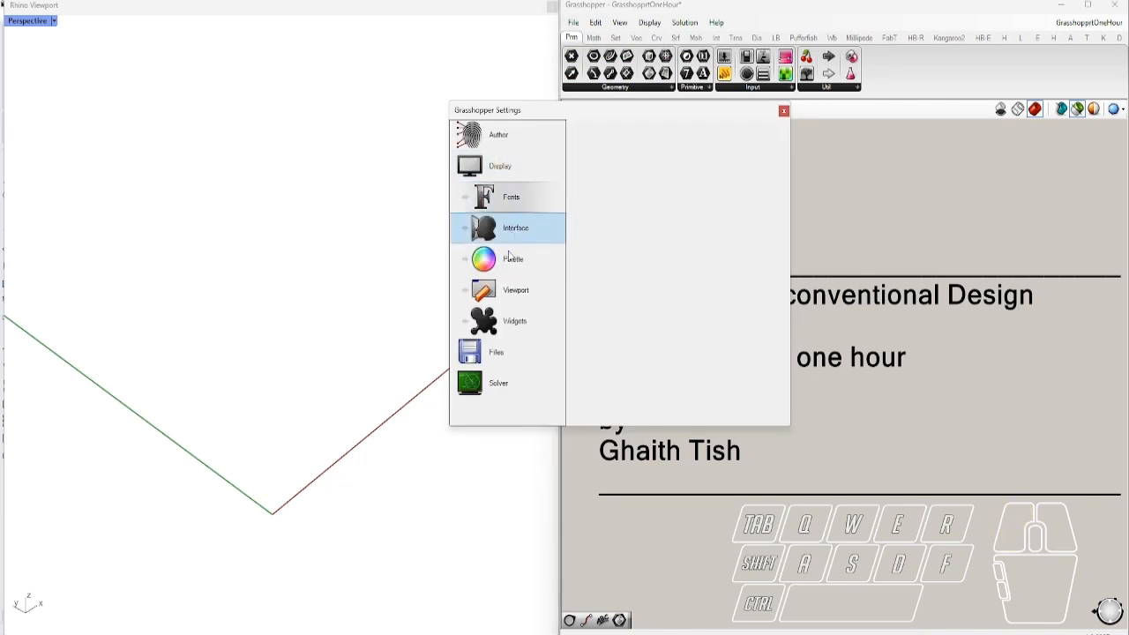
left_click(508, 269)
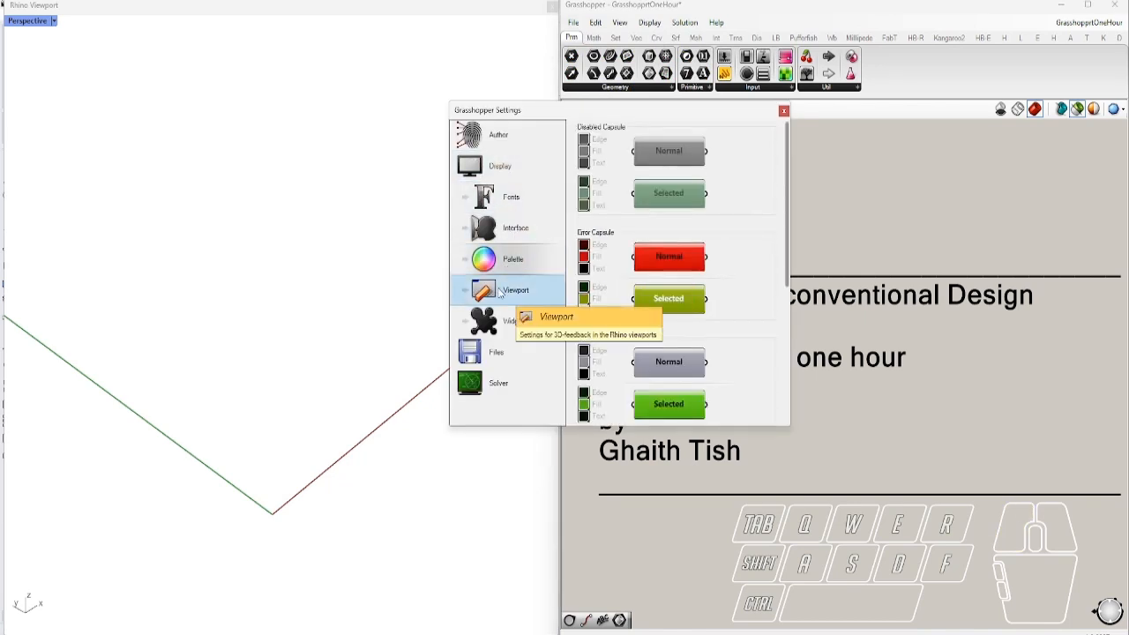
left_click(509, 291)
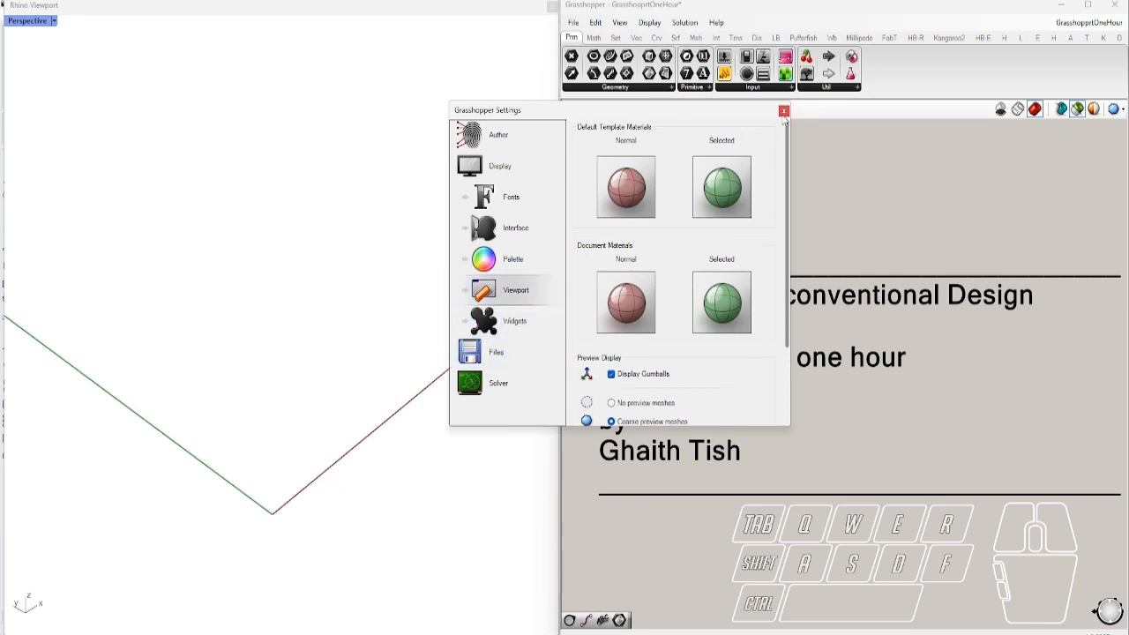
left_click(783, 111)
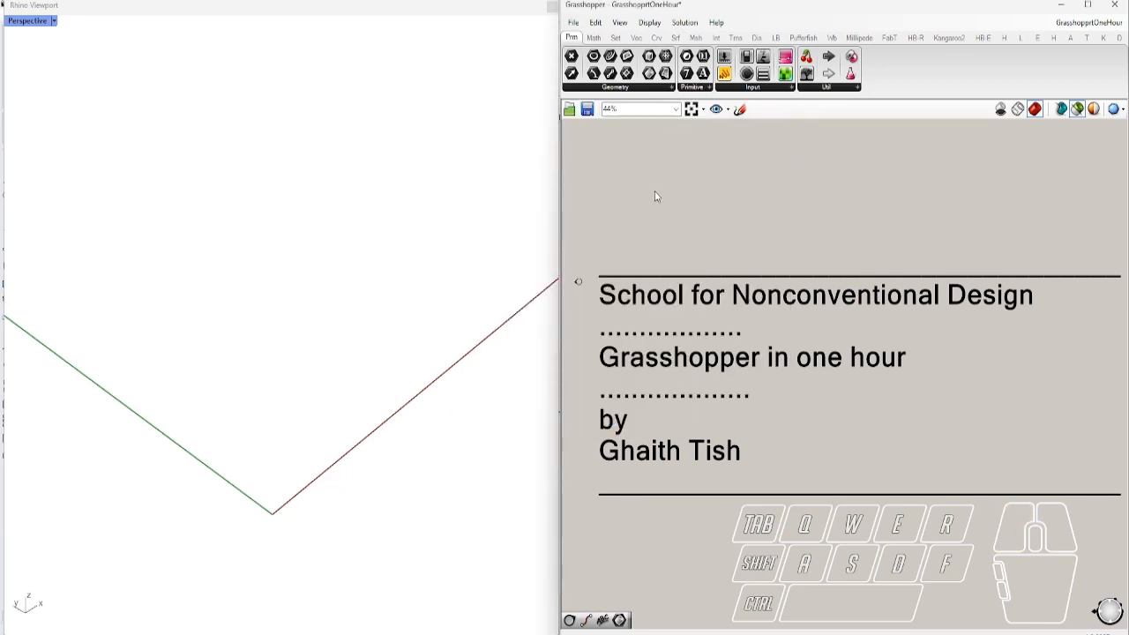
Browse the component tabs from Math through Ladybug, return to Params, and open the File menu
left_click(594, 39)
left_click(615, 39)
left_click(635, 38)
left_click(658, 39)
left_click(676, 38)
left_click(696, 38)
left_click(716, 38)
left_click(736, 38)
left_click(756, 38)
left_click(776, 38)
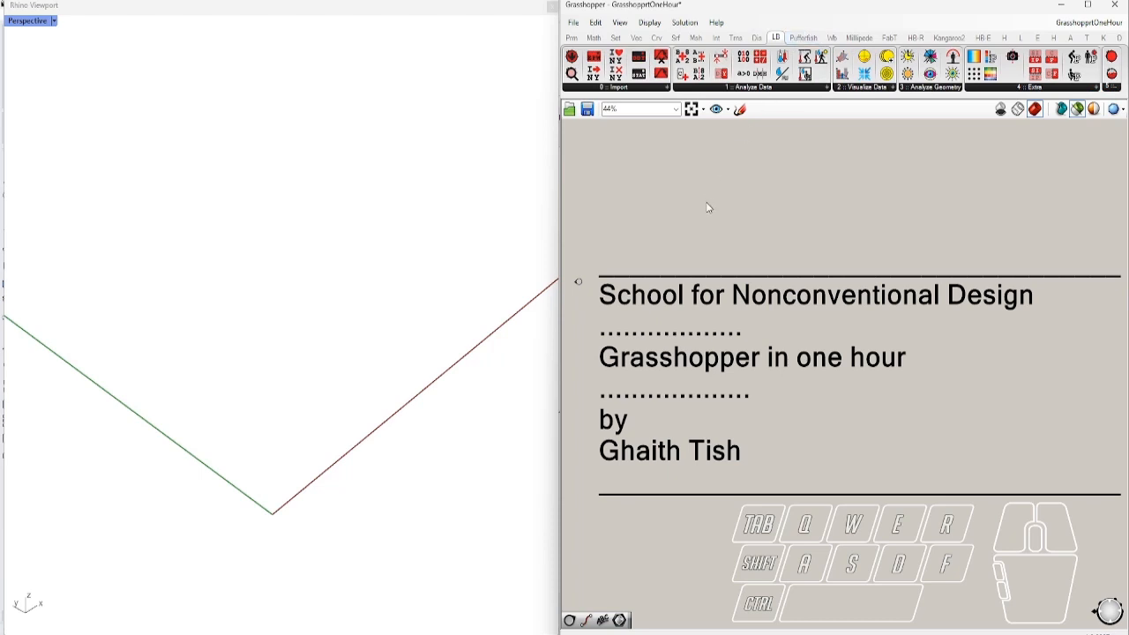
left_click(572, 38)
left_click(573, 23)
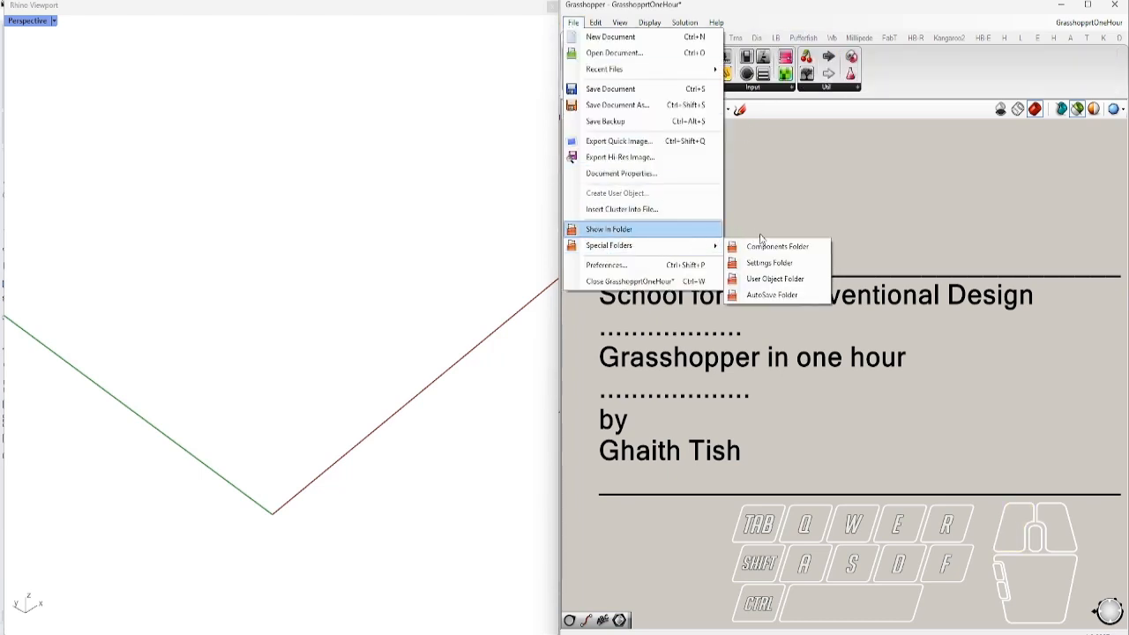
Open the Components Folder from Special Folders and drag its Libraries Explorer window into view
mouse_move(678, 253)
left_click(763, 255)
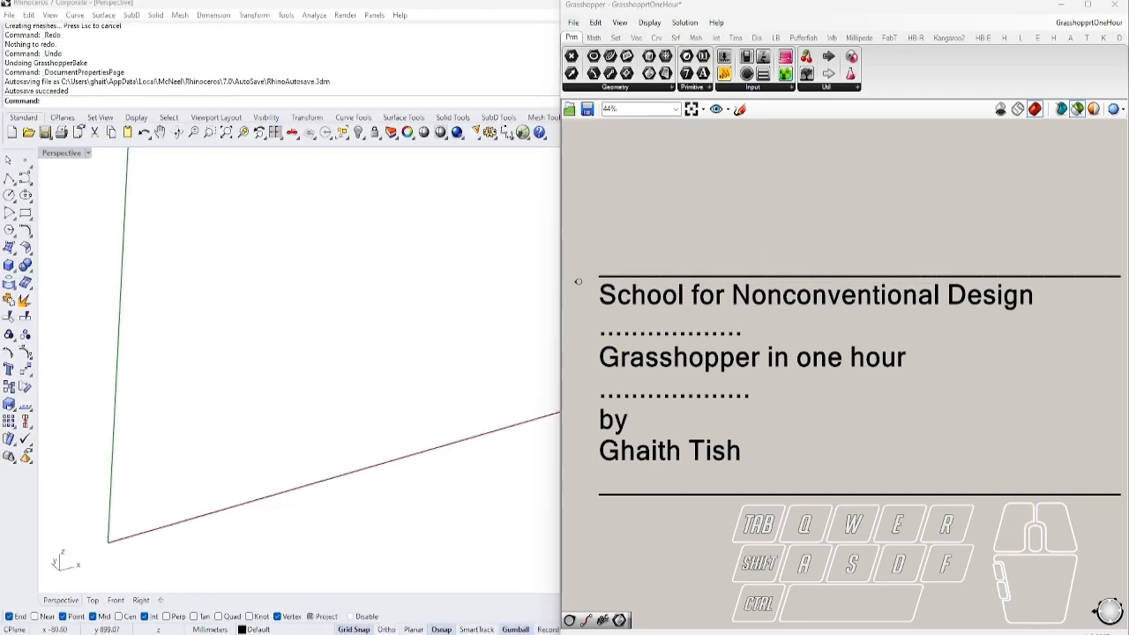
left_click_drag(0, 18, 771, 89)
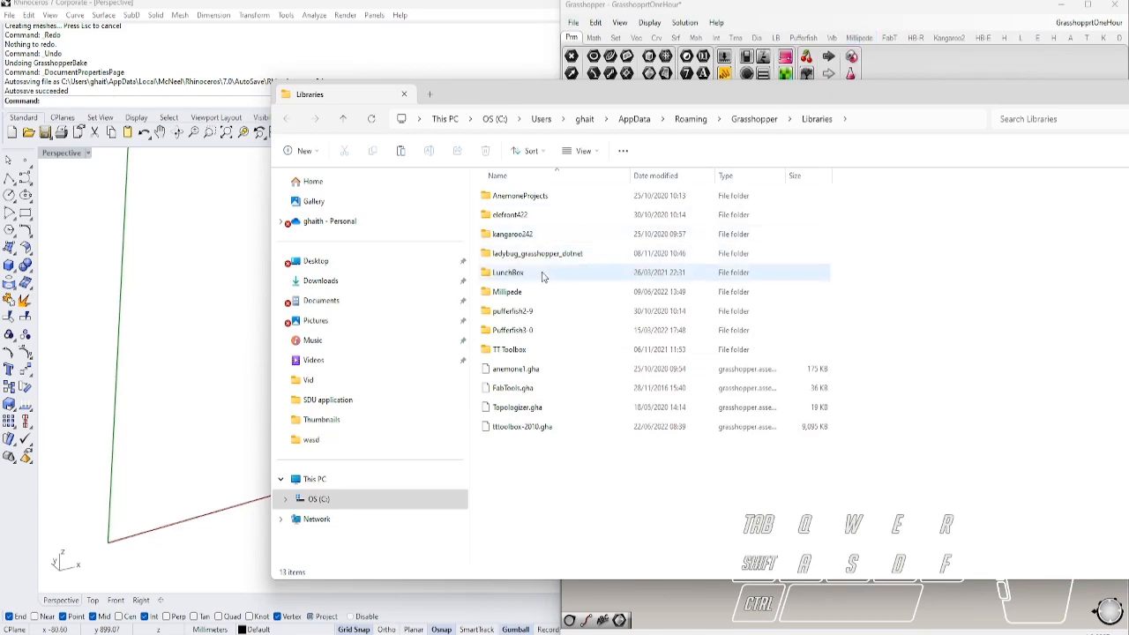
Move the Libraries Explorer window fully into view and close it
left_click_drag(970, 95, 759, 109)
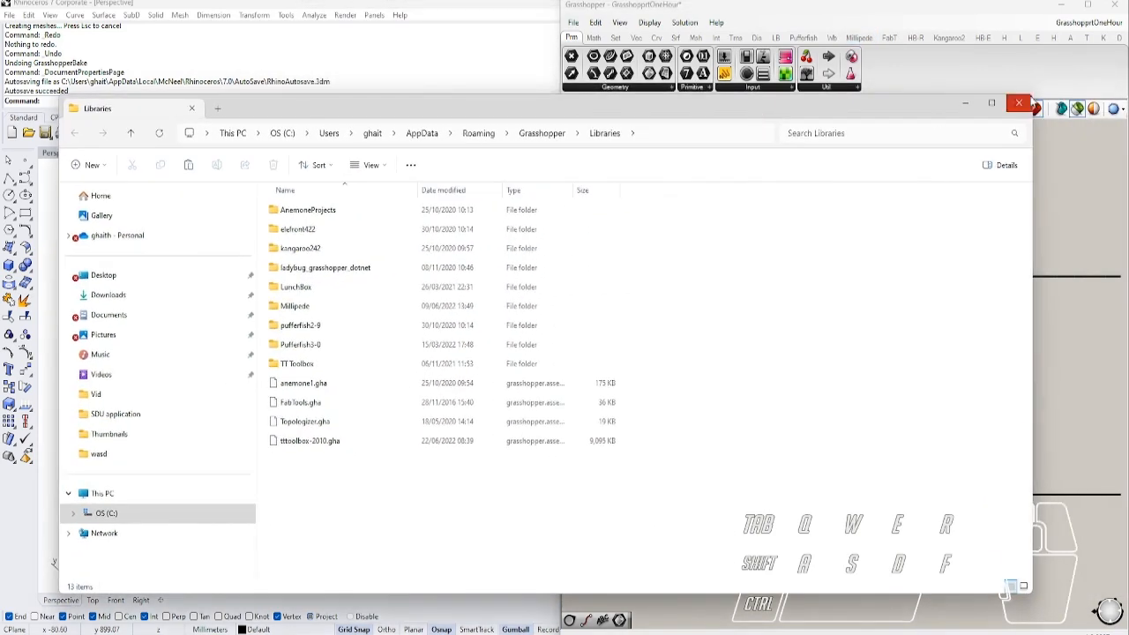
left_click(1020, 104)
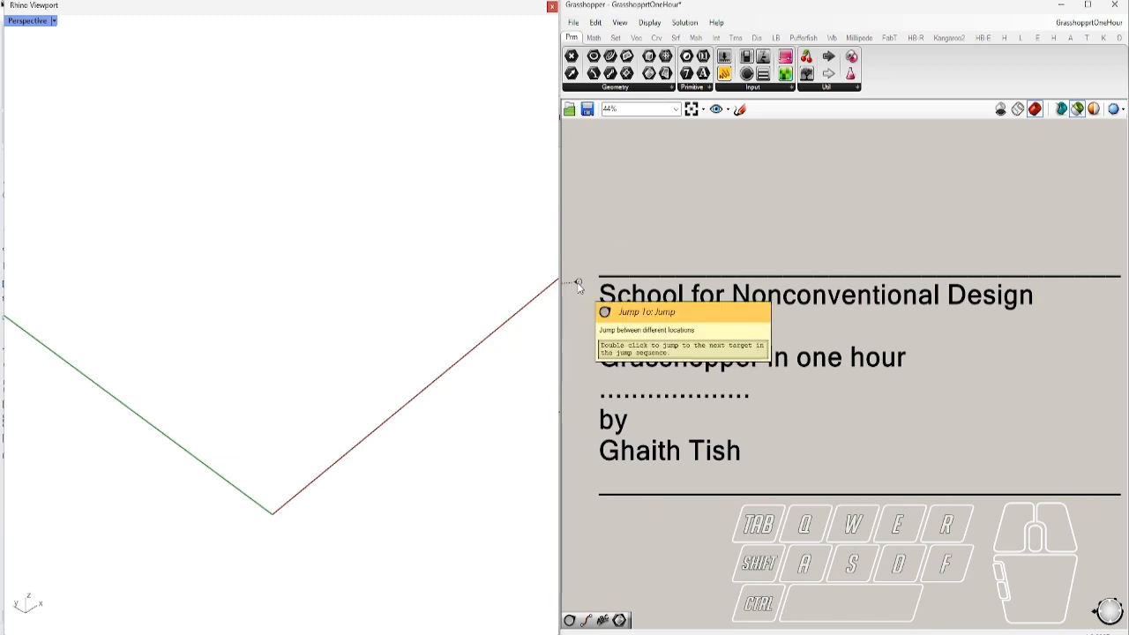
left_click(744, 110)
left_click_drag(750, 169, 696, 221)
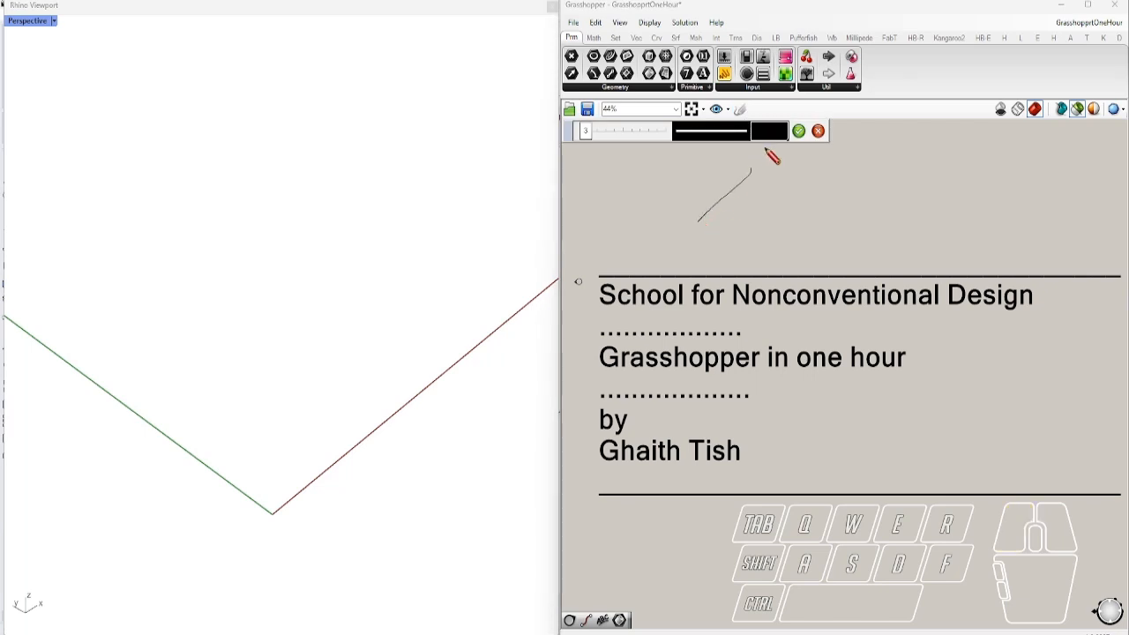
left_click(818, 133)
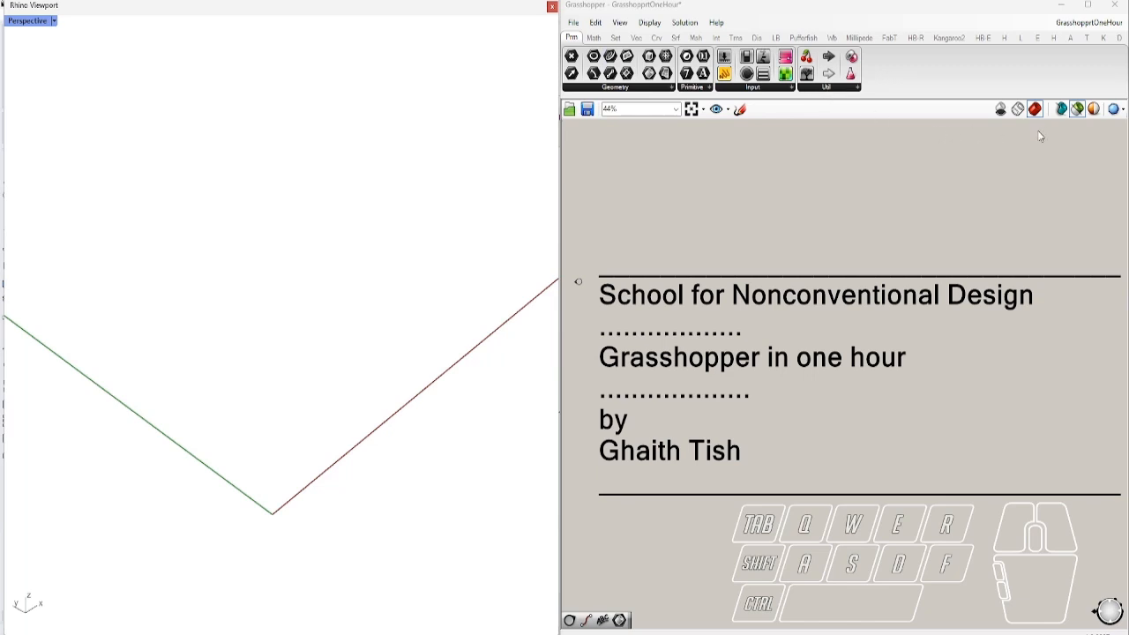
Delete the title scribble and bring the Basic Script group into view
left_click(579, 280)
key("Delete")
right_click_drag(569, 307, 798, 280)
right_click_drag(654, 366, 699, 401)
scroll(640, 335, "up", 5)
scroll(767, 282, "up", 2)
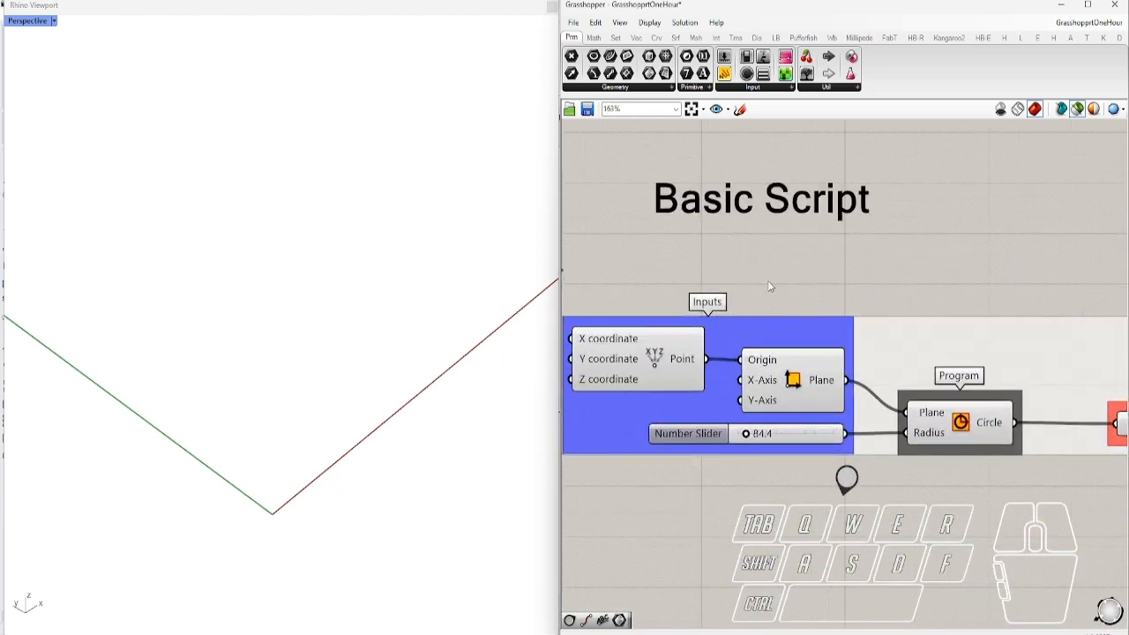
scroll(759, 278, "down", 1)
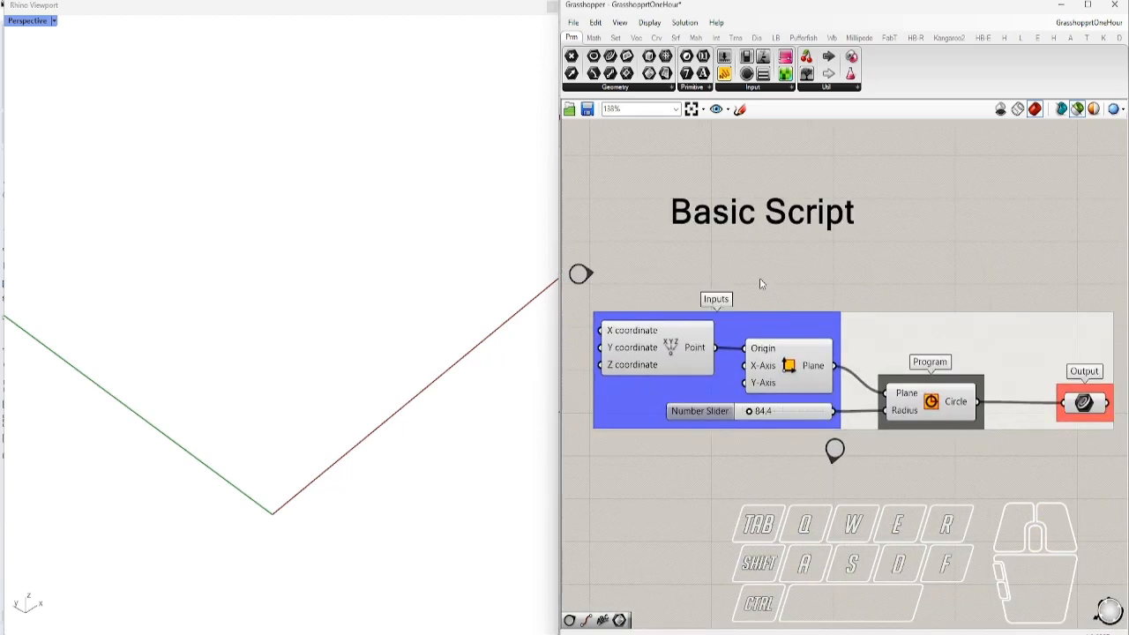
Preview the Point, Plane and Circle components' geometry in Rhino one at a time
left_click(675, 358)
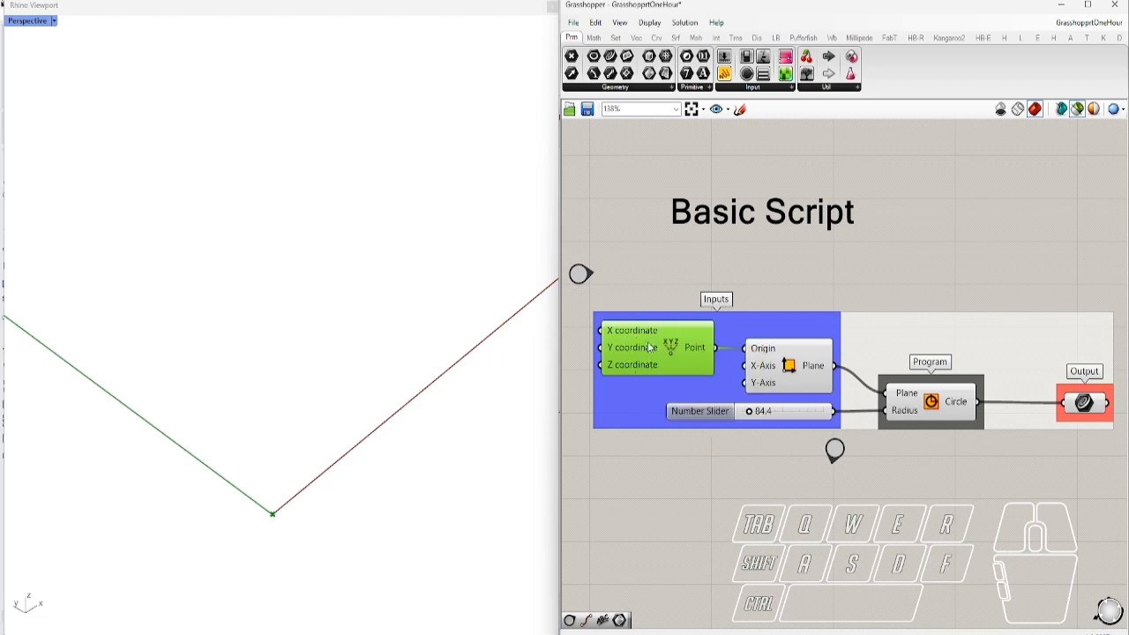
left_click(798, 370)
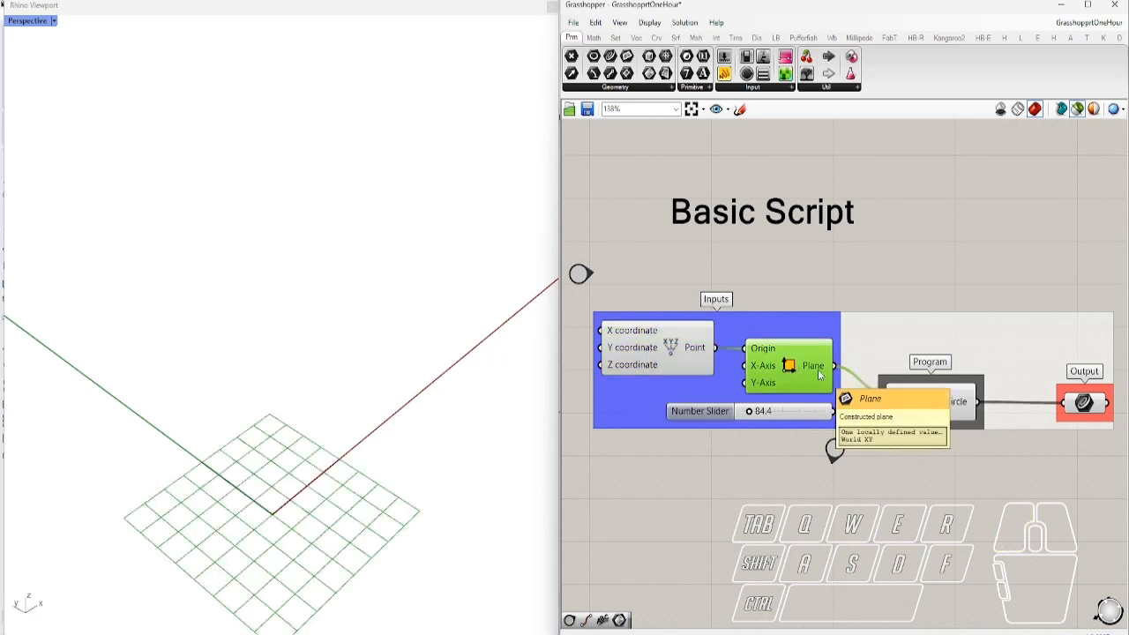
left_click(742, 488)
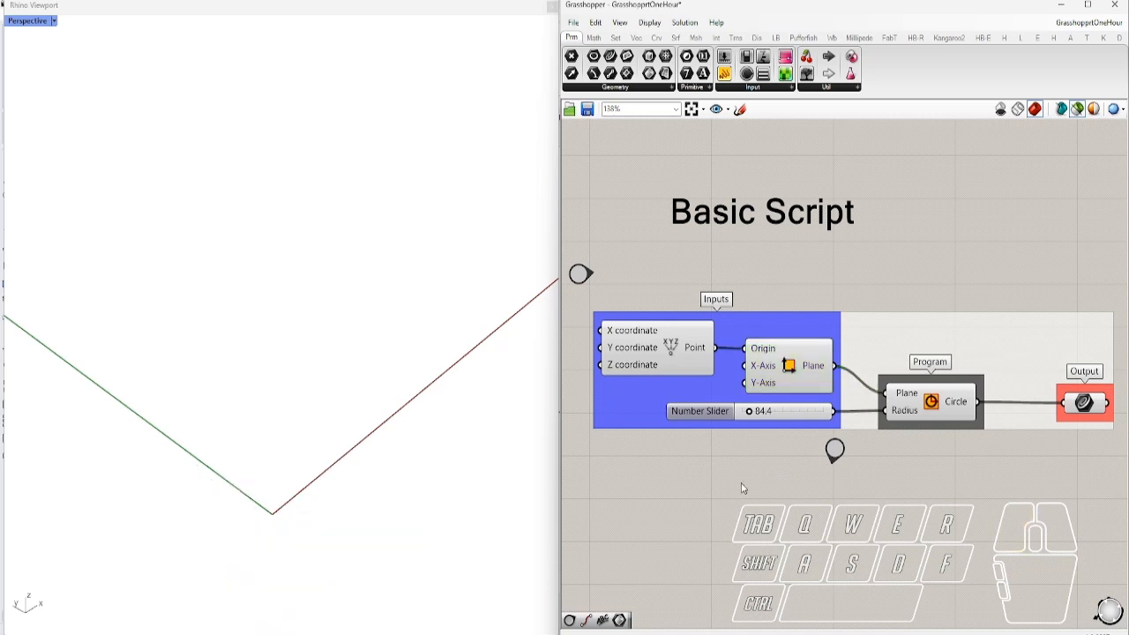
left_click(932, 404)
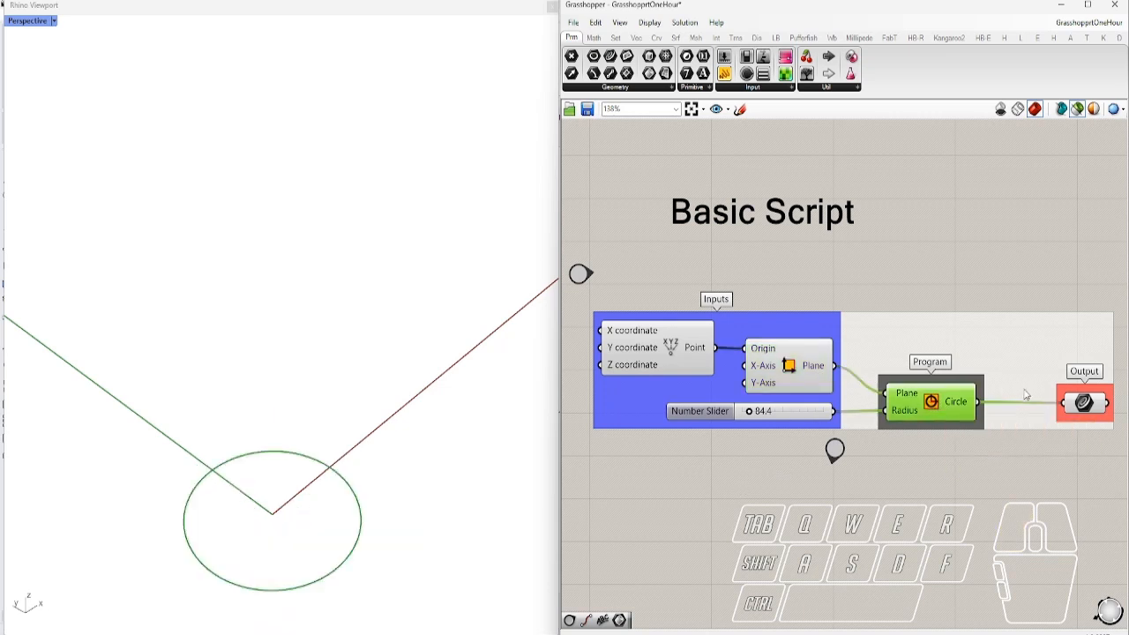
left_click(1083, 403)
left_click(833, 451)
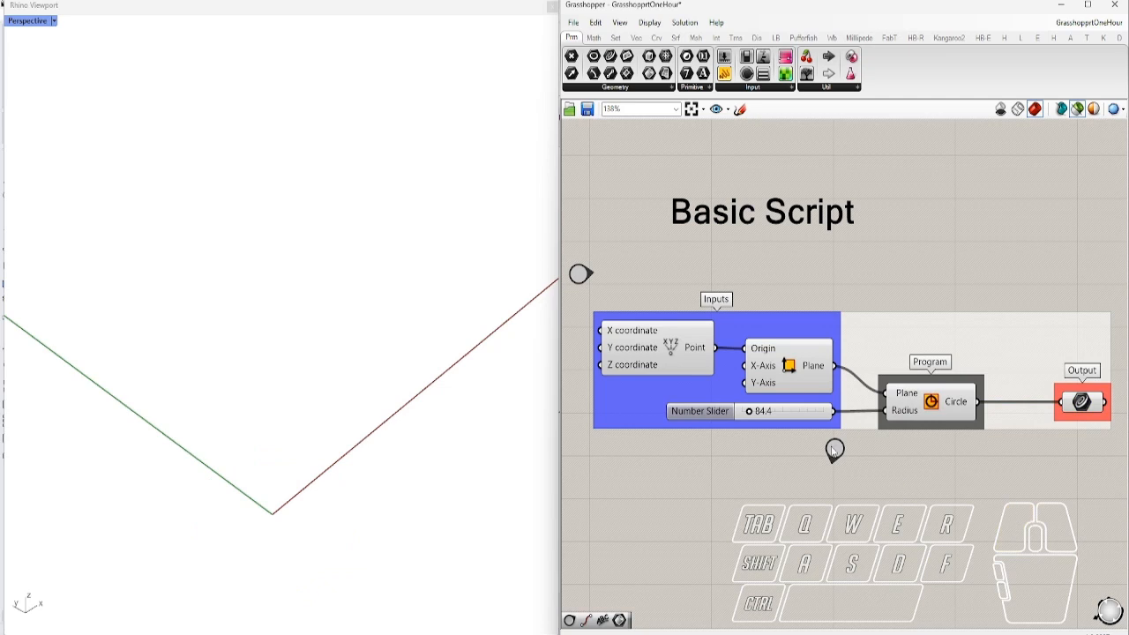
Preview Output's circle and set the radius slider to 120.5
left_click(1084, 404)
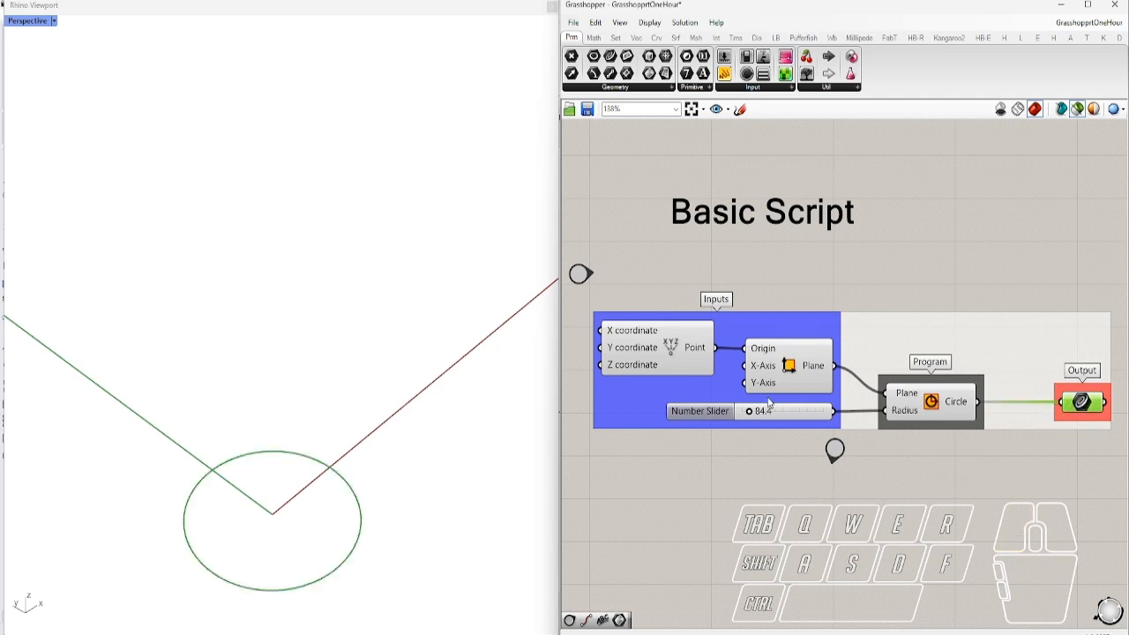
left_click_drag(752, 415, 754, 414)
left_click(759, 491)
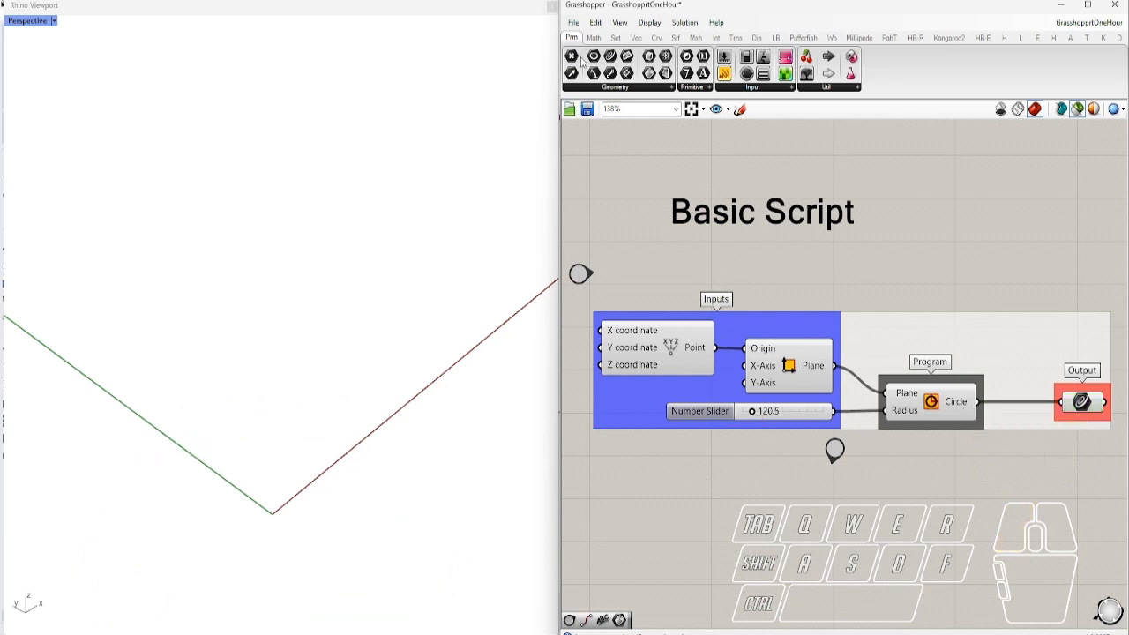
Add Circle and Curve parameters below Program, each fed by the Circle component's output
left_click_drag(593, 57, 946, 477)
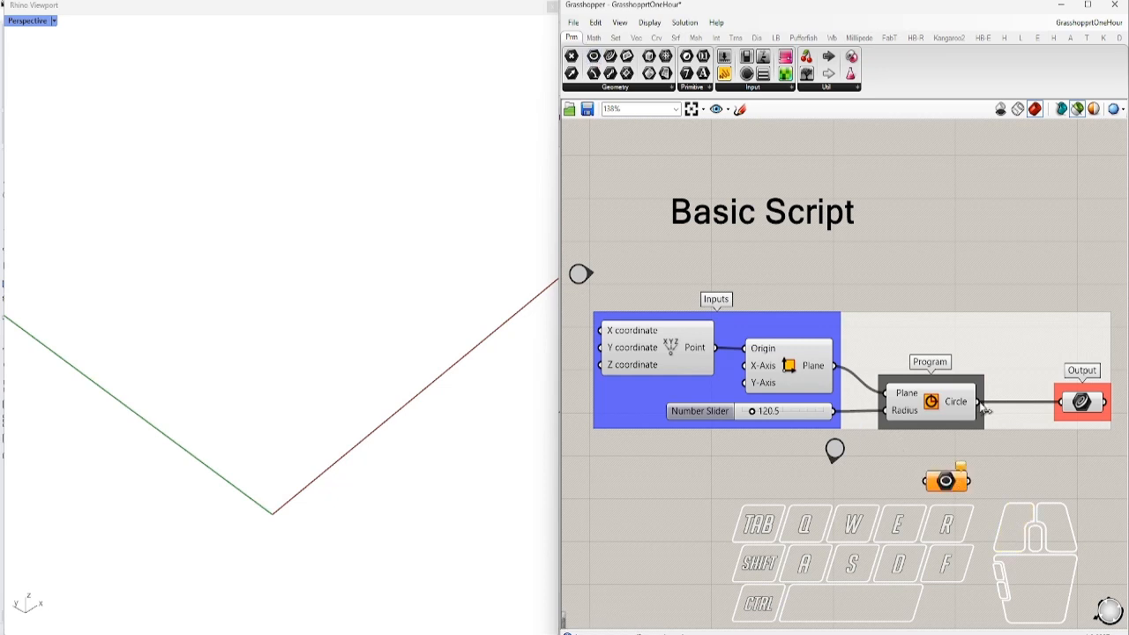
left_click_drag(981, 402, 950, 473)
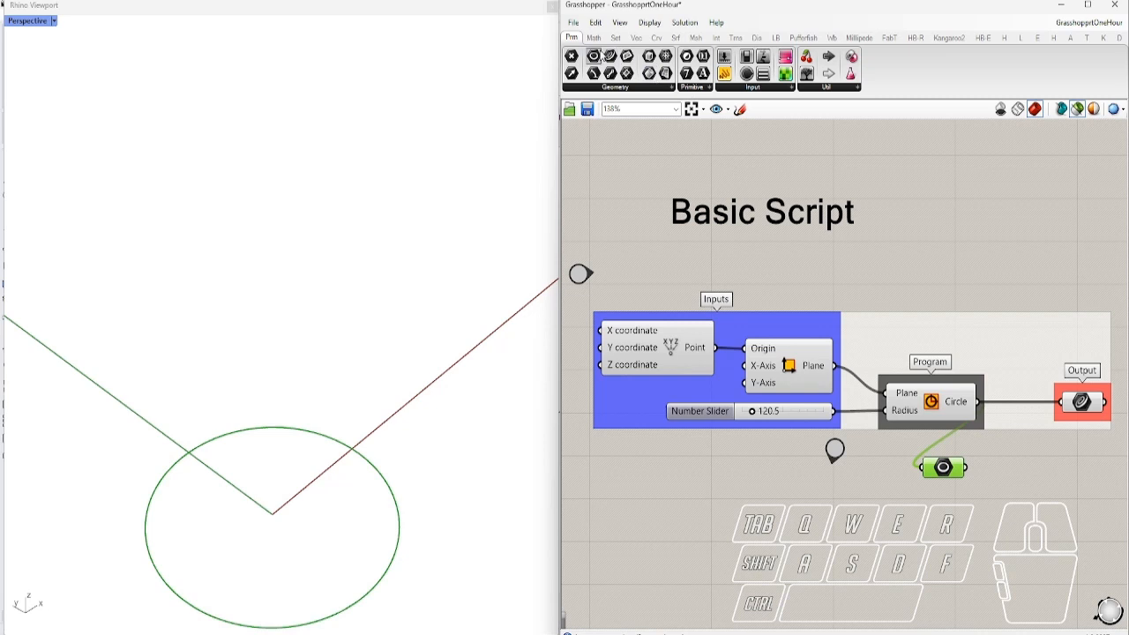
left_click(650, 212)
left_click_drag(900, 483, 939, 501)
left_click(996, 487)
left_click_drag(979, 402, 940, 500)
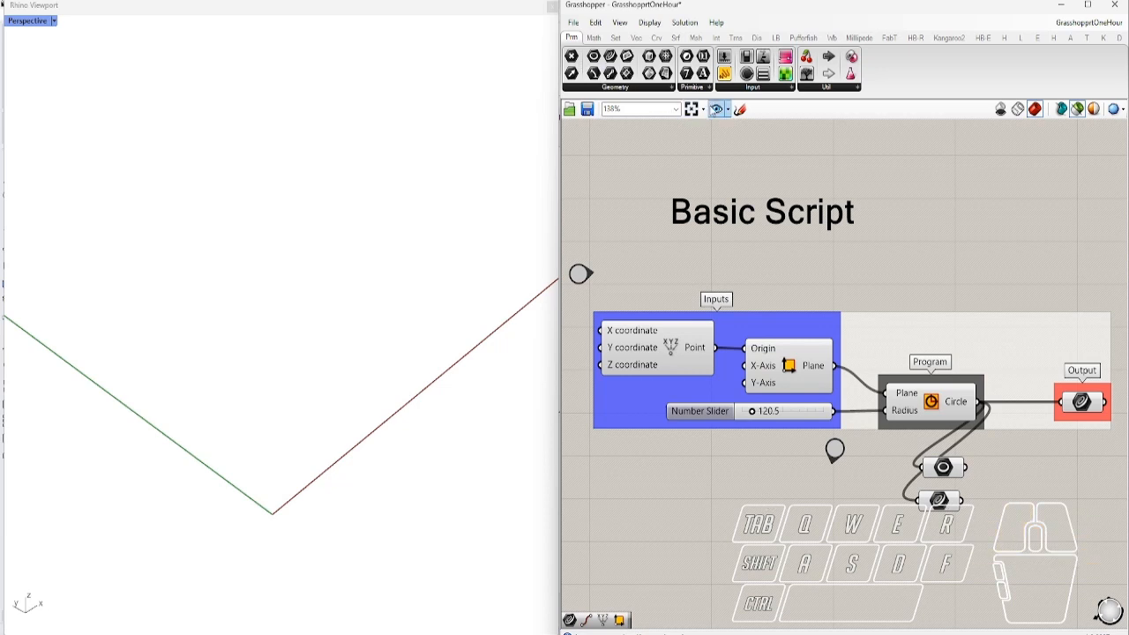
Add Text and Integer parameters, each also wired from the Circle output
left_click_drag(703, 73, 942, 534)
left_click_drag(977, 402, 916, 537)
left_click(835, 580)
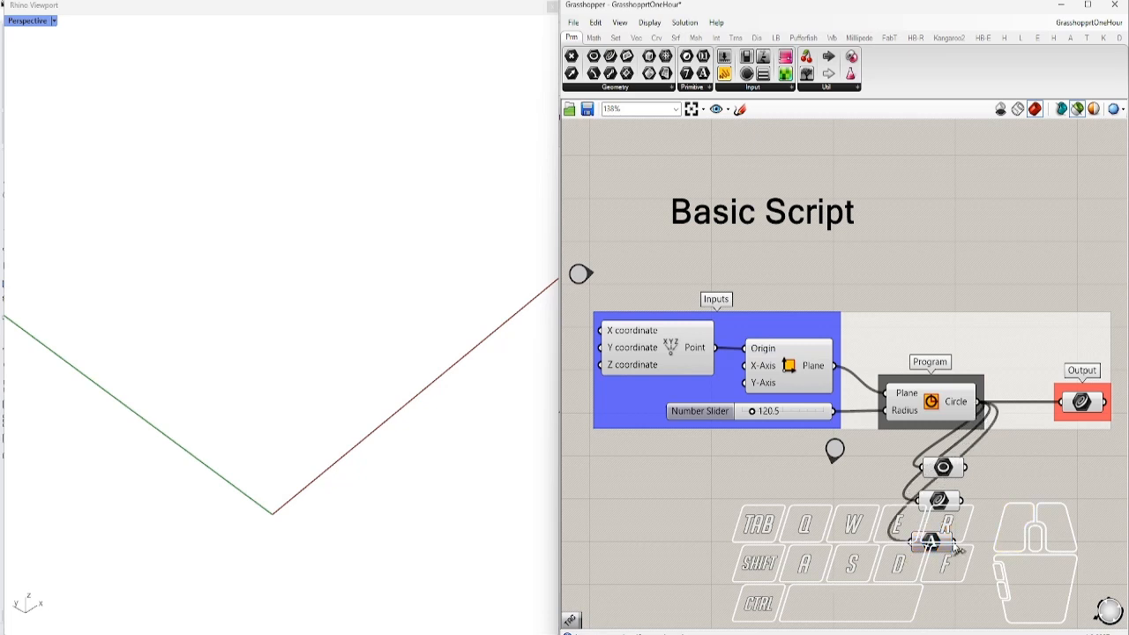
mouse_move(931, 546)
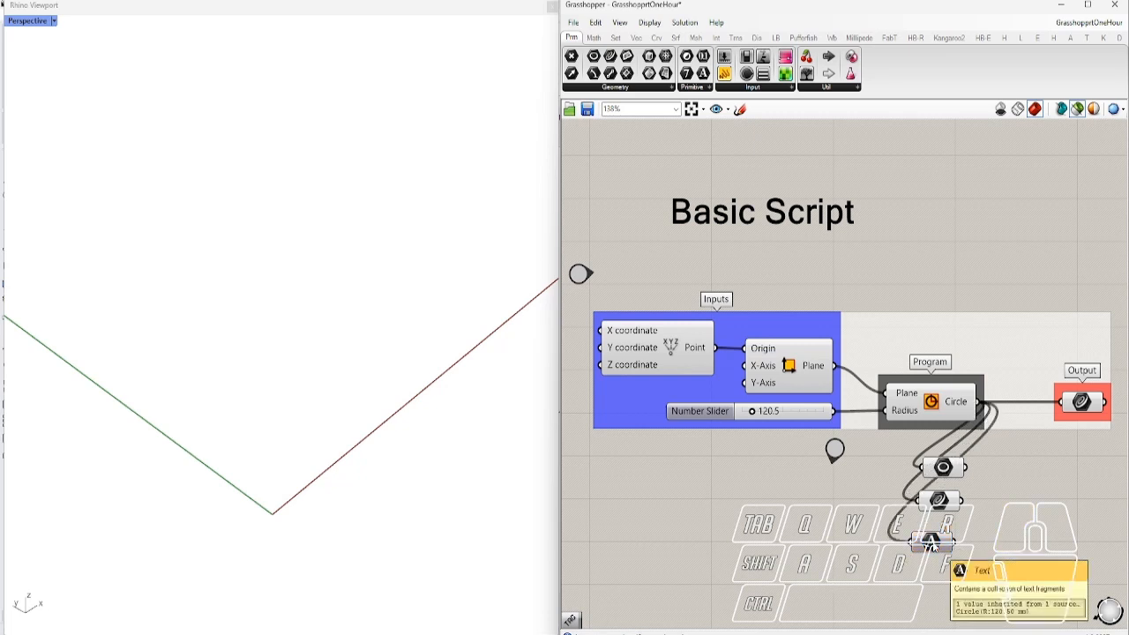
left_click(774, 414)
left_click_drag(772, 411, 931, 574)
left_click_drag(981, 404, 930, 575)
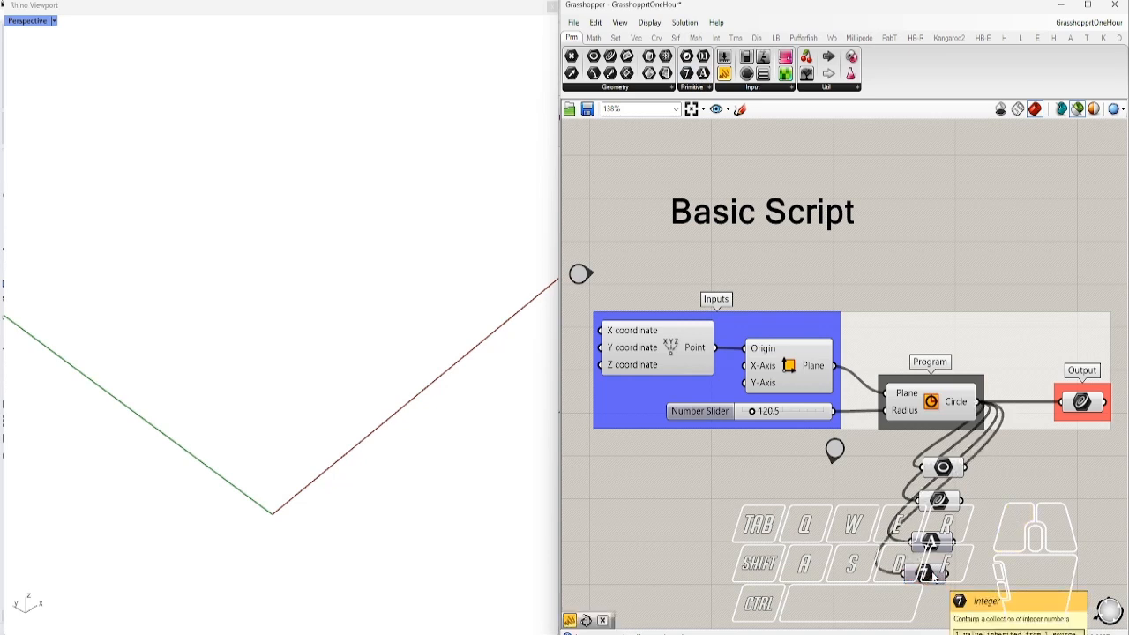
Delete the extra parameters, keeping only the Circle parameter, and preview its circle
left_click_drag(977, 479, 893, 591)
key("Delete")
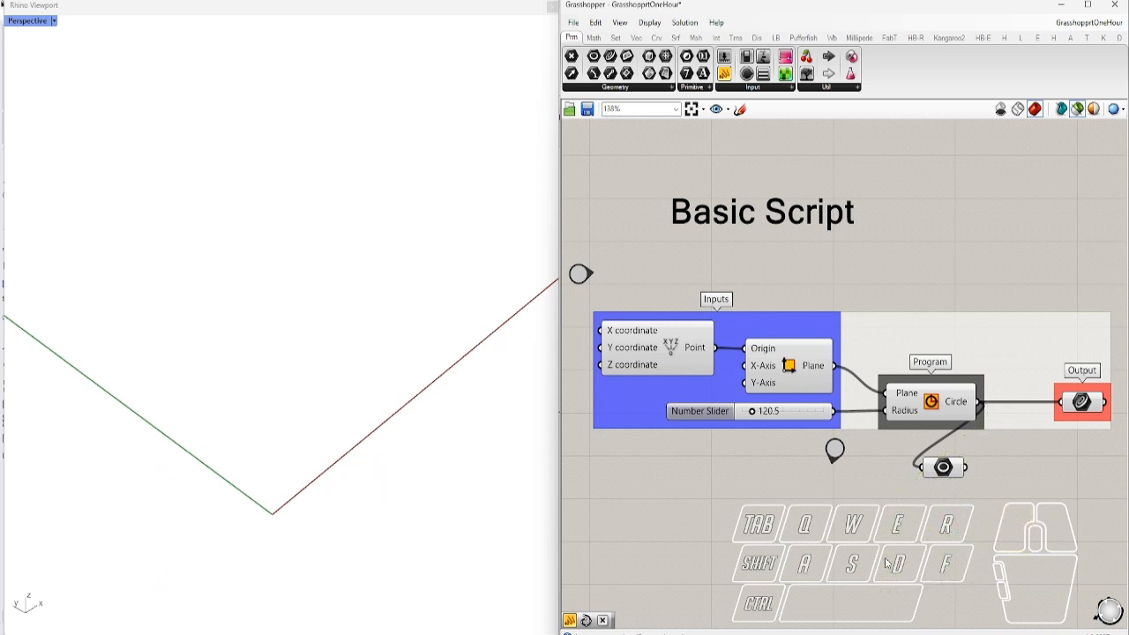
left_click(953, 472)
left_click(827, 552)
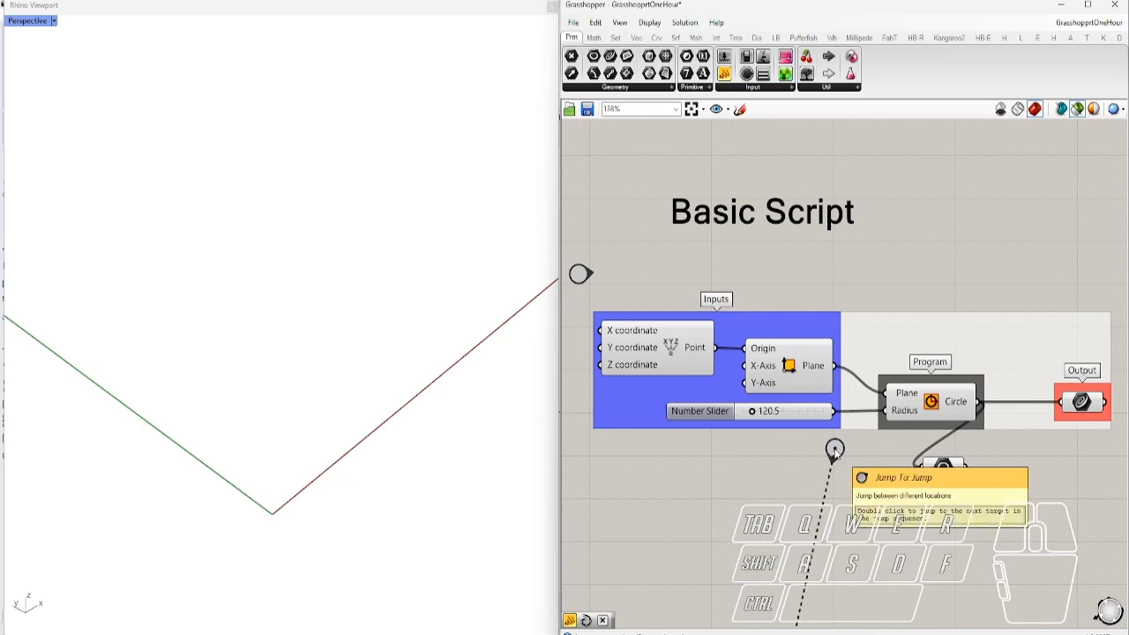
Jump to List Operations and preview both Line and Divide Curve results in Rhino
double_click(834, 450)
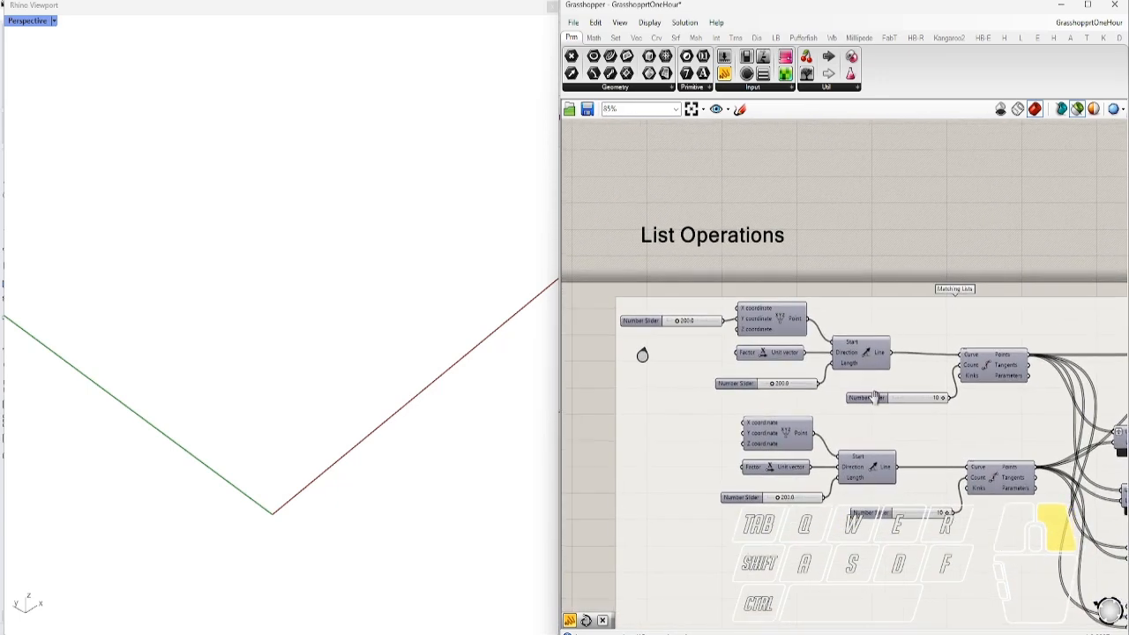
left_click(873, 357)
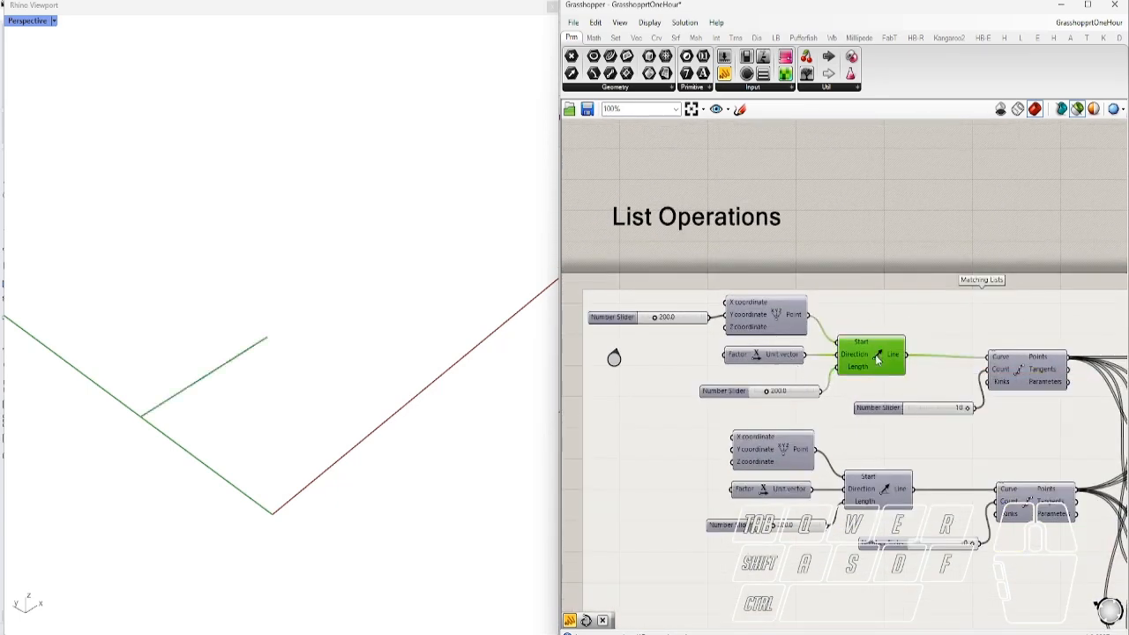
left_click(882, 490, "shift")
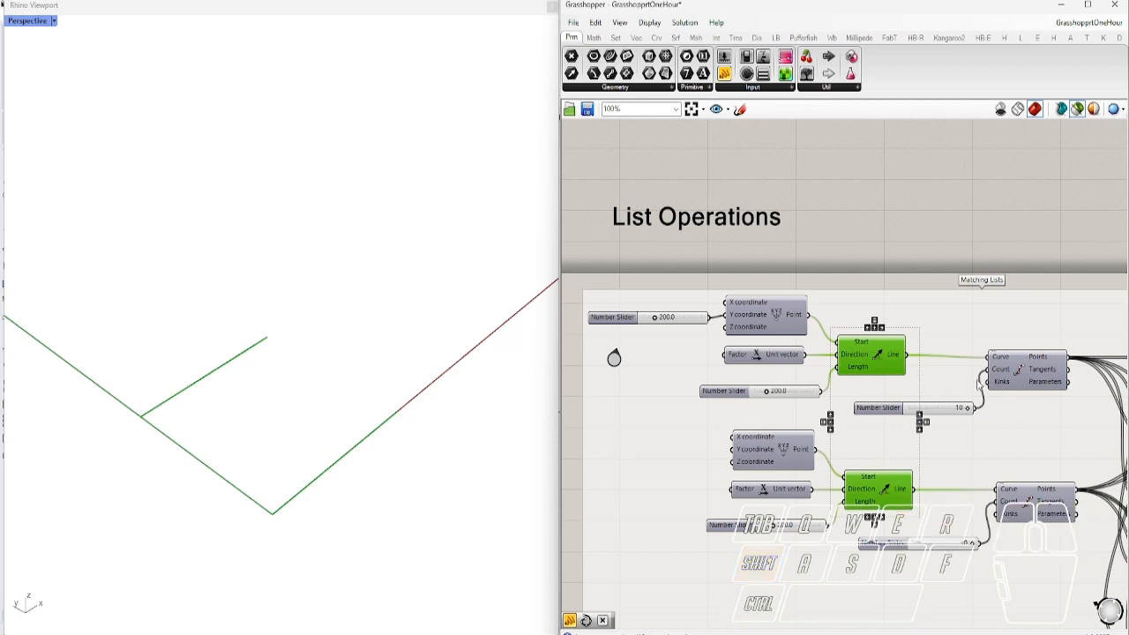
left_click(1033, 370, "shift")
left_click(1042, 509, "shift")
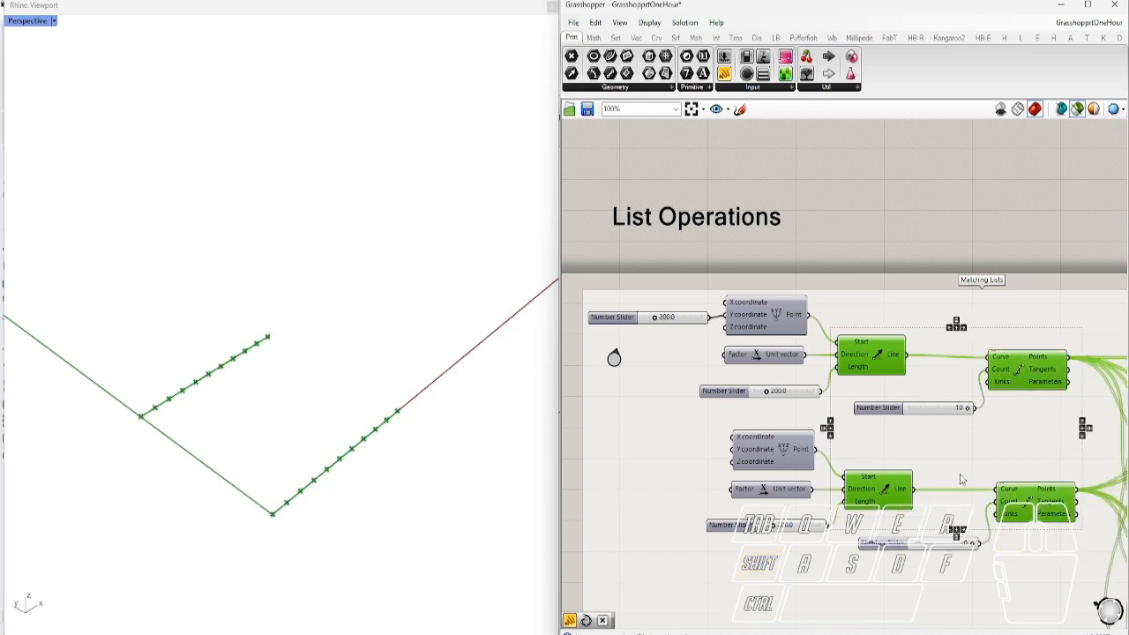
Clear the preview and find Divide Curve and Line in the Curve tab
left_click(990, 229)
left_click(1029, 374, "ctrl+alt")
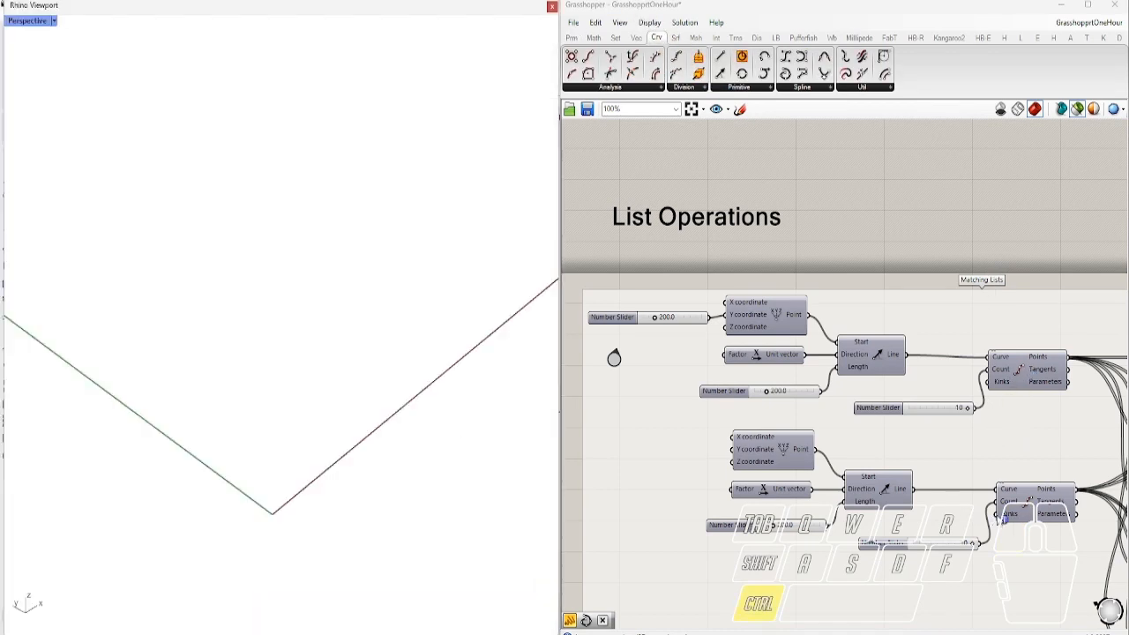
left_click(880, 363, "ctrl+alt")
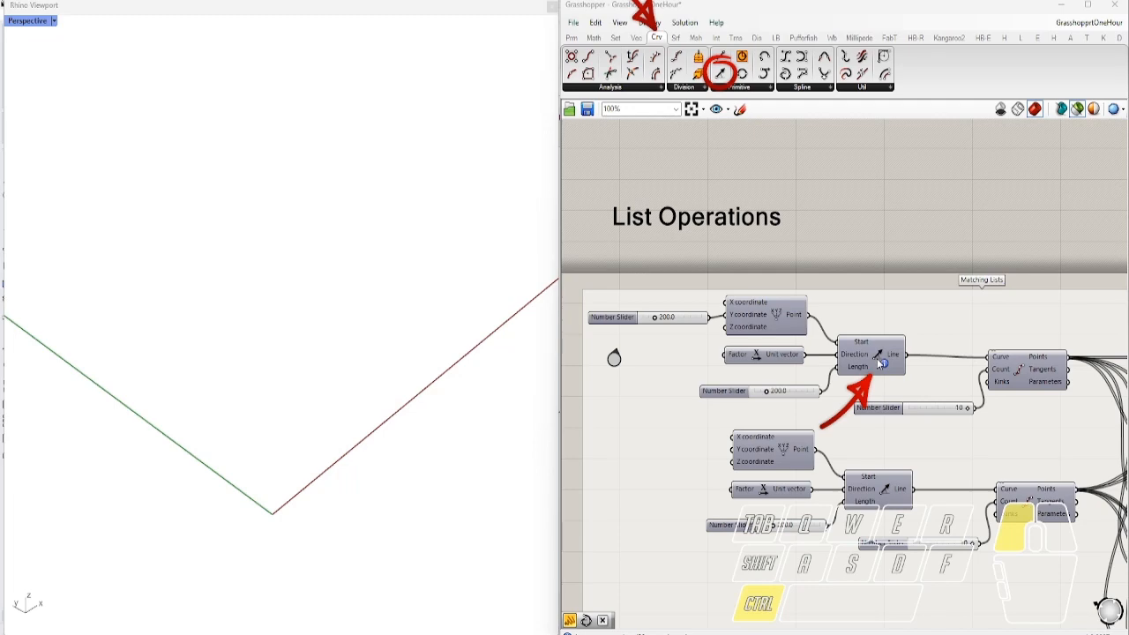
Preview the top Line's lines, then locate and preview the Holistic cross-reference lines
scroll(842, 221, "down", 4)
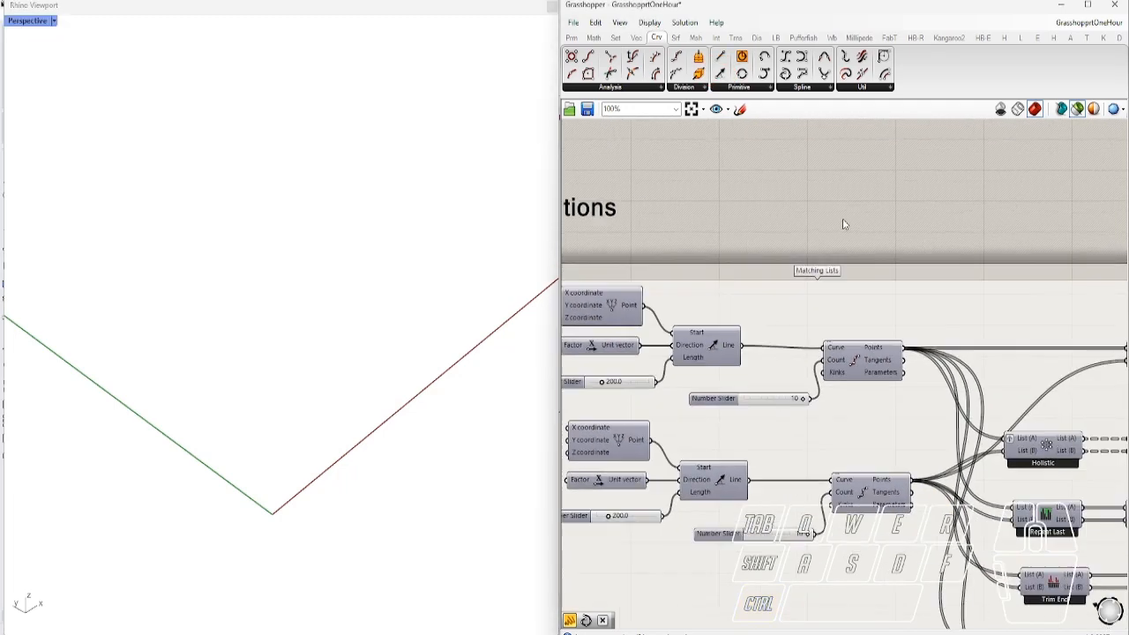
scroll(964, 355, "up", 4)
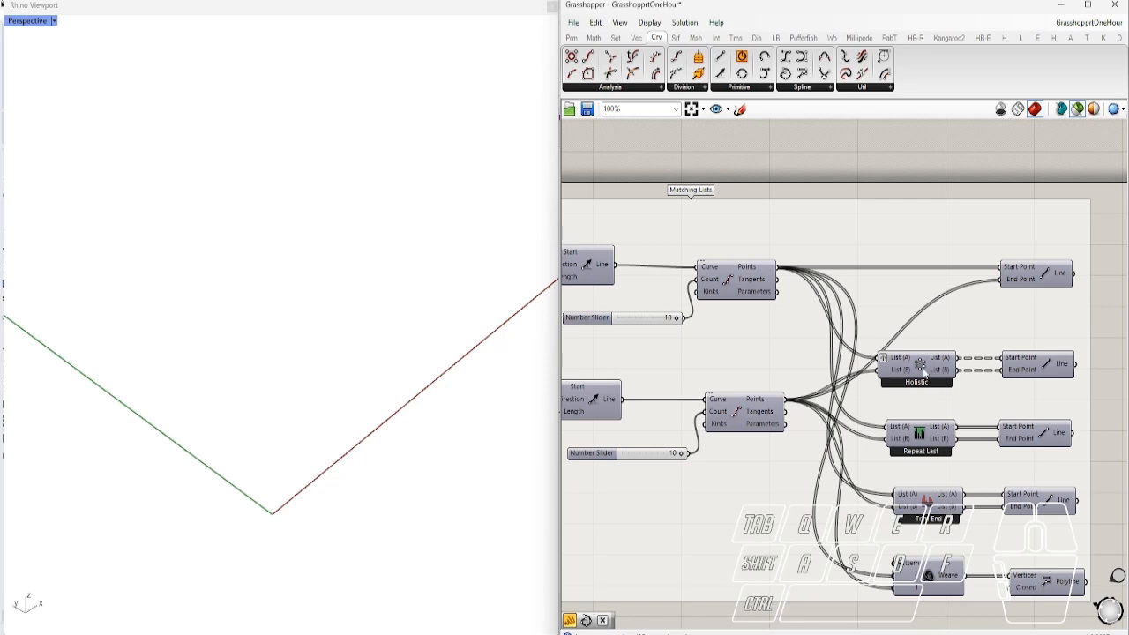
left_click(1044, 276)
right_click_drag(716, 338, 778, 341)
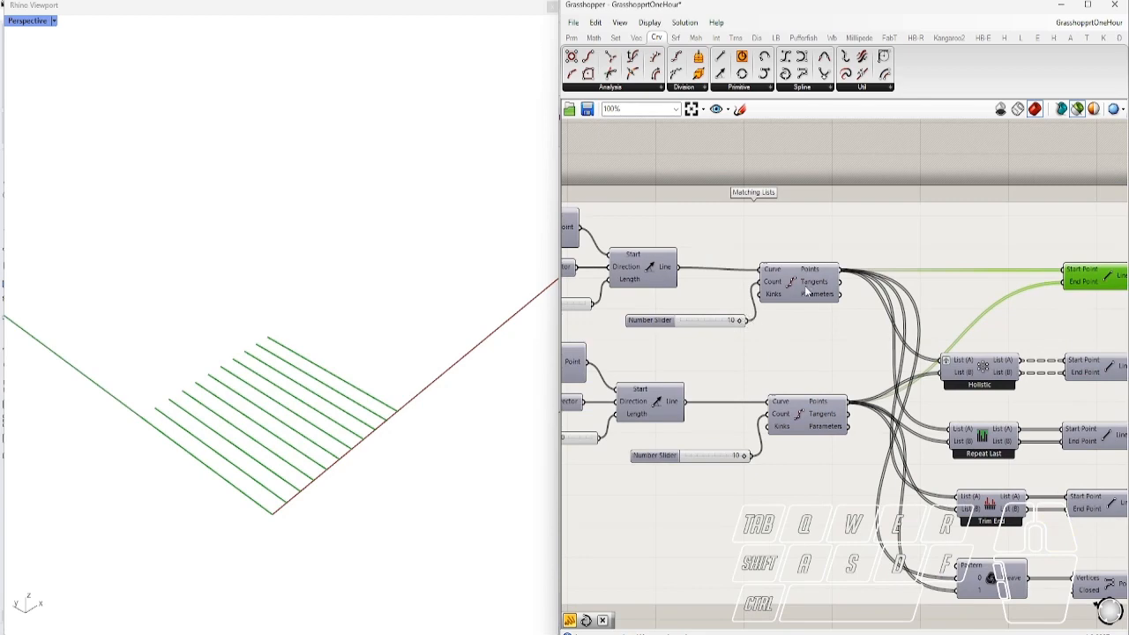
right_click_drag(977, 416, 882, 374)
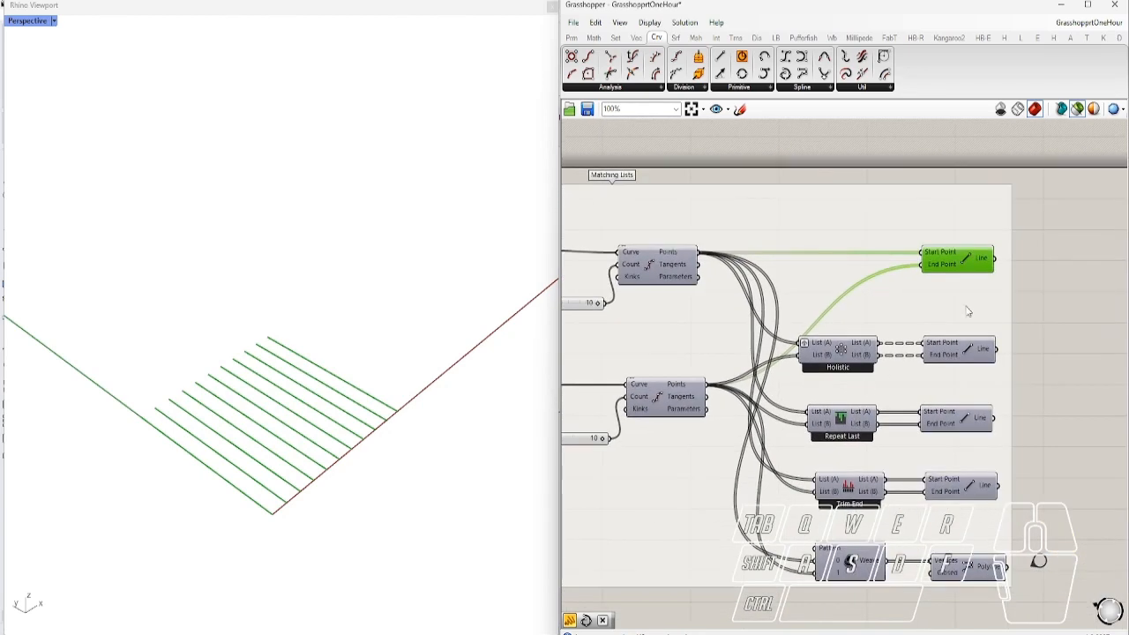
left_click(840, 350, "ctrl+alt")
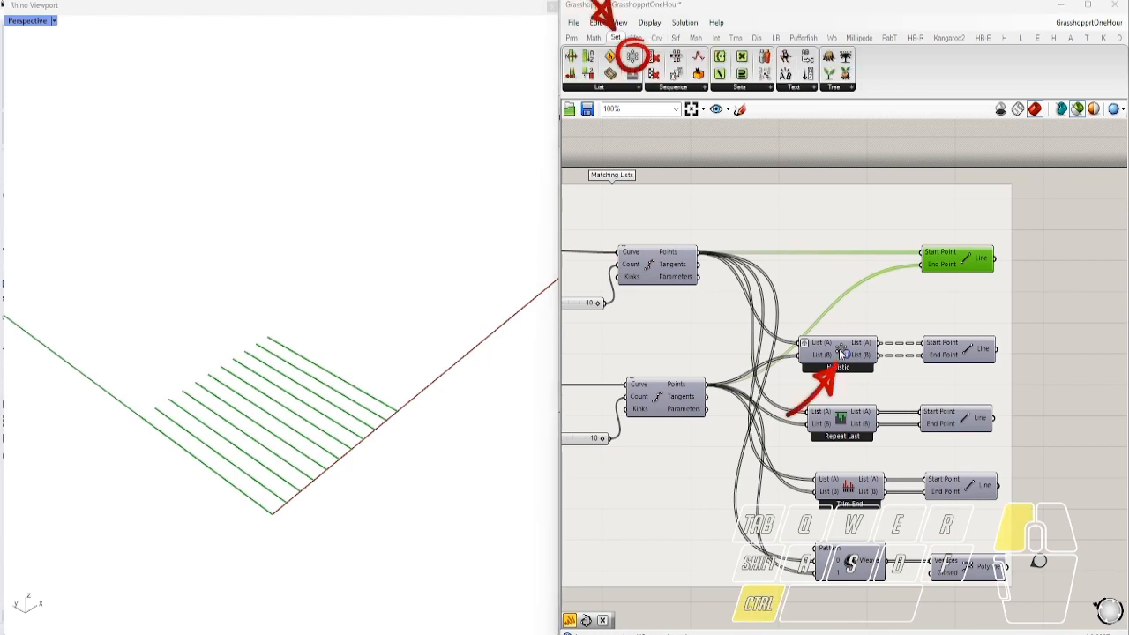
left_click(957, 355)
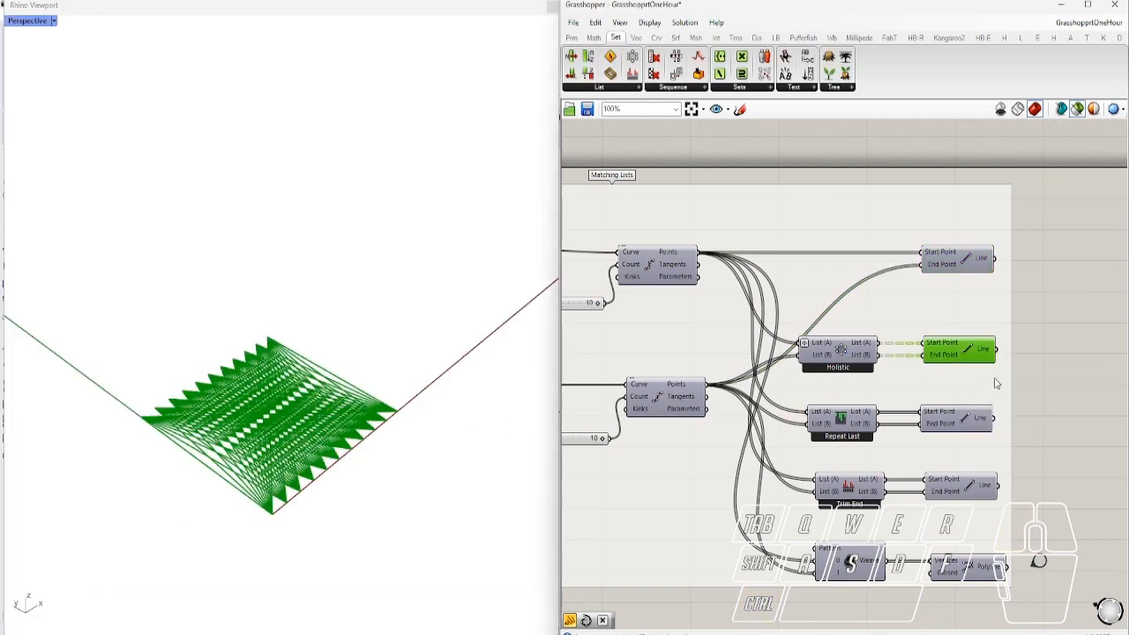
left_click(1096, 334)
Locate and preview the Repeat Last lines, then set the lower division count to 4
left_click(842, 419, "ctrl+alt")
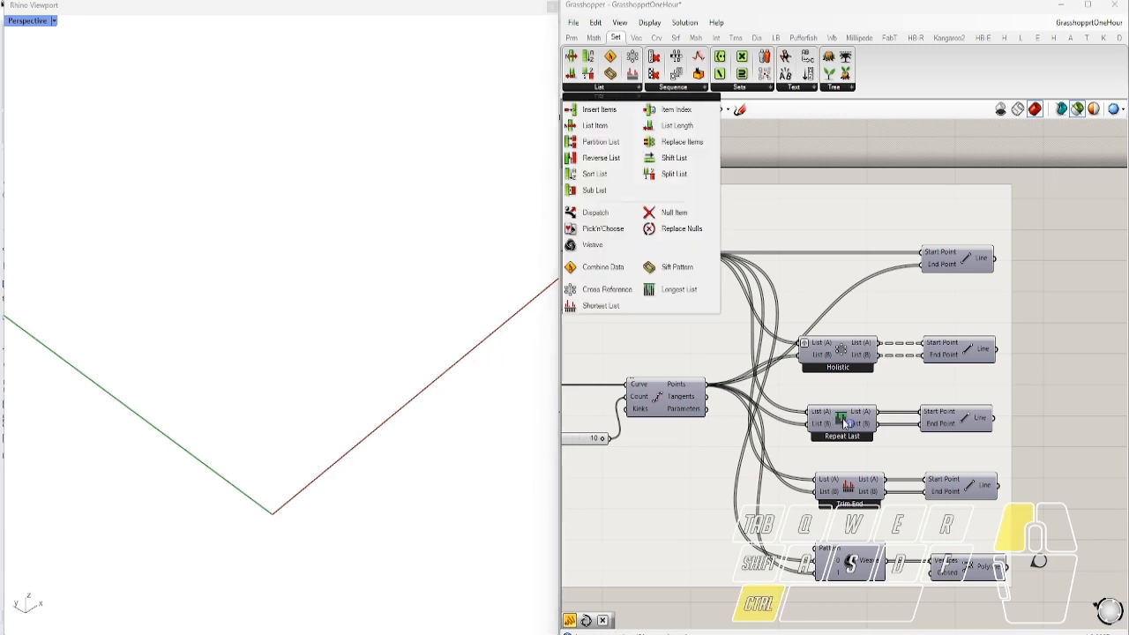
left_click(961, 422)
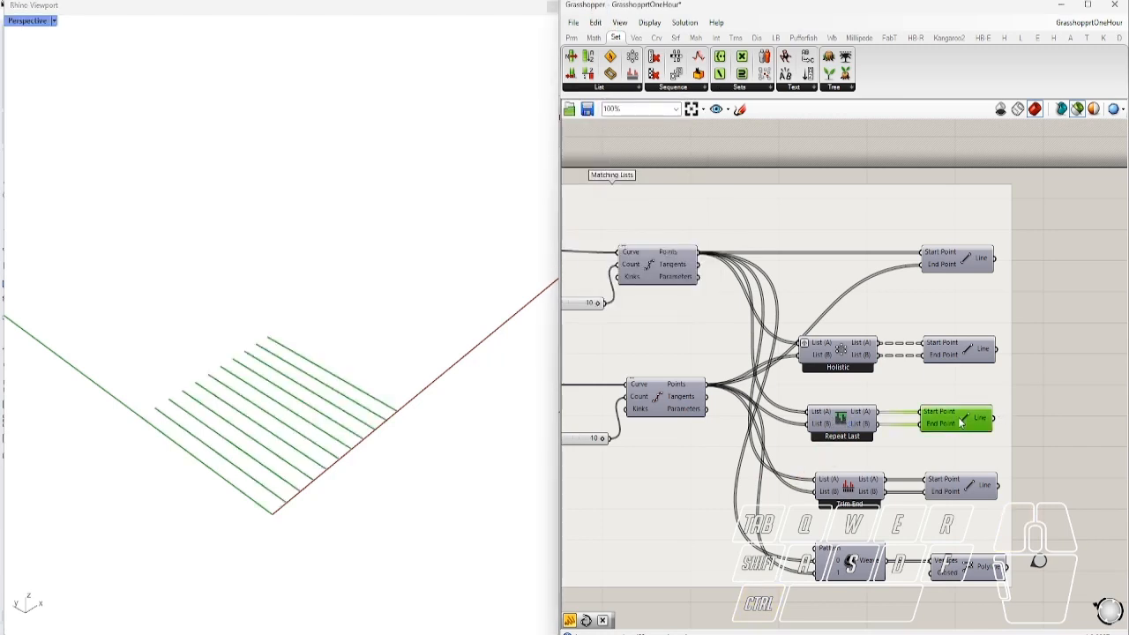
left_click(1069, 422)
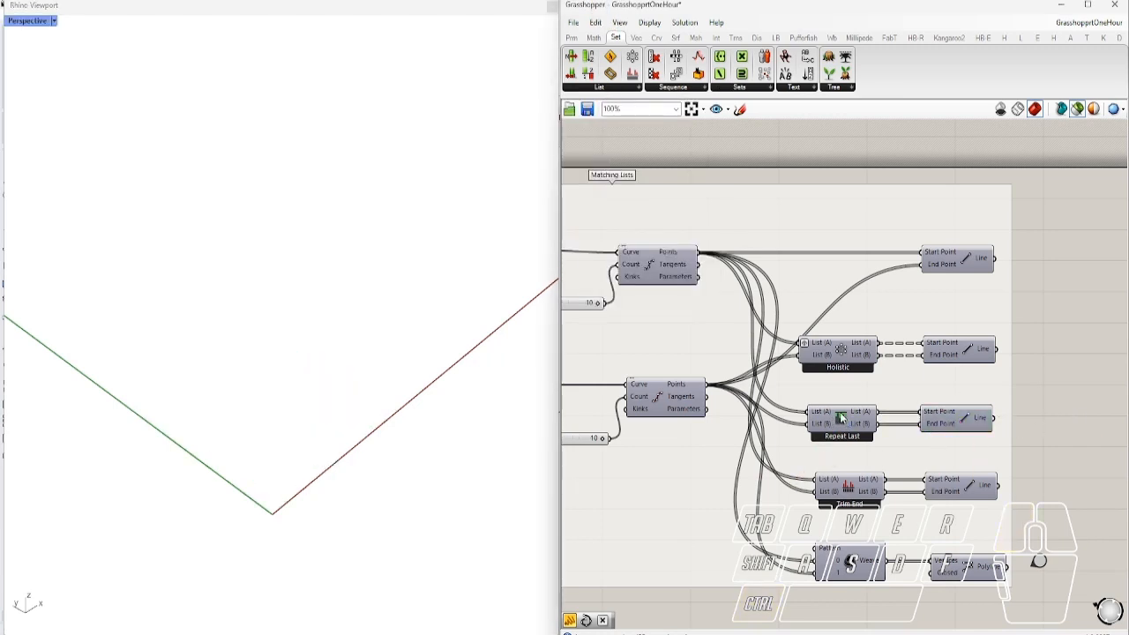
right_click_drag(701, 353, 739, 353)
left_click_drag(643, 439, 609, 439)
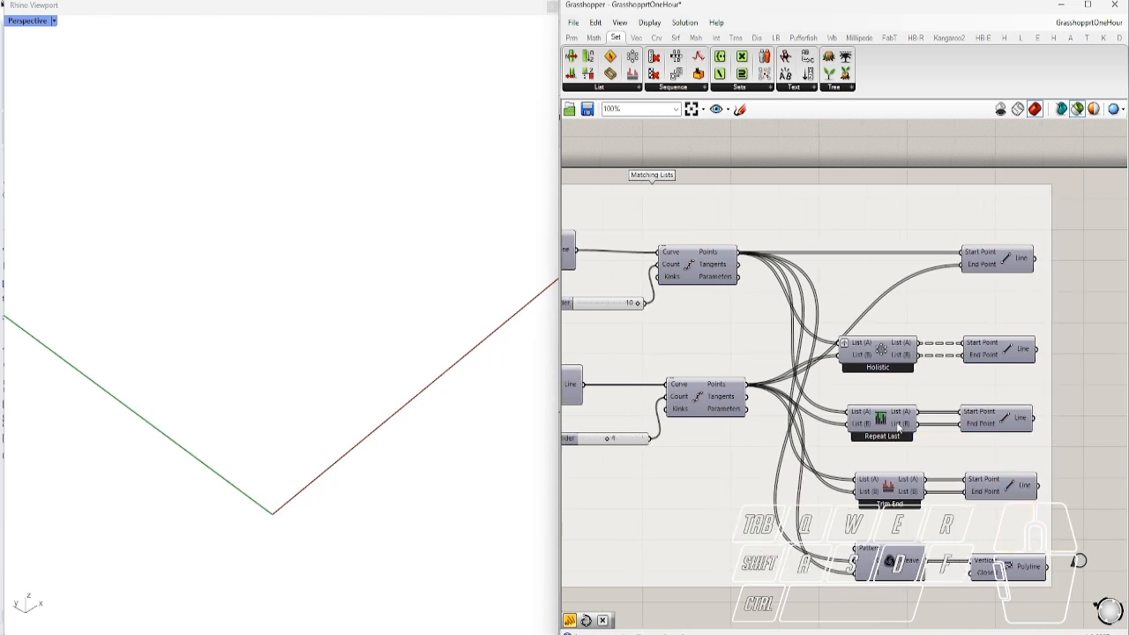
Preview the Repeat Last and Trim End lines, settling the lower division count at 3
left_click(1003, 427)
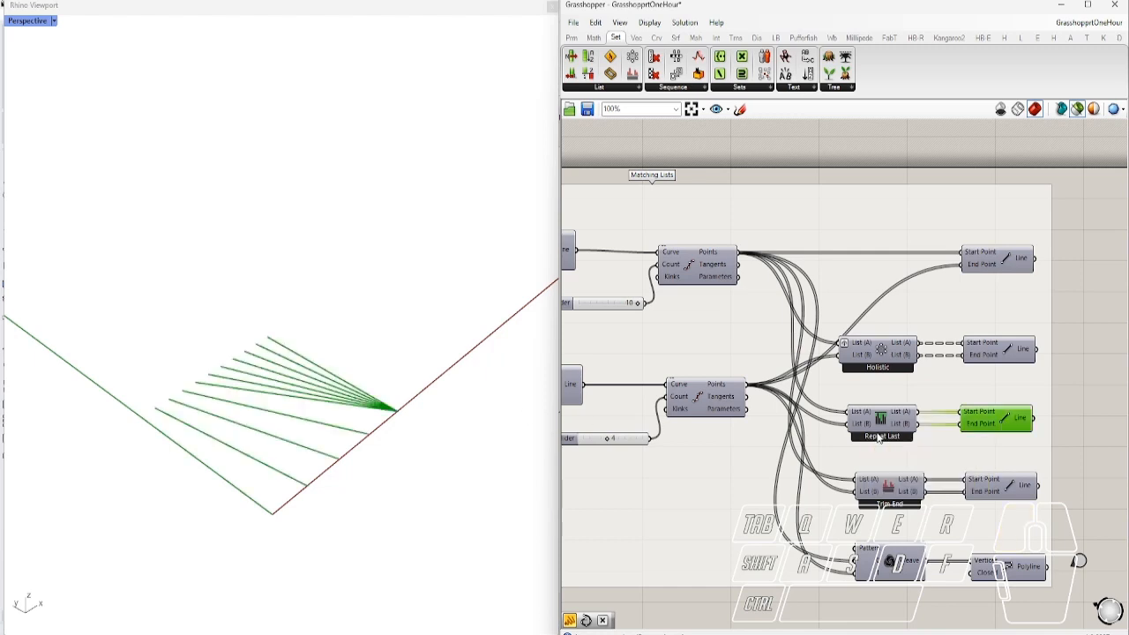
left_click(892, 494, "ctrl+alt")
left_click(1006, 486)
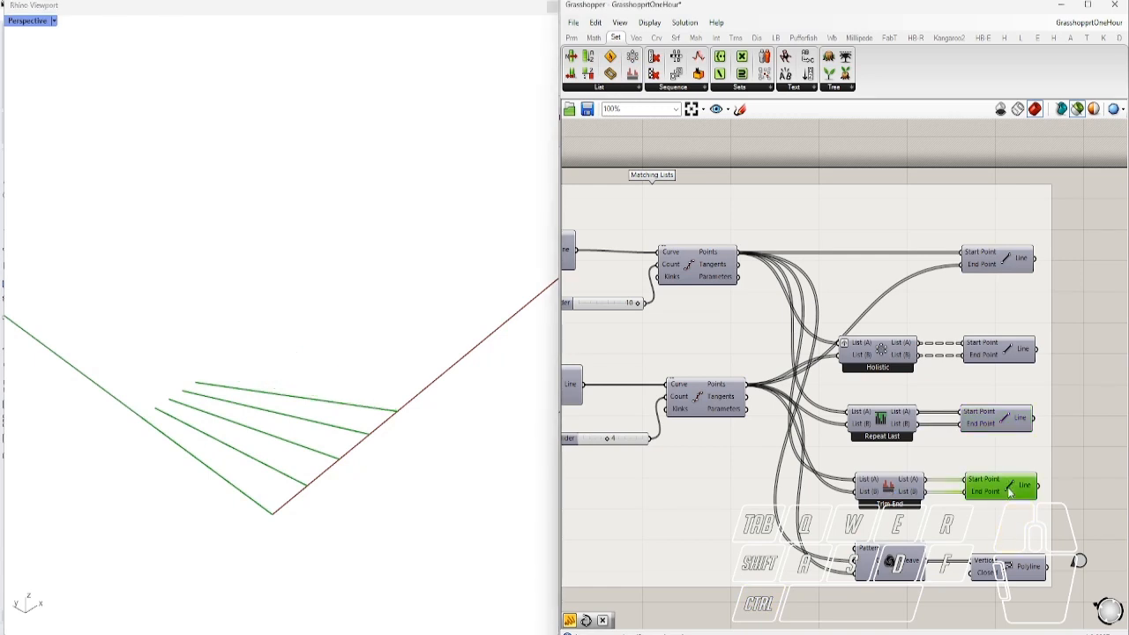
mouse_move(609, 438)
left_mouse_down()
mouse_move(658, 441)
mouse_move(603, 441)
left_mouse_up()
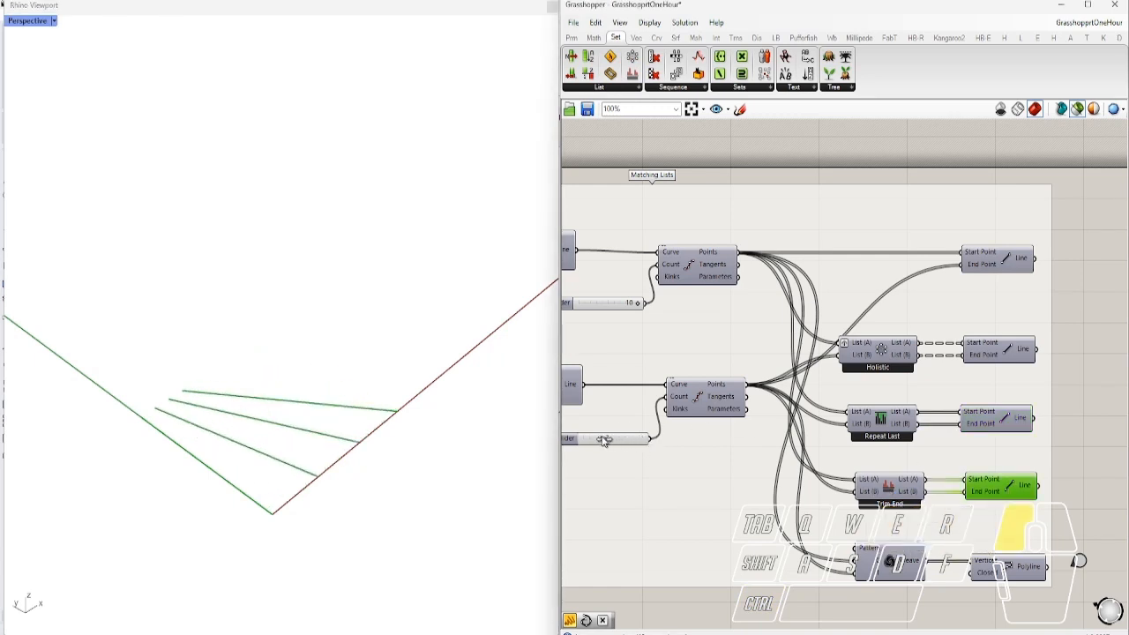
Preview the division points and the Weave polyline, then return the lower count to 10
left_click(696, 273, "shift")
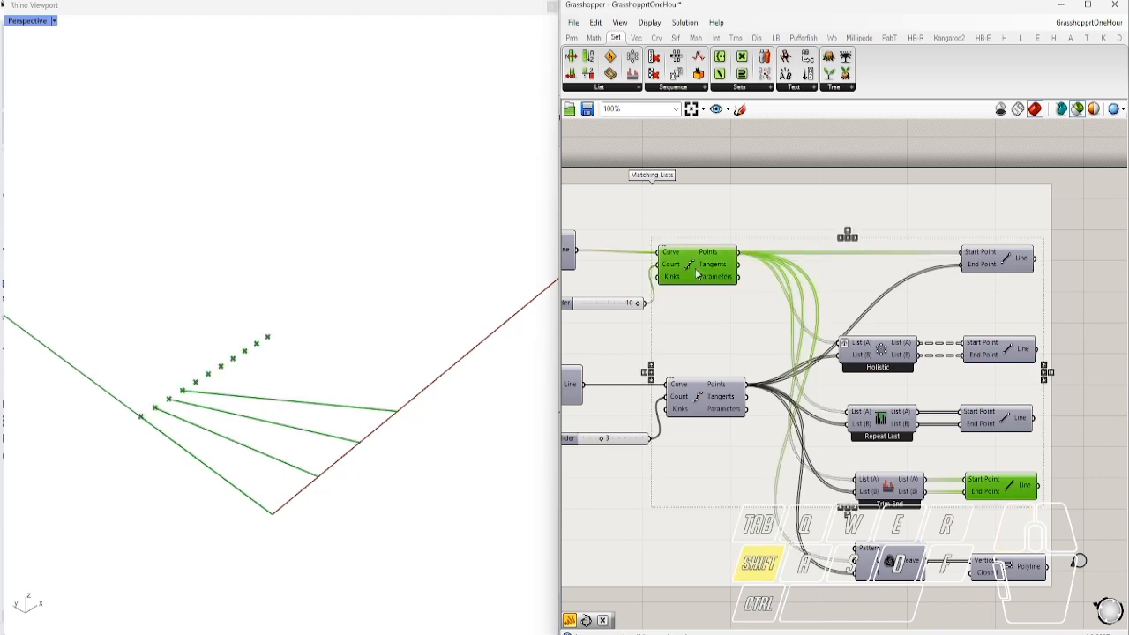
left_click(708, 396, "shift")
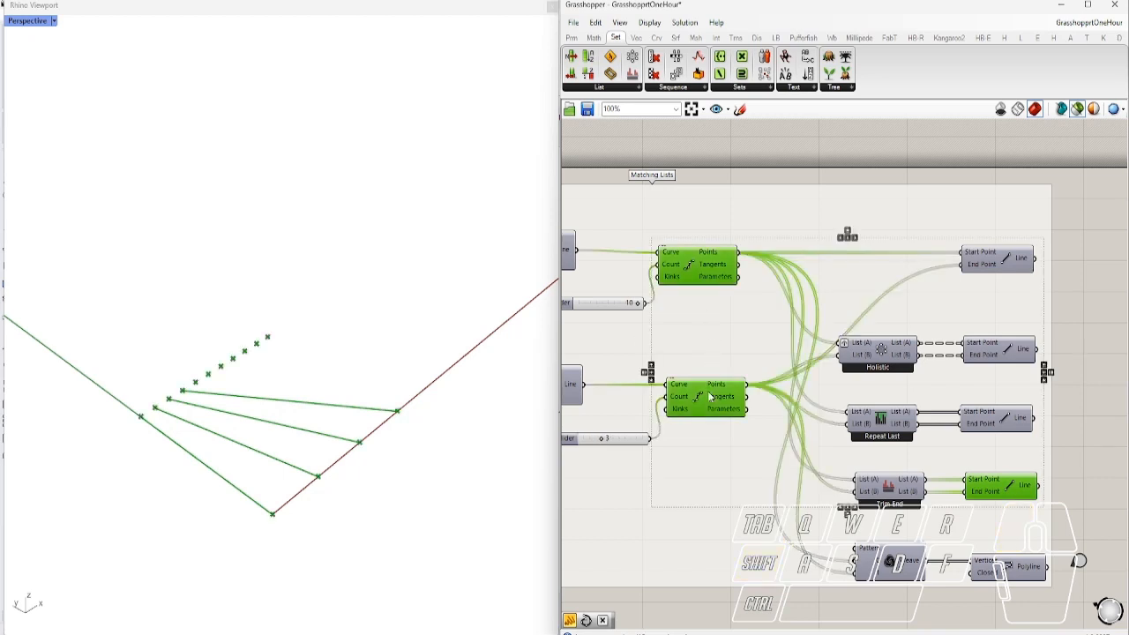
left_click(1092, 347)
left_click(892, 565, "ctrl+alt")
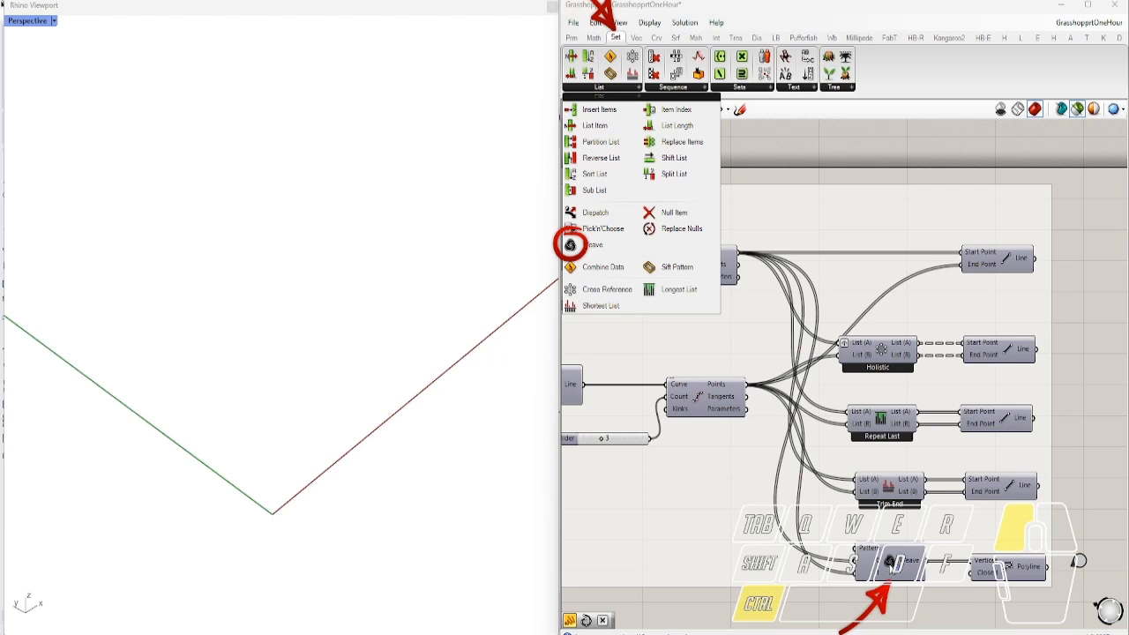
left_click(1015, 571)
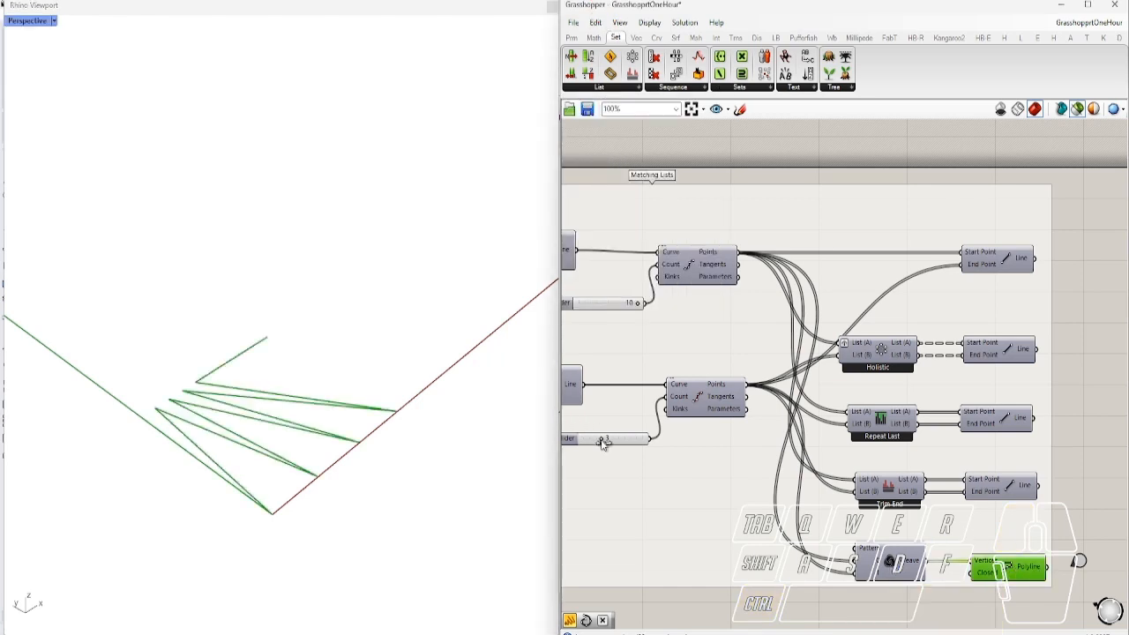
left_click_drag(603, 438, 653, 444)
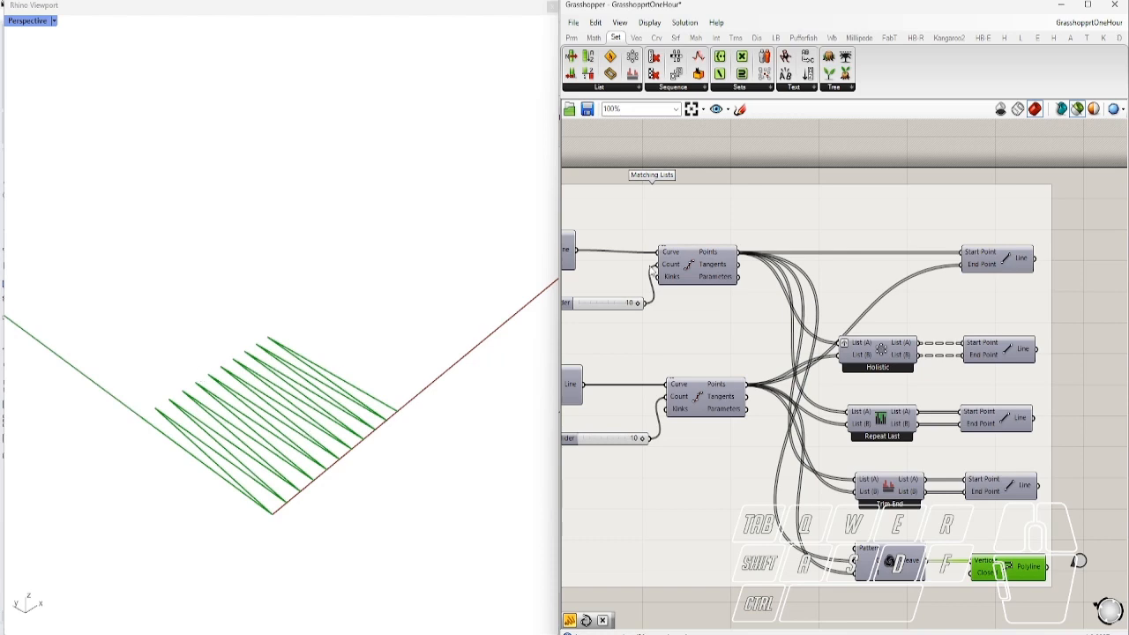
Add a Point List via 'po' on the upper division points, plus a copy on the lower points
double_click(846, 155)
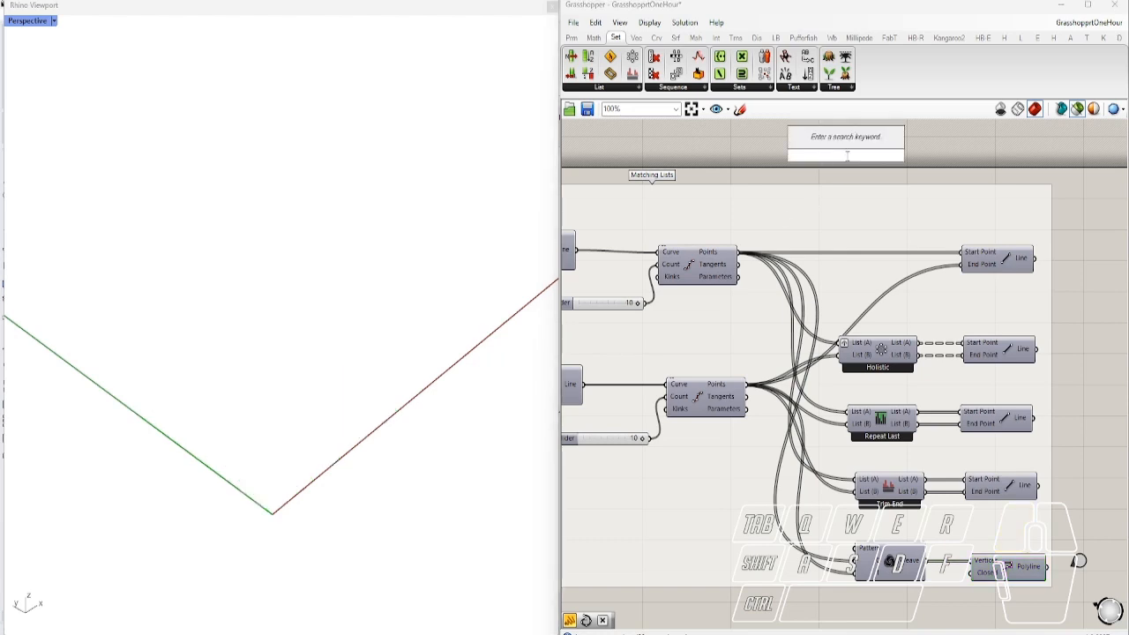
type("po")
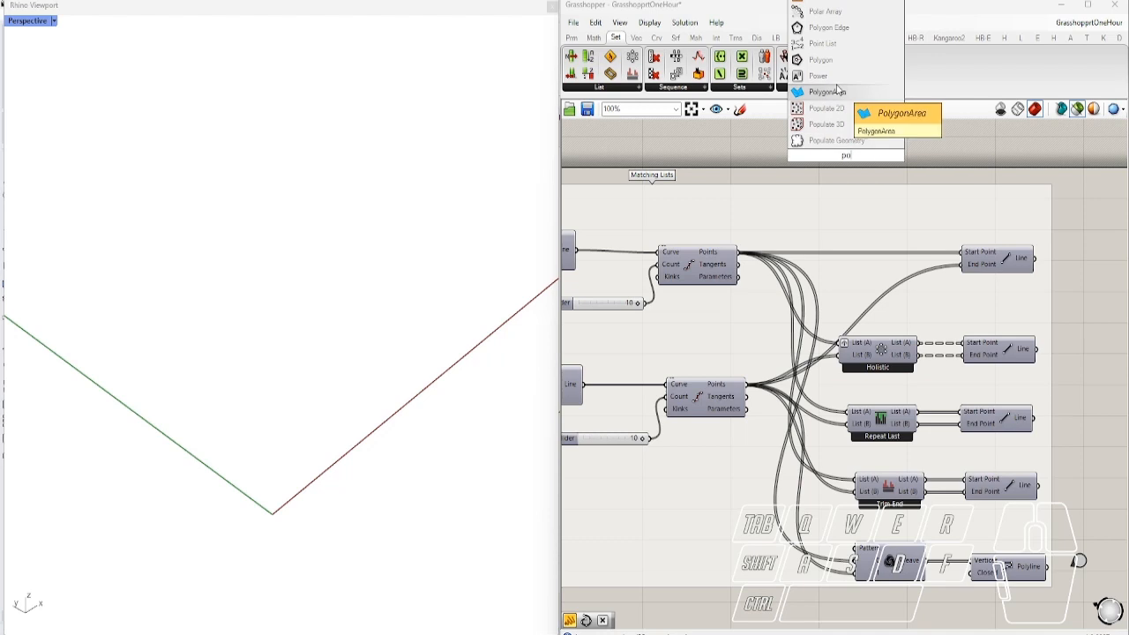
left_click(822, 43)
left_click_drag(751, 245, 799, 461)
left_click_drag(746, 385, 783, 454)
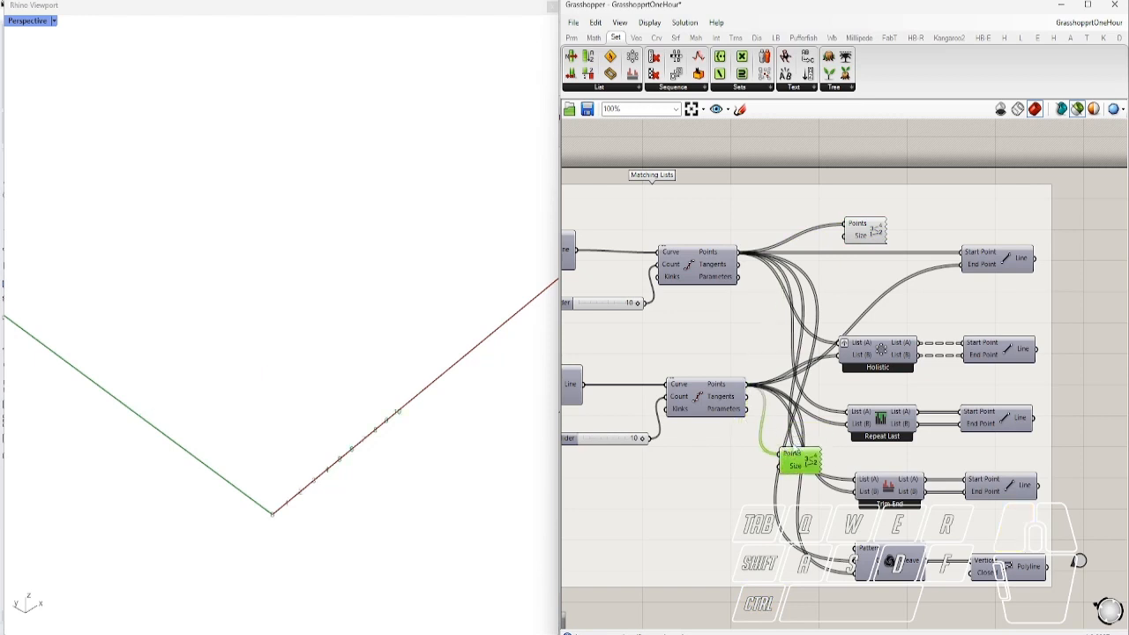
left_click(867, 236, "shift")
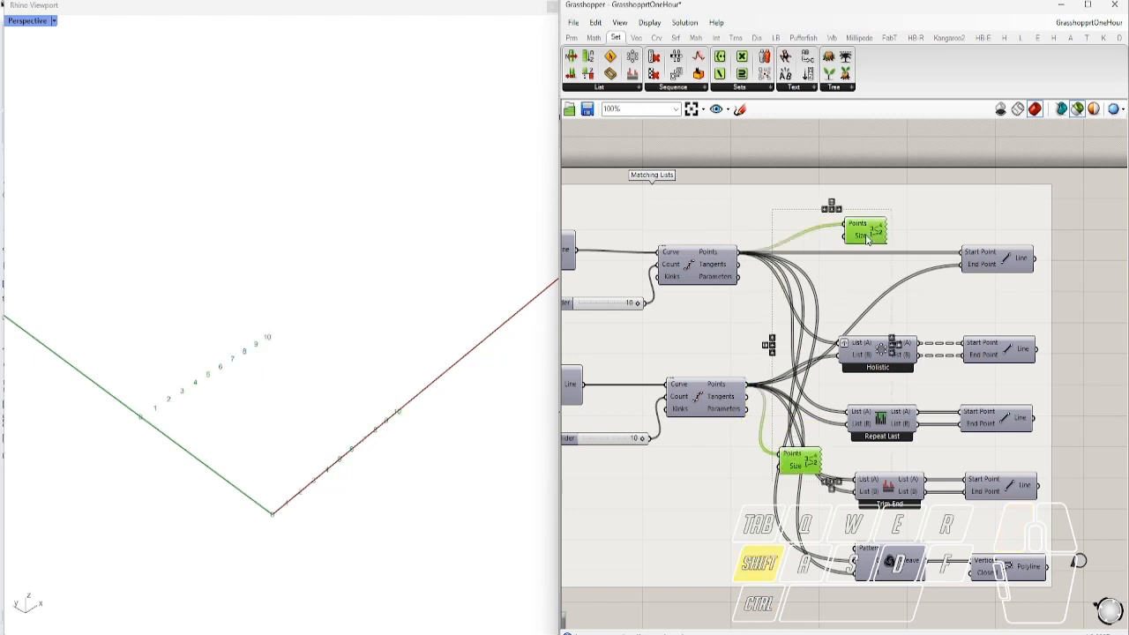
Preview both Point List numberings, lower the division count to 6, and show the woven polyline
left_click(639, 438)
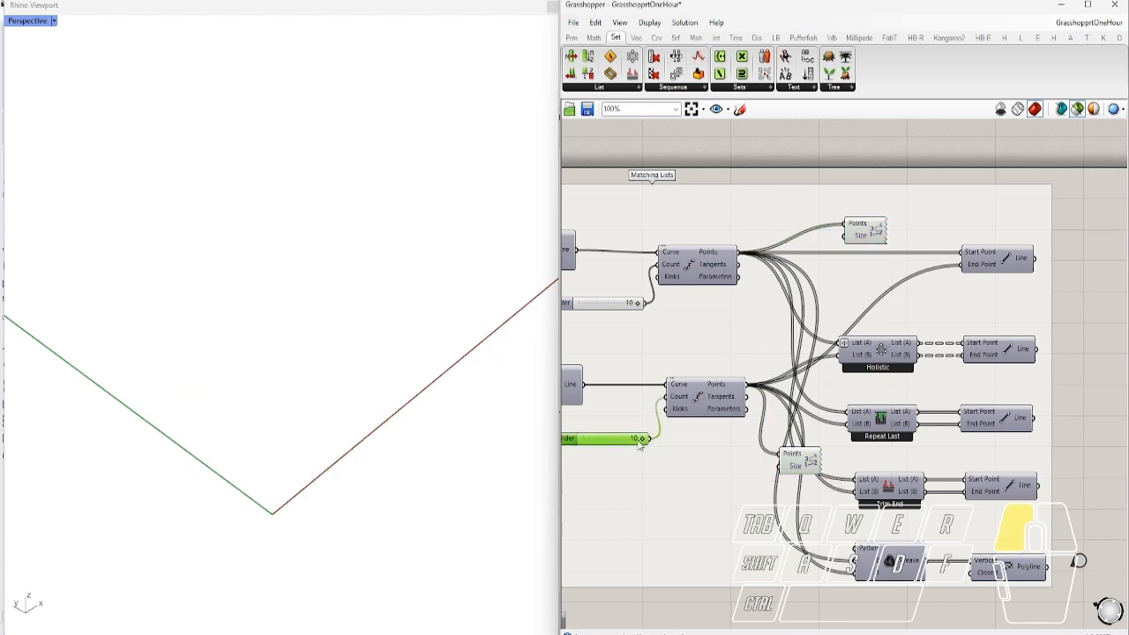
left_click(854, 233)
left_click(797, 460, "shift")
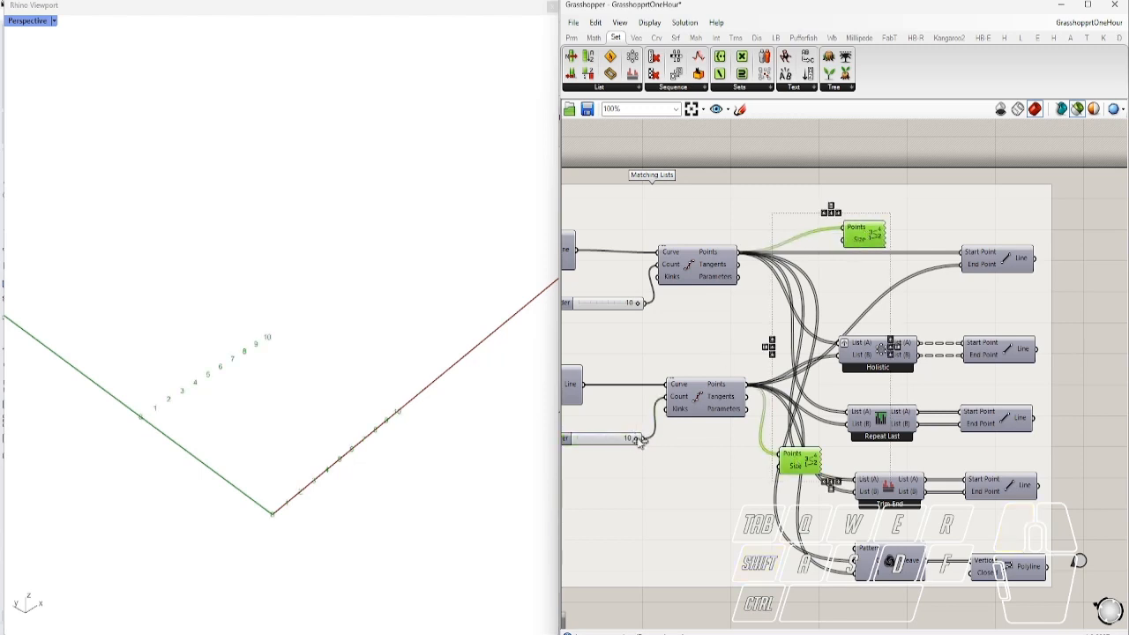
left_click_drag(642, 441, 615, 442)
left_click(1013, 575, "shift")
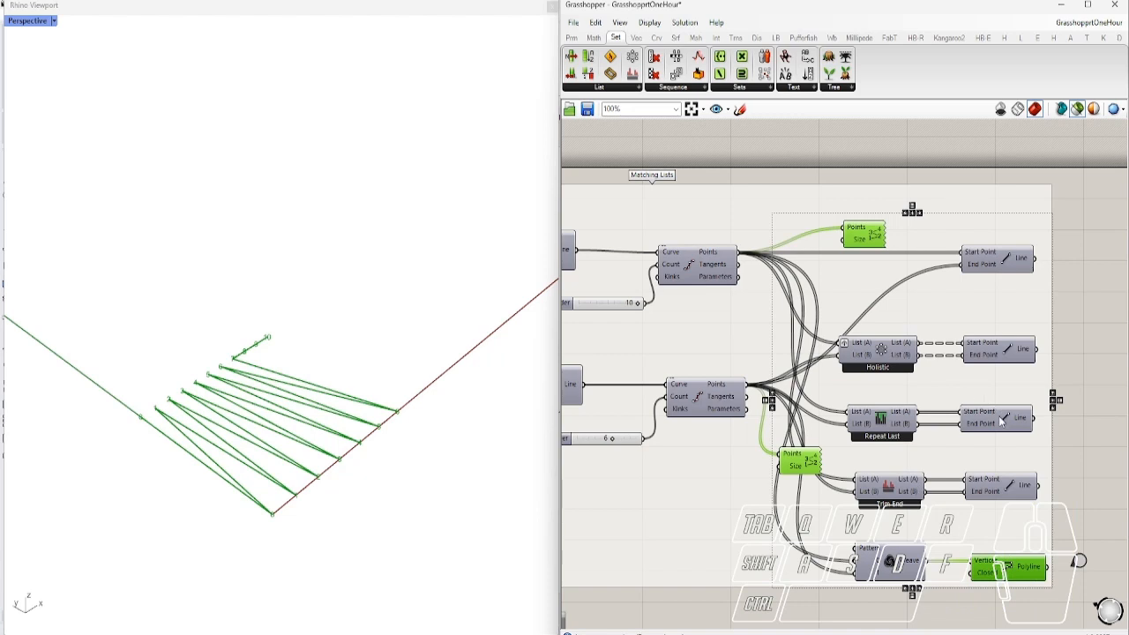
Compare the Repeat Last and Trim End line fans in Rhino, then clear the preview
left_click(1006, 564, "ctrl")
left_click(999, 431, "shift")
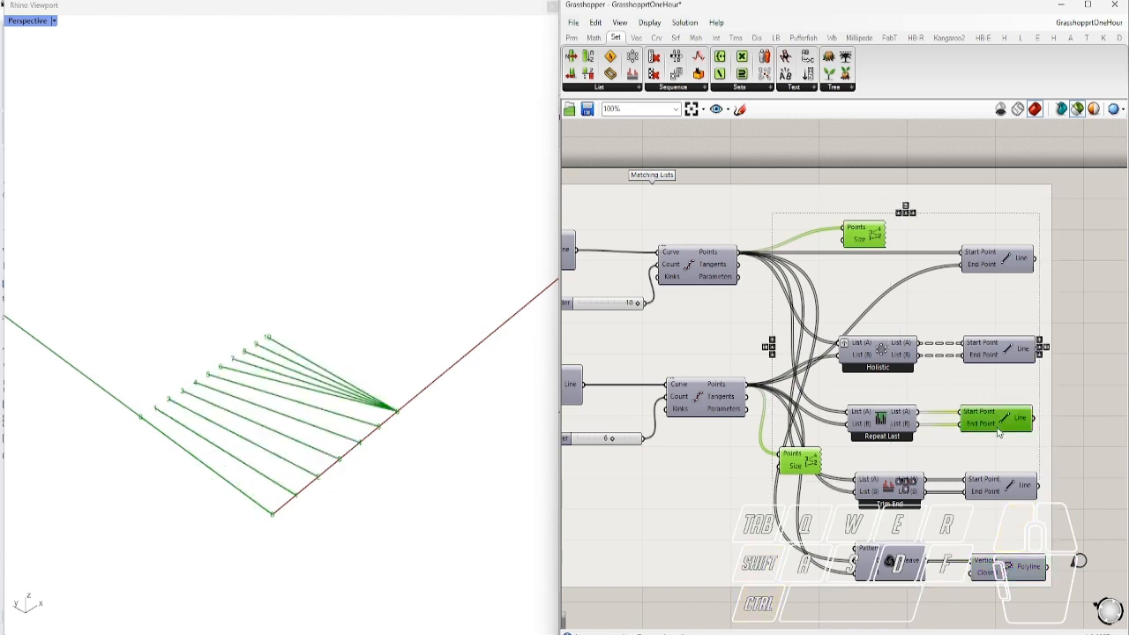
left_click(999, 430, "ctrl")
left_click(1004, 492, "shift")
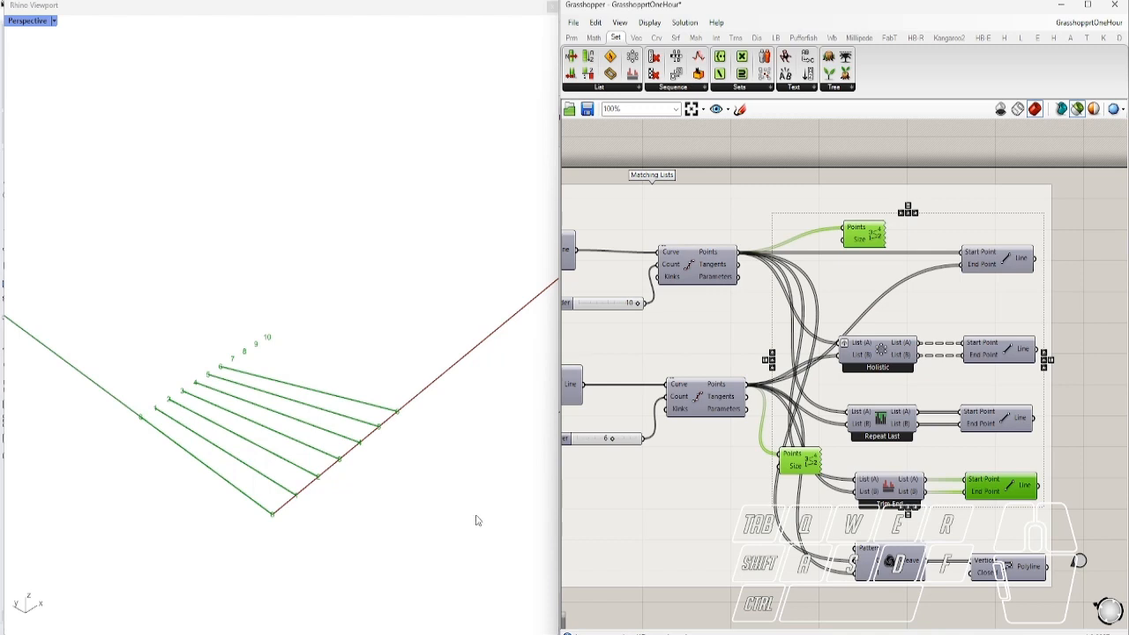
left_click(1081, 409)
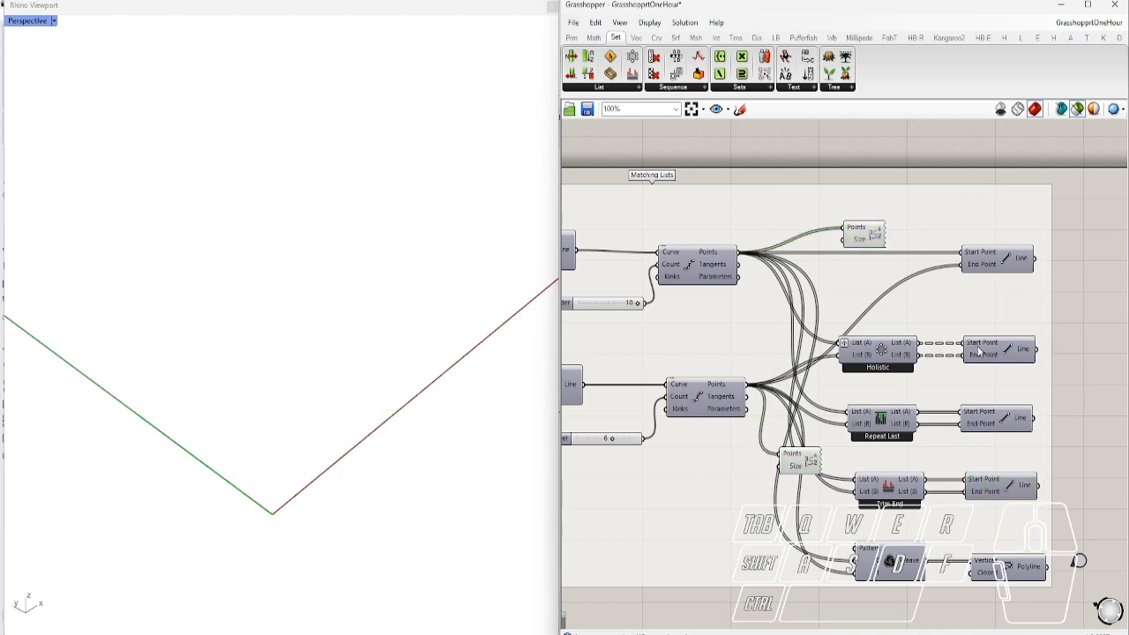
Jump to the Generic lists demos, preview the Range points, and lower Steps to 10
scroll(1009, 404, "down", 3)
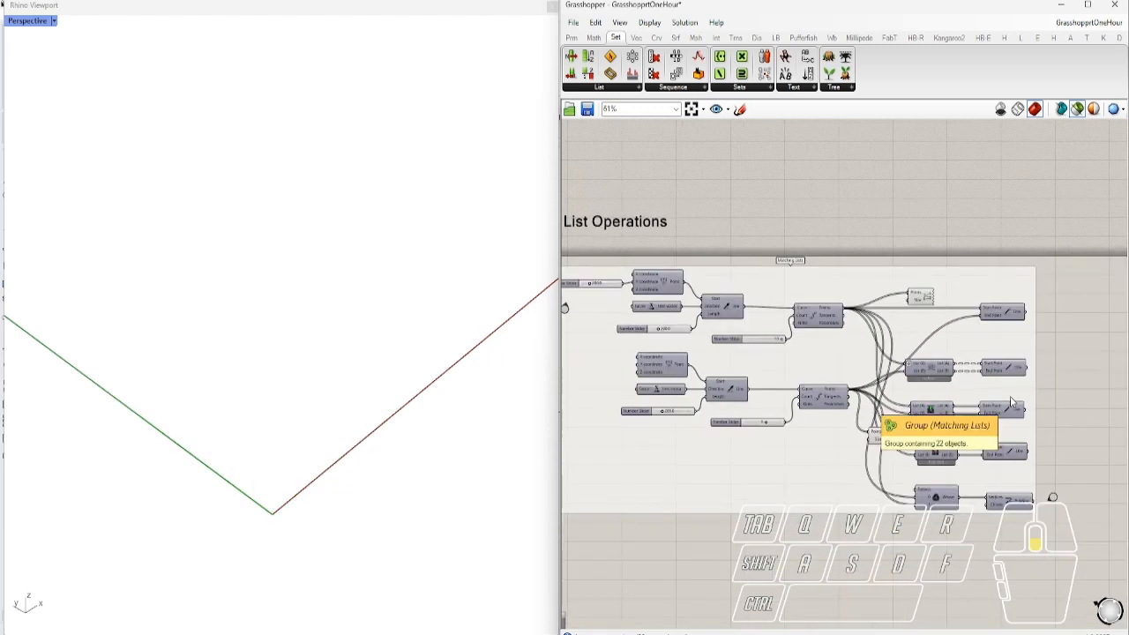
double_click(1053, 499)
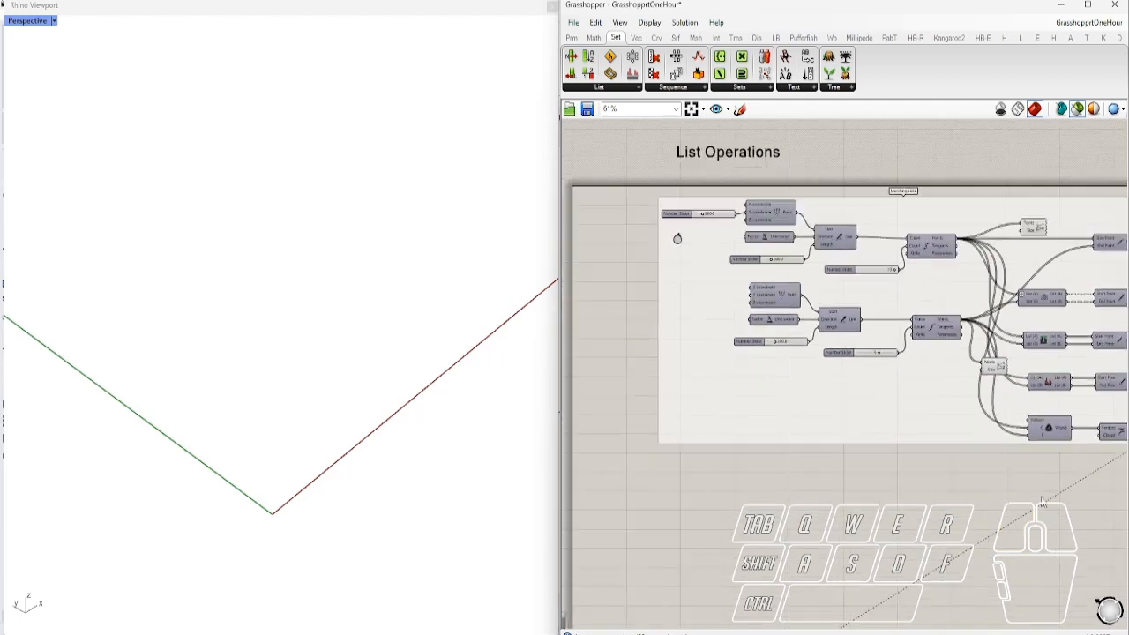
right_click_drag(998, 498, 638, 288)
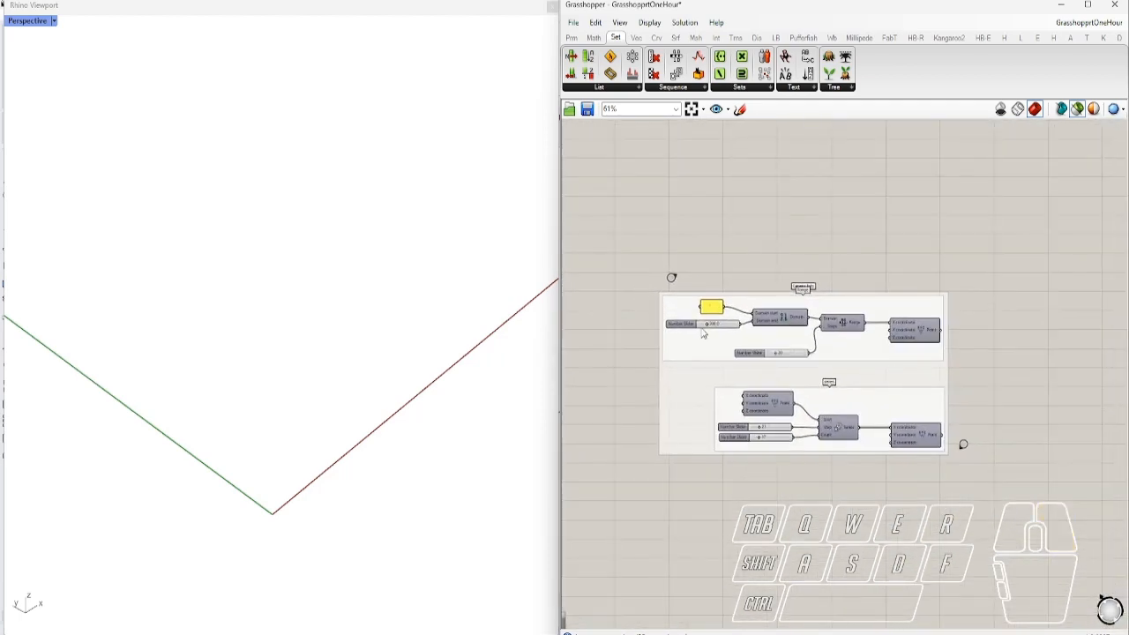
scroll(717, 329, "up", 3)
scroll(785, 324, "up", 2)
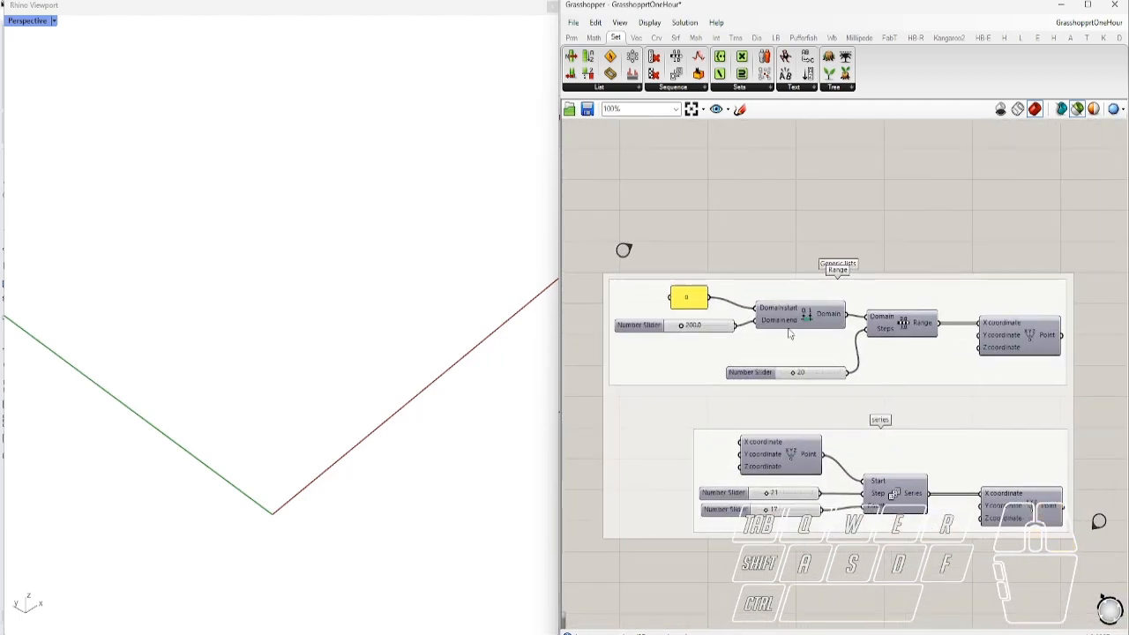
scroll(833, 357, "down", 2)
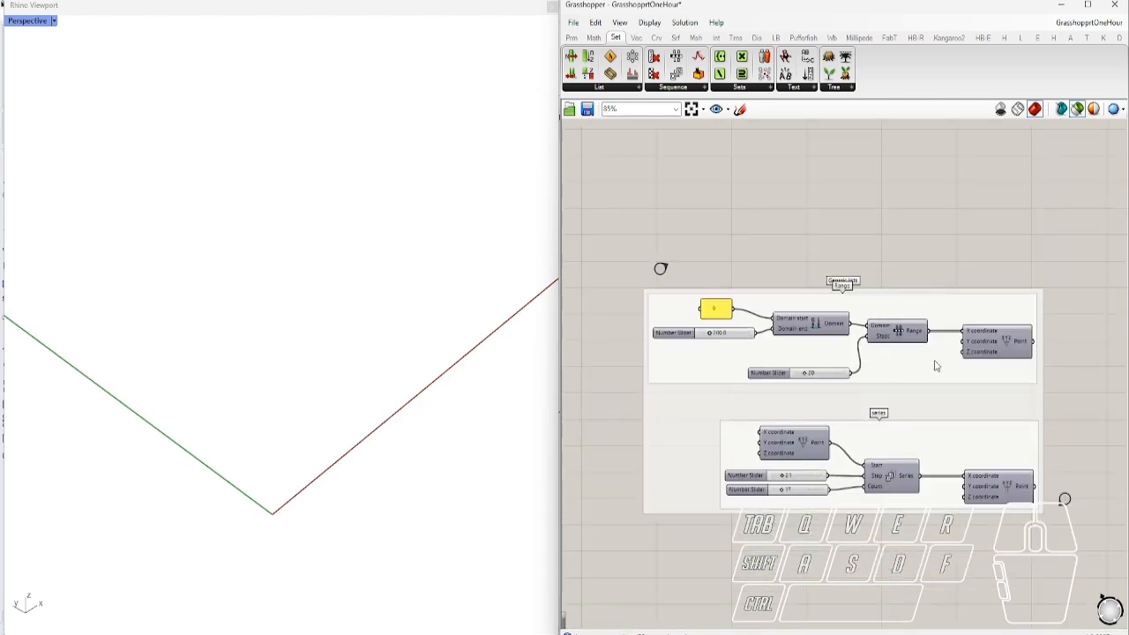
left_click(1005, 351)
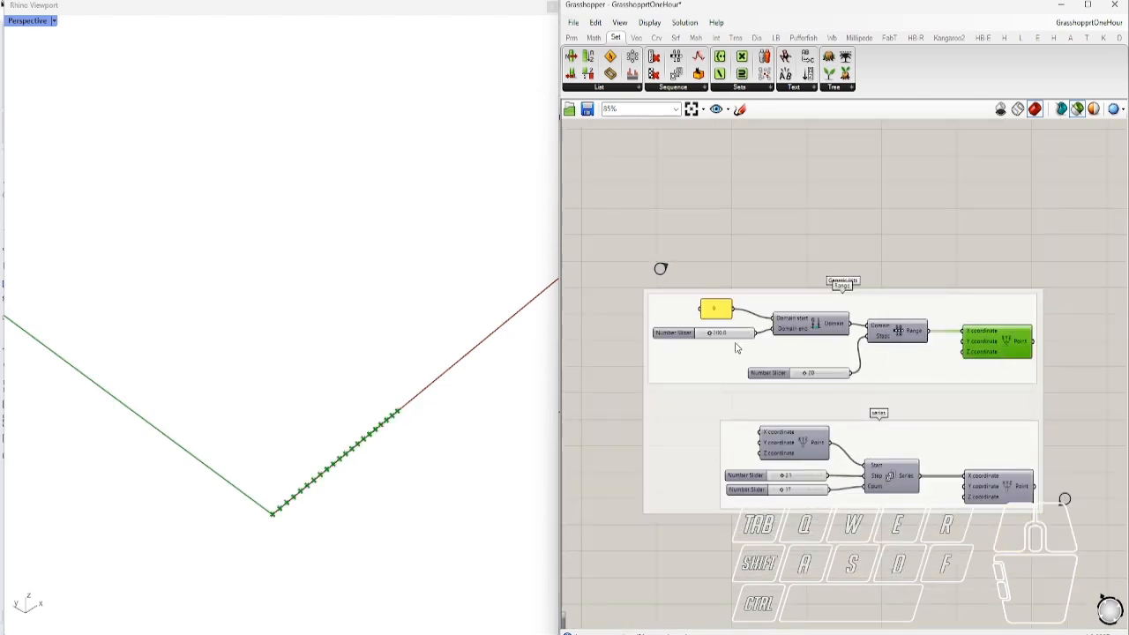
scroll(760, 336, "up", 2)
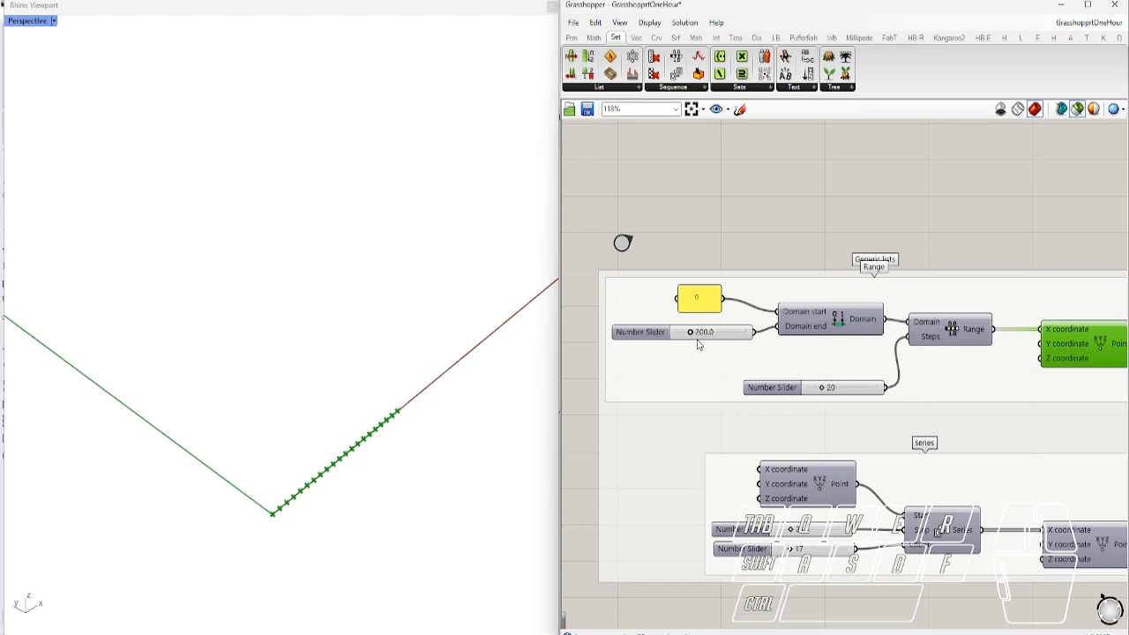
right_click_drag(898, 382, 854, 360)
left_click_drag(779, 368, 773, 370)
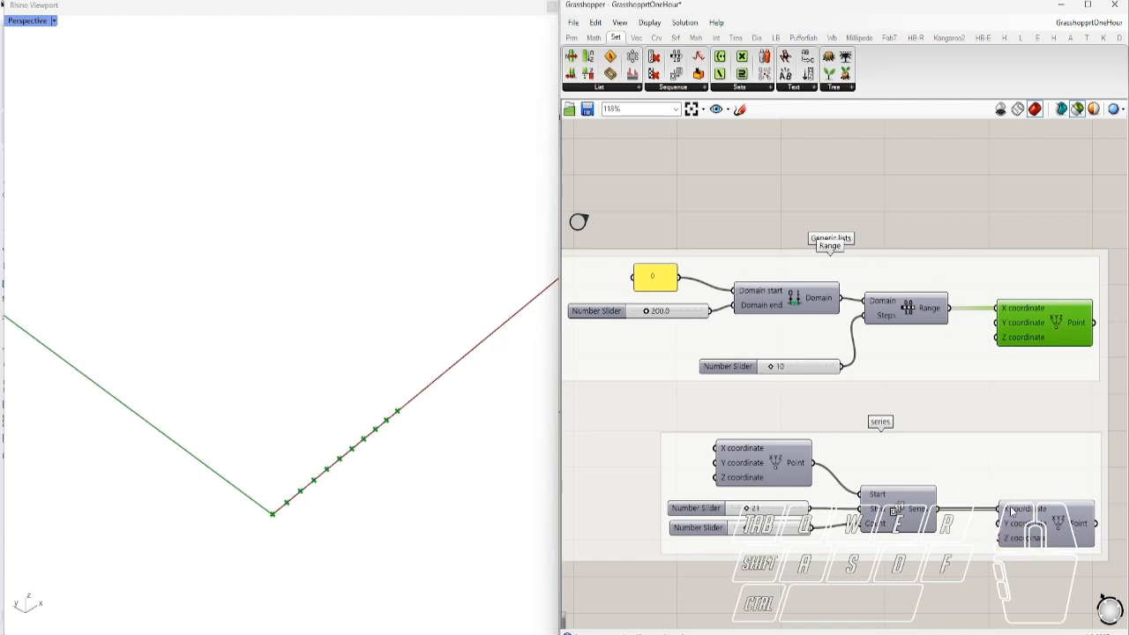
Locate the Range tool and preview the Series demo's points in Rhino
right_click_drag(957, 499, 986, 410)
right_click_drag(944, 259, 916, 256)
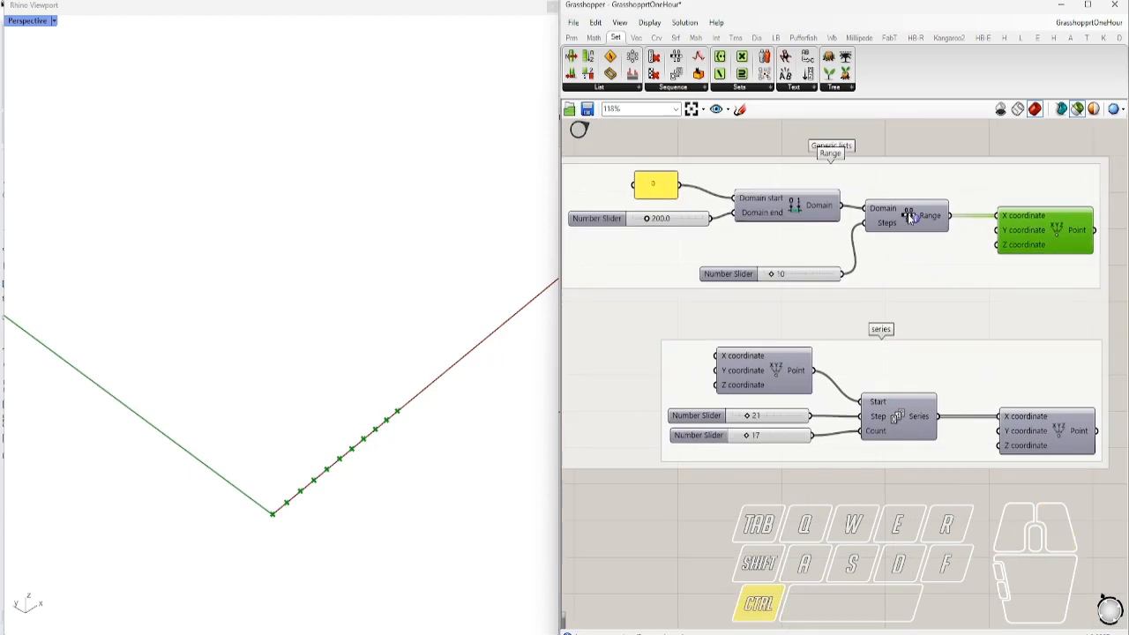
left_click(910, 219, "ctrl")
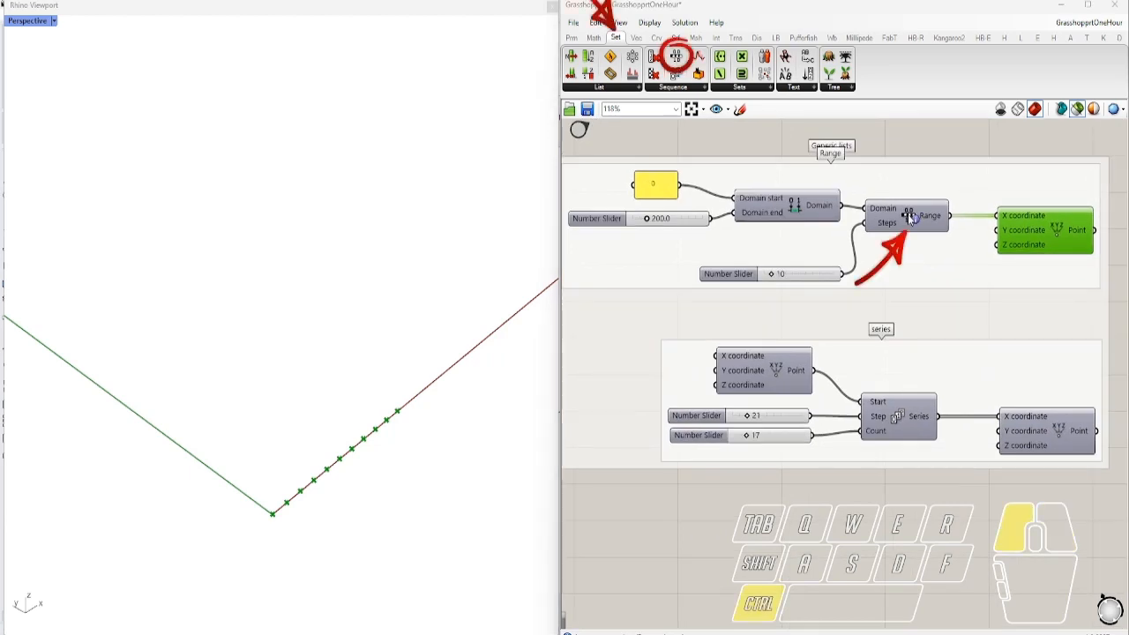
left_click(1053, 444)
Drop the Series step slider from 21 to 10, then pan to the Shift List example
scroll(766, 417, "up", 2)
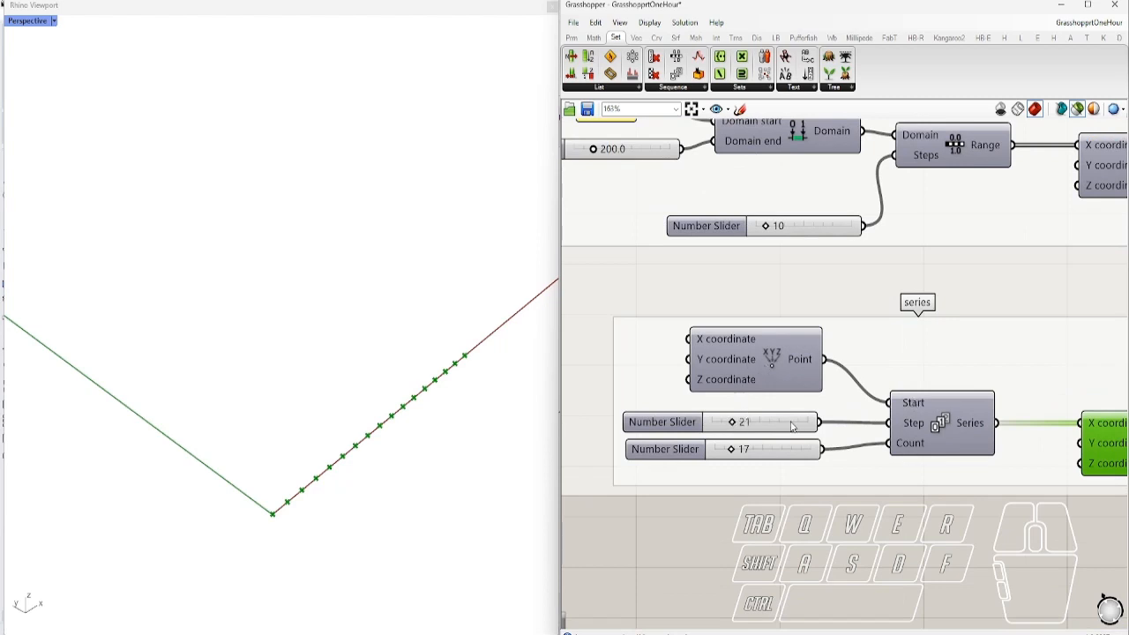
left_click_drag(731, 422, 736, 452)
scroll(777, 424, "down", 3)
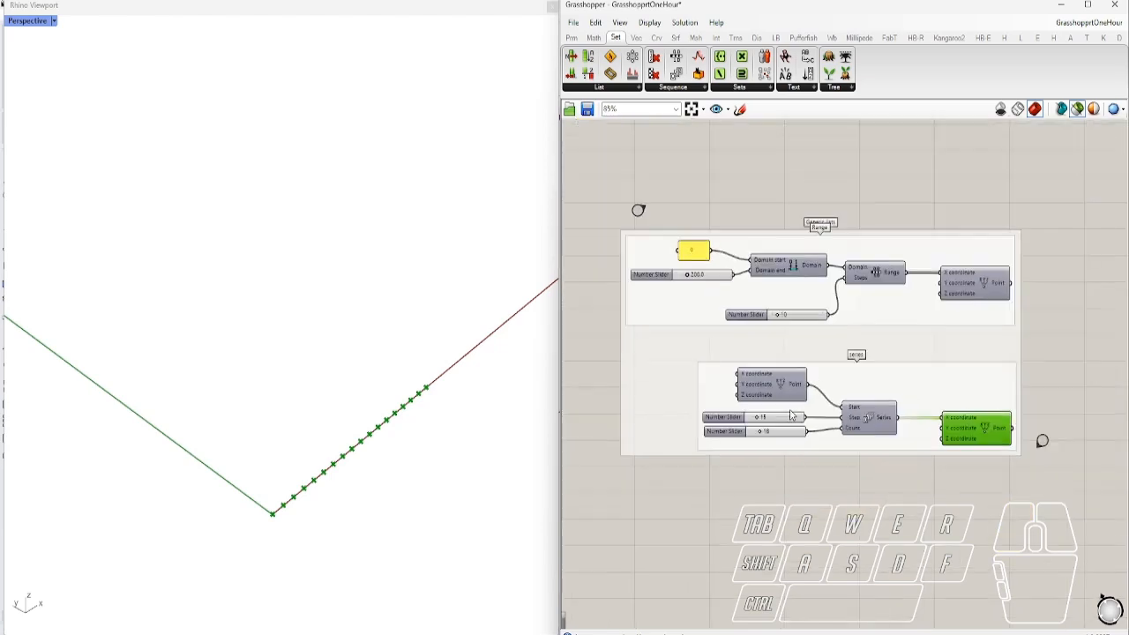
right_click_drag(1041, 441, 597, 285)
Preview both Shift demo lines and their division points in Rhino
right_click_drag(764, 300, 725, 296)
left_click(793, 329)
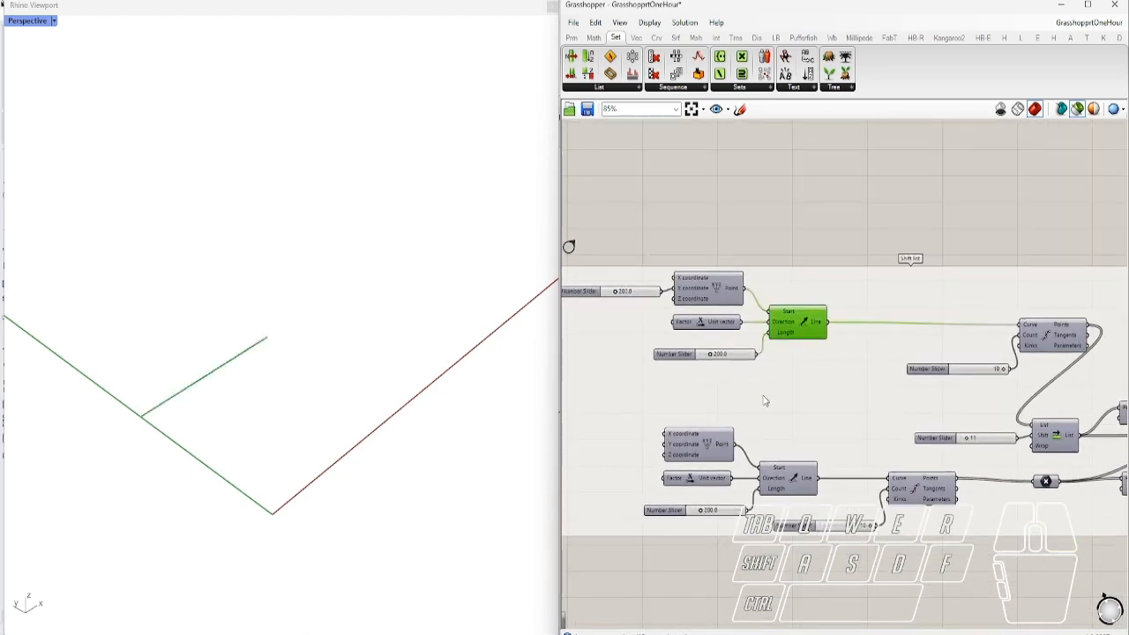
left_click(793, 479, "shift")
right_click_drag(942, 401, 764, 404)
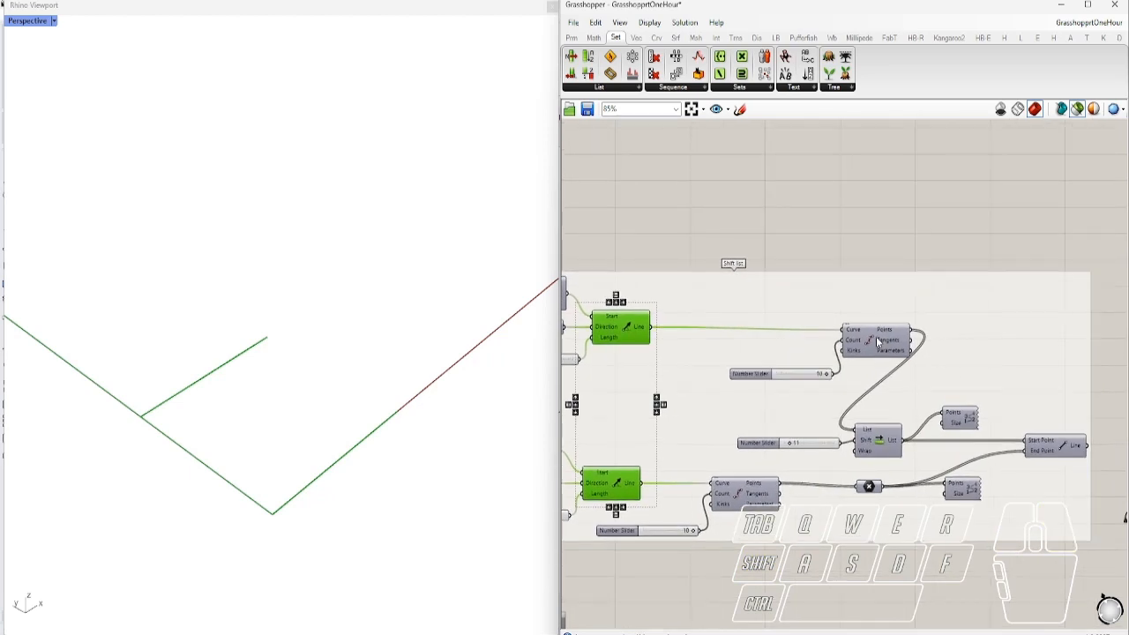
left_click(879, 342)
left_click(746, 495, "shift")
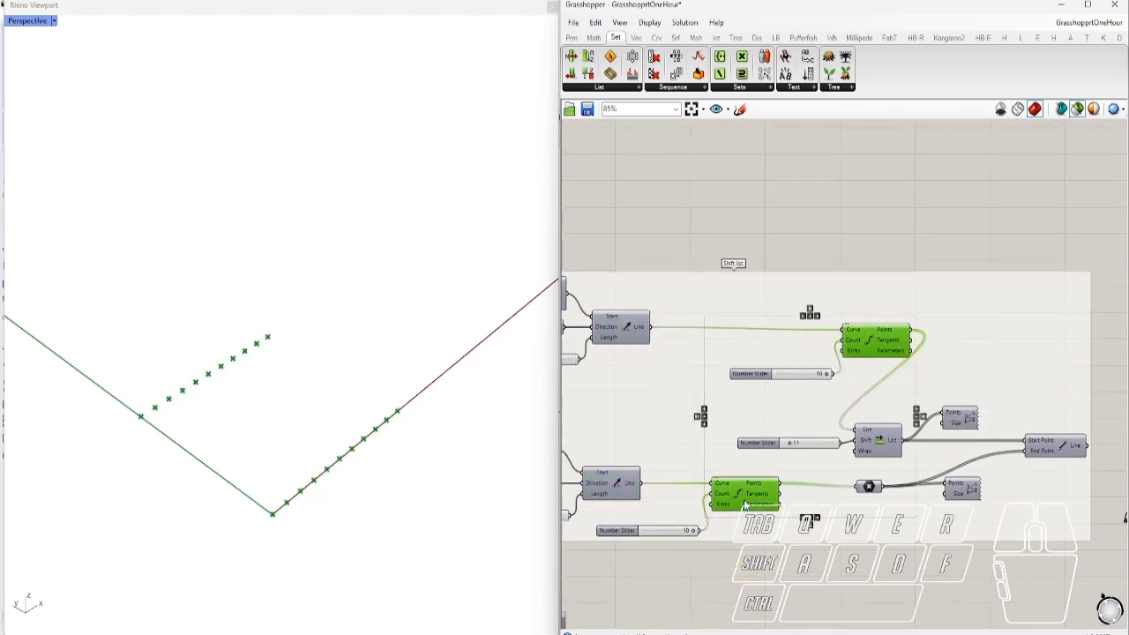
right_click_drag(877, 444, 741, 425)
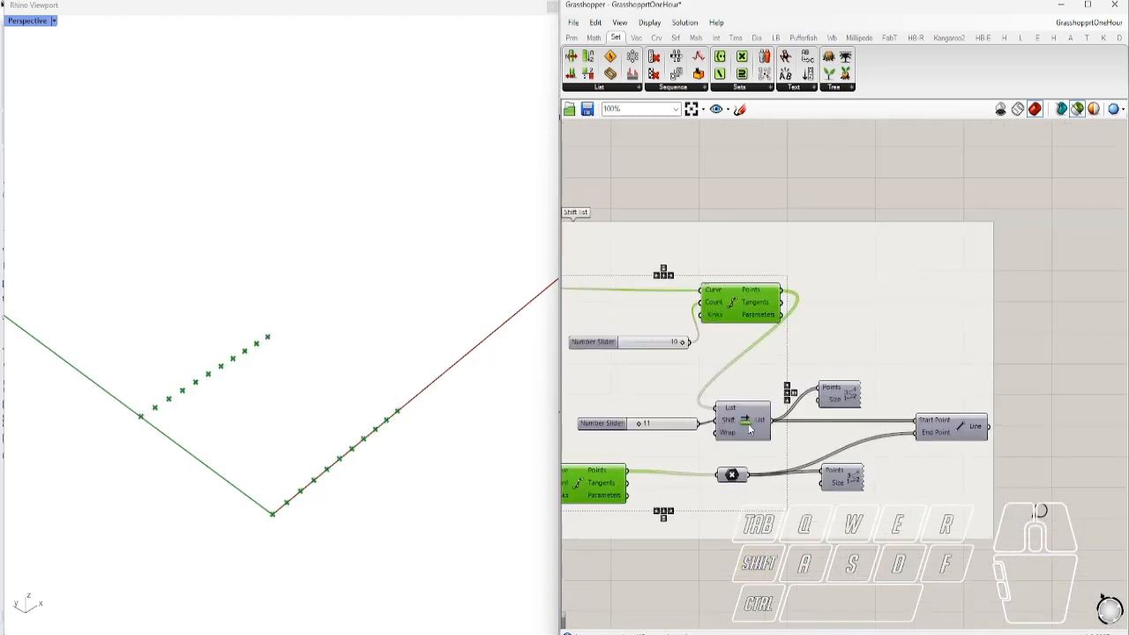
scroll(741, 425, "up", 2)
Locate the Shift List tool and preview the shifted and lower point numbering
left_click(765, 418, "ctrl+alt")
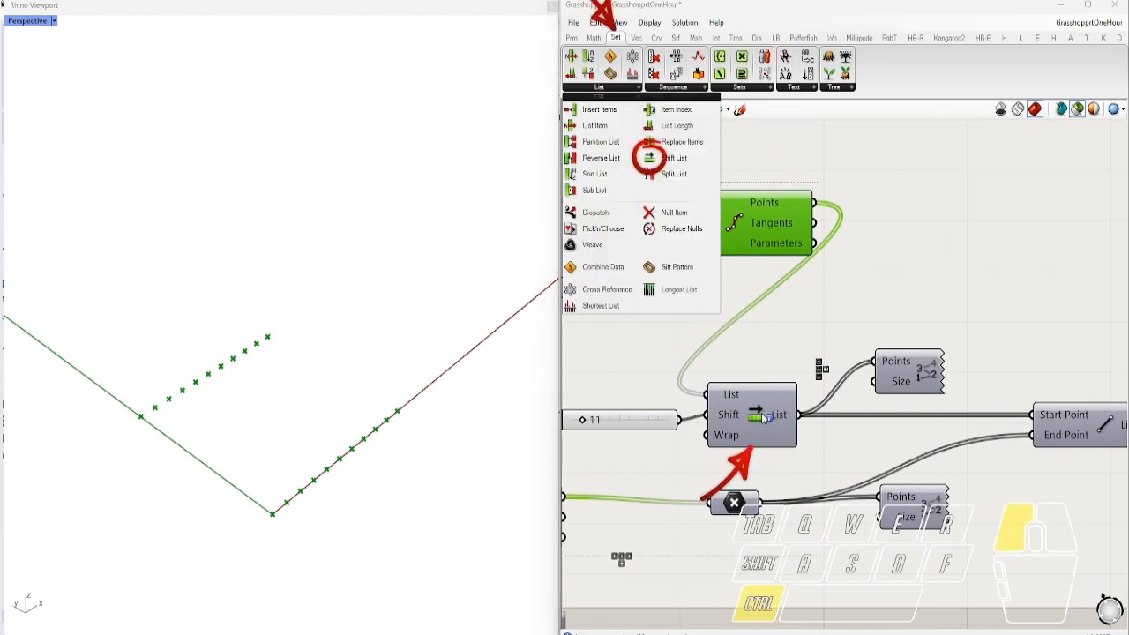
scroll(742, 410, "down", 1)
scroll(837, 402, "down", 1)
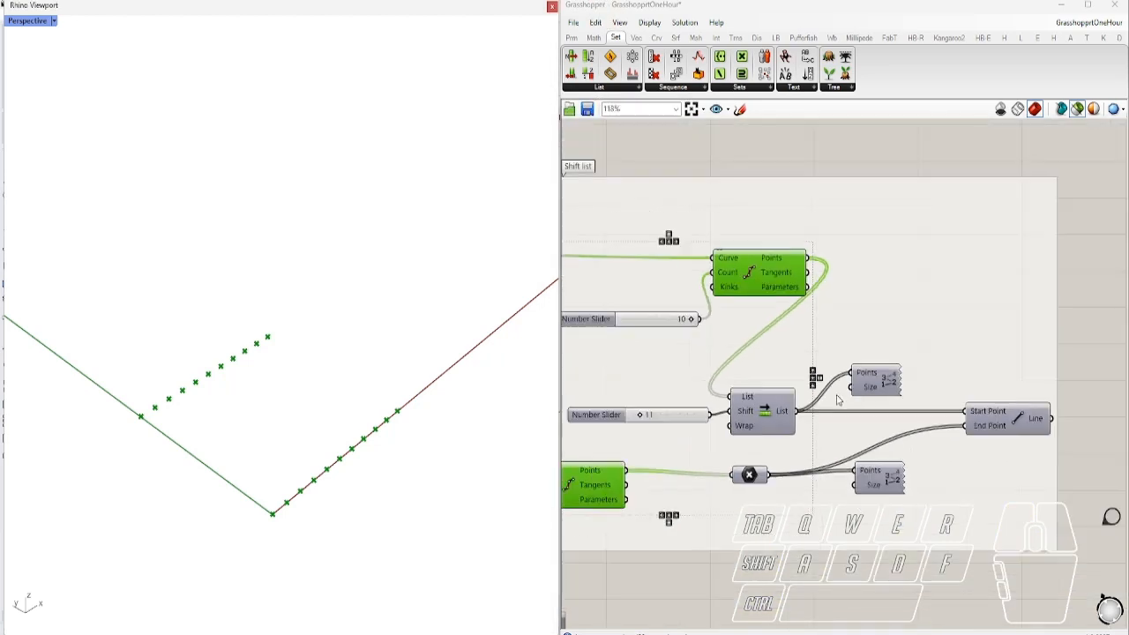
left_click(873, 388)
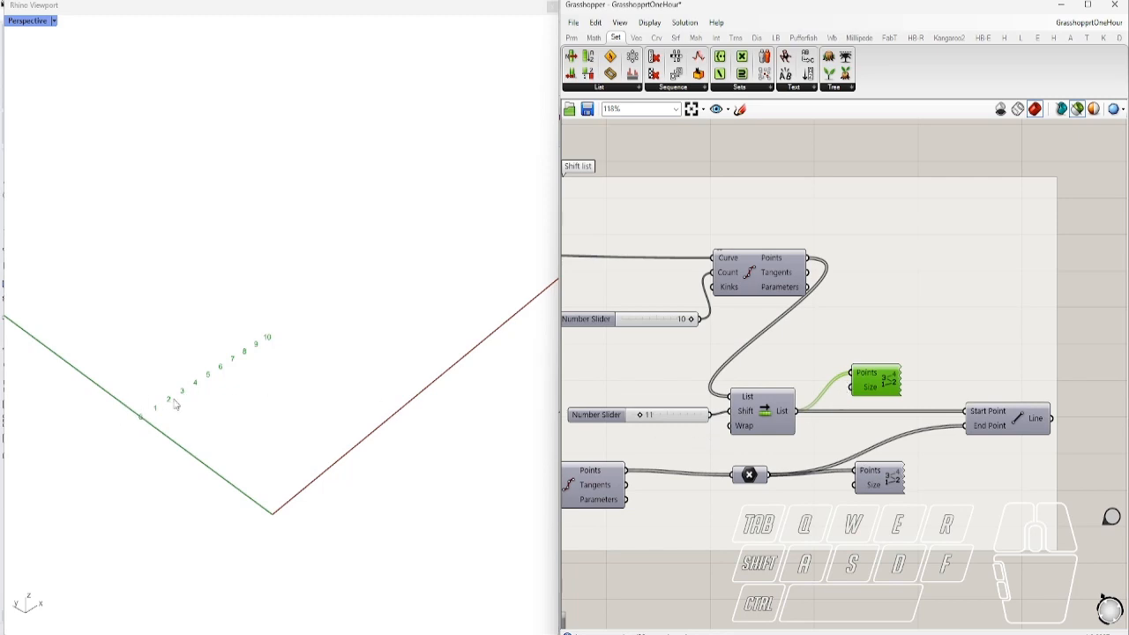
left_click(871, 487)
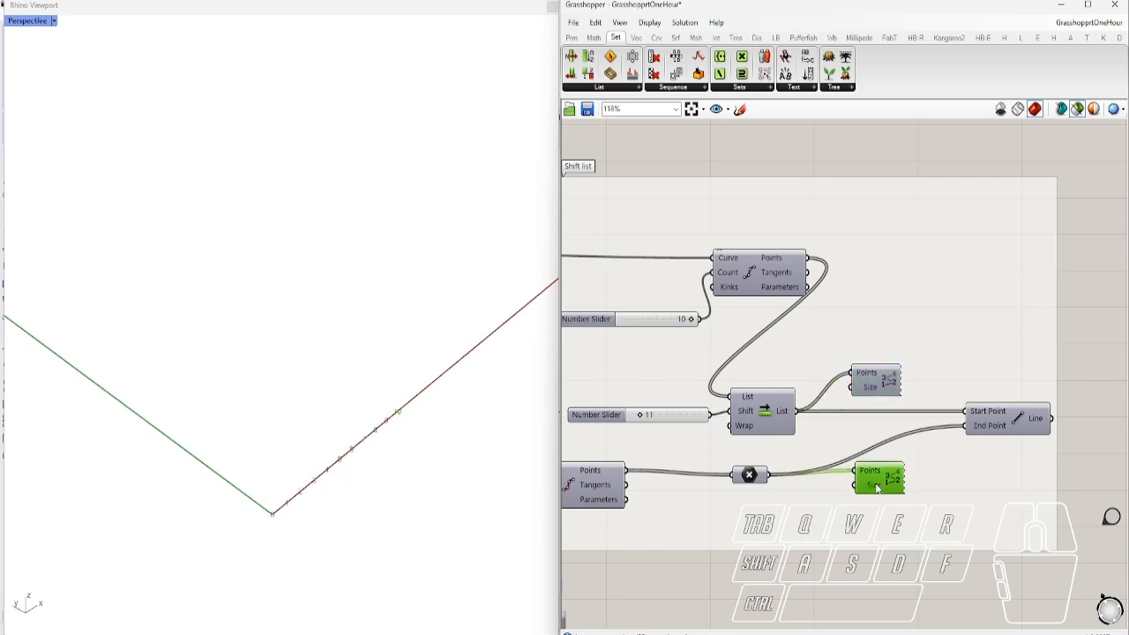
left_click(875, 385)
scroll(665, 425, "up", 3)
Vary the shift amount, previewing the connecting lines and numbering, and leave it at 4
left_click_drag(660, 425, 655, 429)
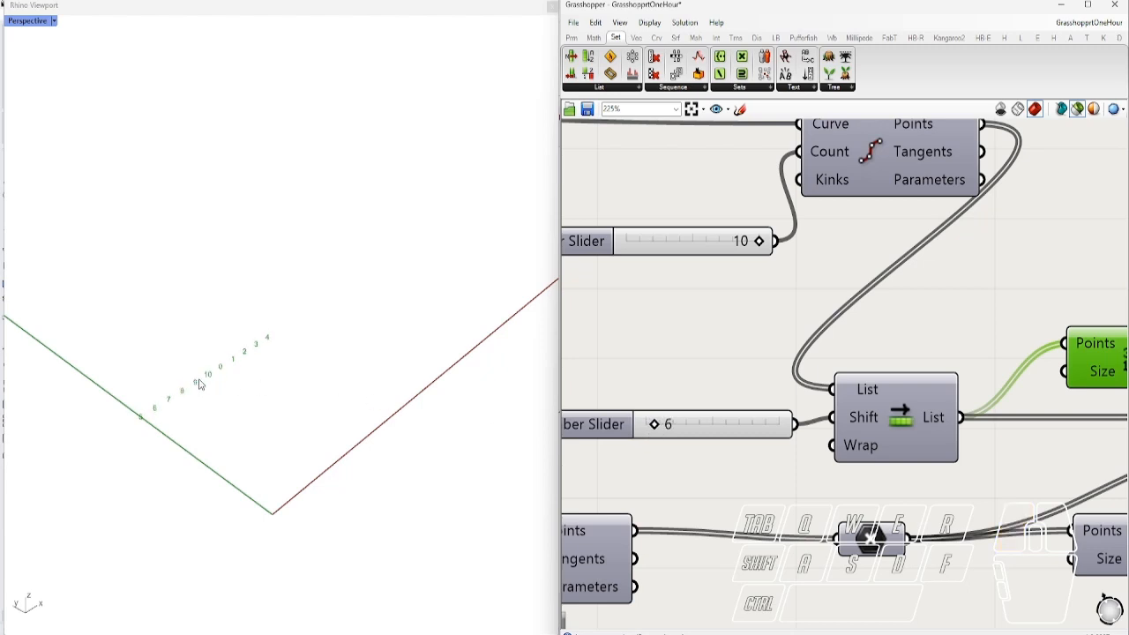
left_click_drag(650, 425, 655, 428)
scroll(804, 375, "down", 5)
left_click(1019, 402)
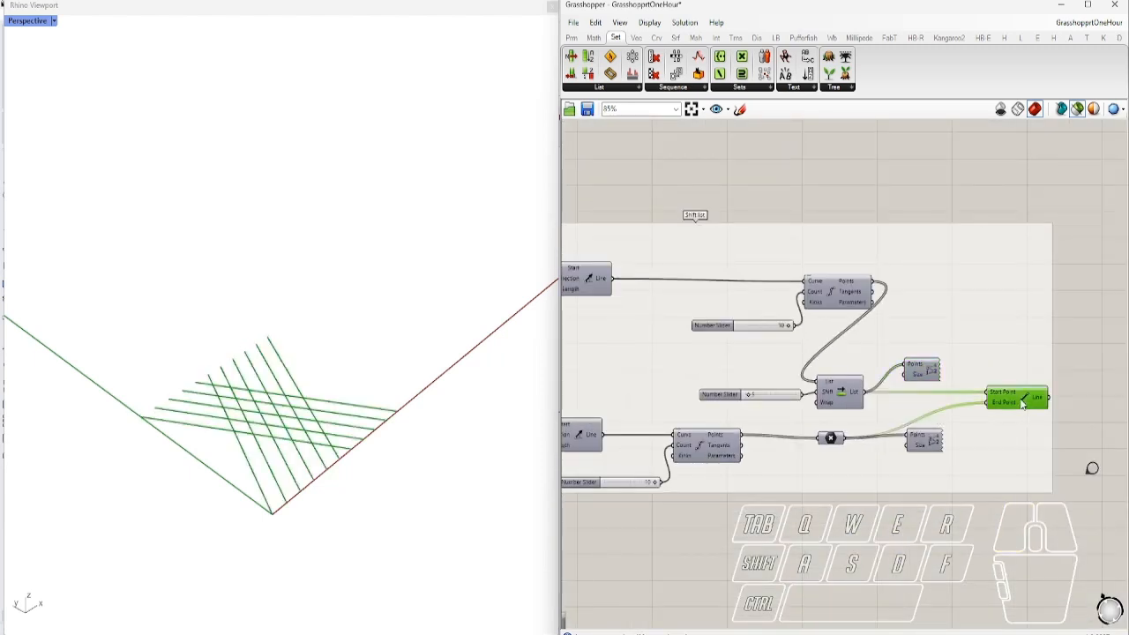
scroll(740, 407, "up", 4)
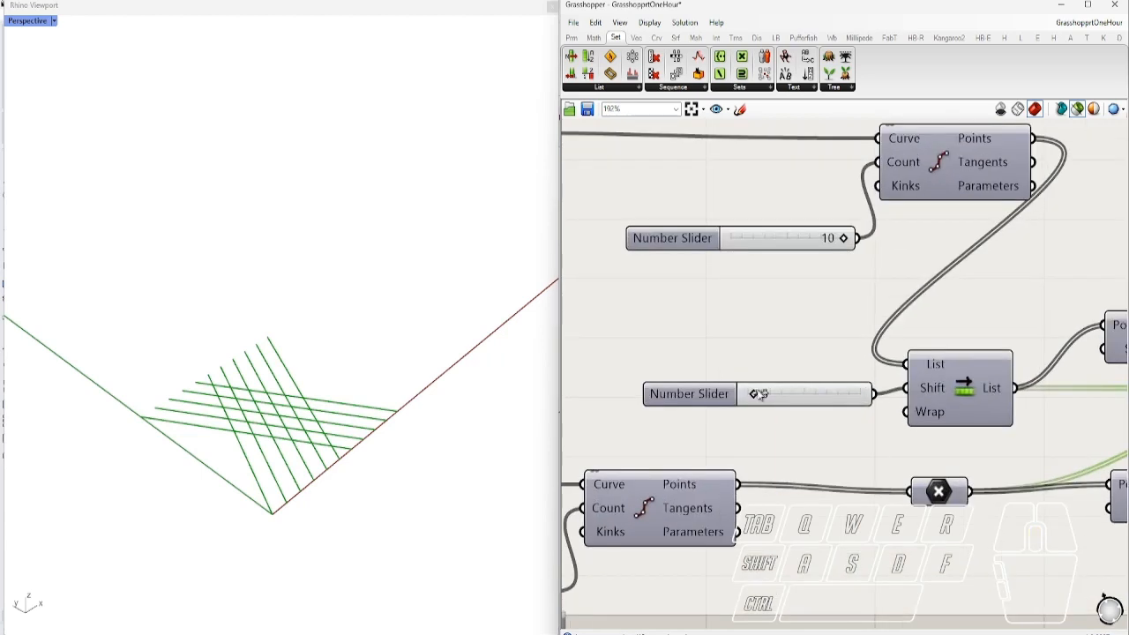
left_click_drag(755, 393, 756, 396)
scroll(751, 371, "down", 2)
left_click(1016, 362, "shift")
scroll(749, 390, "up", 3)
mouse_move(739, 385)
left_mouse_down()
mouse_move(729, 386)
mouse_move(738, 385)
left_mouse_up()
Clear the previews and bring the Dispatch example into view
scroll(776, 363, "down", 4)
scroll(932, 341, "down", 2)
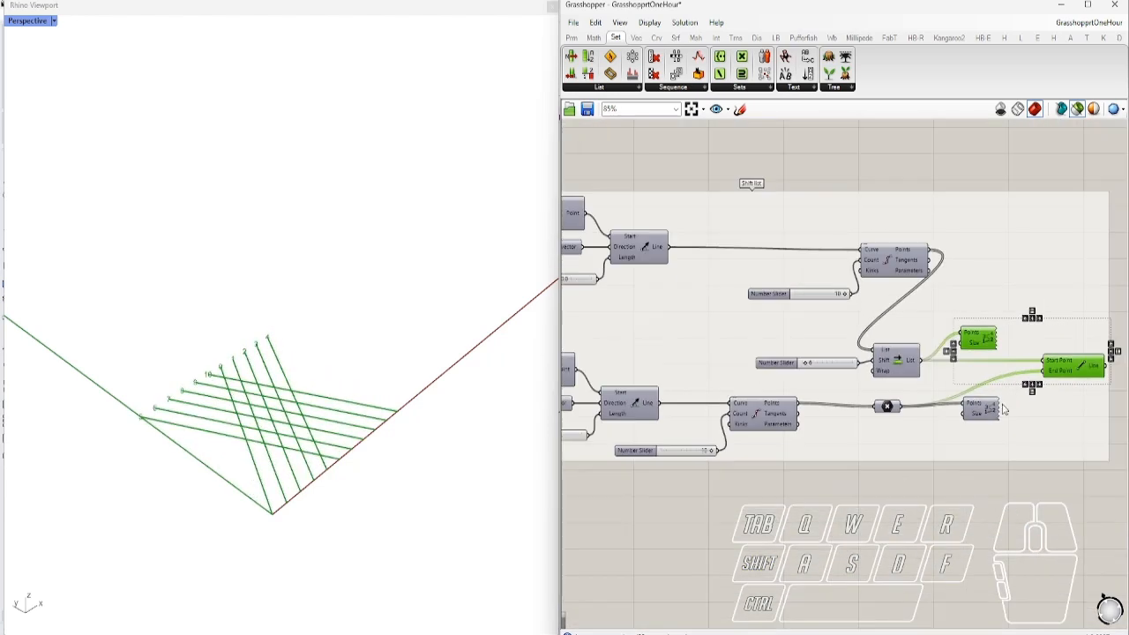
left_click(1043, 444)
right_click_drag(1043, 444, 575, 364)
right_click_drag(783, 423, 781, 423)
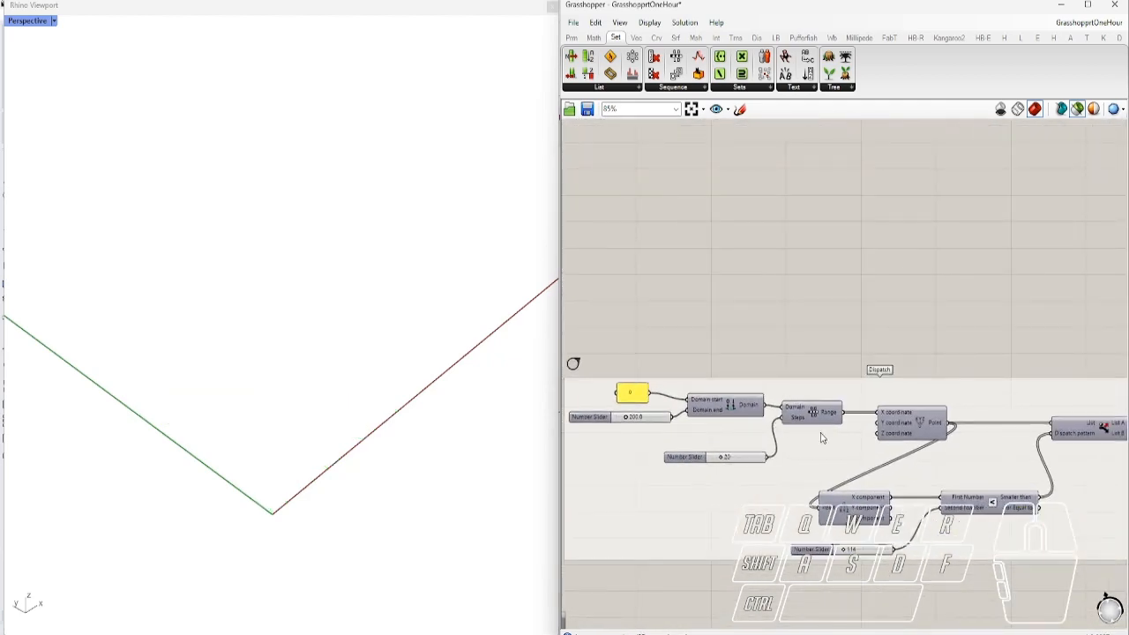
Centre the Dispatch demo and locate the Smaller Than and Dispatch components on their tabs
left_click(922, 430)
right_click_drag(944, 490, 816, 499)
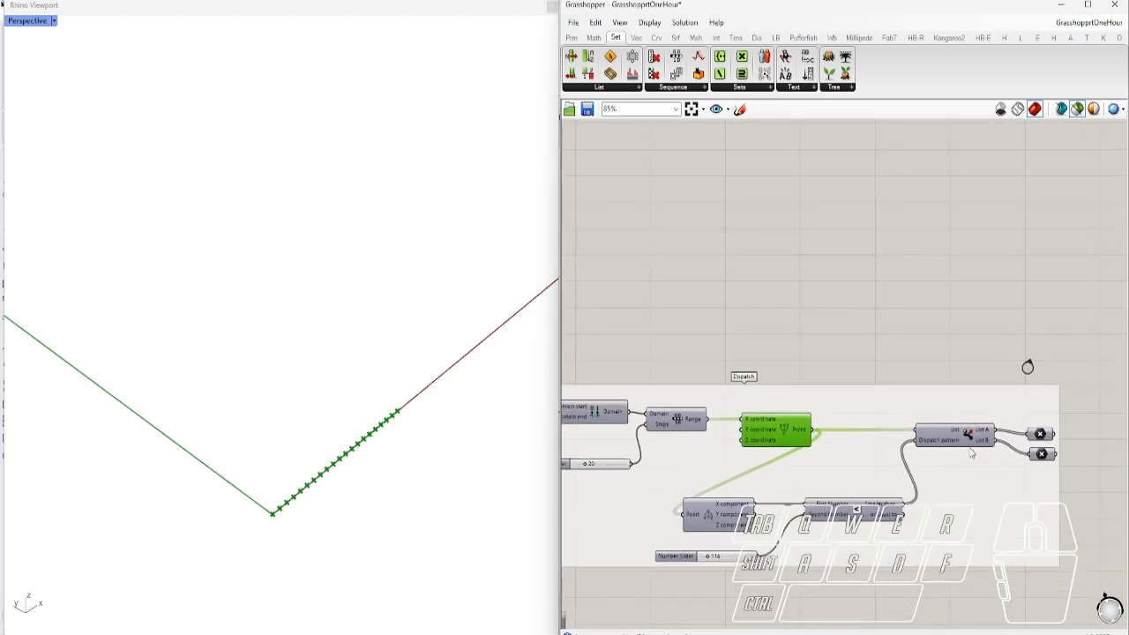
right_click_drag(708, 526, 744, 434)
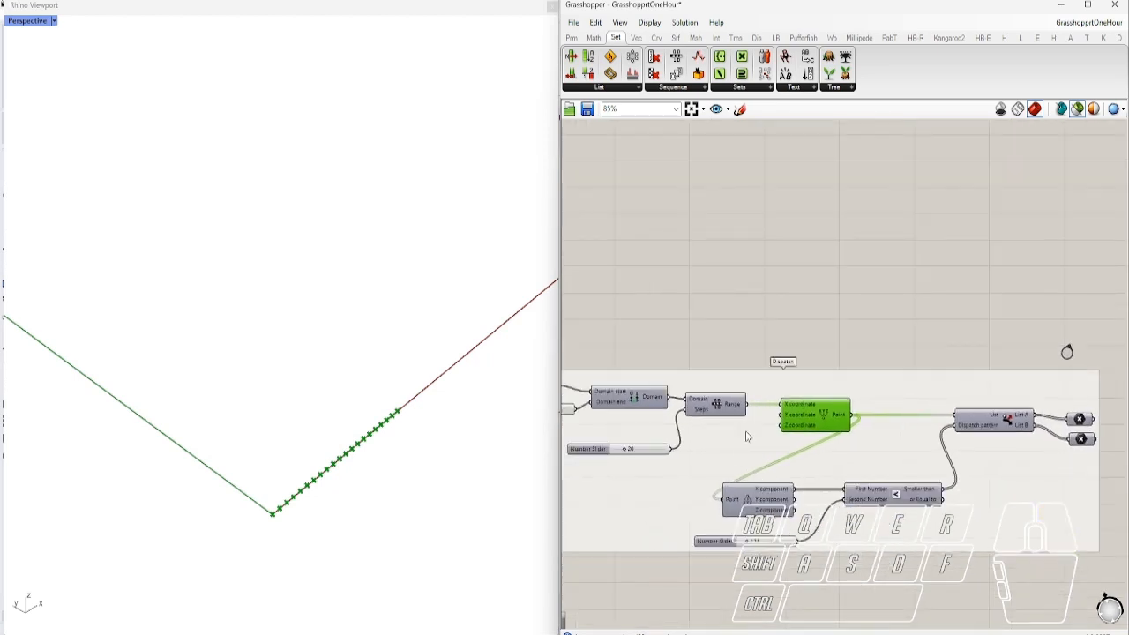
left_click(897, 496, "ctrl+alt")
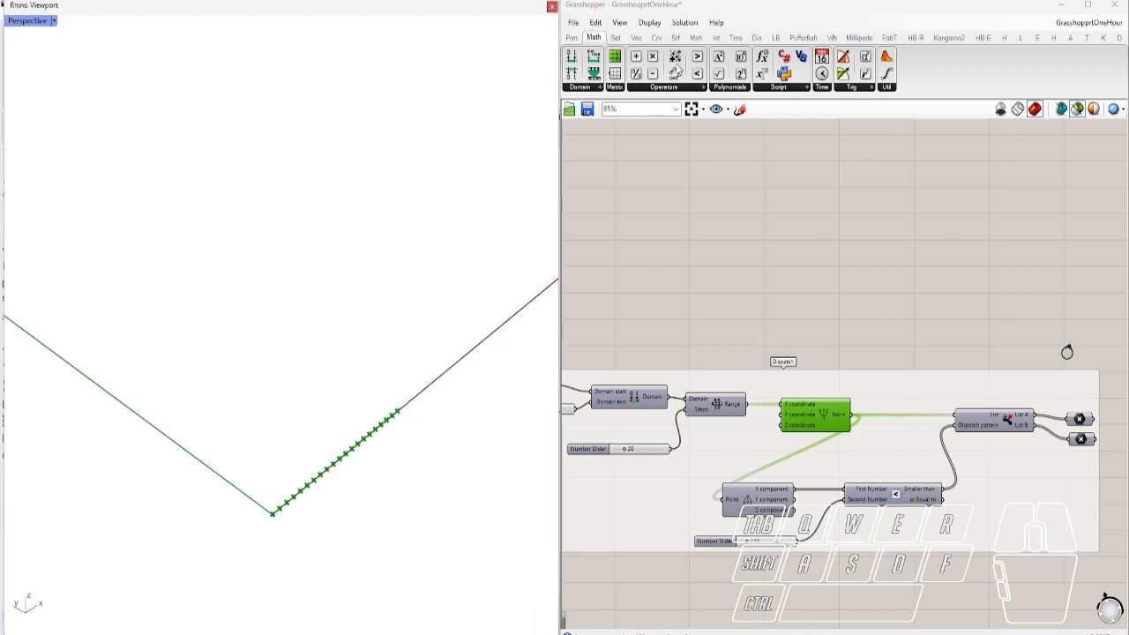
left_click(897, 497, "ctrl+alt")
left_click(1008, 423, "ctrl+alt")
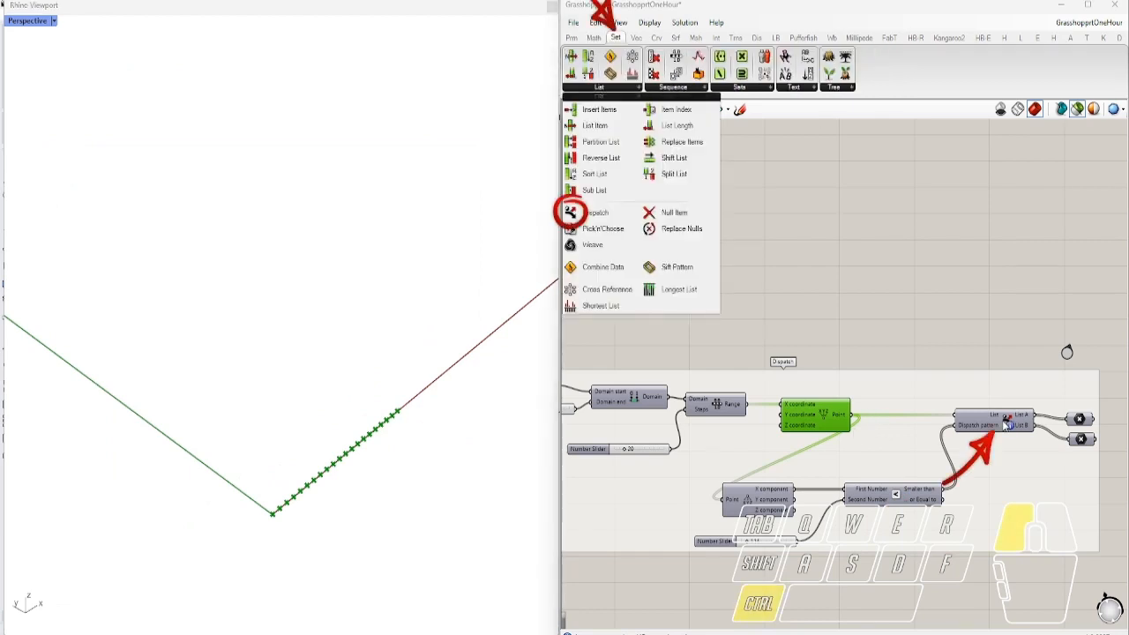
Preview Dispatch's List A and List B points in Rhino, then vary the splitting slider
left_click(1083, 421)
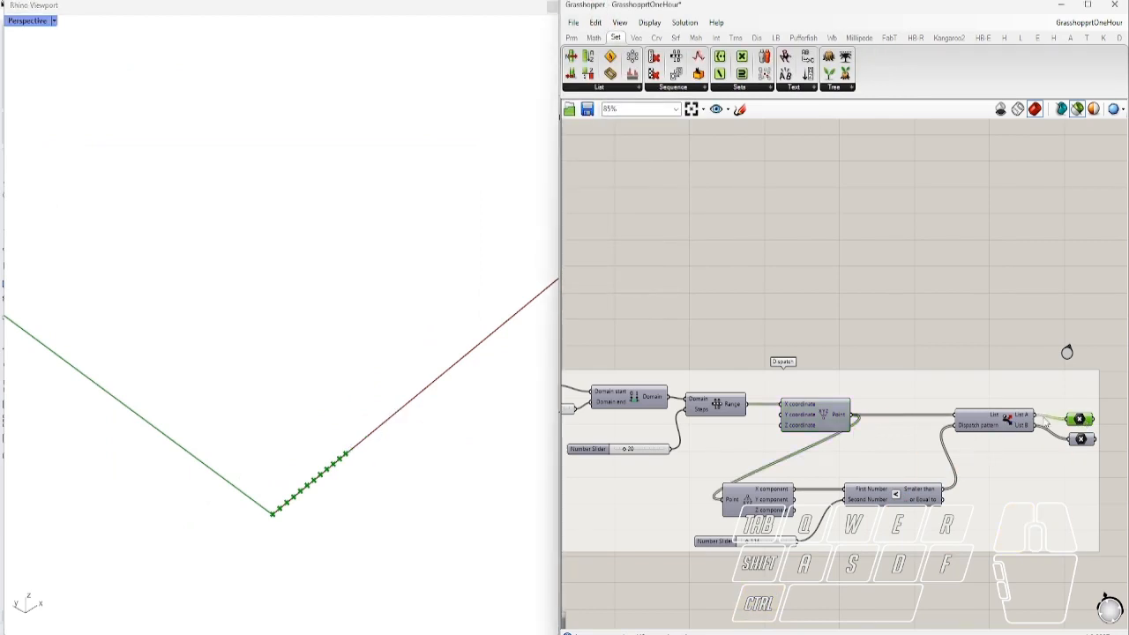
left_click(1084, 440)
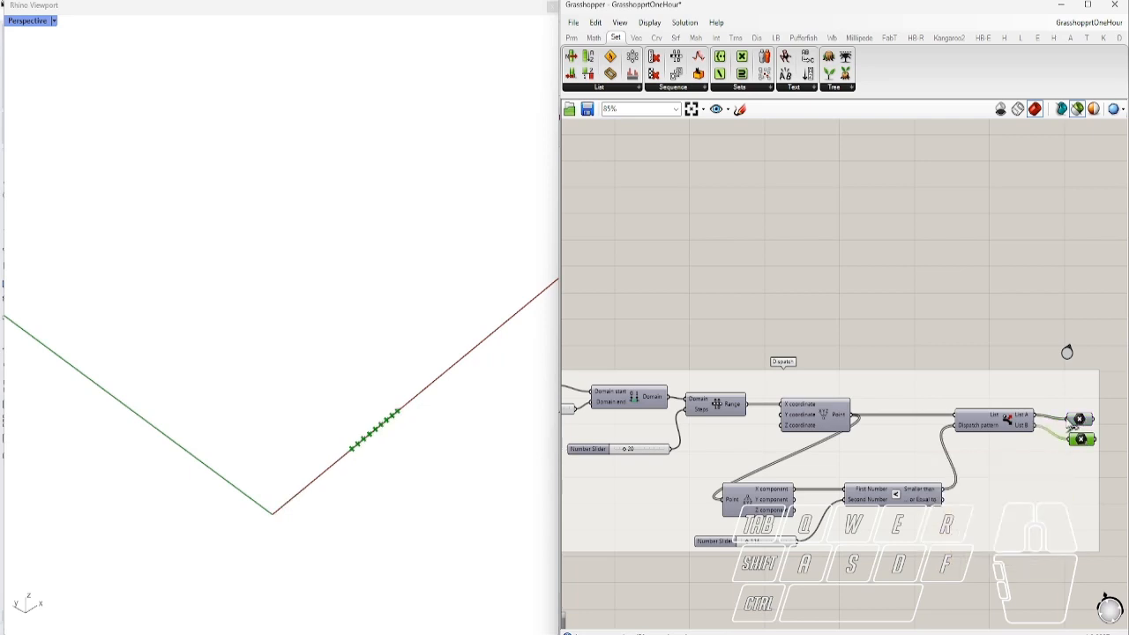
left_click(1001, 425)
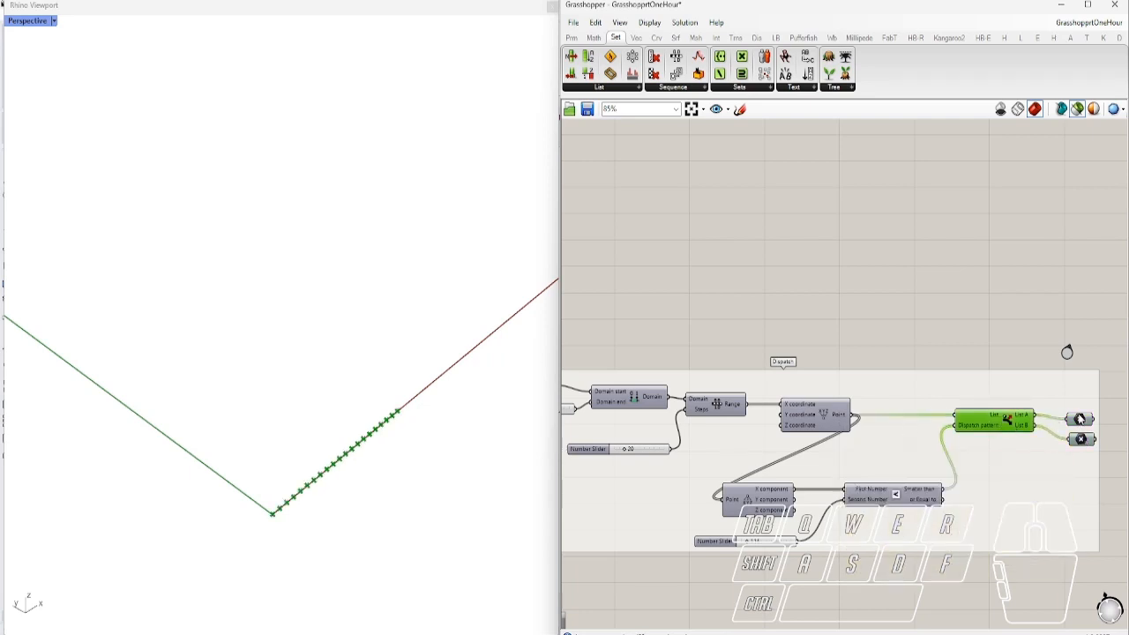
left_click(1079, 421)
left_click(1082, 441)
left_click_drag(748, 547, 747, 548)
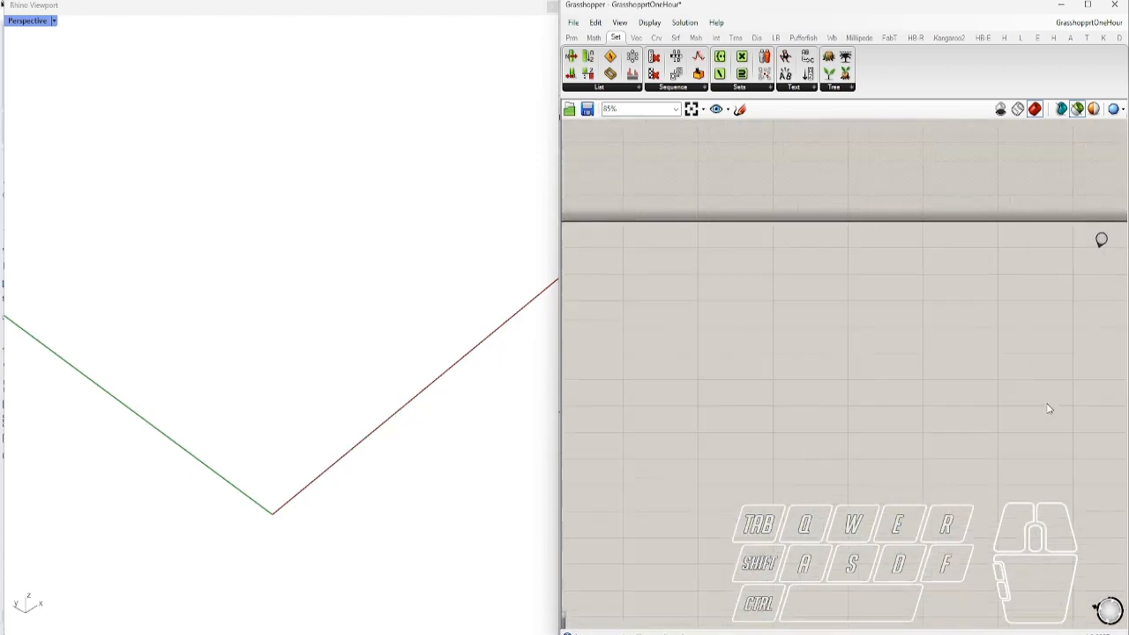
Preview the Data Trees demo's Divide Curve points and the Move results in Rhino
right_click_drag(1049, 419, 566, 295)
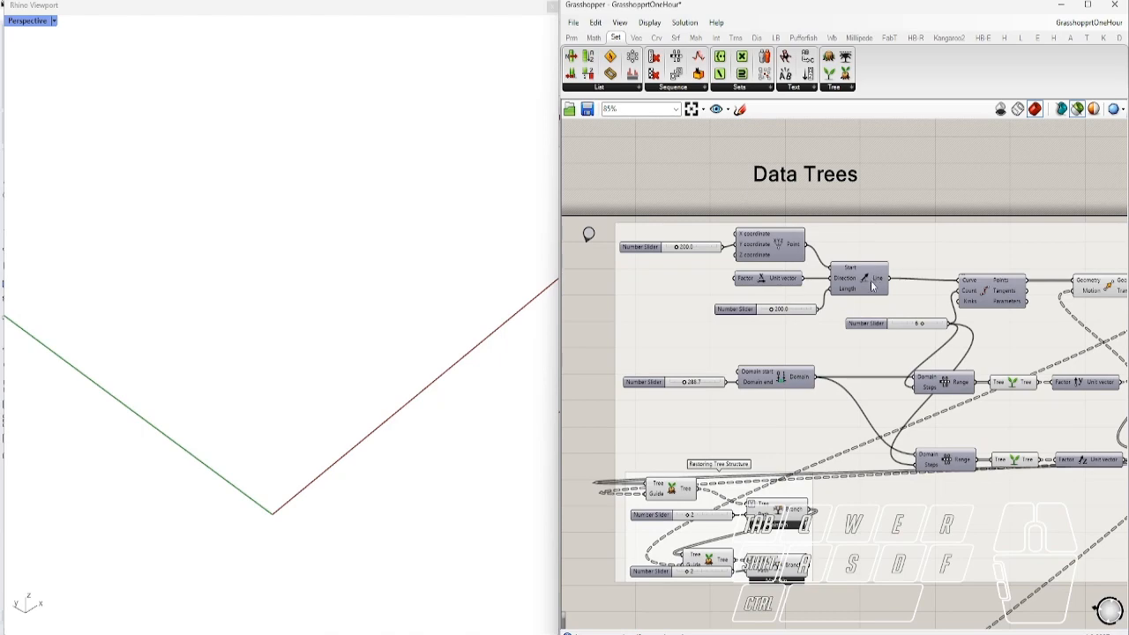
left_click(990, 297)
right_click_drag(995, 365, 791, 344)
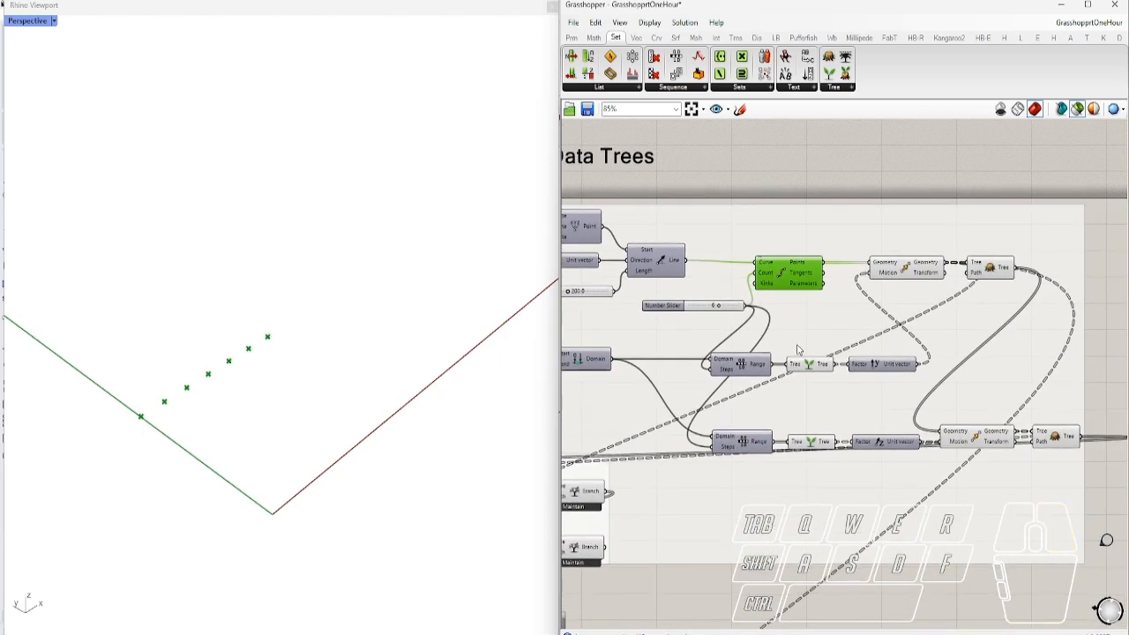
left_click(904, 273, "shift")
scroll(413, 467, "down", 3)
scroll(163, 348, "up", 2)
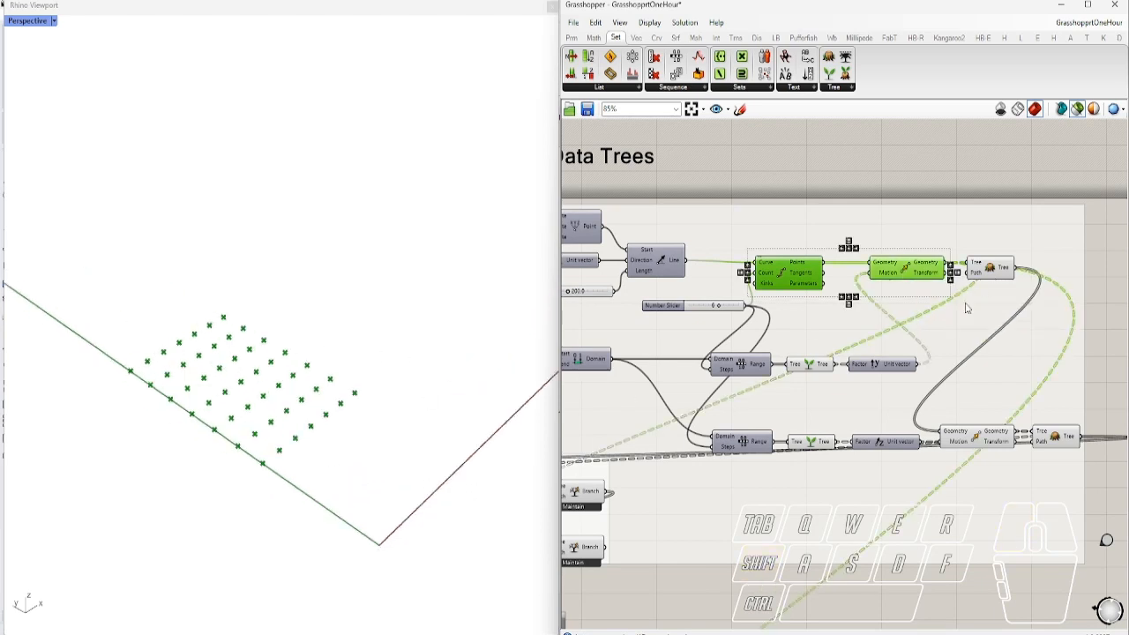
right_click_drag(834, 415, 898, 409)
scroll(952, 370, "down", 3)
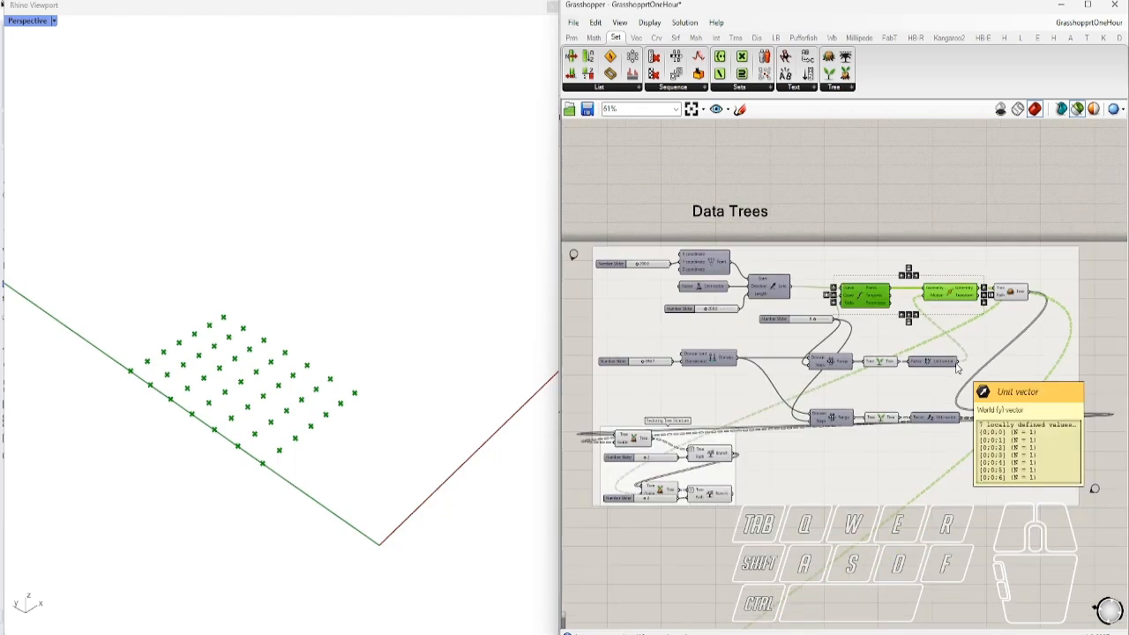
scroll(959, 350, "up", 1)
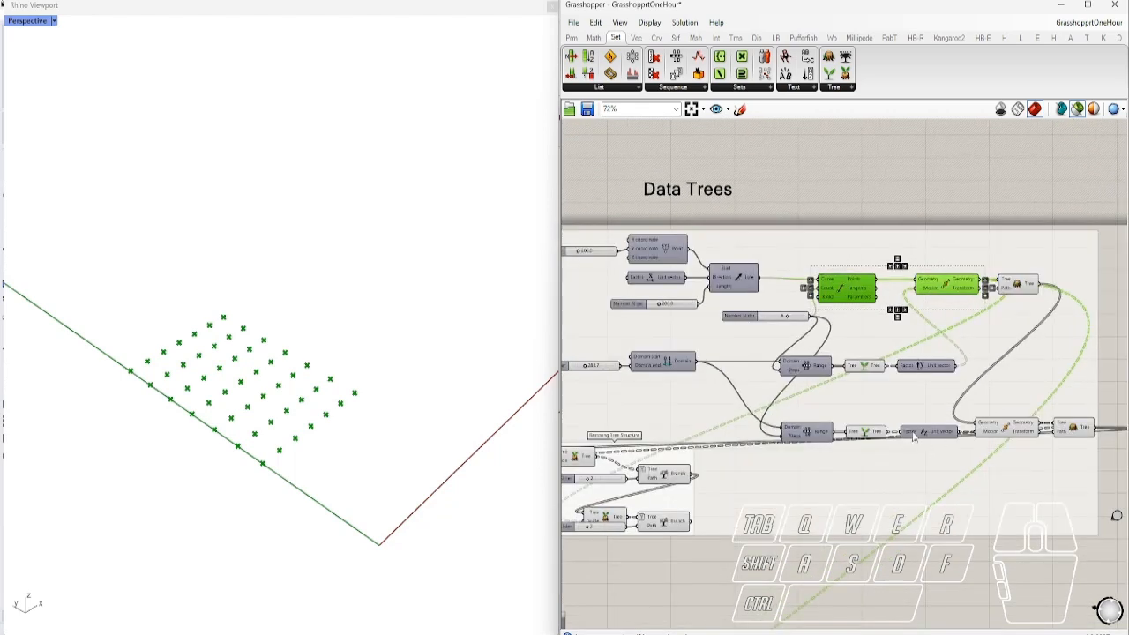
Add the lower Transform to the preview, orbit Rhino around the point grid, then clear it
left_click(1008, 427, "shift")
right_click_drag(315, 375, 296, 349)
right_click_drag(705, 534, 767, 508)
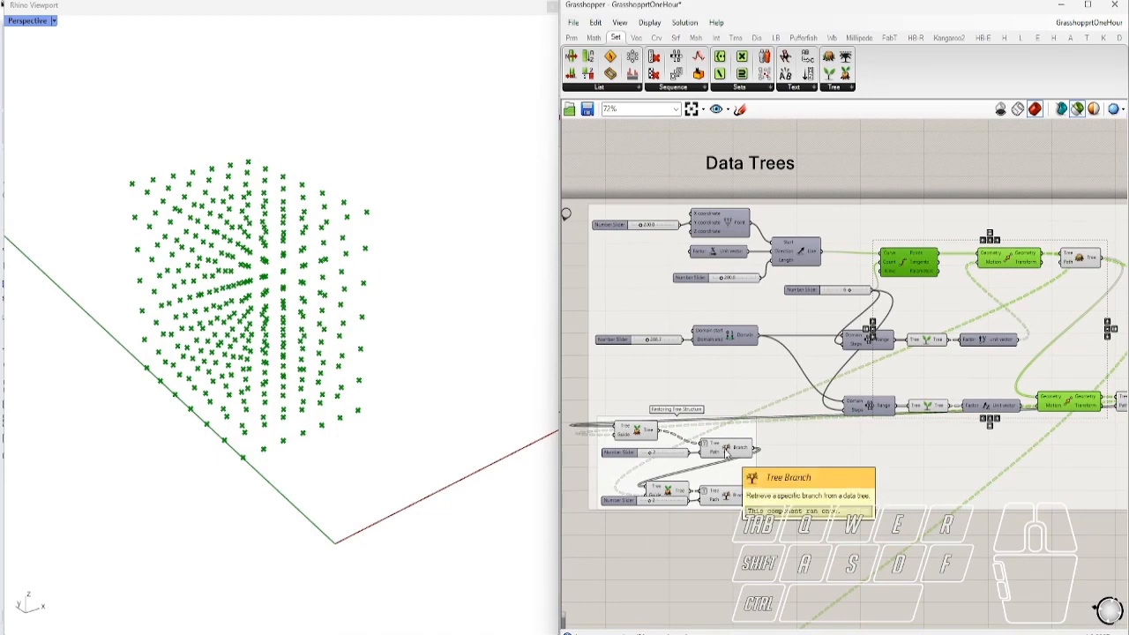
right_click_drag(927, 434, 831, 451)
left_click(770, 554)
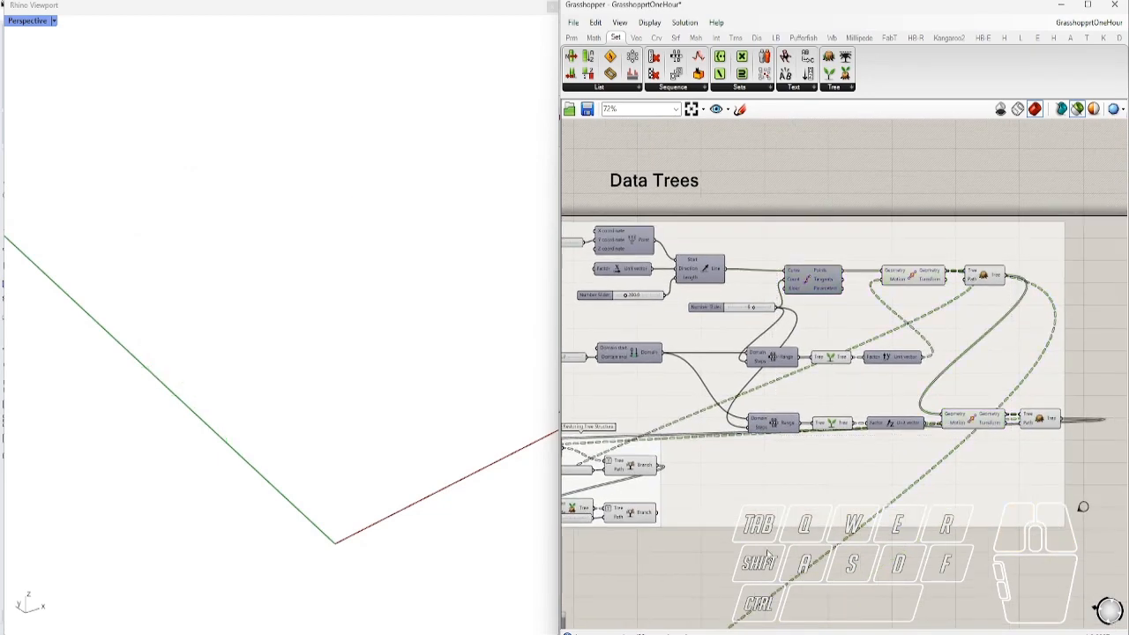
Locate the tree component and preview the upper Tree Branch at another branch index
left_click(984, 280, "ctrl+alt")
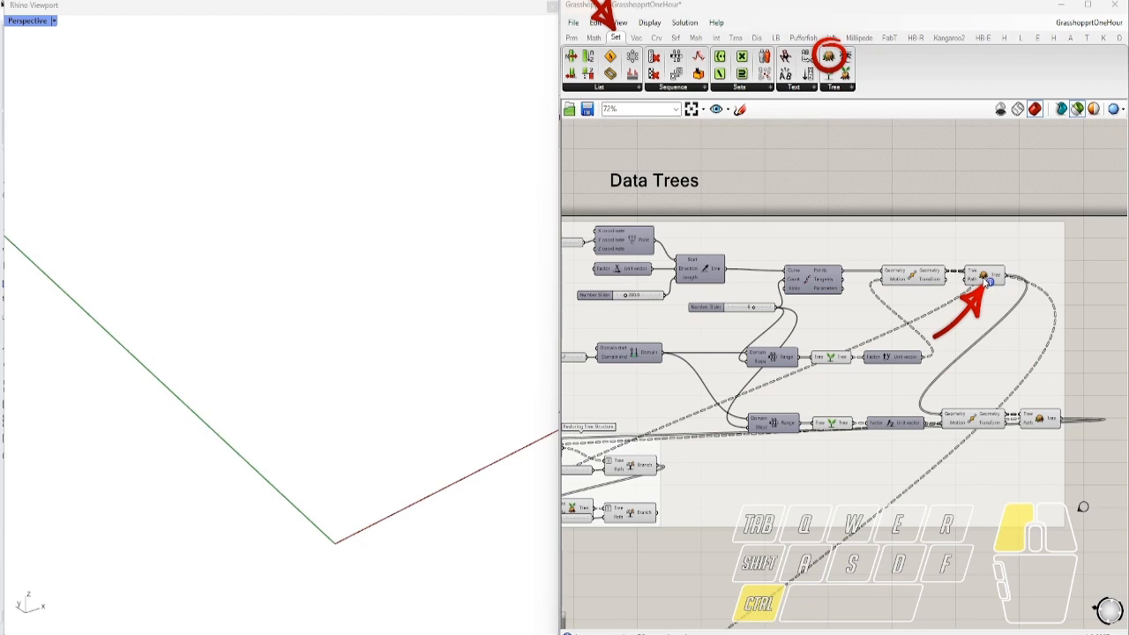
right_click_drag(767, 403, 902, 385)
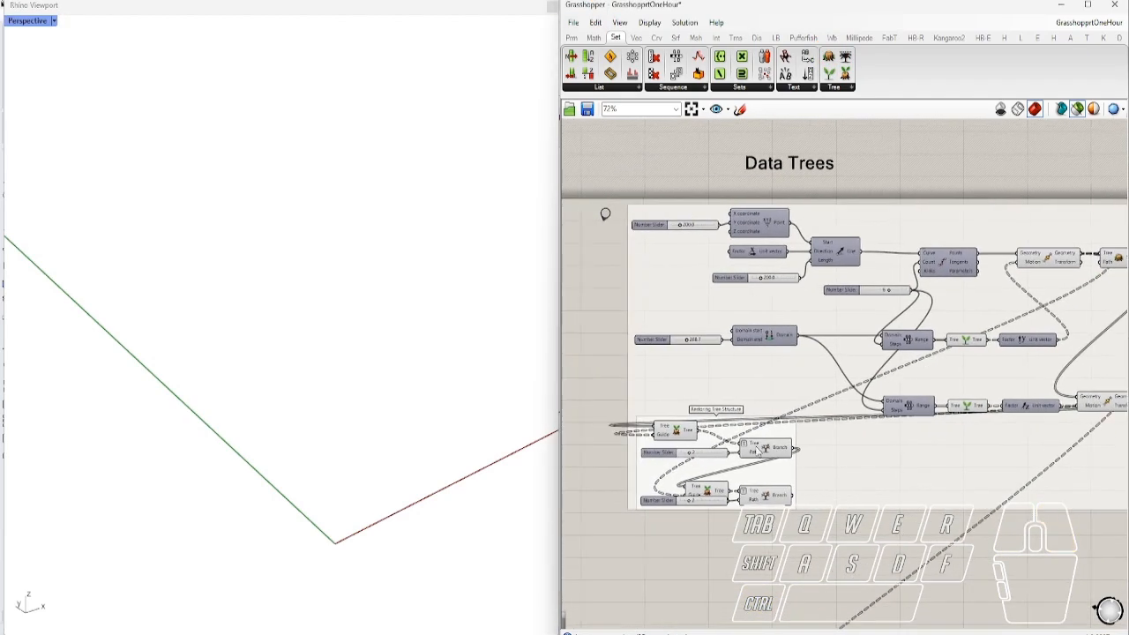
left_click(773, 452)
scroll(702, 453, "up", 4)
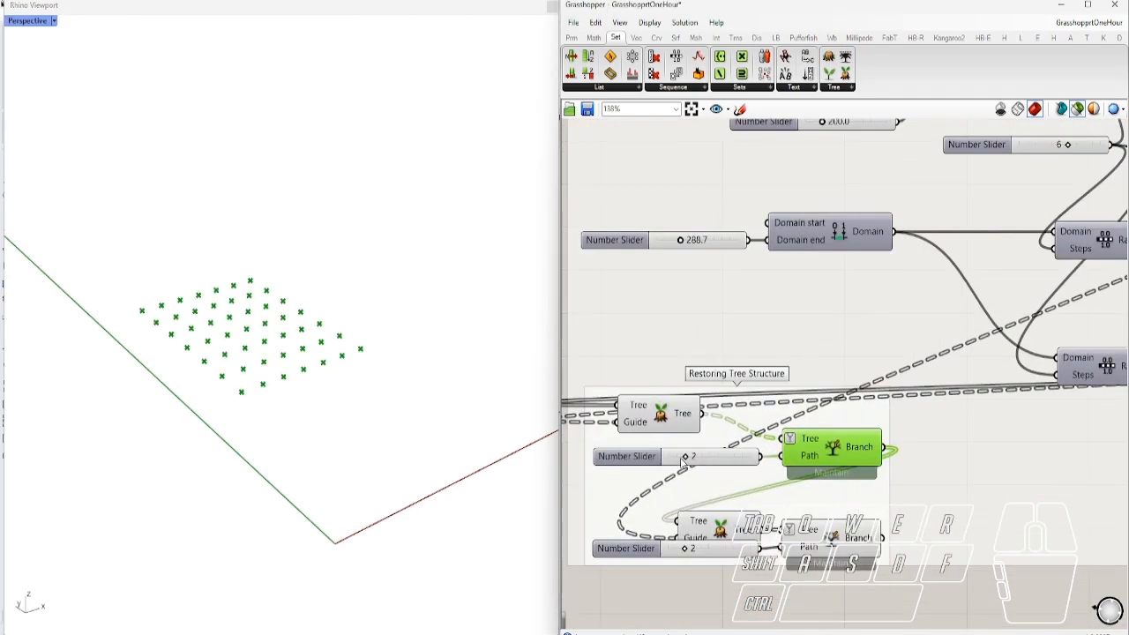
mouse_move(687, 458)
left_mouse_down()
mouse_move(665, 460)
mouse_move(716, 467)
mouse_move(693, 472)
left_mouse_up()
right_click_drag(857, 554, 863, 508)
Preview the lower Tree Branch at another index, locate Unflatten, and bring up component search
left_click(865, 510)
mouse_move(695, 522)
left_mouse_down()
mouse_move(660, 529)
mouse_move(723, 540)
mouse_move(681, 536)
mouse_move(693, 533)
left_mouse_up()
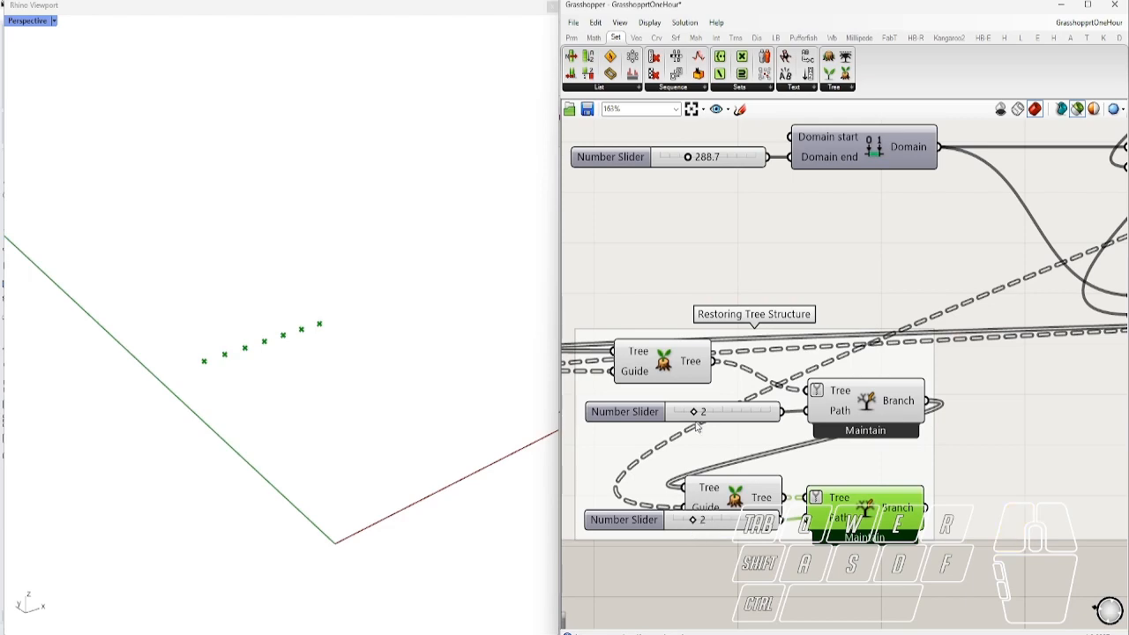
right_click_drag(755, 550, 735, 497)
scroll(728, 397, "down", 1)
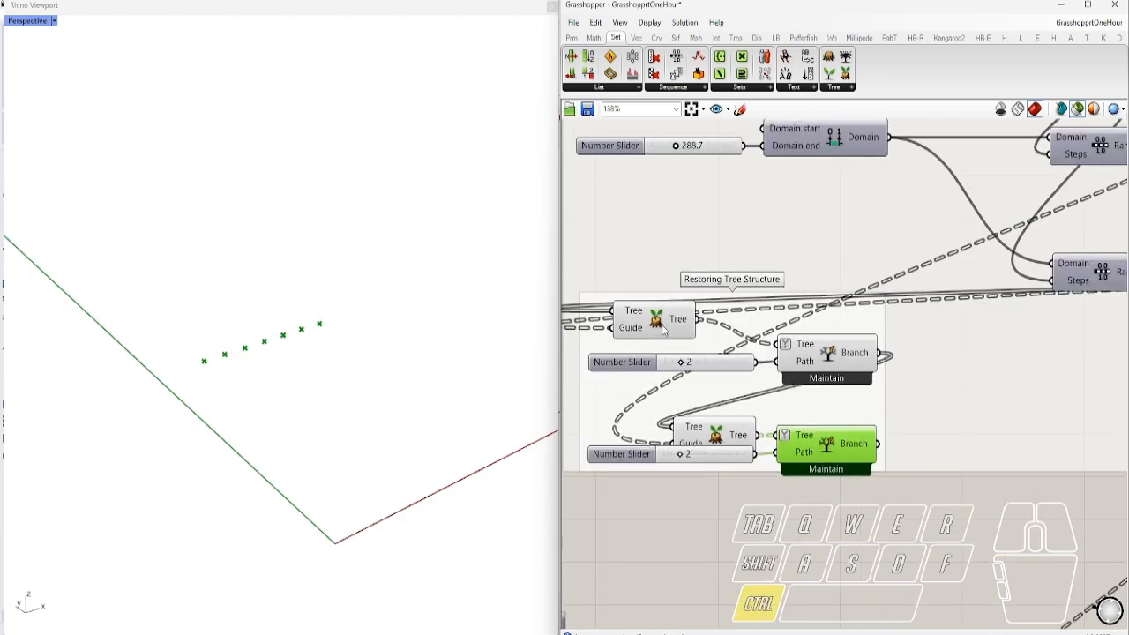
left_click(662, 323, "ctrl+alt")
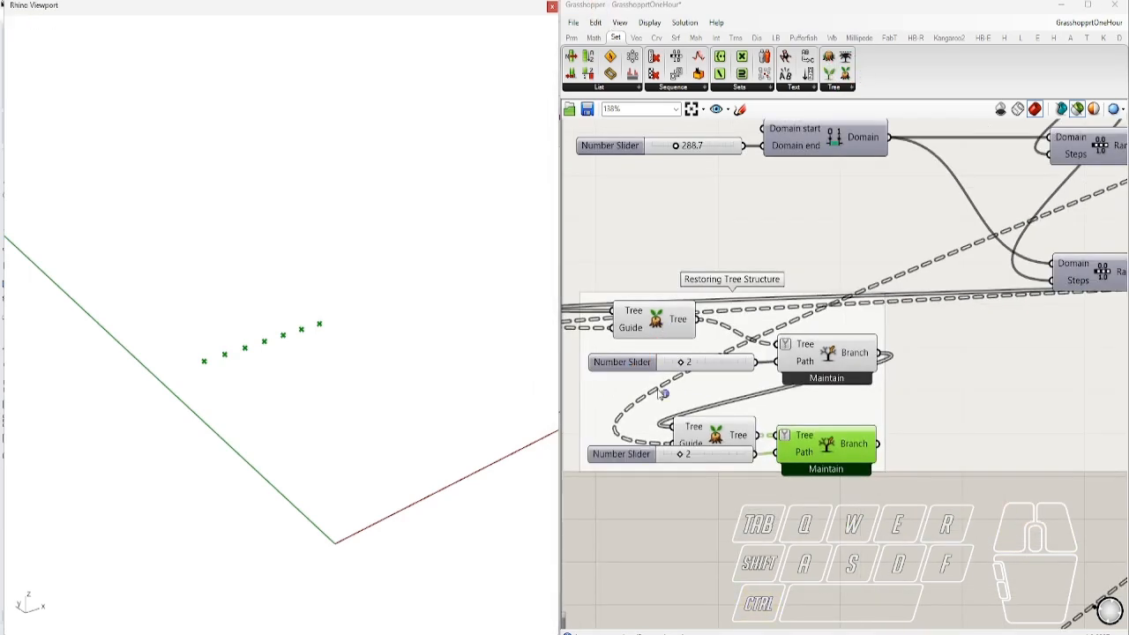
double_click(741, 544)
Place a Data parameter fed by the lower Tree output and wire it into Branch's Path input
type("flip")
left_click(721, 500)
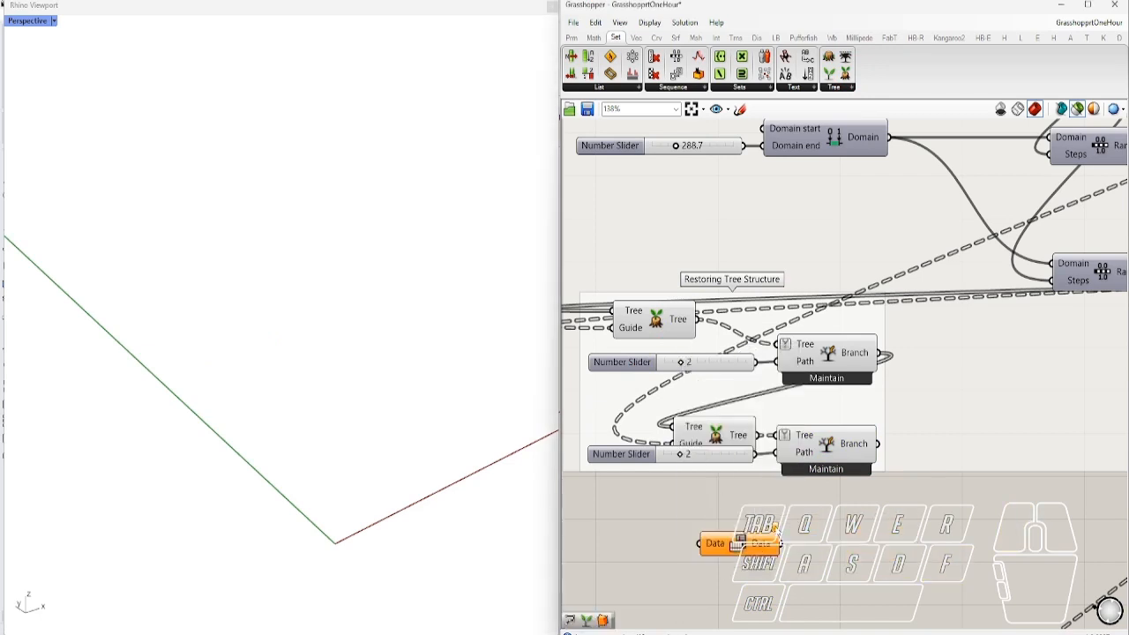
left_click_drag(757, 435, 730, 527)
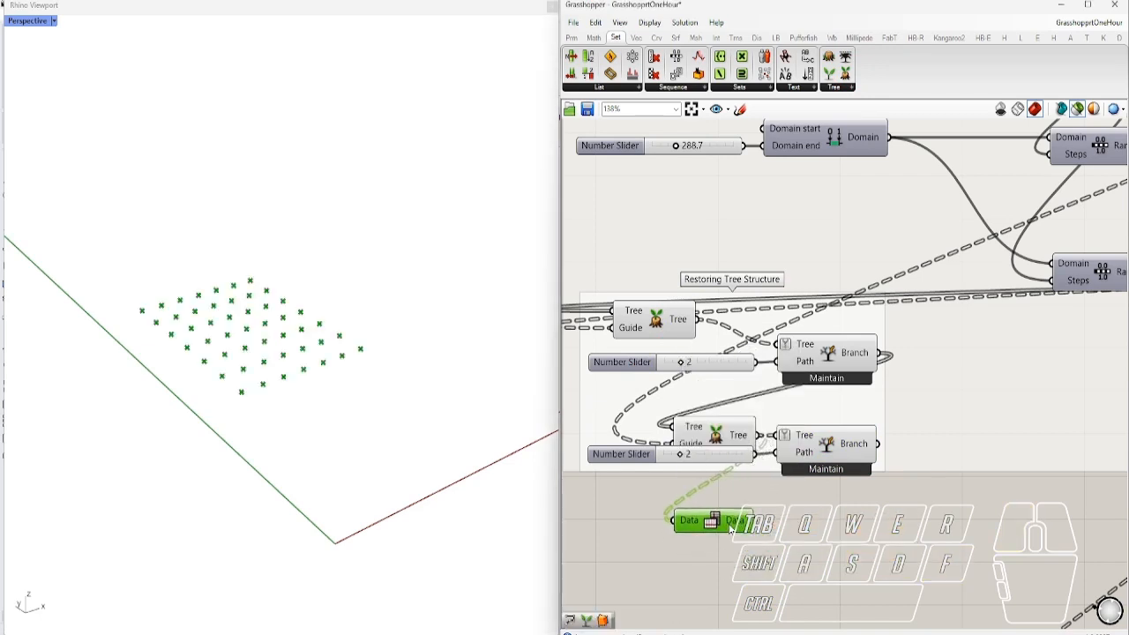
left_click(824, 445)
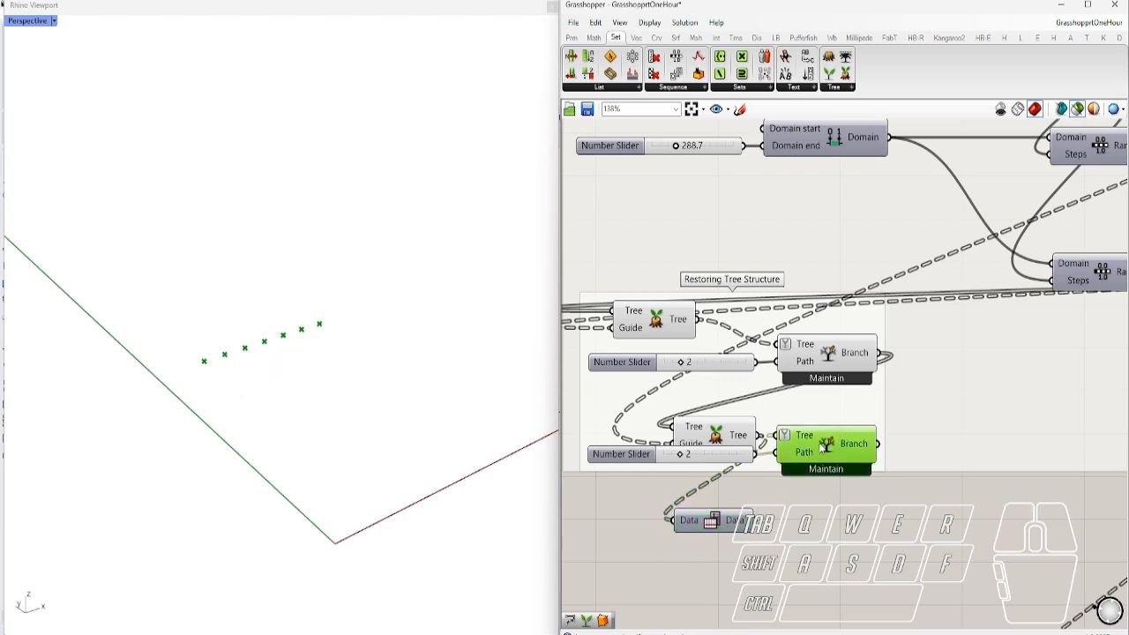
left_click_drag(747, 520, 780, 452)
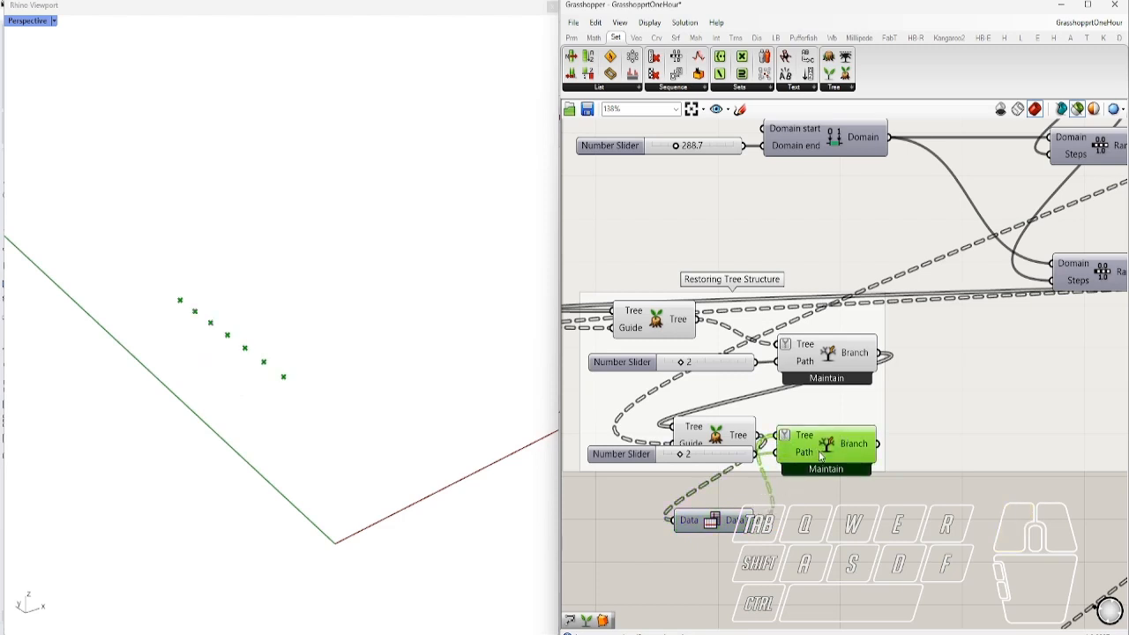
Set the lower and upper Tree Branch sliders to 0, comparing the point previews
mouse_move(690, 464)
left_mouse_down()
mouse_move(678, 465)
mouse_move(711, 465)
mouse_move(675, 470)
mouse_move(690, 473)
left_mouse_up()
scroll(743, 486, "down", 2)
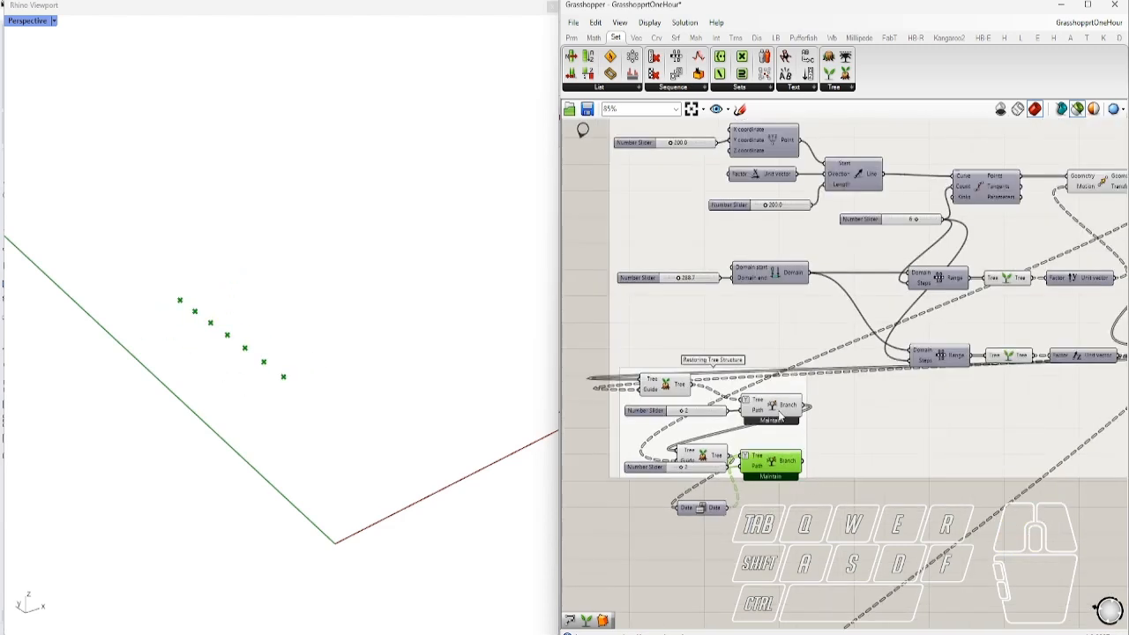
left_click_drag(681, 411, 682, 411)
left_click(772, 464)
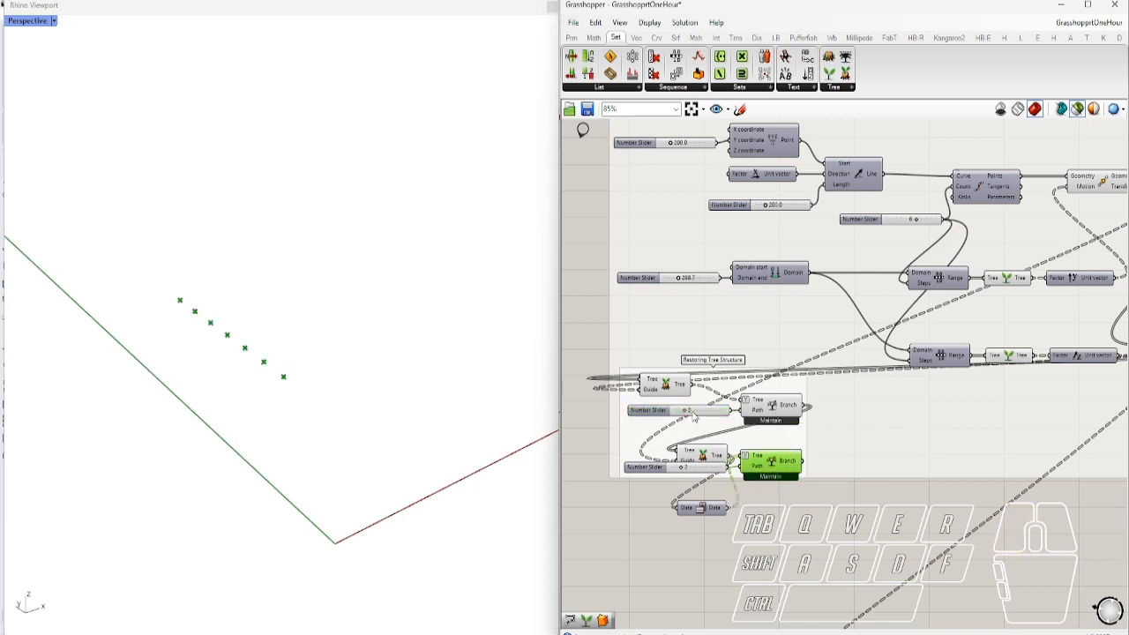
left_click_drag(686, 412, 697, 418)
Feed Branch from the neighbouring Tree output instead and clear the preview
left_click_drag(731, 456, 744, 457)
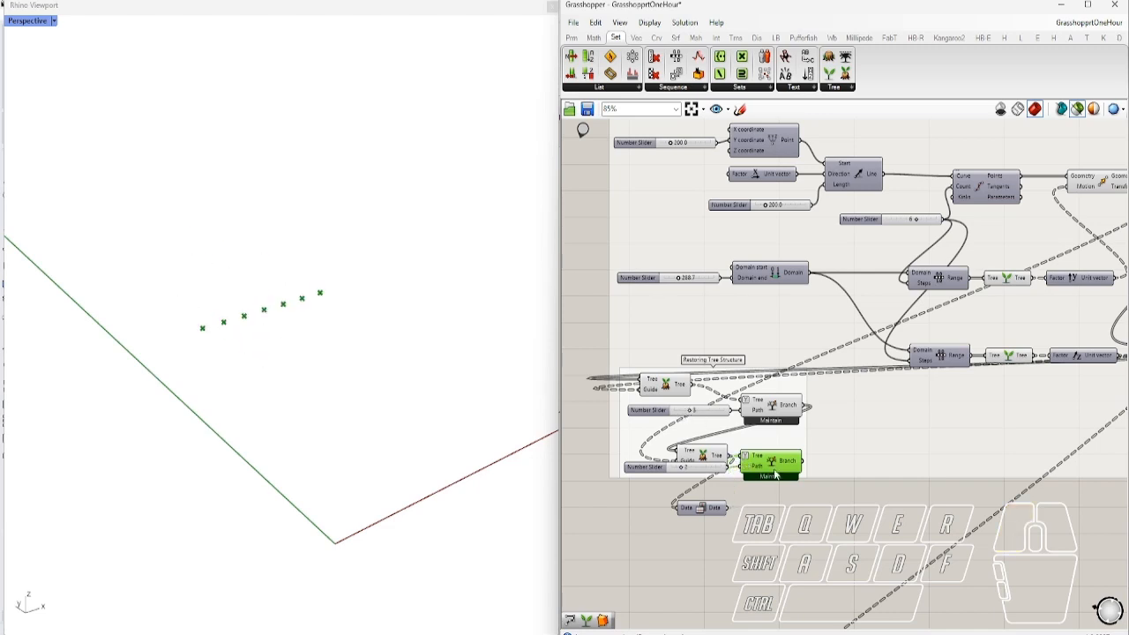
left_click(782, 519)
right_click_drag(844, 435, 741, 457)
scroll(739, 455, "down", 3)
scroll(970, 471, "up", 1)
right_click_drag(996, 481, 1028, 477)
scroll(953, 385, "up", 1)
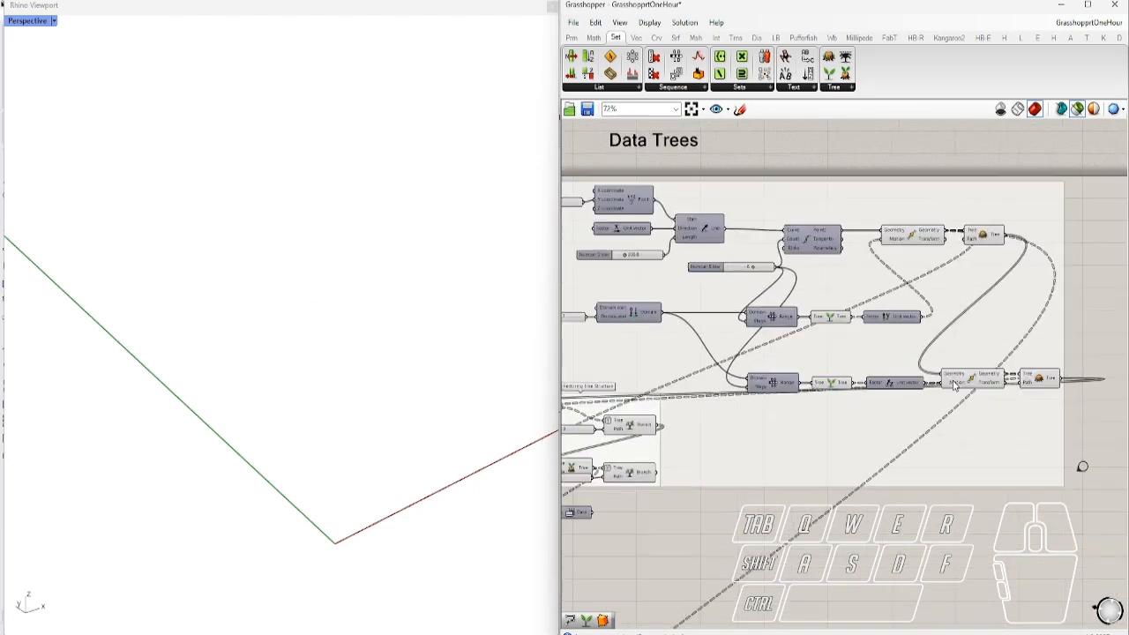
Preview the upper transformed point grid and the lower transform's point cube in Rhino
right_click_drag(815, 339, 887, 359)
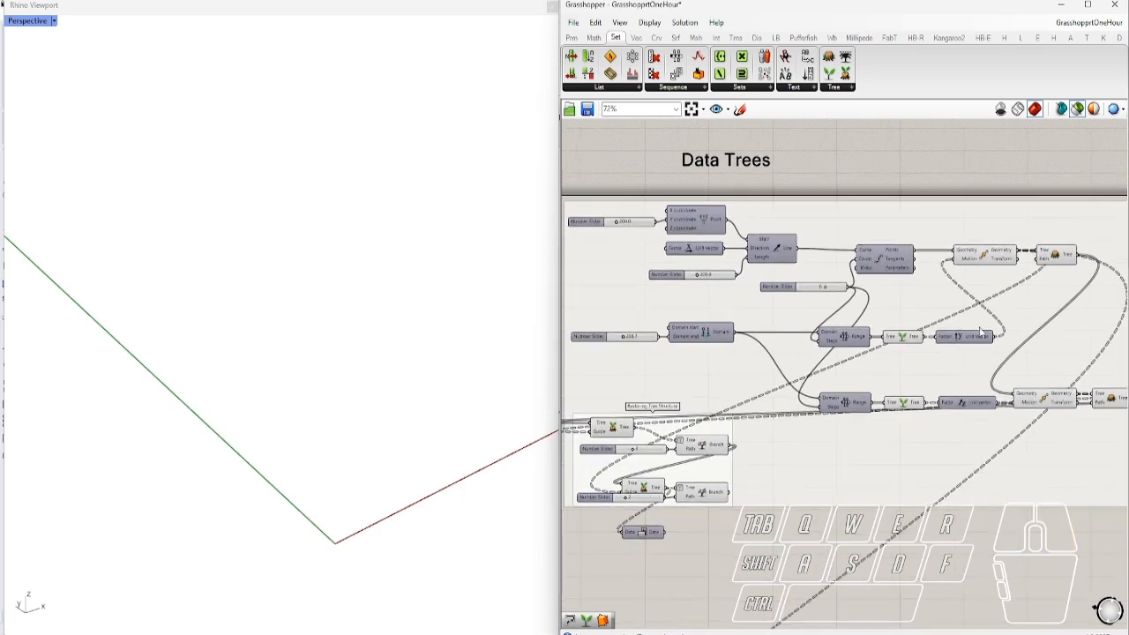
right_click_drag(983, 348, 910, 339)
left_click(914, 252)
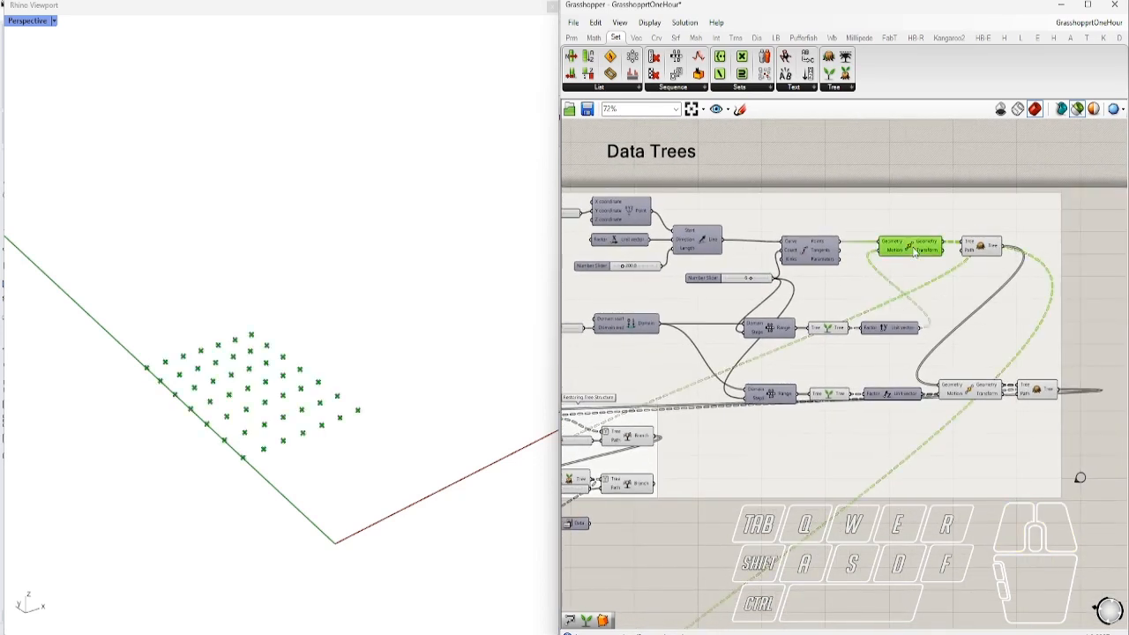
left_click(978, 393)
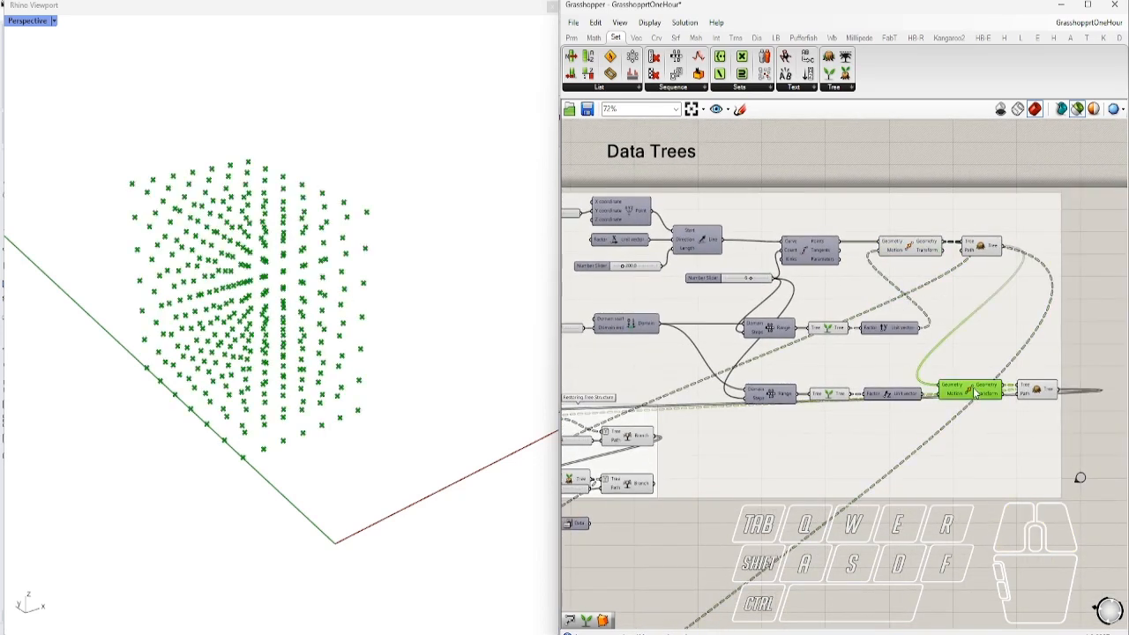
Preview each Tree Branch's single branch of points, then jump to the surface-segments demo
right_click_drag(775, 444, 859, 431)
left_click(713, 425)
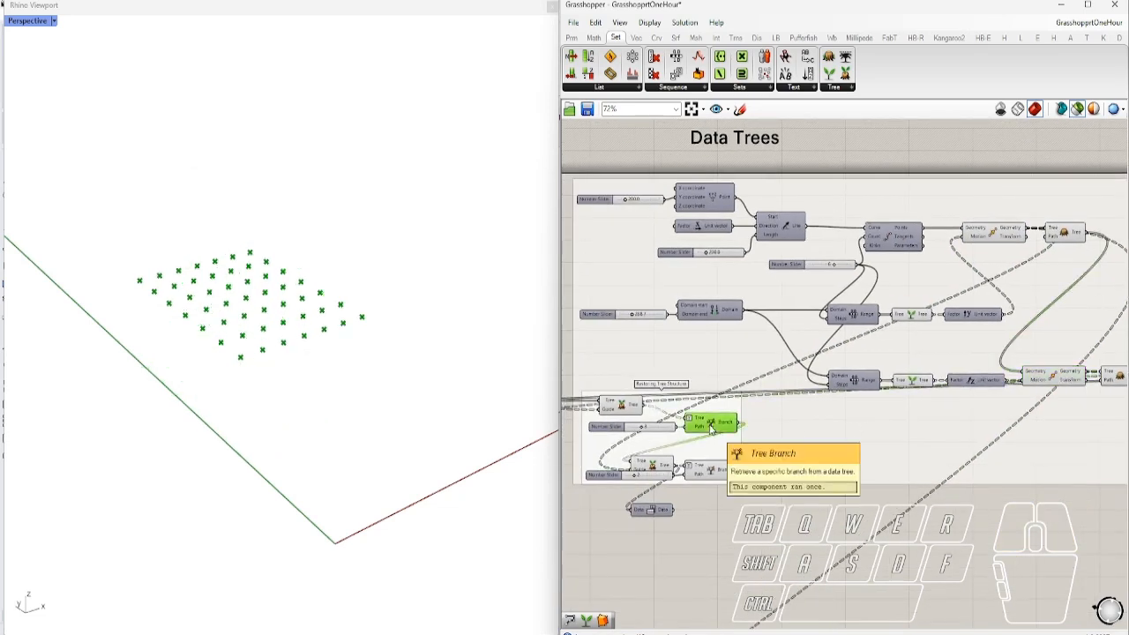
left_click(710, 471)
right_click_drag(895, 479, 749, 442)
double_click(1007, 427)
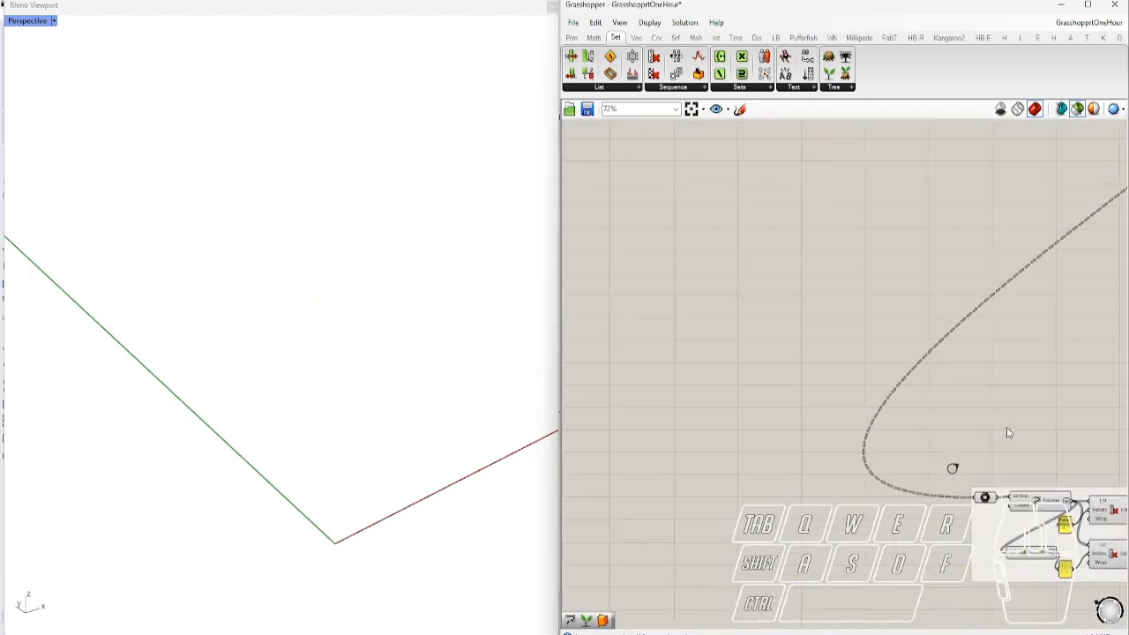
Preview the Polyline lines in Rhino and locate the Cull Index component's source
mouse_move(1017, 470)
right_mouse_down()
mouse_move(711, 407)
mouse_move(626, 406)
right_mouse_up()
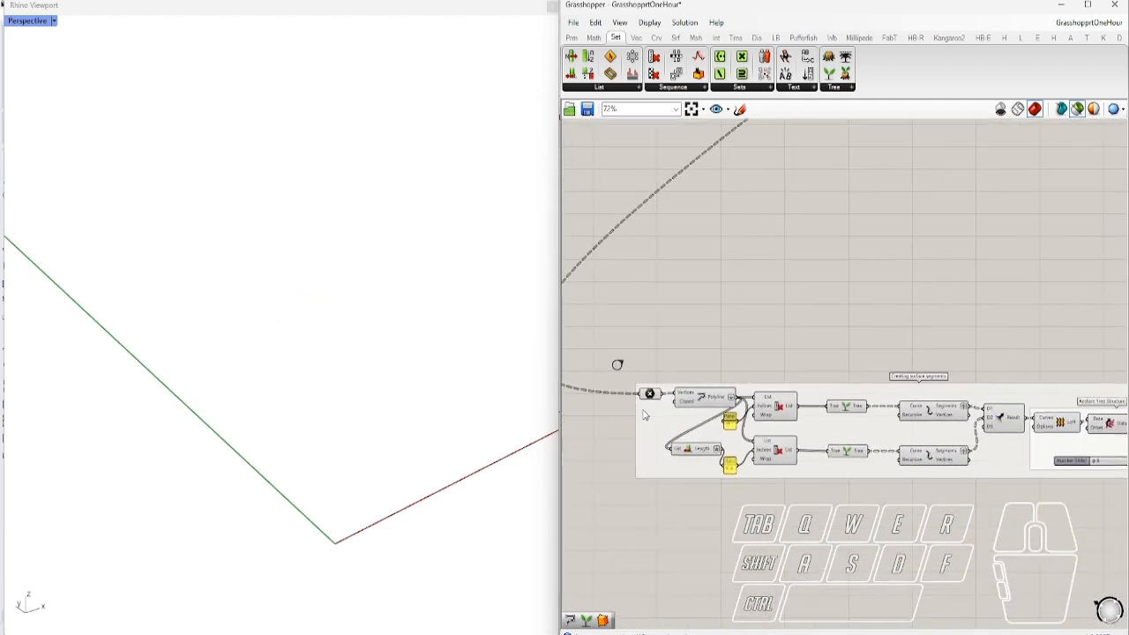
left_click(714, 400)
right_click_drag(763, 457, 716, 455)
scroll(692, 412, "down", 1)
scroll(699, 406, "up", 1)
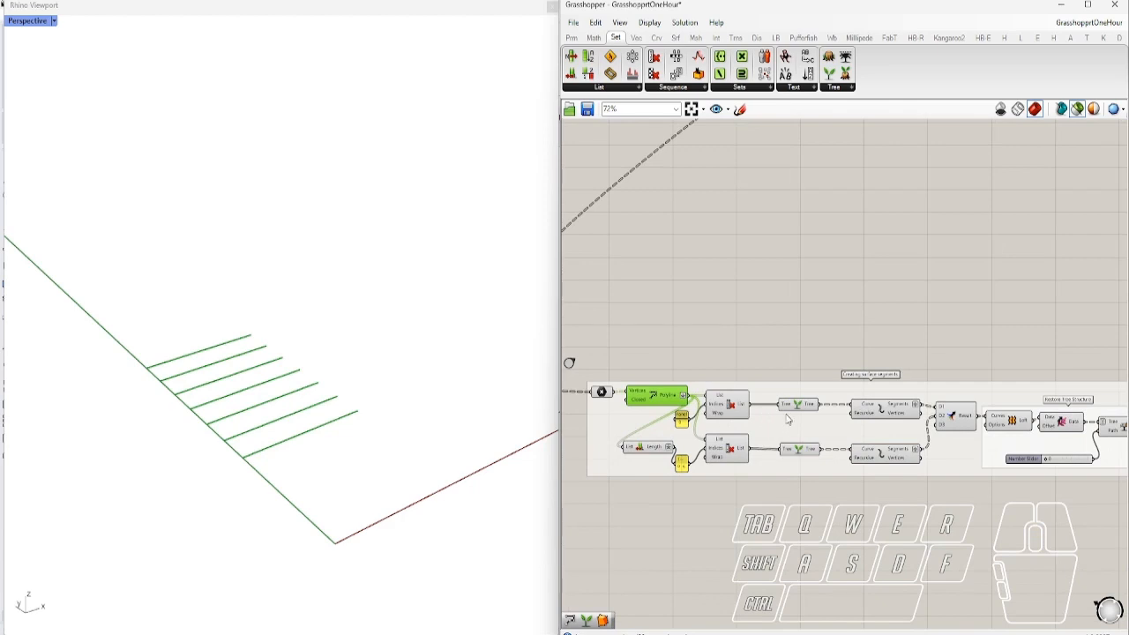
key("ctrl")
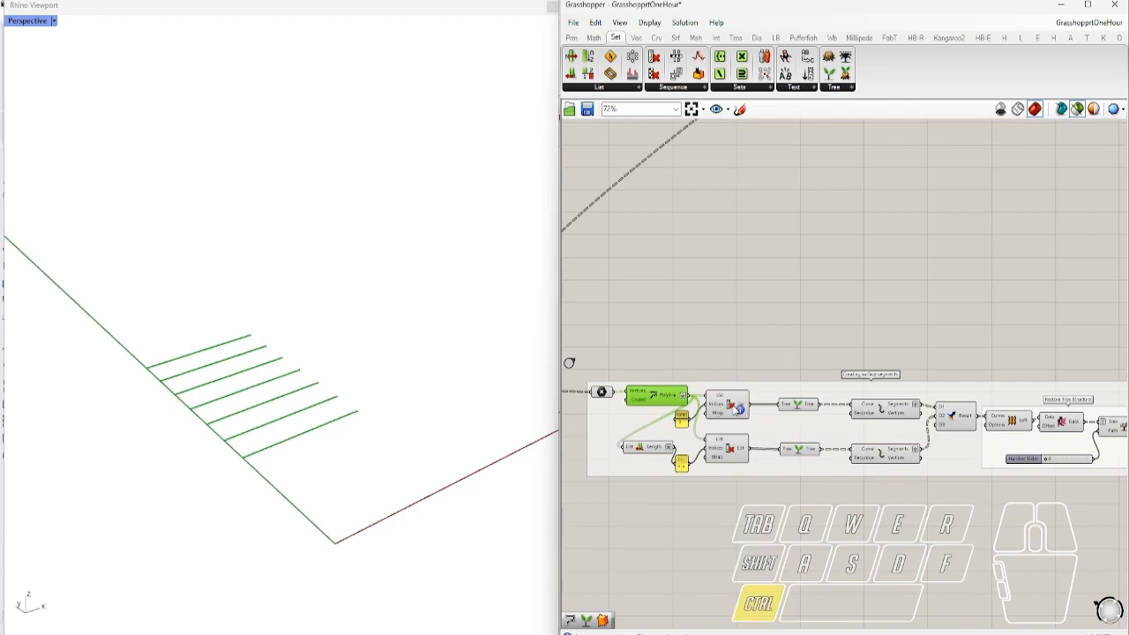
scroll(847, 384, "up", 3)
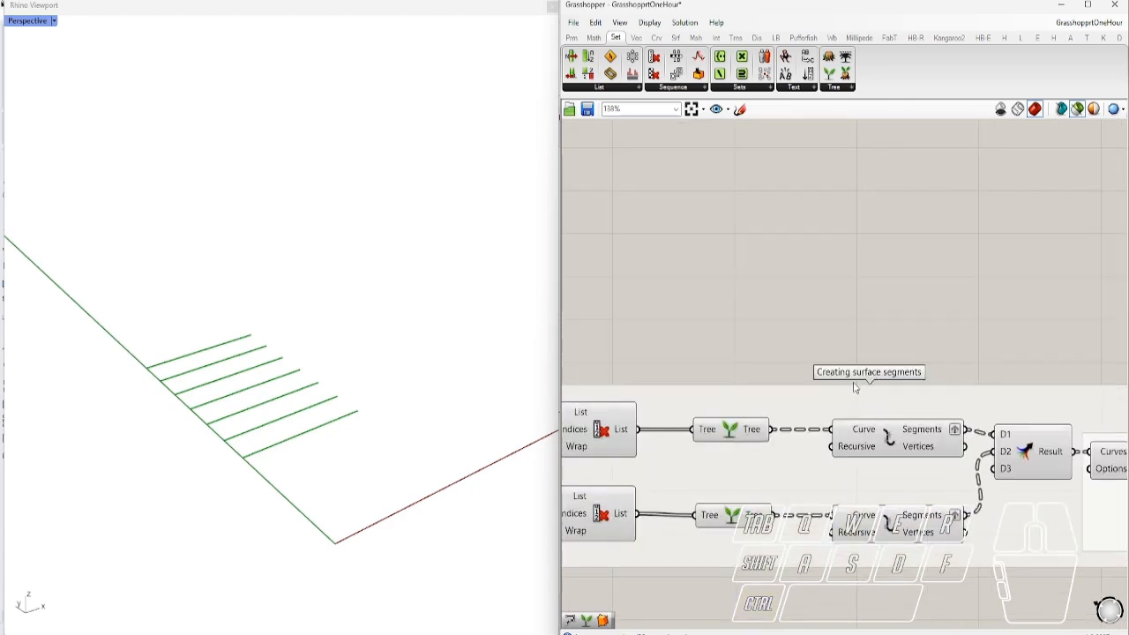
scroll(880, 391, "down", 2)
left_click(677, 425, "ctrl+alt")
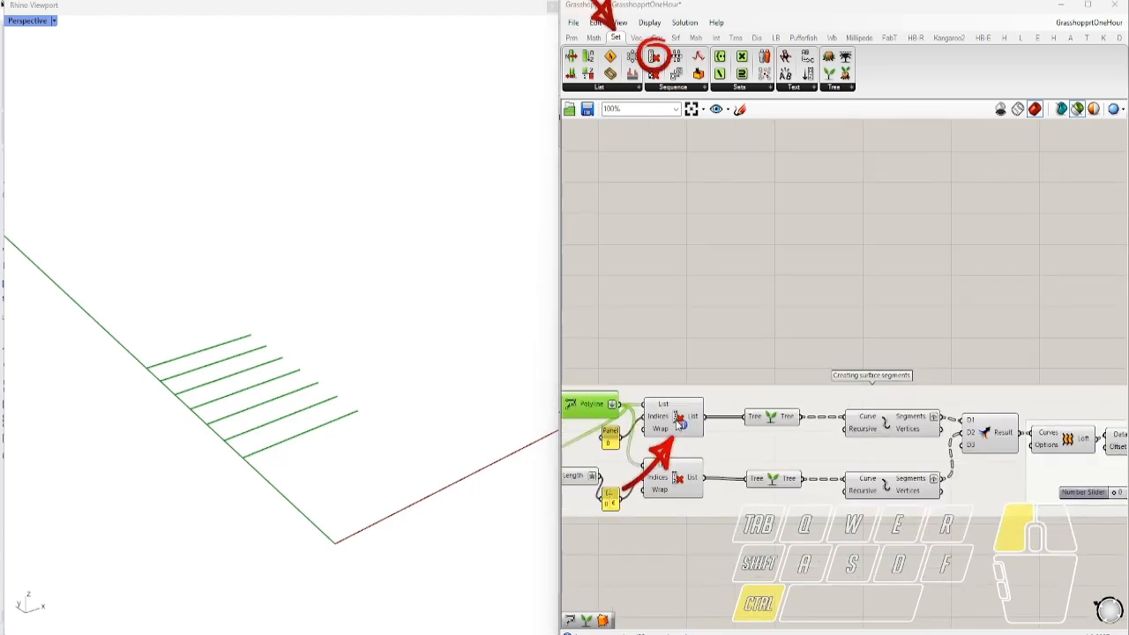
Preview the upper and lower Cull Index and Explode results in turn
left_click(677, 421)
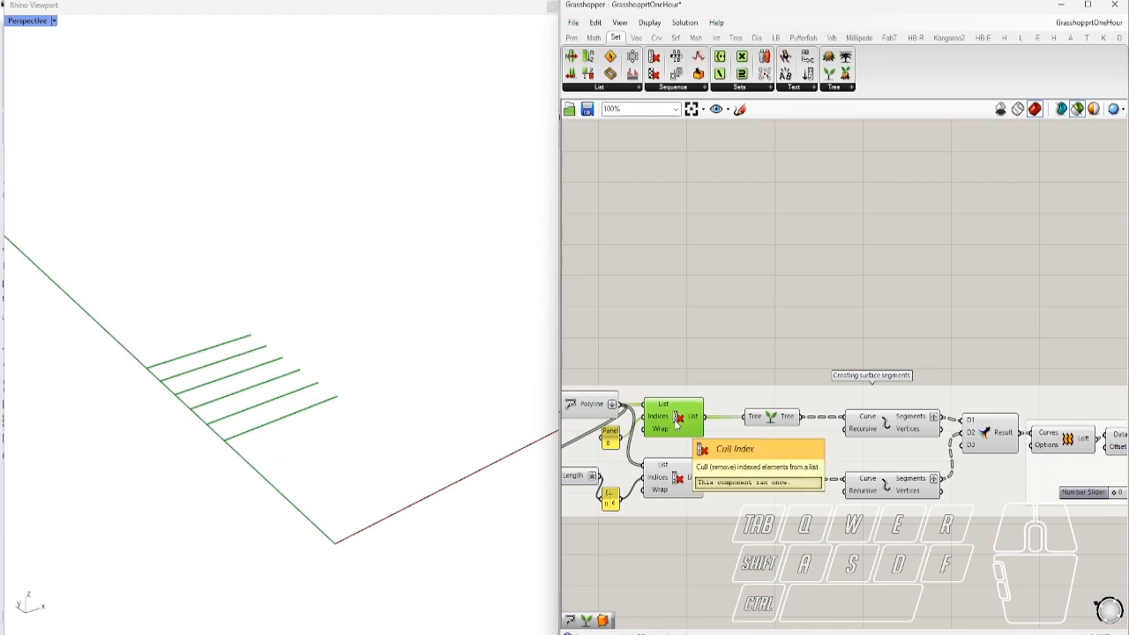
left_click(677, 481)
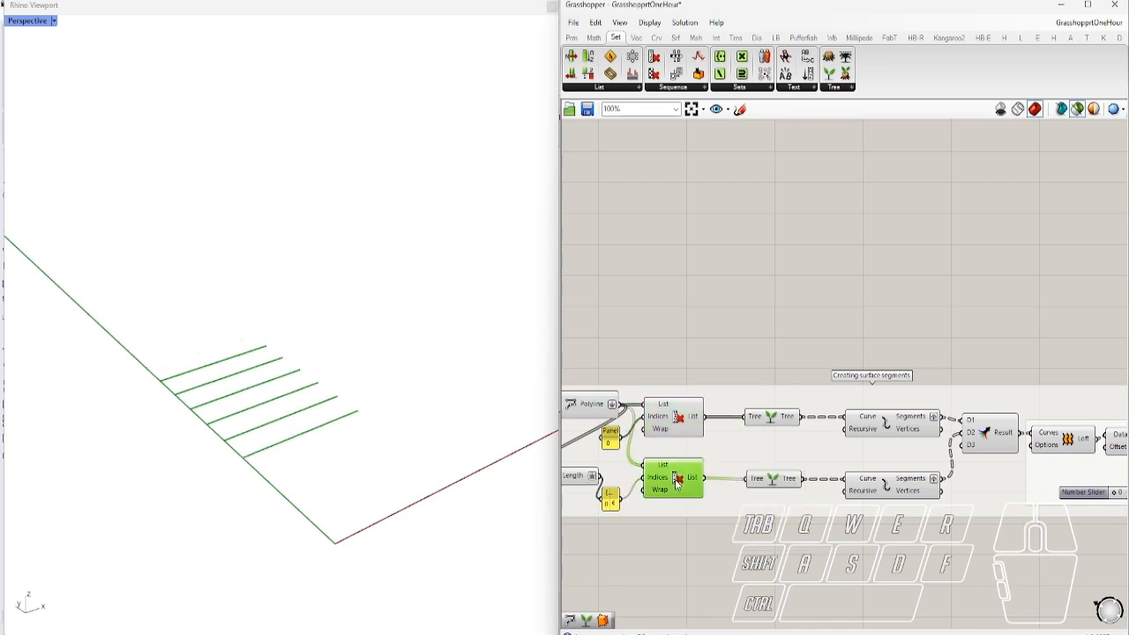
left_click(888, 432)
left_click(887, 485)
right_click_drag(887, 485, 714, 465)
Preview the woven data, the lofted grid surface, then single strips with the slider back at 0
scroll(669, 443, "up", 4)
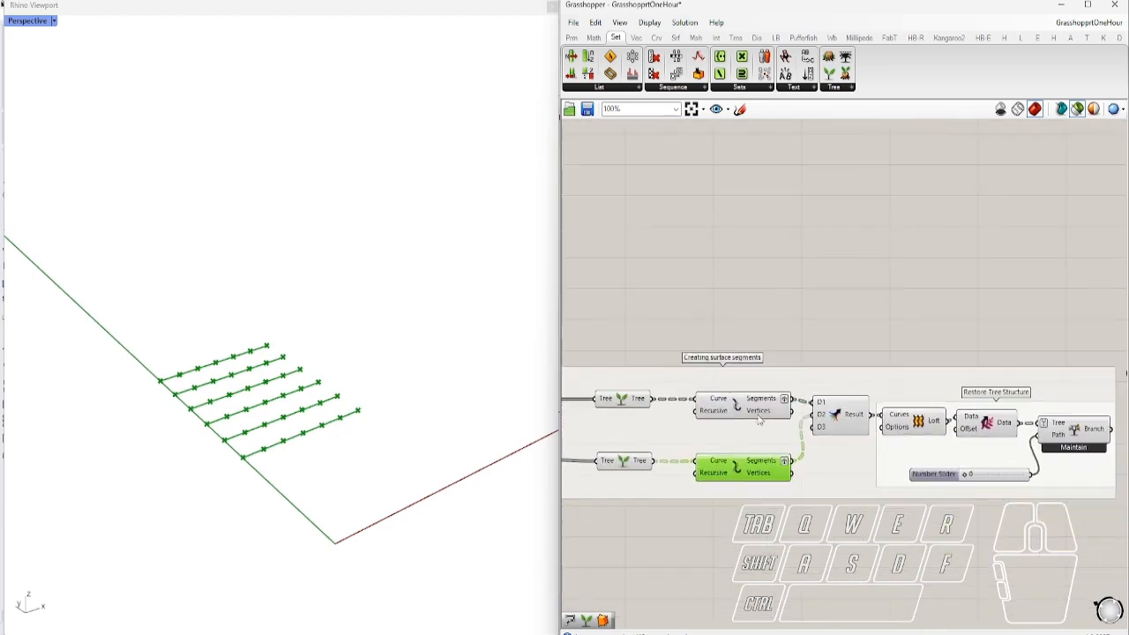
right_click_drag(667, 448, 776, 442)
right_click_drag(946, 504, 652, 488)
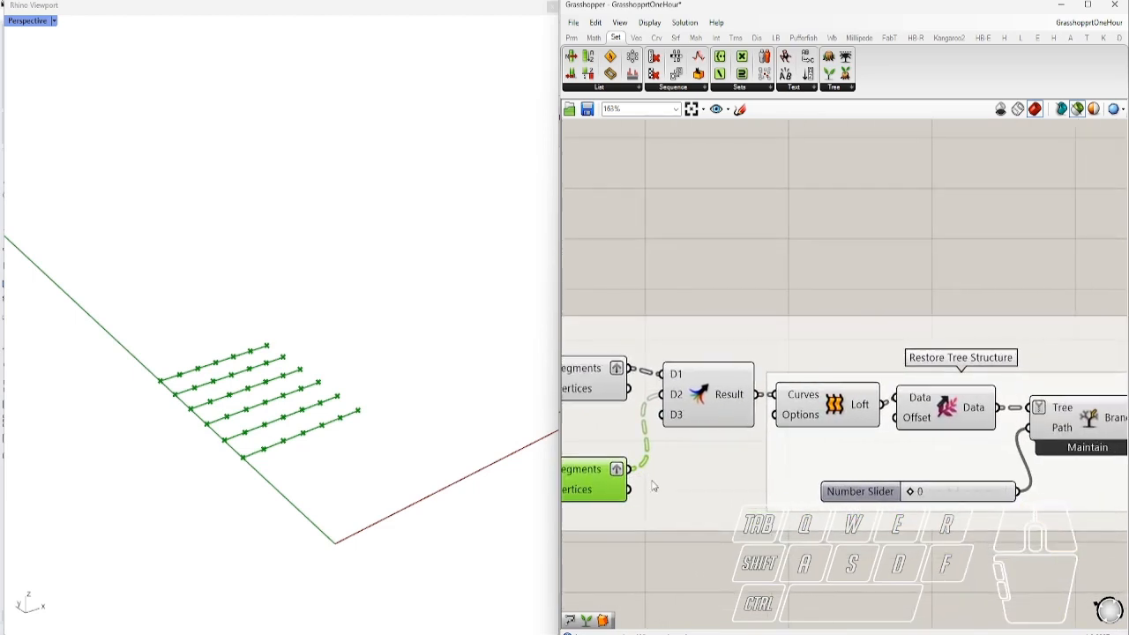
left_click(722, 404)
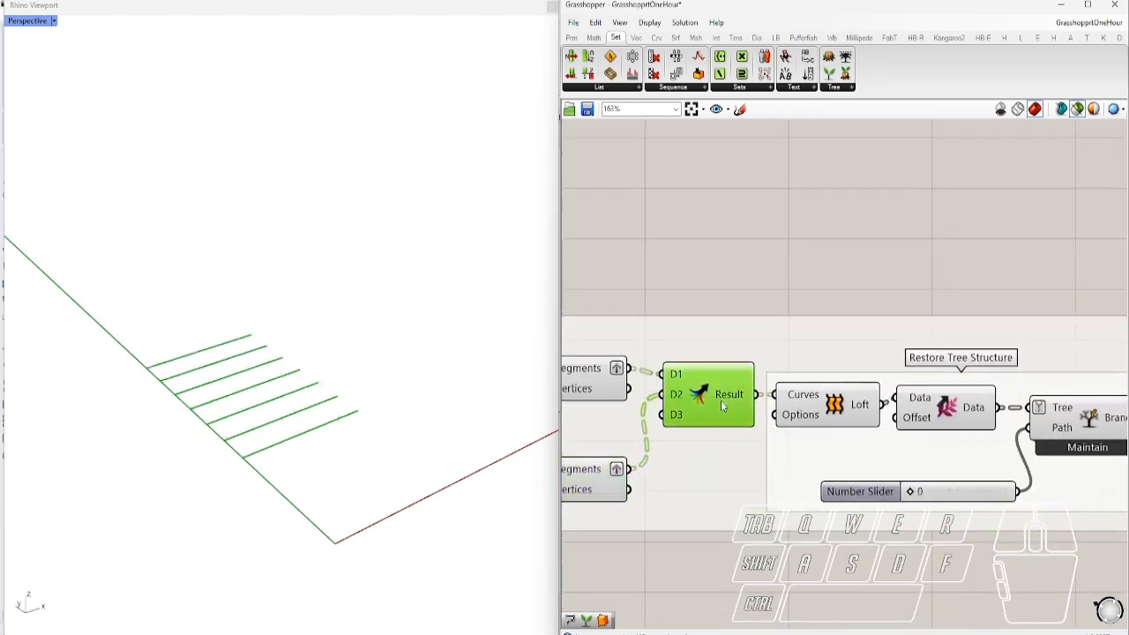
left_click(831, 411)
right_click_drag(902, 415, 781, 406)
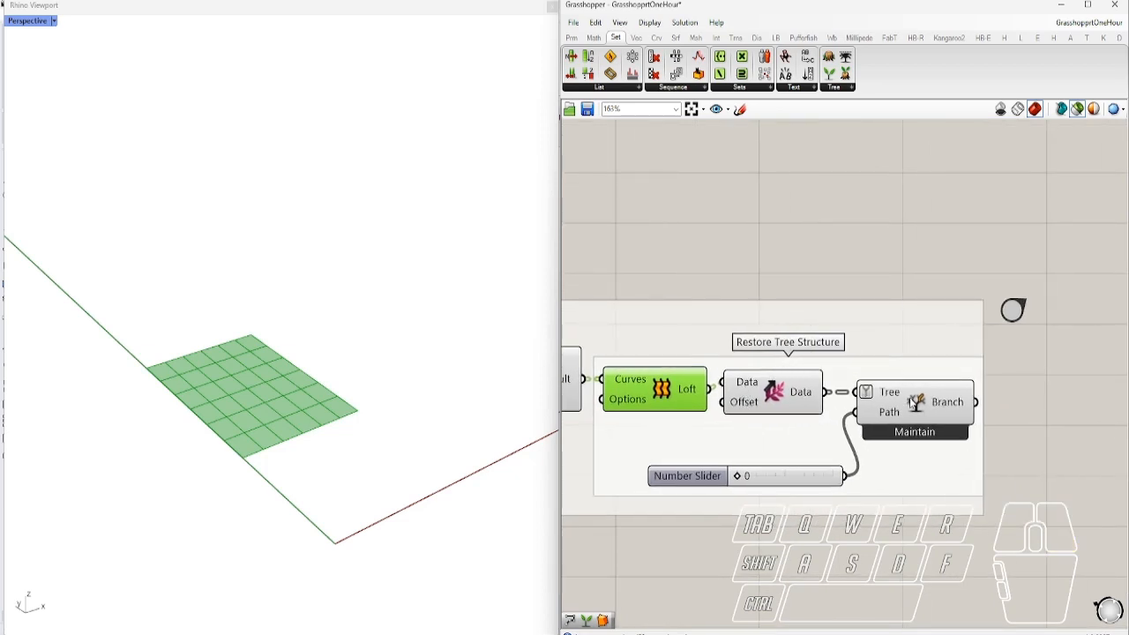
left_click(914, 403)
mouse_move(740, 475)
left_mouse_down()
mouse_move(786, 483)
mouse_move(730, 494)
left_mouse_up()
Add a Flip between Shift Data and Tree Branch, and set the branch slider to 2
double_click(773, 527)
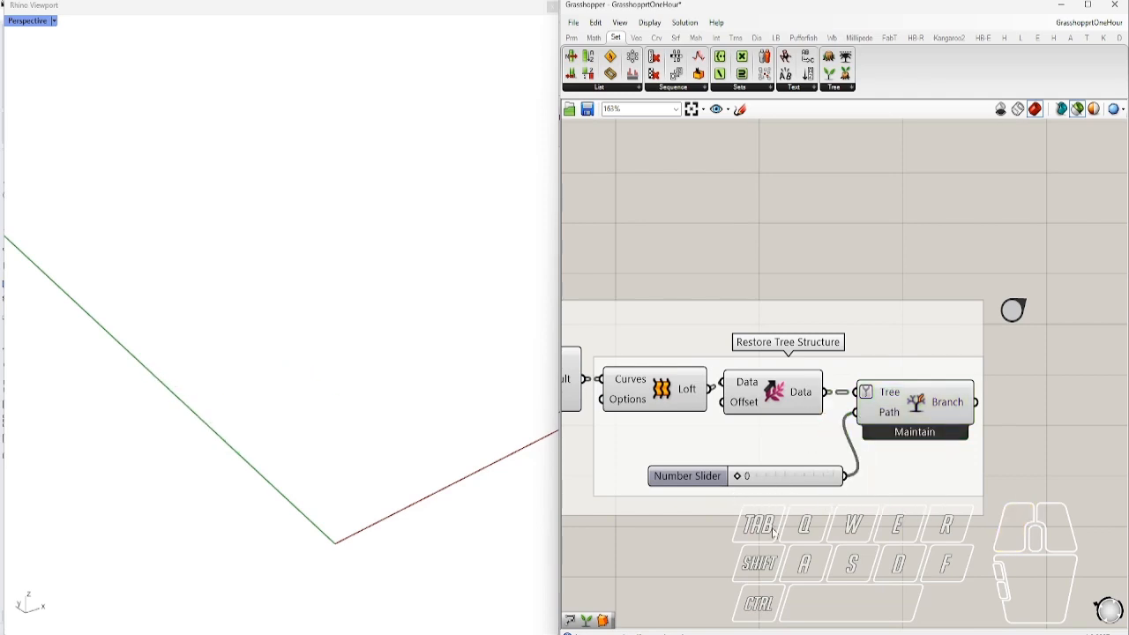
type("flip")
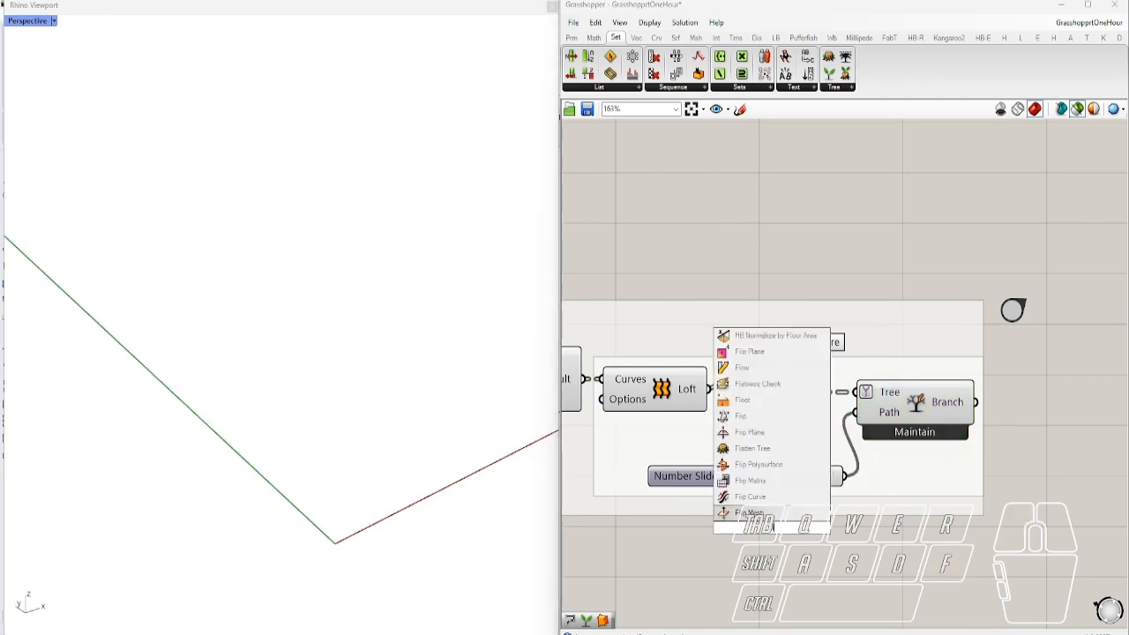
left_click(745, 513)
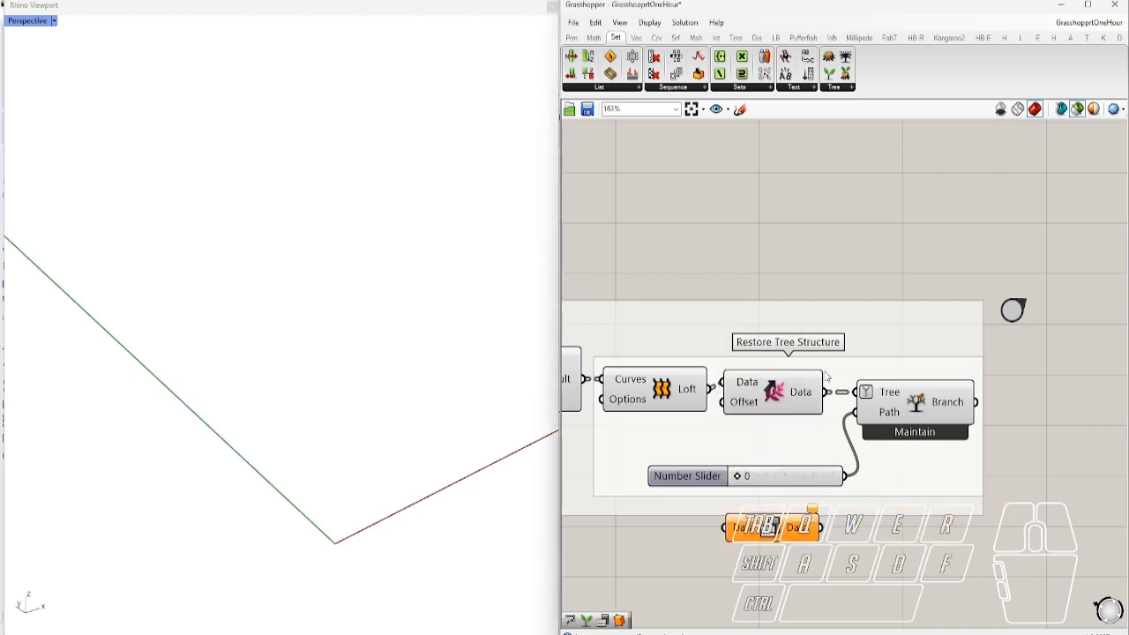
left_click_drag(826, 392, 738, 527)
left_click_drag(821, 528, 855, 393)
mouse_move(737, 484)
left_mouse_down()
mouse_move(790, 476)
mouse_move(756, 477)
left_mouse_up()
Re-preview the upper and lower Explode segments and the lofted surface, then clear the preview
left_click(947, 360)
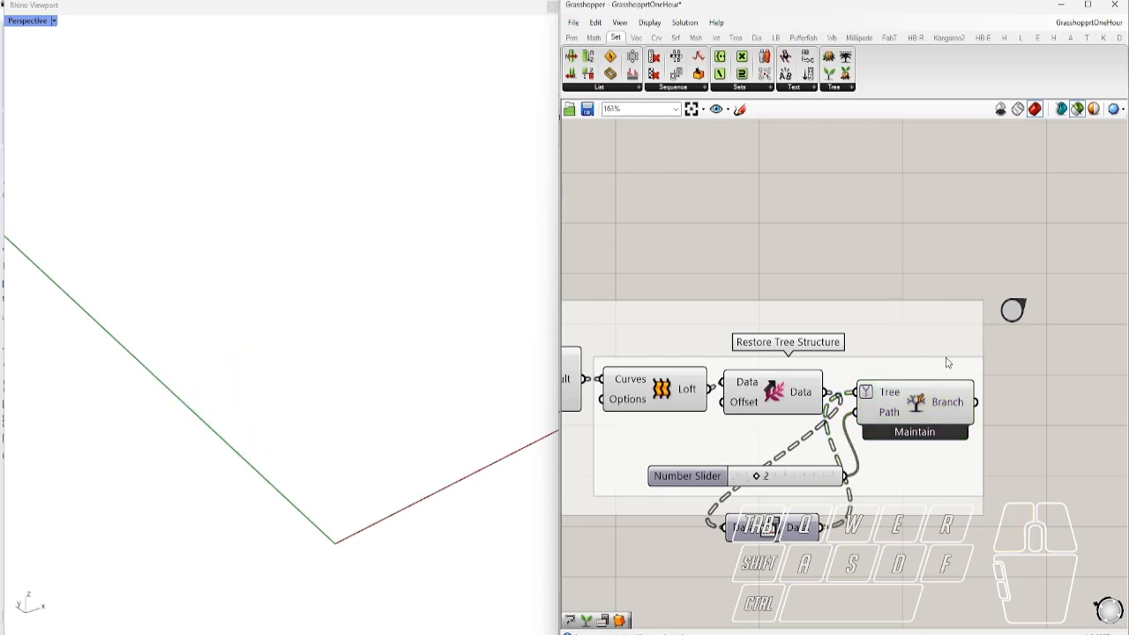
scroll(944, 396, "down", 4)
right_click_drag(665, 389, 835, 385)
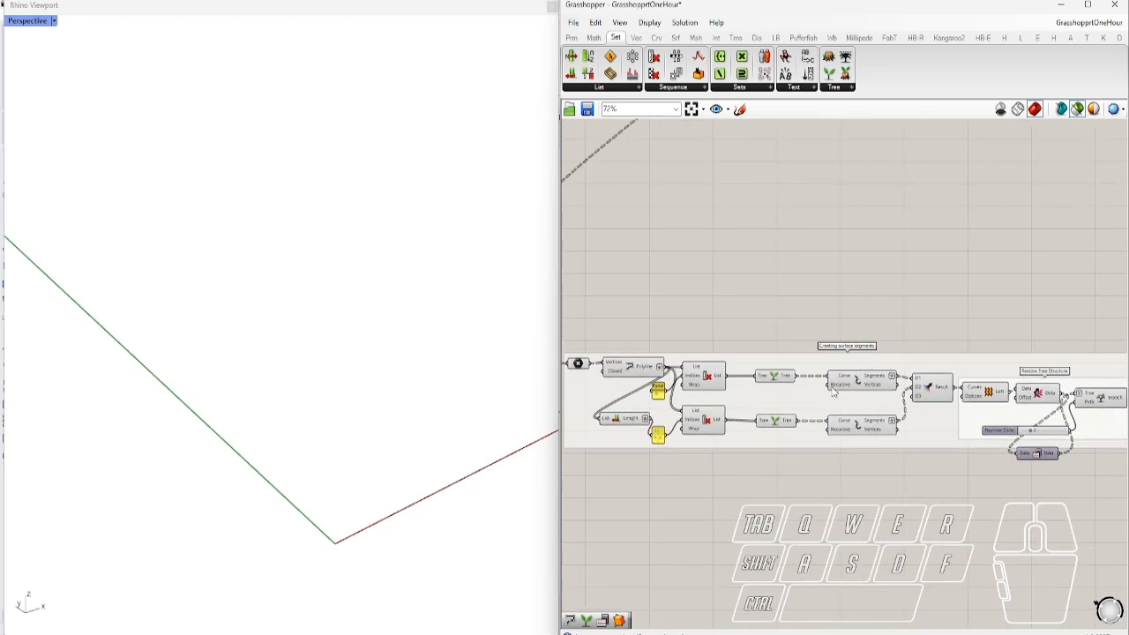
scroll(894, 389, "up", 3)
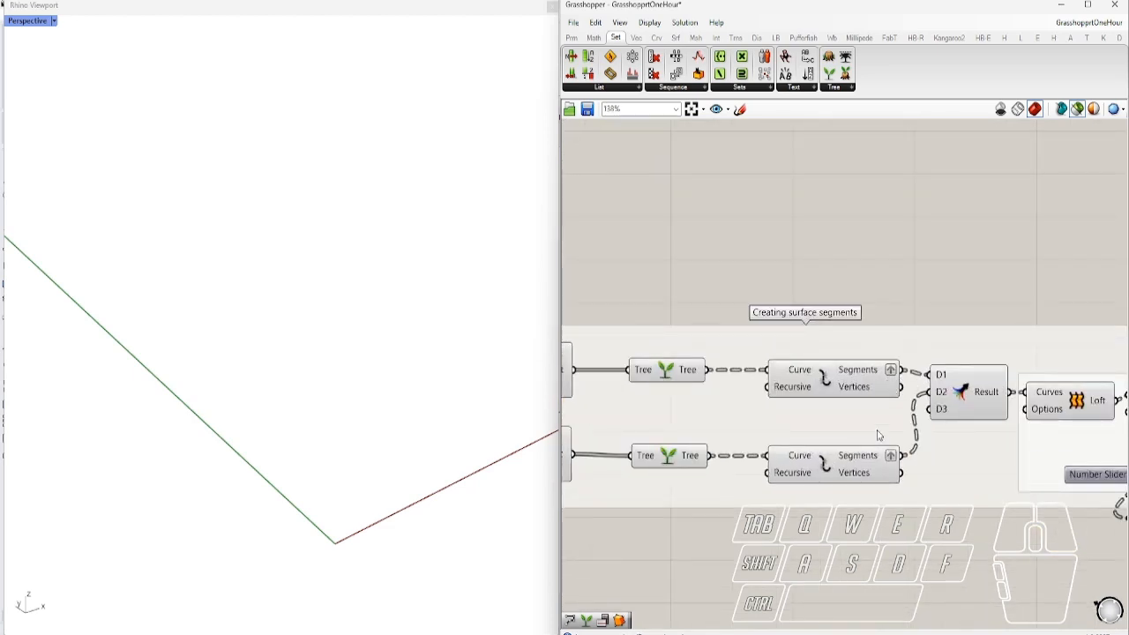
left_click(858, 392)
left_click(841, 465)
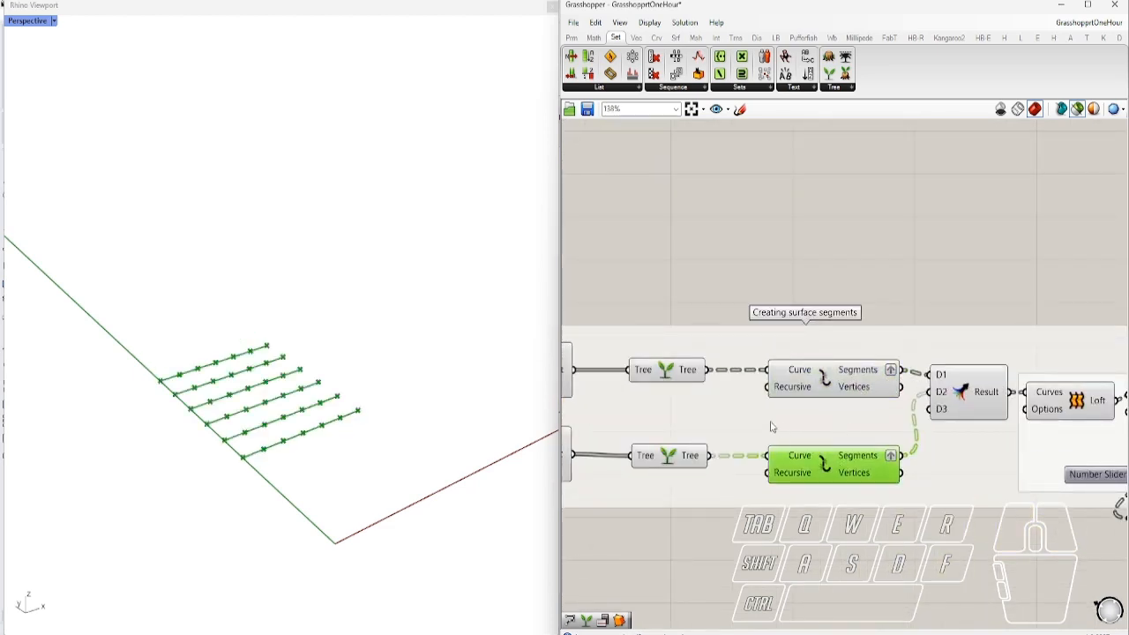
scroll(775, 429, "down", 2)
left_click(949, 415)
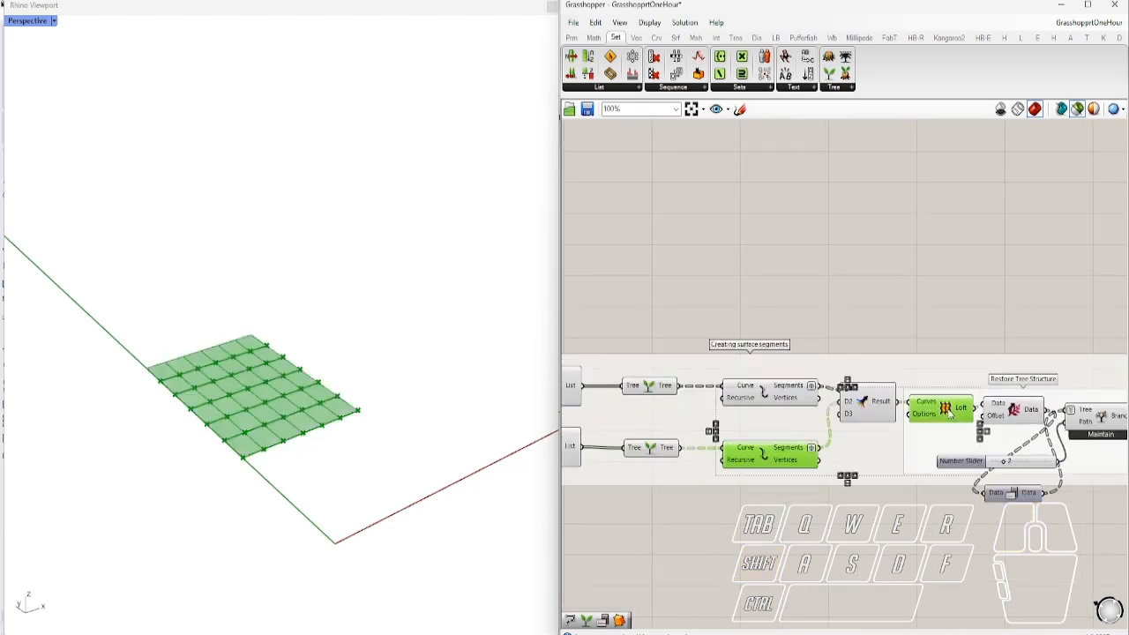
left_click(902, 322)
scroll(912, 349, "down", 3)
Jump to the Vector Operations demo and frame its components
right_click_drag(1059, 377, 975, 394)
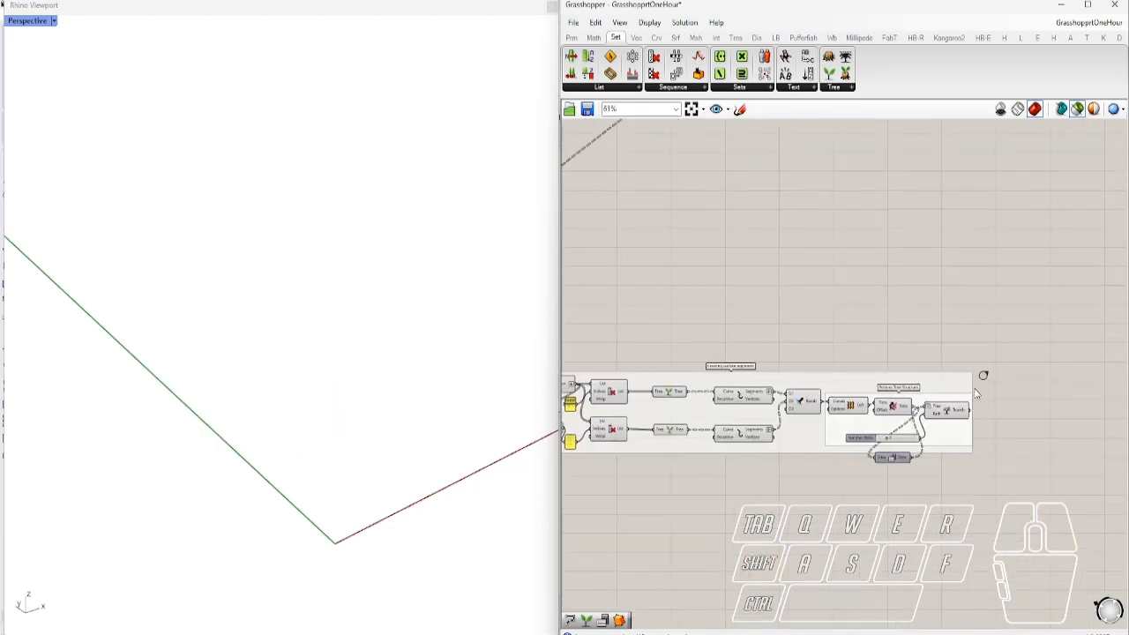
scroll(979, 383, "up", 3)
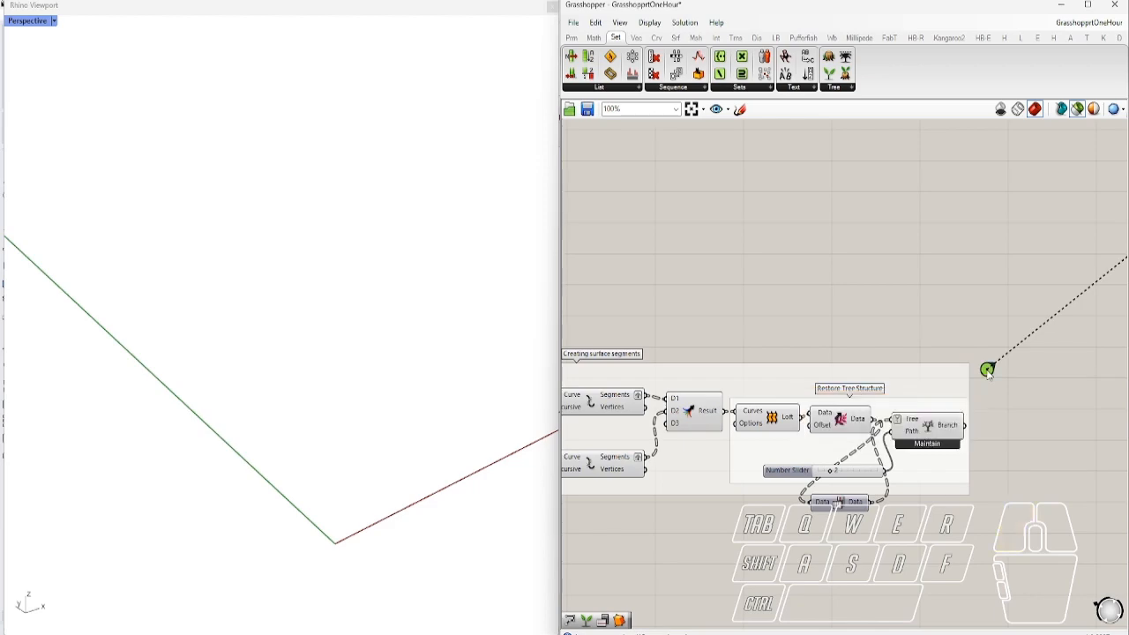
left_click(987, 371)
right_click_drag(1003, 380, 599, 279)
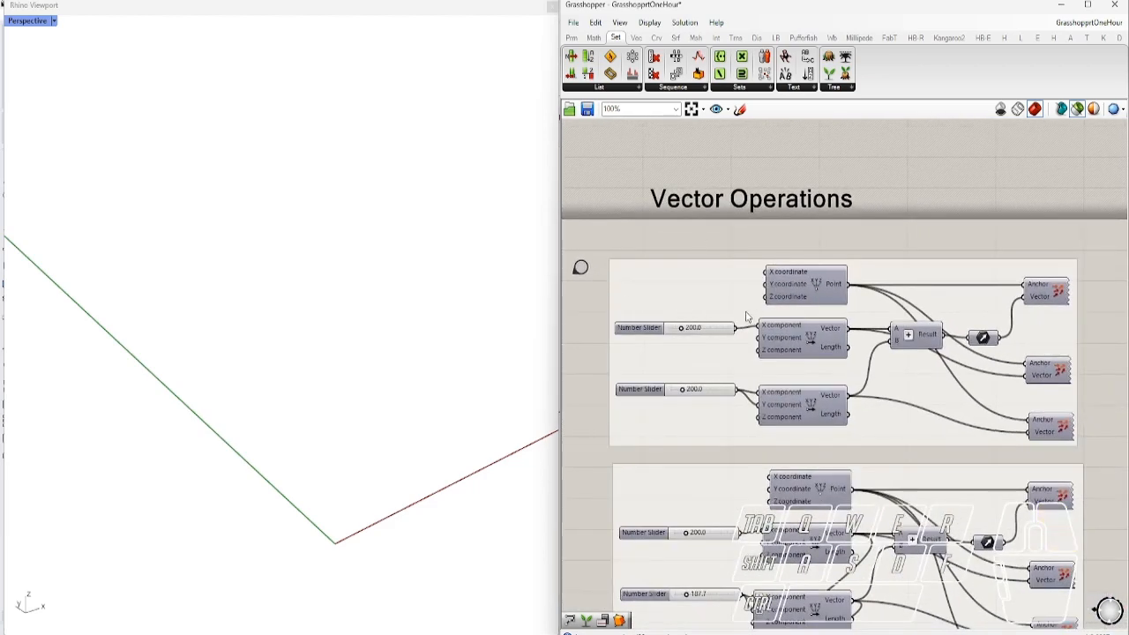
Zoom in and reveal Vector XYZ's location in the Vec tab's Vector panel
scroll(747, 318, "up", 3)
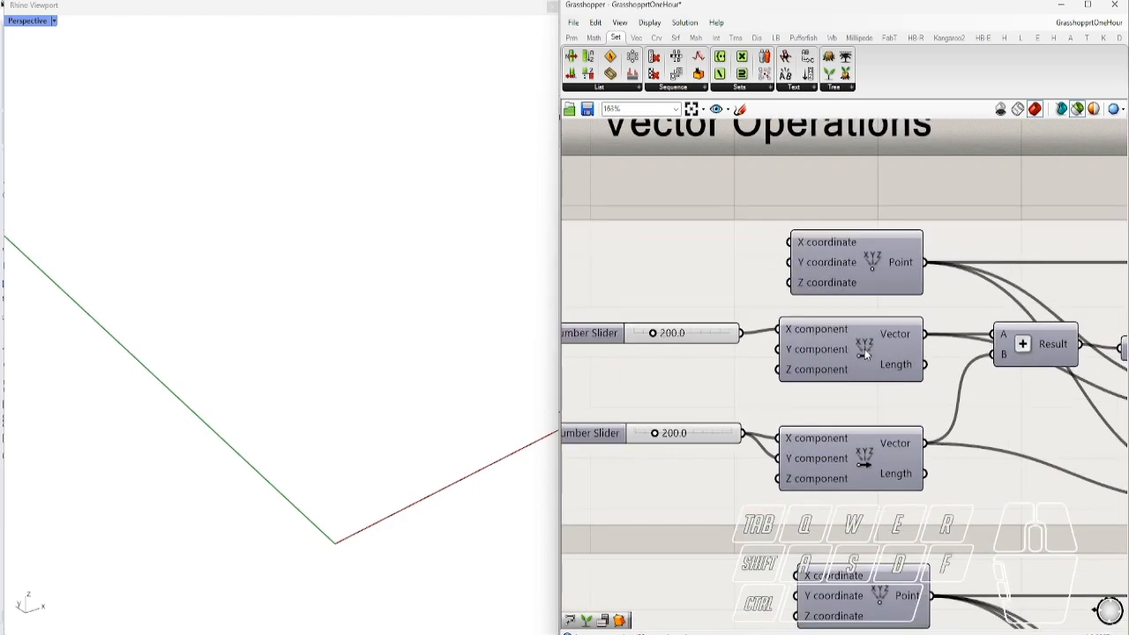
scroll(865, 349, "up", 4)
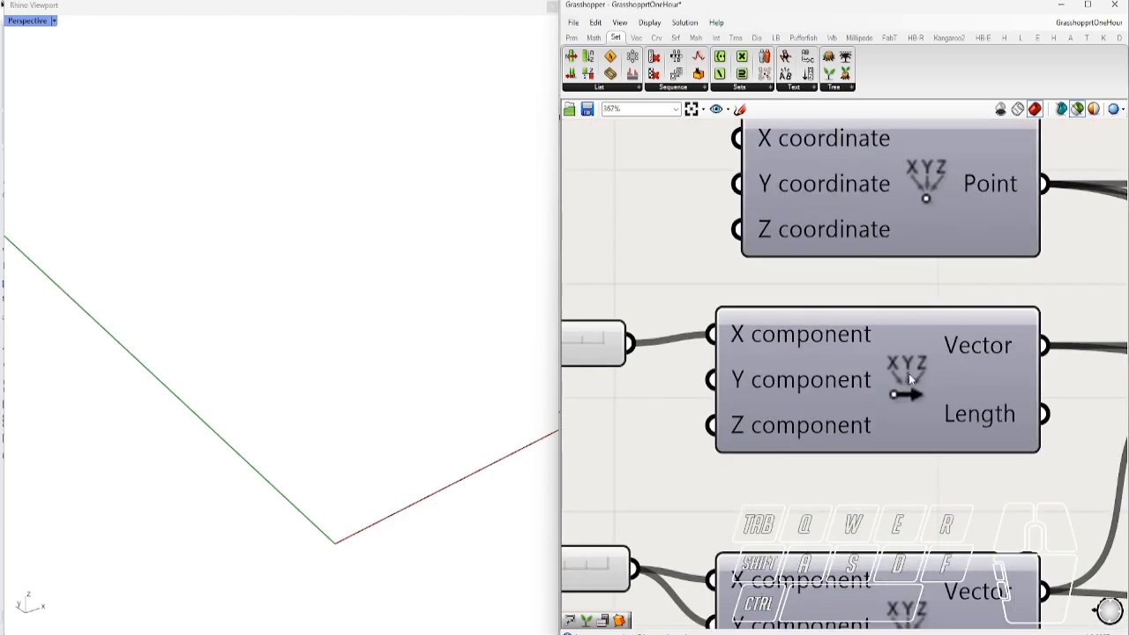
key("ctrl")
left_click(907, 381, "ctrl+alt")
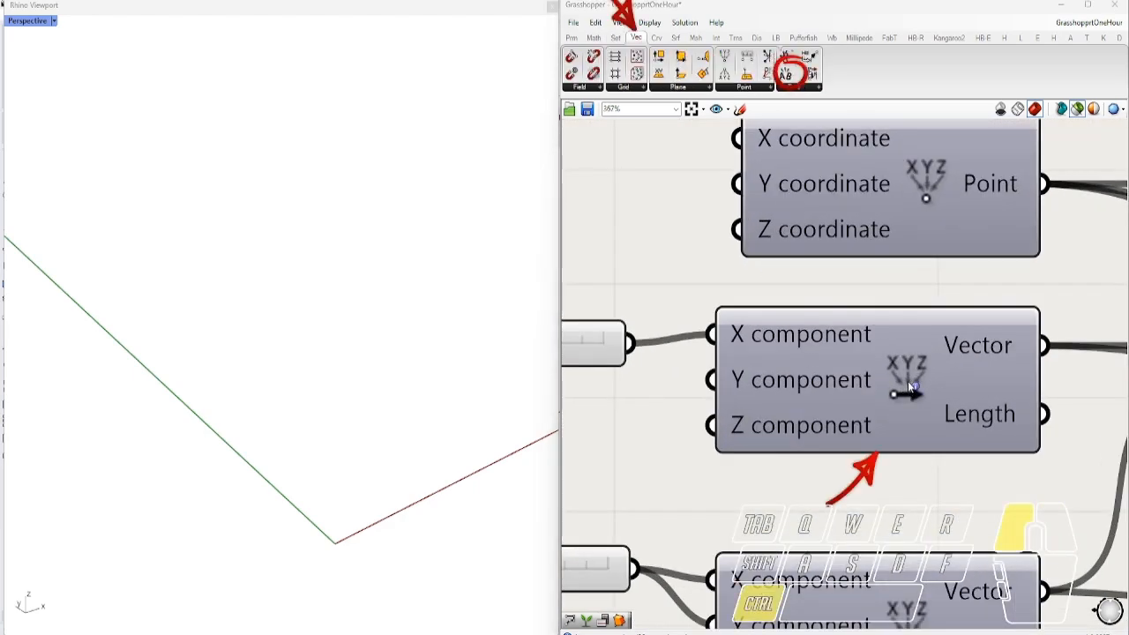
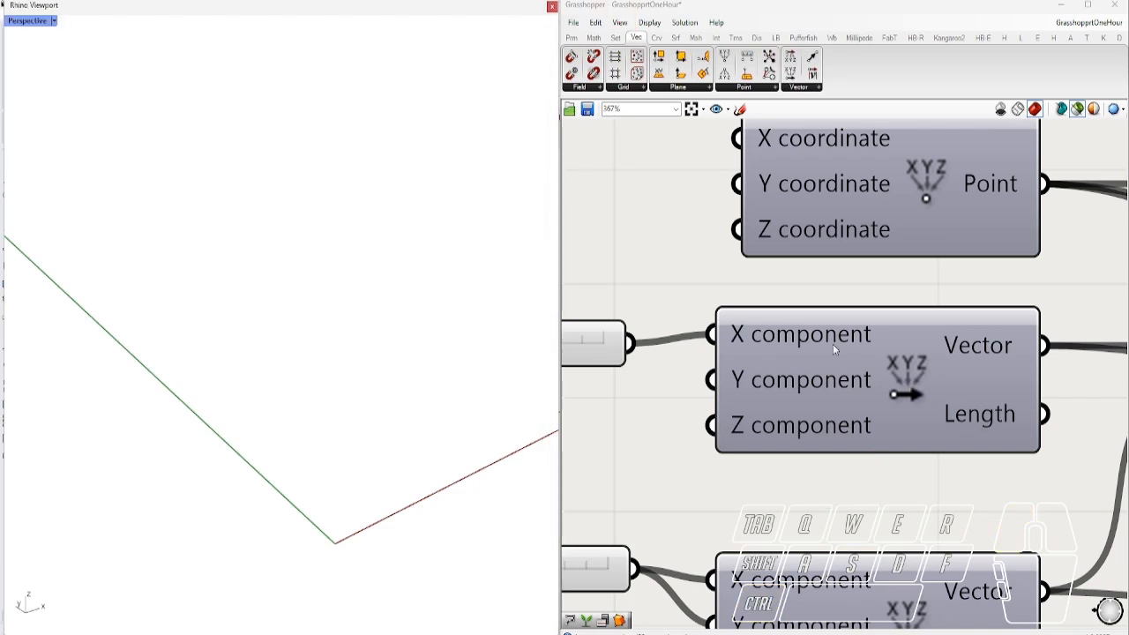
Remove the extra Vector XYZ component from the canvas
left_click_drag(792, 76, 653, 267)
left_click(653, 267)
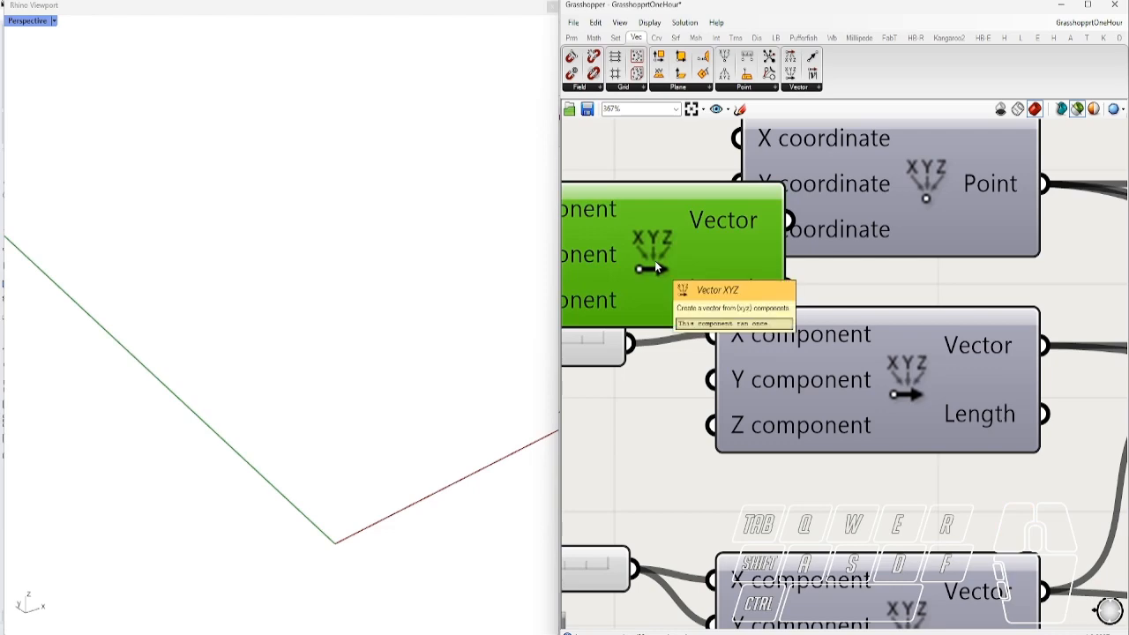
key("Delete")
Preview the top Vector Display's arrow in Rhino
scroll(787, 273, "down", 2)
scroll(787, 274, "down", 3)
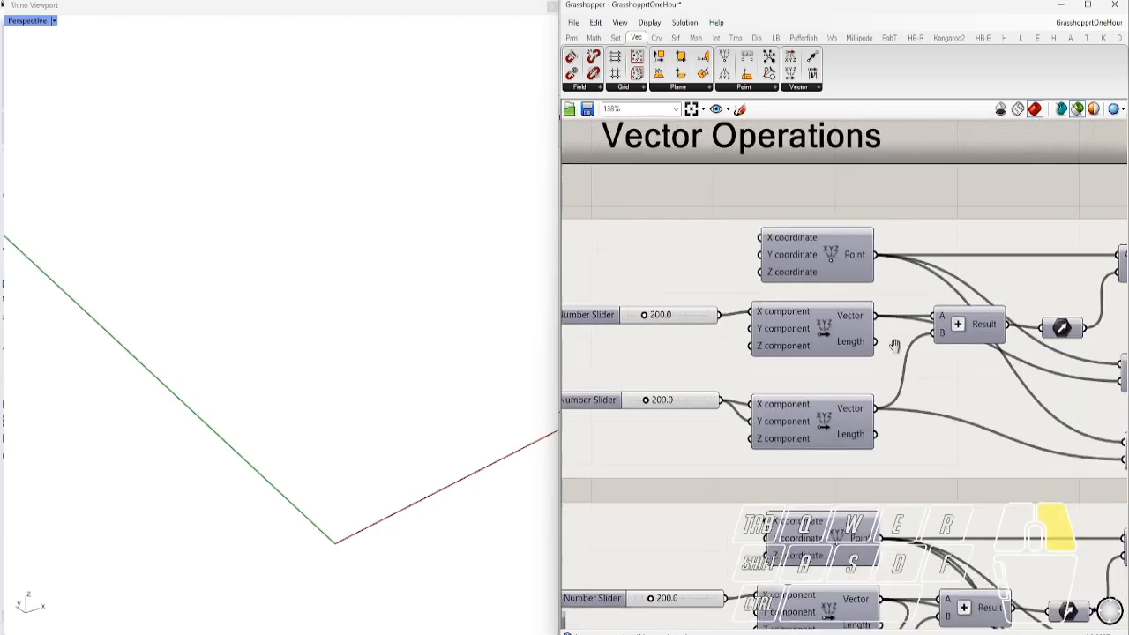
right_click_drag(687, 357, 776, 380)
scroll(773, 336, "down", 1)
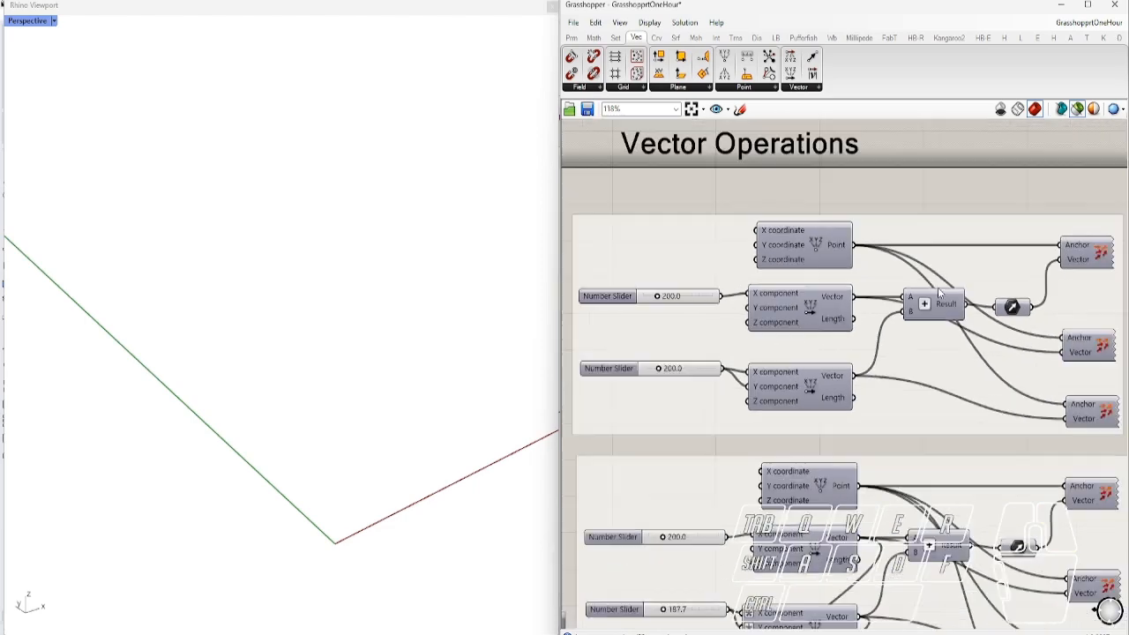
left_click(1092, 257)
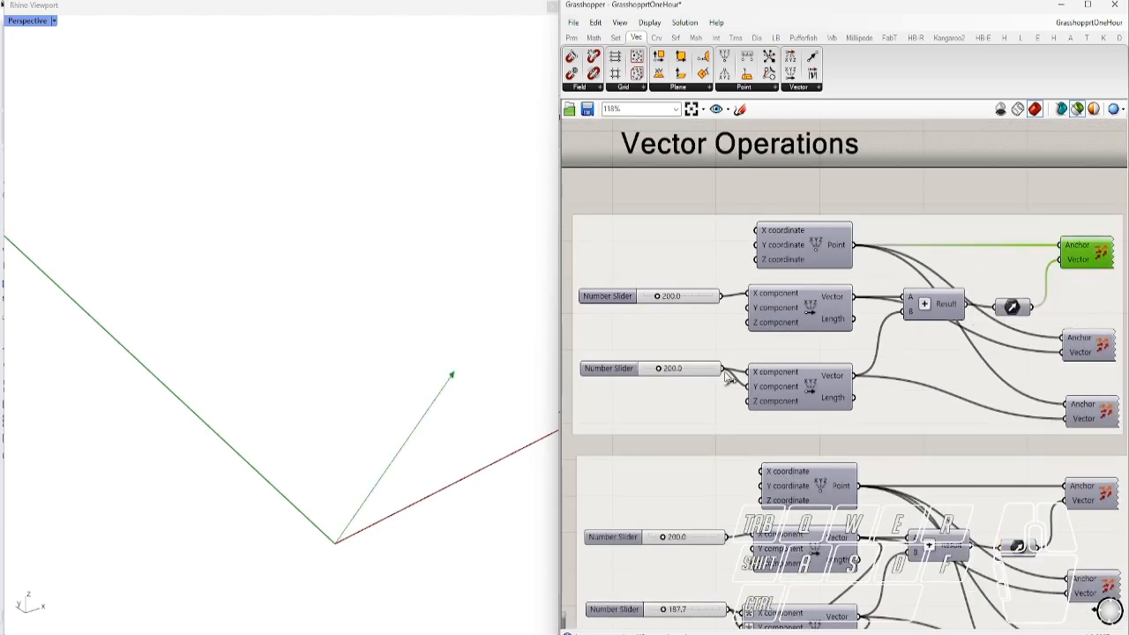
Vary the lower slider, trying 239.9, while watching the arrow change
right_click_drag(662, 358, 707, 360)
scroll(707, 360, "up", 3)
mouse_move(711, 383)
left_mouse_down()
mouse_move(776, 383)
mouse_move(672, 384)
mouse_move(756, 383)
mouse_move(698, 386)
mouse_move(708, 382)
left_mouse_up()
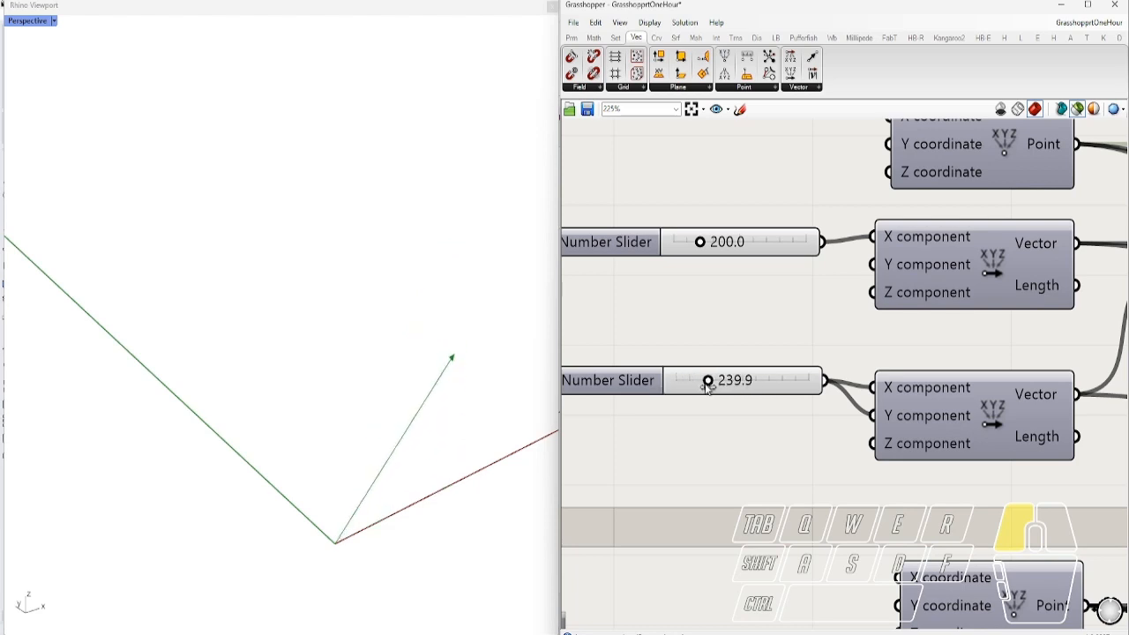
mouse_move(700, 242)
left_mouse_down()
mouse_move(719, 244)
mouse_move(674, 243)
mouse_move(715, 244)
mouse_move(700, 254)
left_mouse_up()
scroll(656, 285, "down", 3)
Set the vector-addition sliders to 120.2 and 276.7
right_click_drag(885, 305, 758, 287)
right_click_drag(676, 310, 813, 326)
scroll(672, 255, "up", 1)
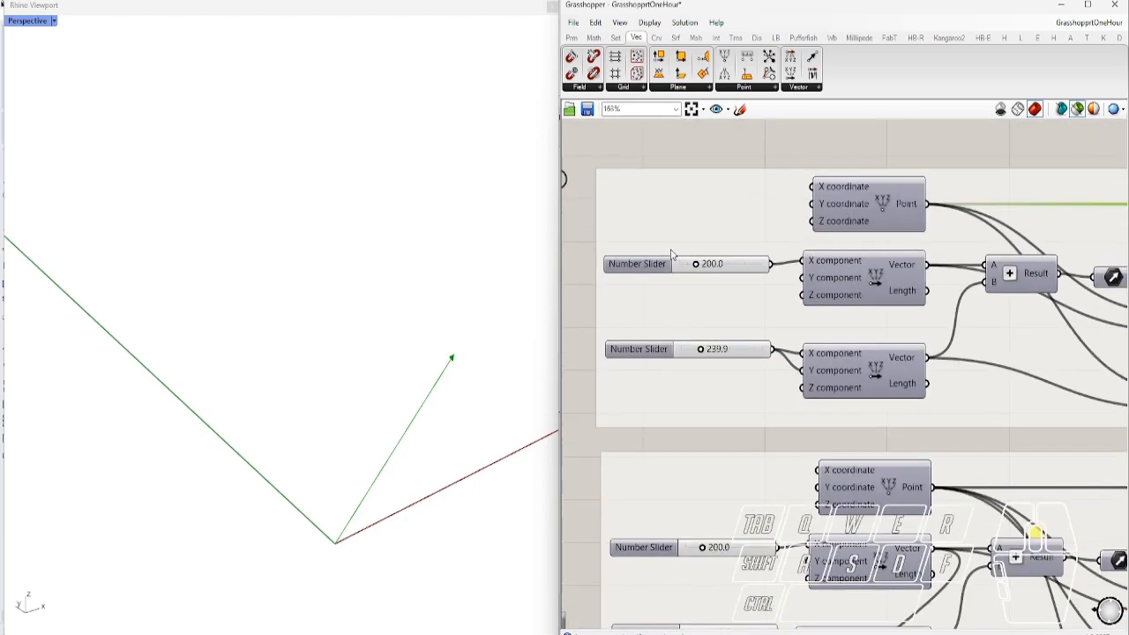
scroll(672, 255, "up", 1)
mouse_move(702, 270)
left_mouse_down()
mouse_move(674, 273)
mouse_move(704, 276)
mouse_move(694, 280)
left_mouse_up()
mouse_move(707, 369)
left_mouse_down()
mouse_move(744, 370)
mouse_move(704, 379)
mouse_move(760, 377)
mouse_move(714, 388)
left_mouse_up()
scroll(673, 315, "down", 3)
right_click_drag(923, 356, 826, 344)
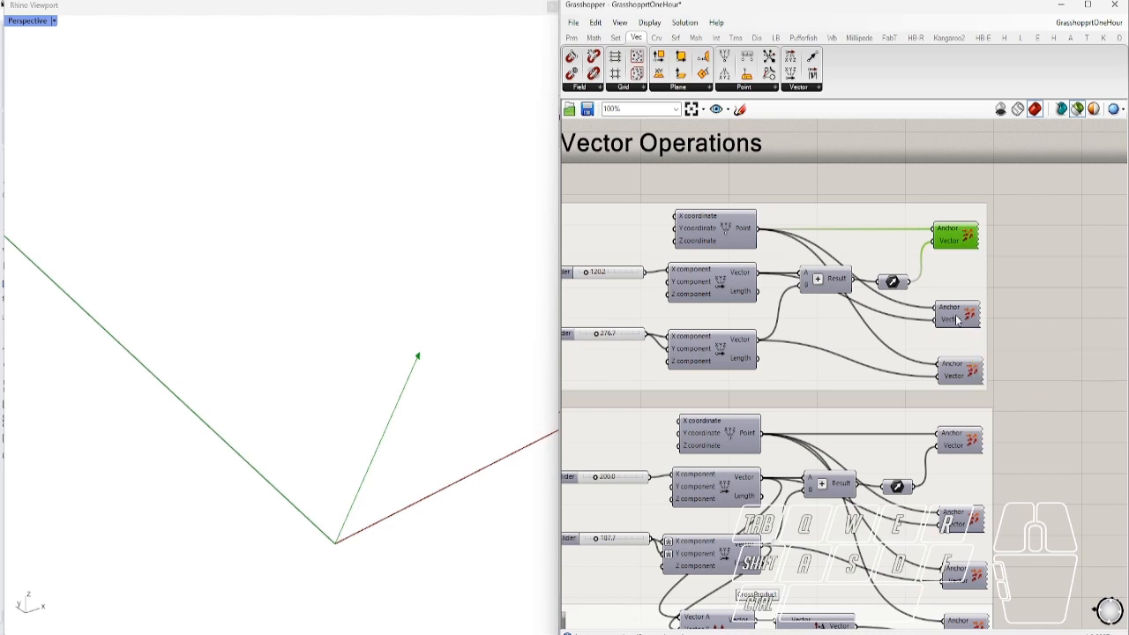
Preview the lower vector display and drag the upper slider to 302.9
left_click(827, 279)
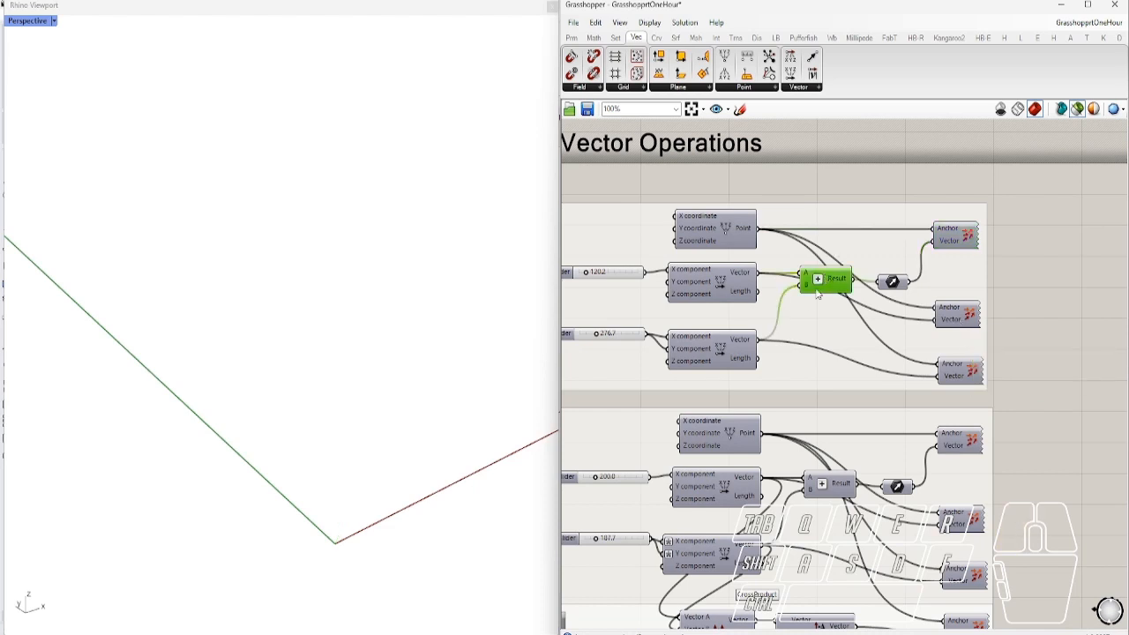
left_click(962, 318)
right_click_drag(702, 322, 861, 318)
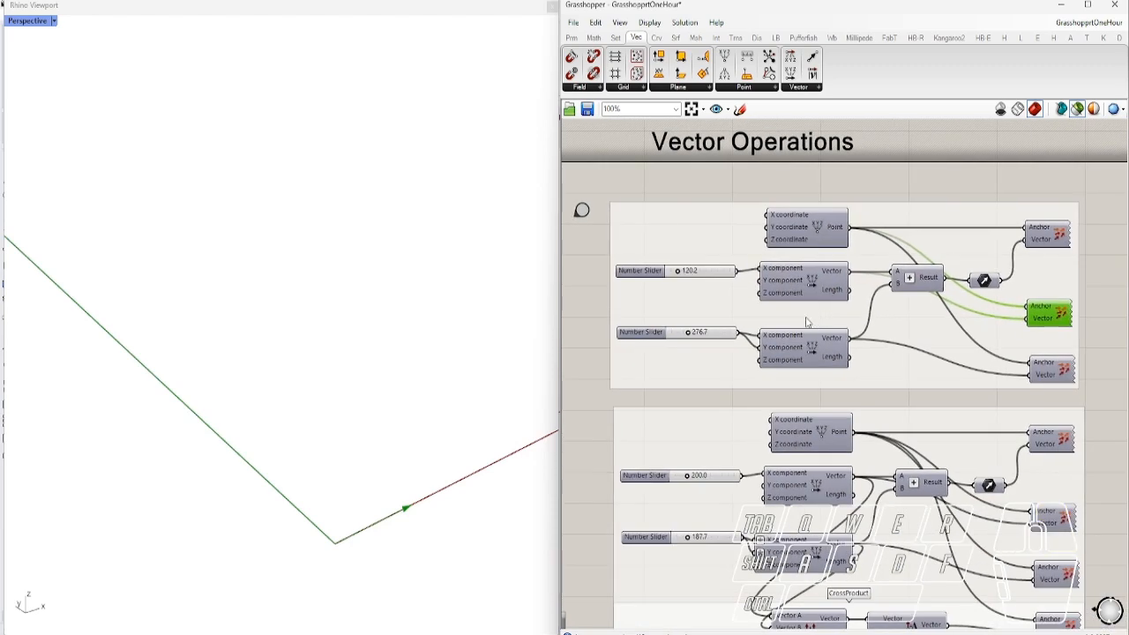
scroll(754, 275, "up", 4)
left_click_drag(671, 274, 688, 292)
scroll(688, 292, "down", 3)
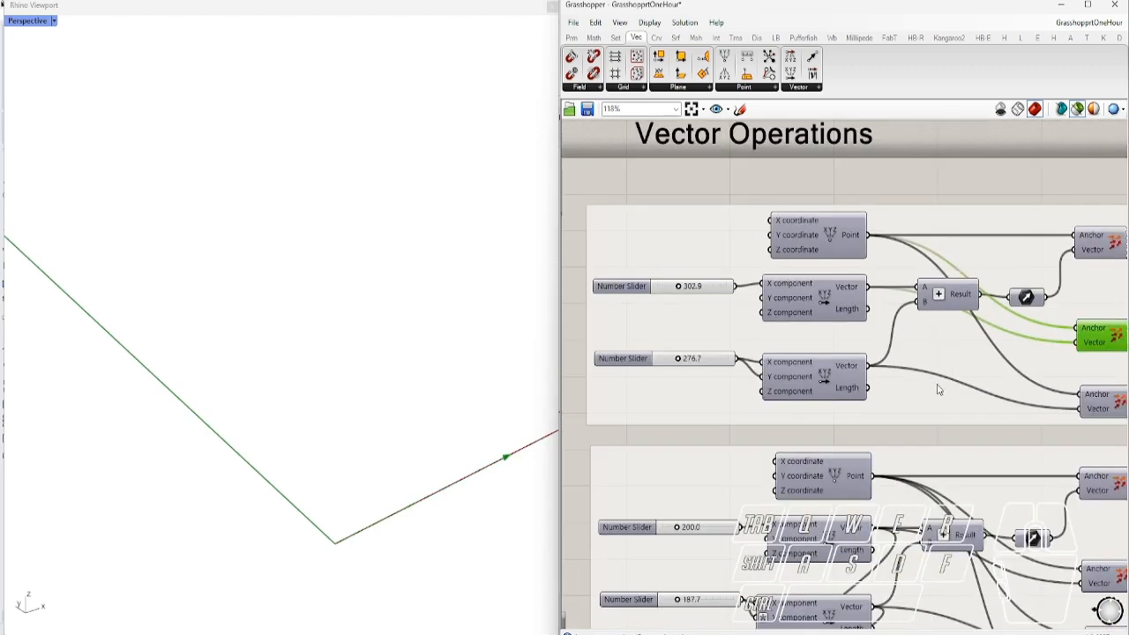
Re-preview the bottom vector's arrow and set the lower slider to 188.0
left_click(1043, 396)
right_click_drag(800, 381, 867, 385)
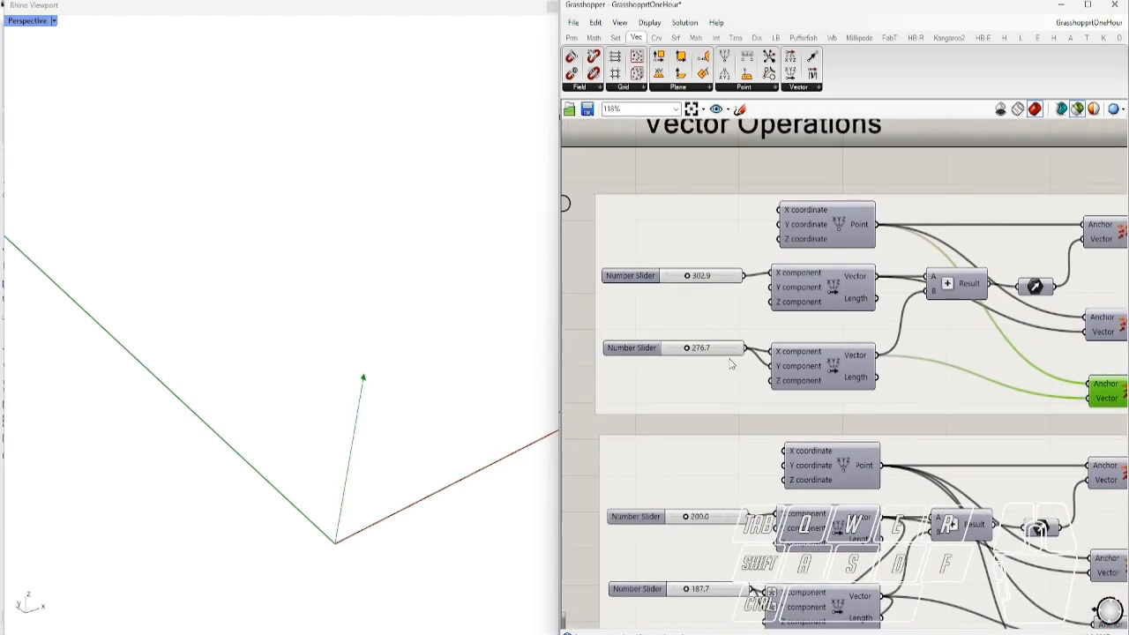
right_click_drag(691, 348, 655, 352)
scroll(656, 351, "up", 3)
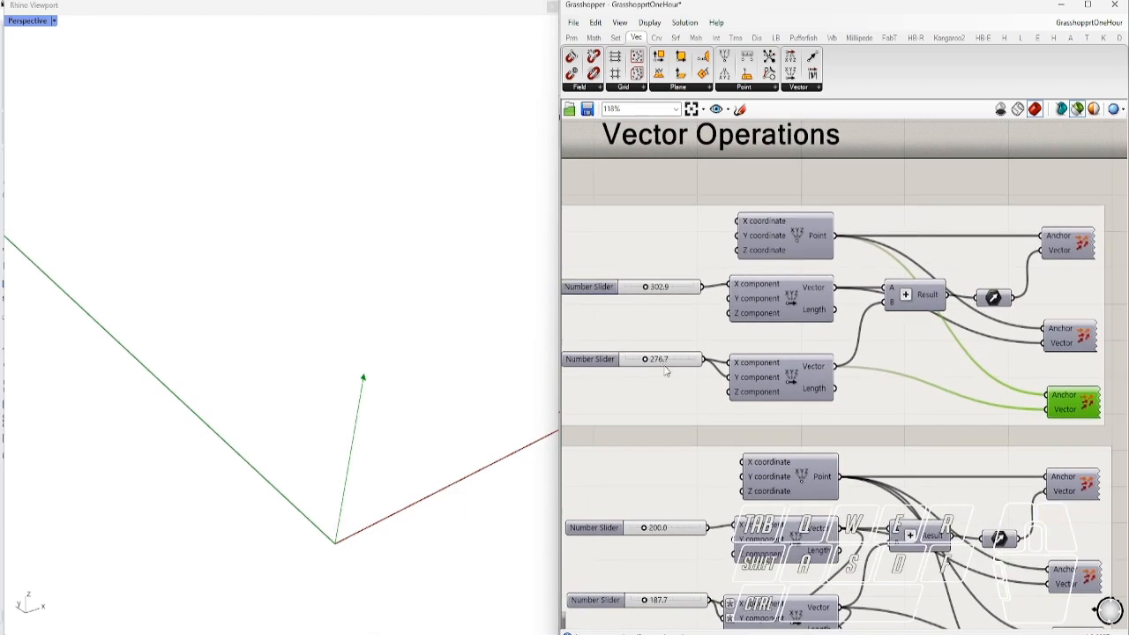
mouse_move(642, 358)
left_mouse_down()
mouse_move(672, 357)
mouse_move(610, 365)
mouse_move(667, 369)
mouse_move(612, 373)
mouse_move(628, 373)
left_mouse_up()
scroll(745, 349, "down", 3)
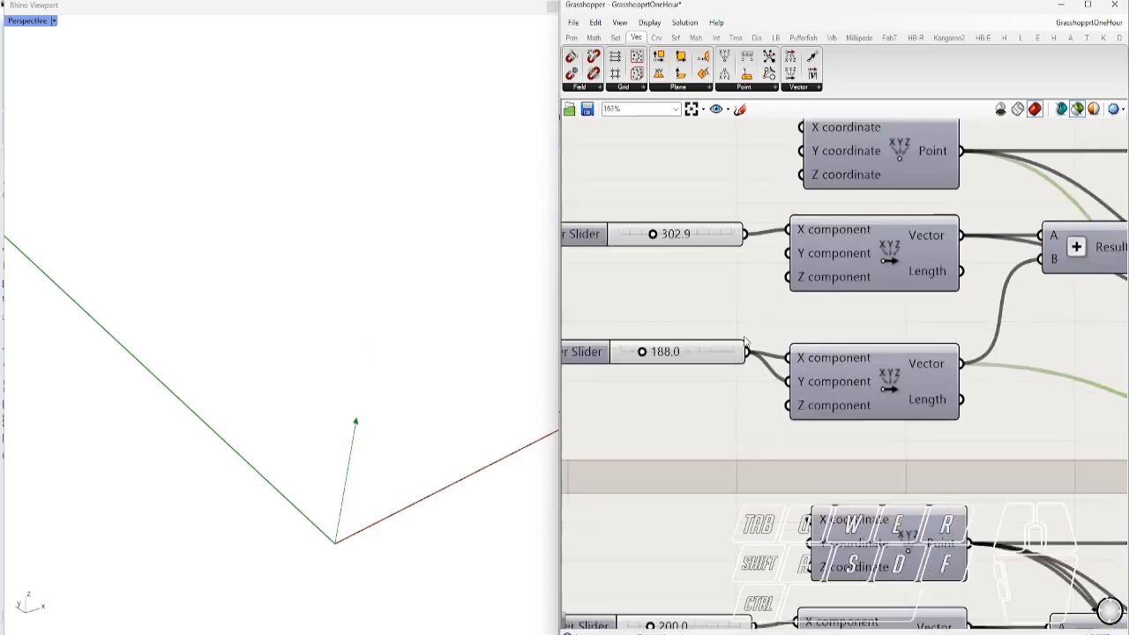
scroll(789, 307, "down", 2)
scroll(792, 284, "up", 2)
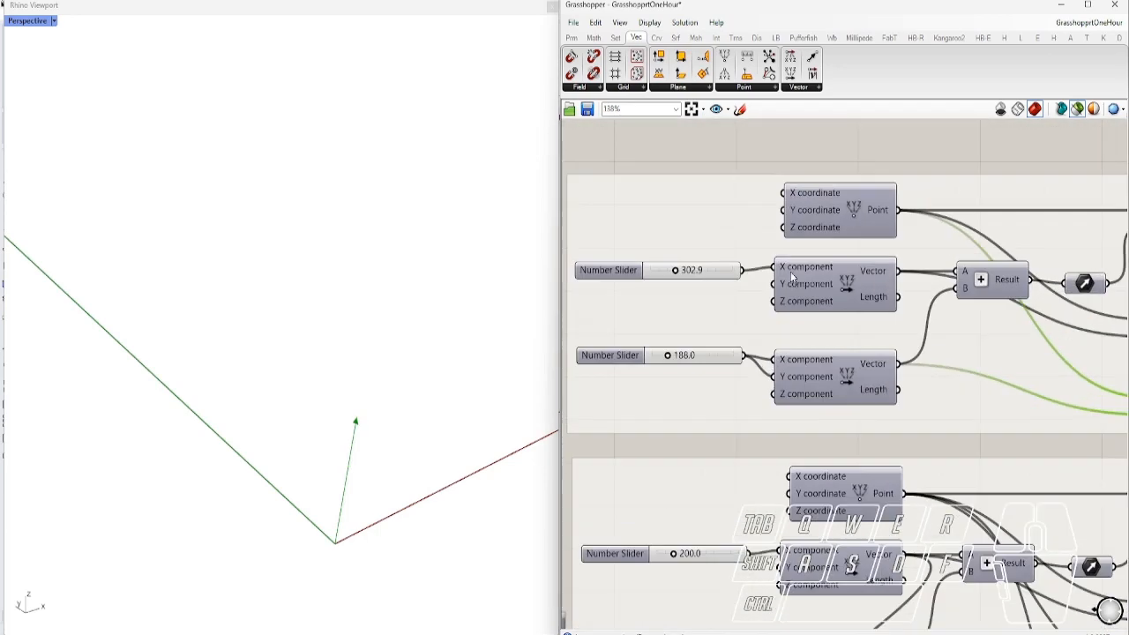
Duplicate the upper slider and Vector XYZ pair between the originals with Ctrl+C/Ctrl+V
left_click(791, 275)
left_click(720, 276, "shift")
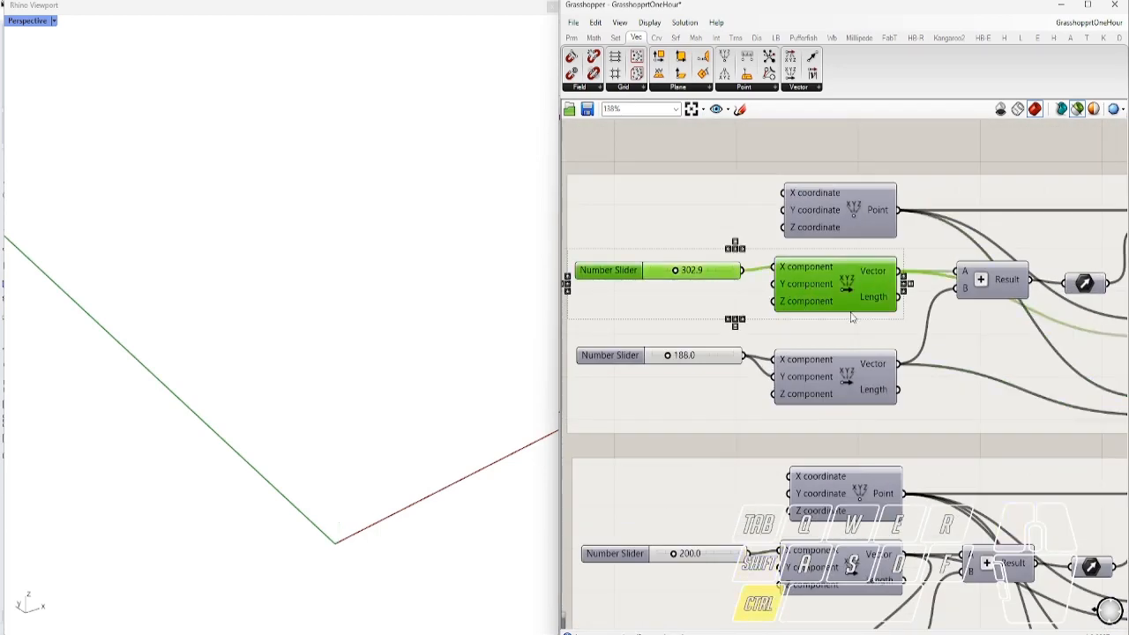
key("ctrl+c")
key("ctrl+v")
left_click_drag(862, 293, 842, 324)
left_click_drag(748, 313, 744, 310, "ctrl")
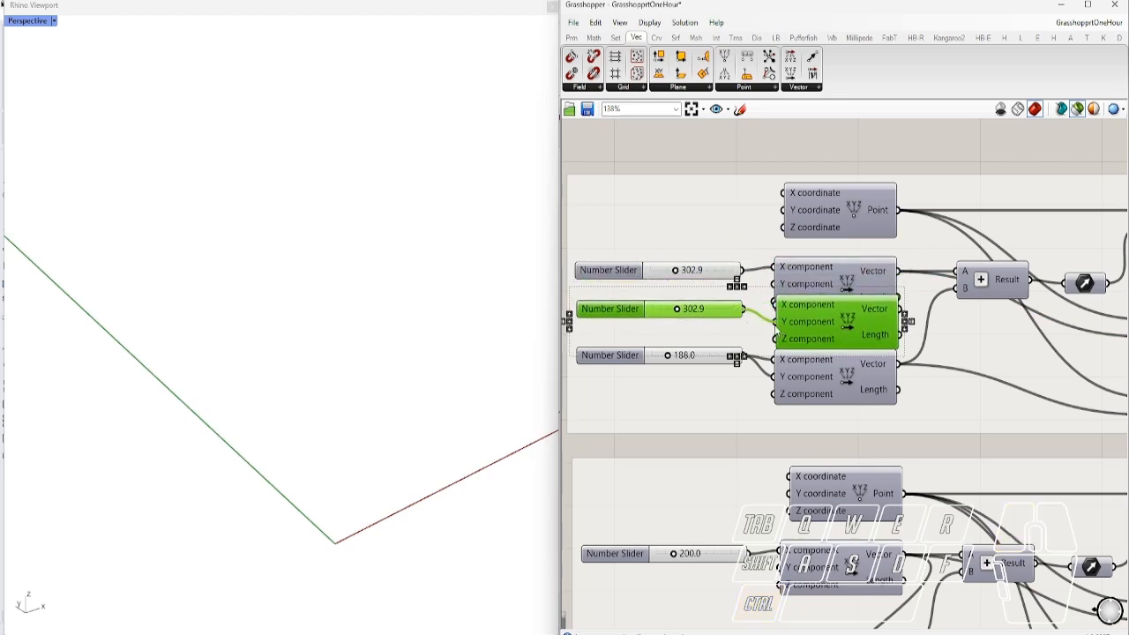
Top-align the copied slider with its Vector XYZ component
scroll(789, 320, "down", 2)
right_click_drag(898, 351, 792, 340)
left_click(762, 306)
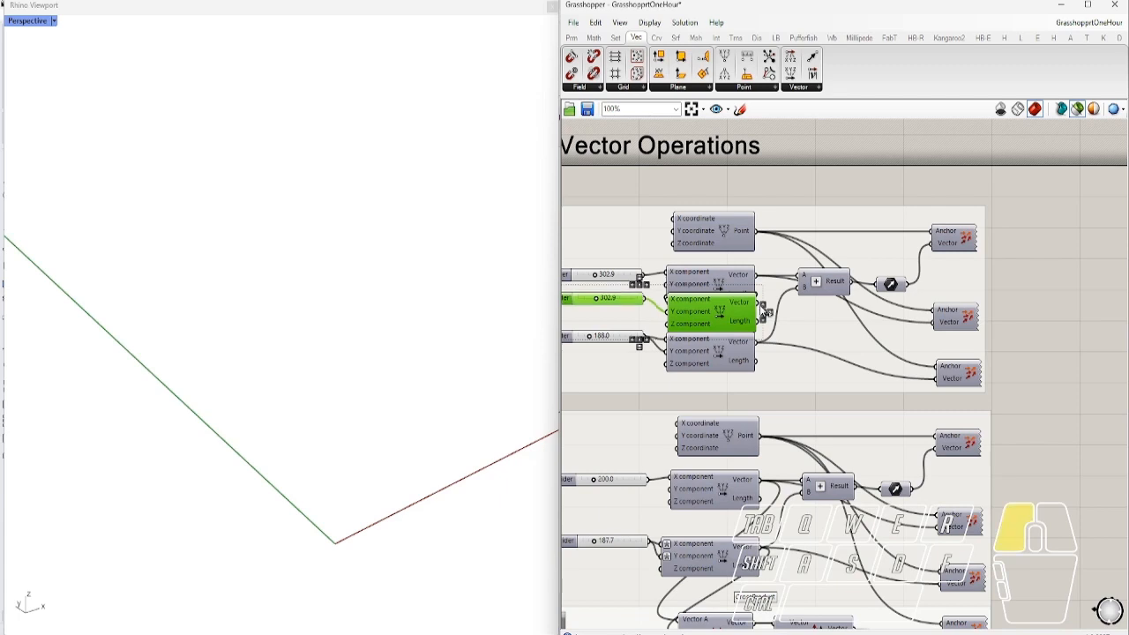
left_click(765, 311)
left_click(775, 311)
Connect the new vector to the lower Vector Display and set its slider to 318.6
left_click_drag(759, 305, 960, 379)
left_click(959, 378)
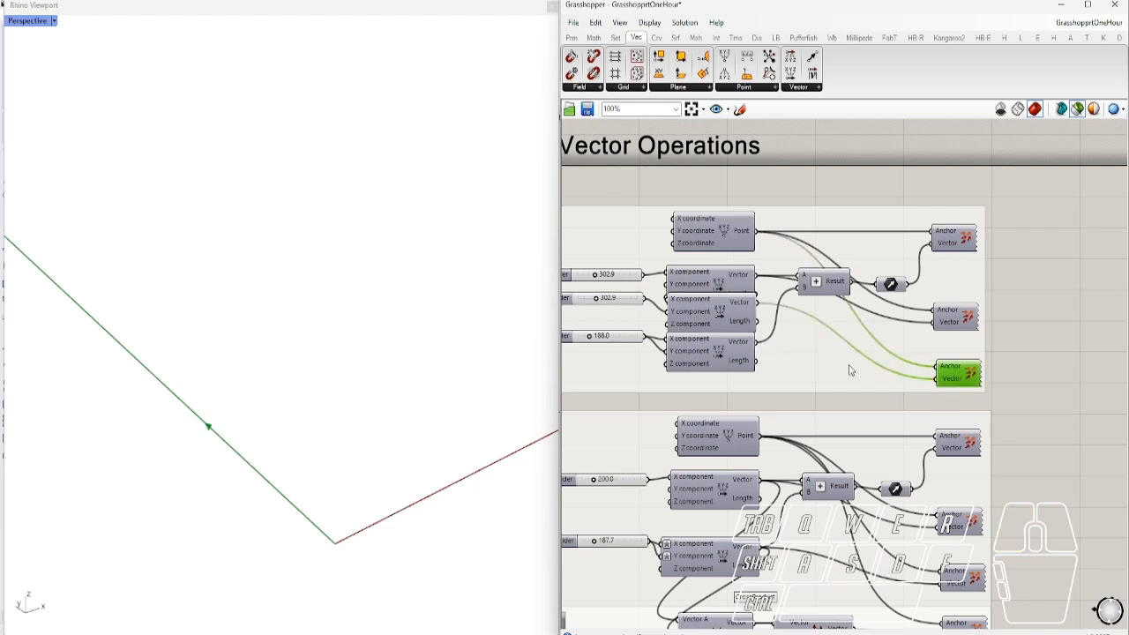
scroll(675, 319, "up", 3)
mouse_move(663, 313)
left_mouse_down()
mouse_move(640, 313)
mouse_move(676, 313)
mouse_move(646, 328)
mouse_move(665, 330)
left_mouse_up()
scroll(653, 332, "down", 3)
Reposition the new pair and feed its vector into the Addition's B input
left_click(793, 342)
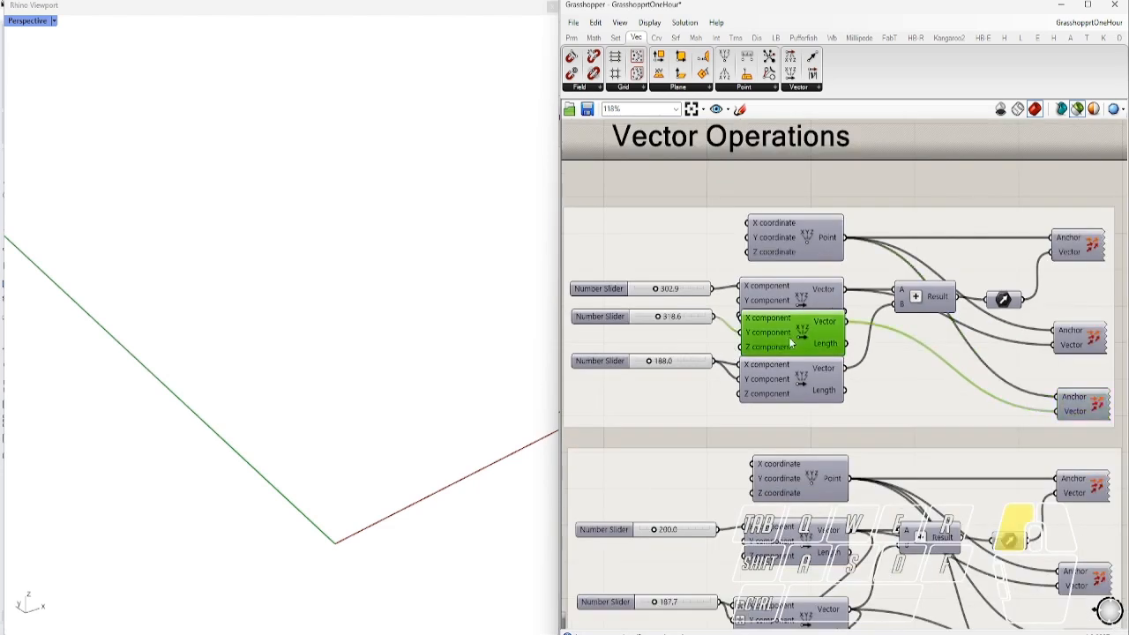
left_click(676, 316, "shift")
mouse_move(790, 336)
left_mouse_down()
mouse_move(778, 443)
mouse_move(783, 343)
left_mouse_up()
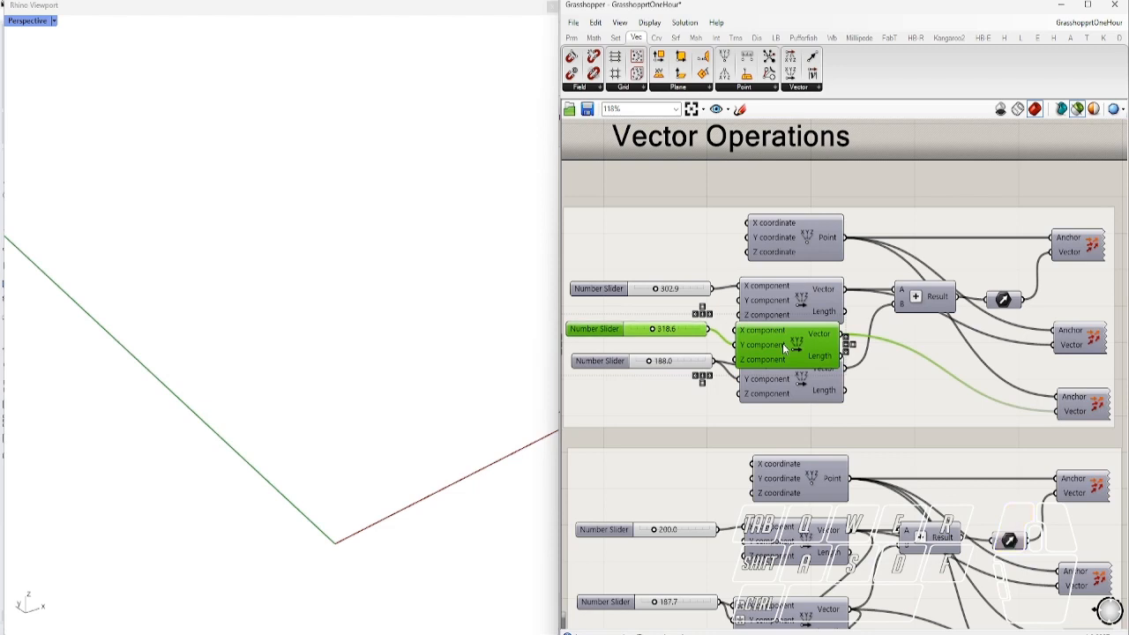
left_click_drag(813, 307, 813, 297)
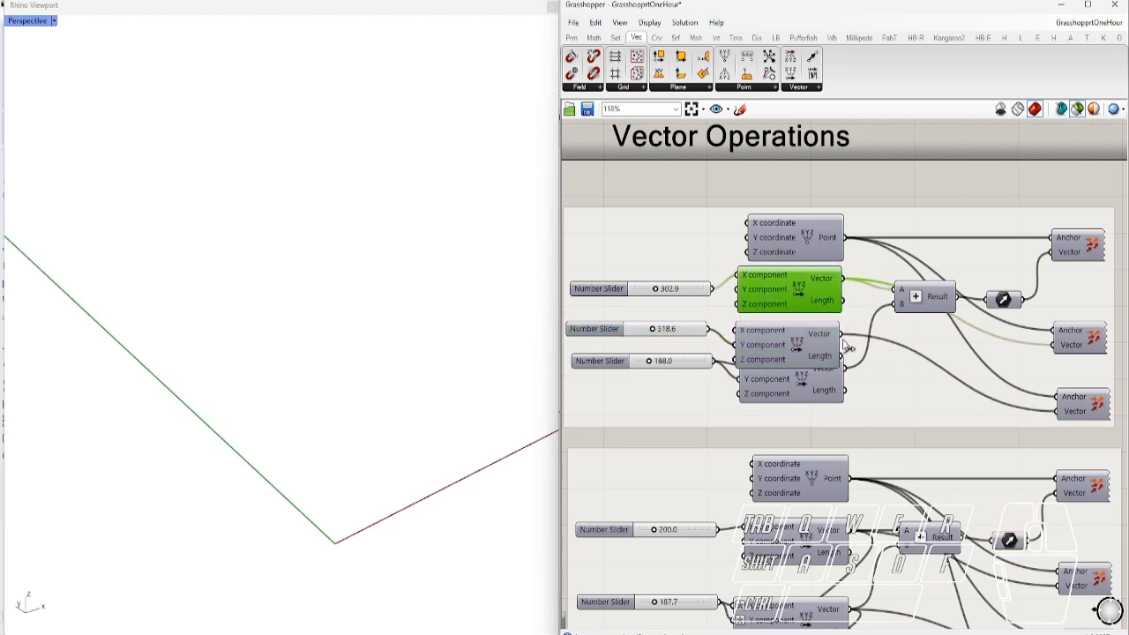
left_click_drag(878, 317, 894, 313)
Preview the summed arrow and set the first two sliders to 454.3 and 229.9
left_click(1003, 300)
left_click(1079, 249)
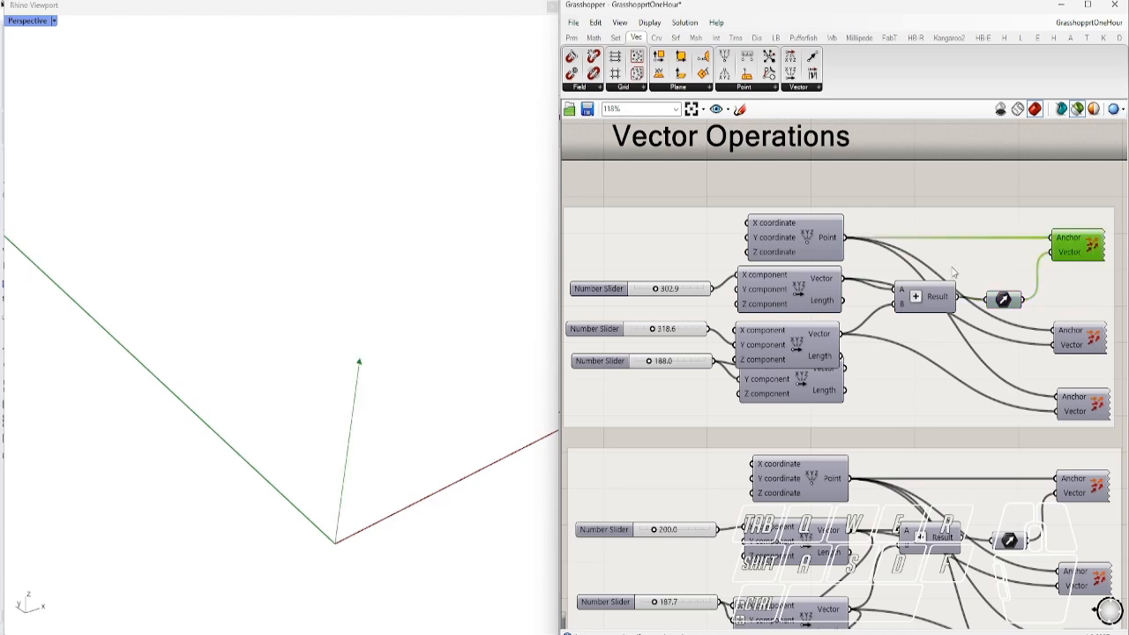
scroll(574, 277, "up", 3)
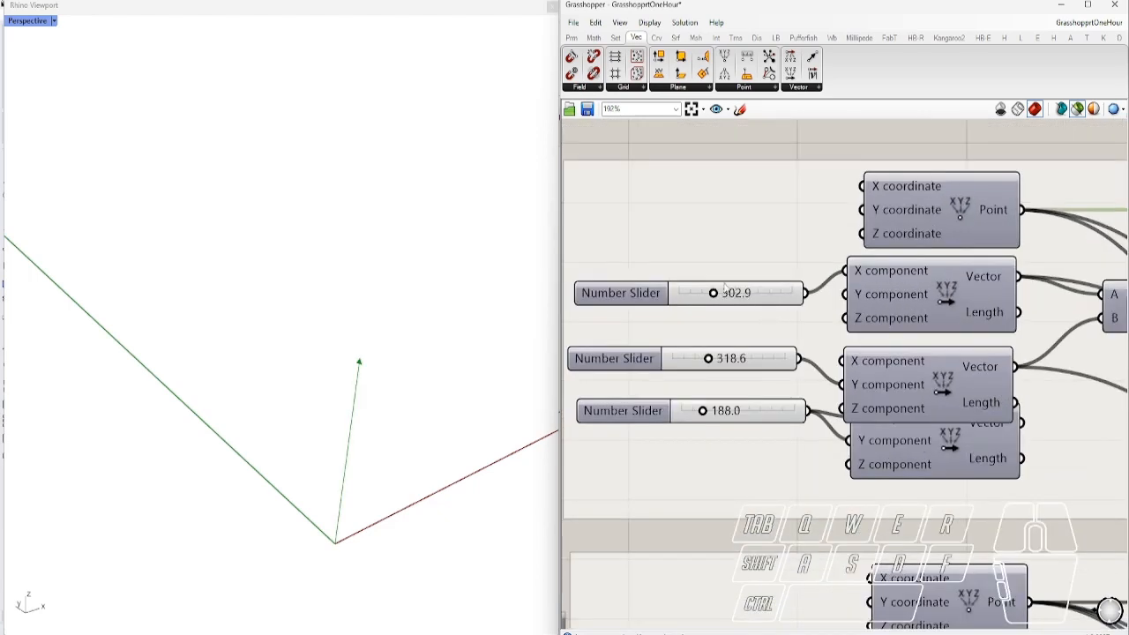
mouse_move(716, 298)
left_mouse_down()
mouse_move(739, 300)
mouse_move(688, 315)
mouse_move(734, 308)
left_mouse_up()
mouse_move(711, 361)
left_mouse_down()
mouse_move(761, 364)
mouse_move(679, 362)
mouse_move(742, 362)
mouse_move(699, 364)
left_mouse_up()
scroll(720, 289, "down", 5)
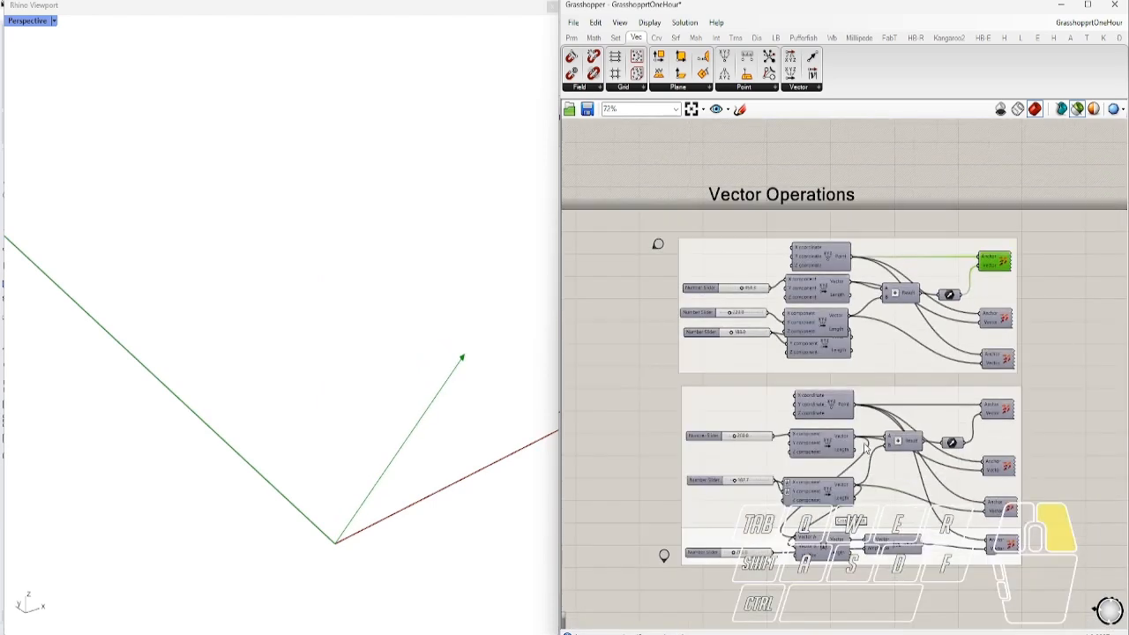
scroll(822, 420, "up", 2)
scroll(792, 375, "up", 1)
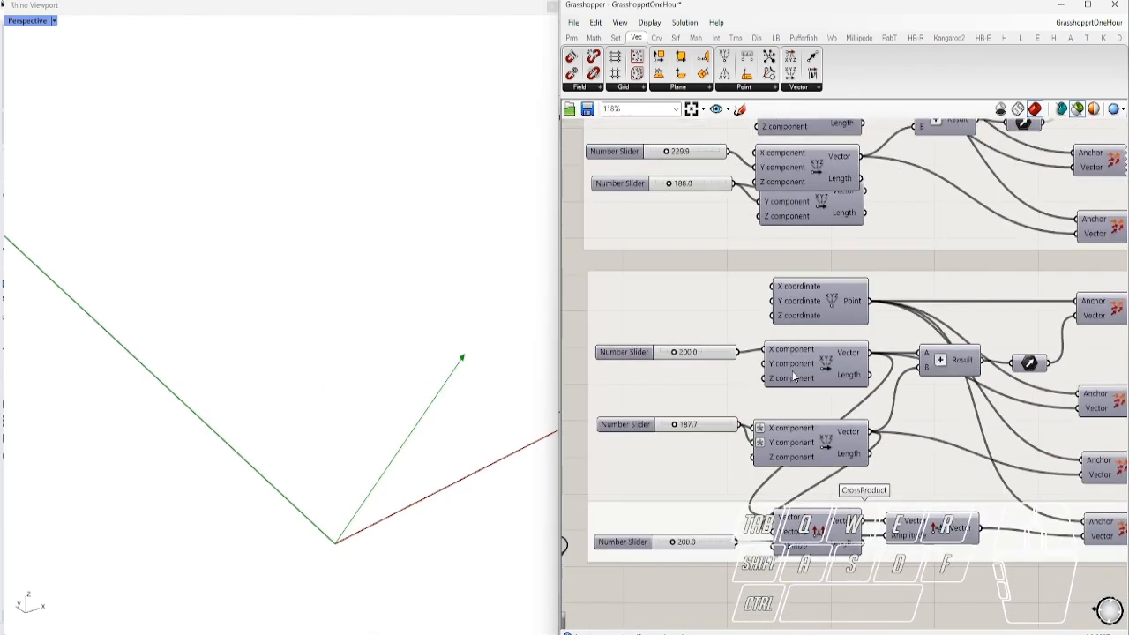
scroll(822, 411, "down", 1)
right_click_drag(888, 415, 863, 402)
left_click(791, 539)
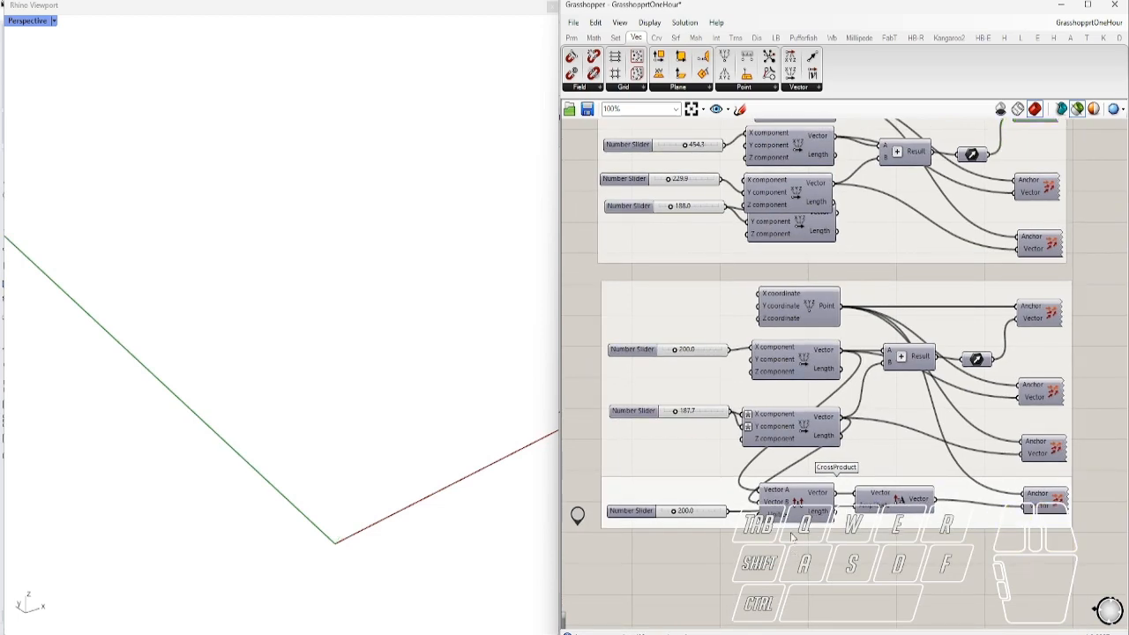
scroll(774, 520, "up", 2)
scroll(780, 499, "up", 3)
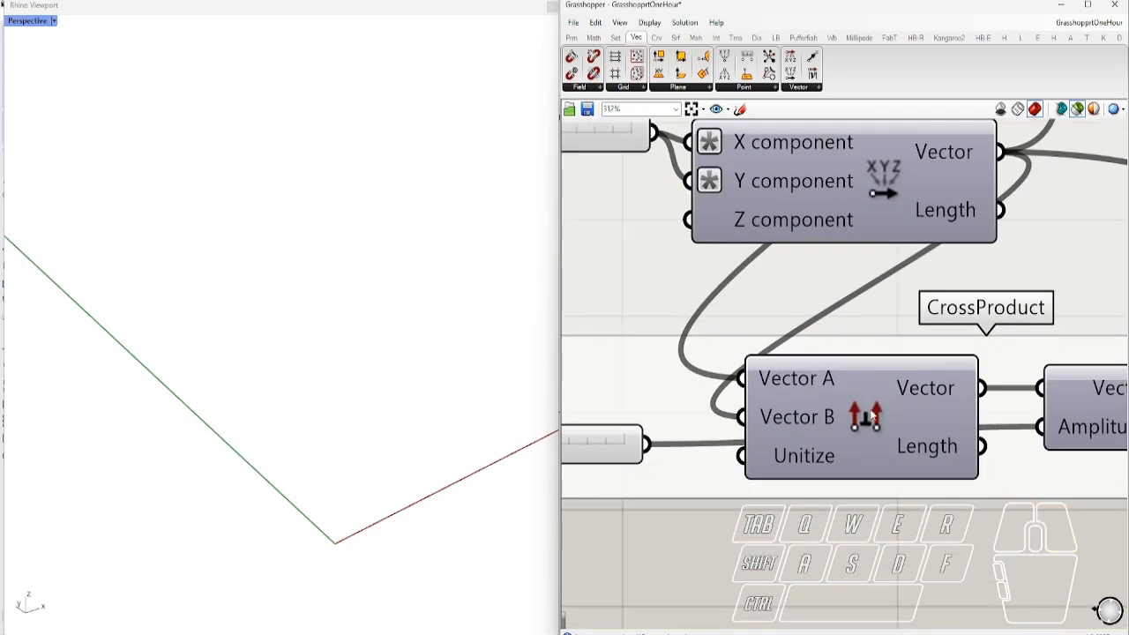
key("ctrl")
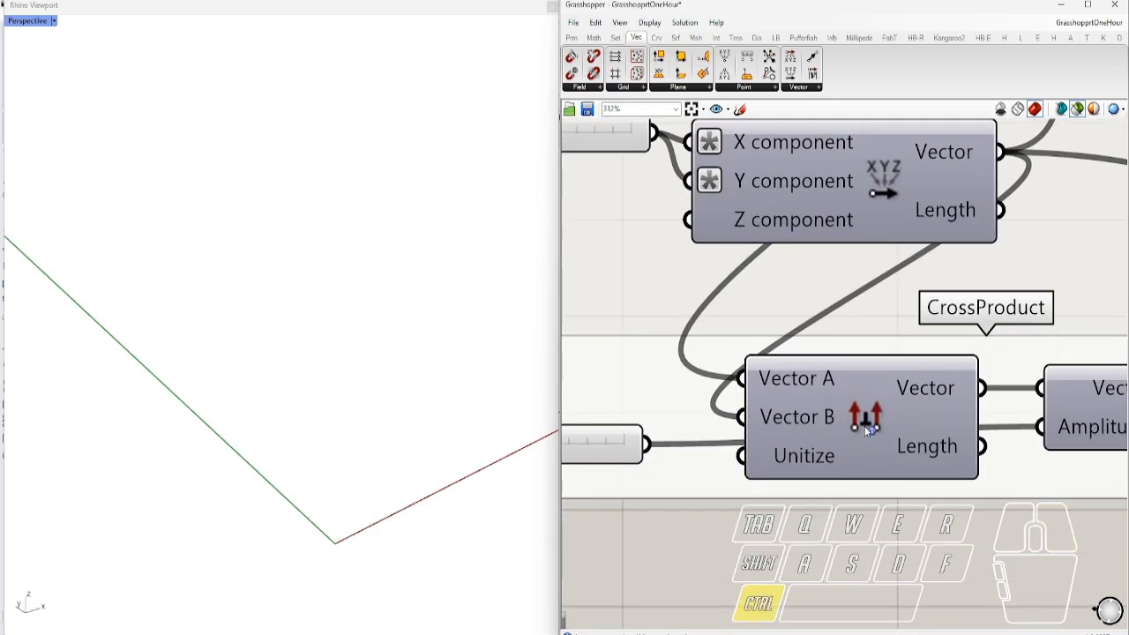
left_click(867, 430, "ctrl+alt")
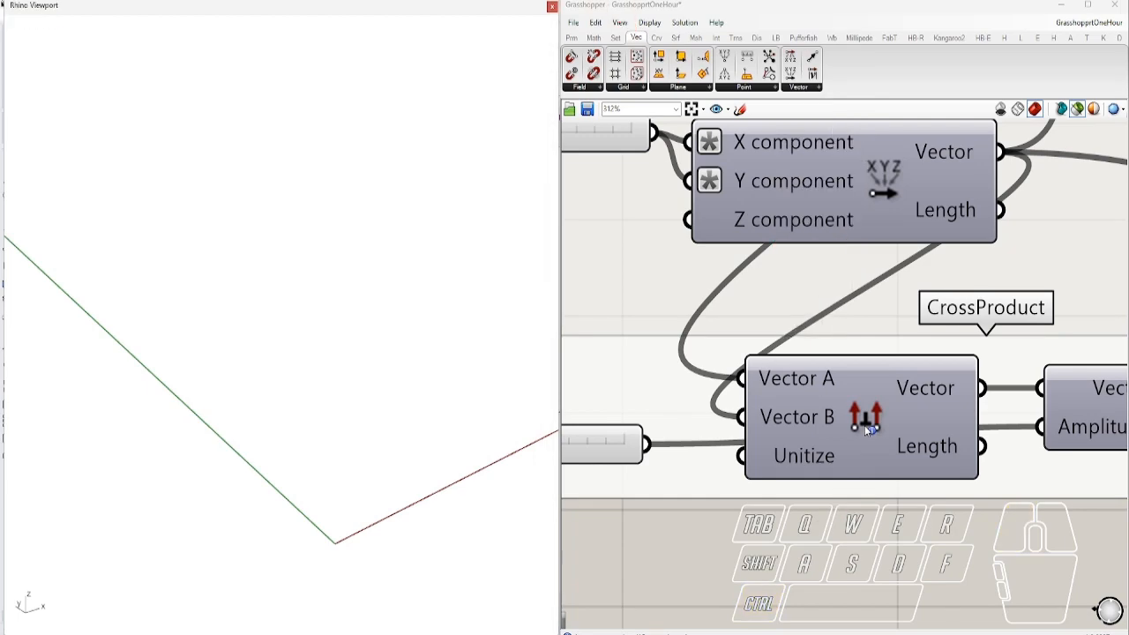
scroll(816, 427, "down", 2)
scroll(778, 510, "down", 5)
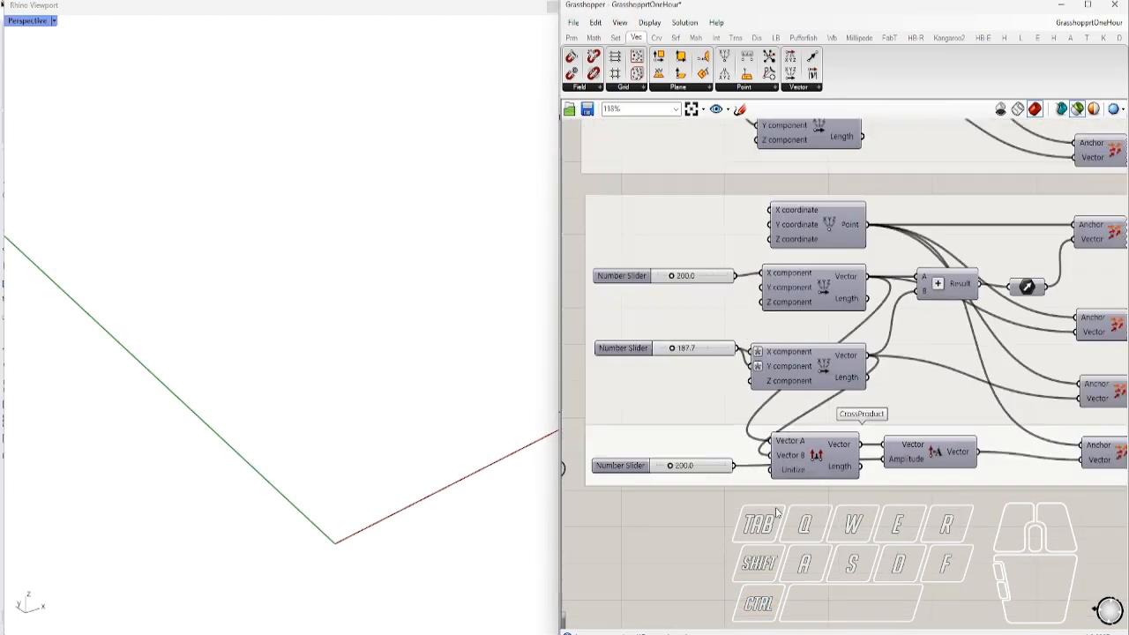
scroll(1009, 457, "up", 2)
left_click(1016, 473)
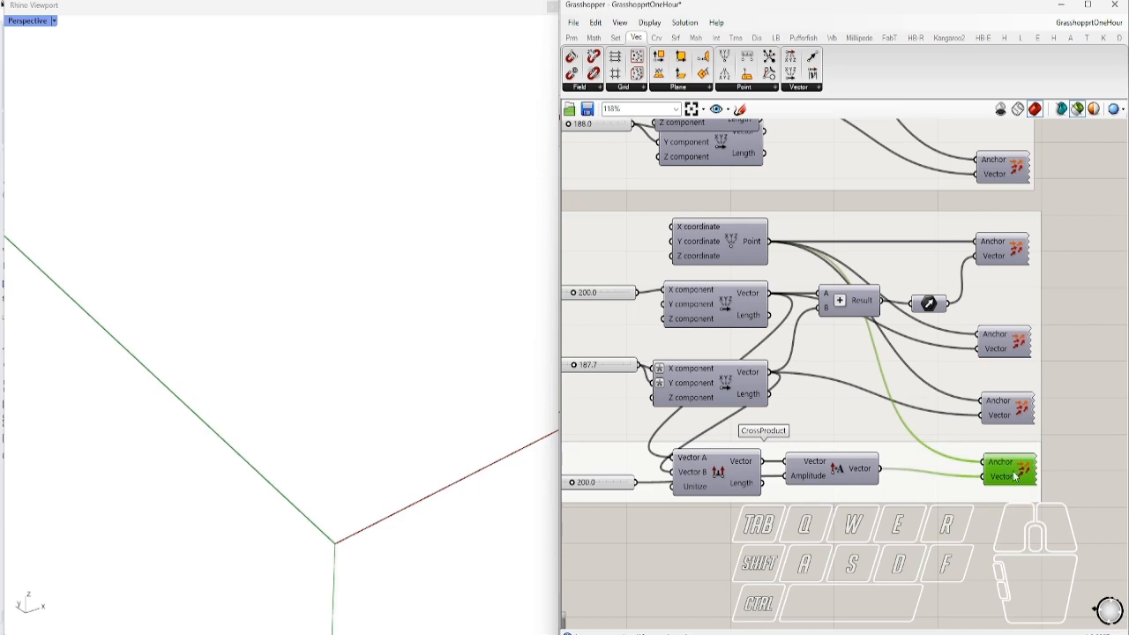
right_click_drag(421, 430, 393, 468)
left_click(998, 348)
right_click_drag(406, 412, 447, 444)
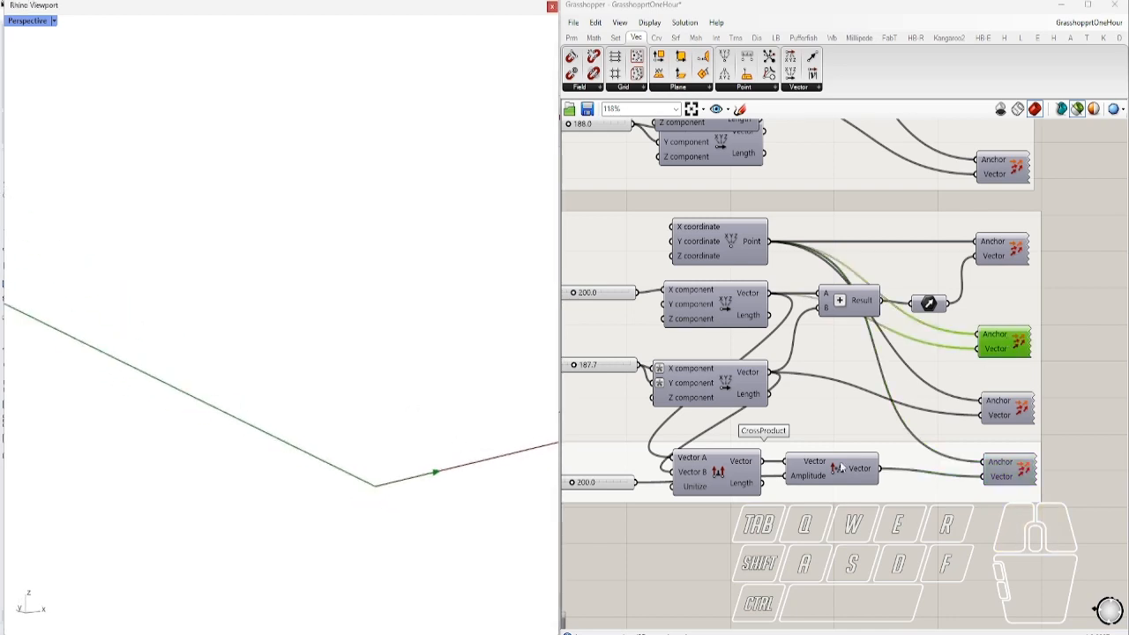
left_click(995, 421)
right_click_drag(451, 496, 421, 503)
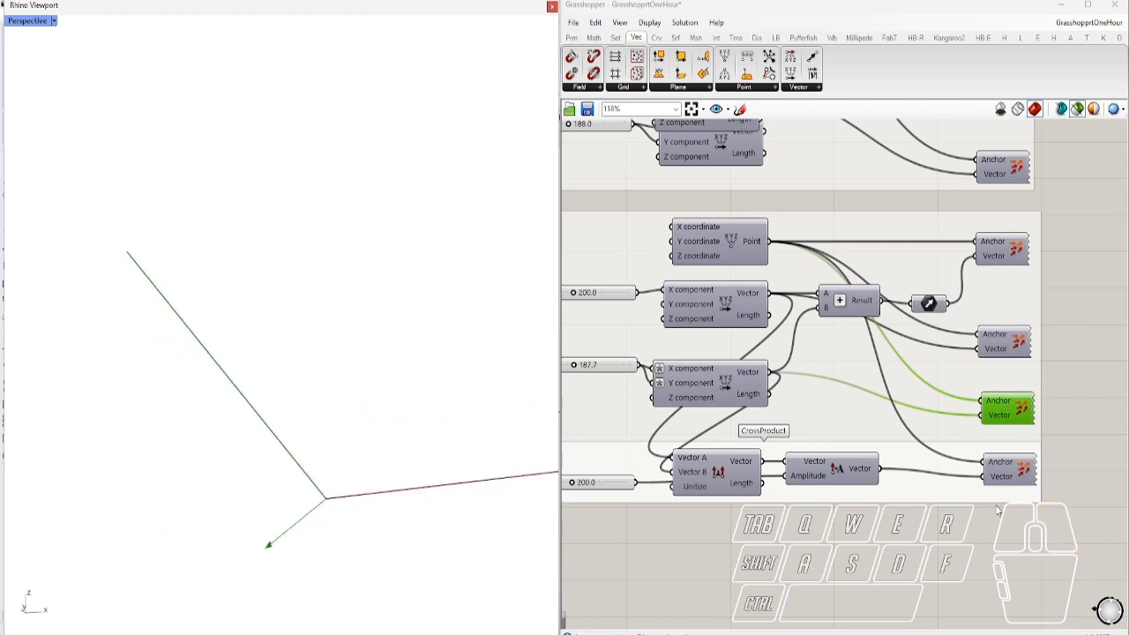
left_click(721, 461)
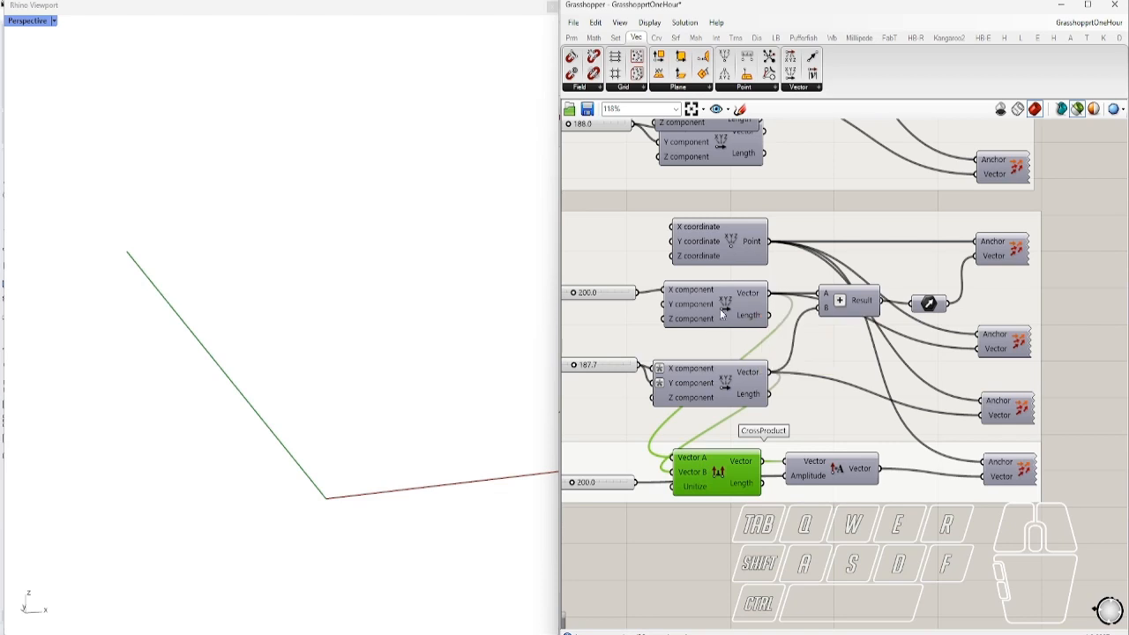
mouse_move(751, 375)
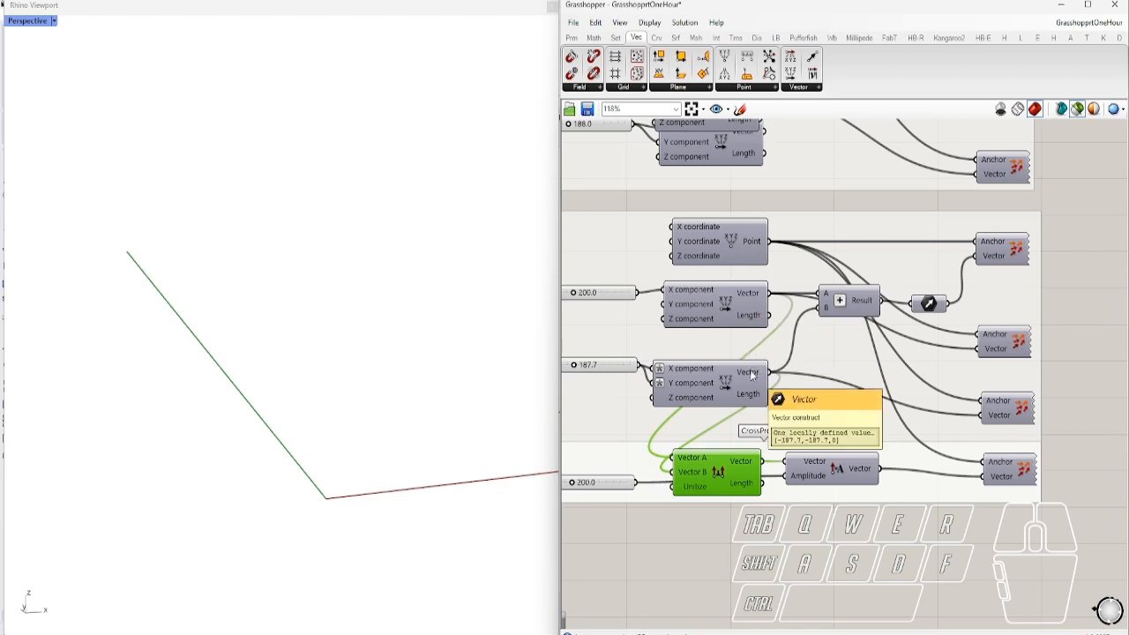
left_click(722, 477, "ctrl+alt")
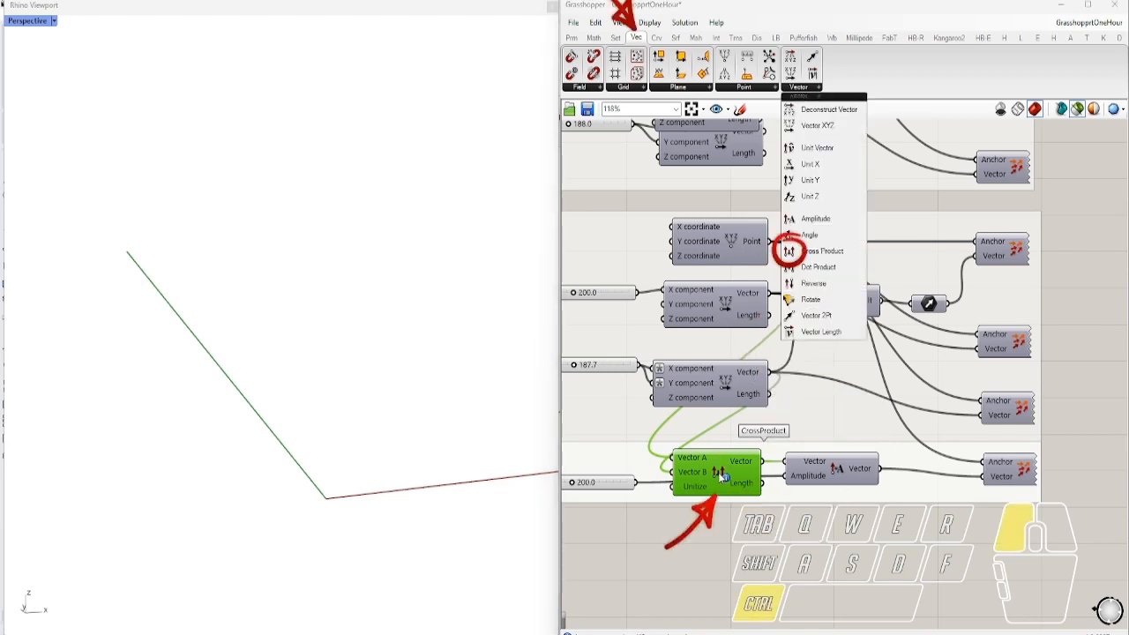
left_click(1025, 470)
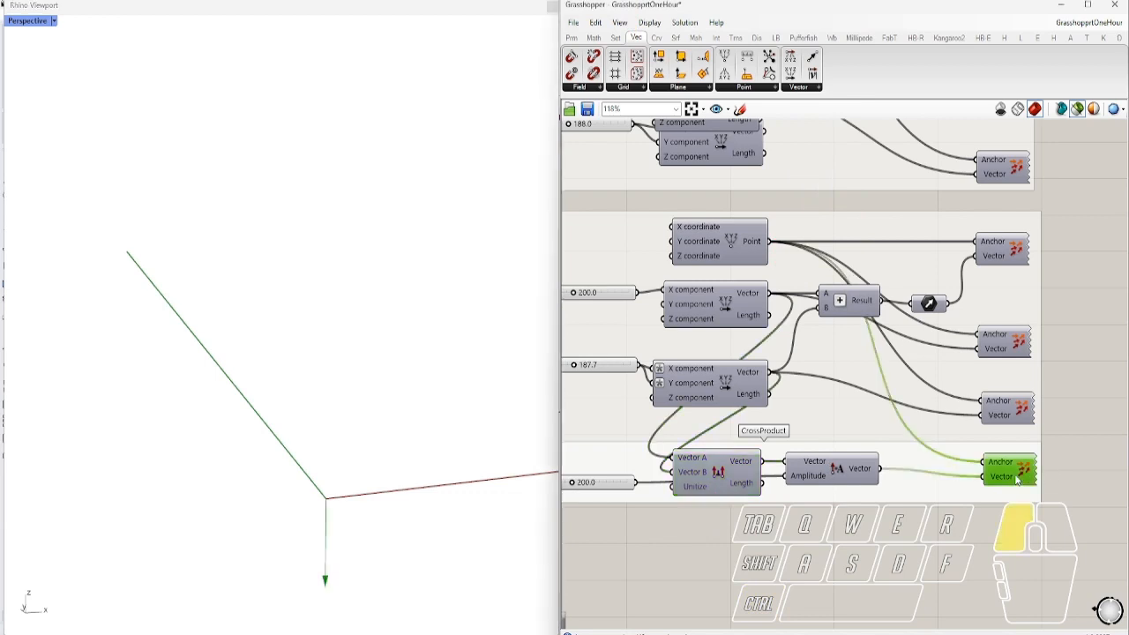
left_click(1013, 347, "shift")
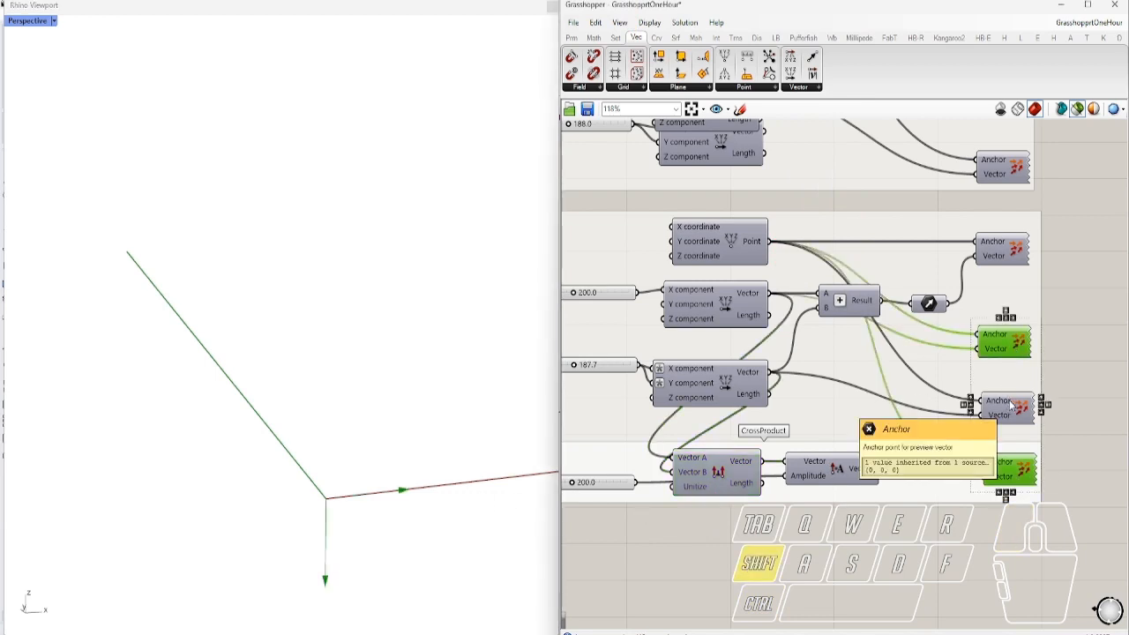
left_click(1011, 405, "shift")
right_click_drag(516, 454, 406, 468)
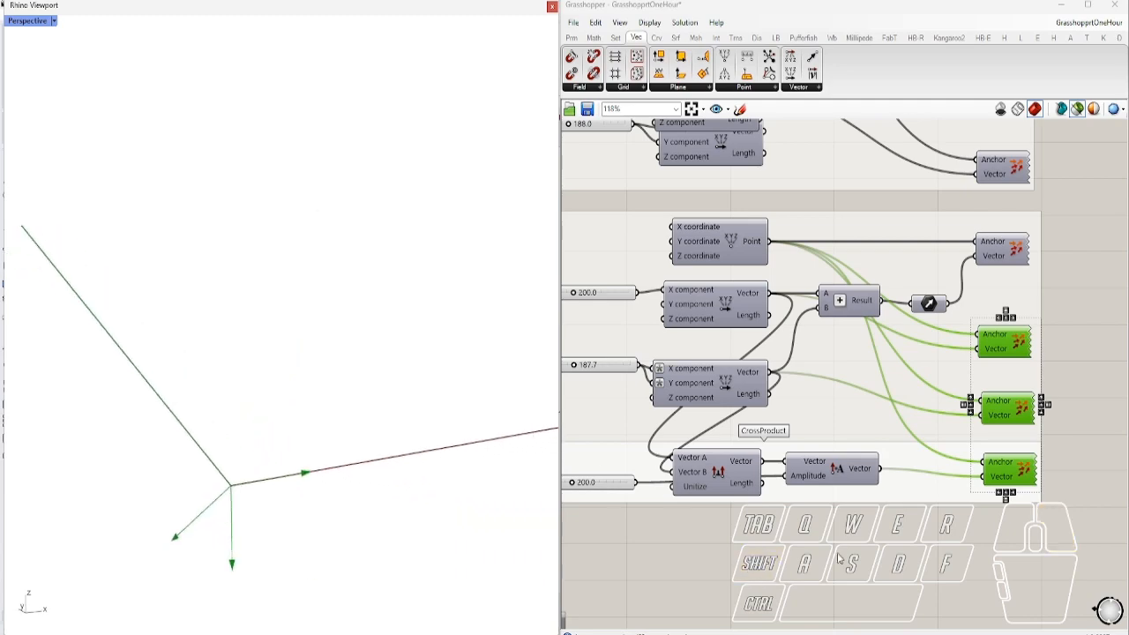
left_click(881, 567)
scroll(889, 496, "down", 5)
scroll(725, 490, "up", 4)
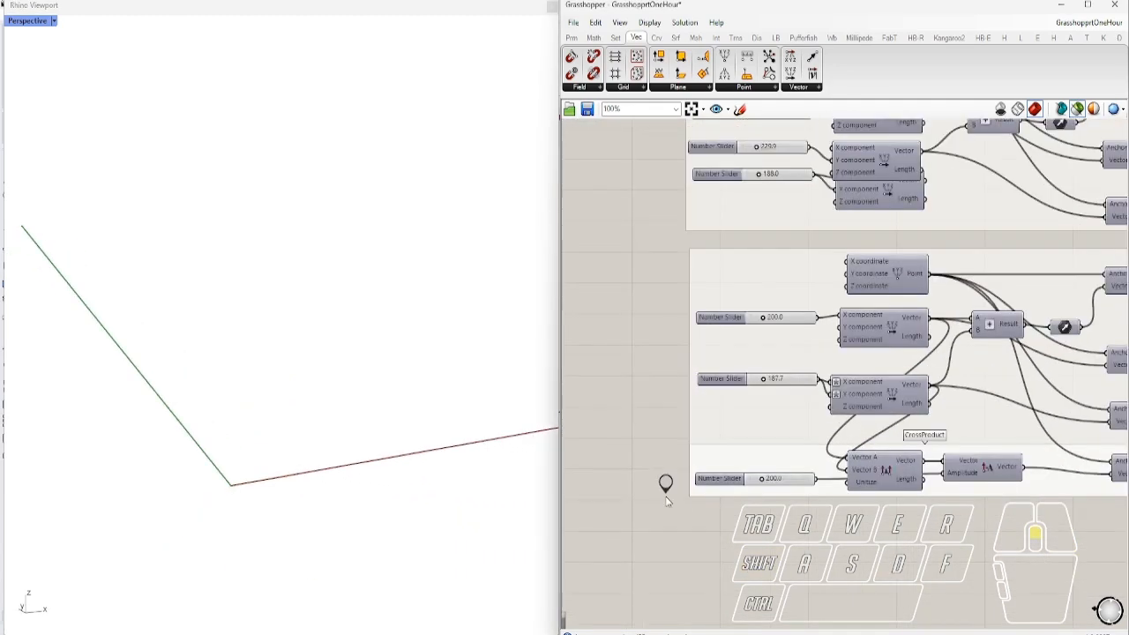
Jump to the Dot Product setup and locate Dot Product among the vector components
scroll(668, 494, "up", 1)
double_click(666, 481)
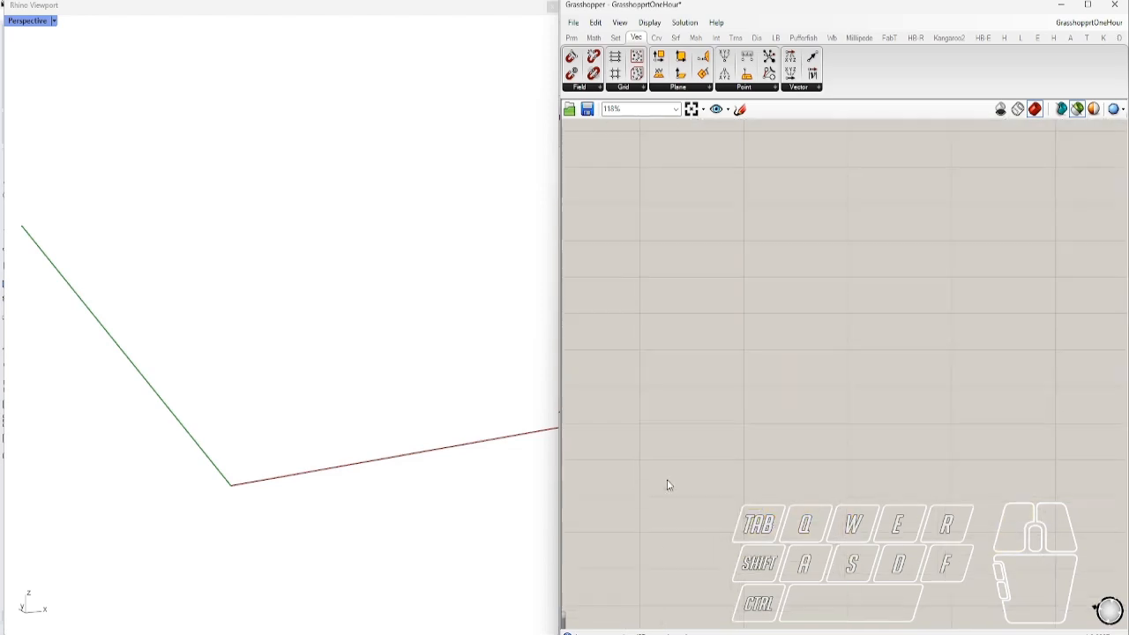
right_click_drag(736, 493, 650, 358)
scroll(737, 373, "down", 2)
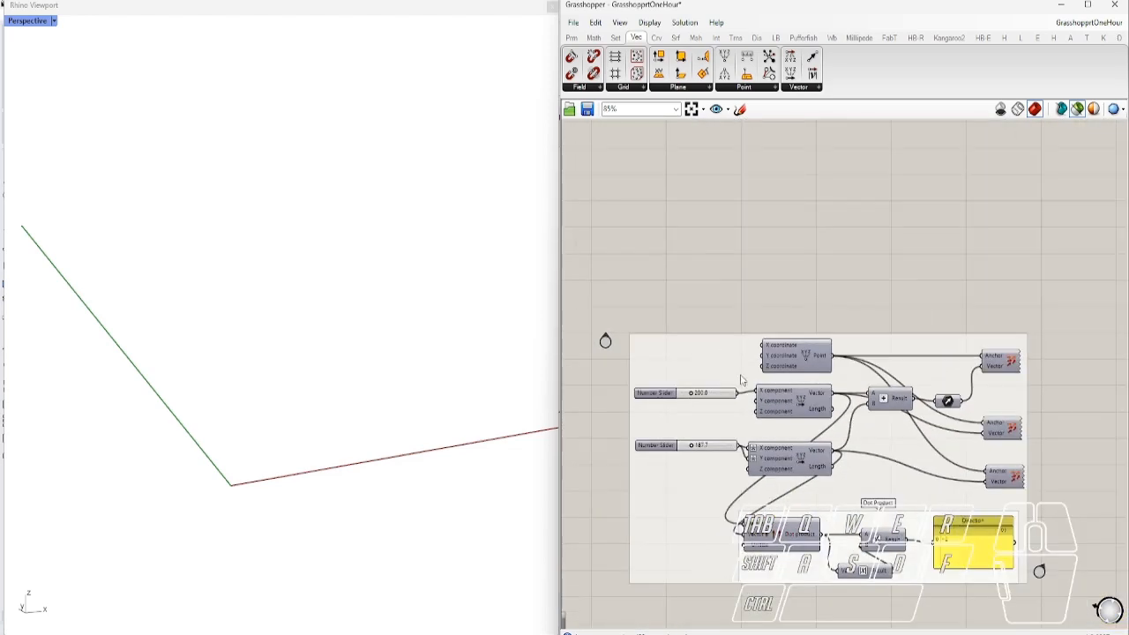
scroll(700, 484, "up", 2)
scroll(706, 456, "down", 1)
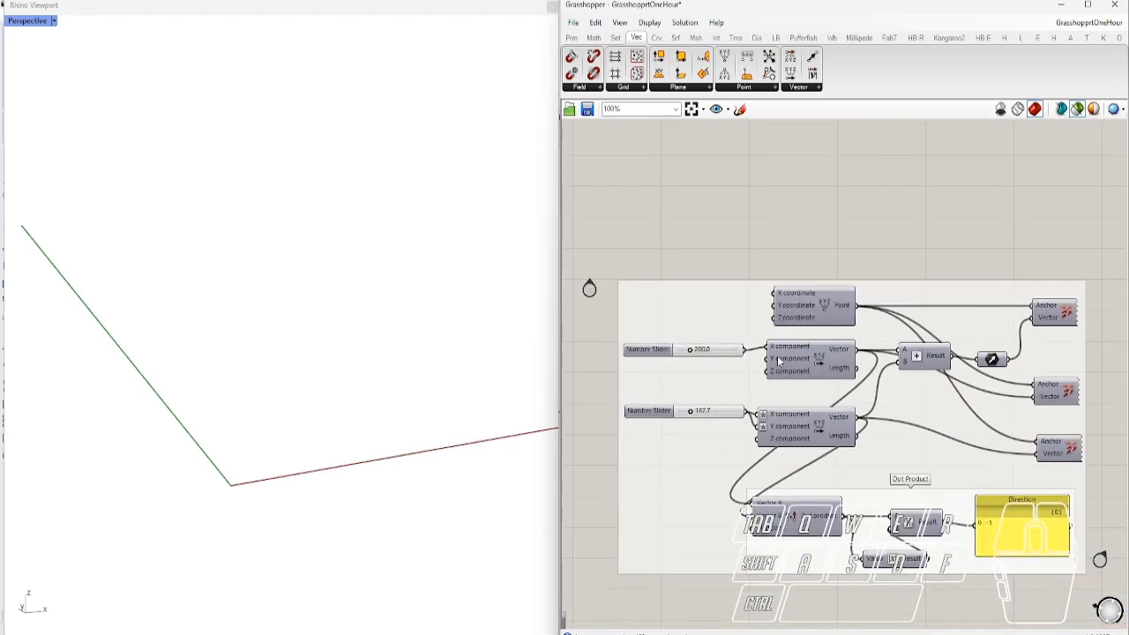
scroll(839, 419, "up", 4)
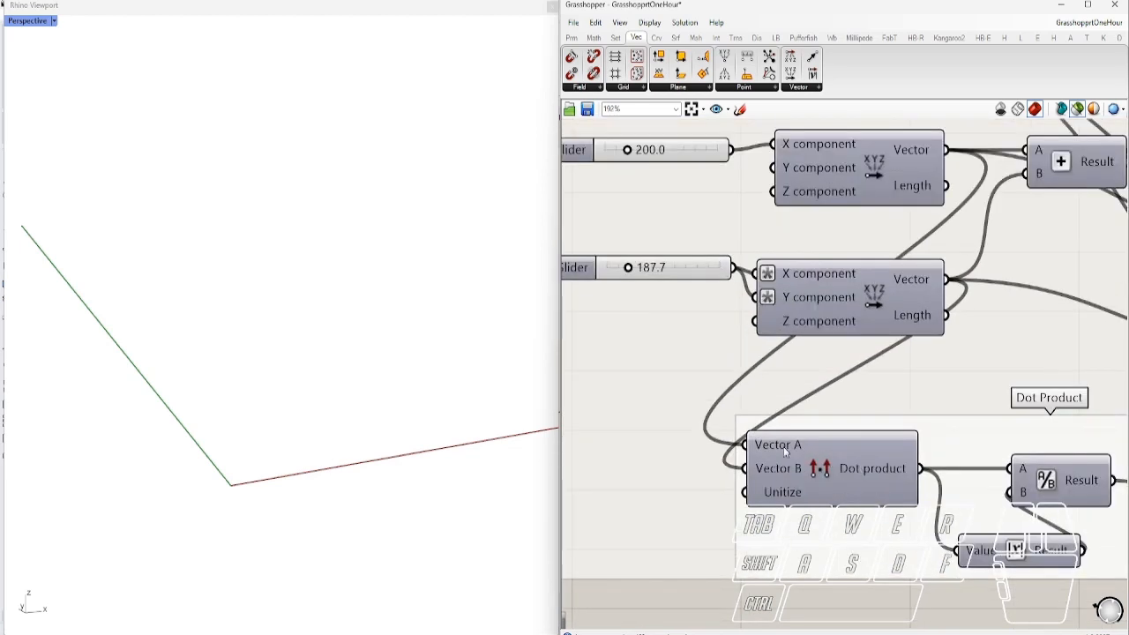
left_click(815, 476, "ctrl+alt")
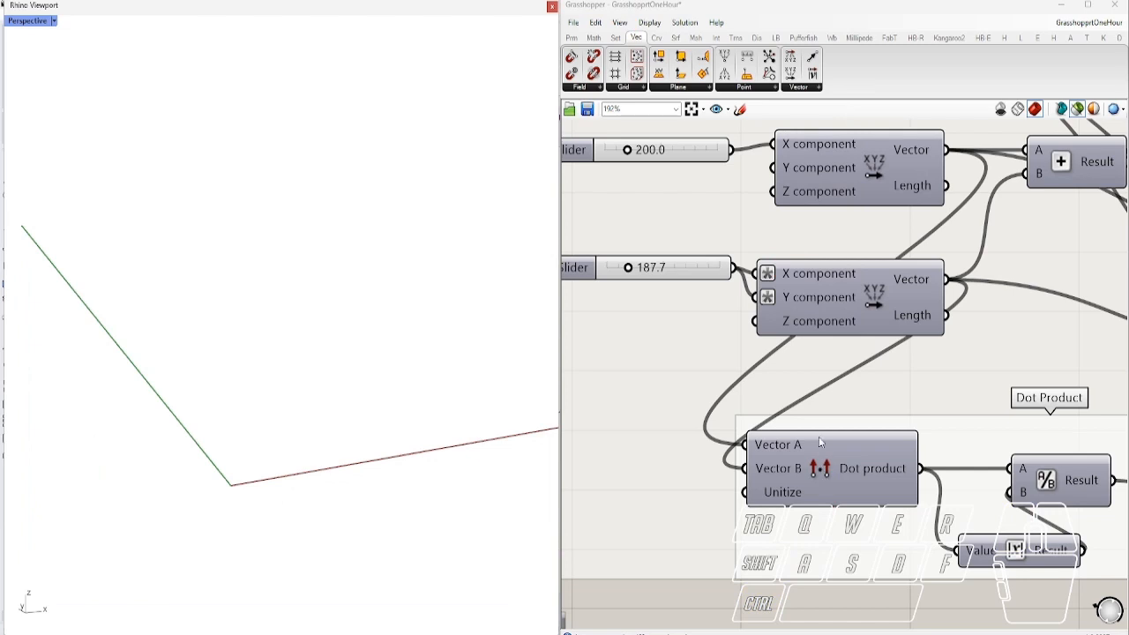
scroll(820, 467, "down", 4)
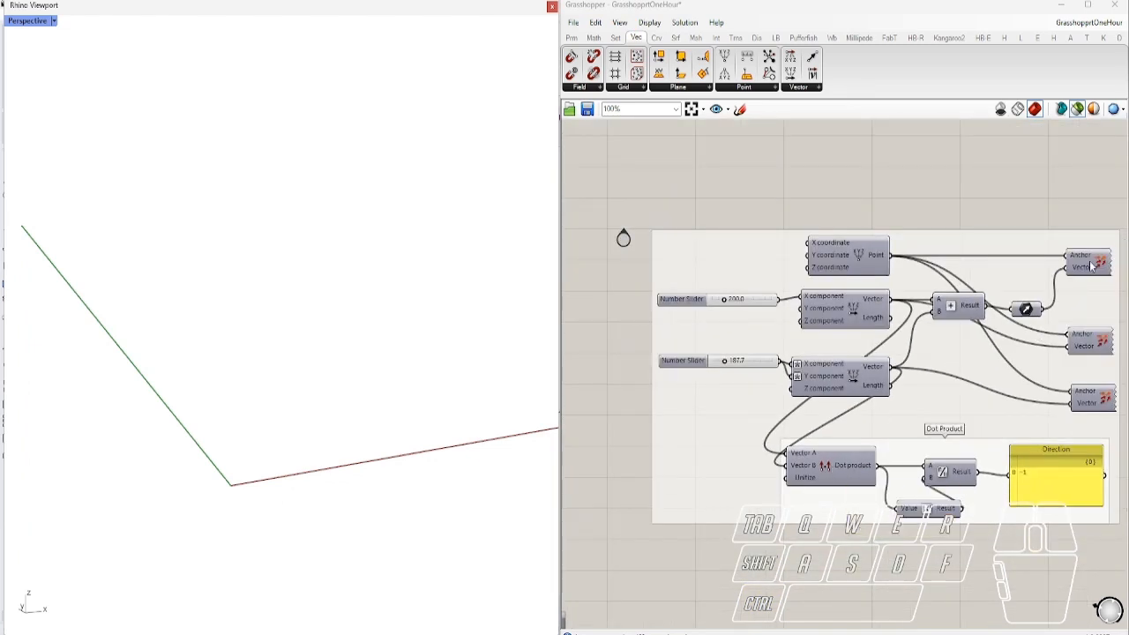
Preview the three vector arrows and bring the Direction panel reading -1 into view
left_click(1094, 266)
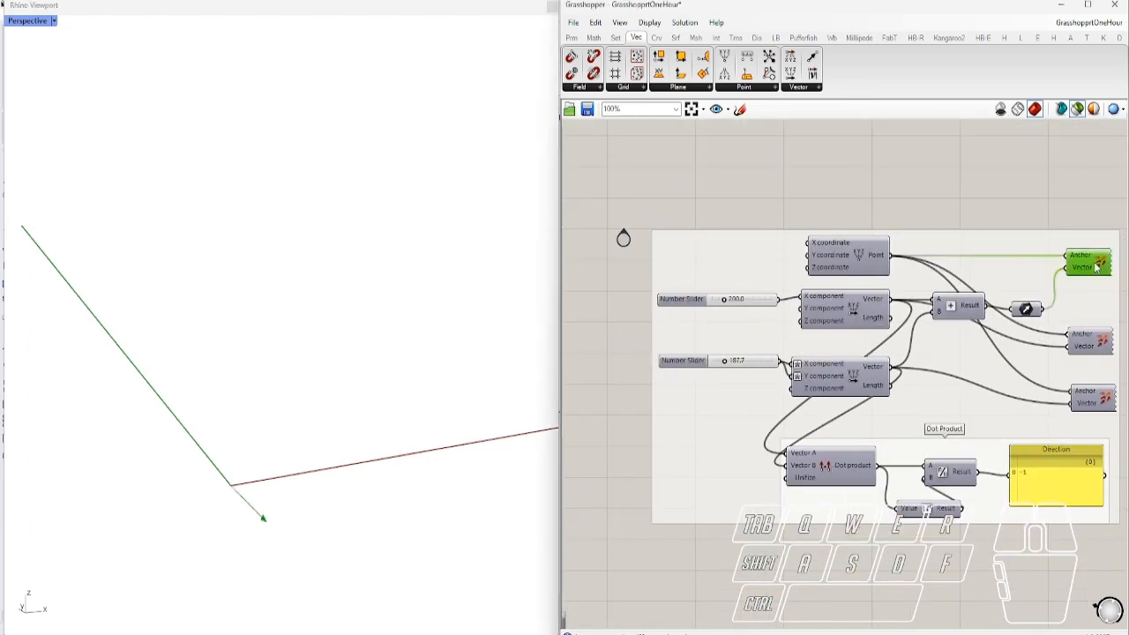
left_click(1095, 347)
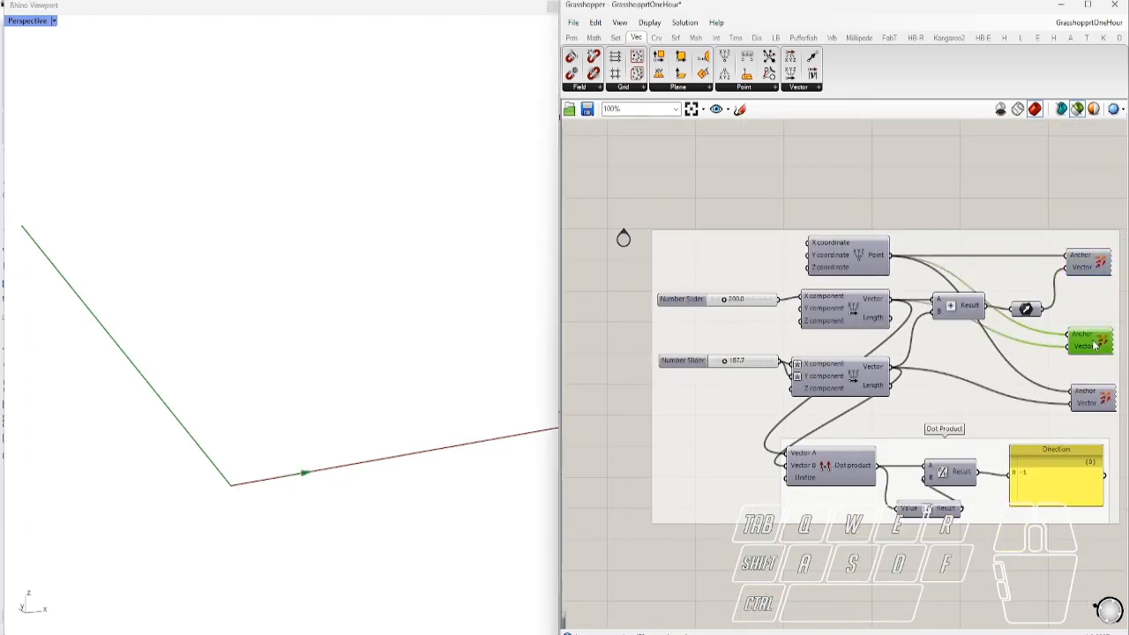
left_click(1094, 402)
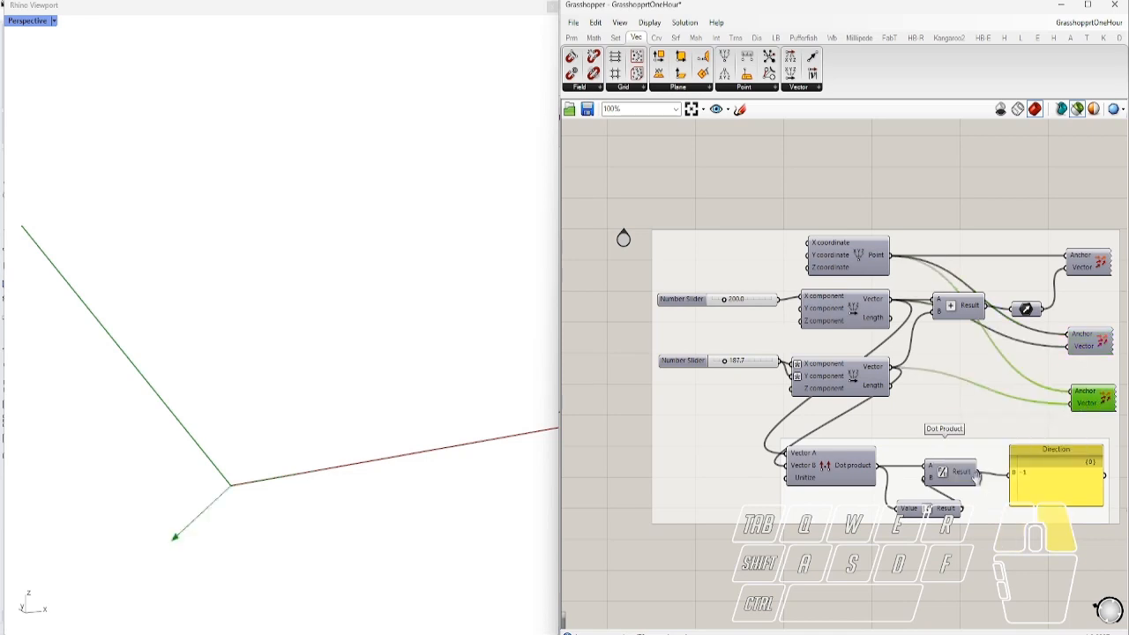
right_click_drag(1126, 494, 1080, 469)
scroll(1037, 457, "up", 3)
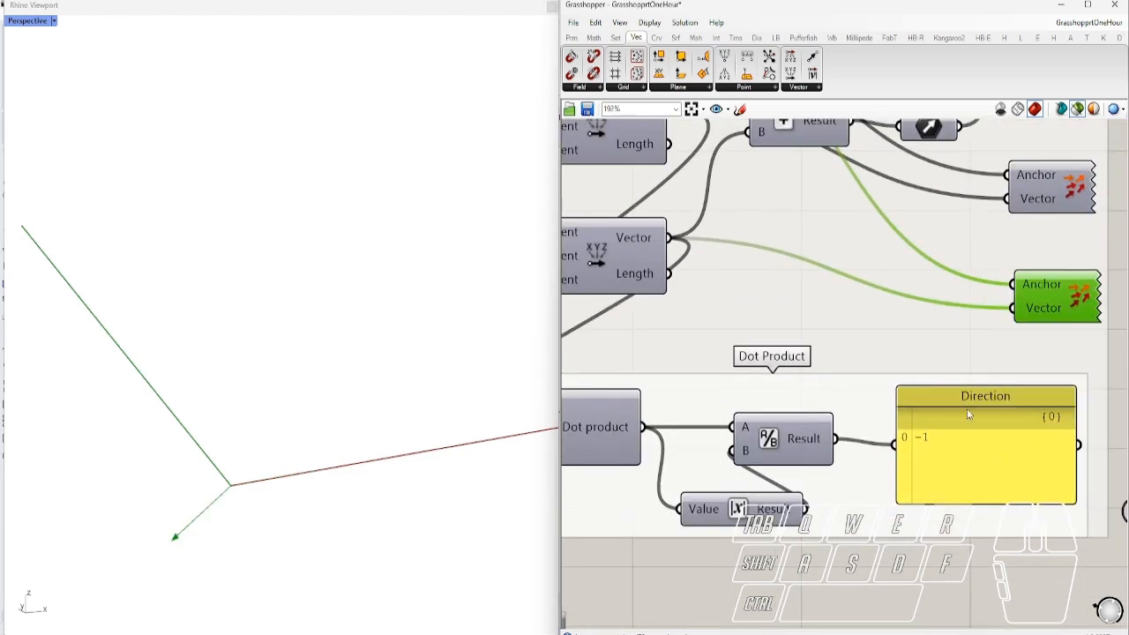
scroll(967, 414, "down", 2)
Frame the Dot Product group, select its component, and re-preview the lower vector
right_click_drag(688, 432, 768, 479)
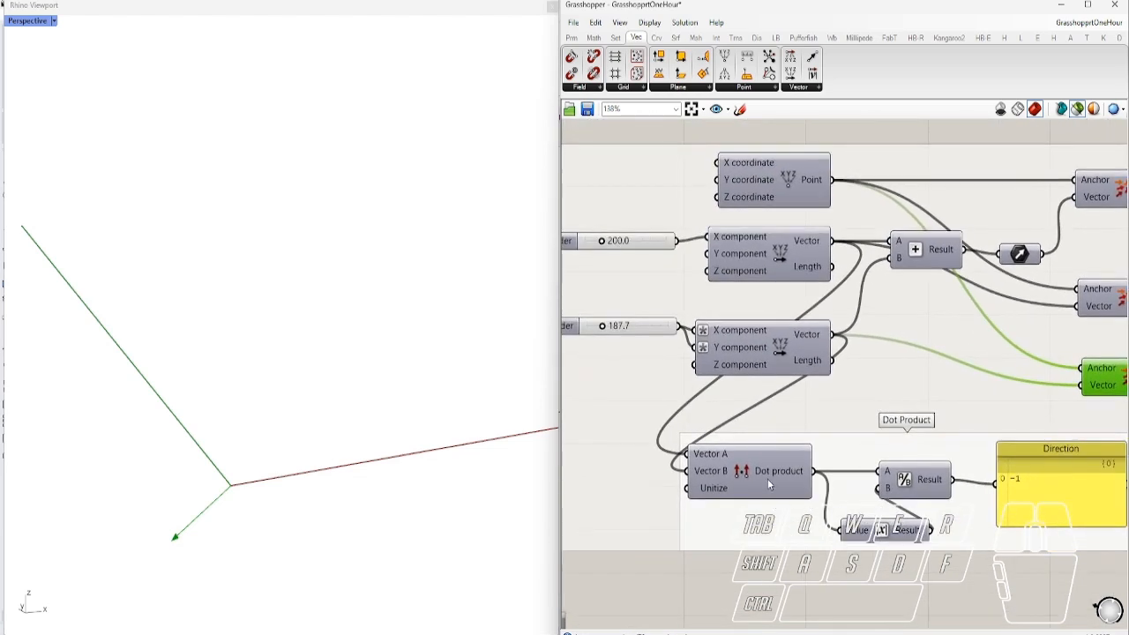
left_click(766, 476)
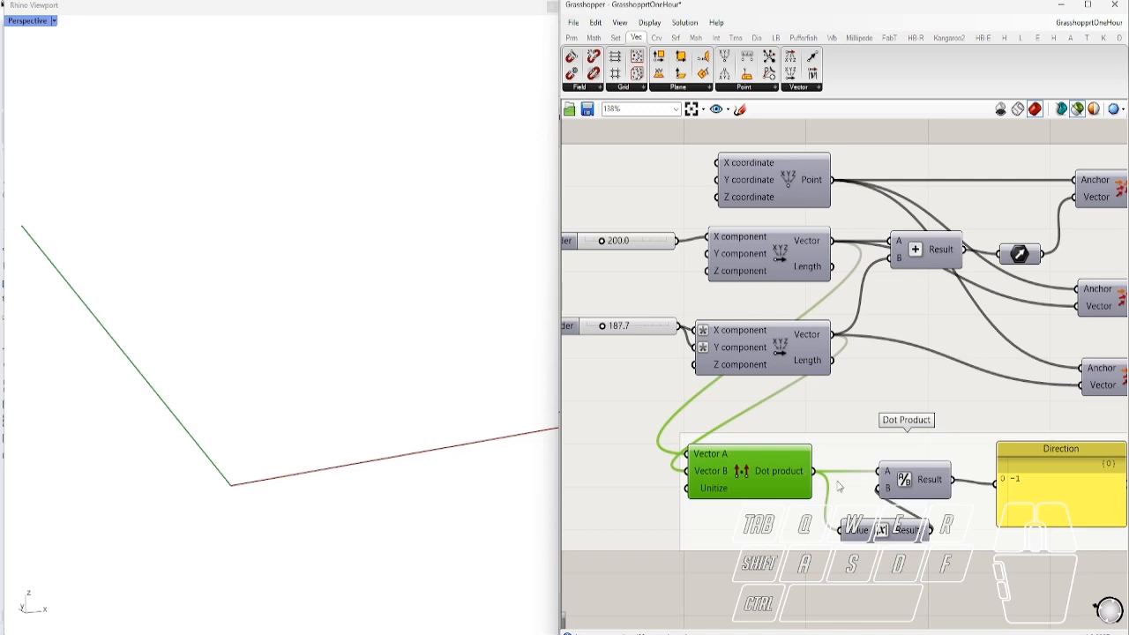
right_click_drag(1020, 491, 899, 458)
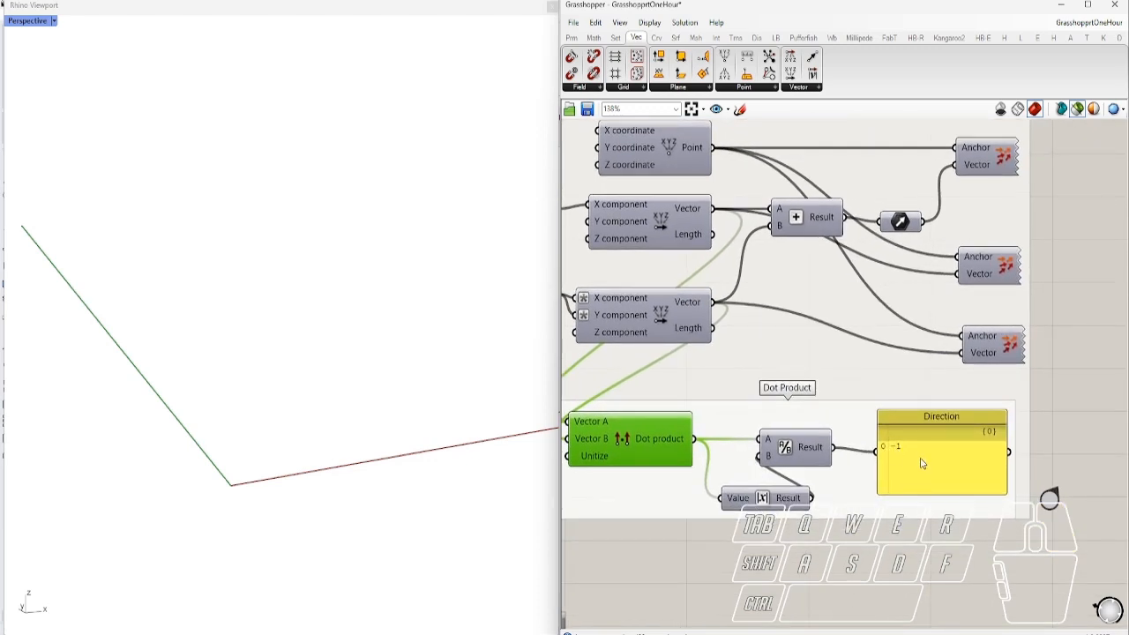
scroll(922, 463, "down", 2)
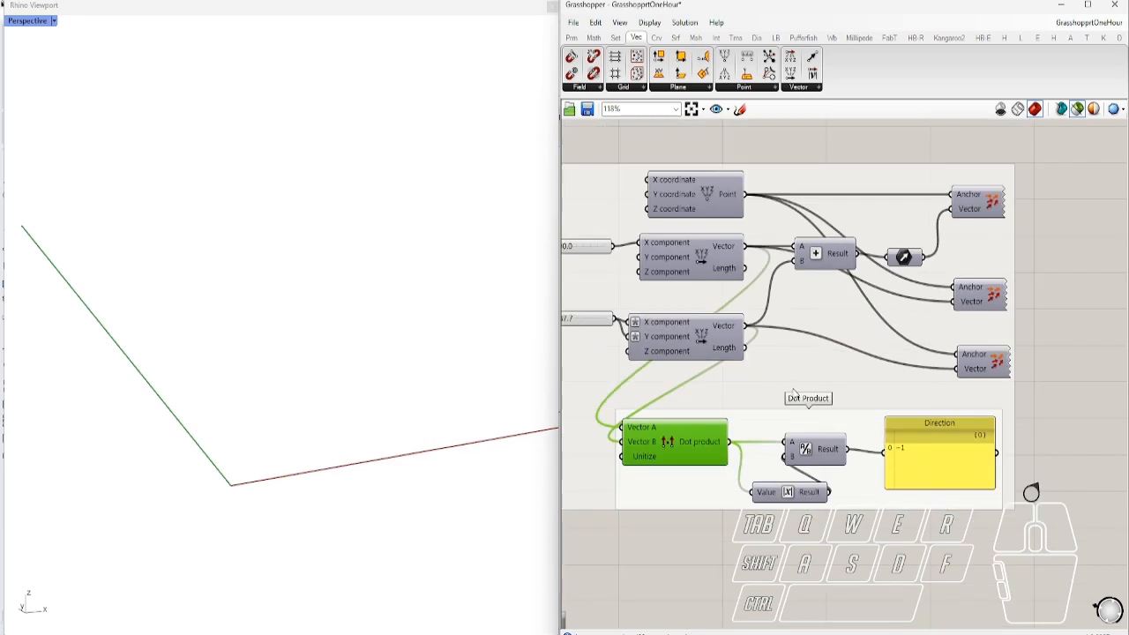
right_click_drag(1031, 491, 1103, 519)
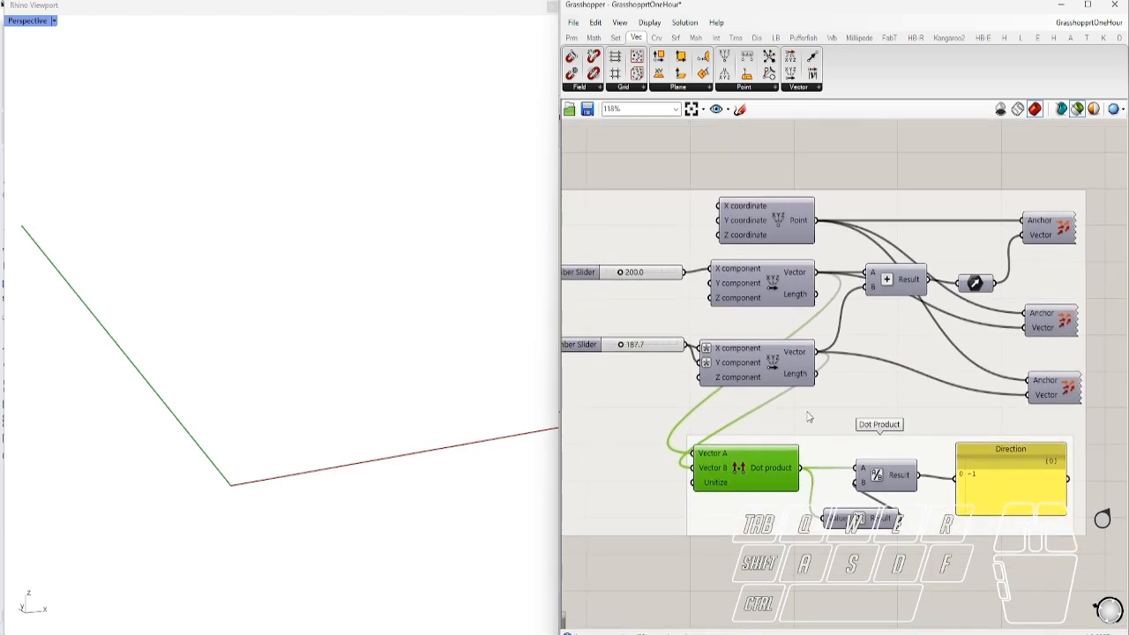
left_click(1052, 388)
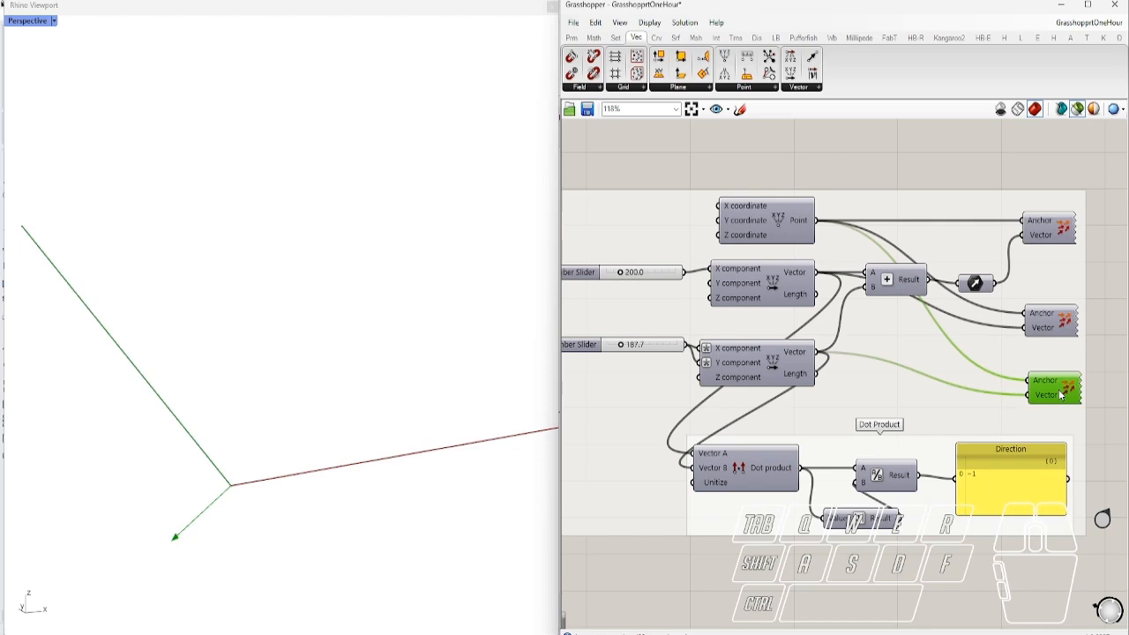
Add a multiplication component fed by the second vector and the Direction value
double_click(808, 582)
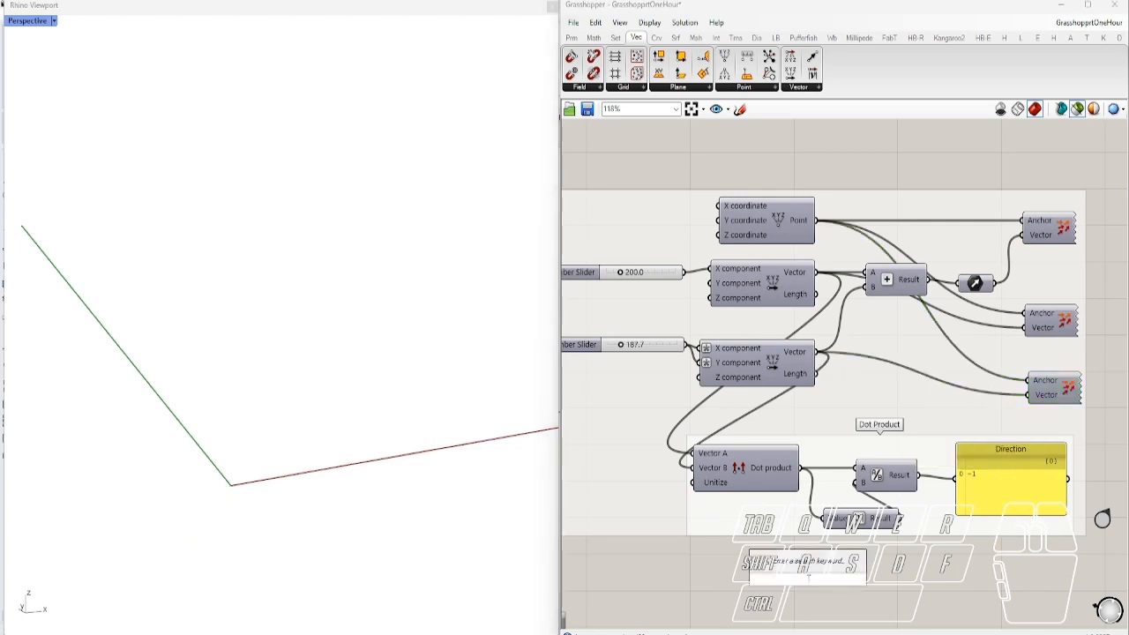
type("*")
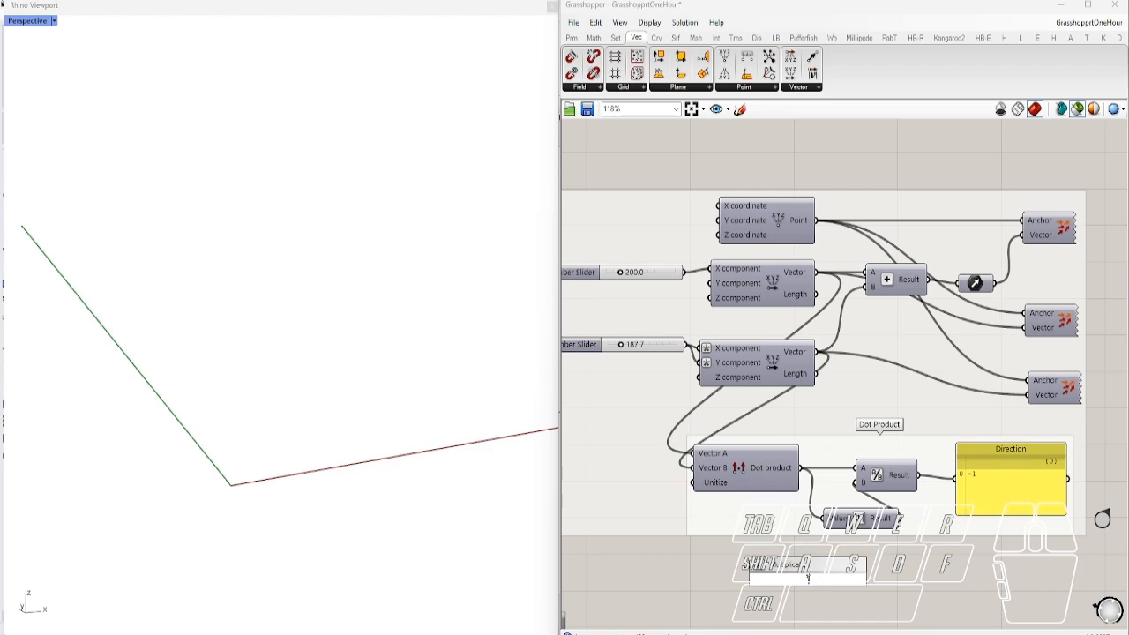
key("Return")
left_click_drag(817, 353, 780, 572)
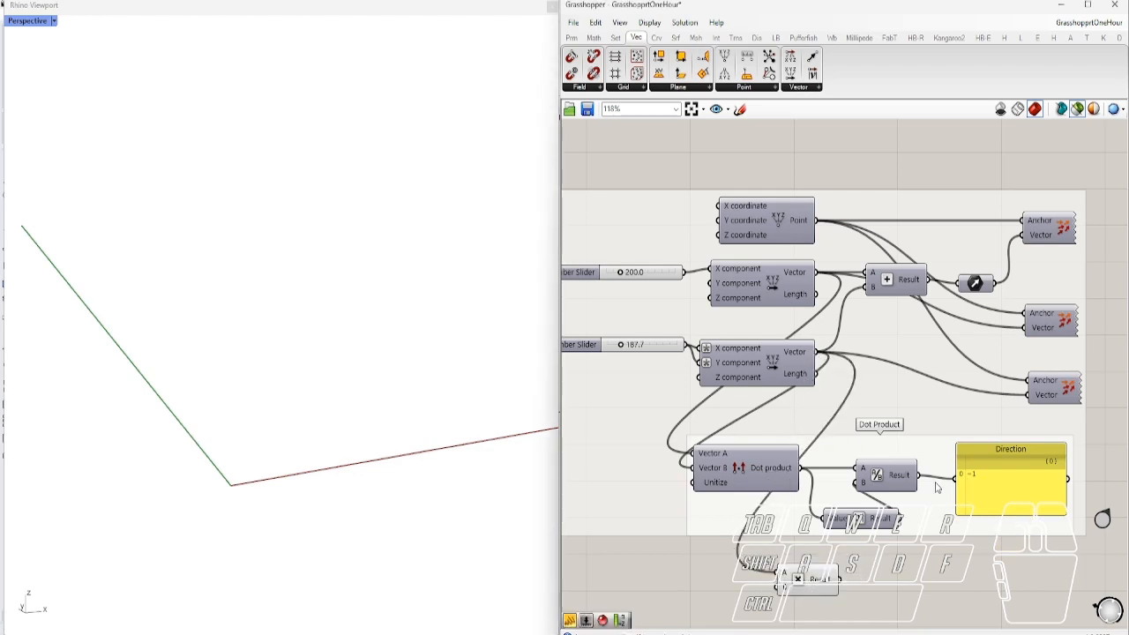
left_click_drag(1069, 481, 1051, 399)
Preview all three vector arrows, then isolate the third Vector Display's preview
left_click(1055, 397)
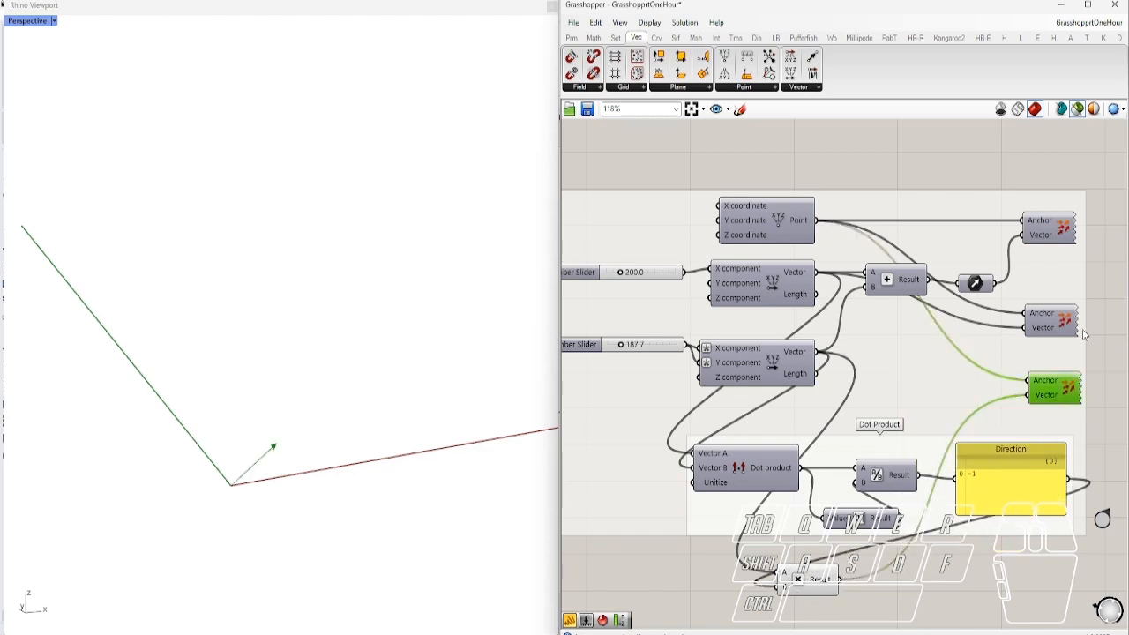
left_click(1047, 333, "shift")
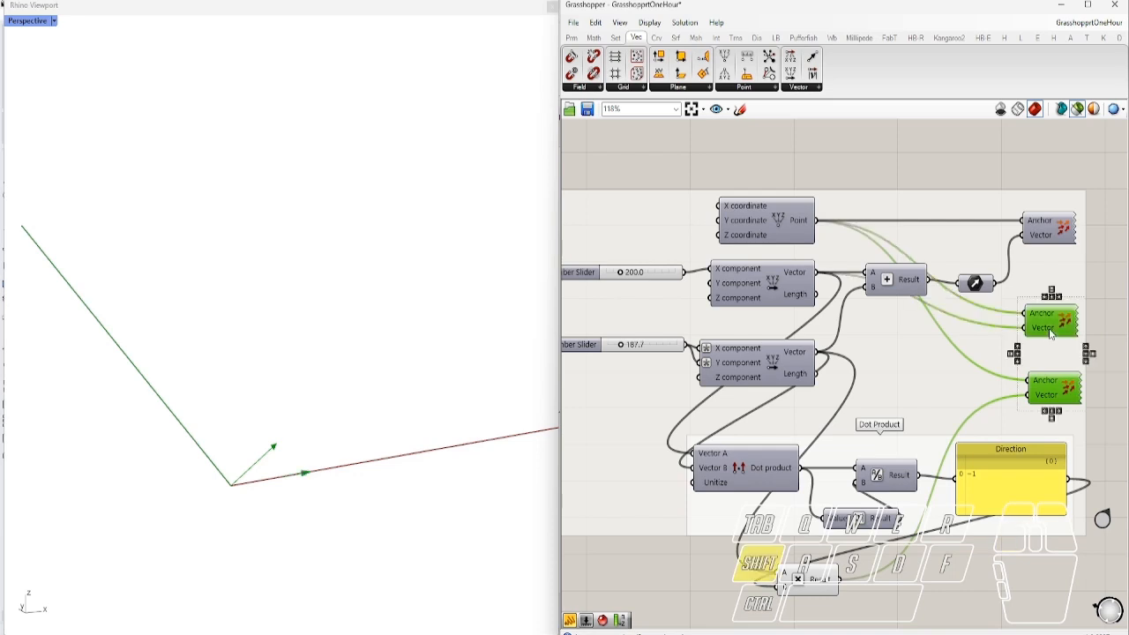
left_click(1058, 244, "shift")
right_click_drag(1084, 331, 1030, 328)
left_click(964, 424)
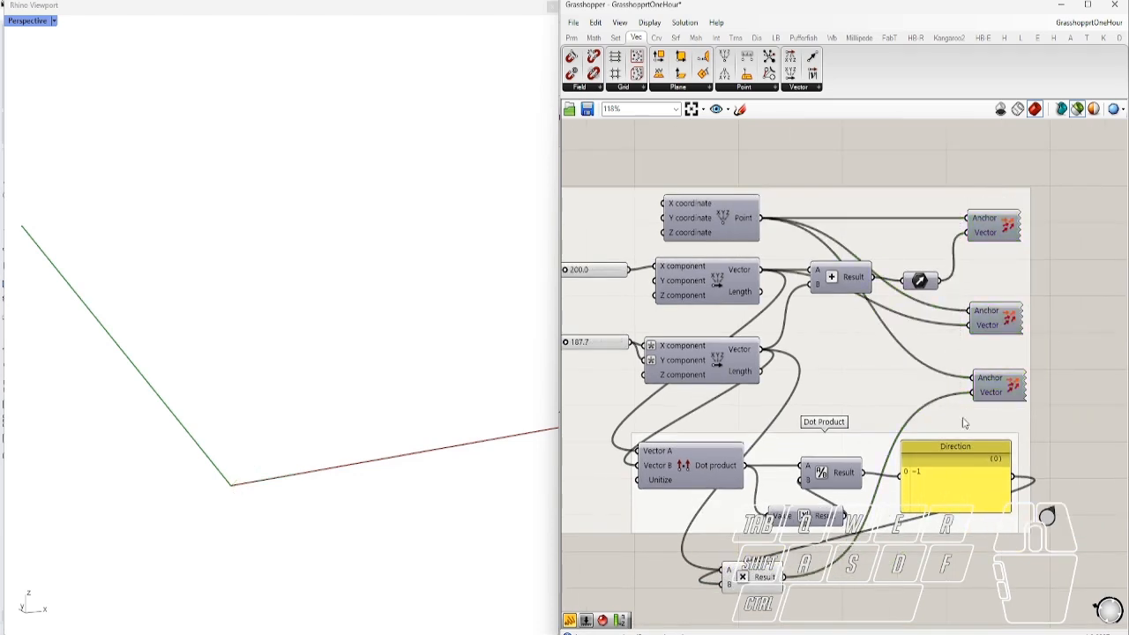
left_click(1001, 391)
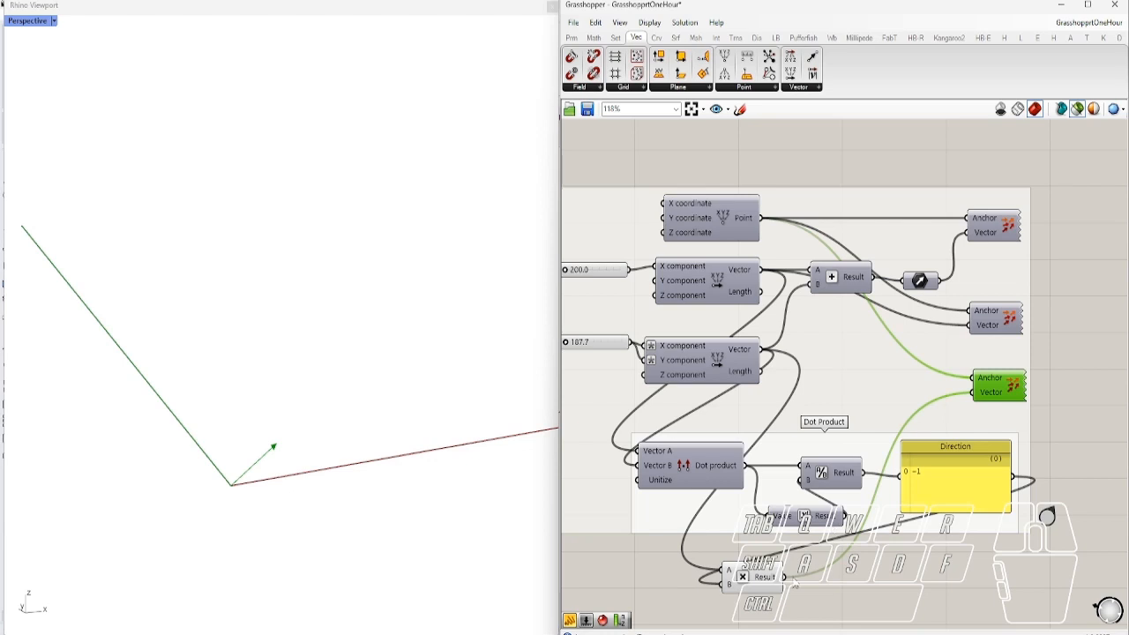
Move the lower vector's wire from the third display's Anchor to its Vector input
left_click_drag(764, 355, 972, 379)
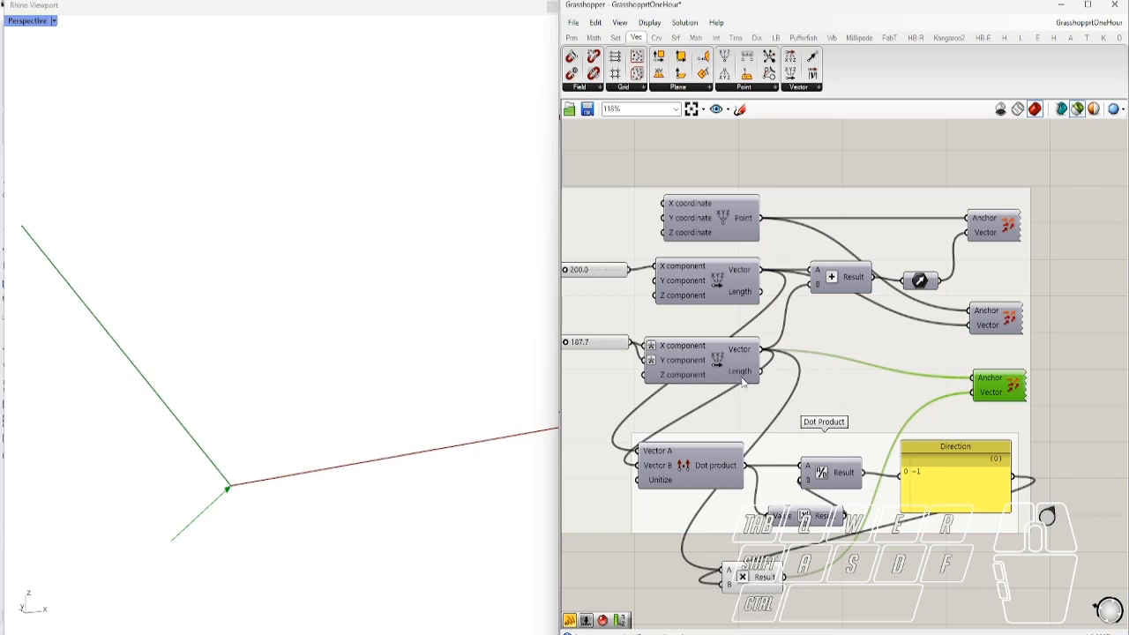
left_click_drag(764, 580, 785, 577)
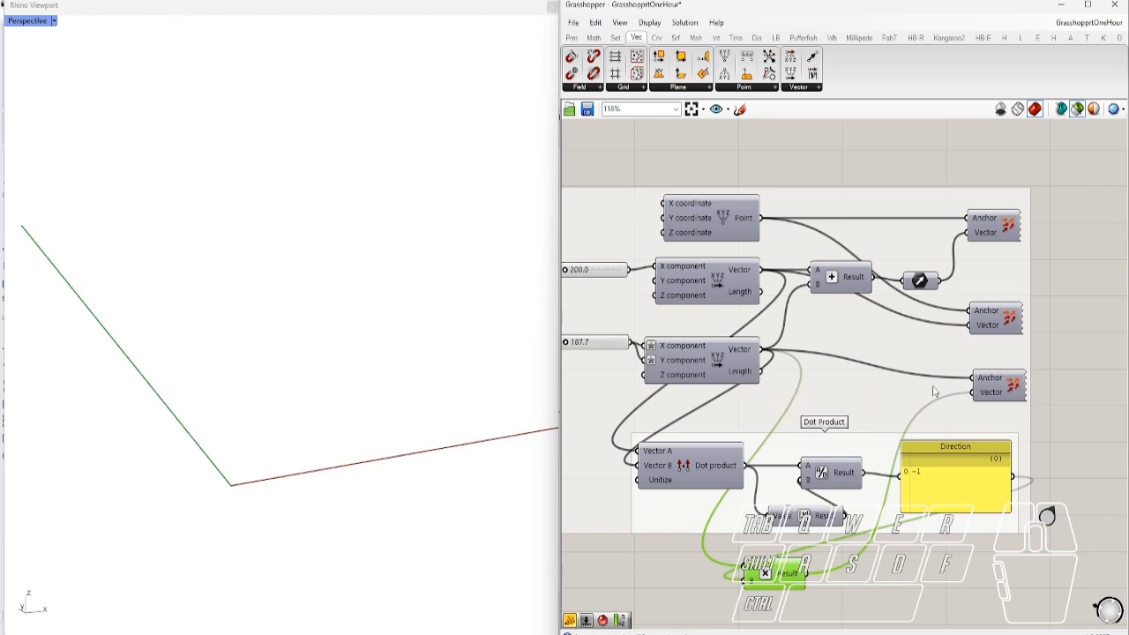
left_click_drag(763, 350, 979, 378, "ctrl")
left_click_drag(757, 348, 975, 404)
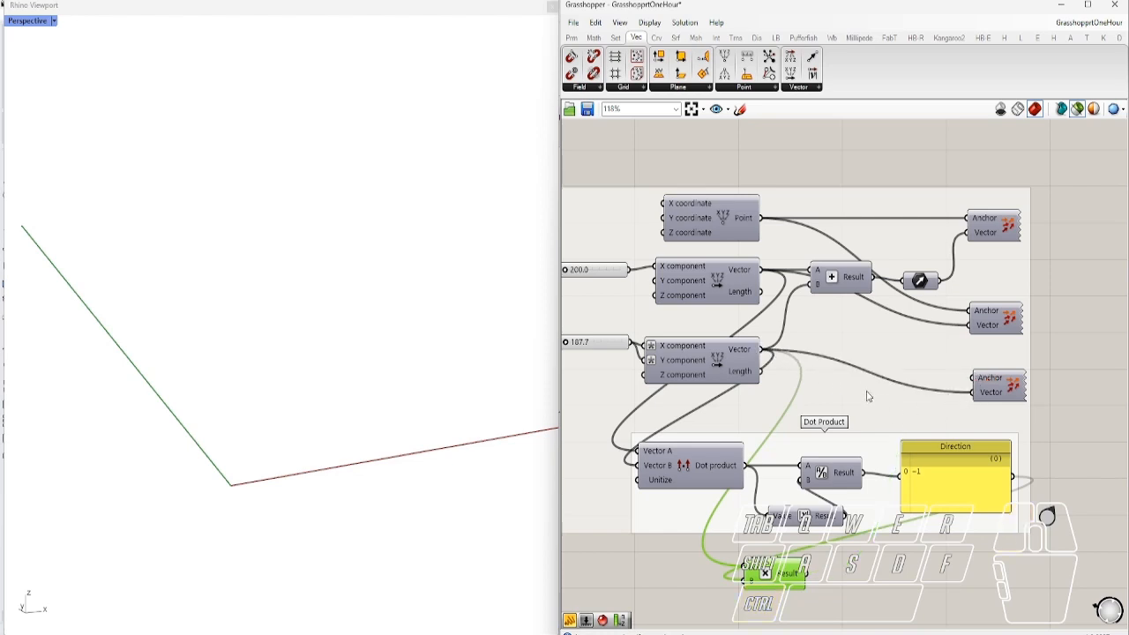
Connect the Point output to the third display's Anchor and the multiplication Result to its Vector
left_click_drag(759, 217, 976, 378)
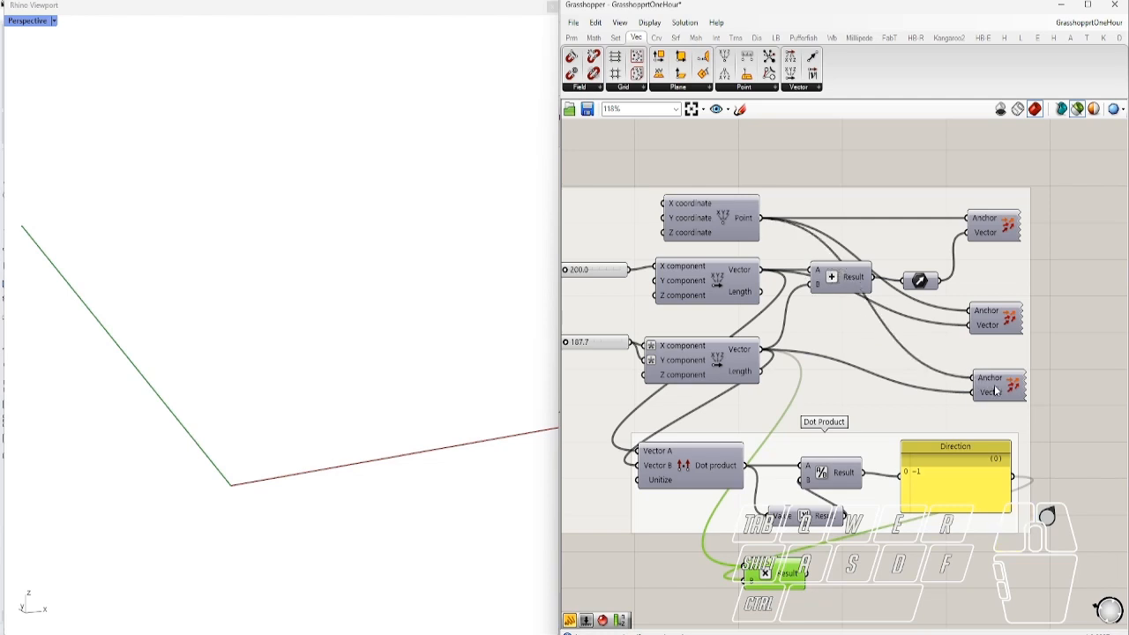
left_click(1001, 390)
left_click_drag(806, 574, 974, 393)
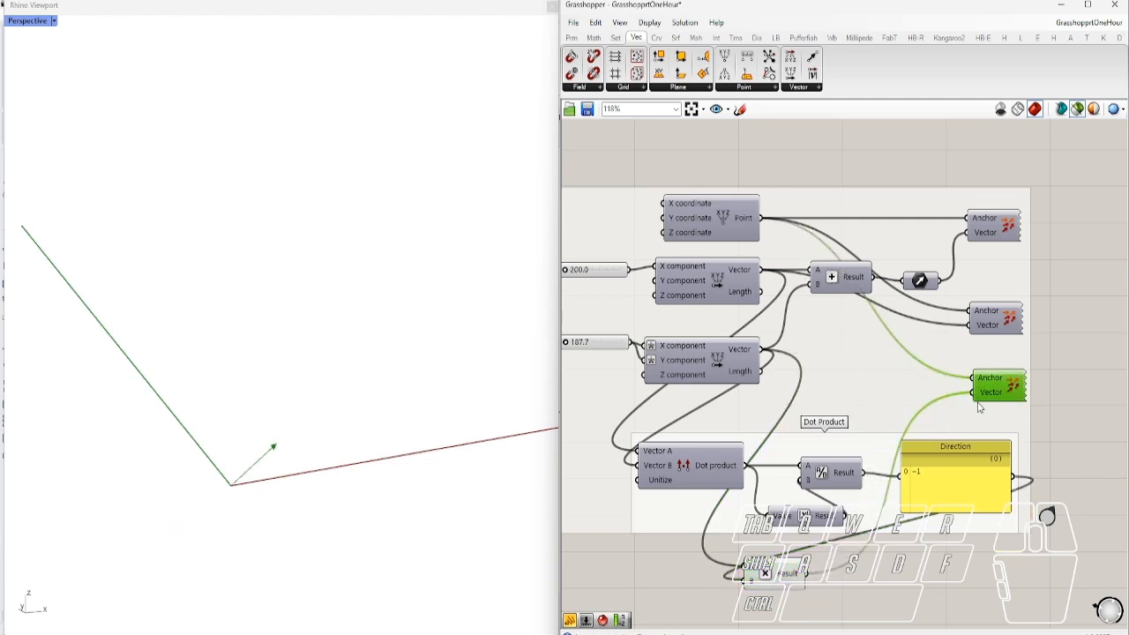
left_click(902, 564)
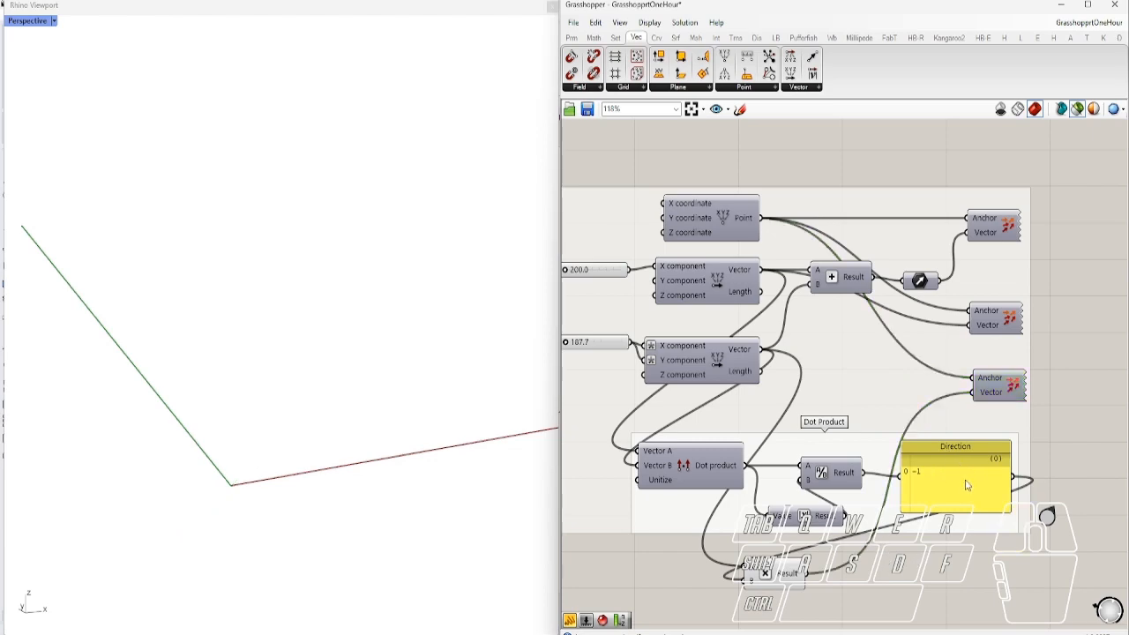
scroll(924, 505, "down", 3)
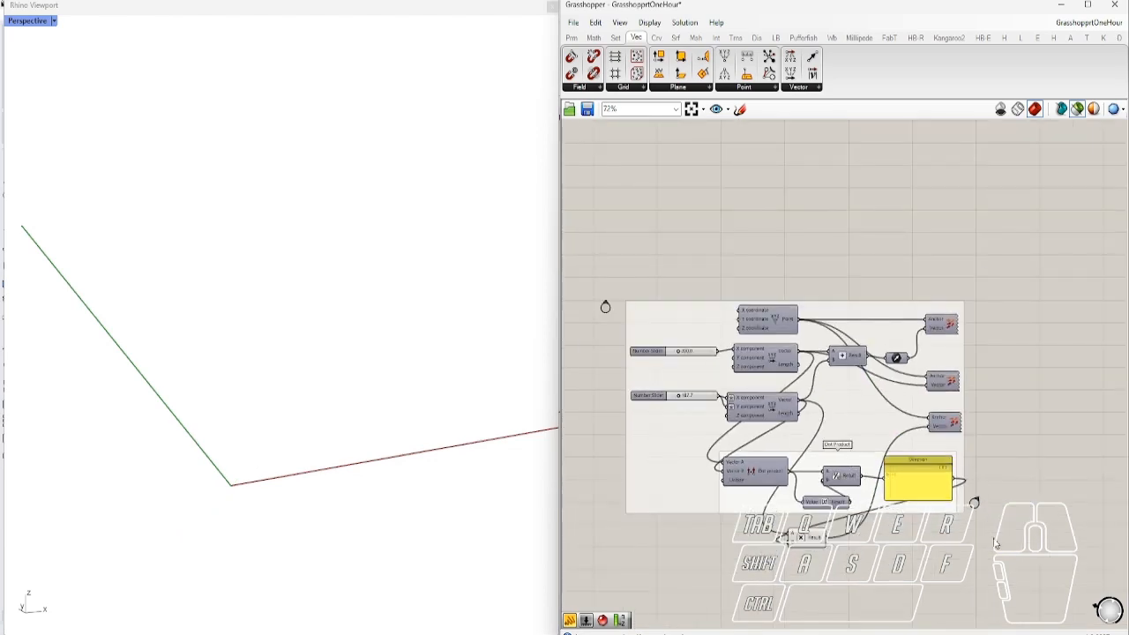
Jump to Analytic Operations and frame the domain, slider, list and True/False panels
double_click(975, 505)
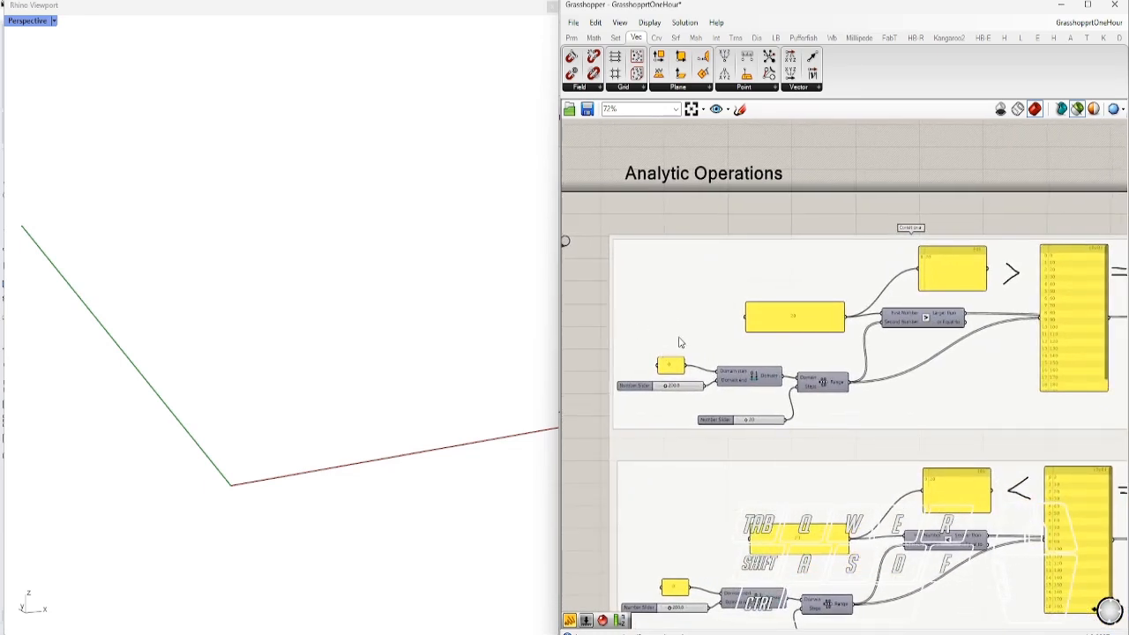
scroll(749, 358, "up", 3)
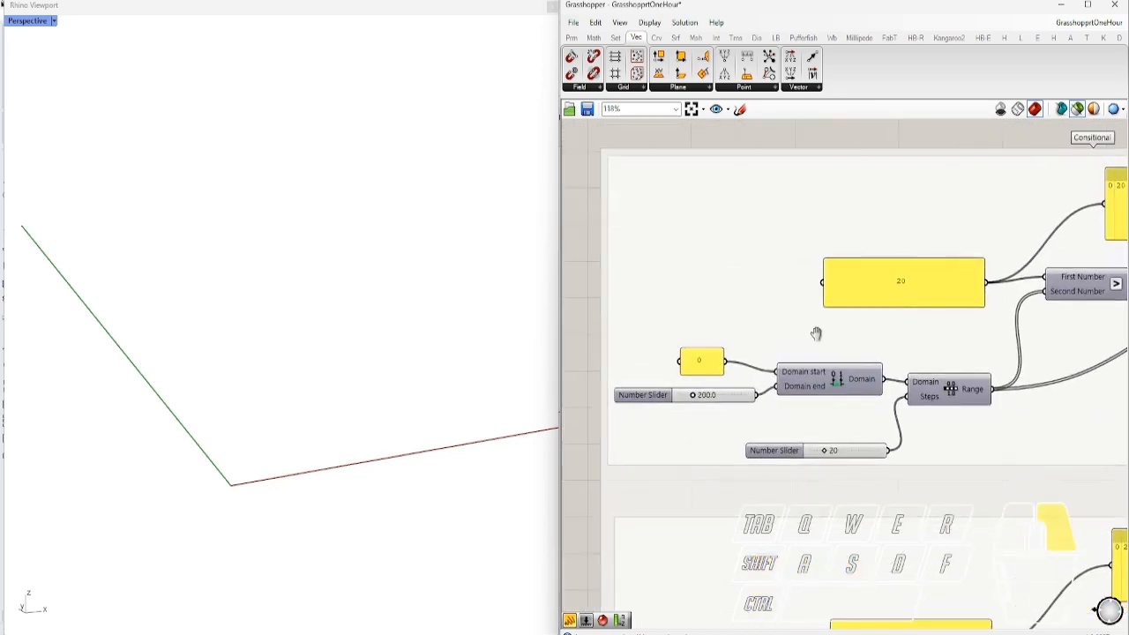
left_click(838, 382, "ctrl+alt")
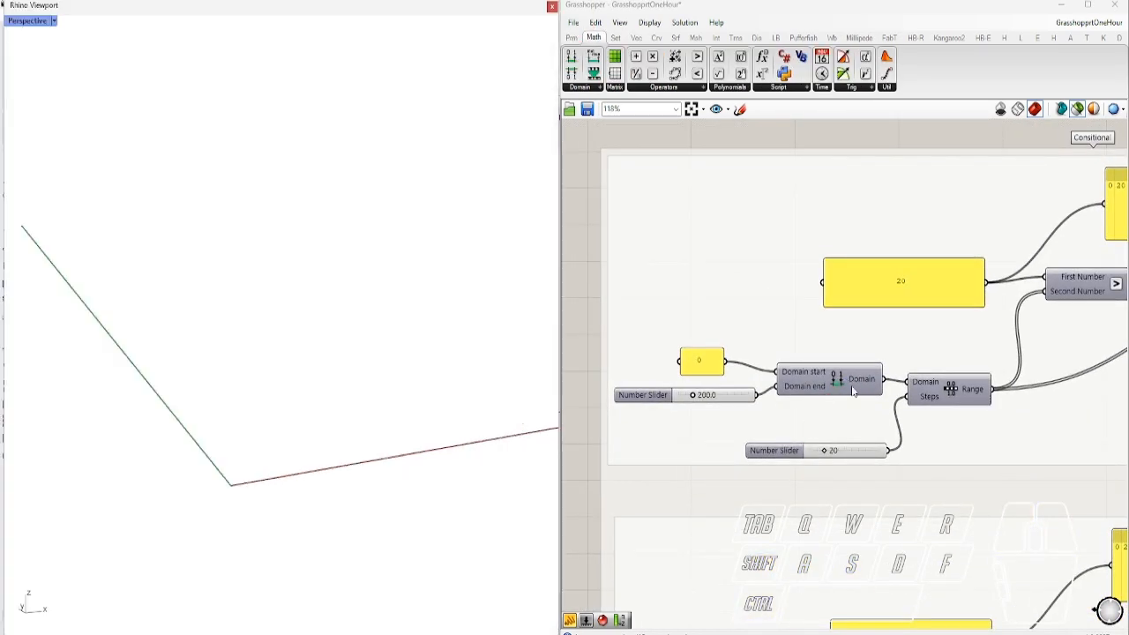
right_click_drag(966, 407, 849, 432)
scroll(767, 390, "down", 3)
right_click_drag(965, 379, 820, 350)
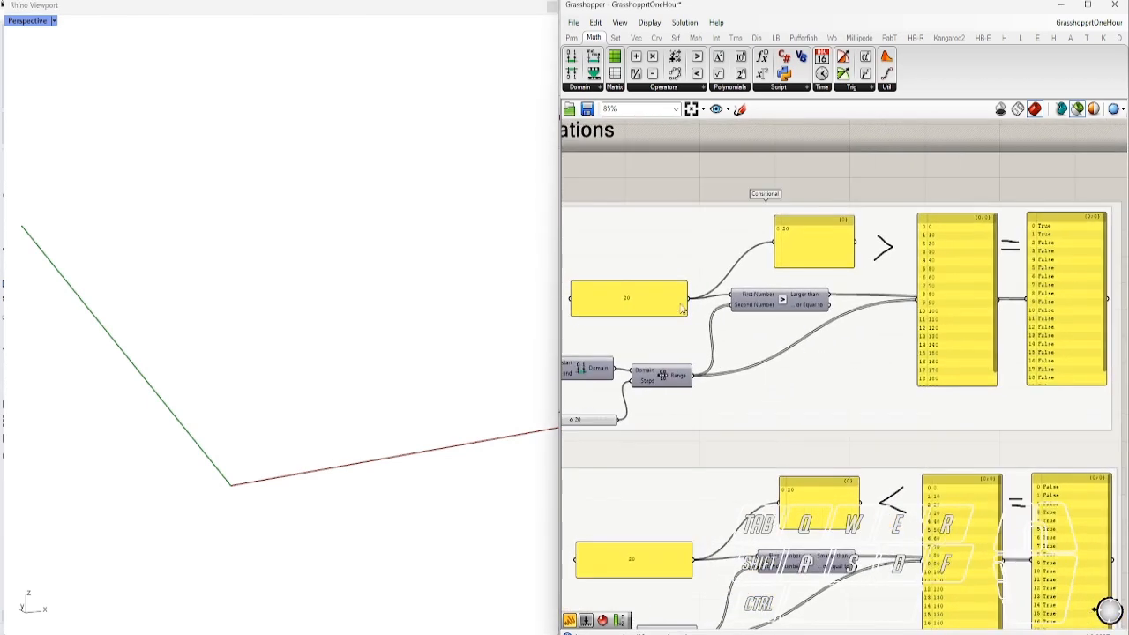
scroll(693, 315, "up", 3)
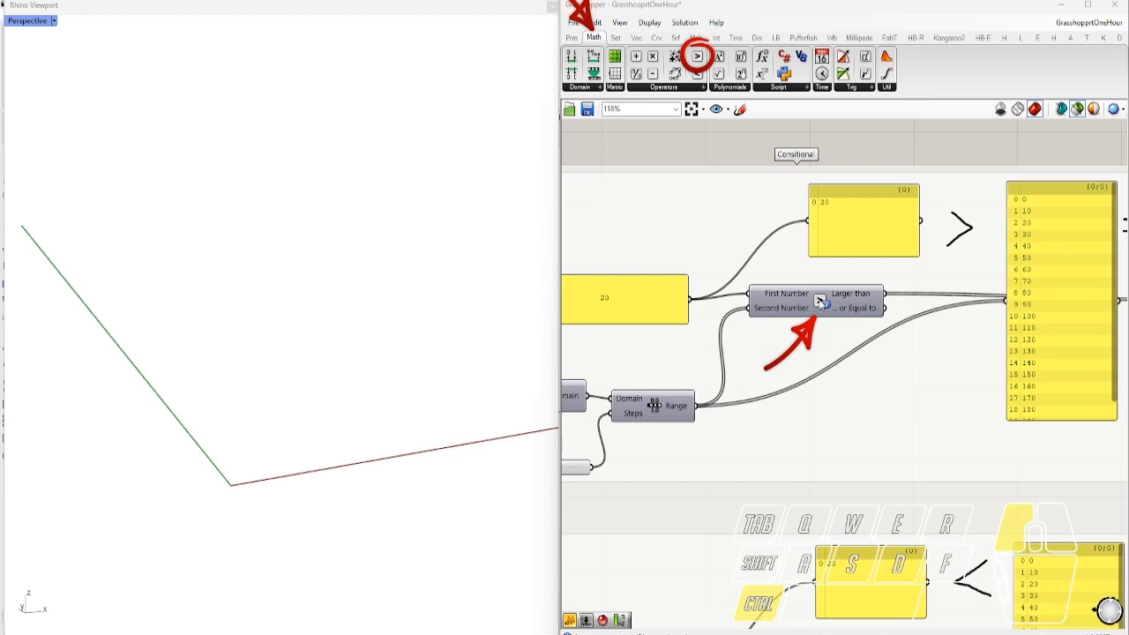
right_click_drag(676, 323, 769, 356)
right_click_drag(891, 428, 749, 423)
right_click_drag(841, 350, 649, 360)
right_click_drag(746, 318, 892, 295)
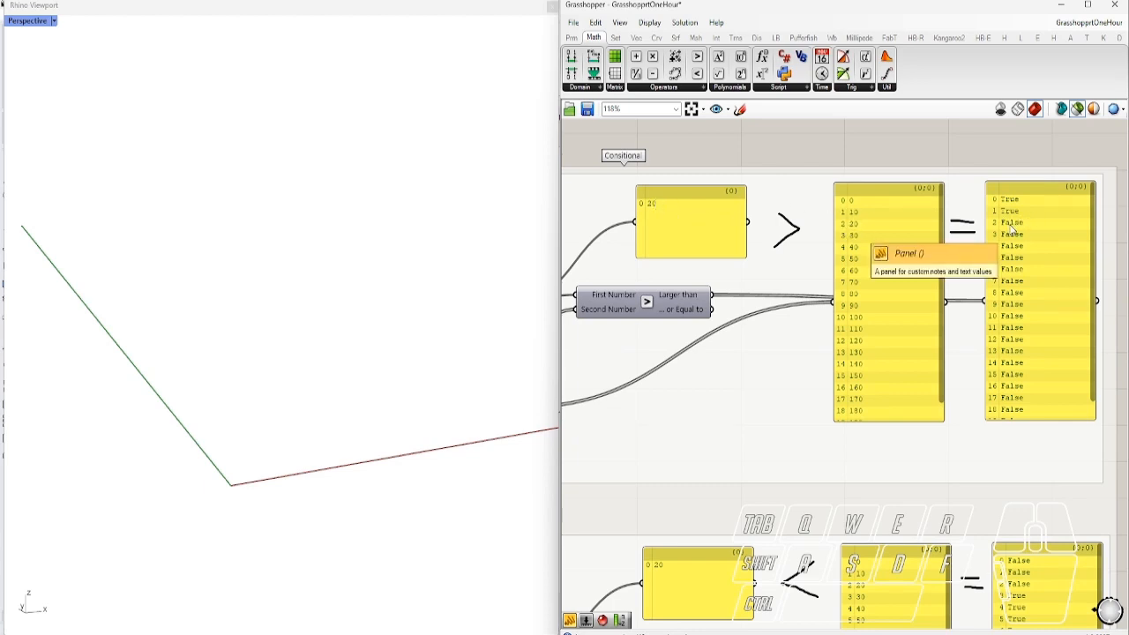
Wire Larger or Equal, then Larger than, into the True/False panel to compare
left_click_drag(711, 309, 983, 305)
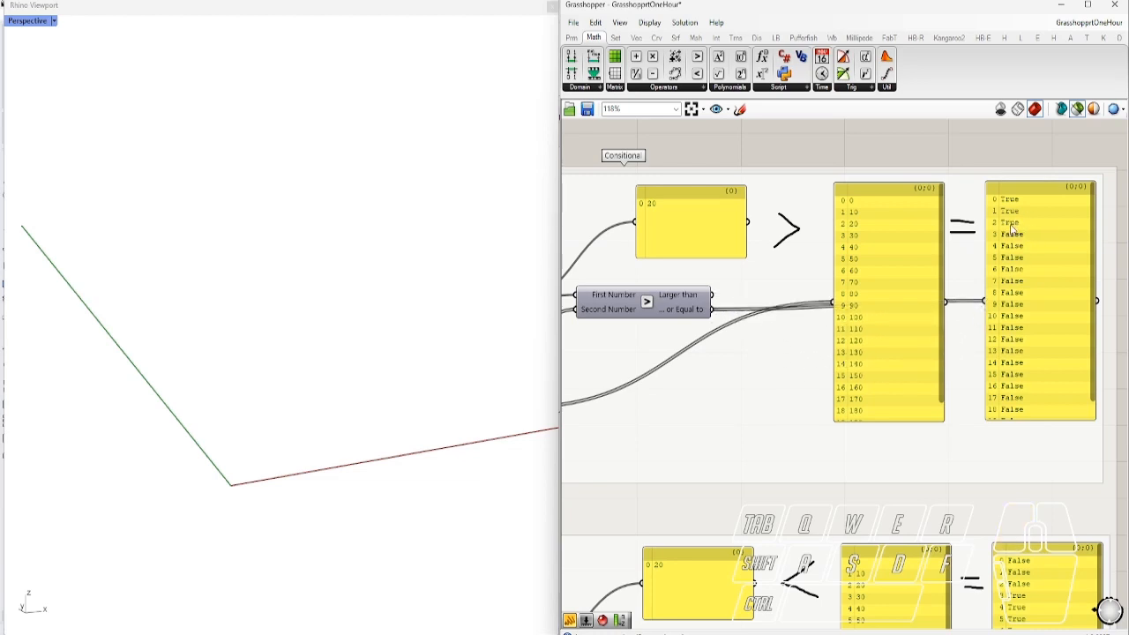
left_click_drag(710, 297, 986, 302)
scroll(1061, 234, "down", 4)
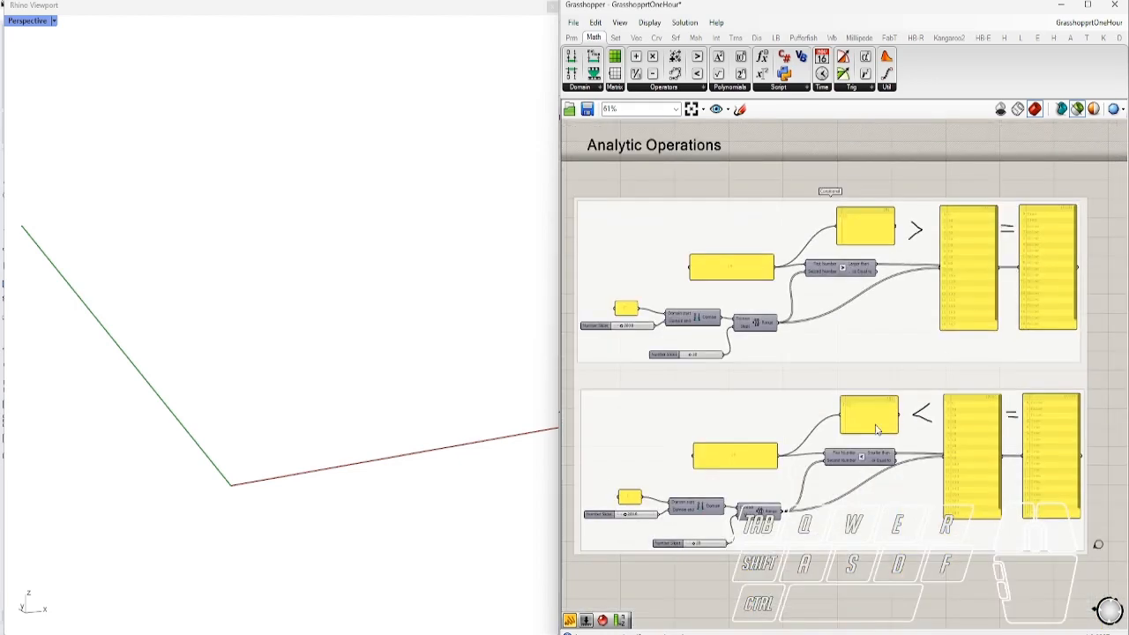
scroll(940, 355, "up", 3)
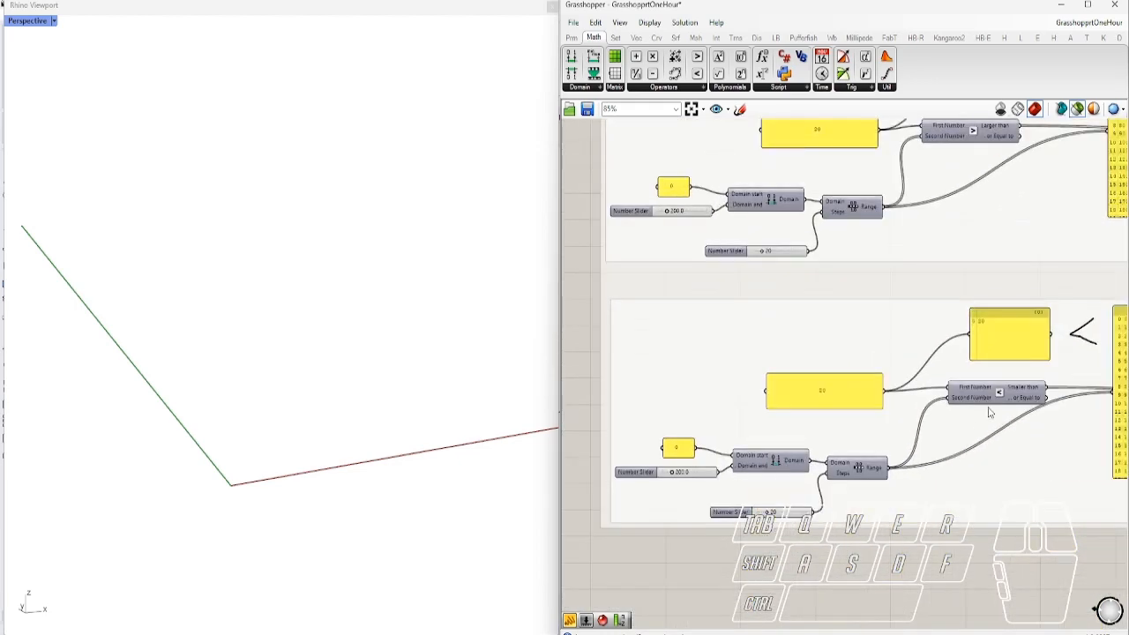
scroll(976, 423, "up", 1)
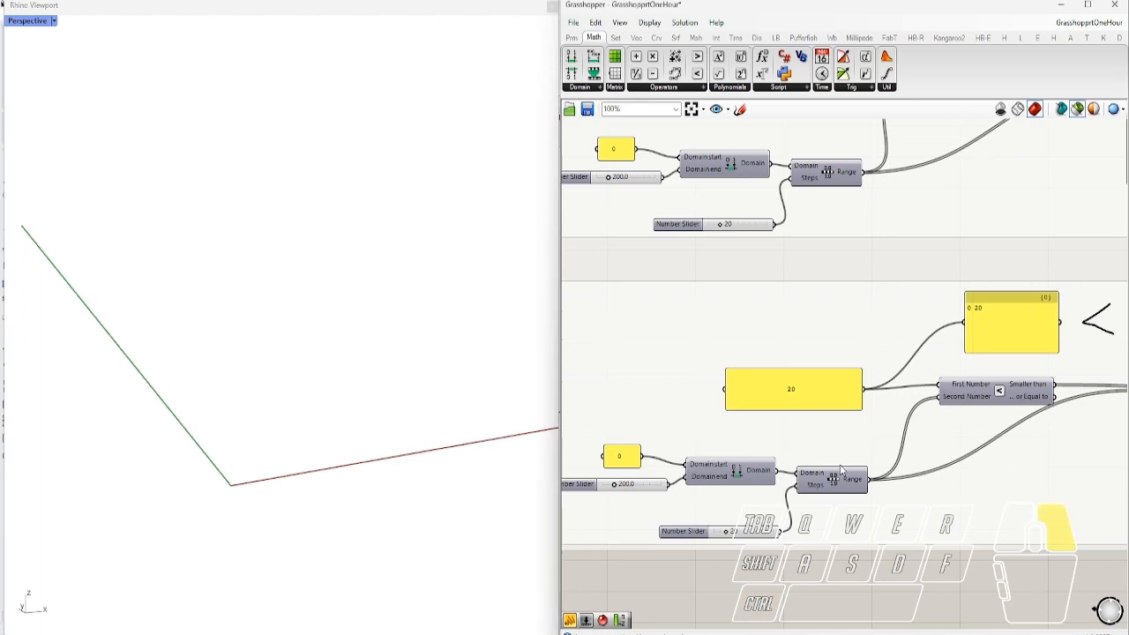
Pan to the Smaller than group, comparing 20 against the 0–200 range
right_click_drag(841, 469, 917, 437)
right_click_drag(968, 494, 705, 510)
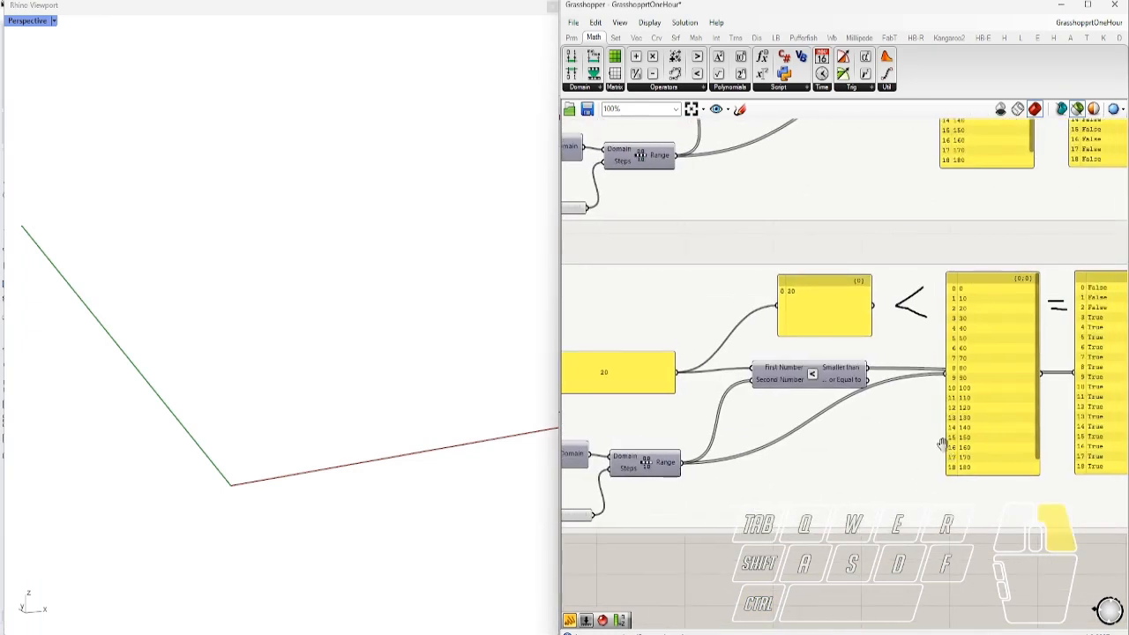
right_click_drag(944, 452, 794, 454)
scroll(960, 317, "up", 2)
right_click_drag(791, 394, 891, 415)
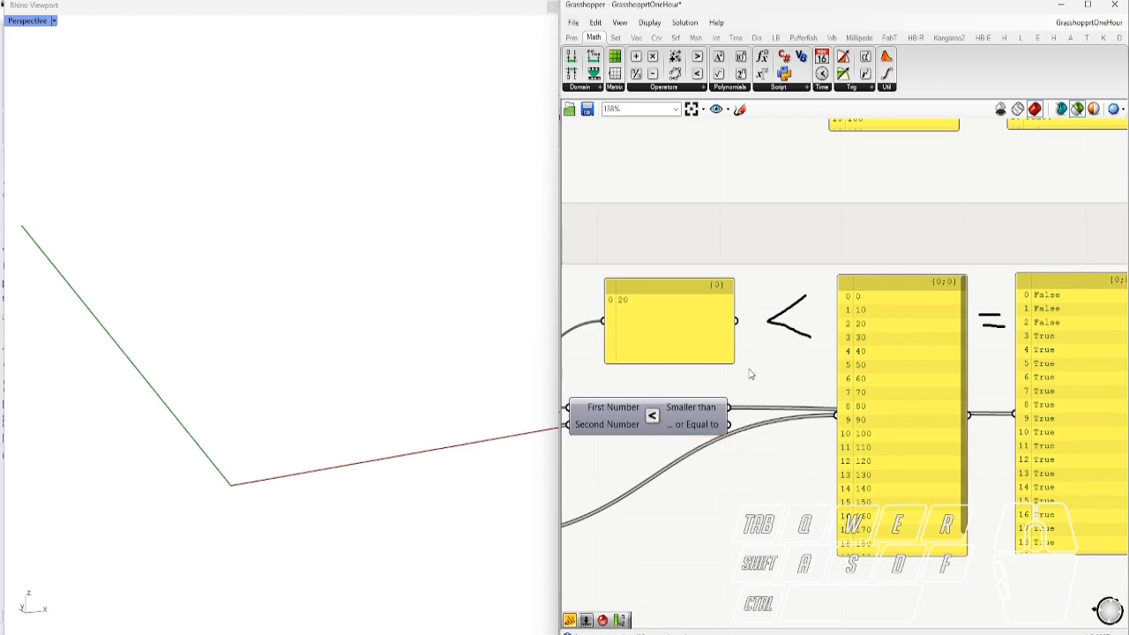
scroll(891, 331, "down", 4)
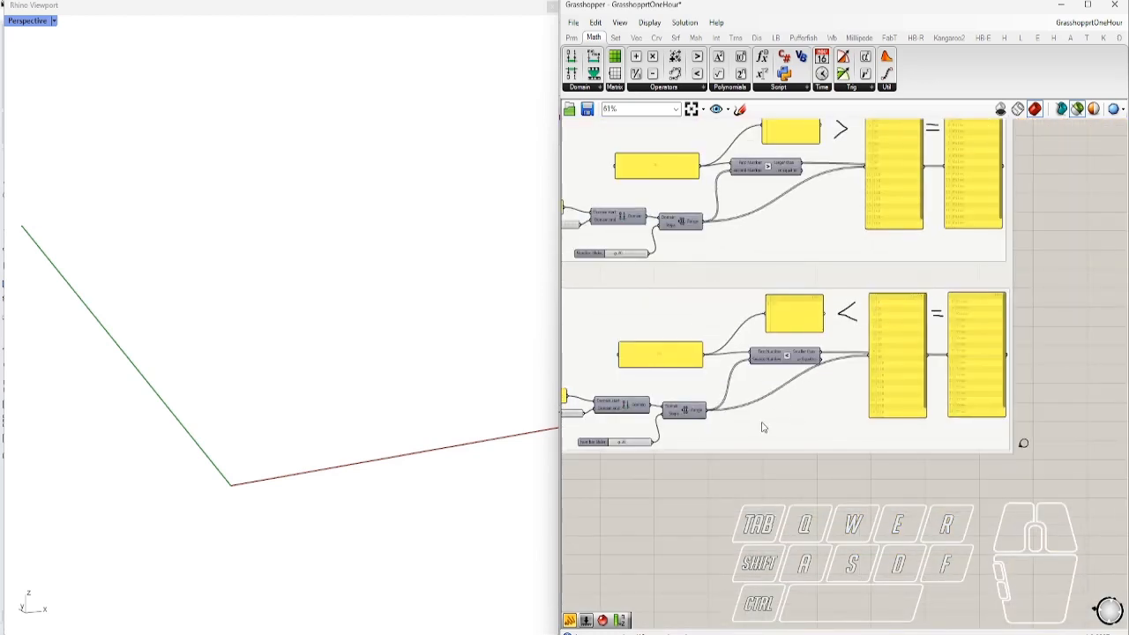
left_click(1078, 427)
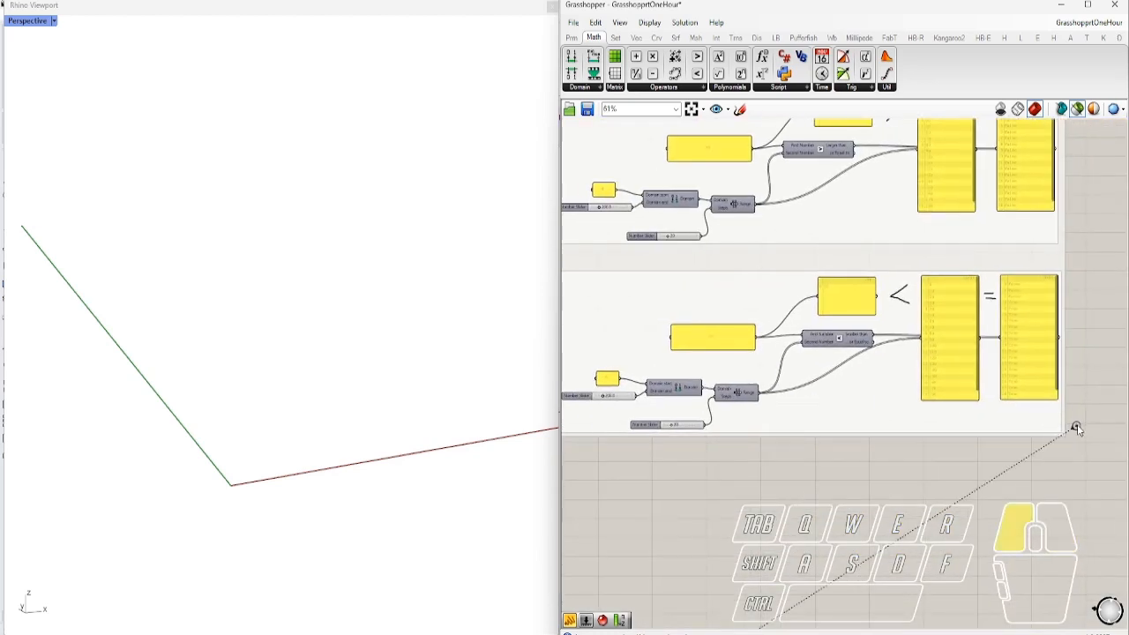
Bring the x^2+y^2 expression example into view on the canvas
right_click_drag(1059, 450, 639, 328)
scroll(609, 309, "up", 2)
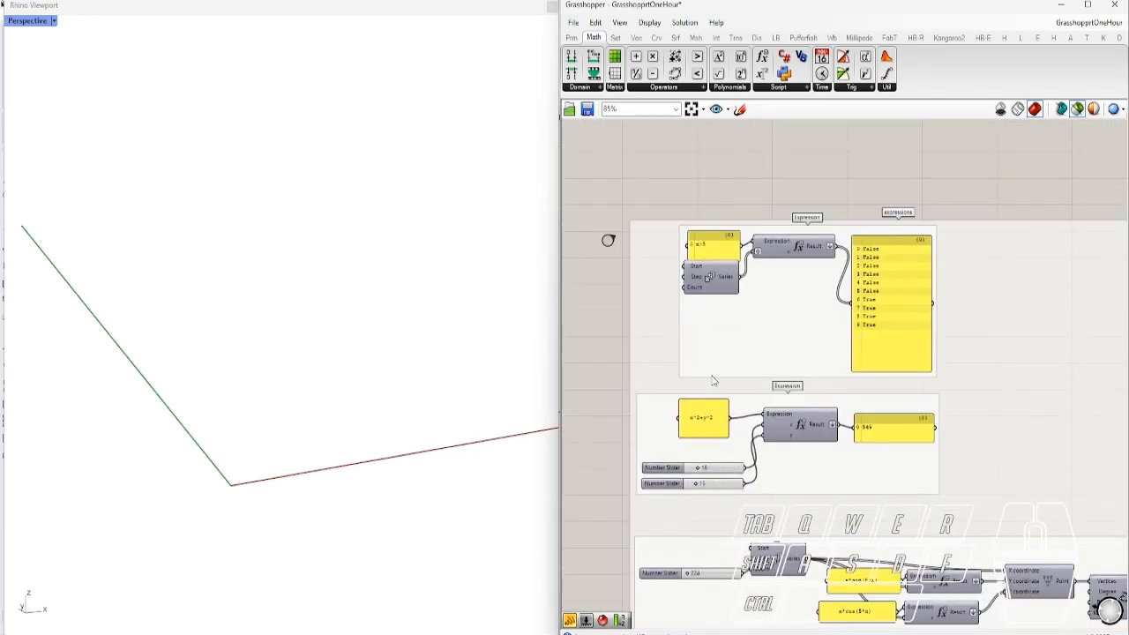
scroll(697, 229, "up", 2)
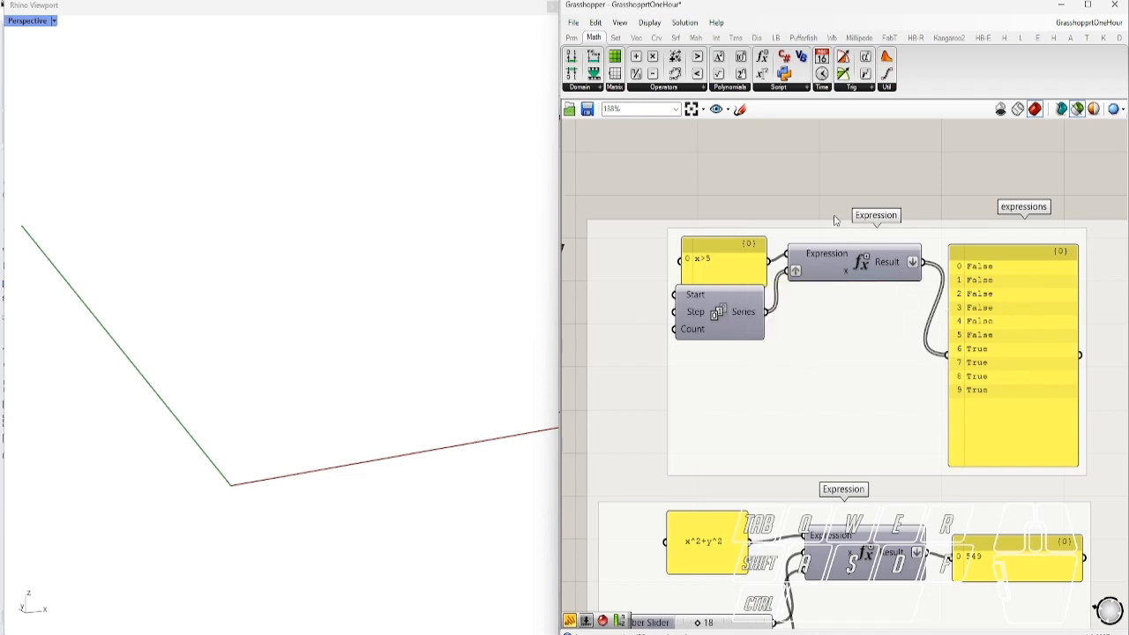
scroll(835, 221, "down", 2)
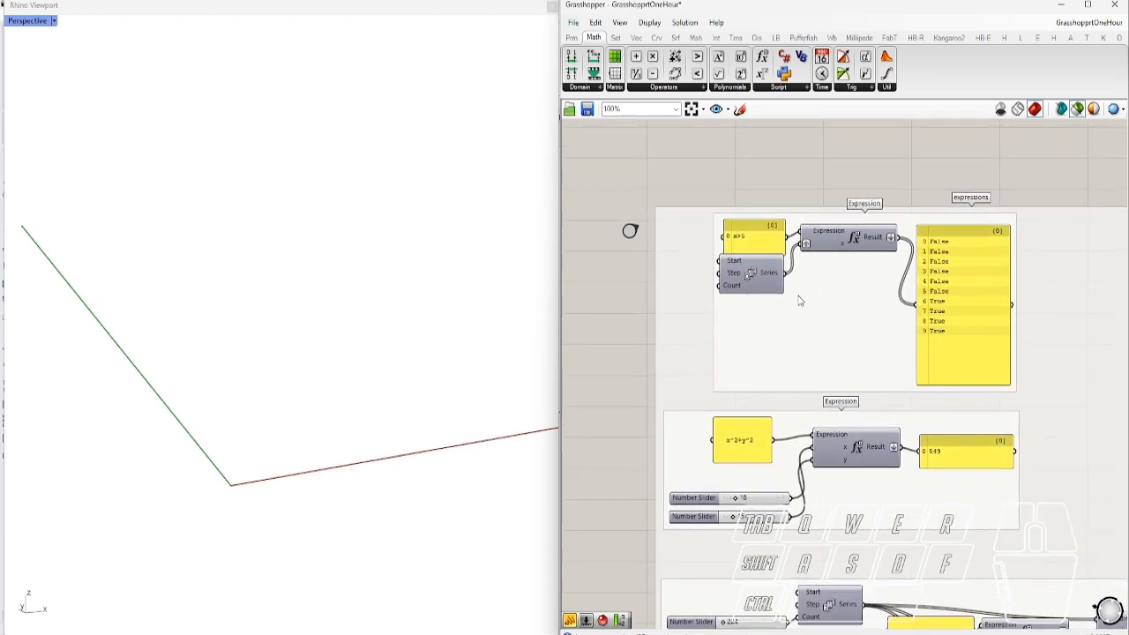
scroll(759, 249, "up", 2)
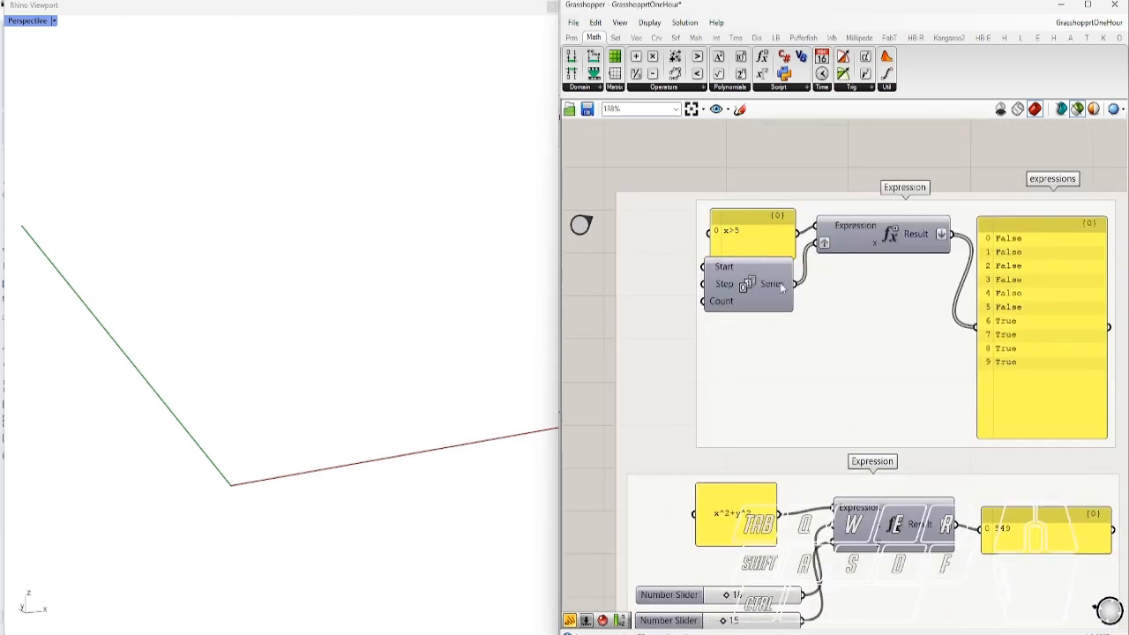
mouse_move(781, 287)
scroll(907, 321, "down", 3)
scroll(830, 484, "up", 3)
Set the expression's two input sliders to 9 and 14, giving 277
right_click_drag(835, 488, 867, 435)
scroll(787, 321, "down", 2)
scroll(737, 310, "up", 2)
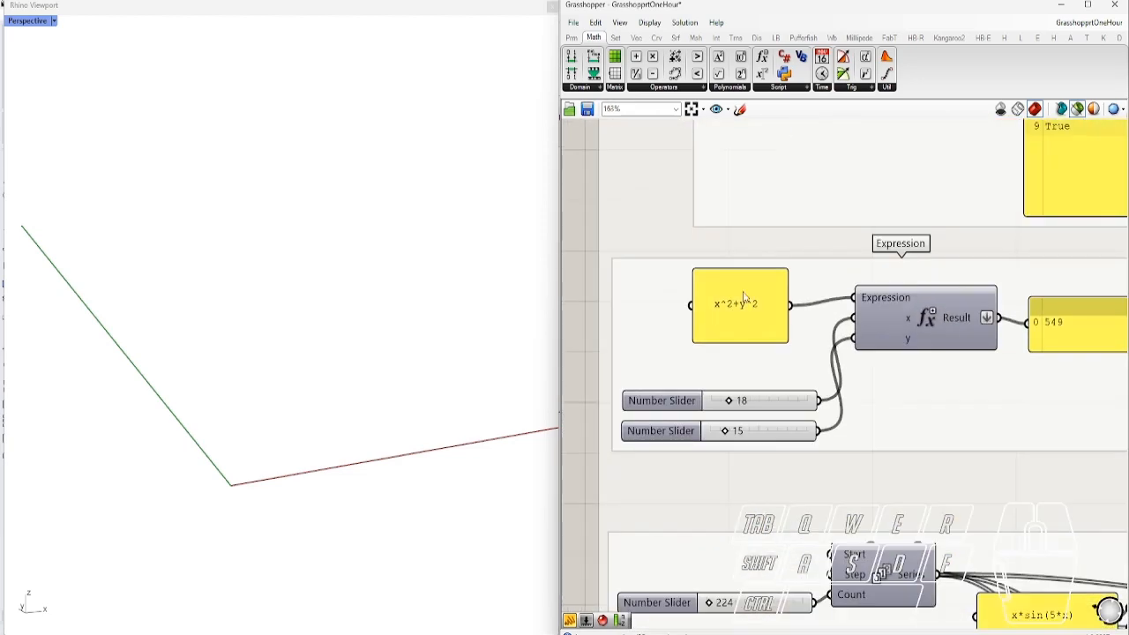
scroll(674, 375, "down", 2)
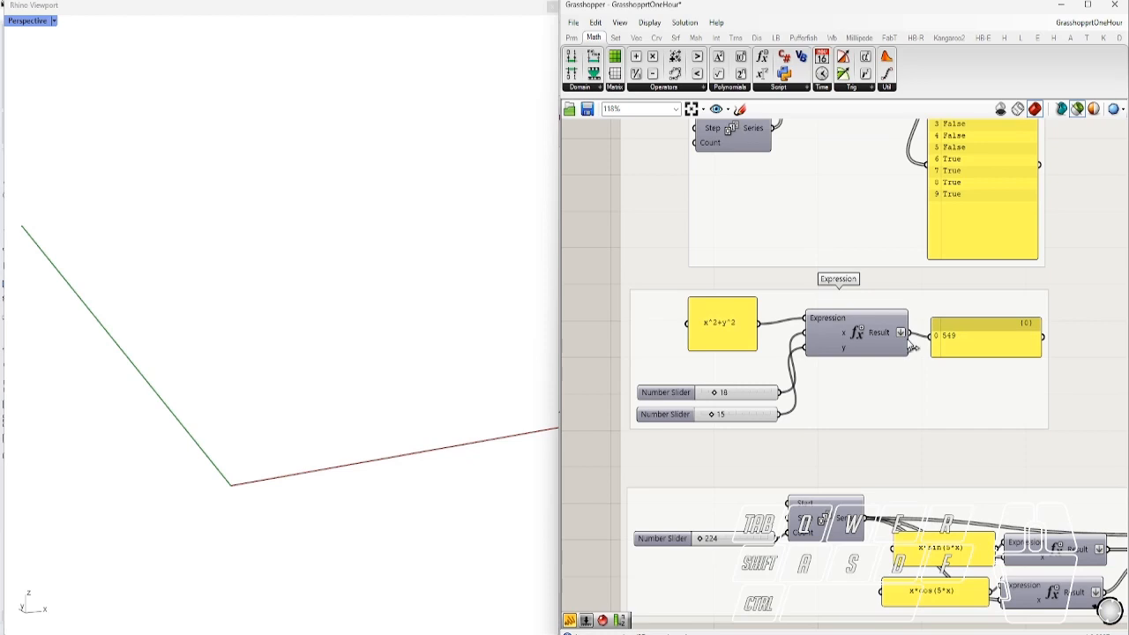
scroll(840, 351, "up", 1)
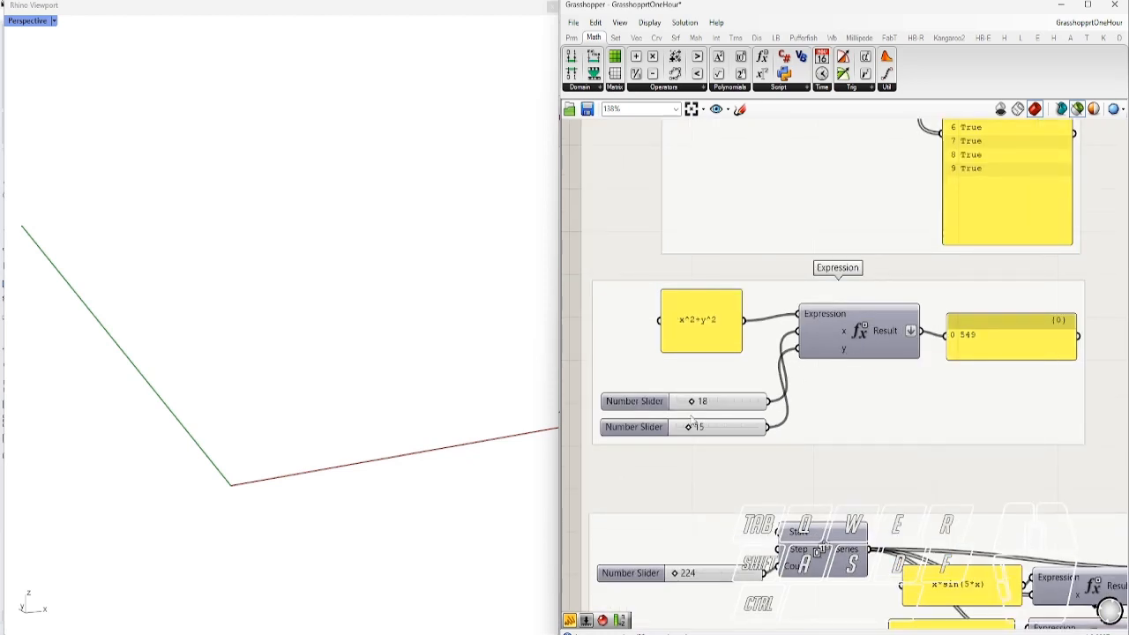
mouse_move(692, 402)
left_mouse_down()
mouse_move(716, 404)
mouse_move(684, 404)
left_mouse_up()
mouse_move(689, 427)
left_mouse_down()
mouse_move(711, 430)
mouse_move(693, 431)
left_mouse_up()
Move to the Series/sin/cos point chain and reveal where the Expression component is found
mouse_move(818, 316)
scroll(784, 257, "down", 3)
right_click_drag(811, 477, 722, 439)
scroll(627, 433, "up", 3)
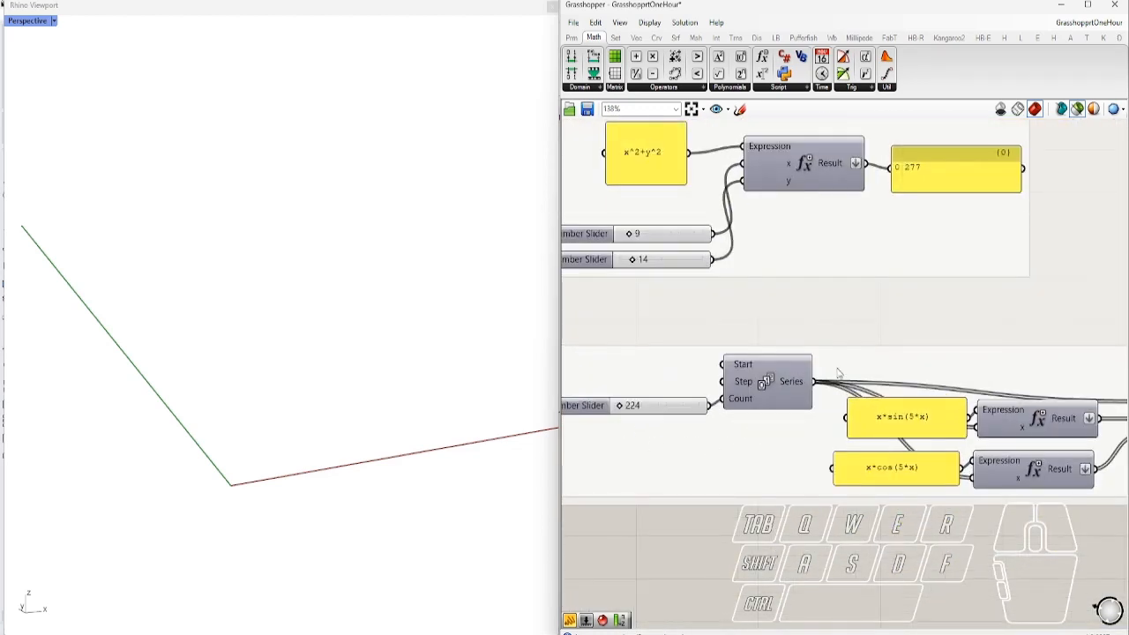
right_click_drag(855, 478, 710, 471)
right_click_drag(793, 429, 712, 453)
left_click(809, 443, "ctrl+alt")
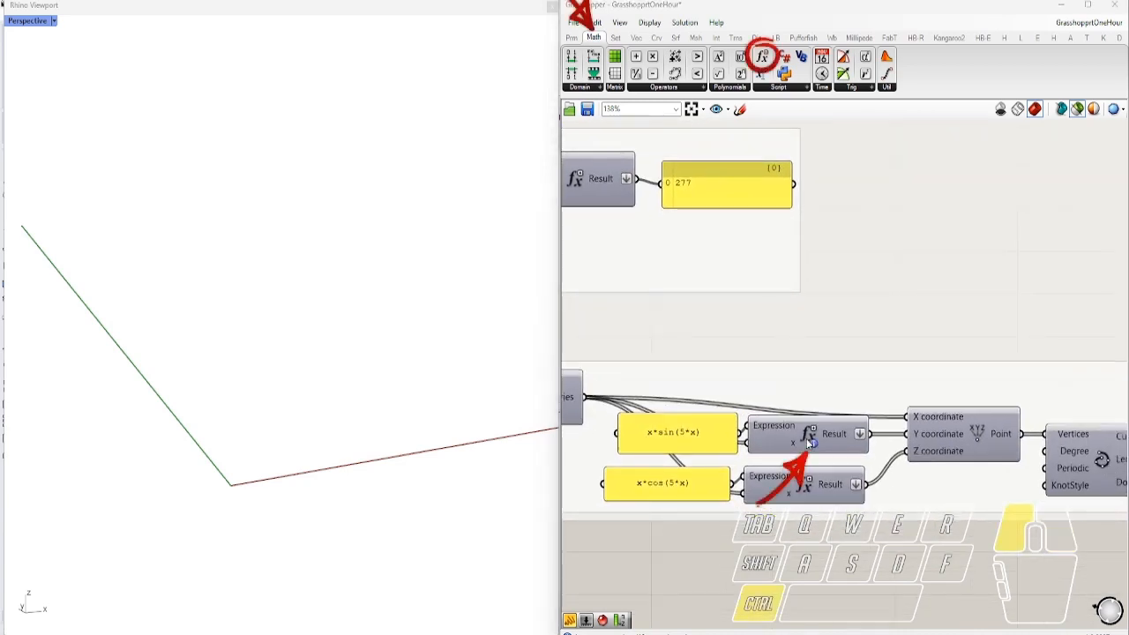
Preview the spiral points in Rhino and orbit to see them
right_click_drag(928, 467, 955, 469)
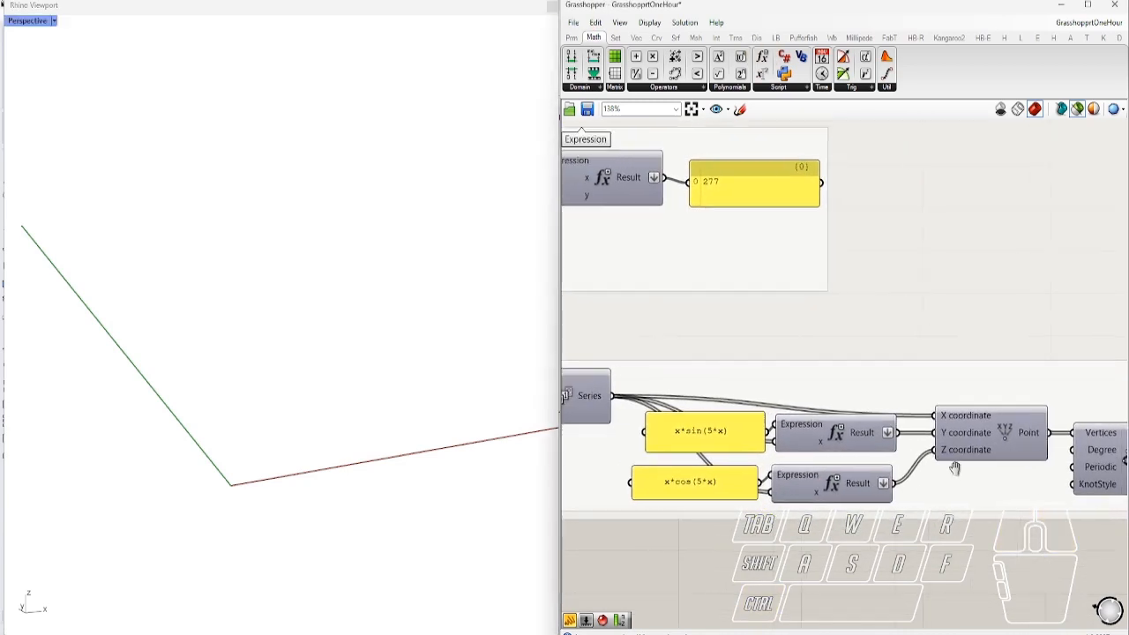
scroll(955, 468, "down", 2)
left_click(985, 432)
right_click_drag(334, 457, 370, 425)
scroll(689, 475, "up", 4)
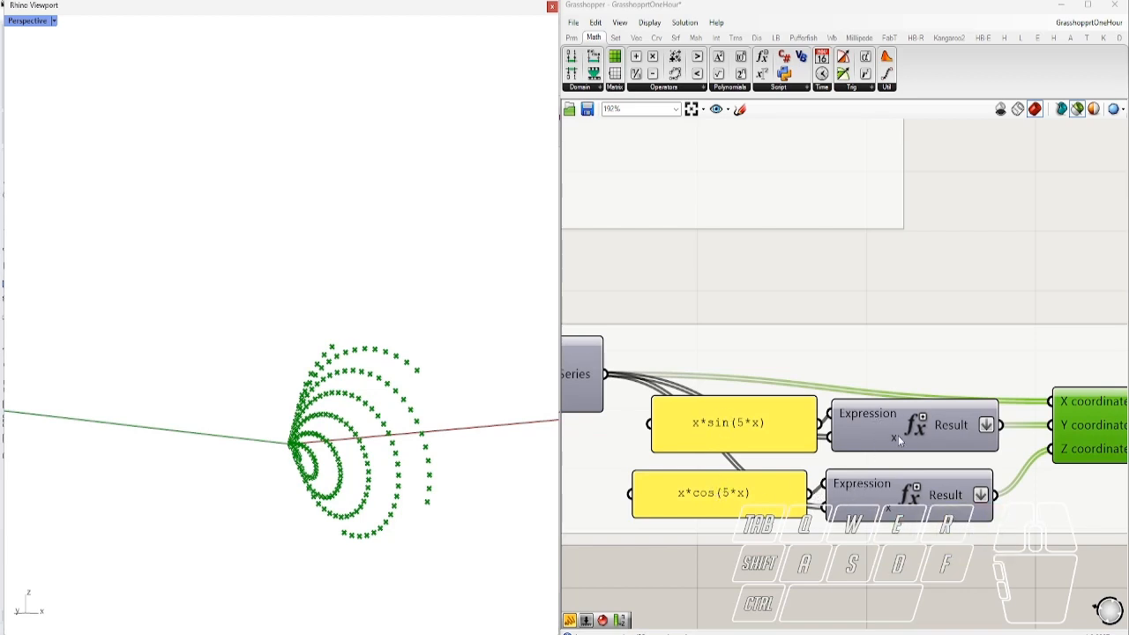
scroll(864, 439, "down", 4)
Preview the spiral curve together with its points, turning the spiral disc face-on
right_click_drag(1008, 491, 803, 462)
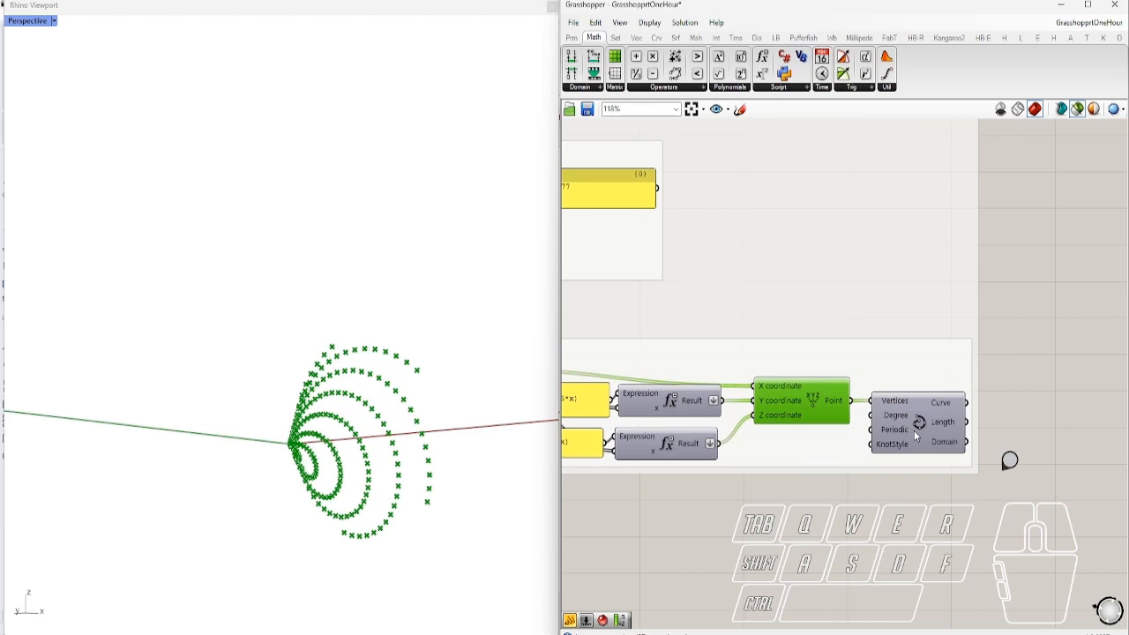
left_click(911, 430)
right_click_drag(421, 452, 525, 466)
left_click(822, 413, "shift")
mouse_move(309, 479)
right_mouse_down()
mouse_move(315, 504)
mouse_move(308, 494)
right_mouse_up()
right_click_drag(506, 458, 490, 435)
Raise the Series count slider from 224 to 251
right_click_drag(702, 500, 970, 506)
scroll(867, 466, "down", 1)
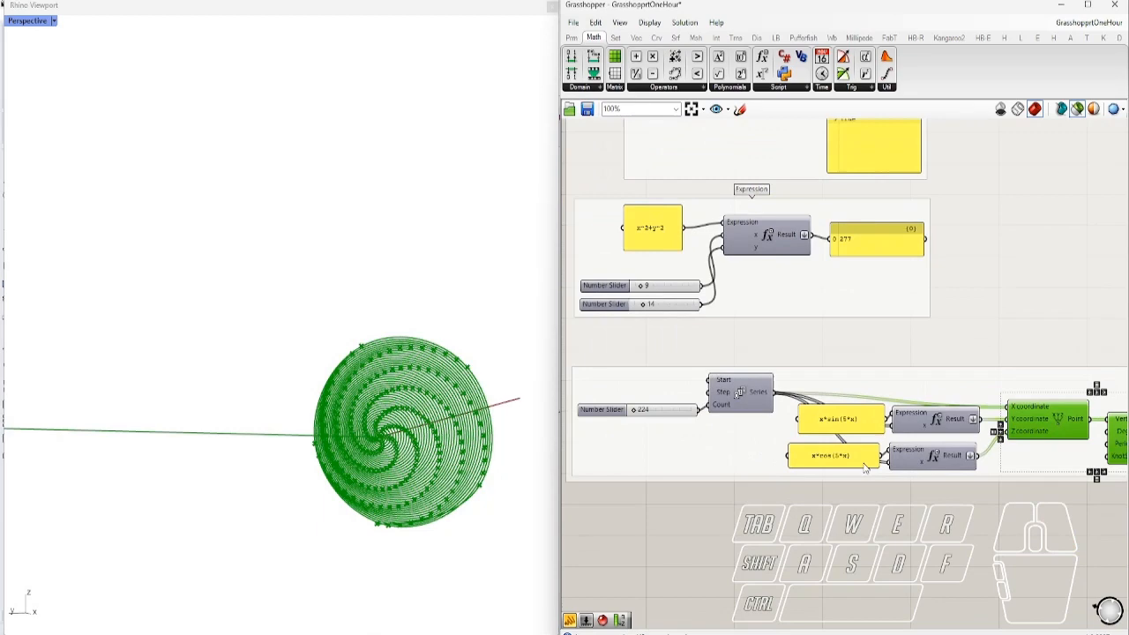
scroll(619, 416, "up", 3)
scroll(649, 406, "up", 4)
left_click_drag(653, 404, 650, 403)
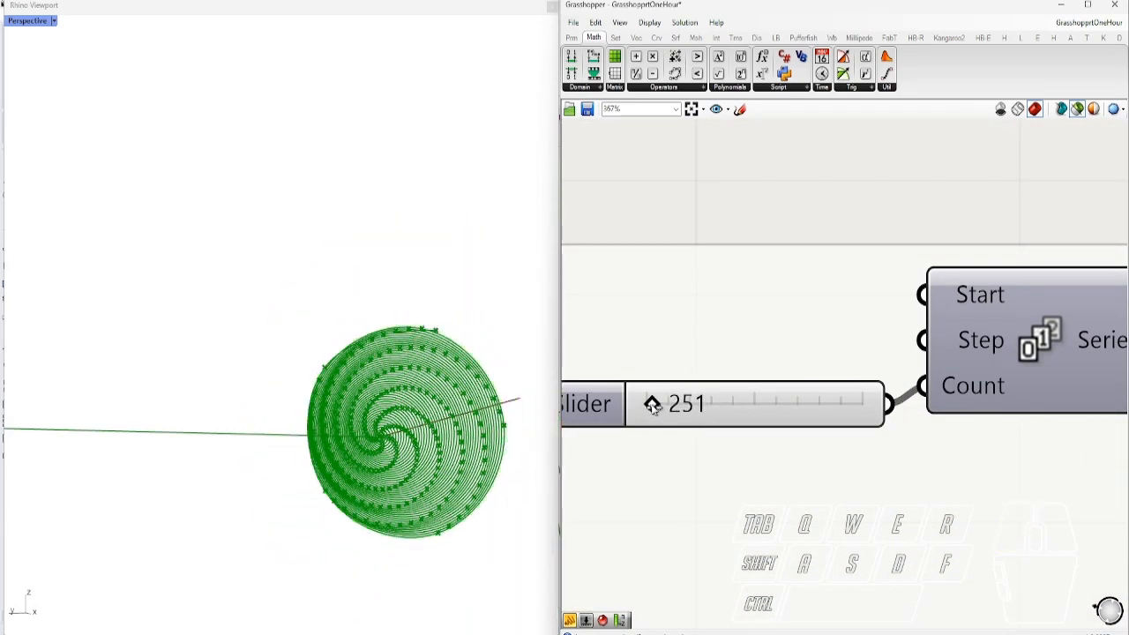
Deselect the spiral components to clear the Rhino preview
scroll(690, 422, "down", 2)
scroll(696, 424, "down", 3)
right_click_drag(939, 497, 819, 496)
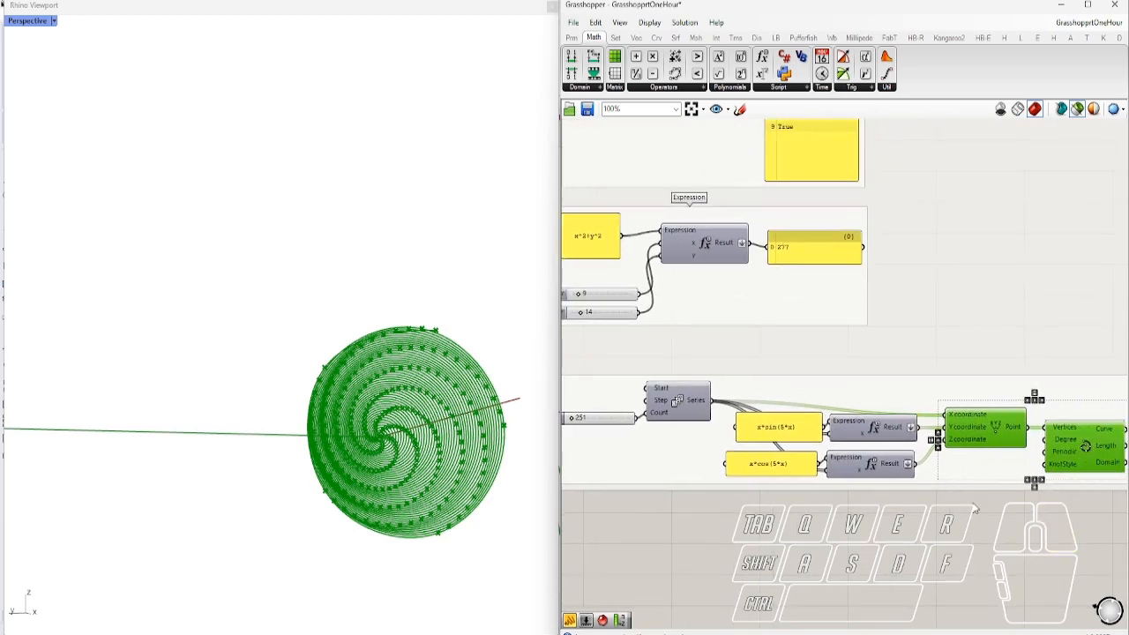
right_click_drag(972, 504, 890, 495)
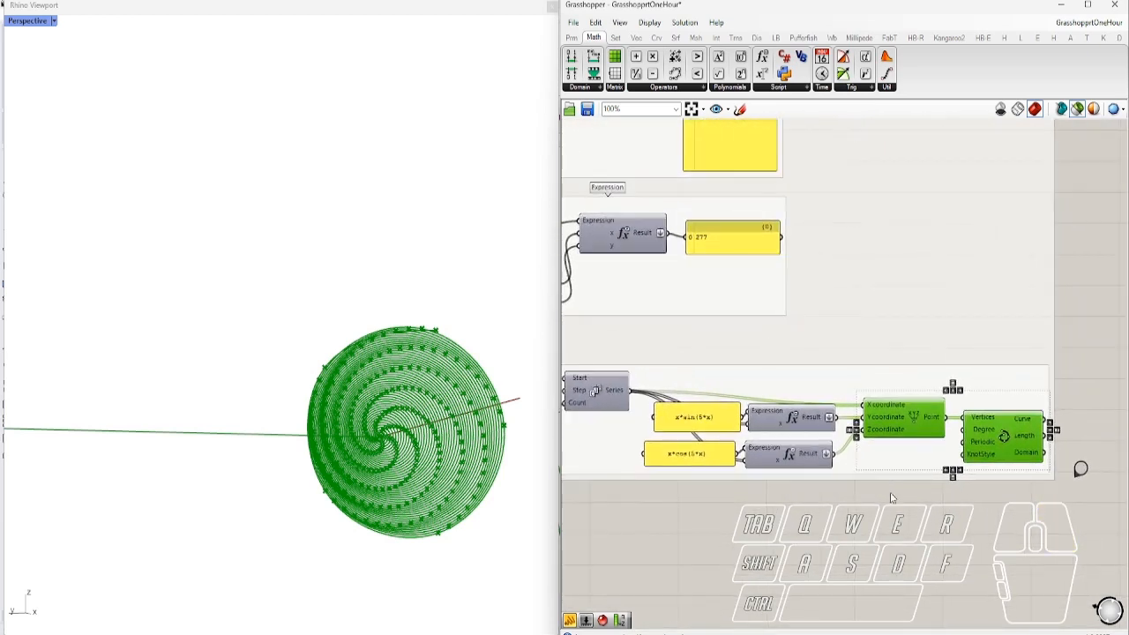
left_click(902, 542)
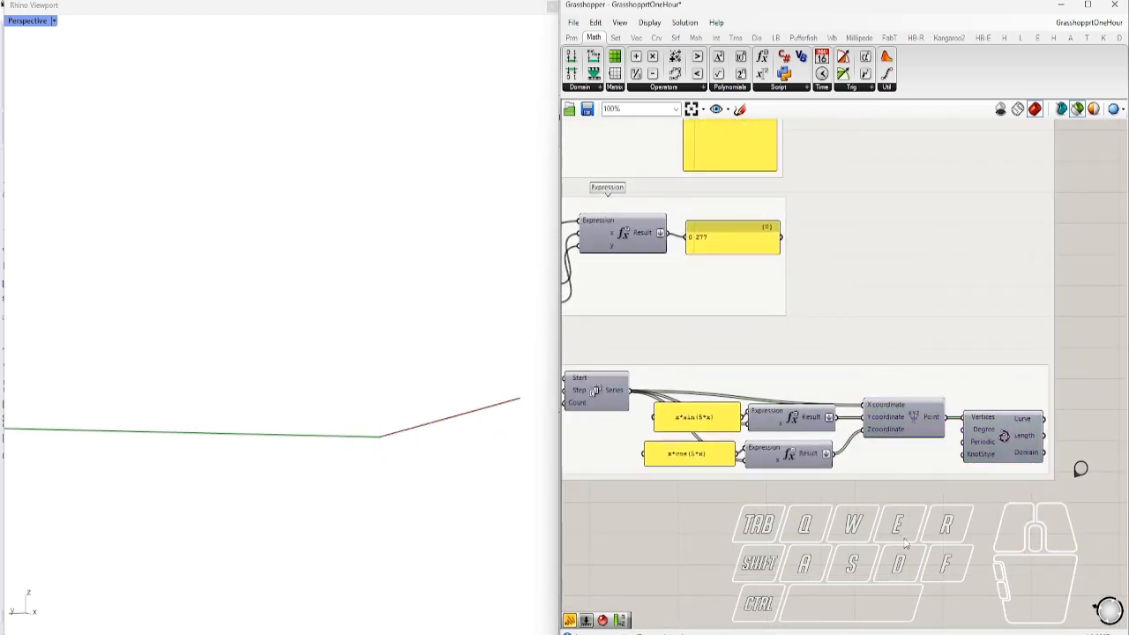
Jump to the Graph Mapper group and preview its base line in Rhino
double_click(1082, 470)
right_click_drag(967, 438, 656, 317)
scroll(939, 388, "down", 1)
right_click_drag(1039, 410, 749, 373)
scroll(938, 388, "up", 1)
scroll(794, 357, "down", 1)
left_click(801, 358)
right_click_drag(219, 430, 265, 468)
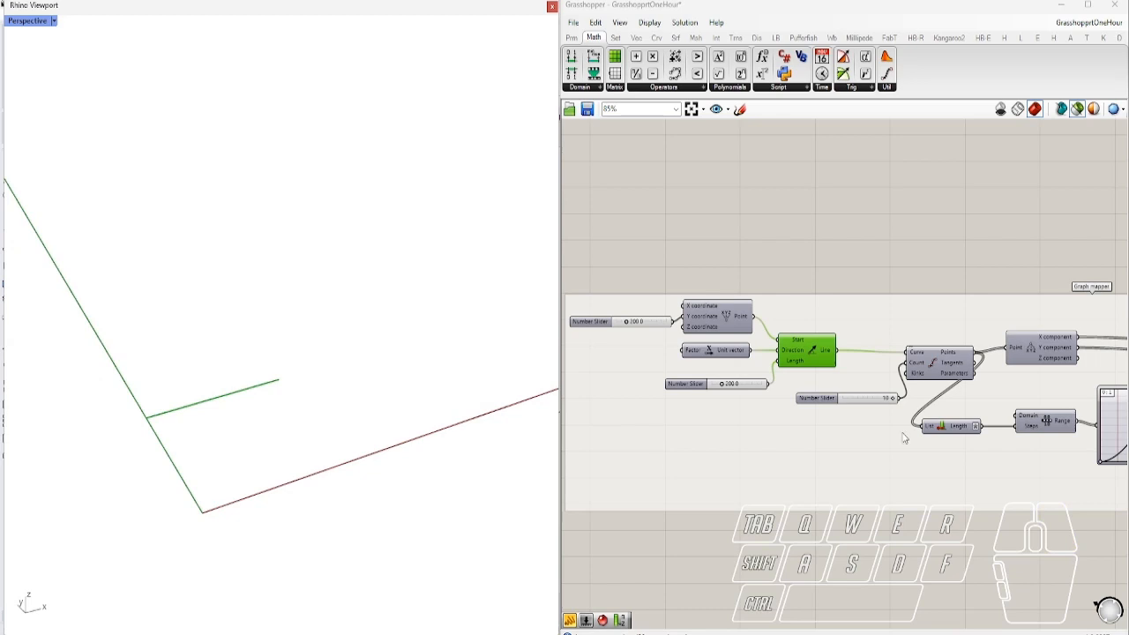
Preview the divided points and show where the Graph Mapper component is found
left_click(948, 373)
right_click_drag(968, 421, 738, 420)
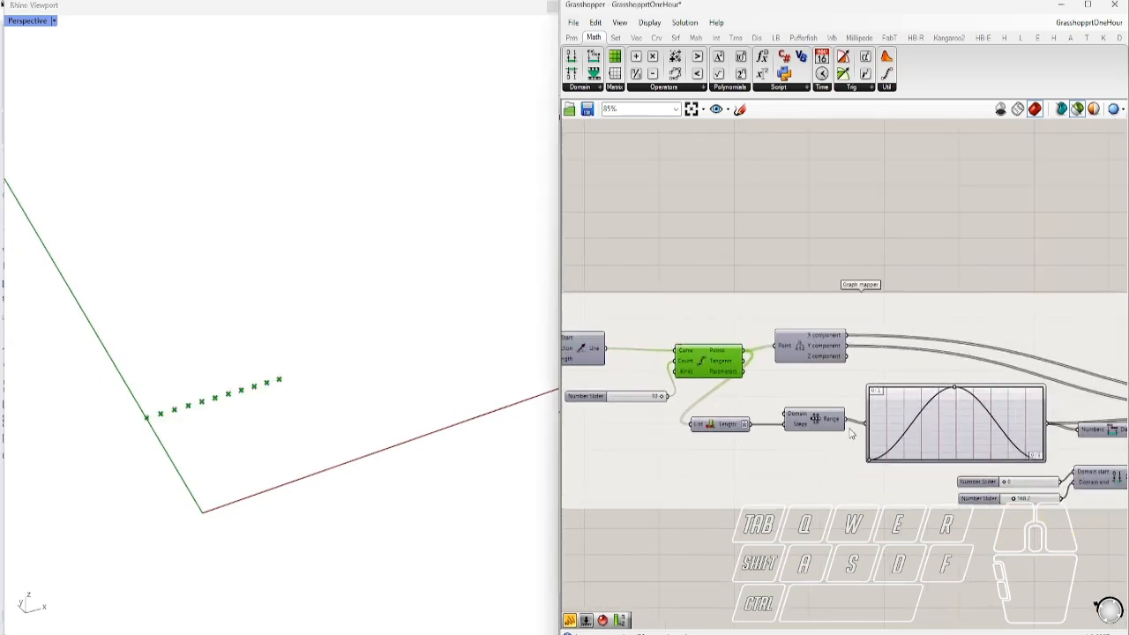
right_click_drag(888, 409, 973, 397)
scroll(847, 412, "up", 3)
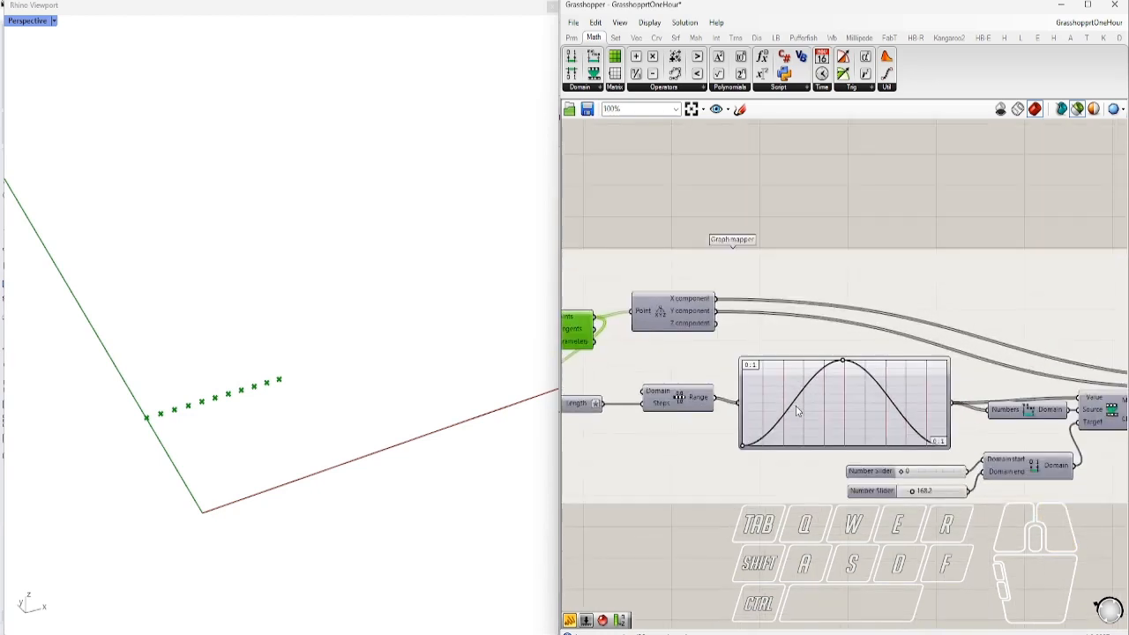
key("ctrl")
left_click(854, 405, "ctrl+alt")
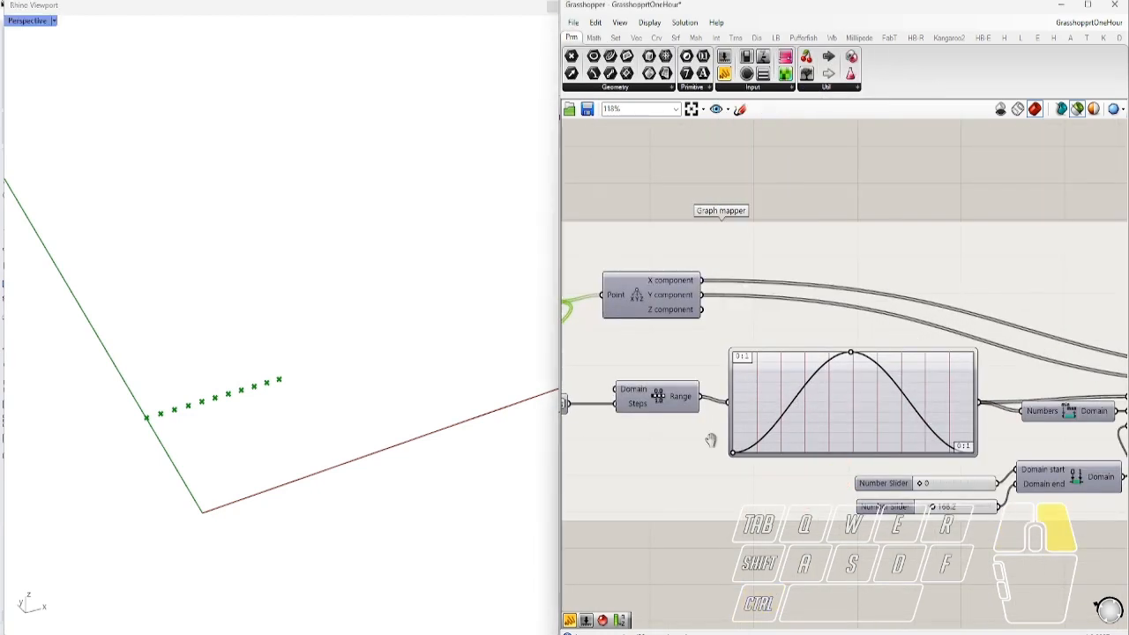
Look over the Remap and Domain components and preview the remapped points in Rhino
right_click_drag(675, 444, 711, 459)
scroll(767, 399, "down", 1)
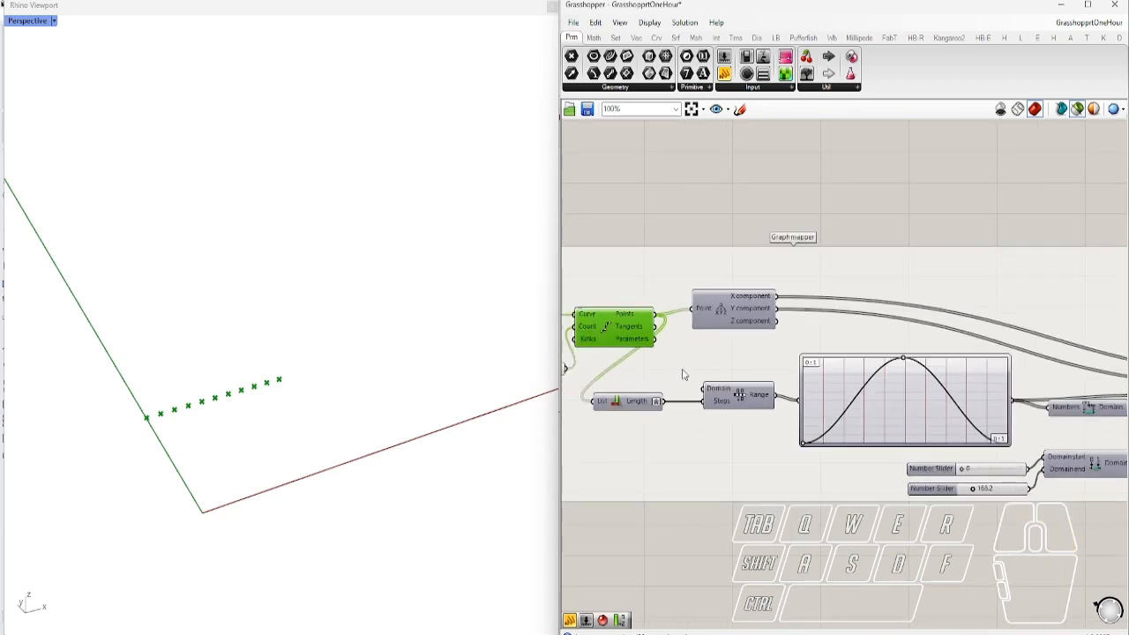
right_click_drag(817, 470, 631, 462)
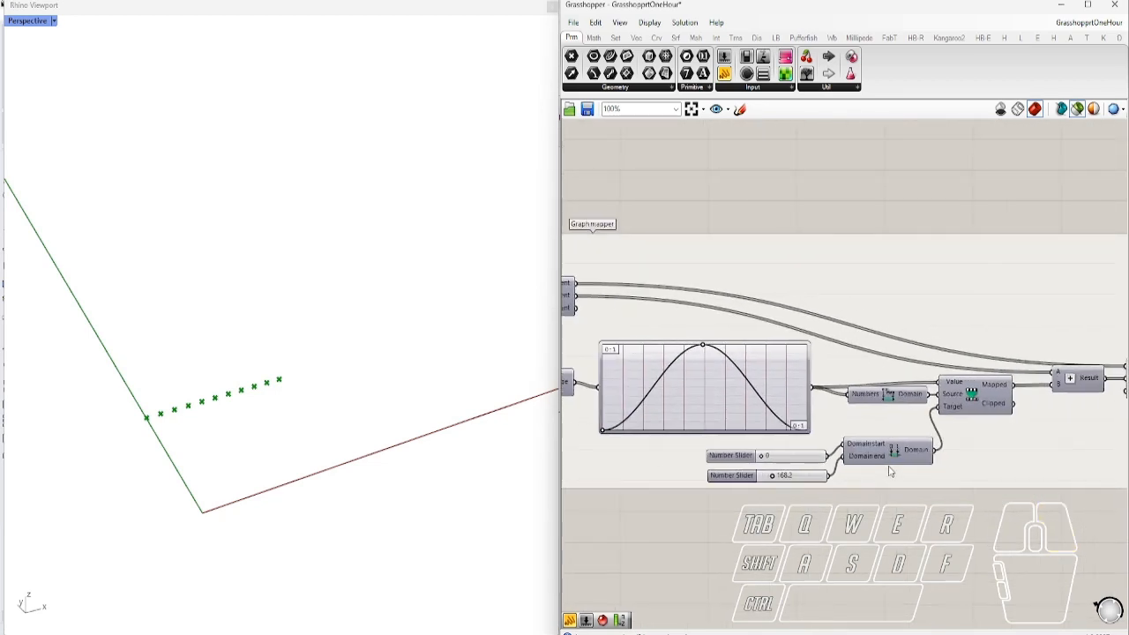
scroll(849, 423, "up", 2)
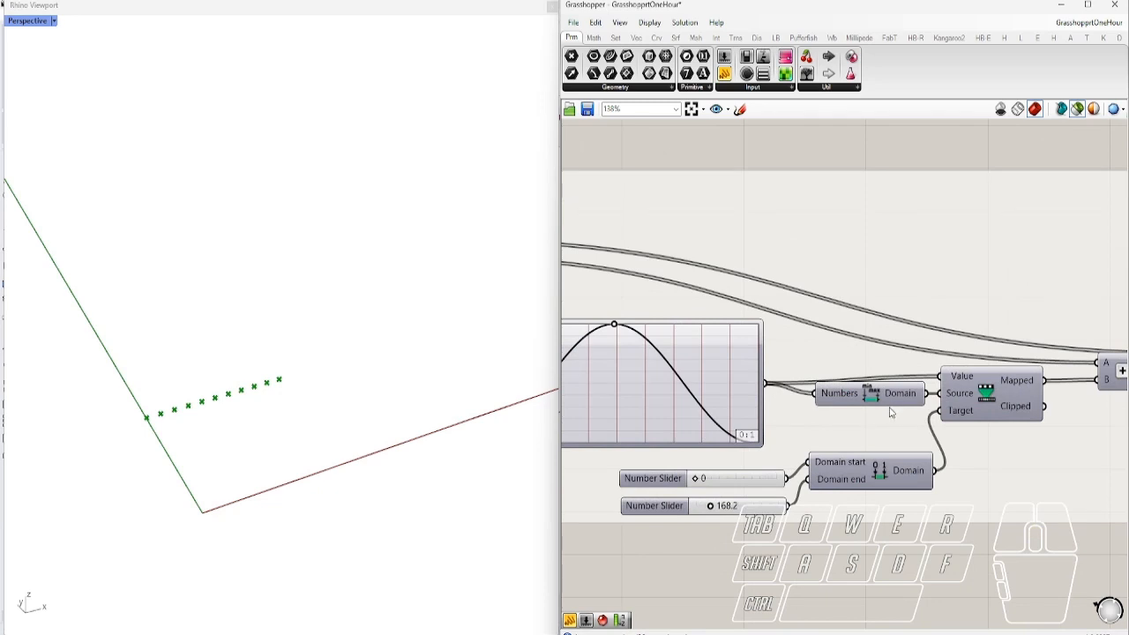
mouse_move(901, 394)
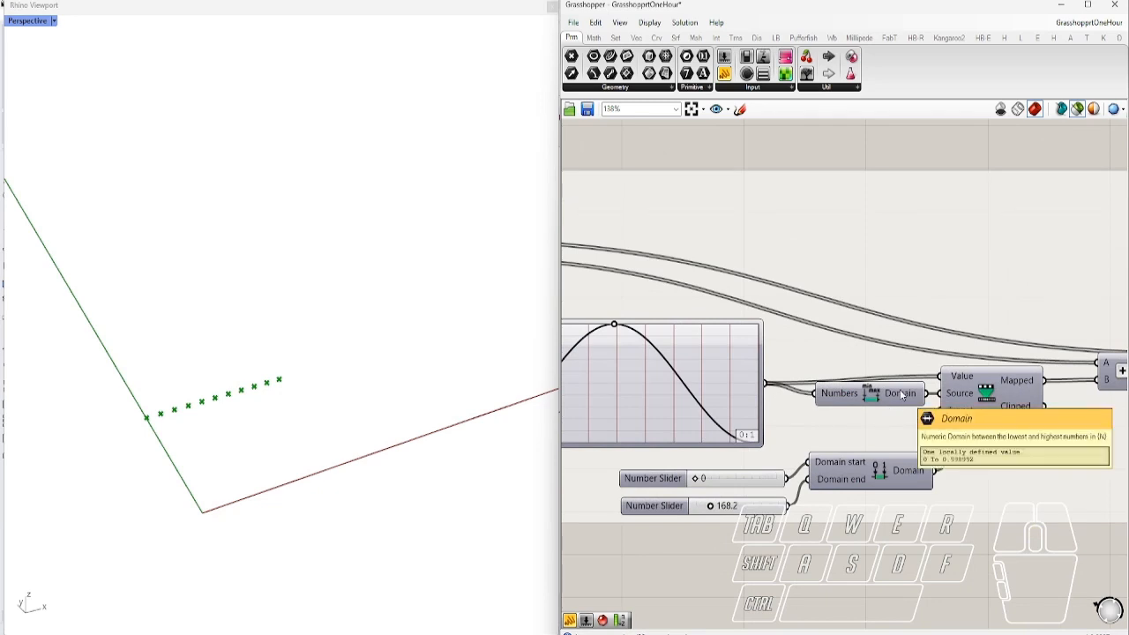
scroll(767, 464, "down", 1)
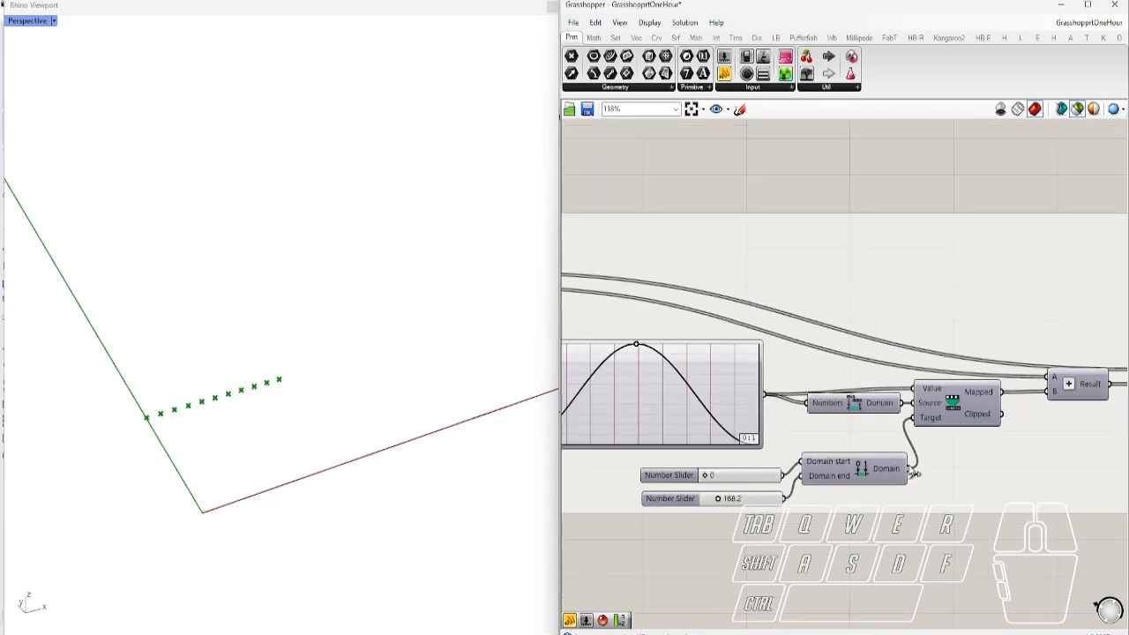
right_click_drag(916, 474, 881, 454)
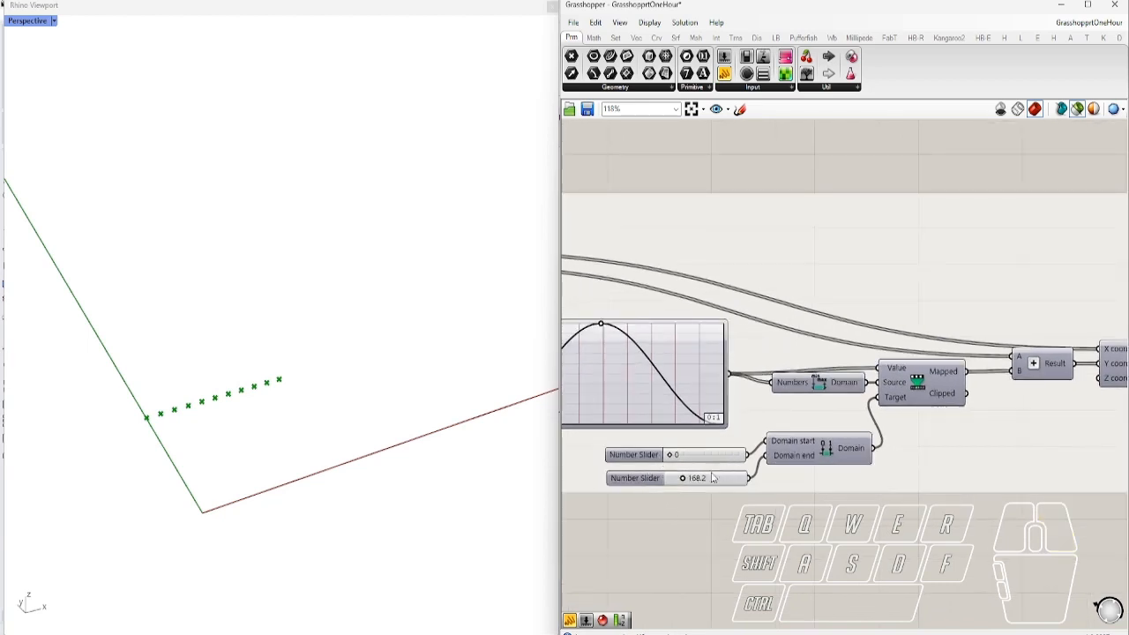
scroll(713, 477, "down", 2)
left_click(1024, 402)
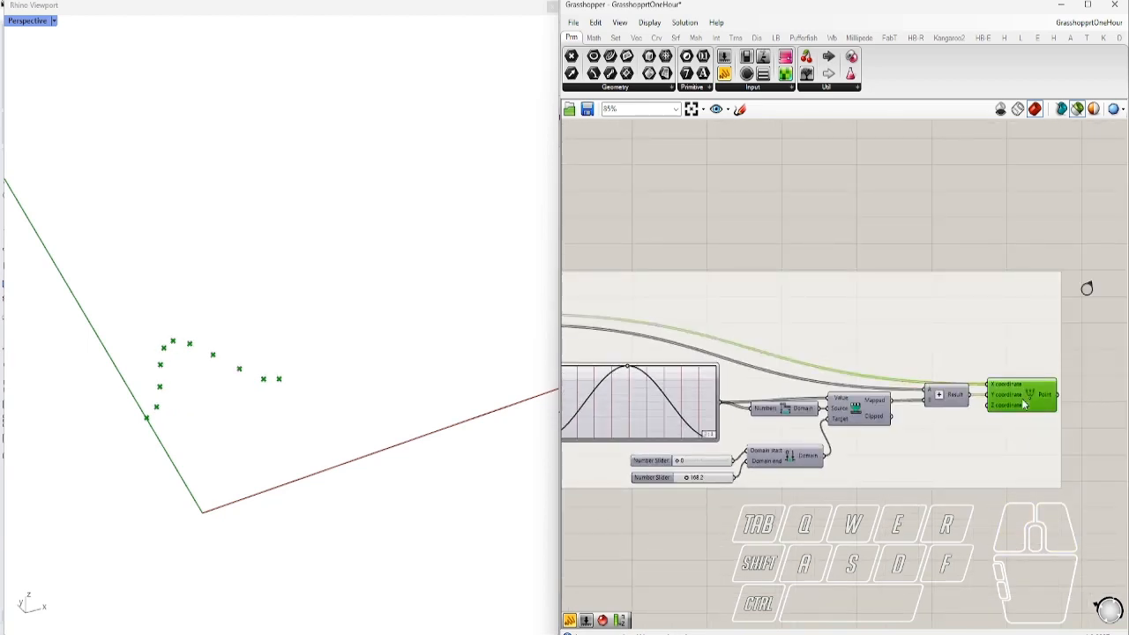
Preview the base line with the points, then drag the Graph Mapper curve into a double wave
right_click_drag(760, 425, 1042, 434)
scroll(1005, 423, "down", 2)
scroll(685, 364, "up", 1)
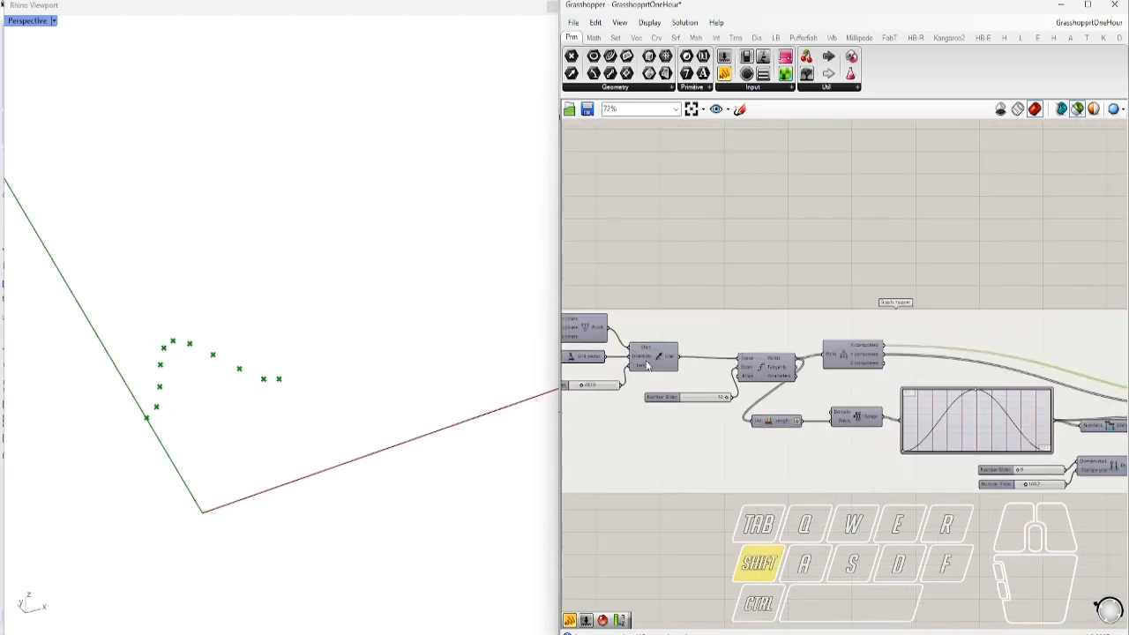
left_click(647, 364, "shift")
mouse_move(386, 397)
right_mouse_down()
mouse_move(500, 378)
mouse_move(376, 395)
right_mouse_up()
right_click_drag(911, 484, 730, 479)
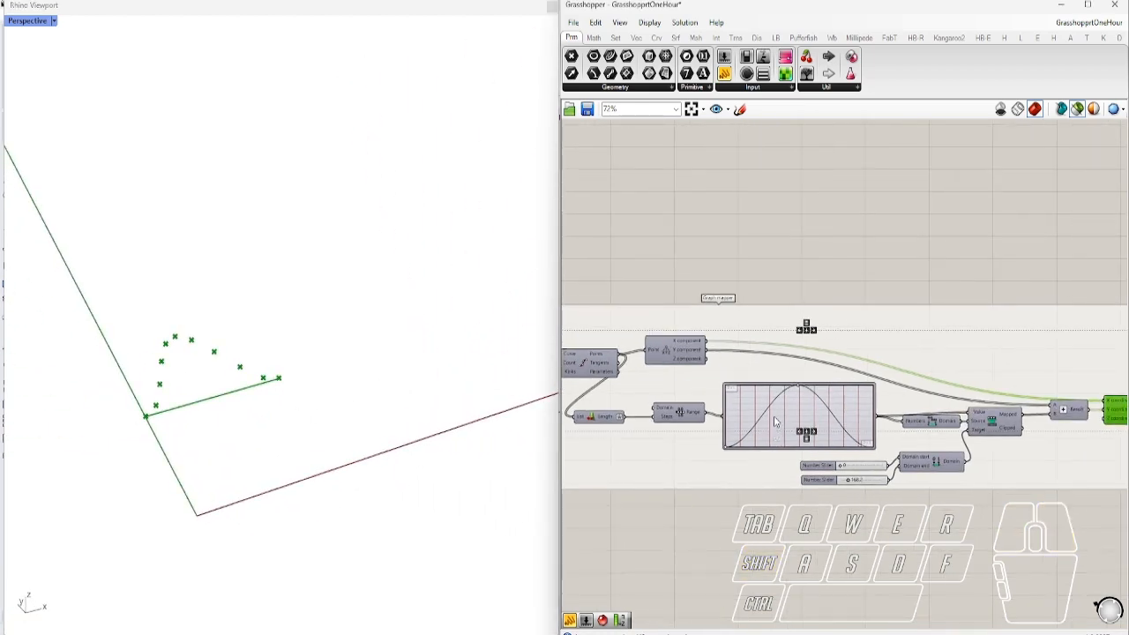
scroll(782, 409, "up", 5)
left_click_drag(815, 365, 745, 401)
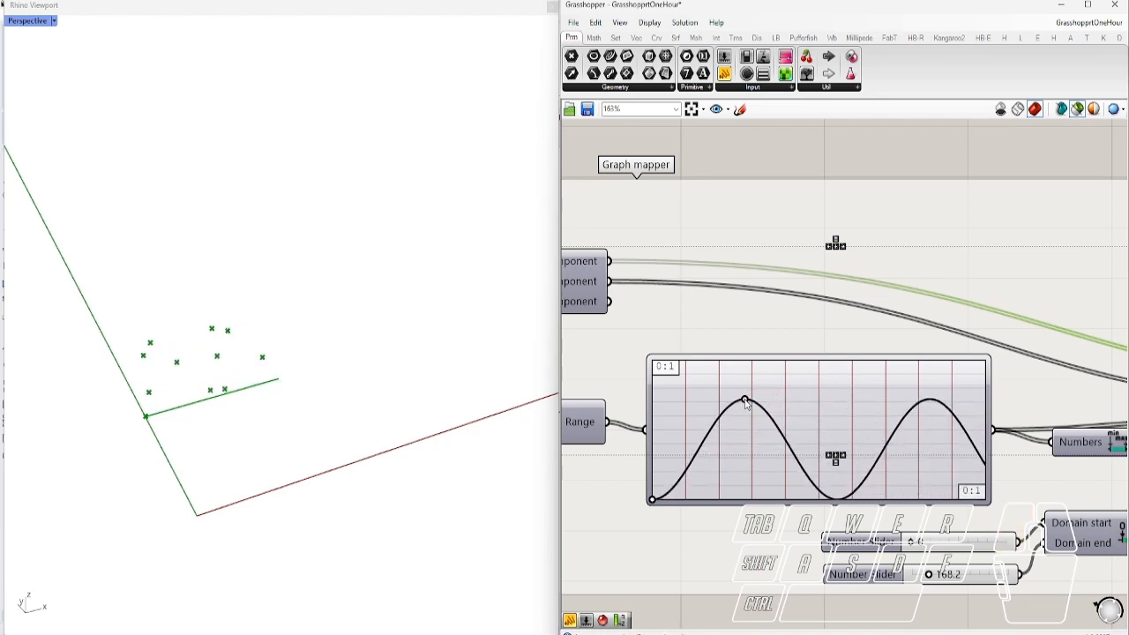
Add an Interpolate curve ('inter') with Construct Point wired into its Vertices
scroll(733, 419, "down", 5)
right_click_drag(957, 458, 725, 448)
scroll(976, 428, "up", 3)
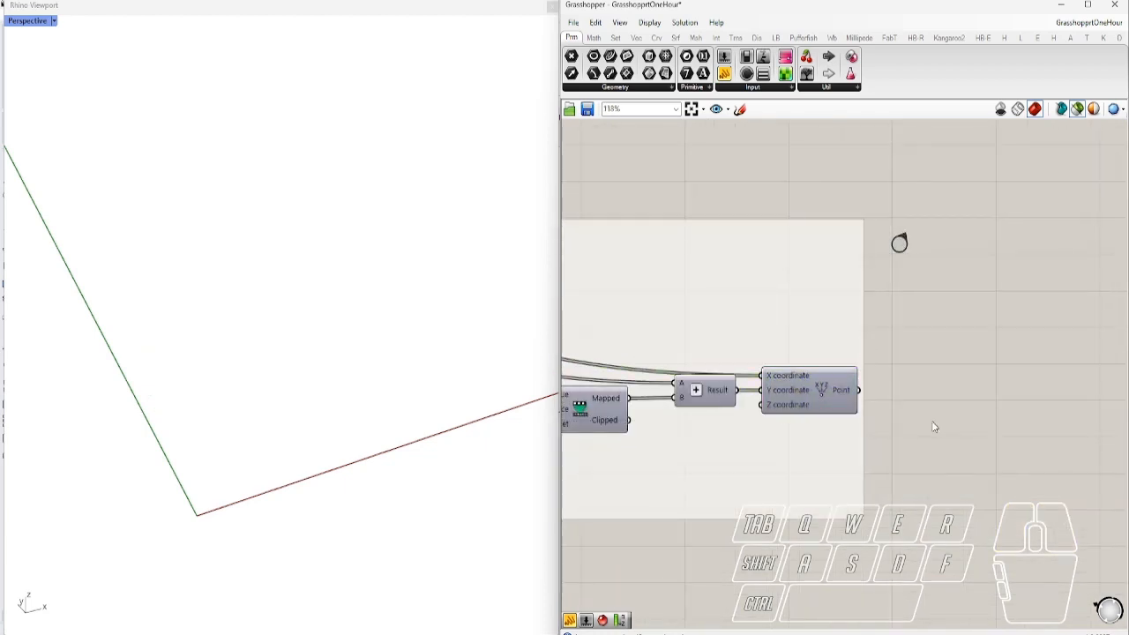
double_click(935, 428)
type("inter")
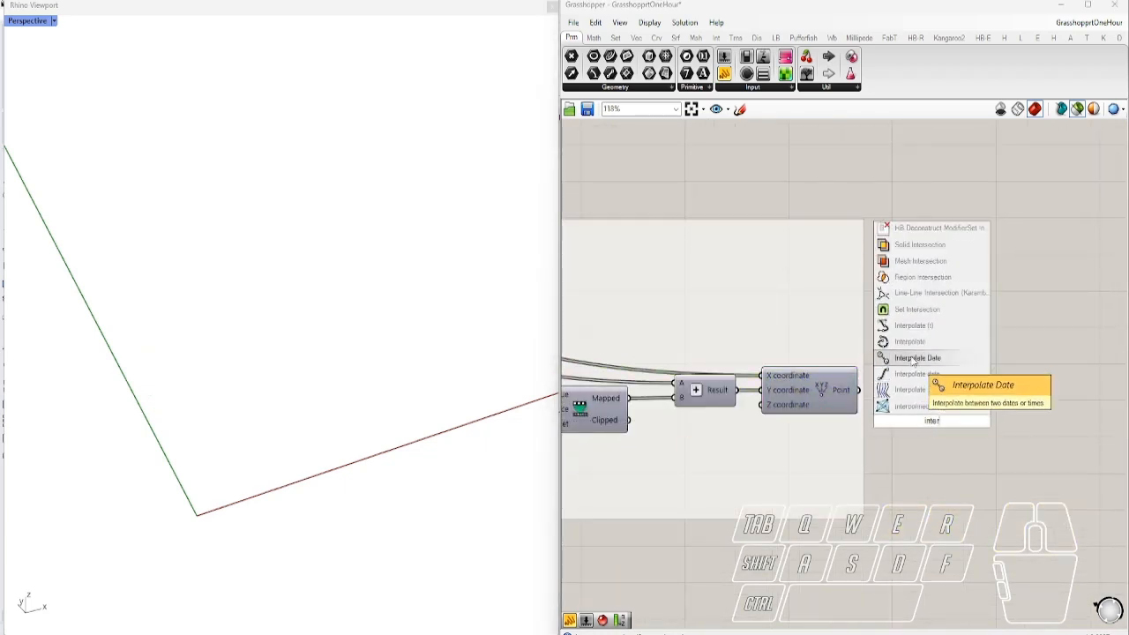
left_click(911, 344)
left_click_drag(861, 391, 892, 404)
left_click_drag(929, 419, 944, 402)
Change the remap domain end slider to 186.6 to resize the wavy curve
scroll(963, 431, "down", 5)
right_click_drag(796, 439, 879, 427)
scroll(714, 407, "up", 4)
scroll(859, 496, "up", 3)
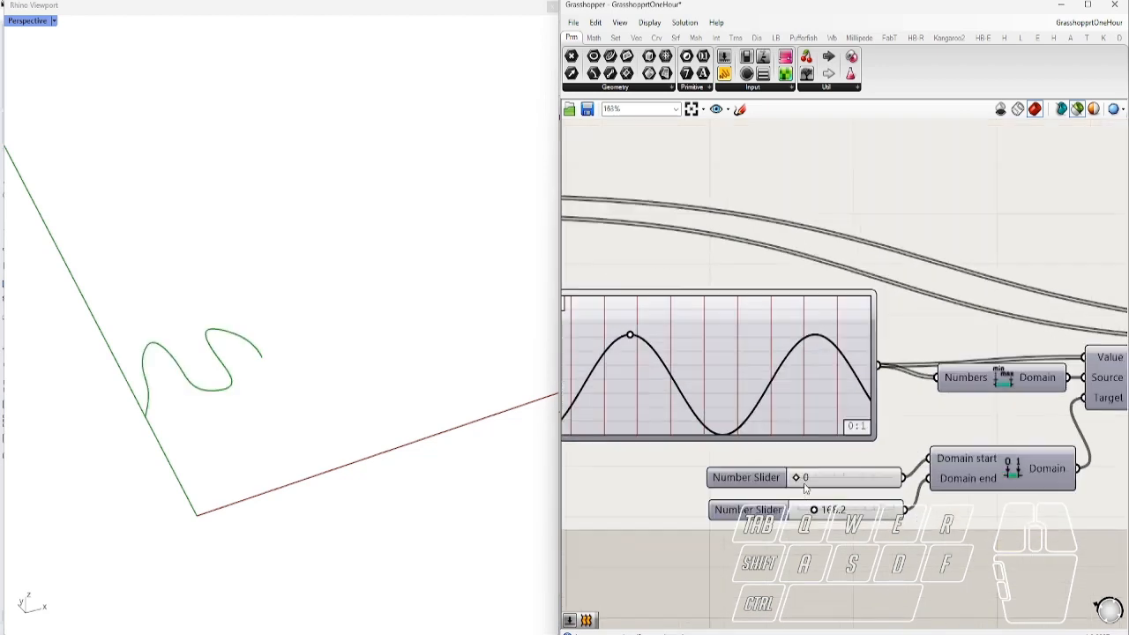
left_click_drag(813, 511, 815, 510)
scroll(698, 396, "down", 3)
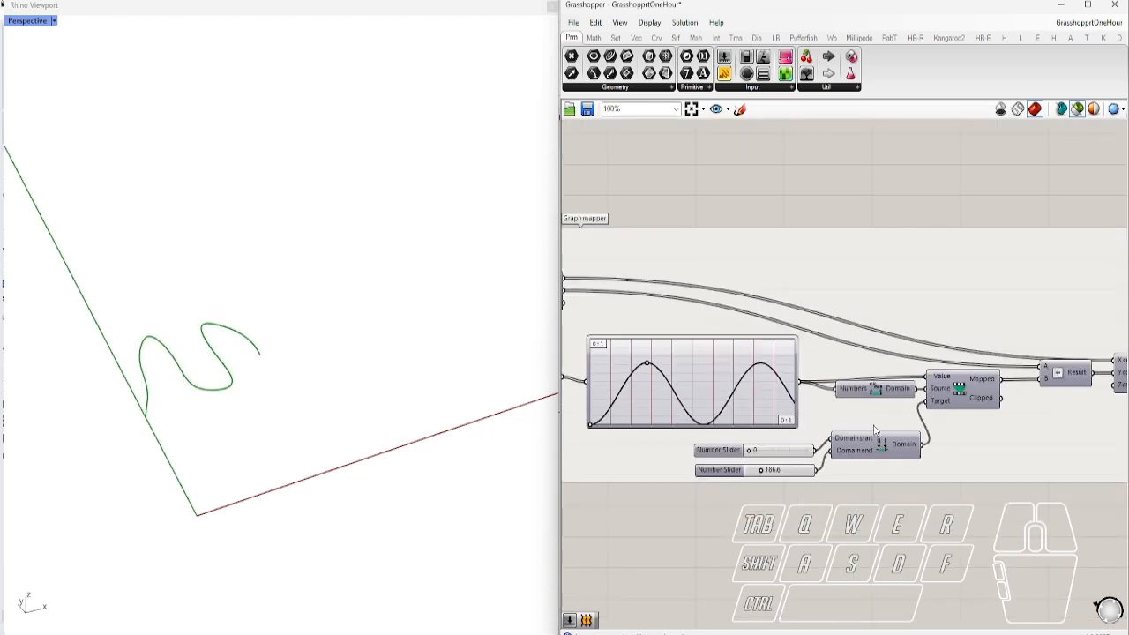
Preview the points together with the curve and view the whole graph mapper chain
left_click(888, 417, "shift")
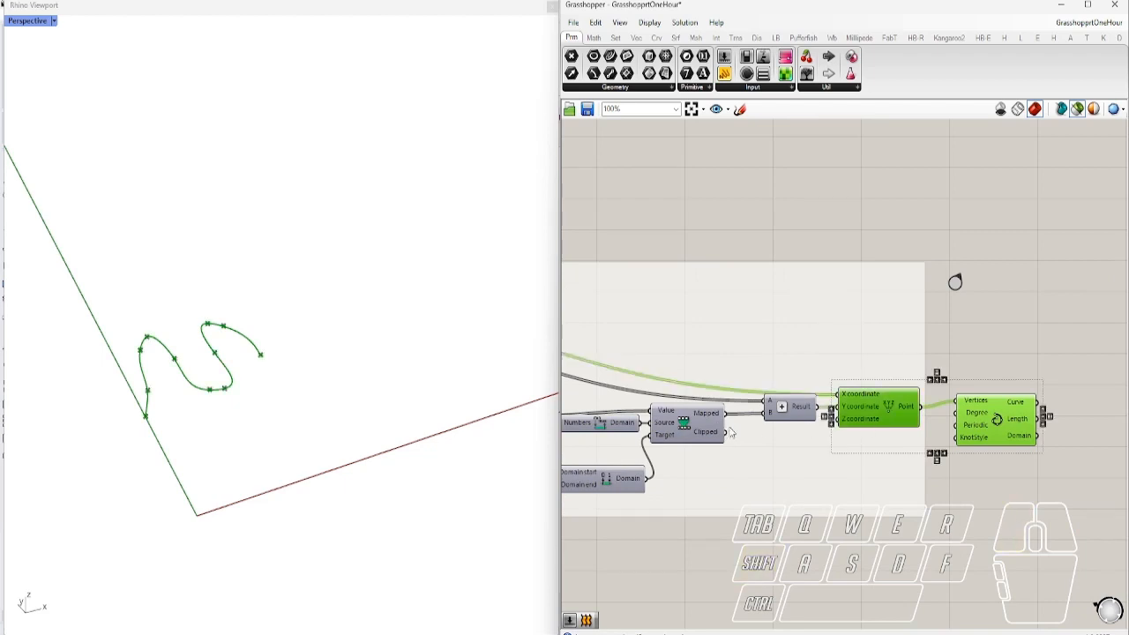
right_click_drag(730, 433, 993, 445)
scroll(995, 444, "down", 3)
right_click_drag(579, 409, 804, 433)
scroll(696, 420, "up", 4)
scroll(792, 386, "down", 2)
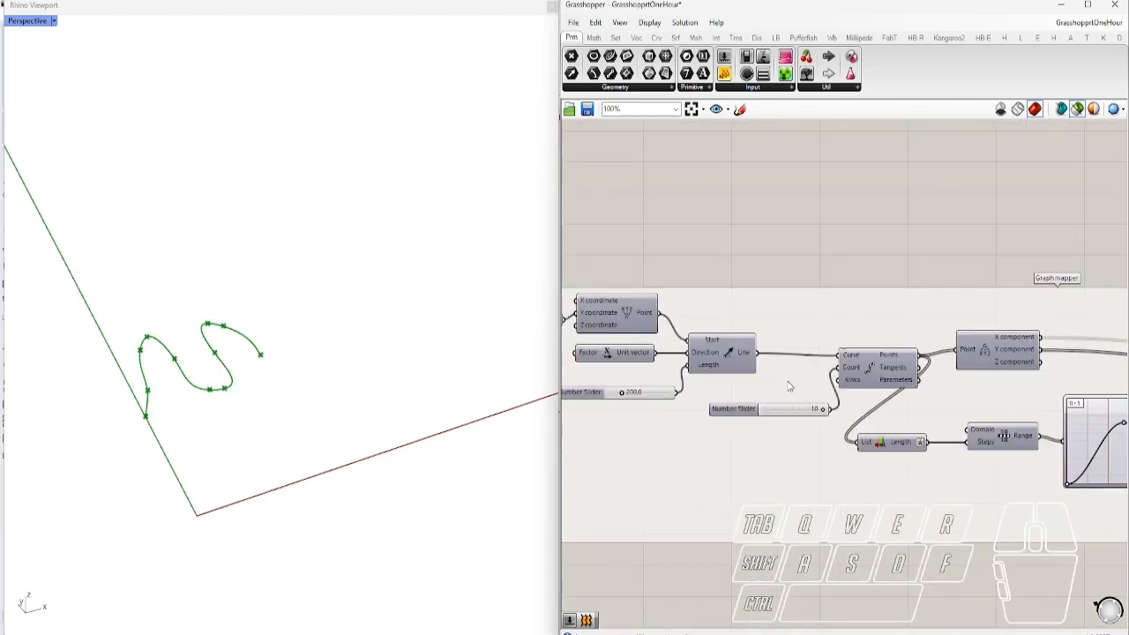
Raise the point-count slider's maximum to 100 and commit the change
right_click(740, 412)
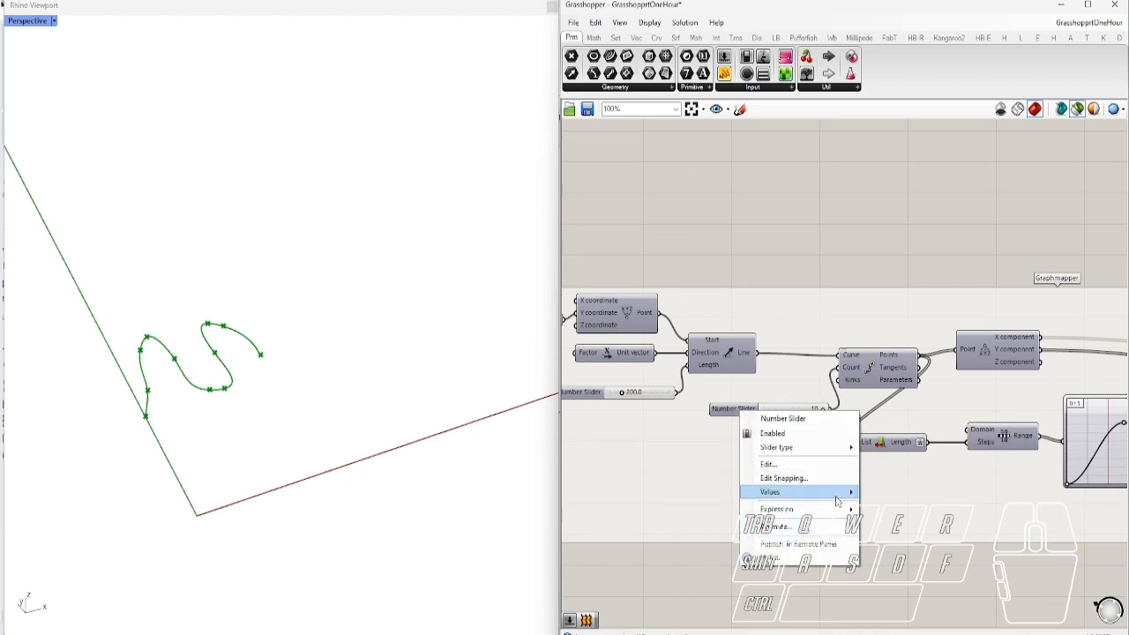
mouse_move(844, 493)
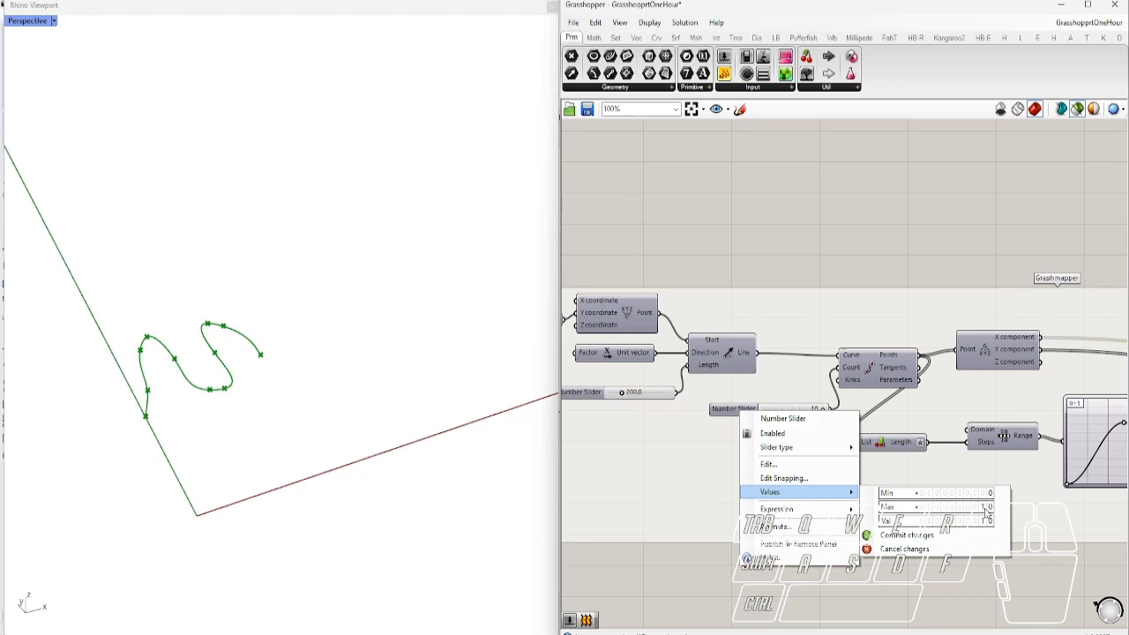
left_click_drag(986, 512, 986, 480)
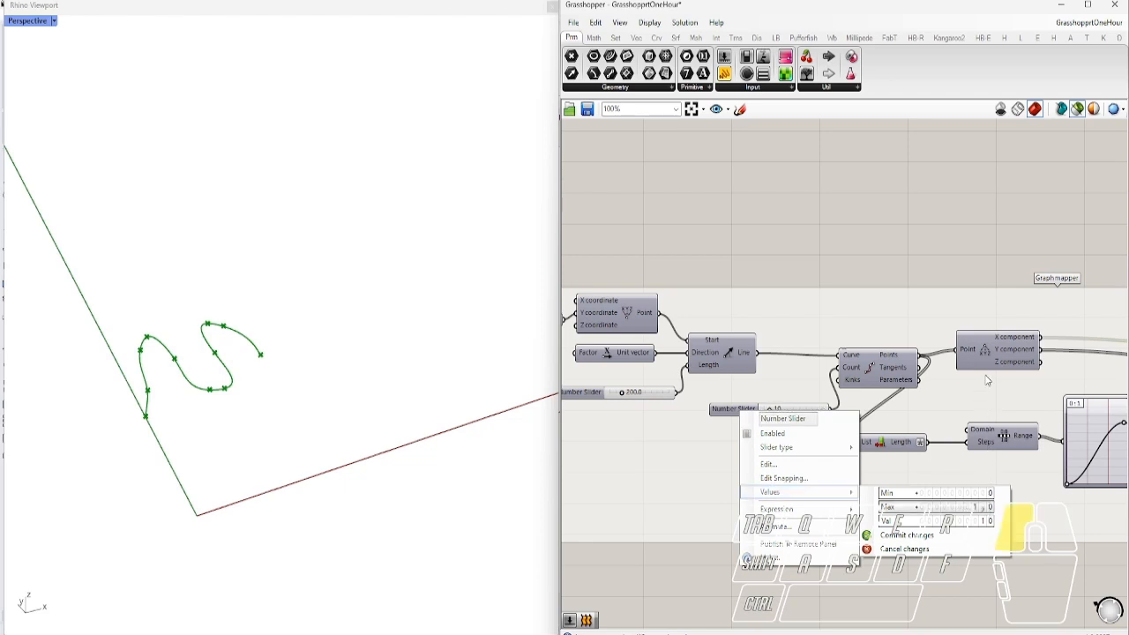
left_click_drag(982, 400, 963, 435)
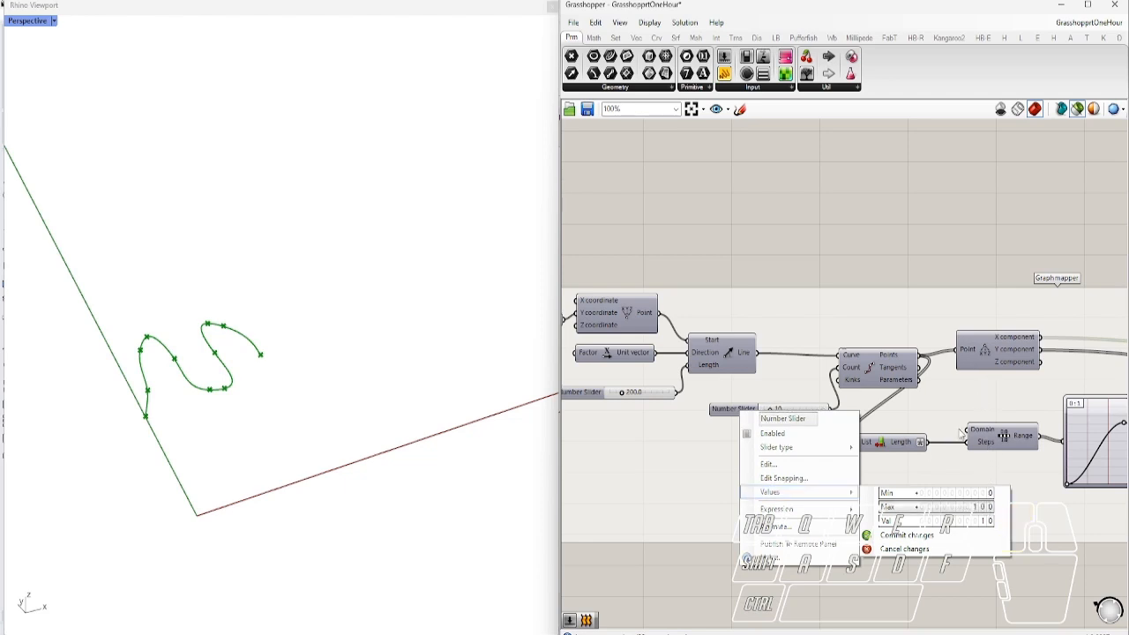
left_click(901, 535)
Set the point count from 10 to 58 and inspect the denser curve in Rhino
scroll(769, 414, "up", 3)
left_click_drag(769, 410, 822, 410)
right_click_drag(348, 388, 322, 443)
scroll(696, 428, "down", 4)
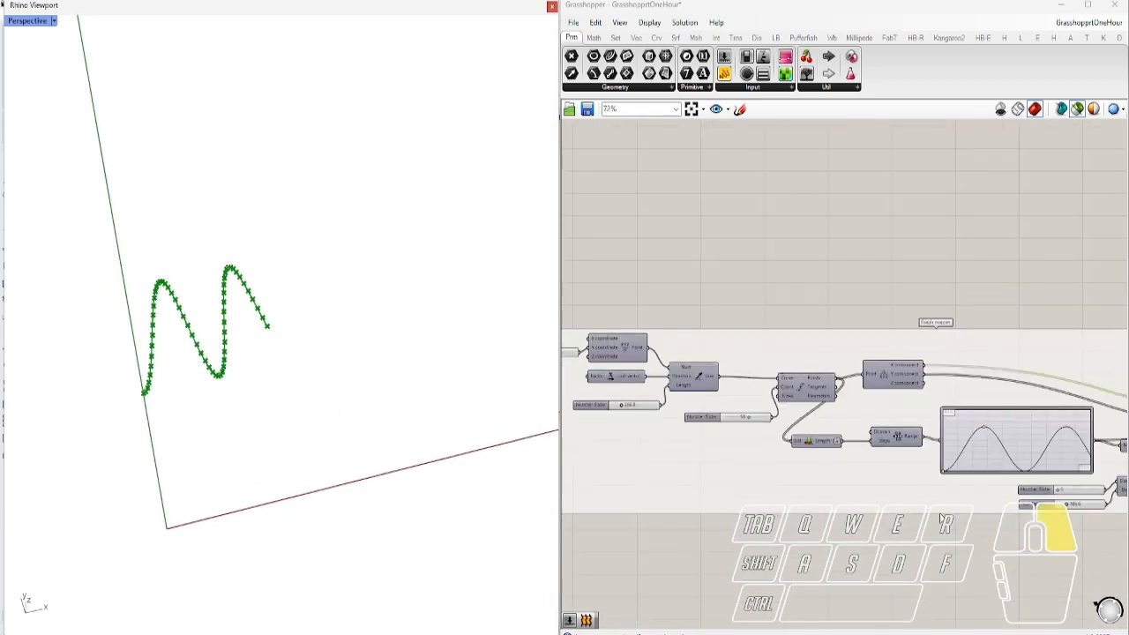
Set the lower slider below the graph mapper to about 170.9
right_click_drag(1084, 448, 933, 434)
scroll(926, 434, "up", 6)
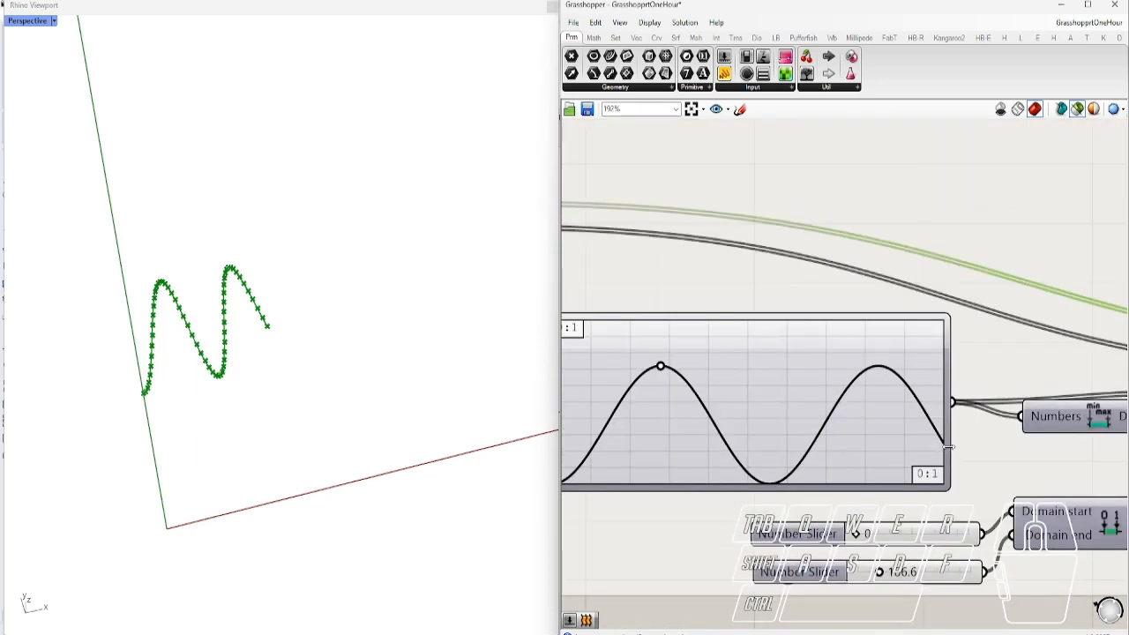
right_click_drag(275, 340, 293, 269)
right_click_drag(929, 540, 776, 477)
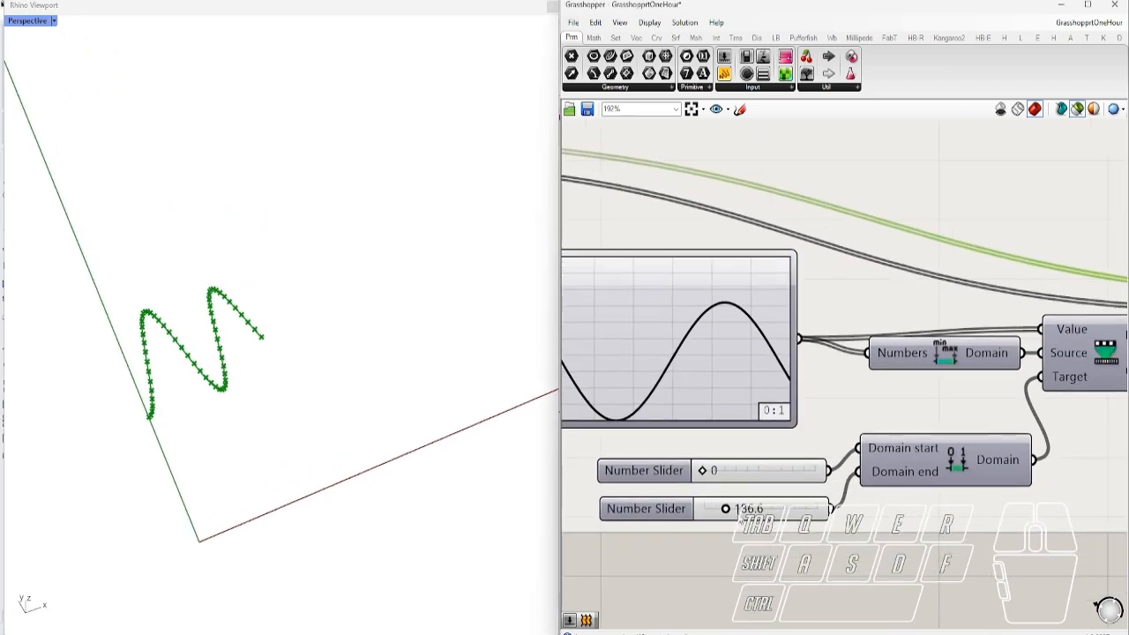
mouse_move(725, 510)
left_mouse_down()
mouse_move(737, 510)
mouse_move(720, 505)
left_mouse_up()
Narrow the Graph Mapper's sine peaks into four waves, deselect, and jump to the Attractor section
right_click_drag(720, 505, 930, 516)
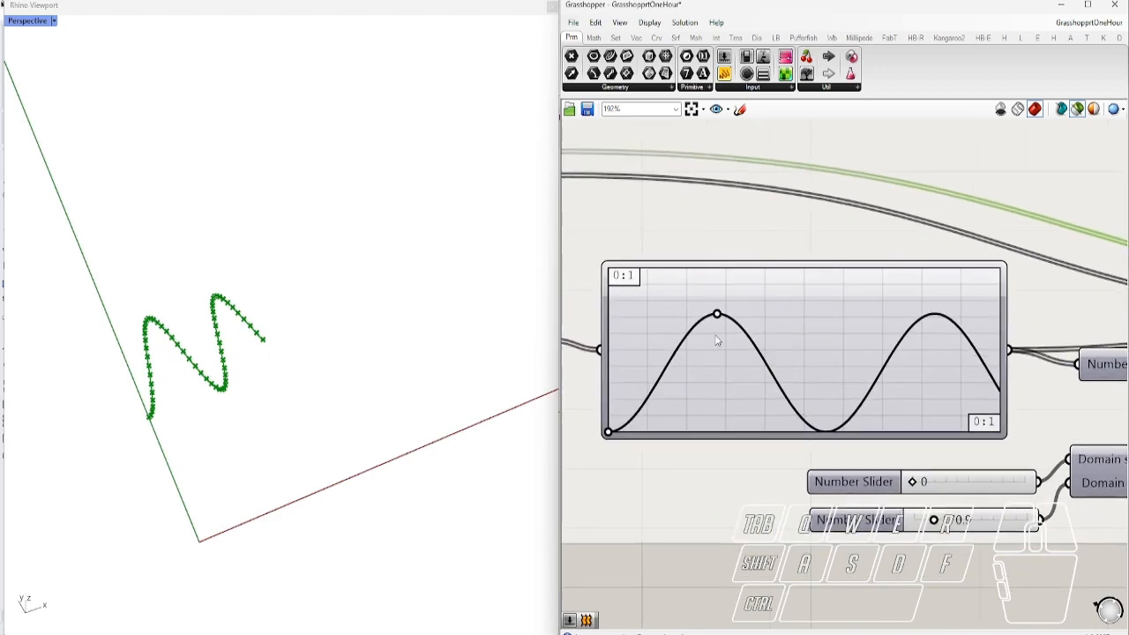
left_click_drag(719, 323, 655, 325)
scroll(711, 361, "down", 5)
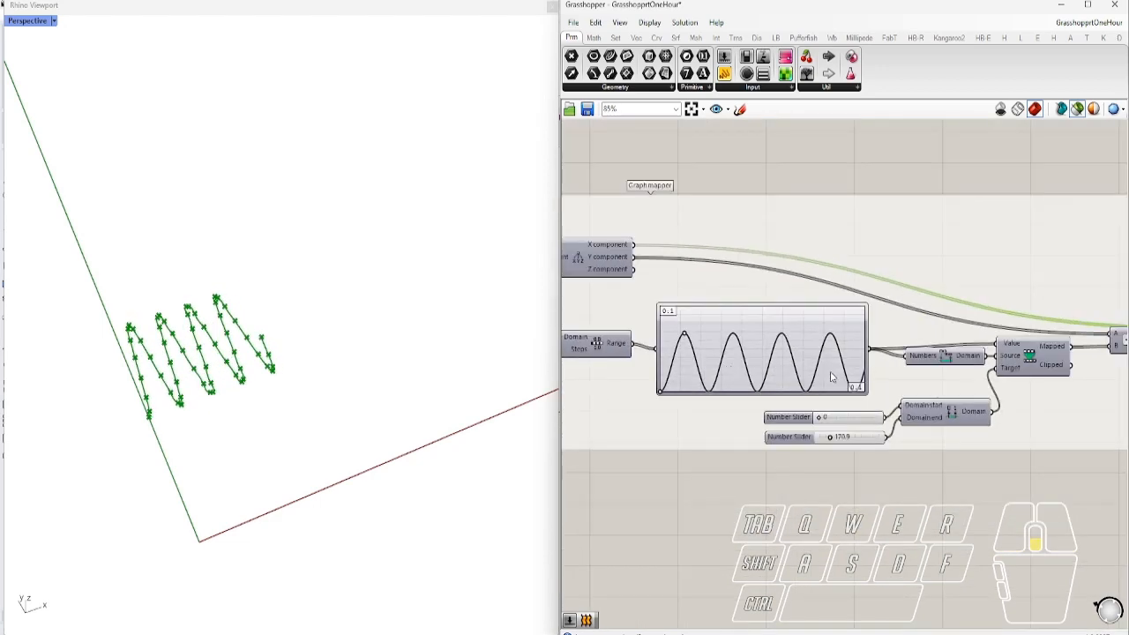
right_click_drag(872, 432, 753, 443)
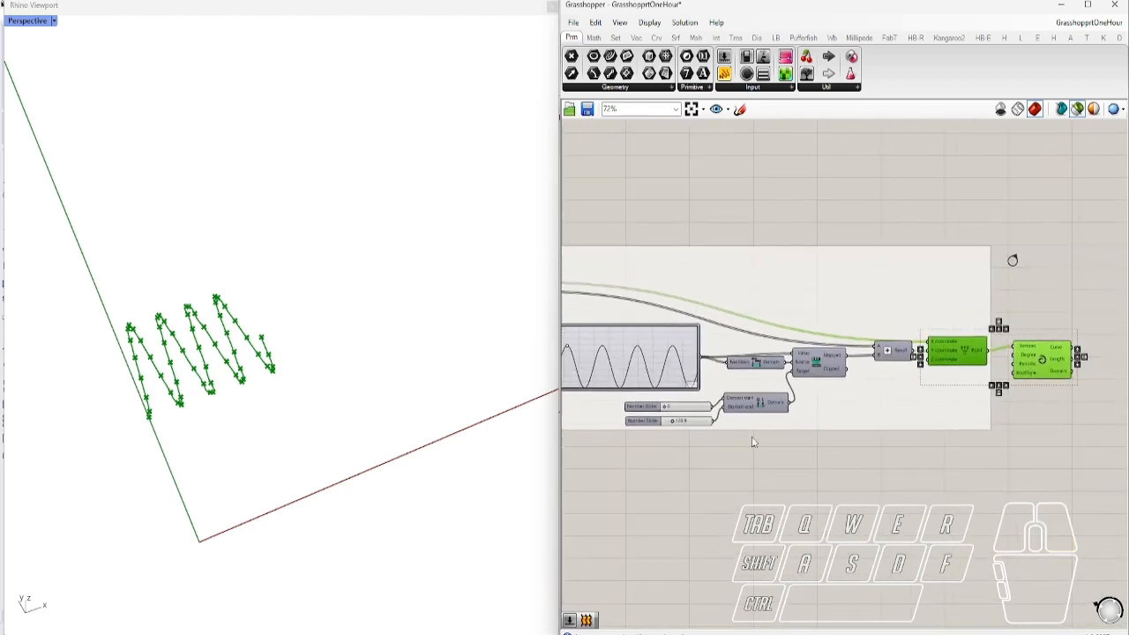
left_click(984, 476)
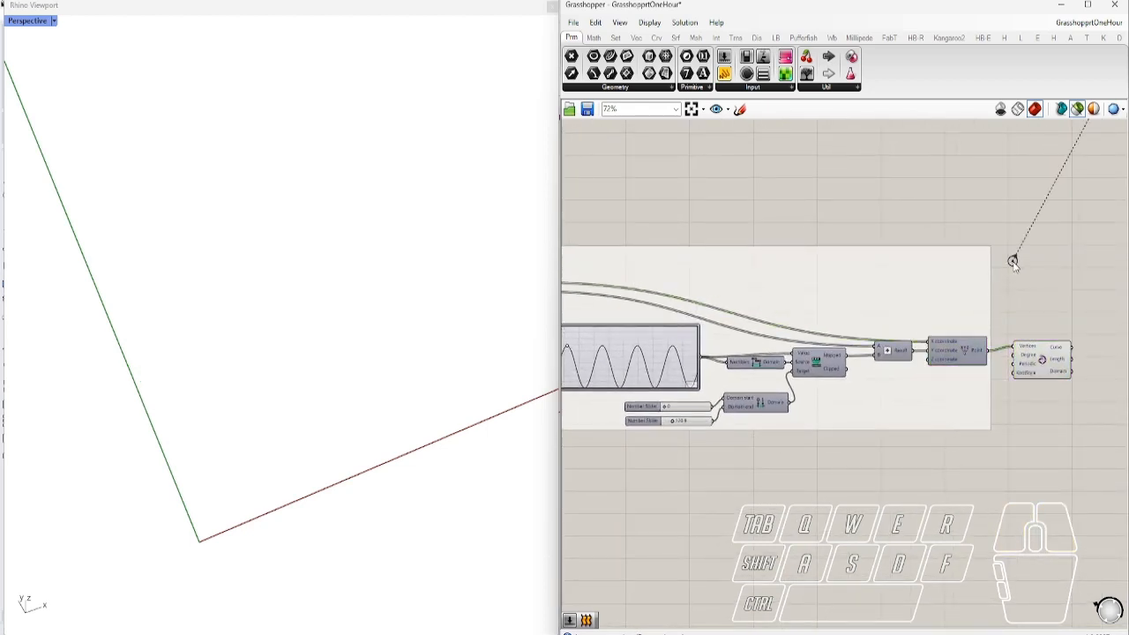
double_click(1013, 263)
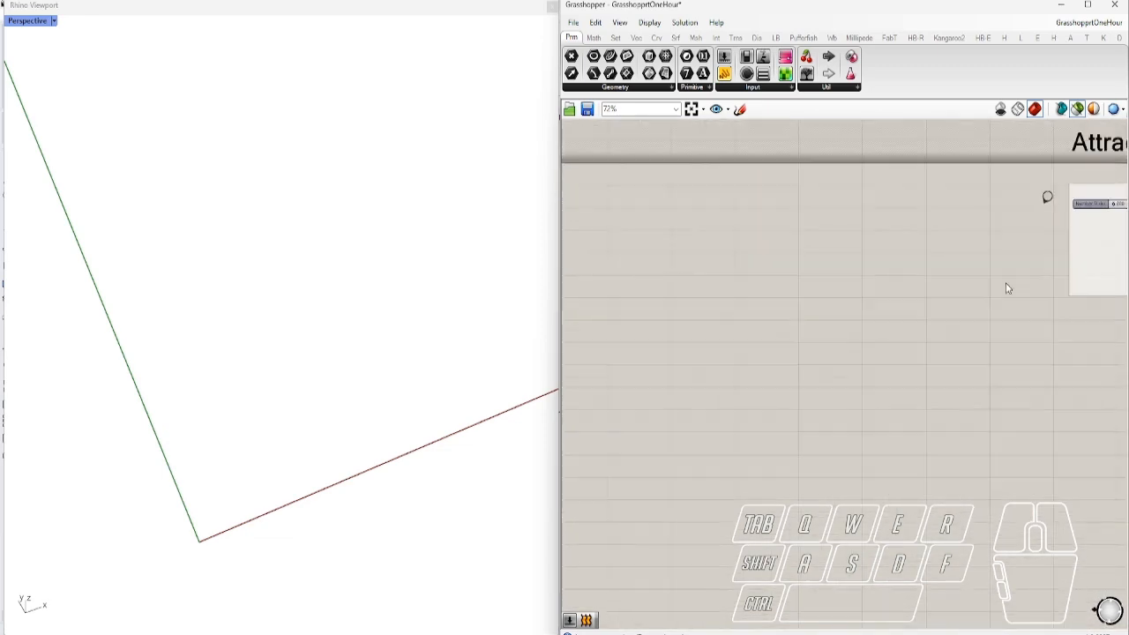
Zoom into the Attracktors group and show where the Domain and Range components come from
right_click_drag(1031, 333, 622, 375)
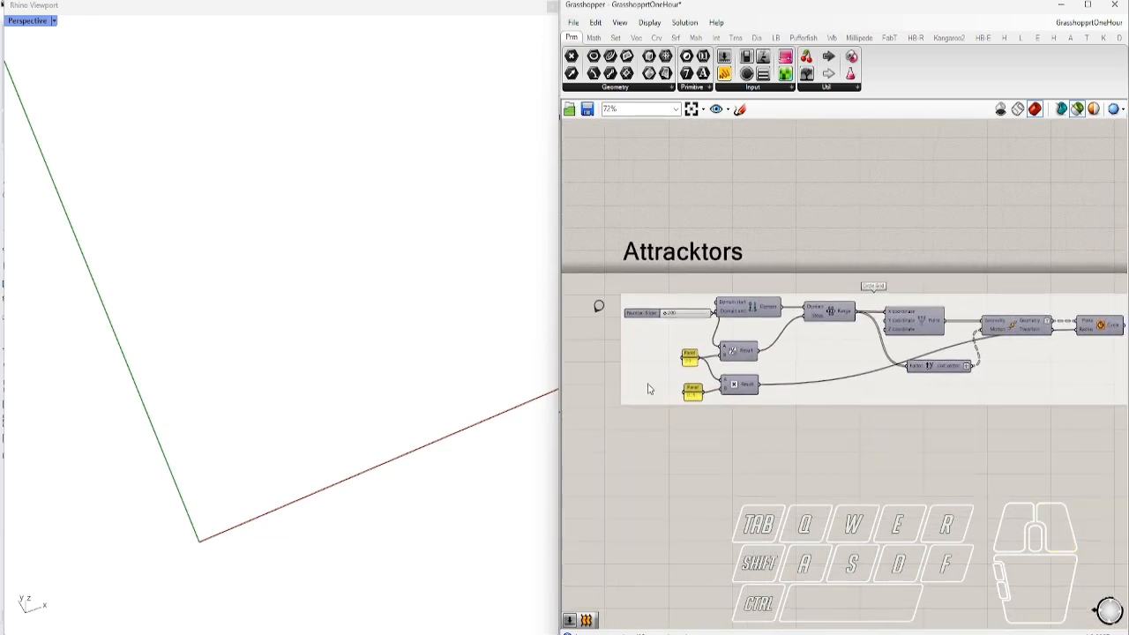
scroll(704, 309, "up", 3)
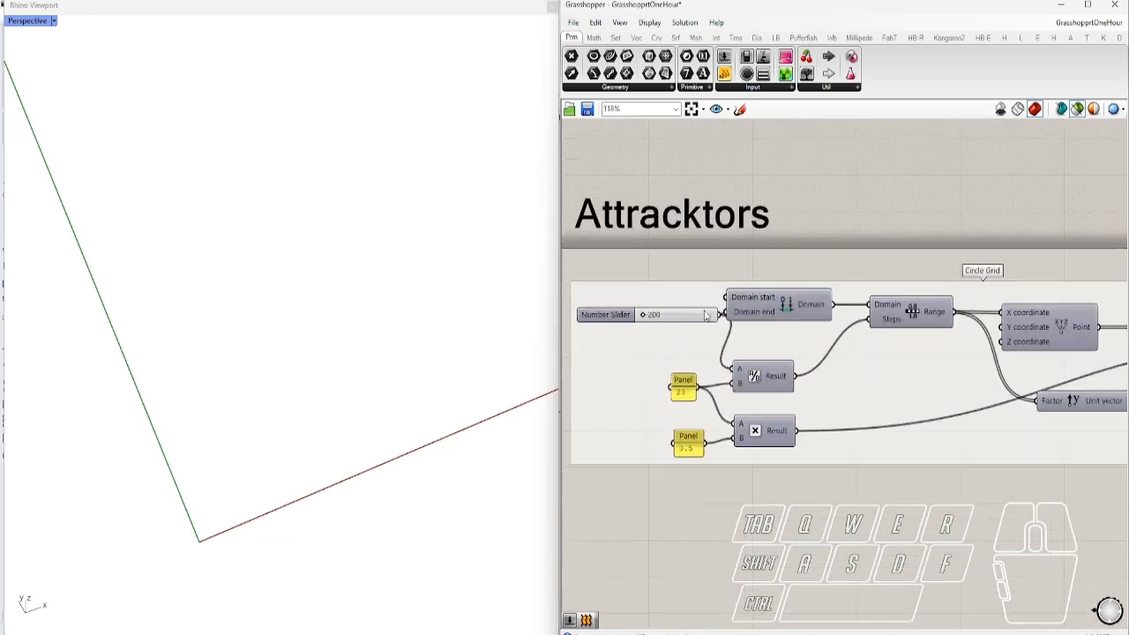
left_click(787, 314, "ctrl+alt")
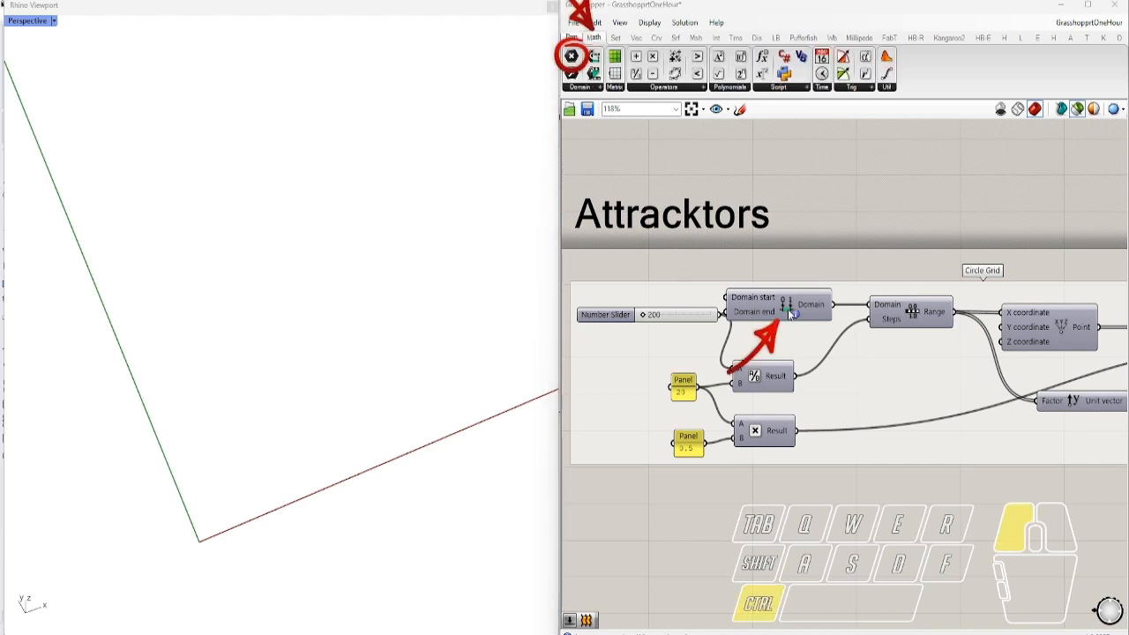
left_click(790, 313, "ctrl+alt")
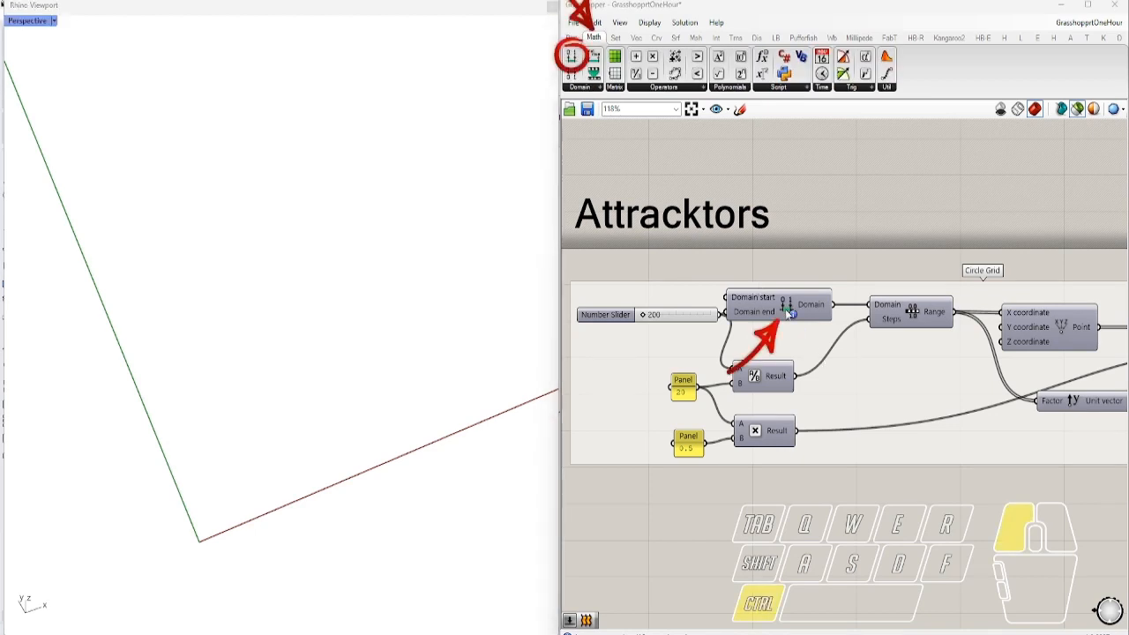
left_click(914, 314, "ctrl+alt")
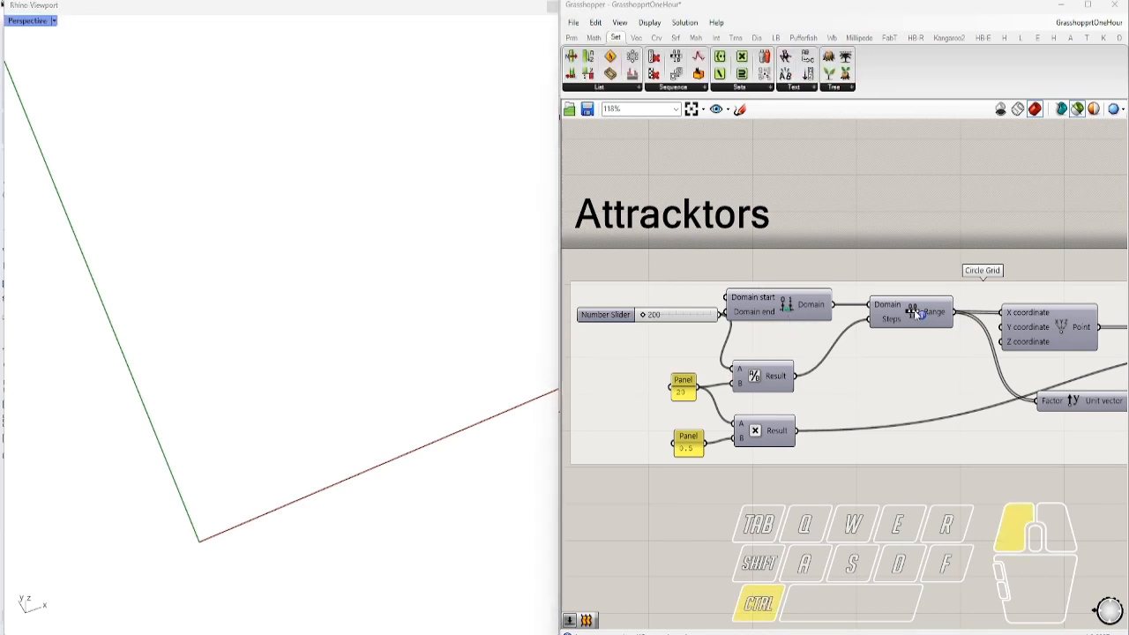
Inspect the data settings of the Circle Grid's Unit vector output
right_click_drag(942, 379, 850, 364)
scroll(849, 364, "down", 2)
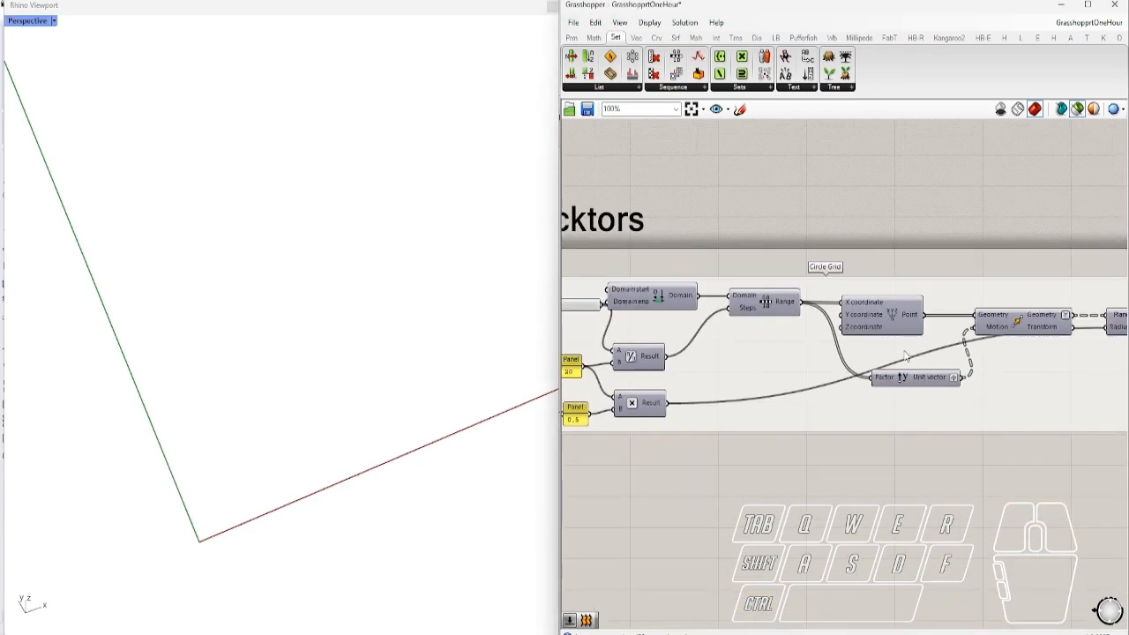
scroll(951, 379, "up", 5)
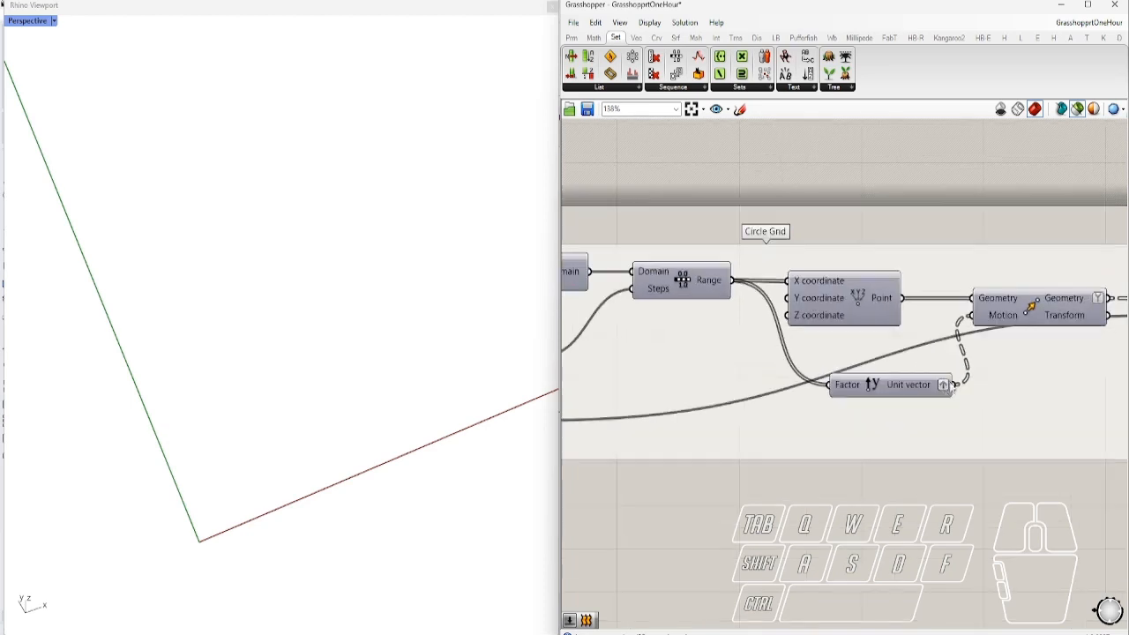
right_click(942, 379)
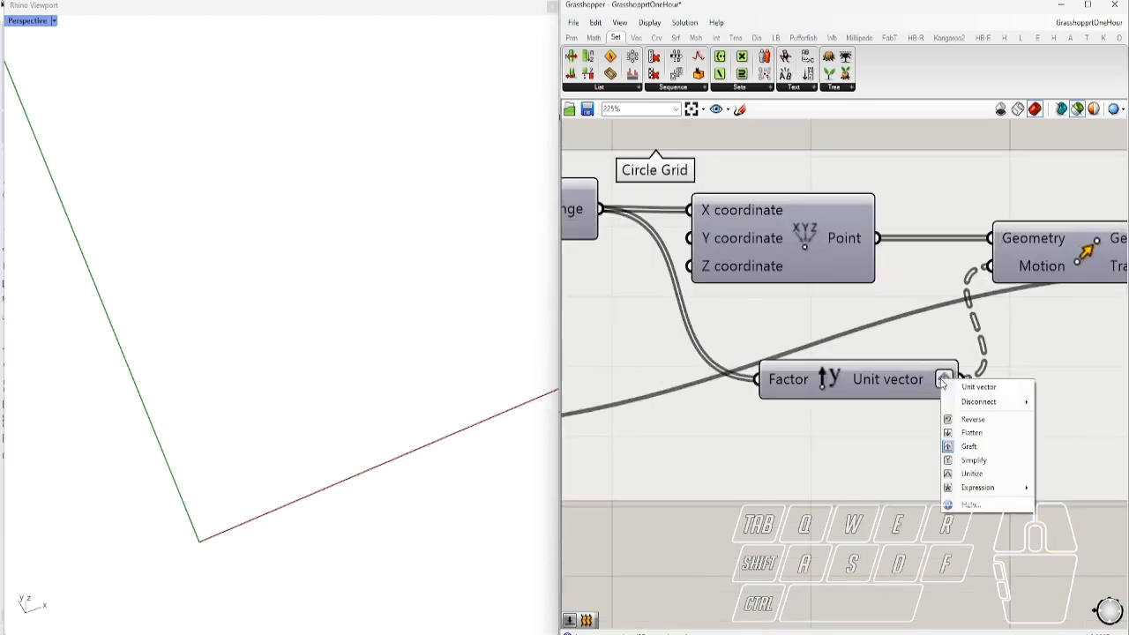
right_click_drag(839, 534, 786, 530)
scroll(868, 452, "down", 2)
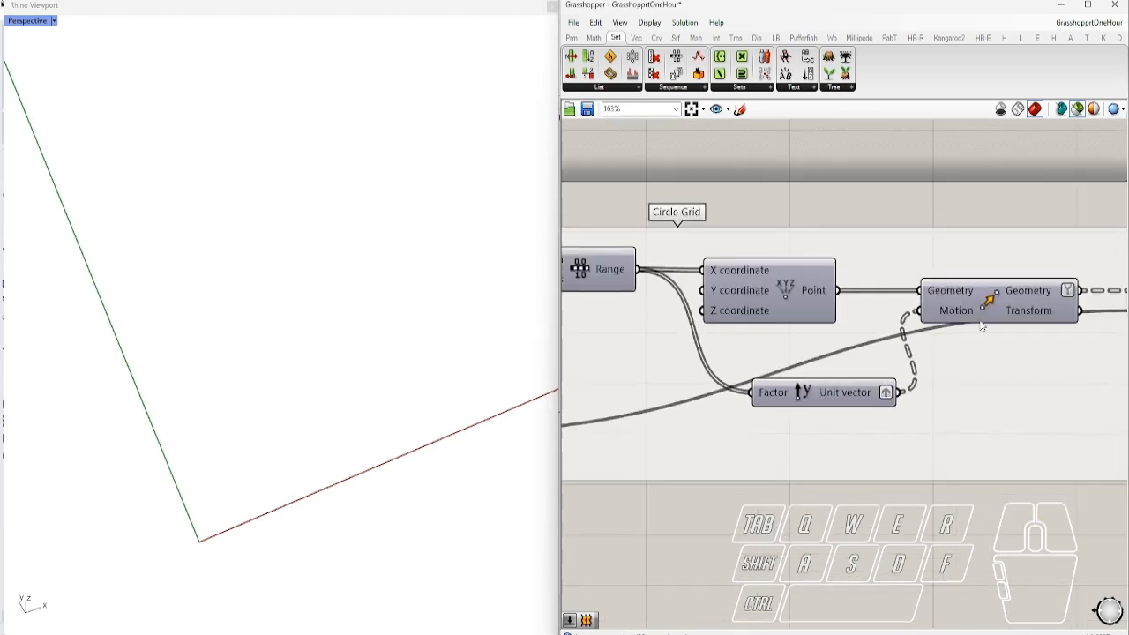
Preview the point grid, the moved grid and the circle grid in Rhino, orbiting to inspect the circles
left_click(795, 298)
left_click(998, 308)
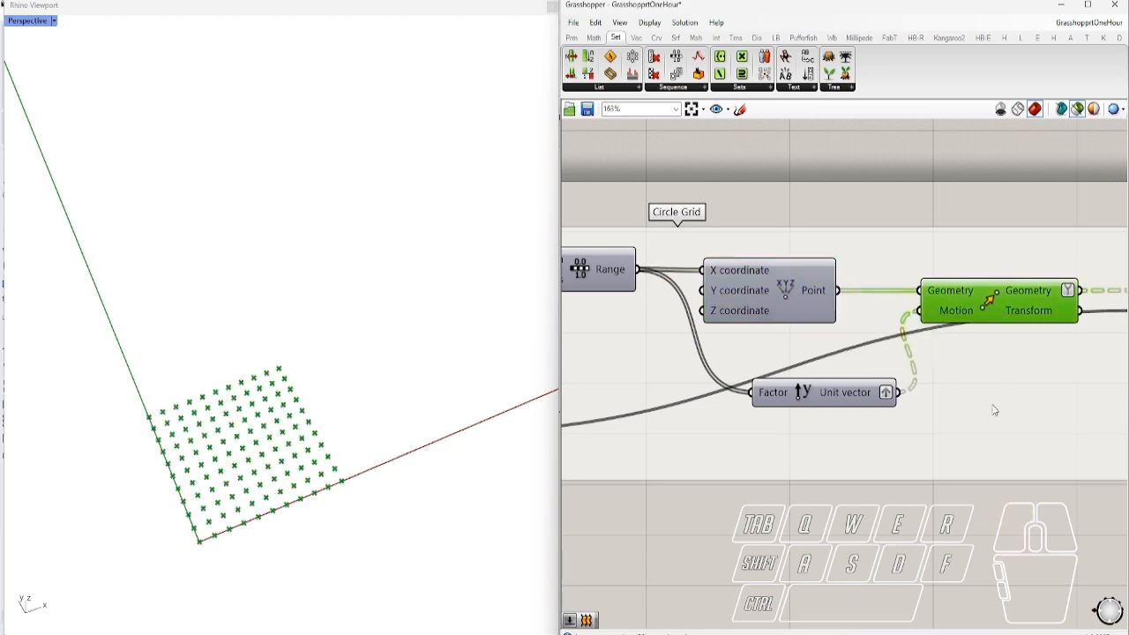
right_click_drag(993, 403, 970, 403)
scroll(915, 367, "down", 2)
scroll(970, 403, "down", 3)
scroll(672, 388, "up", 4)
scroll(652, 271, "up", 2)
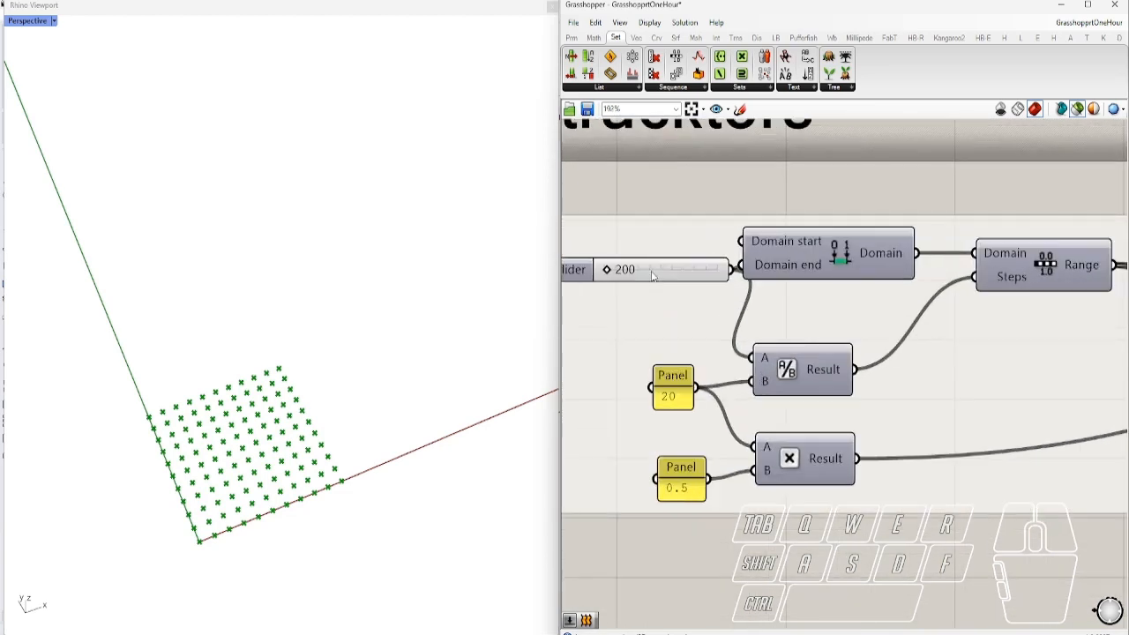
scroll(600, 427, "down", 4)
scroll(1014, 385, "up", 4)
left_click(951, 399)
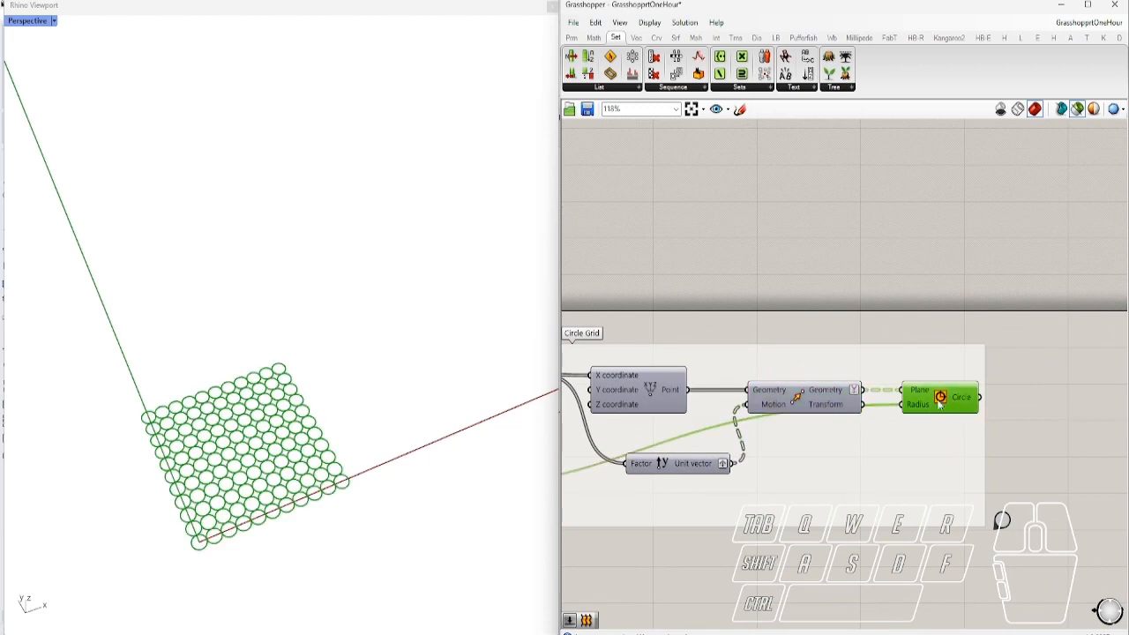
right_click_drag(432, 409, 494, 498)
scroll(974, 342, "down", 2)
scroll(975, 343, "down", 1)
right_click_drag(530, 408, 506, 396)
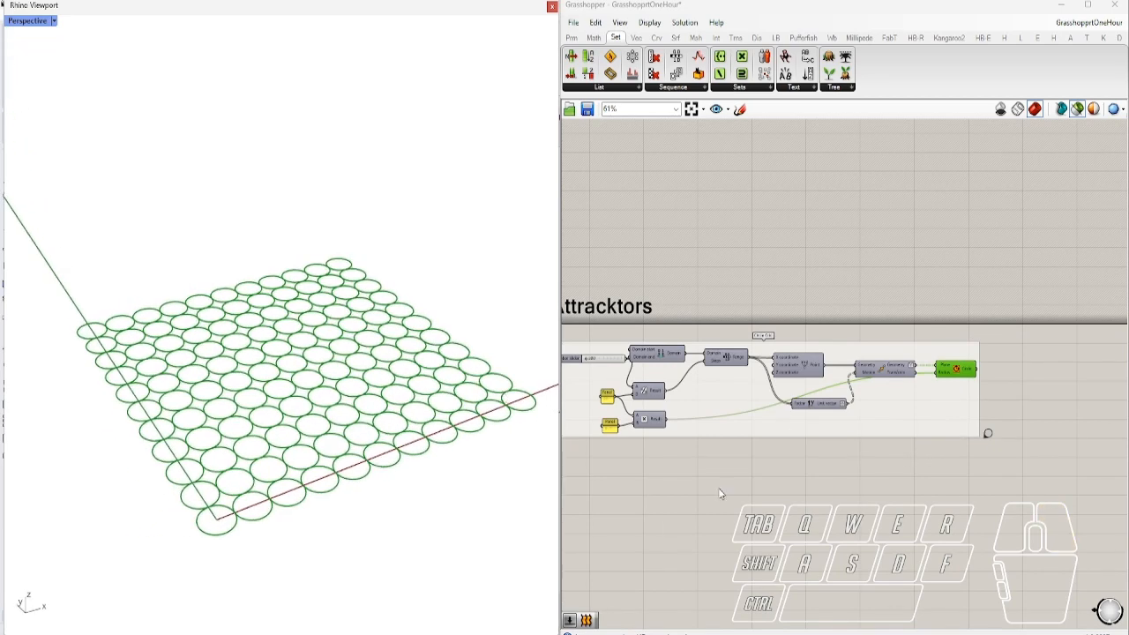
Return to the Circle Grid group and step through its points, moved grid and finished circles again
double_click(988, 436)
right_click_drag(925, 407, 550, 361)
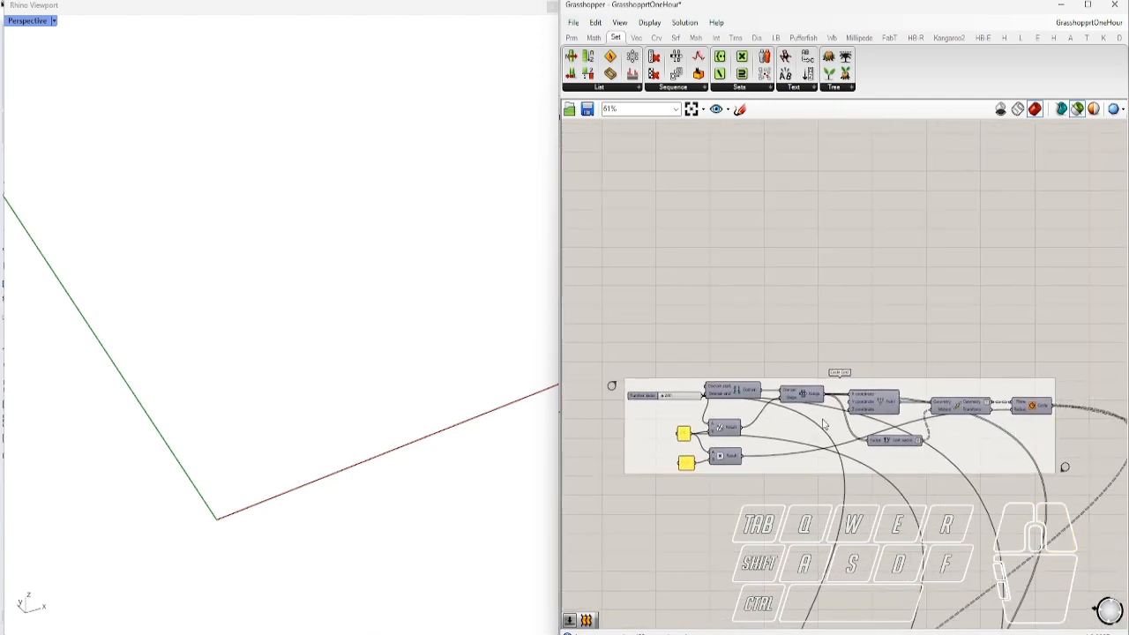
scroll(728, 406, "up", 1)
scroll(750, 426, "up", 2)
scroll(751, 427, "down", 2)
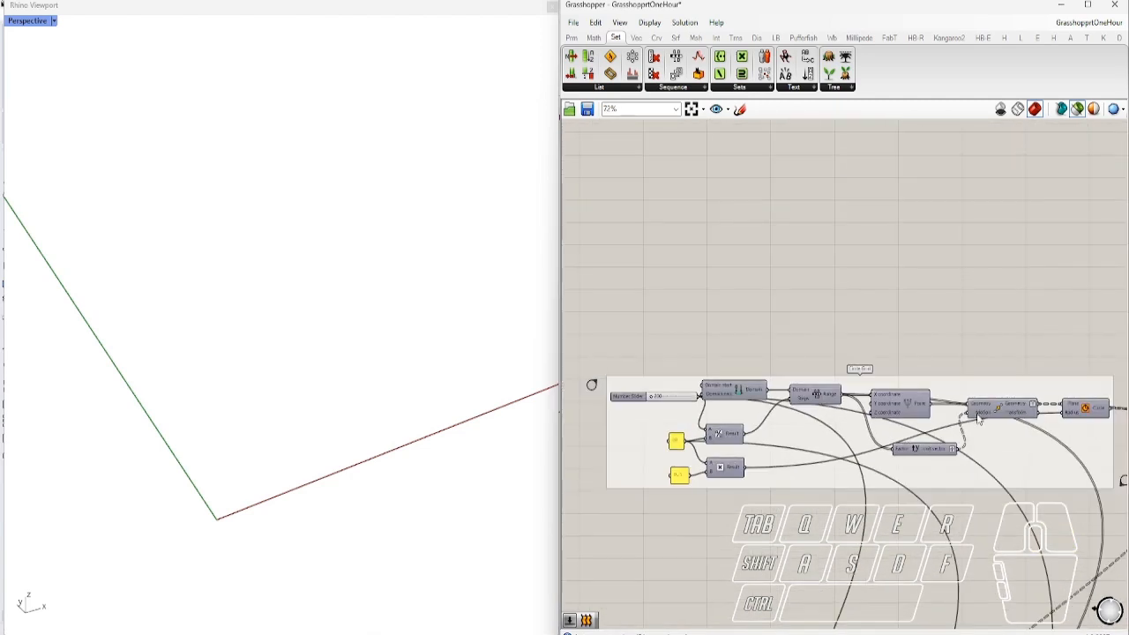
left_click(917, 410)
left_click(1011, 413)
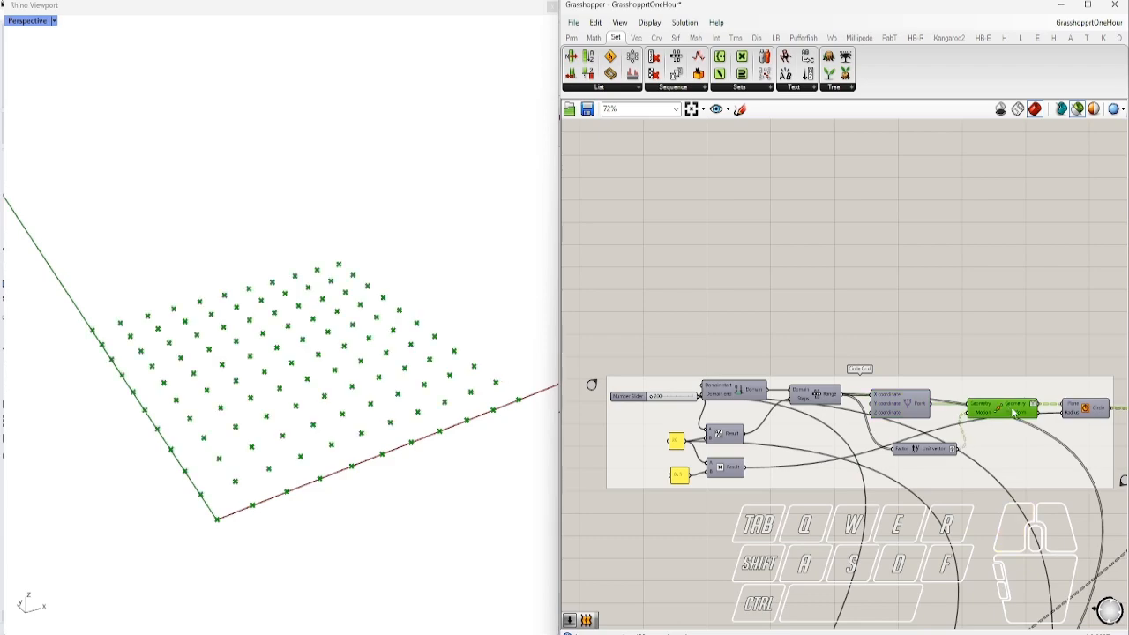
left_click(1087, 411)
scroll(1017, 360, "down", 5)
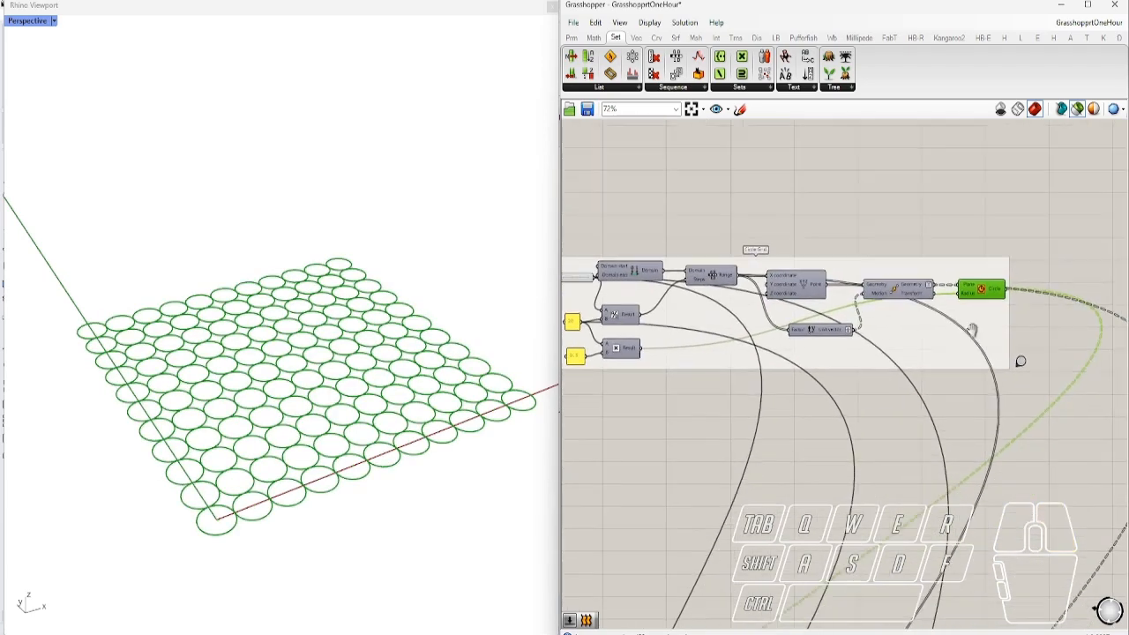
scroll(838, 600, "up", 6)
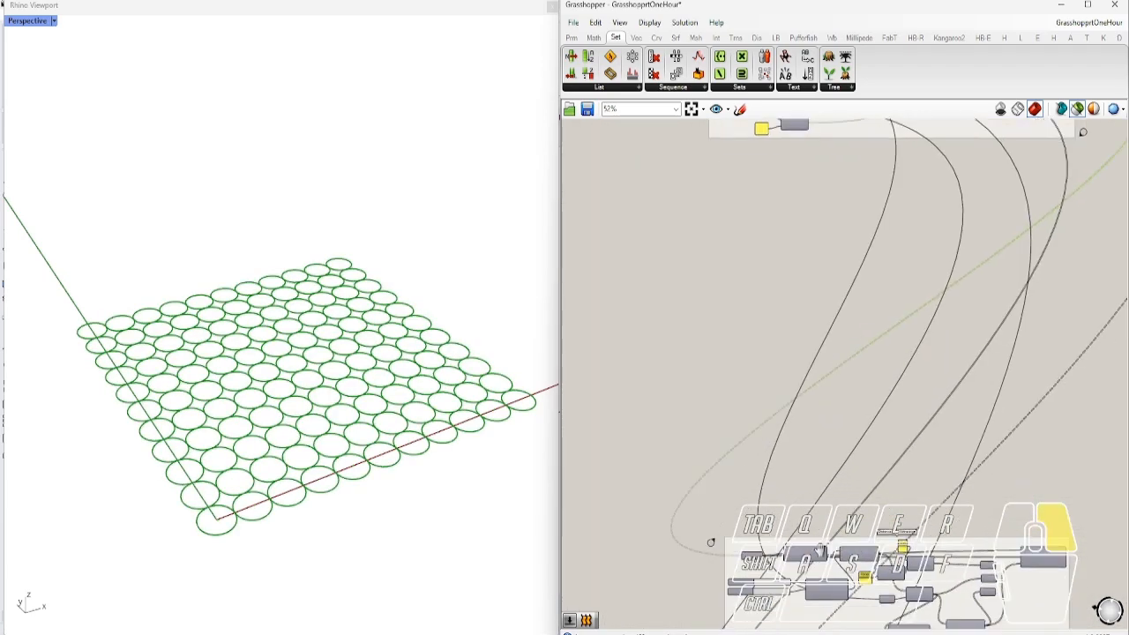
Select the attractor's Construct Point component and begin lowering its X coordinate slider
right_click_drag(780, 482, 741, 451)
scroll(734, 437, "down", 1)
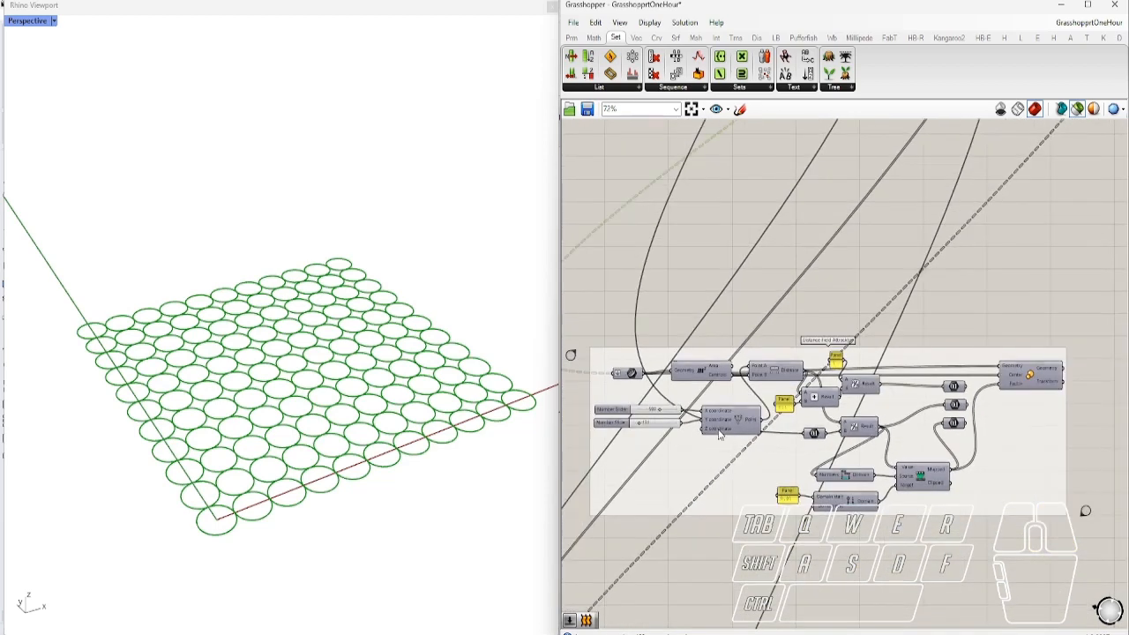
scroll(797, 479, "up", 1)
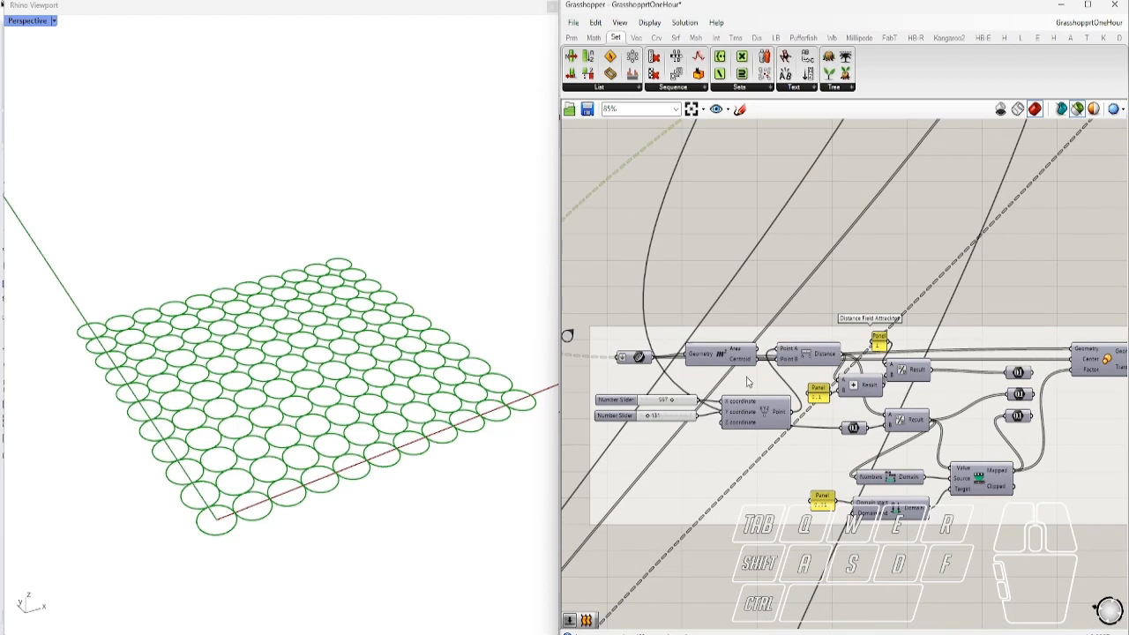
left_click(751, 420, "shift")
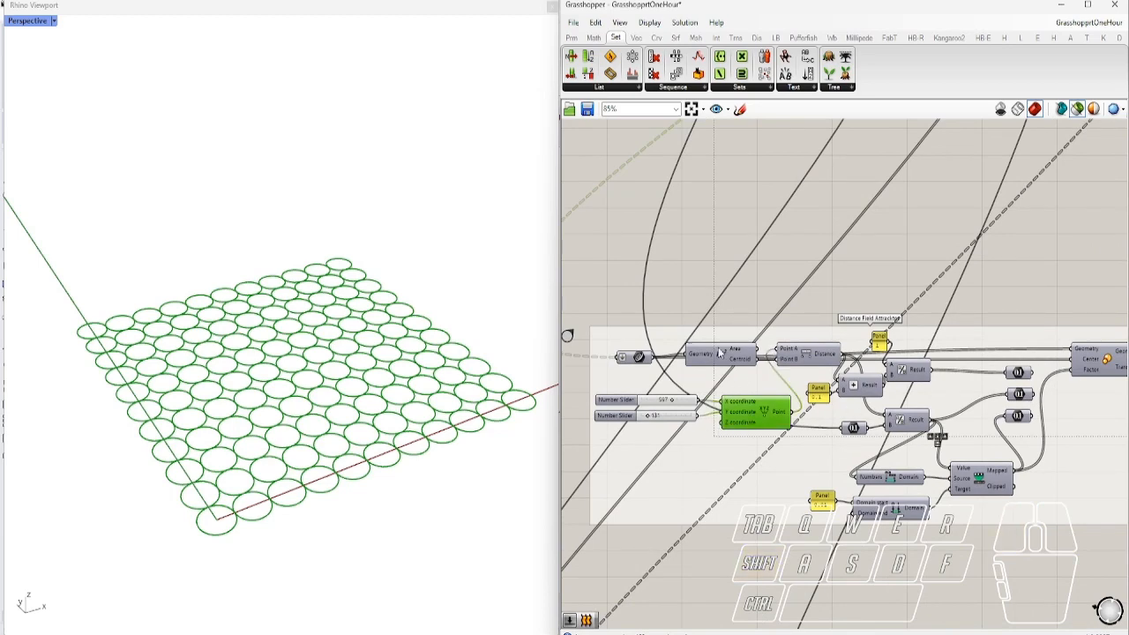
scroll(719, 353, "up", 3)
left_click_drag(675, 405, 667, 403)
scroll(672, 402, "down", 2)
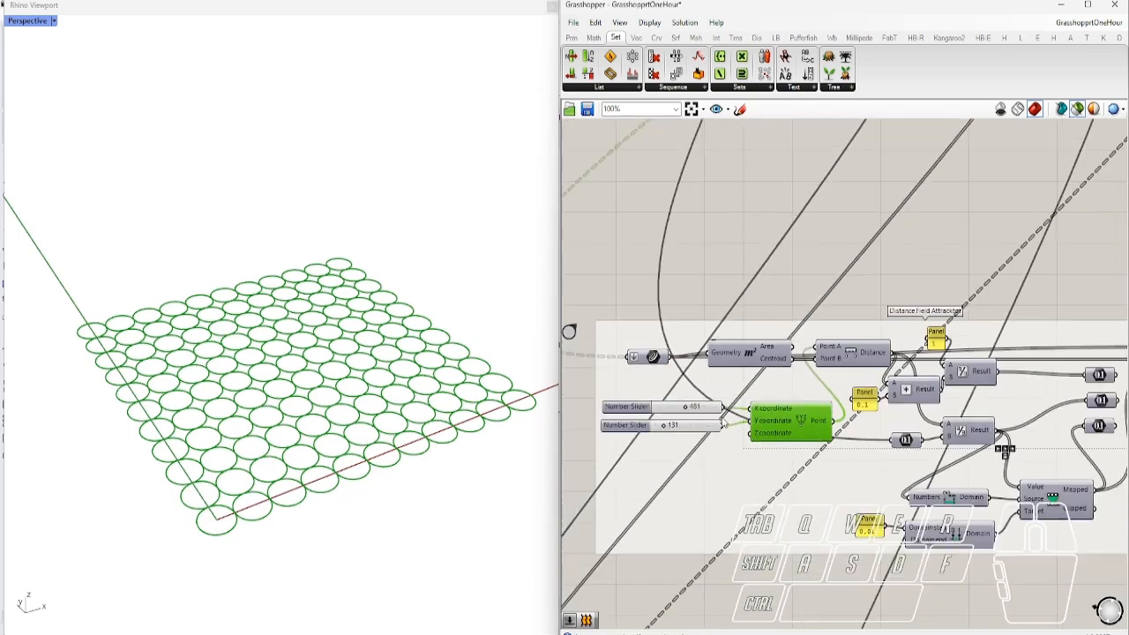
With the circle input and attractor point selected, drag the coordinate sliders down to 113
left_click(653, 358)
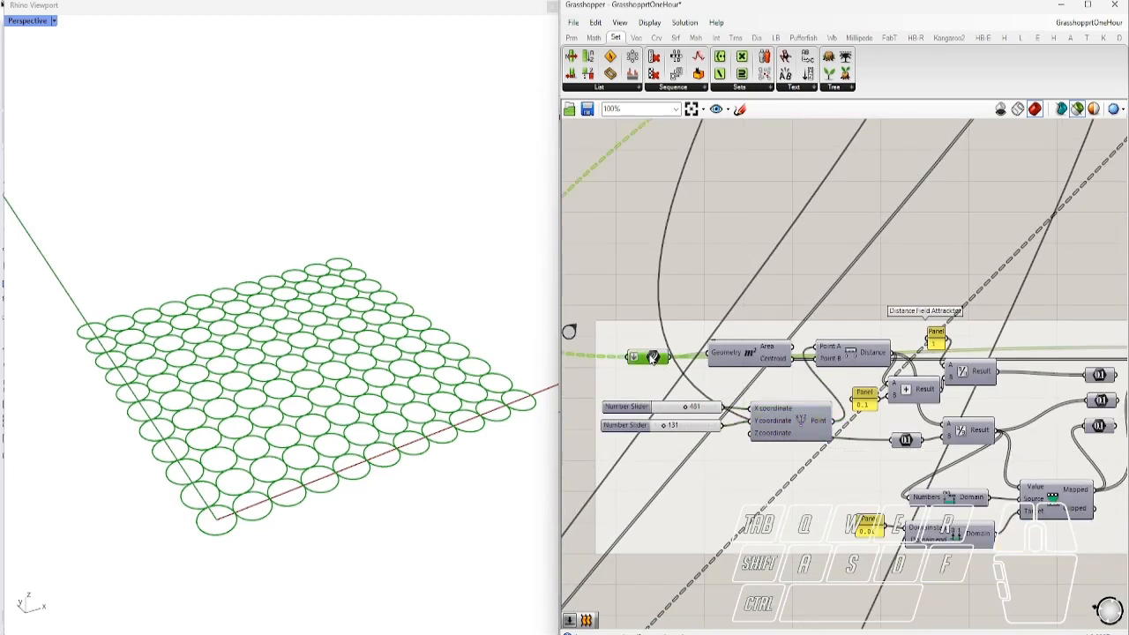
left_click(809, 421, "shift")
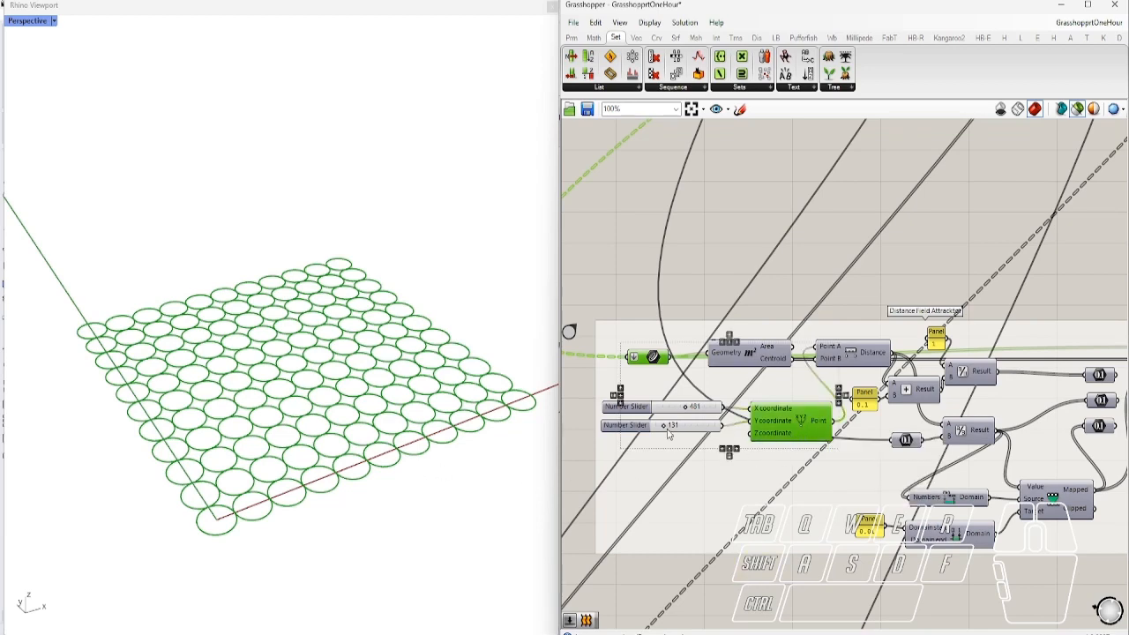
scroll(673, 431, "up", 4)
left_click_drag(739, 389, 677, 430)
scroll(676, 429, "down", 8)
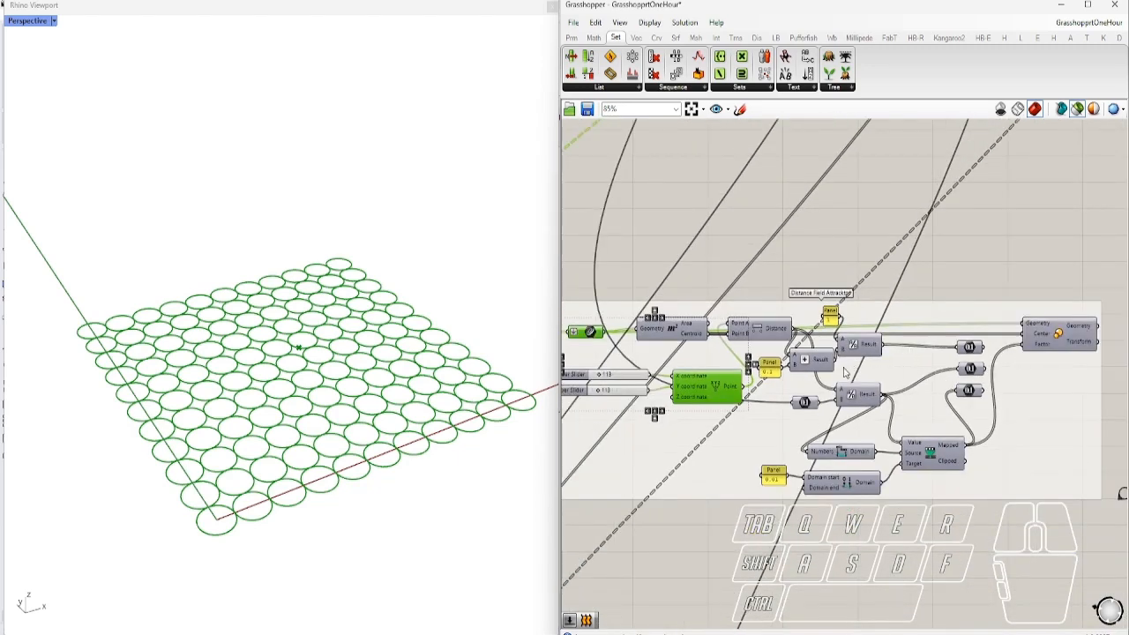
scroll(844, 373, "up", 3)
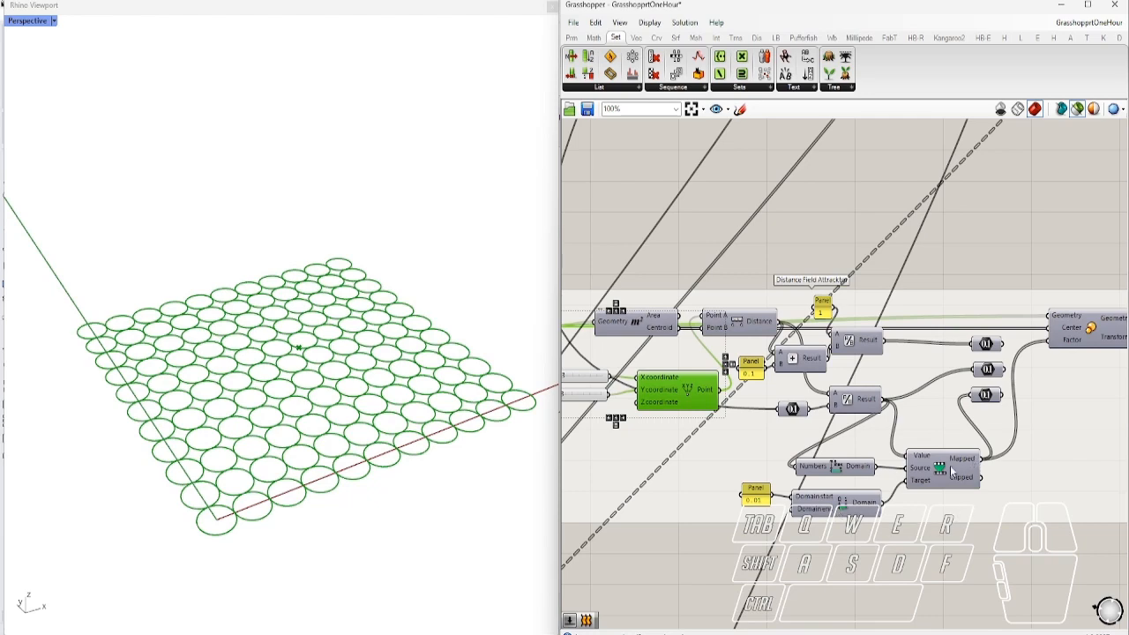
right_click_drag(773, 432, 900, 455)
mouse_move(910, 441)
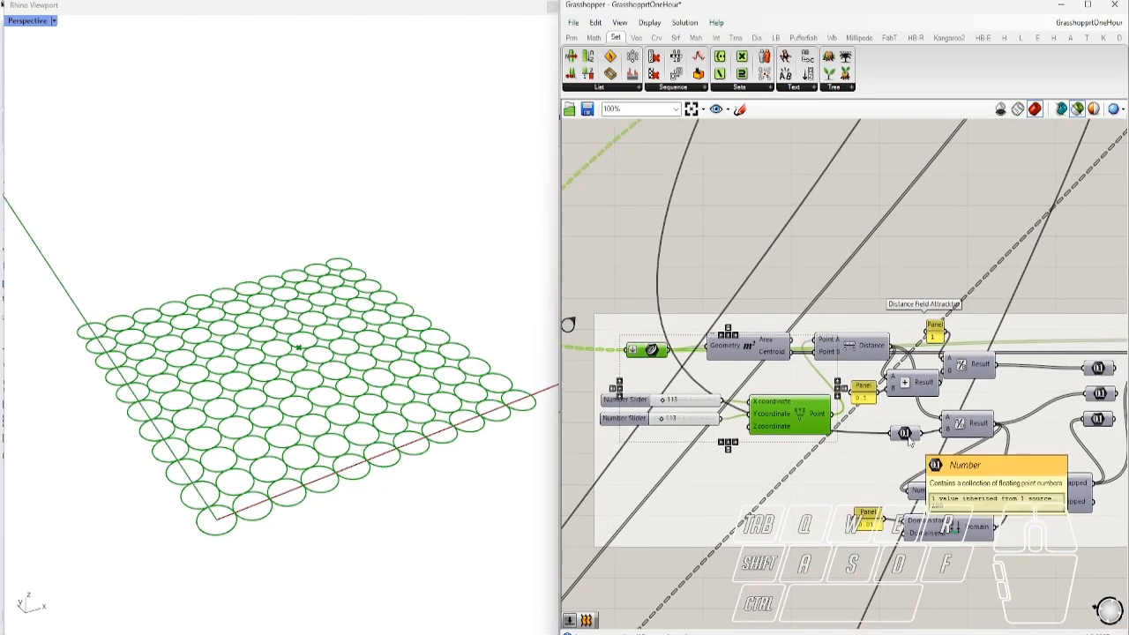
left_click(908, 439)
Wire a Number parameter's output into Scale's Factor input and preview the scaled circles
right_click_drag(916, 456, 849, 435)
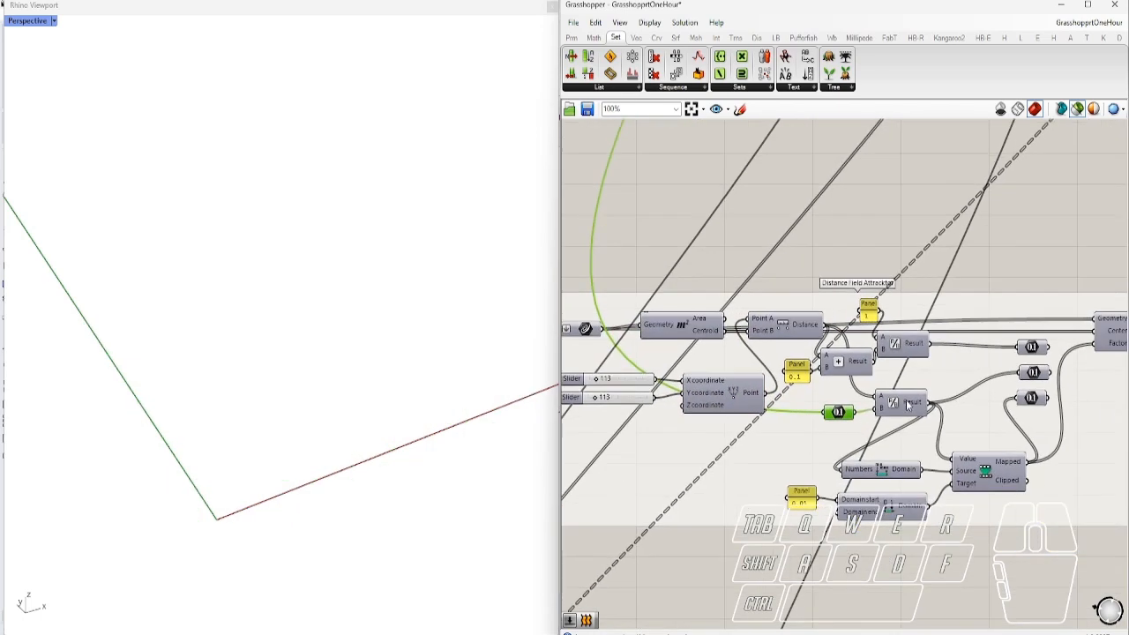
right_click_drag(877, 421, 827, 441)
left_click(996, 321)
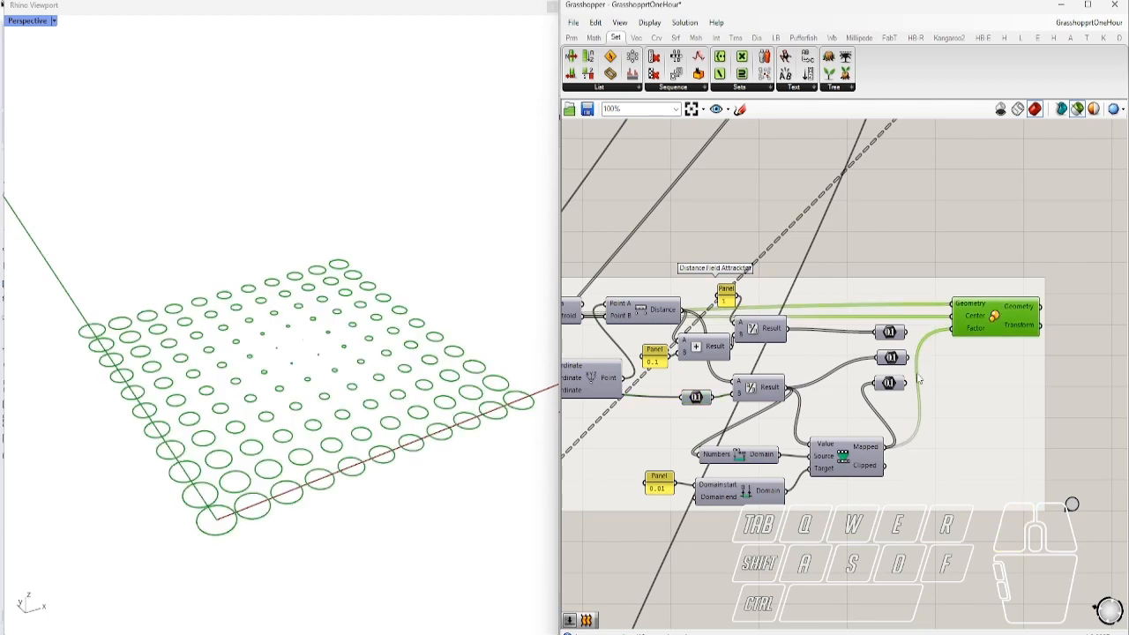
left_click(889, 337)
left_click_drag(910, 334, 953, 332)
left_click(985, 324)
Nudge the attractor's X slider to 118, test Y, and orbit to view the shrinking circles
right_click_drag(805, 349, 938, 378)
scroll(890, 402, "down", 1)
scroll(644, 406, "up", 4)
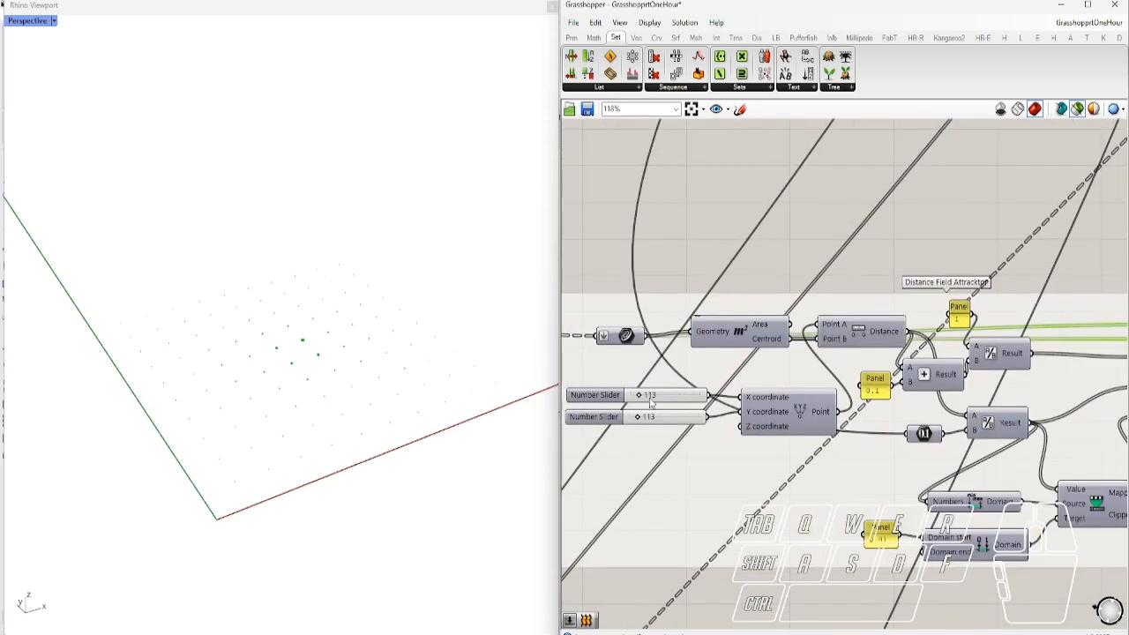
left_click_drag(627, 399, 627, 400)
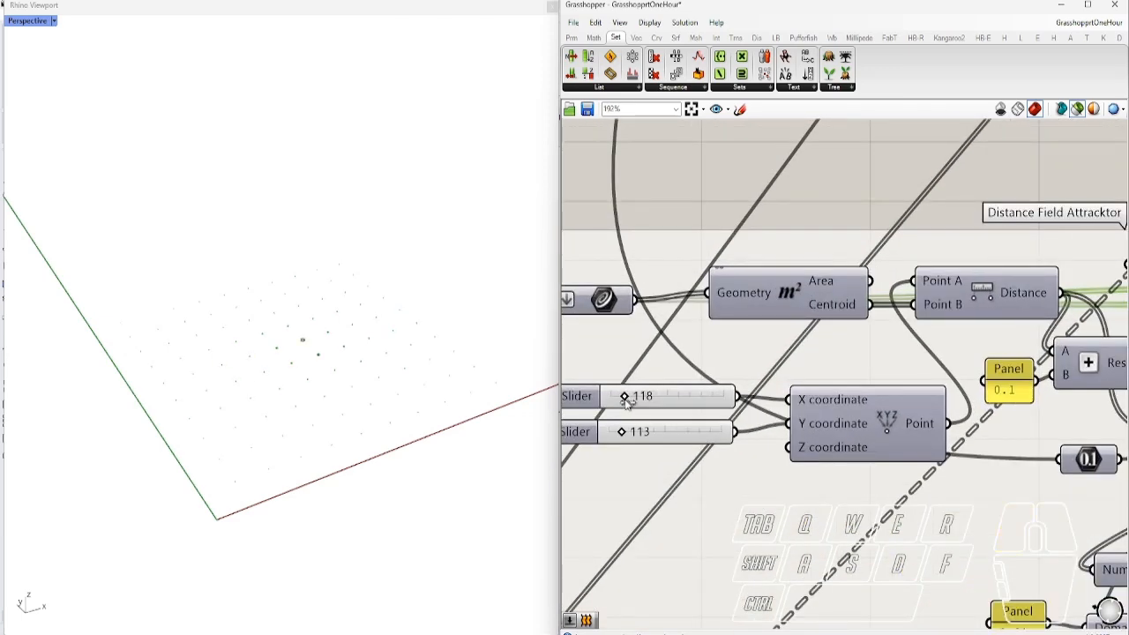
right_click_drag(554, 388, 319, 477)
mouse_move(622, 432)
left_mouse_down()
mouse_move(637, 432)
mouse_move(620, 435)
left_mouse_up()
right_click_drag(394, 482, 374, 421)
scroll(931, 475, "down", 4)
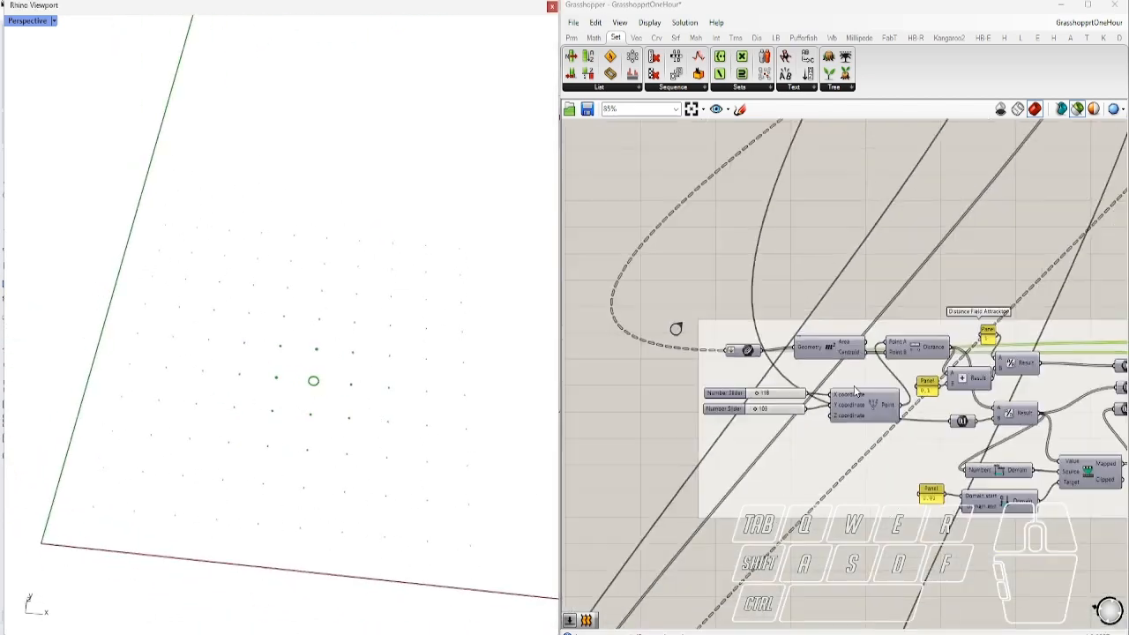
scroll(931, 472, "up", 1)
scroll(1008, 484, "up", 3)
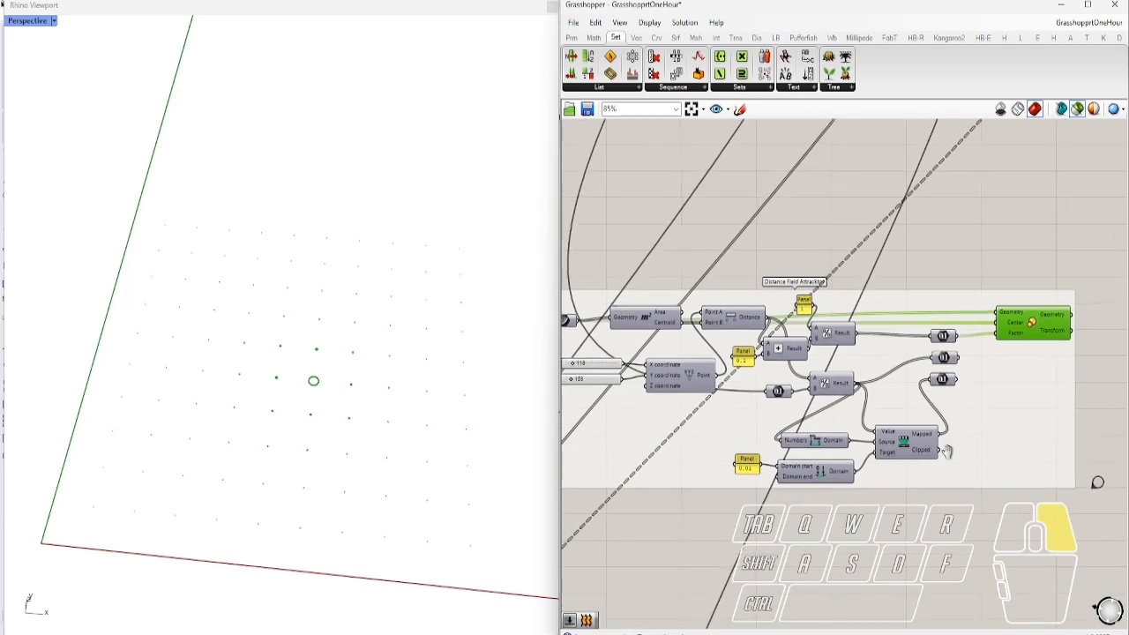
left_click_drag(968, 374, 1011, 335)
Raise the attractor's X coordinate to 311 and orbit to view the circle grid
right_click_drag(371, 442, 380, 434)
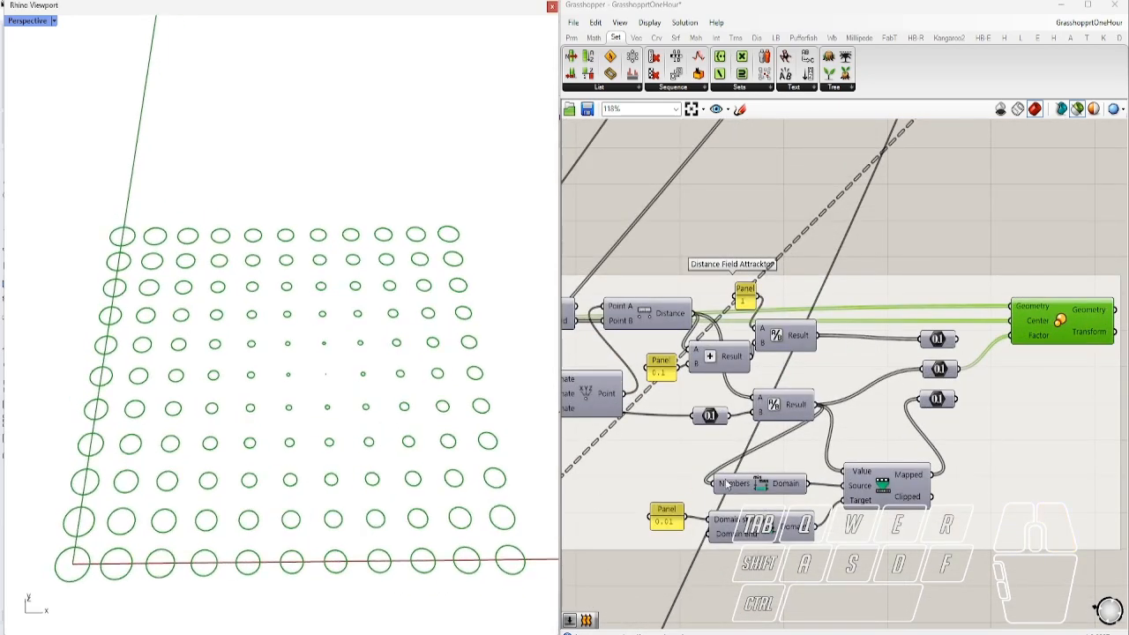
scroll(801, 451, "down", 3)
right_click_drag(608, 489, 709, 486)
scroll(738, 414, "up", 5)
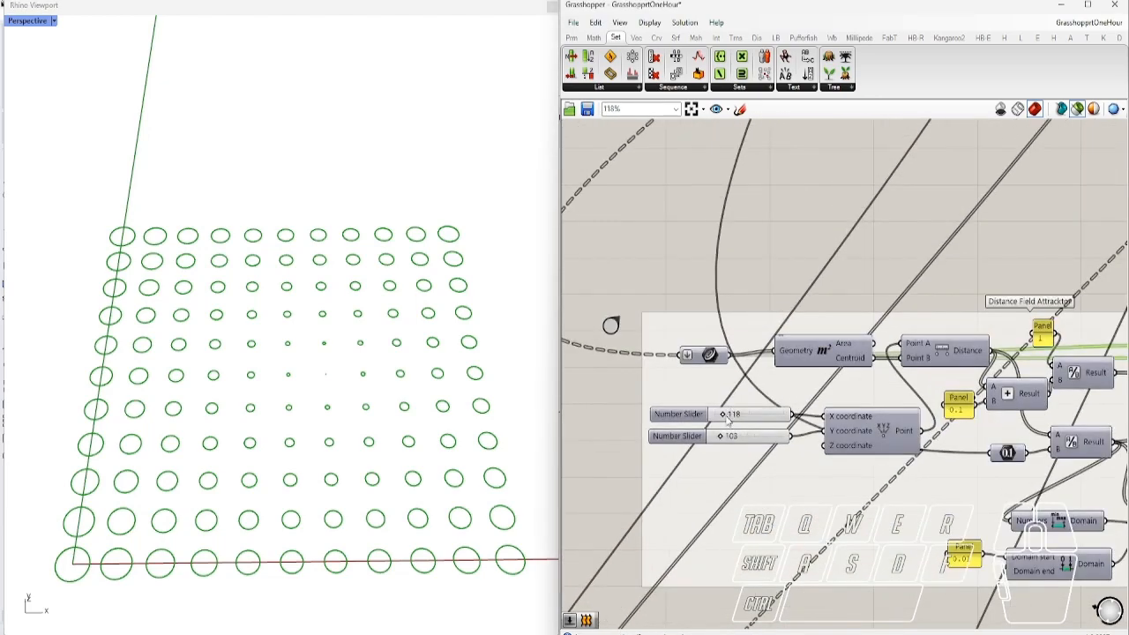
mouse_move(714, 417)
left_mouse_down()
mouse_move(752, 416)
mouse_move(733, 415)
left_mouse_up()
scroll(733, 415, "down", 4)
scroll(922, 382, "up", 4)
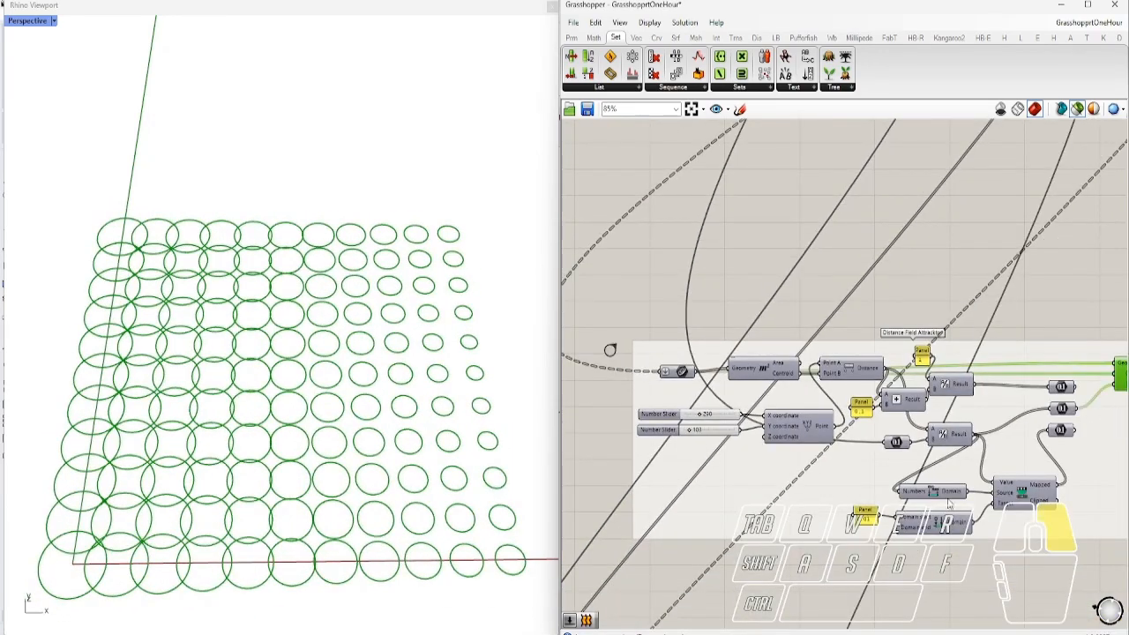
right_click_drag(356, 467, 115, 474)
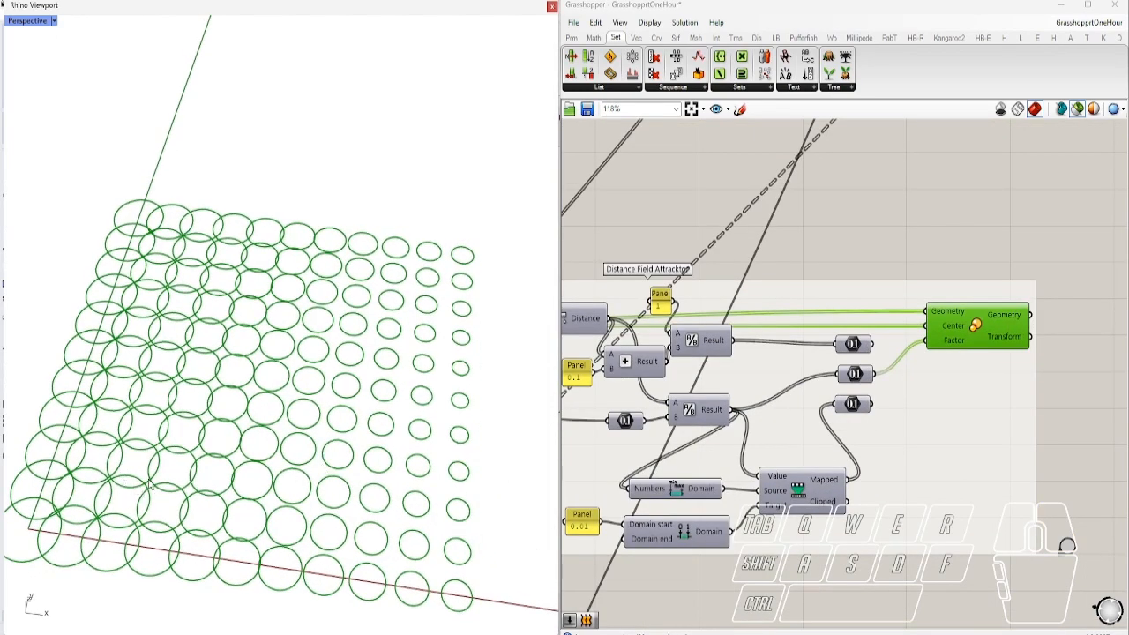
Wire the third Number output into Scale's Factor and preview it with the attractor point
left_click_drag(873, 404, 935, 348)
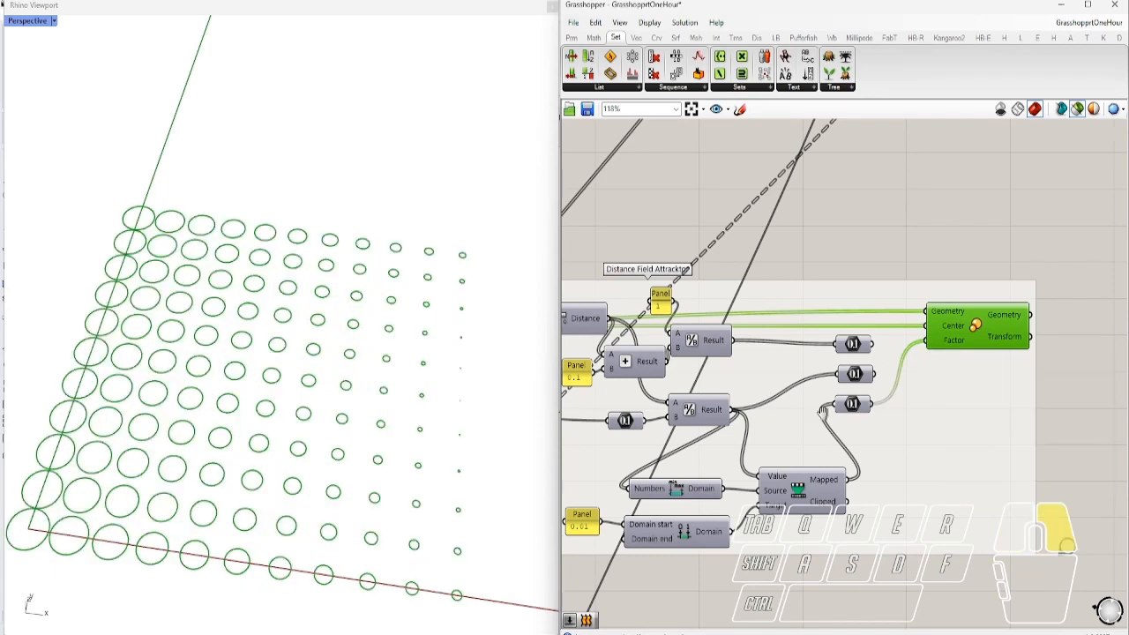
right_click_drag(809, 412, 960, 406)
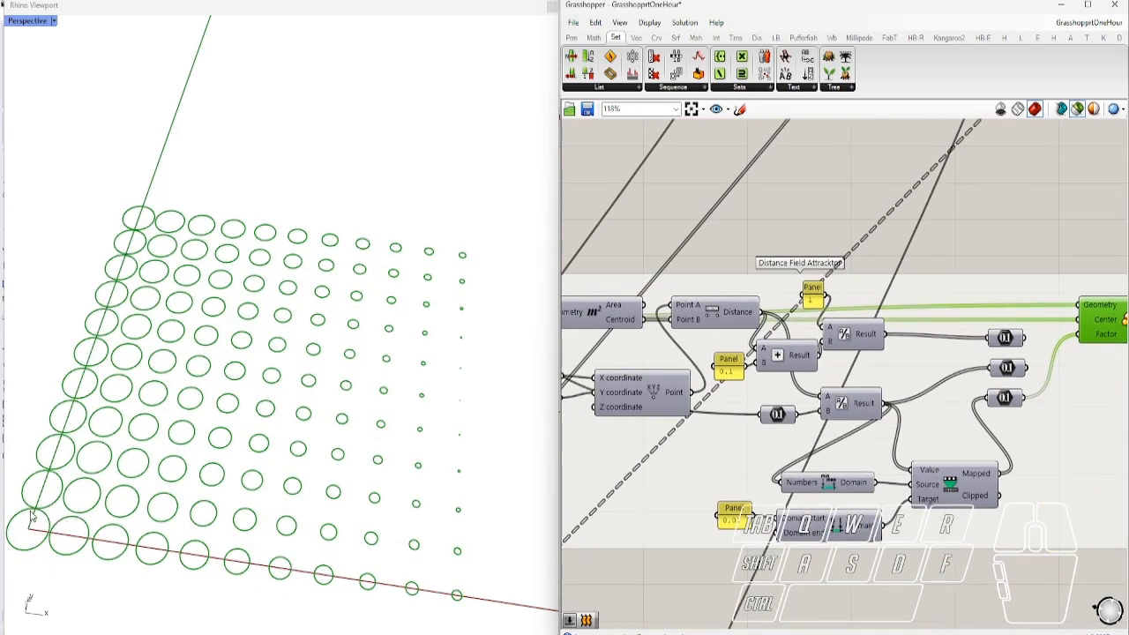
scroll(882, 414, "down", 3)
scroll(730, 424, "up", 5)
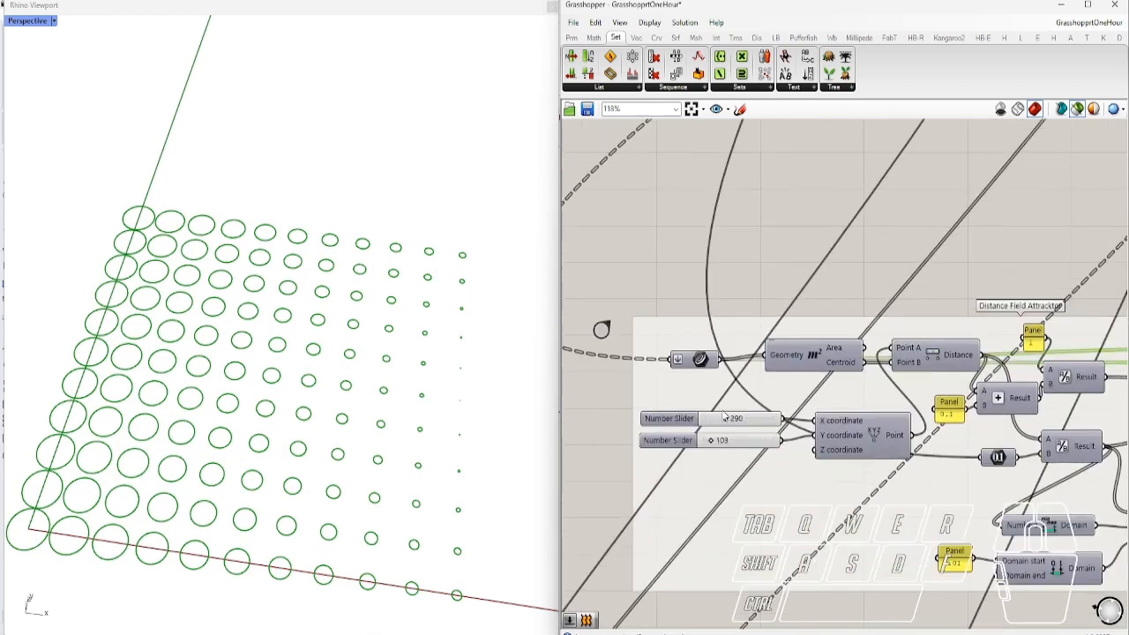
left_click_drag(728, 425, 716, 462)
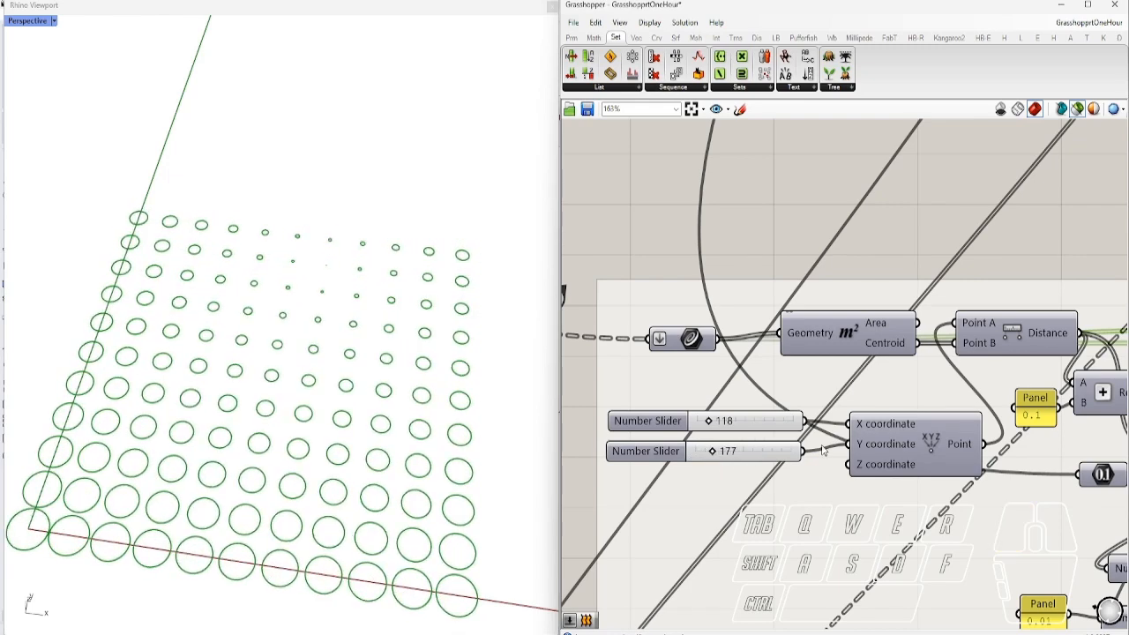
left_click(900, 447)
scroll(779, 419, "down", 4)
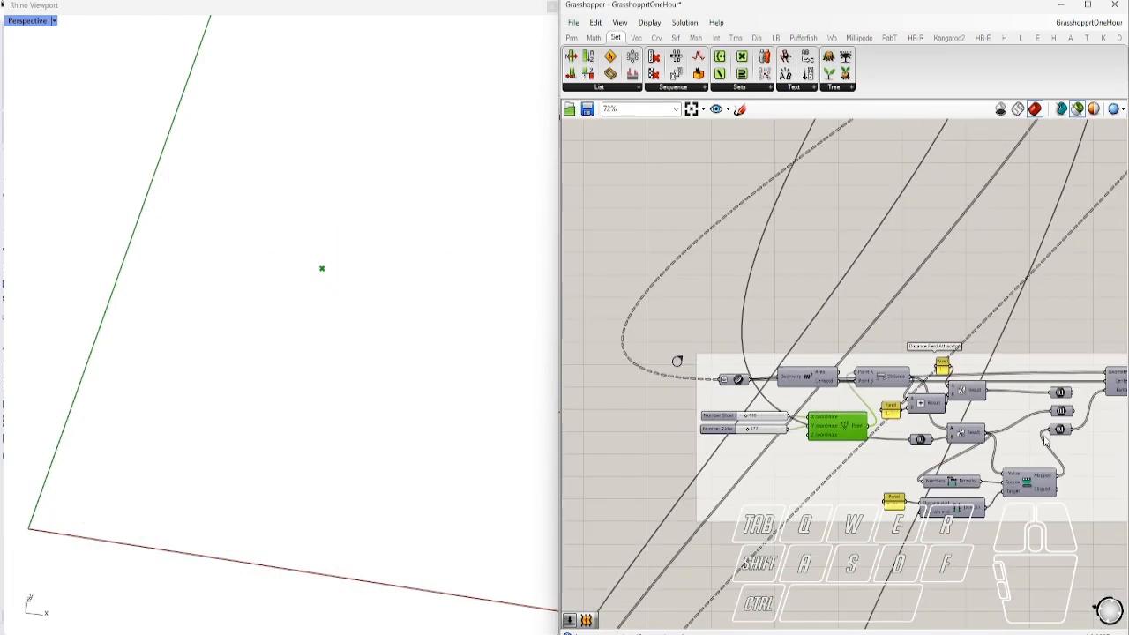
right_click_drag(944, 410, 774, 385)
left_click(966, 363, "shift")
right_click_drag(417, 387, 434, 397)
scroll(654, 423, "up", 5)
Sweep the attractor's X and Y sliders, settling at 52 and 71 left of centre
mouse_move(649, 408)
left_mouse_down()
mouse_move(639, 408)
mouse_move(659, 408)
left_mouse_up()
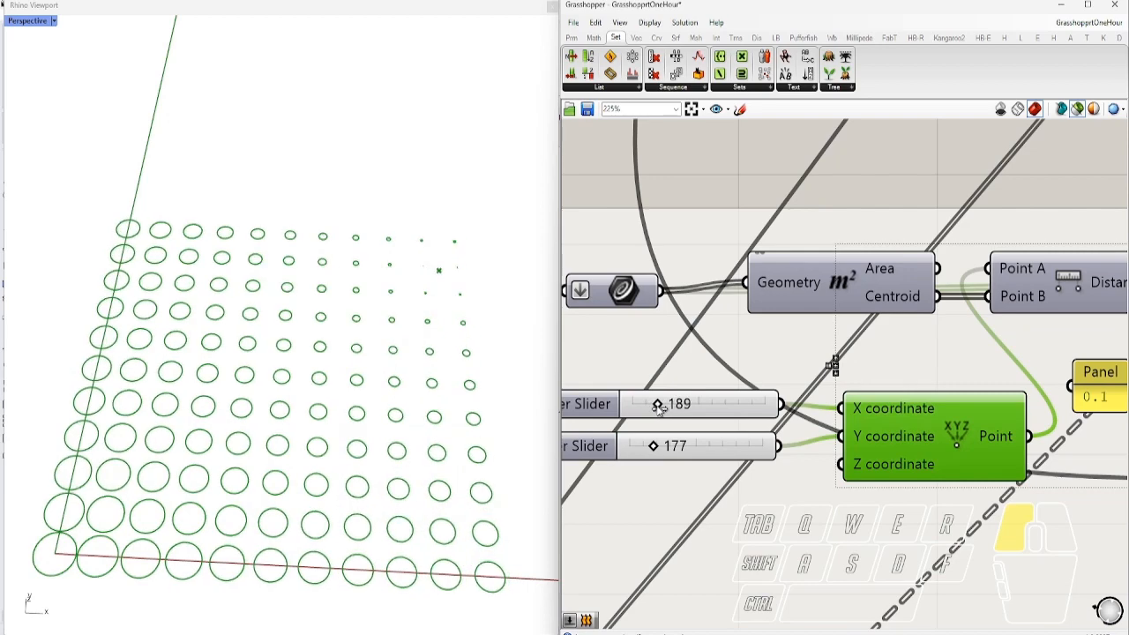
mouse_move(655, 453)
left_mouse_down()
mouse_move(628, 453)
mouse_move(657, 450)
mouse_move(640, 450)
left_mouse_up()
right_click_drag(423, 388, 400, 419)
scroll(401, 420, "down", 4)
scroll(401, 420, "up", 4)
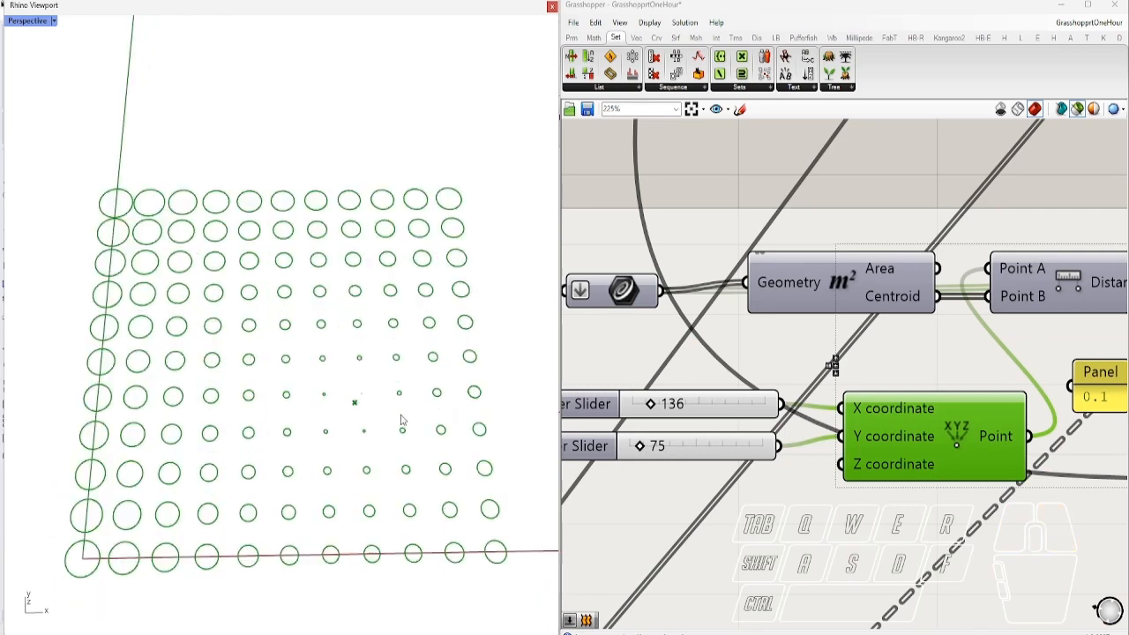
left_click_drag(652, 448, 639, 448)
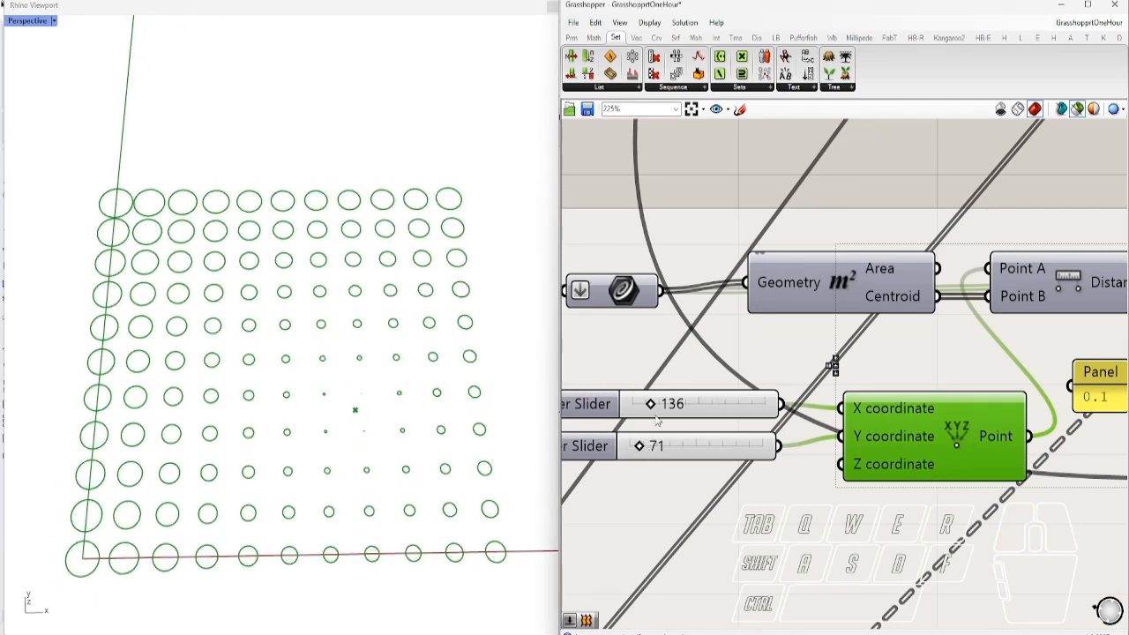
left_click_drag(651, 410, 641, 410)
scroll(679, 418, "down", 6)
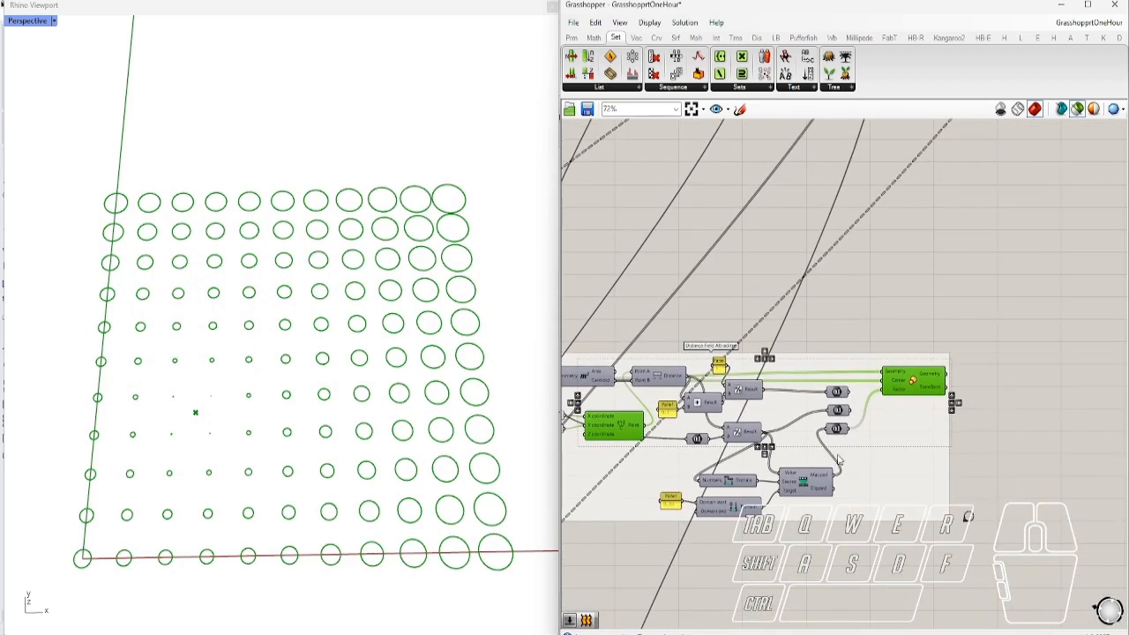
right_click_drag(435, 465, 350, 473)
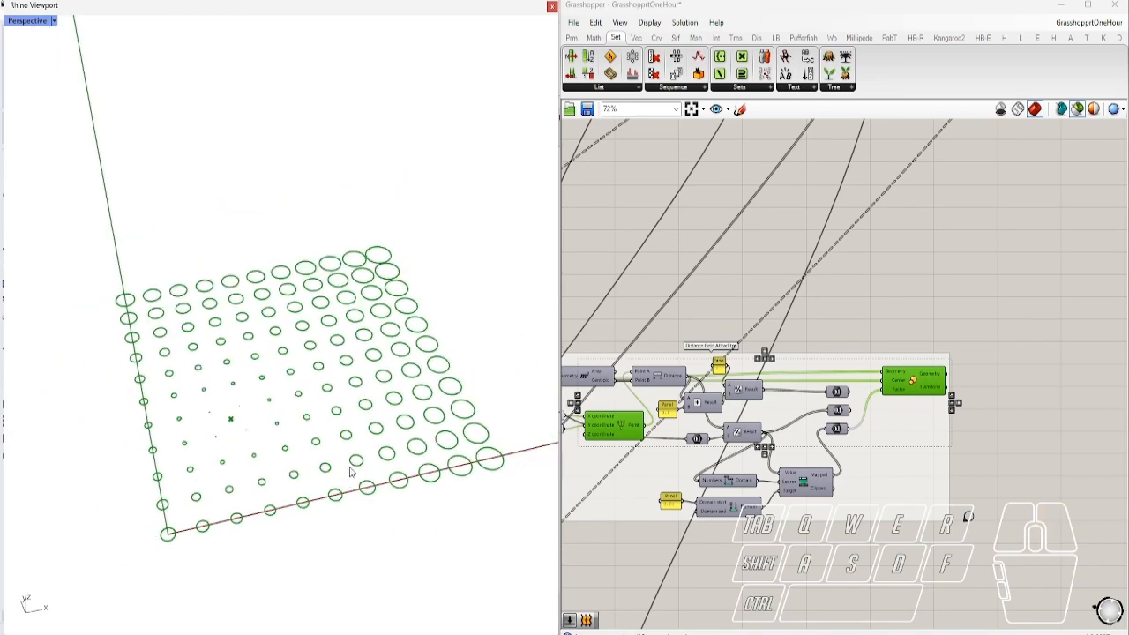
scroll(715, 546, "up", 4)
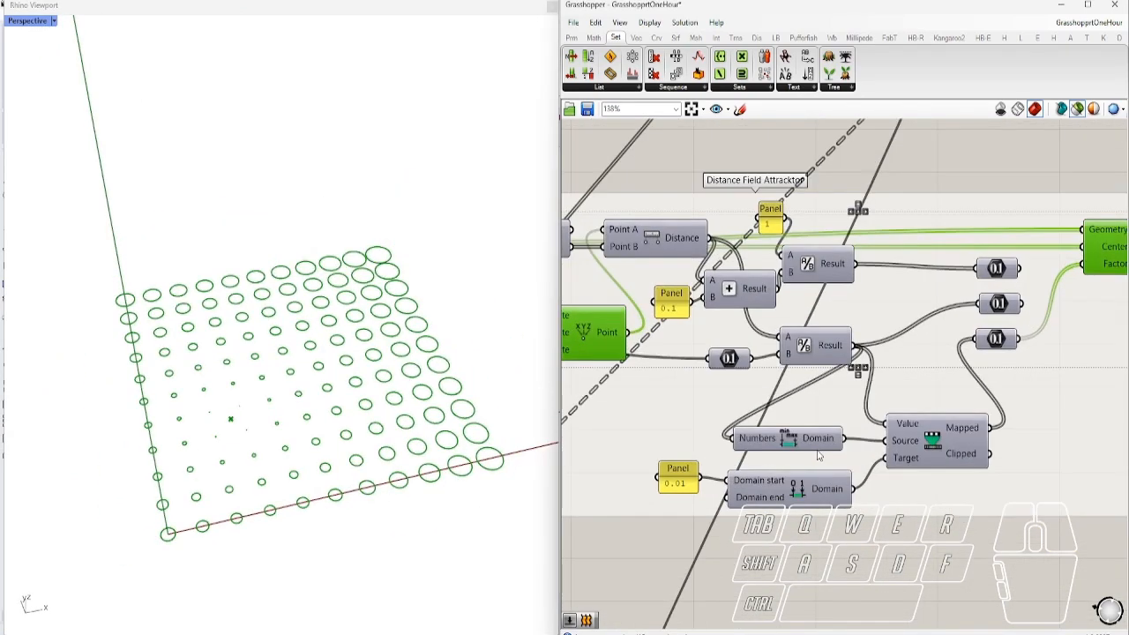
scroll(855, 441, "down", 2)
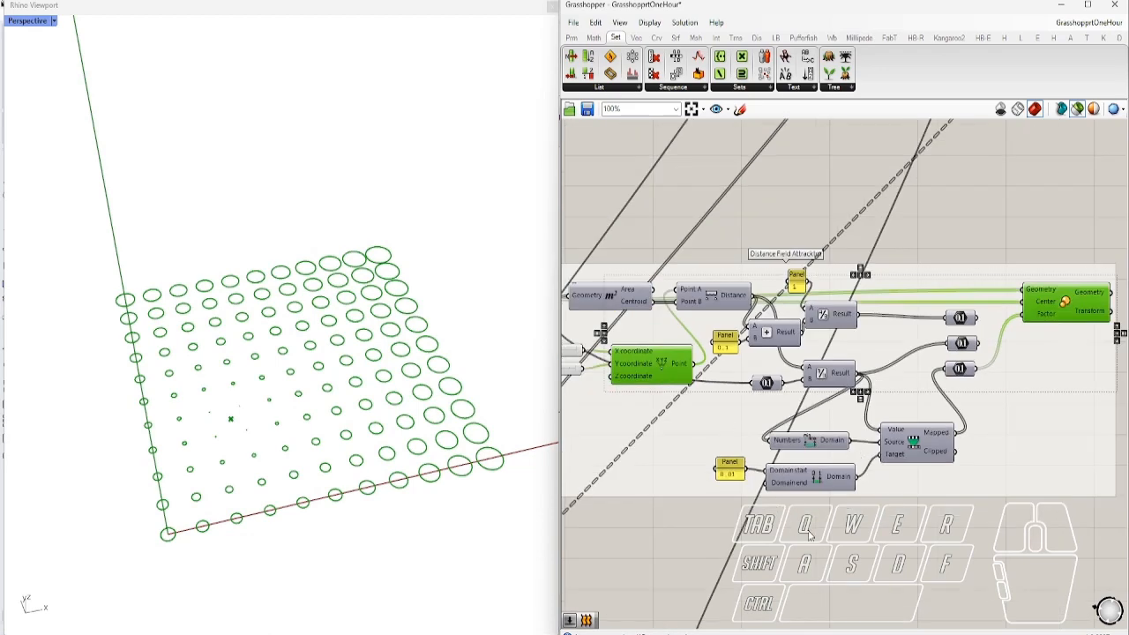
left_click(811, 534)
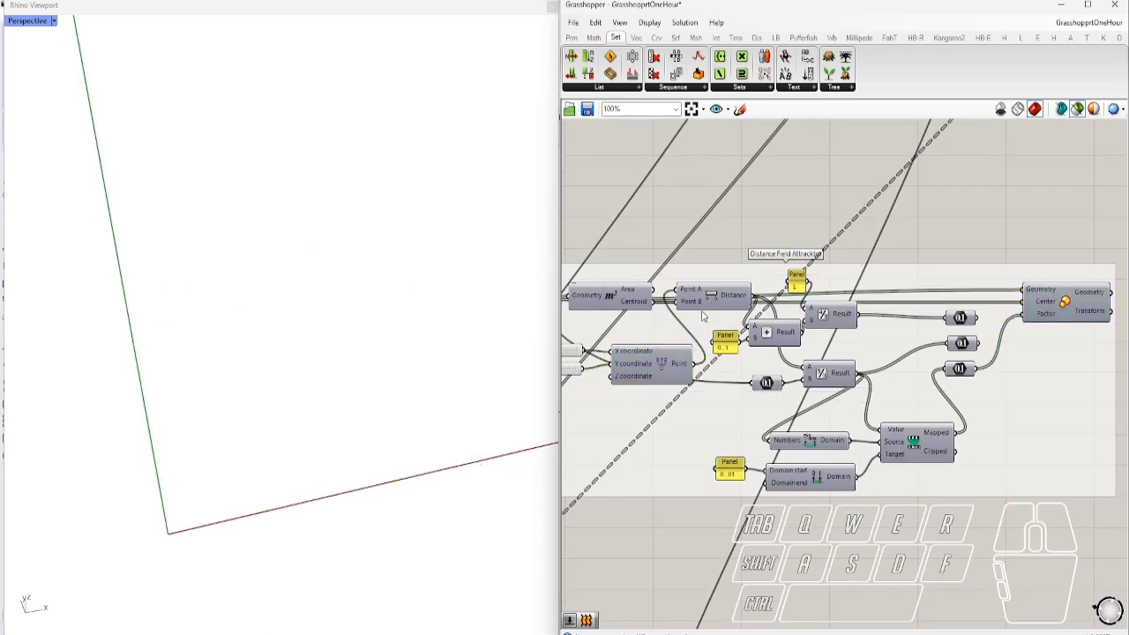
mouse_move(705, 304)
left_mouse_down()
mouse_move(747, 378)
mouse_move(717, 318)
left_mouse_up()
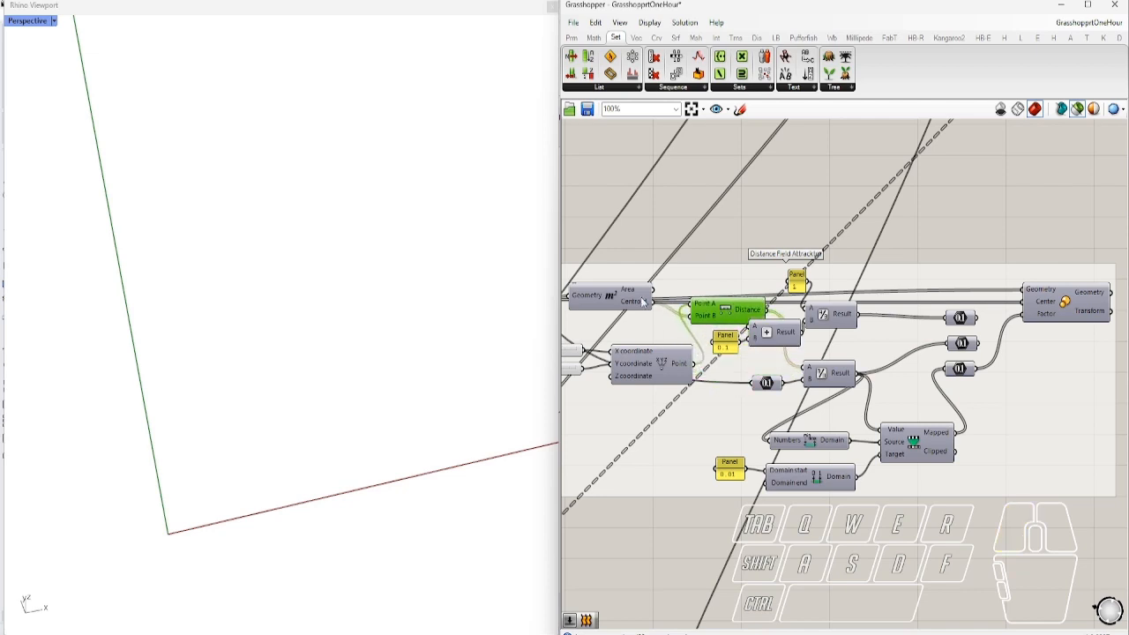
left_click(610, 297)
left_click(662, 363)
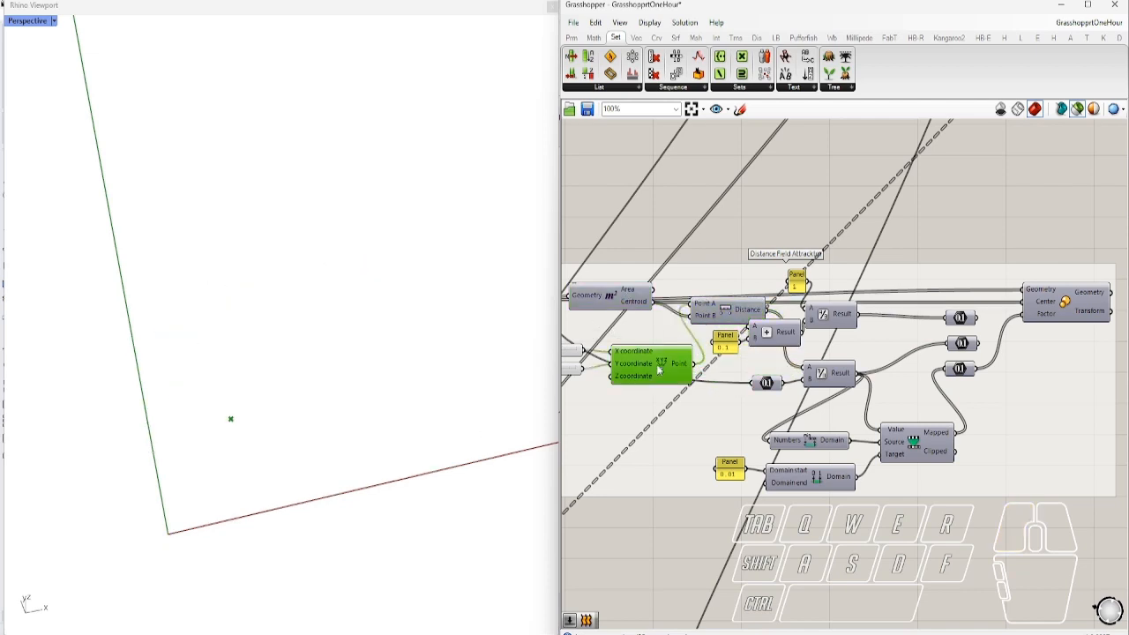
left_click(631, 298, "shift")
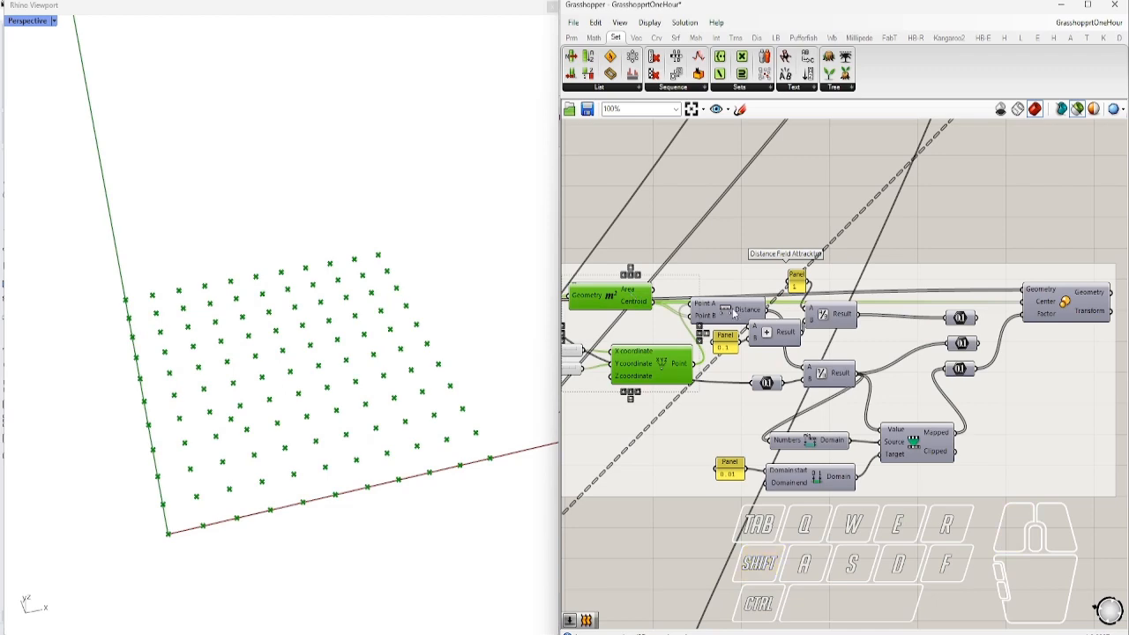
left_click(734, 313)
left_click(766, 384)
scroll(820, 402, "down", 3)
right_click_drag(948, 426, 812, 447)
scroll(812, 447, "up", 3)
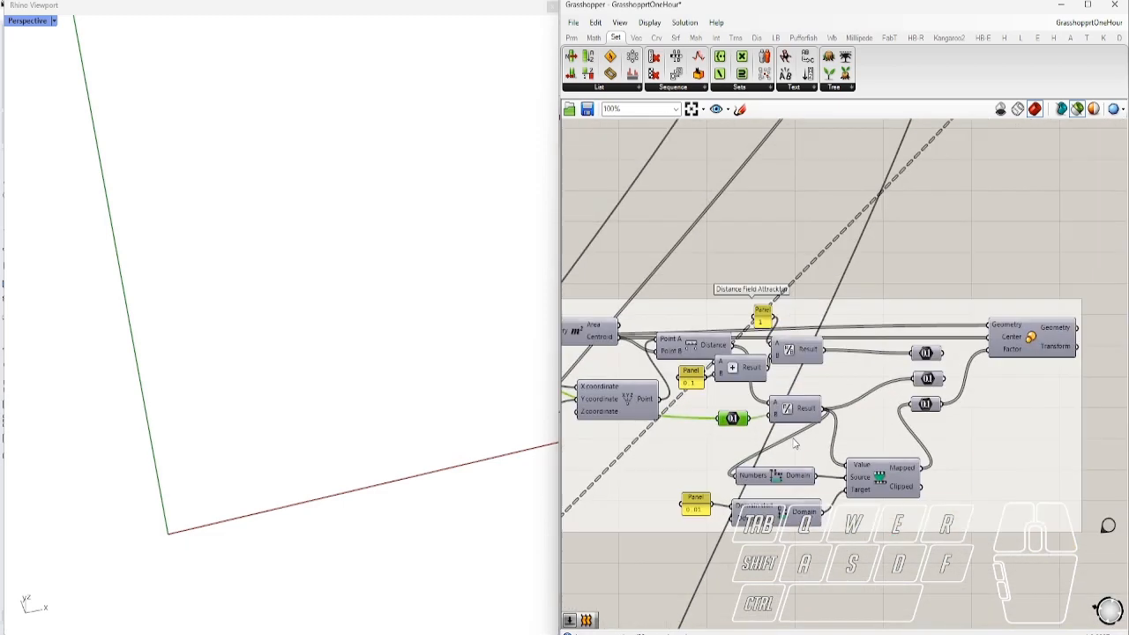
right_click_drag(736, 456, 917, 450)
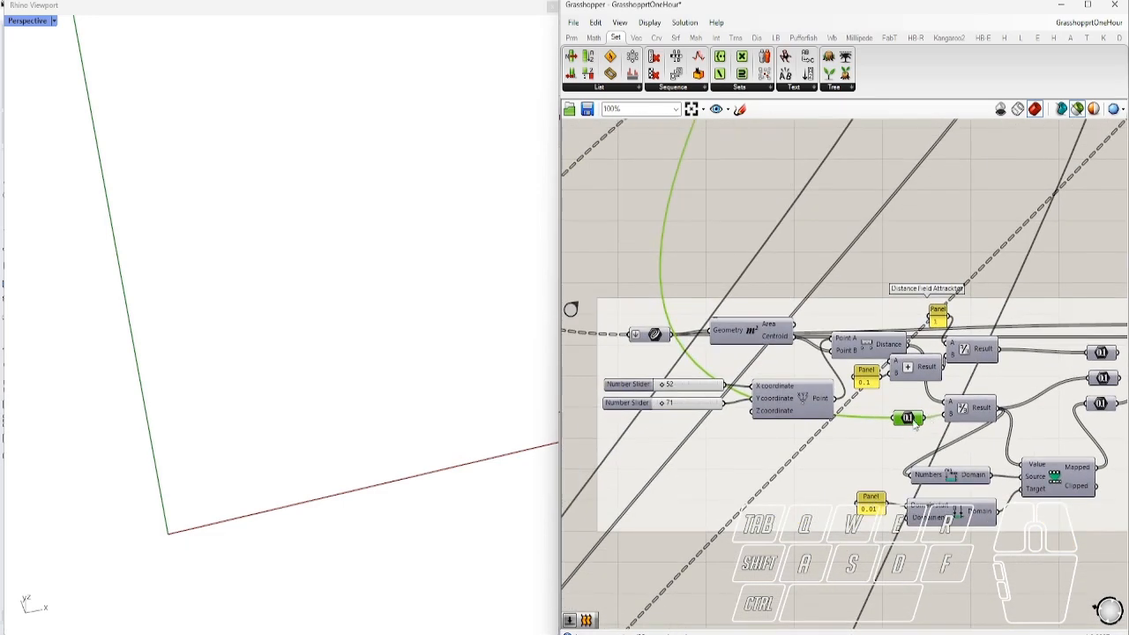
left_click(766, 342)
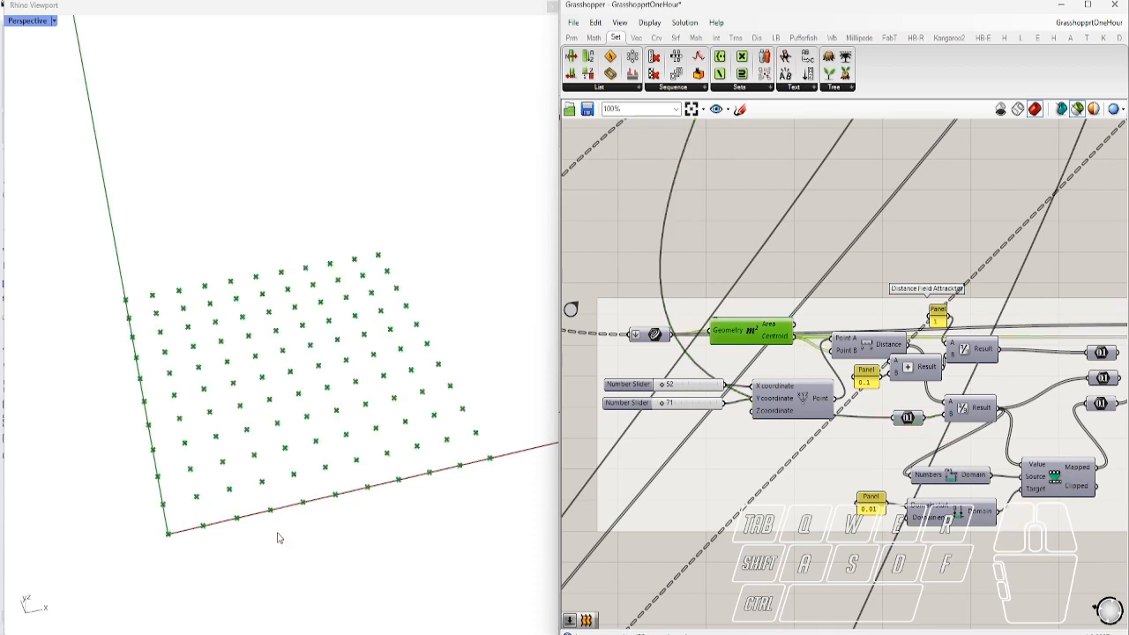
right_click_drag(434, 533, 415, 531)
right_click_drag(925, 501, 777, 474)
right_click_drag(1066, 408, 982, 421)
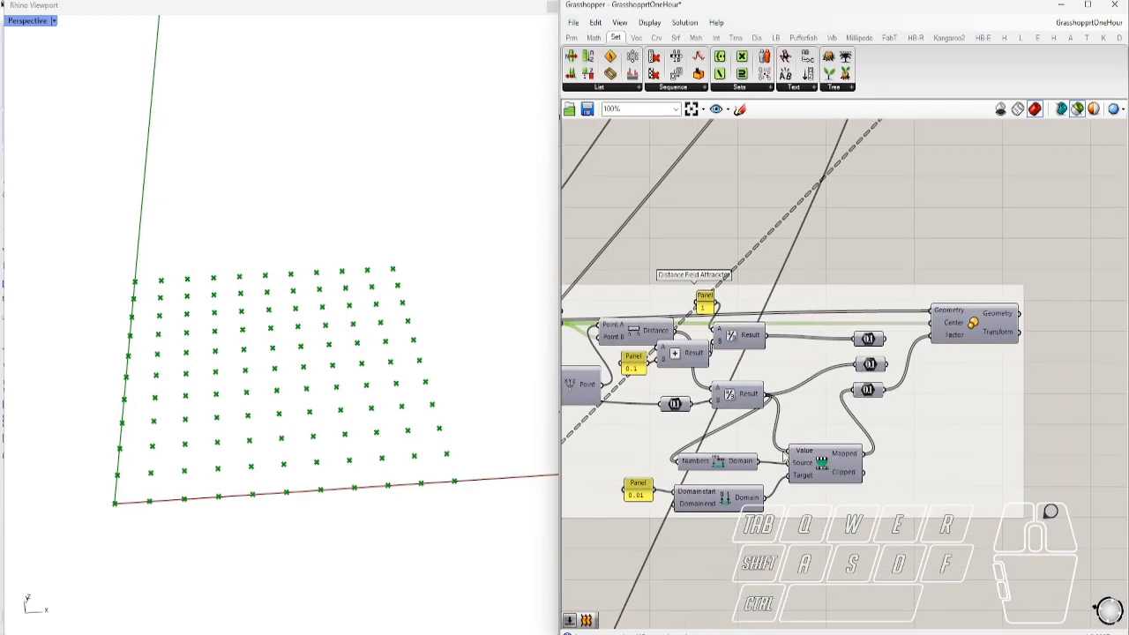
scroll(631, 527, "up", 3)
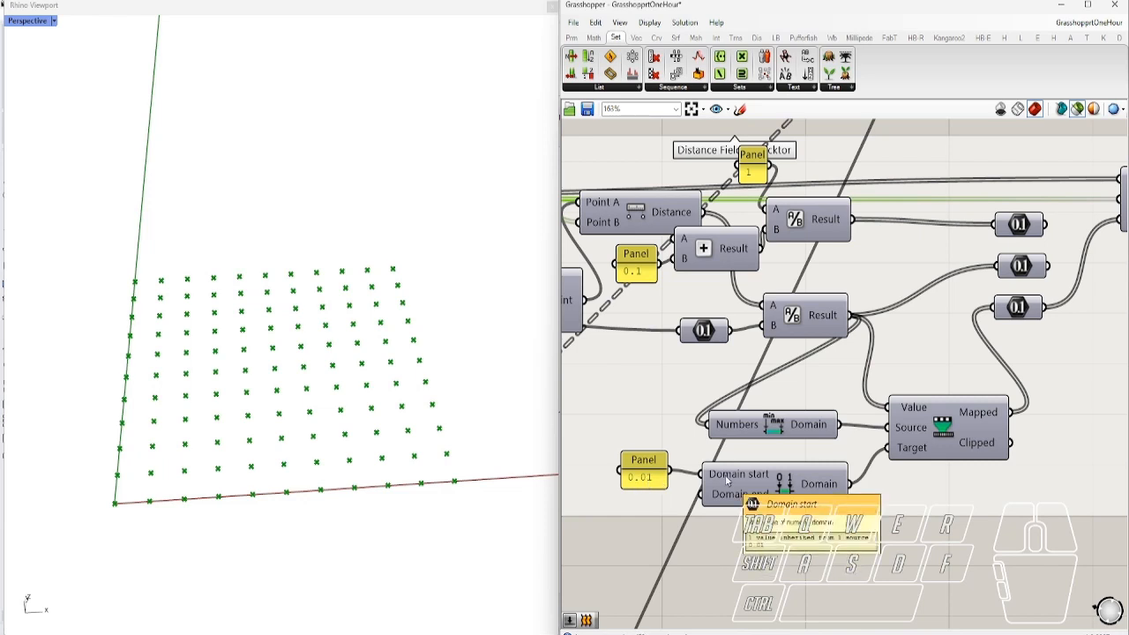
scroll(719, 508, "down", 3)
left_click(1015, 323)
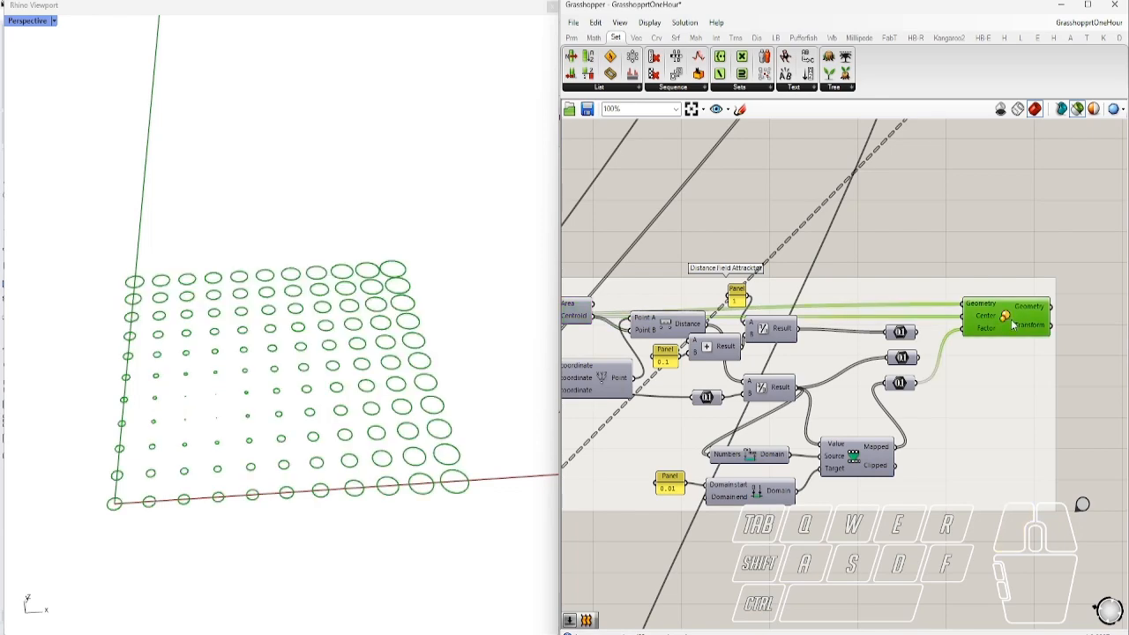
Pan to the 3D lattice group and preview the Move component's displaced point cube in Rhino
right_click_drag(419, 464, 410, 480)
scroll(917, 452, "down", 2)
left_click(997, 492)
right_click_drag(847, 520, 1056, 317)
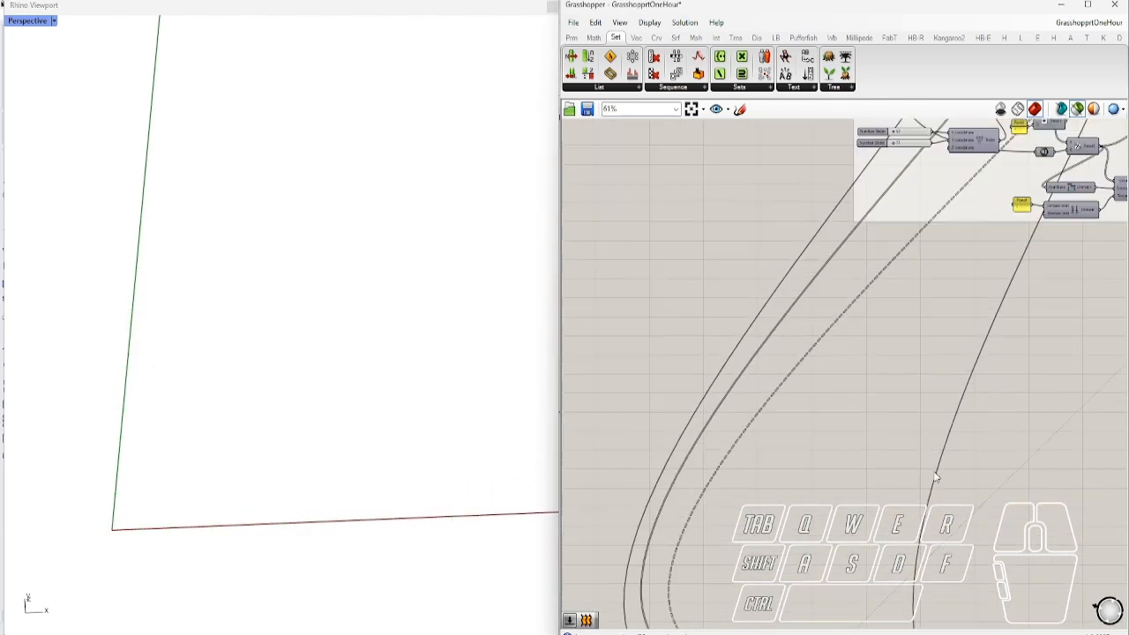
right_click_drag(794, 565, 1076, 141)
right_click_drag(998, 505, 657, 368)
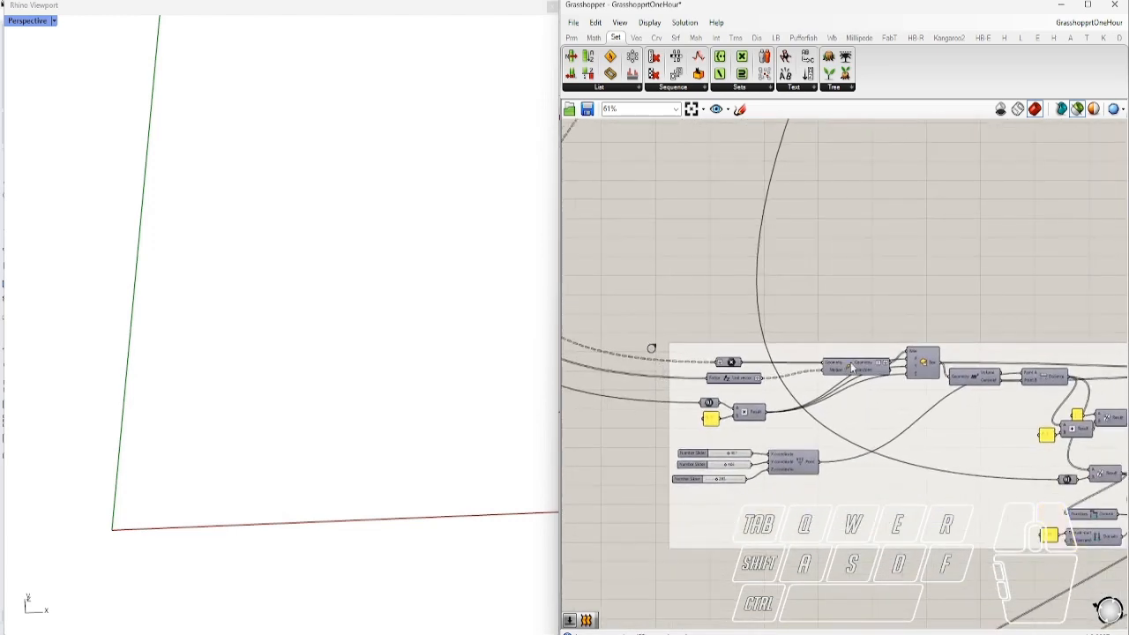
scroll(756, 425, "up", 3)
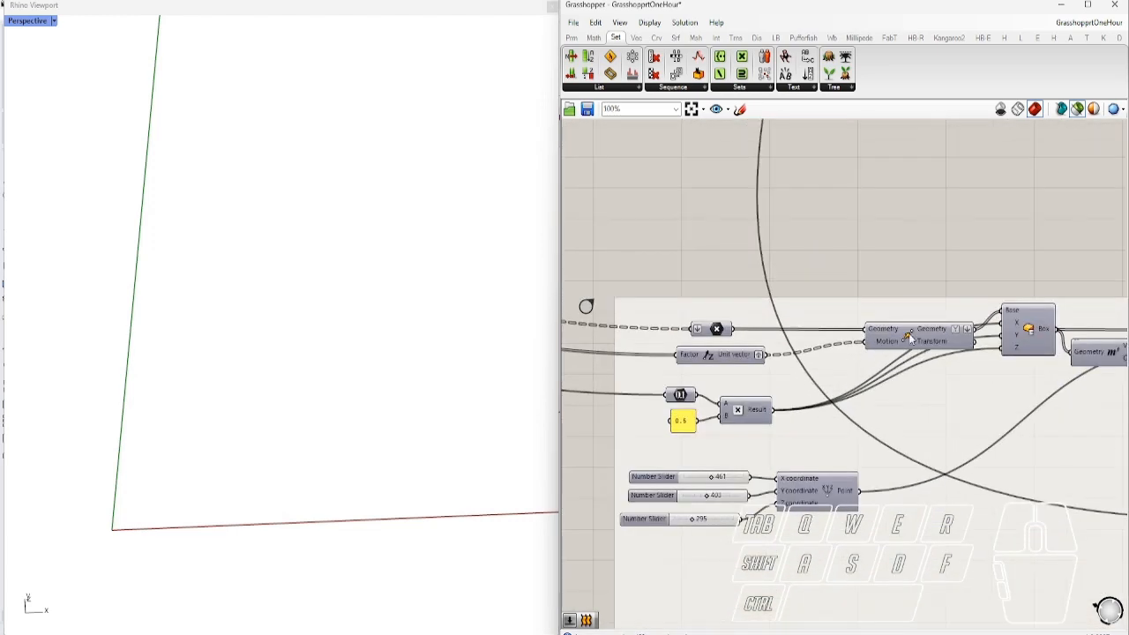
left_click(910, 344)
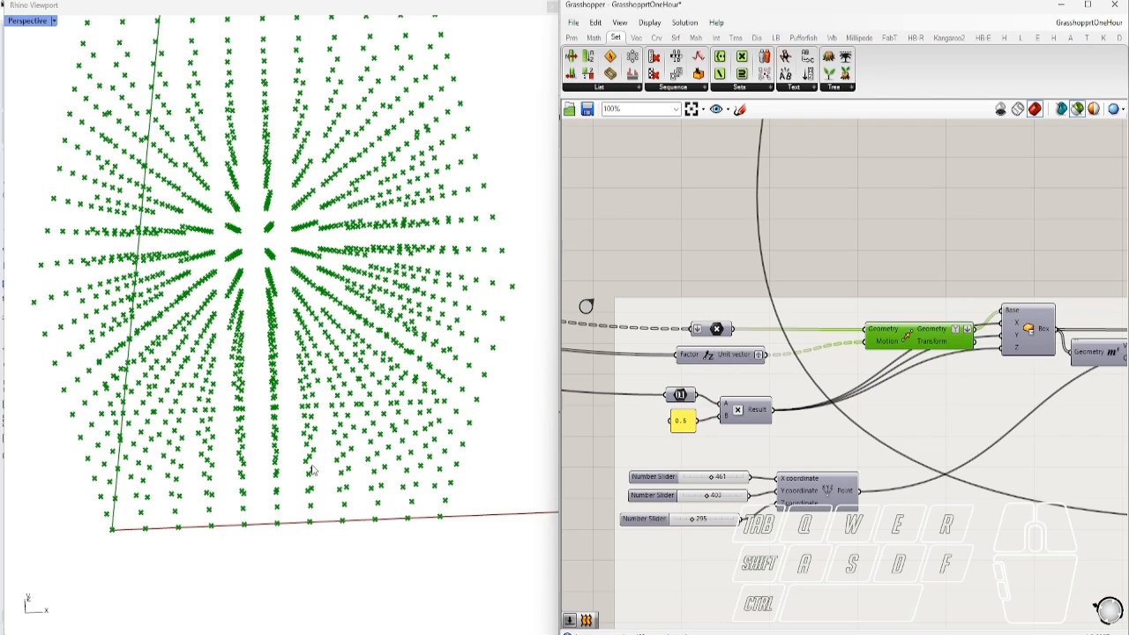
right_click_drag(285, 479, 459, 362)
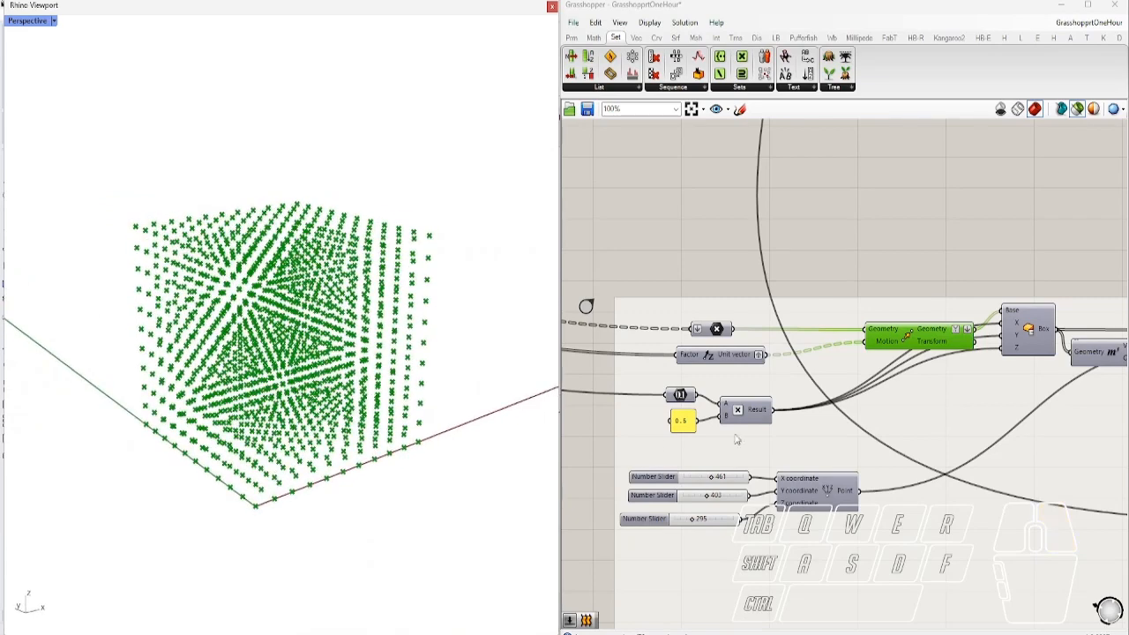
scroll(967, 371, "up", 5)
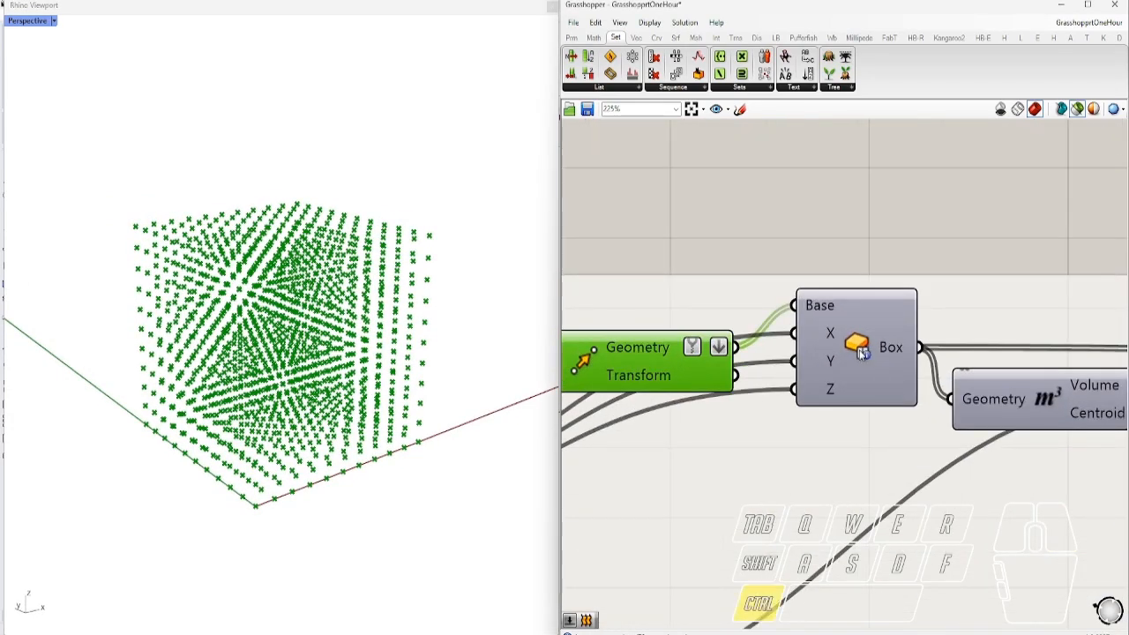
Locate the Box component and preview the green box lattice, orbiting around it
left_click(861, 353, "ctrl+alt")
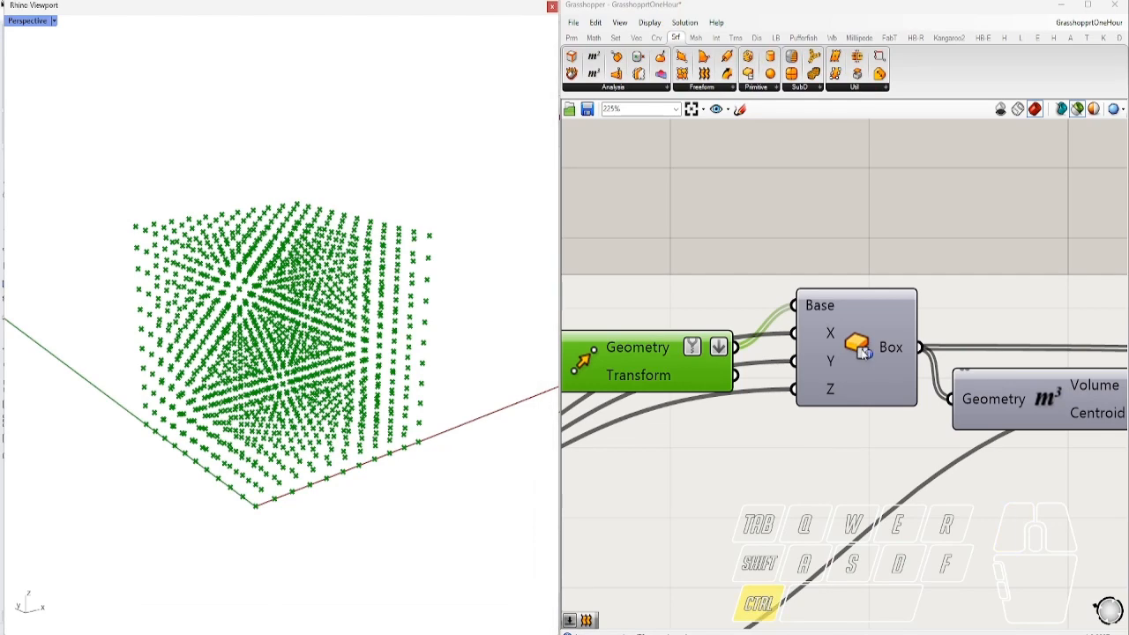
left_click(861, 353, "ctrl+alt")
left_click(862, 353)
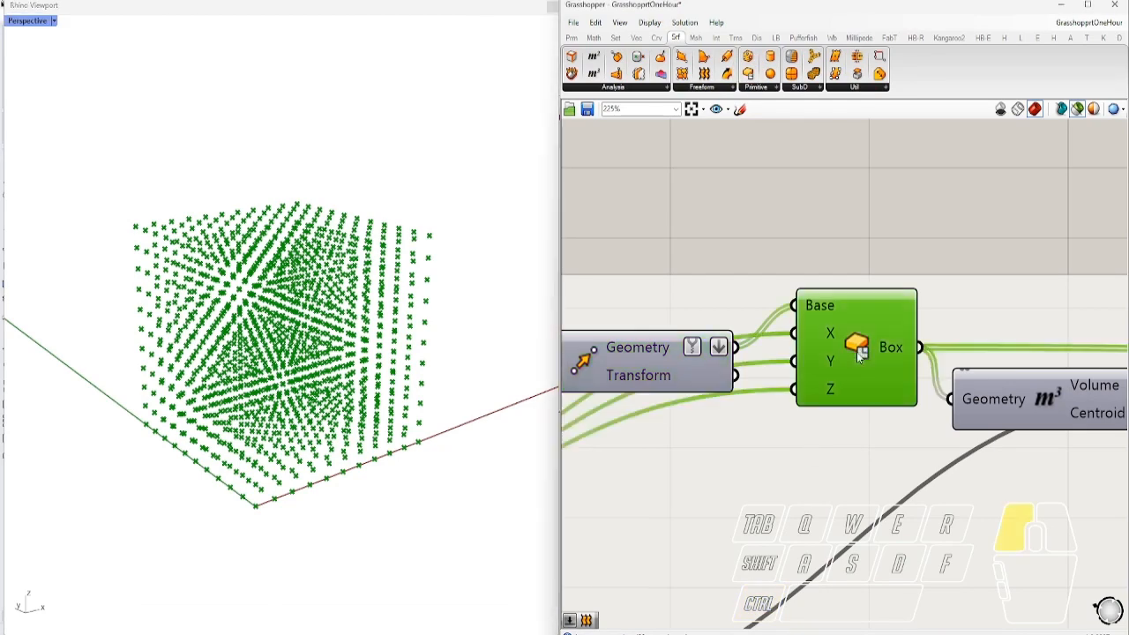
right_click_drag(282, 405, 547, 459)
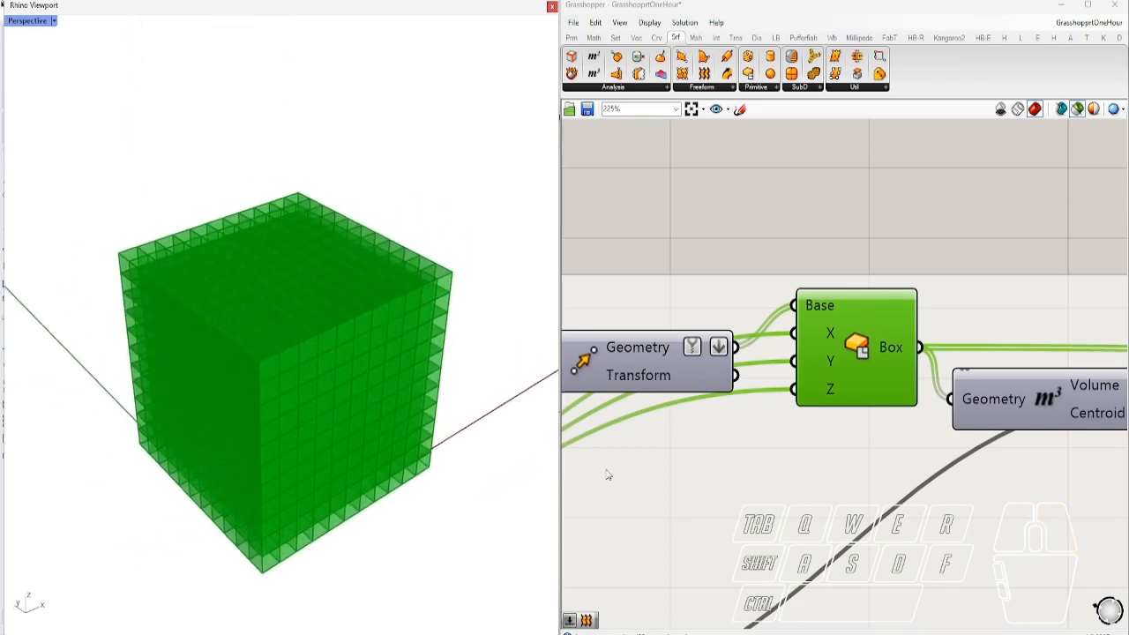
scroll(756, 356, "down", 4)
scroll(827, 332, "down", 3)
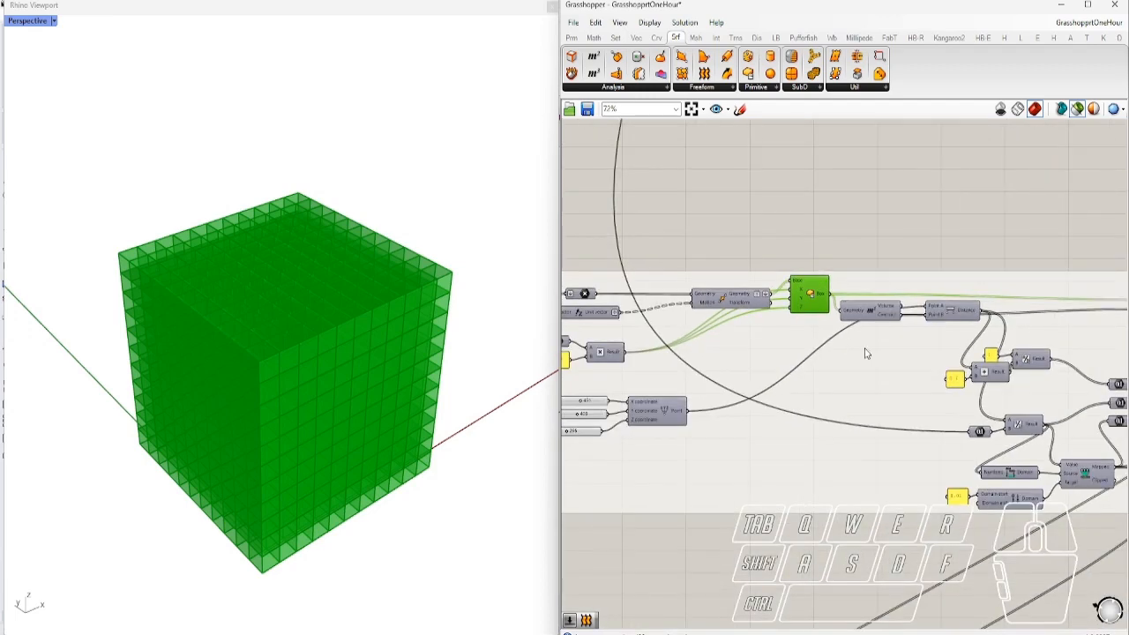
Preview the attractor point and drag its sliders to X 505 and Y 368
right_click_drag(831, 353, 971, 354)
scroll(794, 414, "up", 1)
left_click(792, 412)
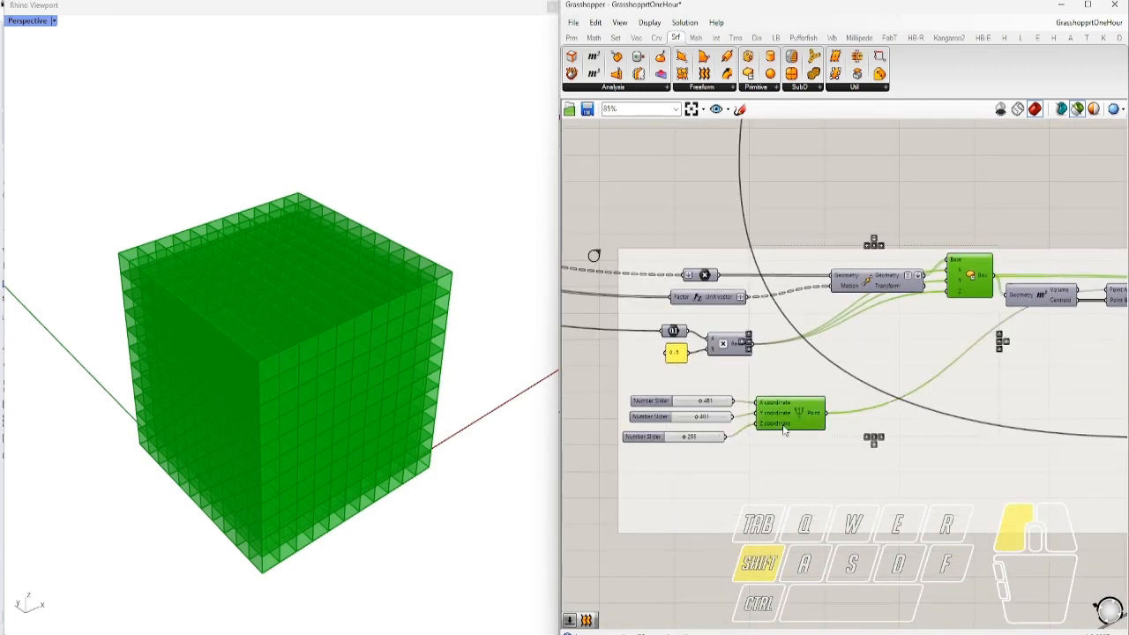
right_click_drag(297, 409, 381, 235)
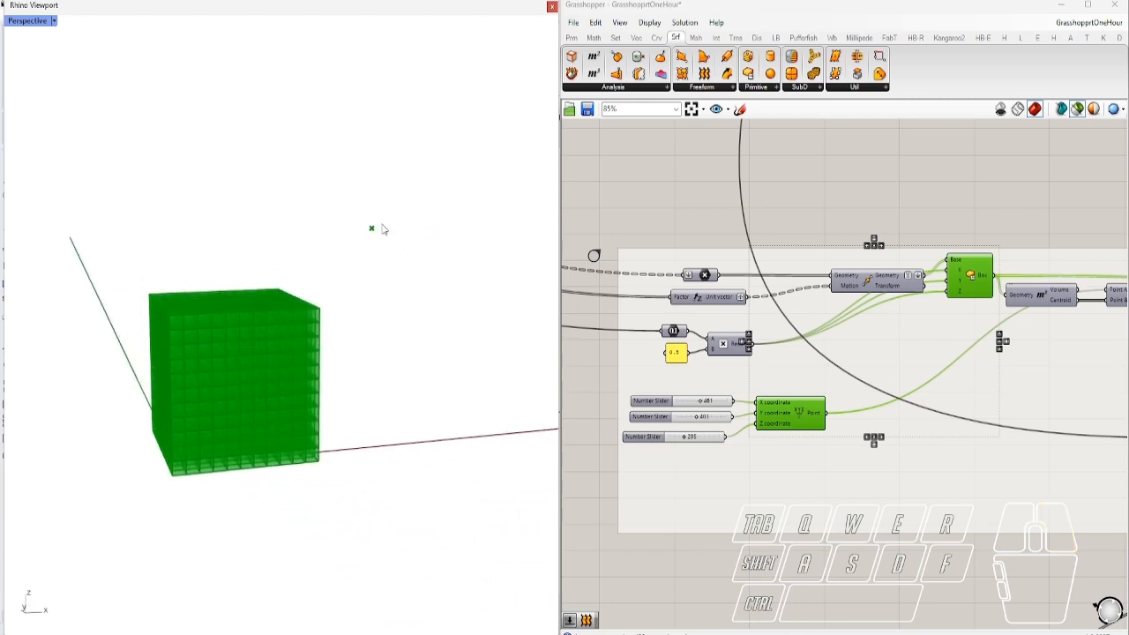
scroll(710, 420, "up", 4)
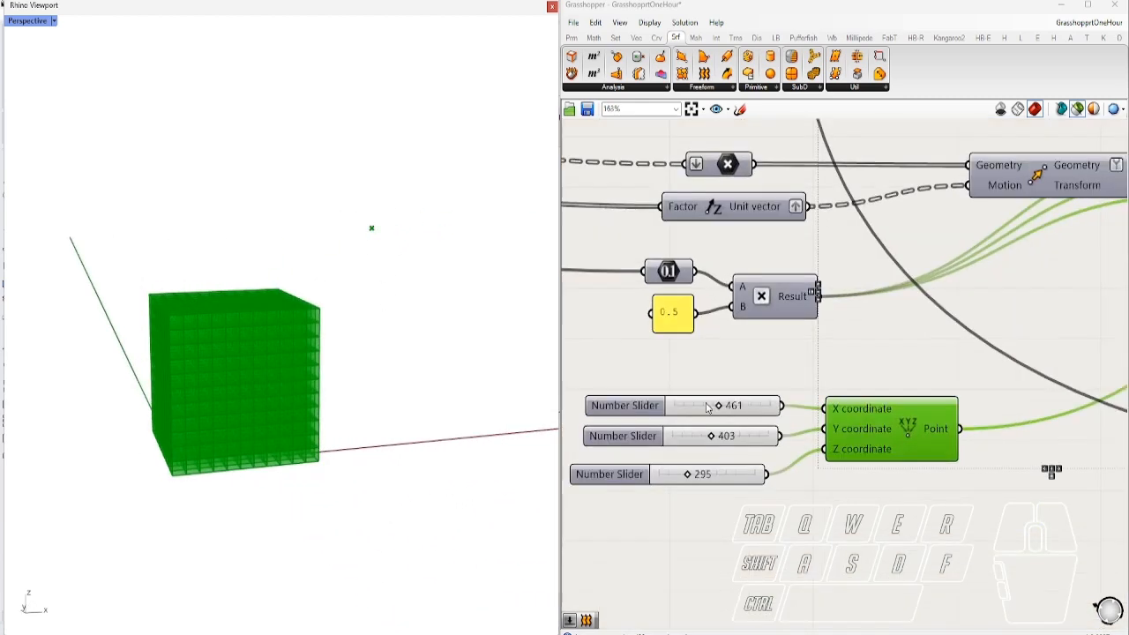
left_click(723, 408)
left_click_drag(716, 410, 732, 428)
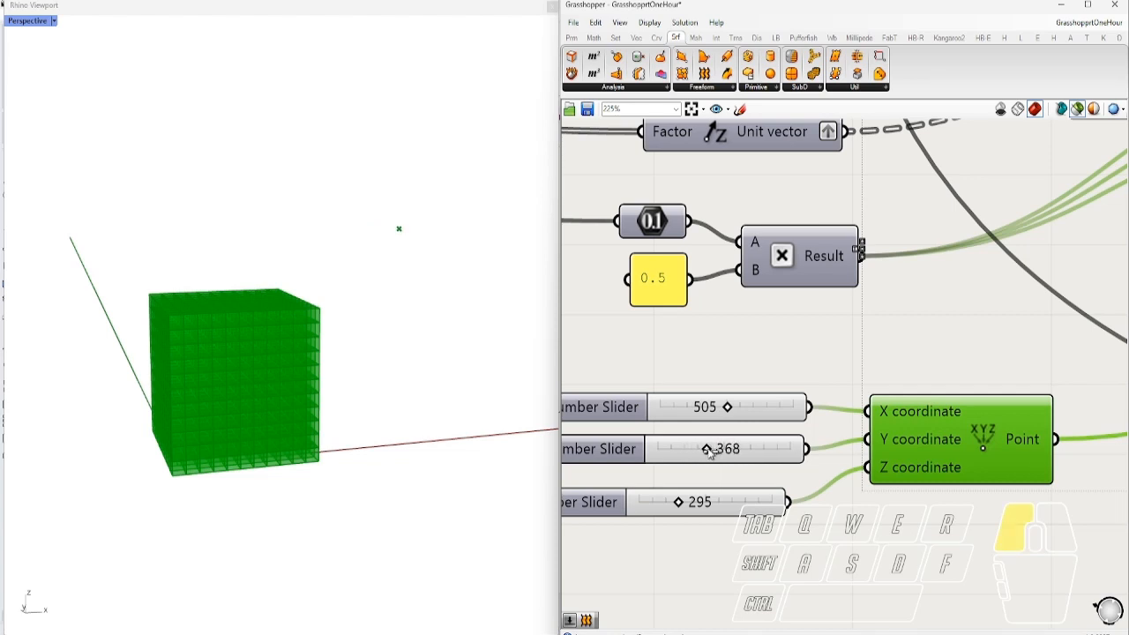
scroll(710, 450, "down", 5)
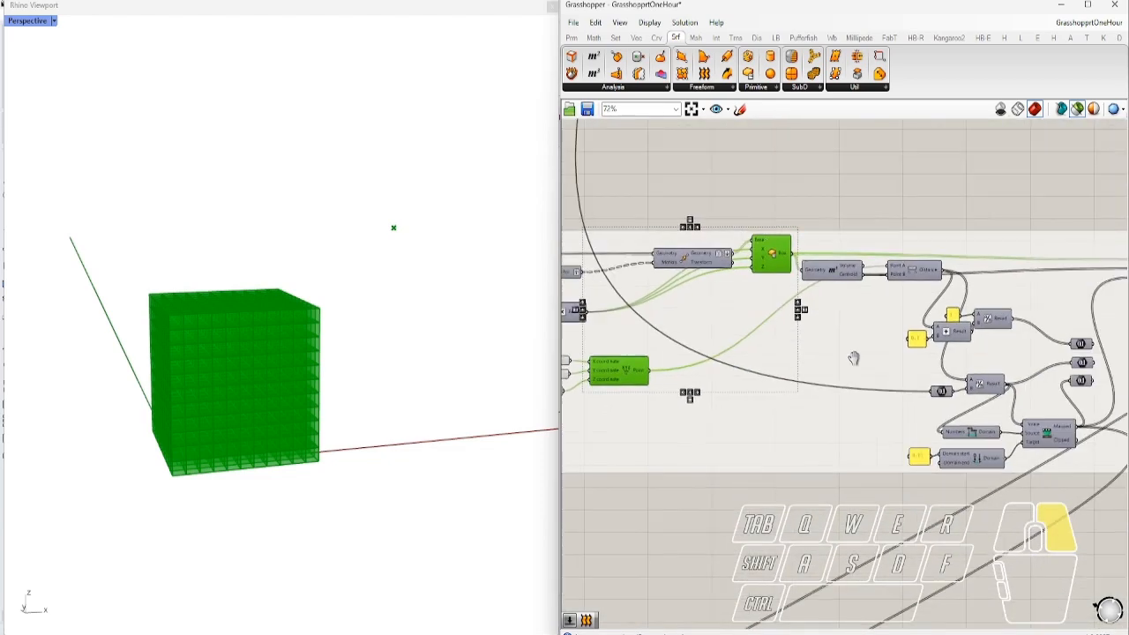
Wire the upper Number component into Scale's Factor and preview the scaled boxes
scroll(911, 298, "up", 2)
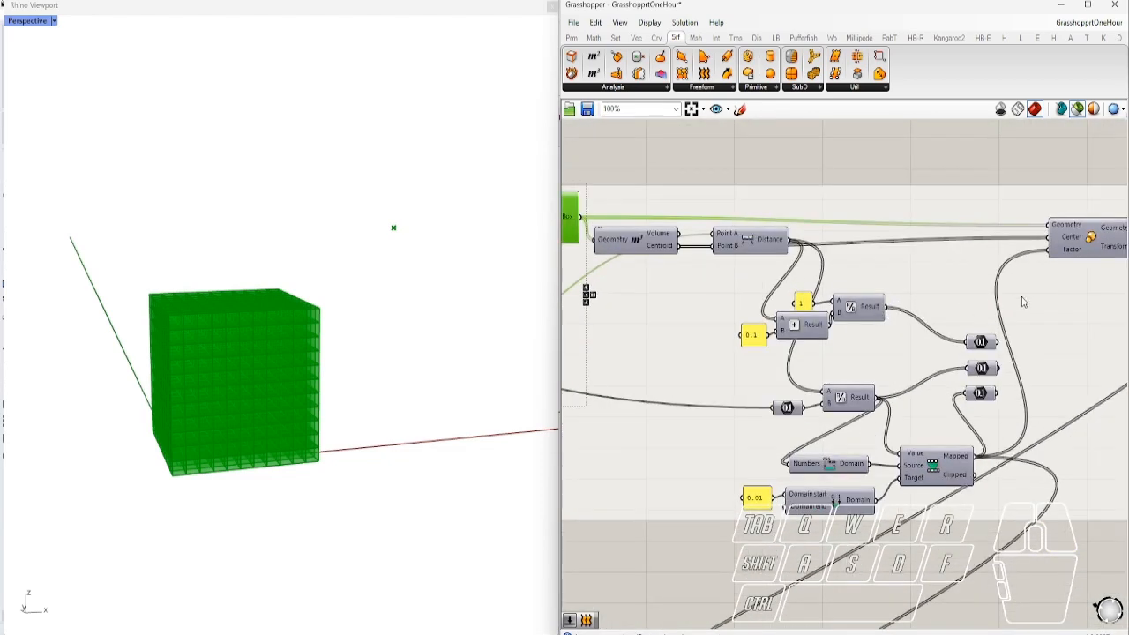
right_click_drag(1023, 302, 940, 316)
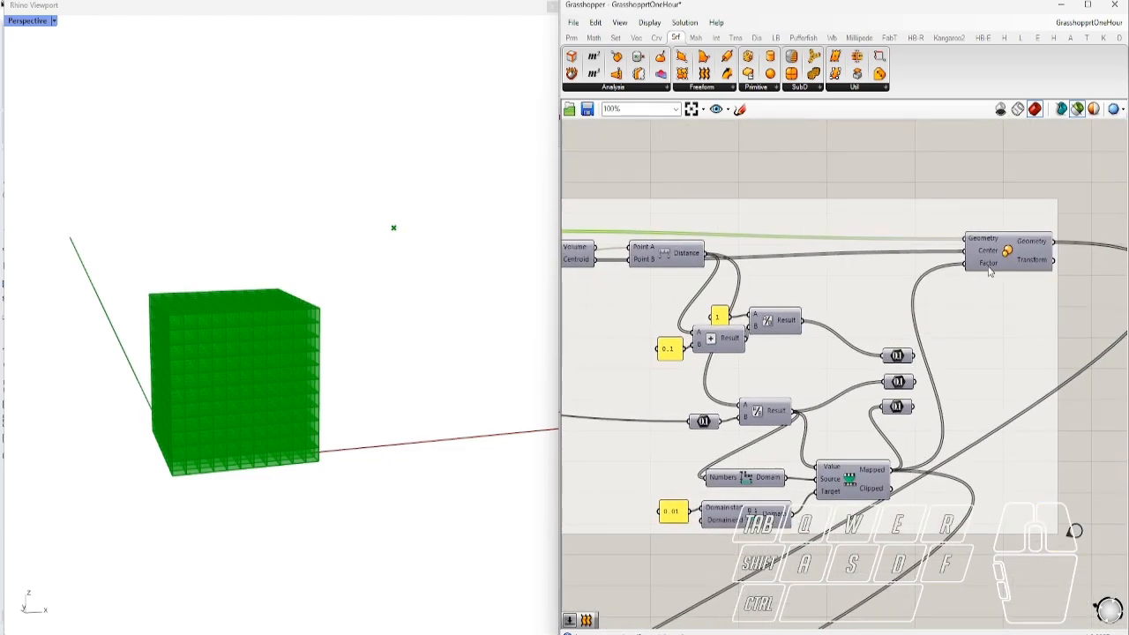
left_click(900, 357)
left_click_drag(917, 363, 965, 264)
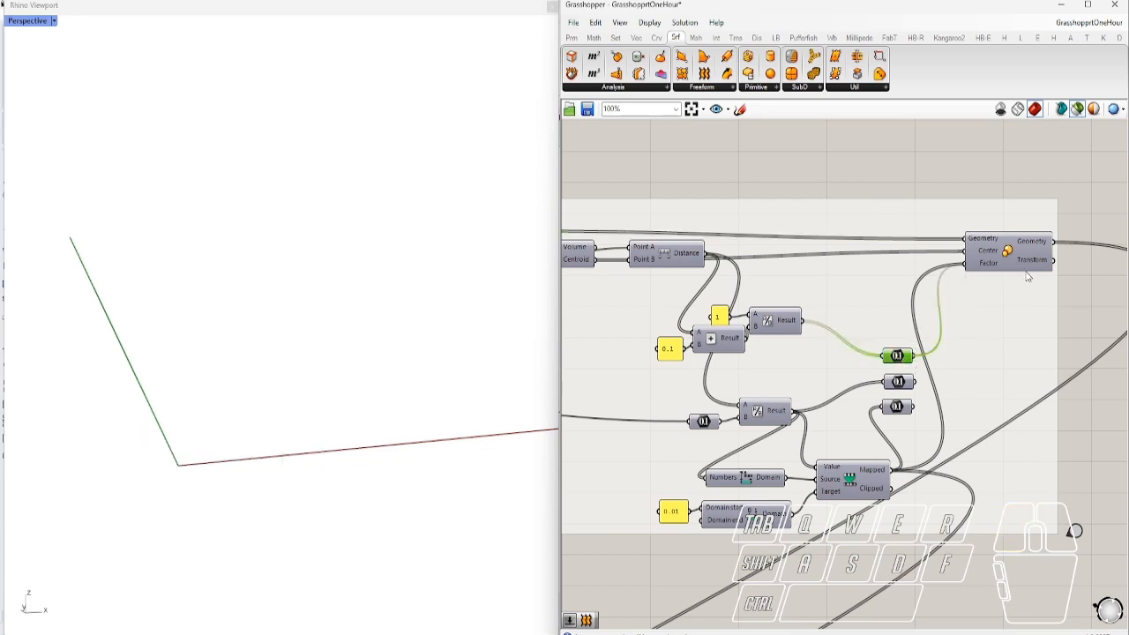
left_click(1011, 255)
right_click_drag(275, 387, 305, 391)
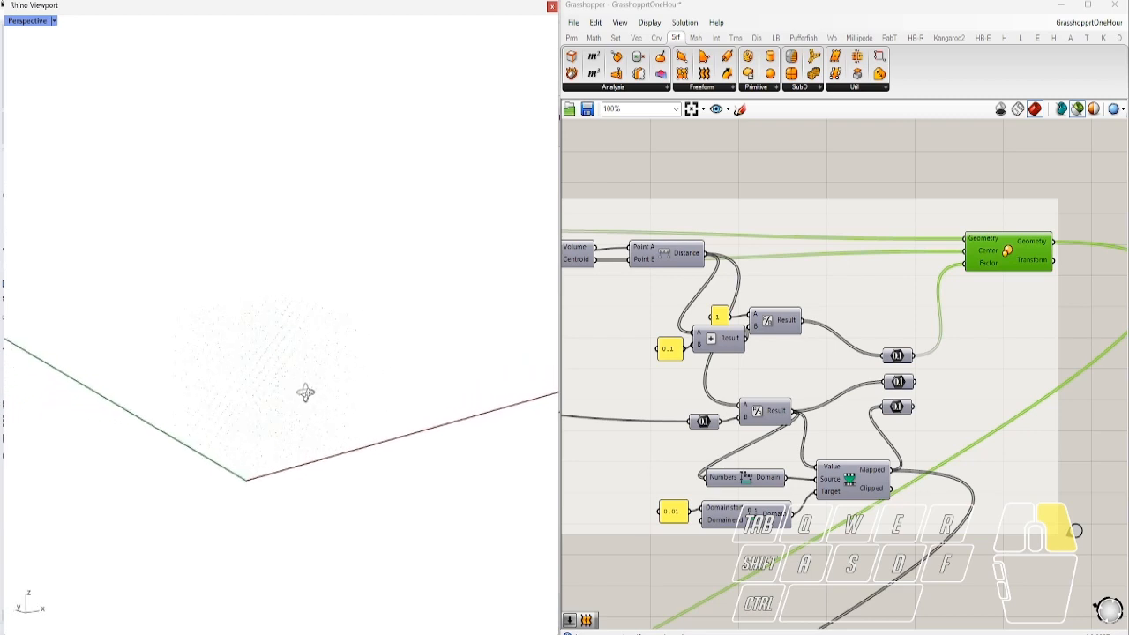
Feed the remapped distances into Scale's Factor and orbit to inspect the shrinking boxes
left_click_drag(916, 381, 970, 277)
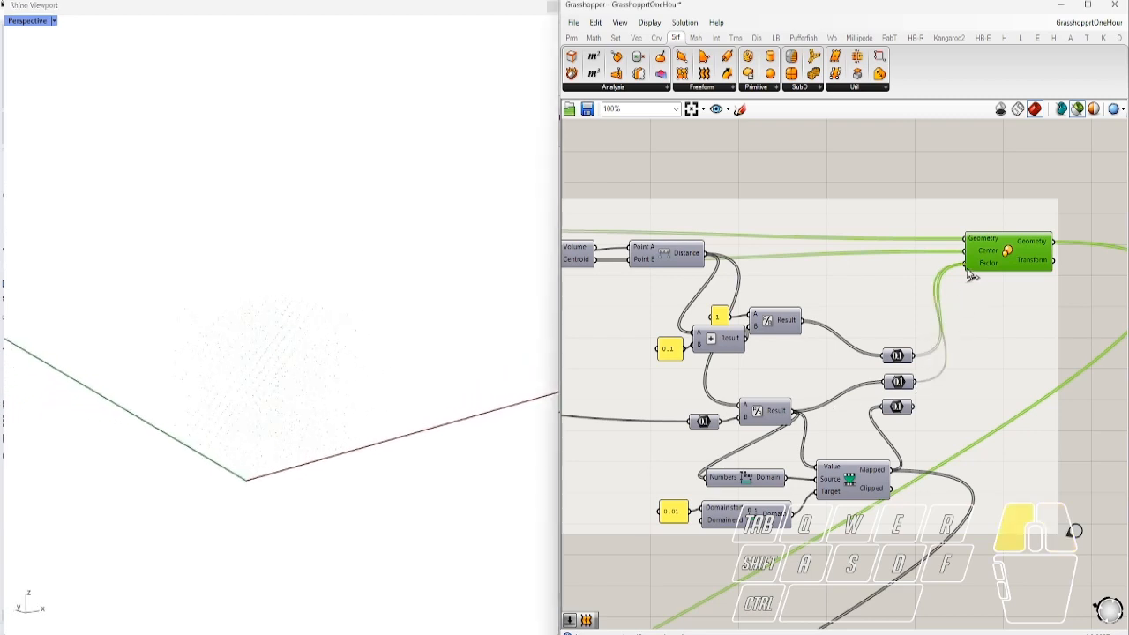
right_click_drag(313, 406, 177, 400)
scroll(312, 277, "up", 3)
right_click_drag(312, 277, 529, 380)
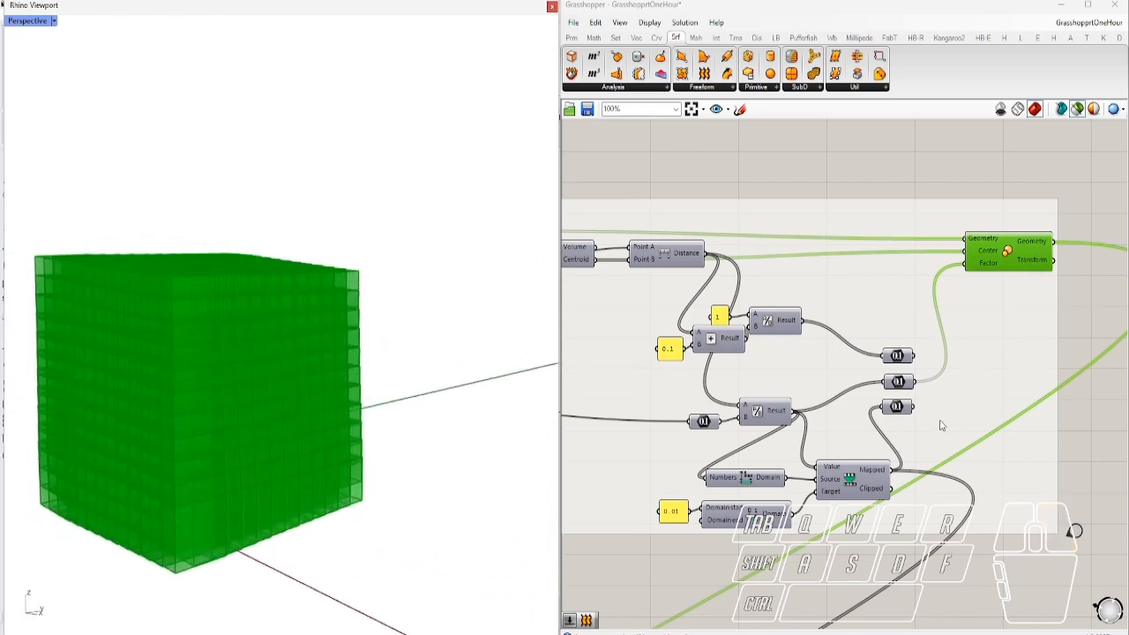
left_click_drag(916, 408, 967, 263)
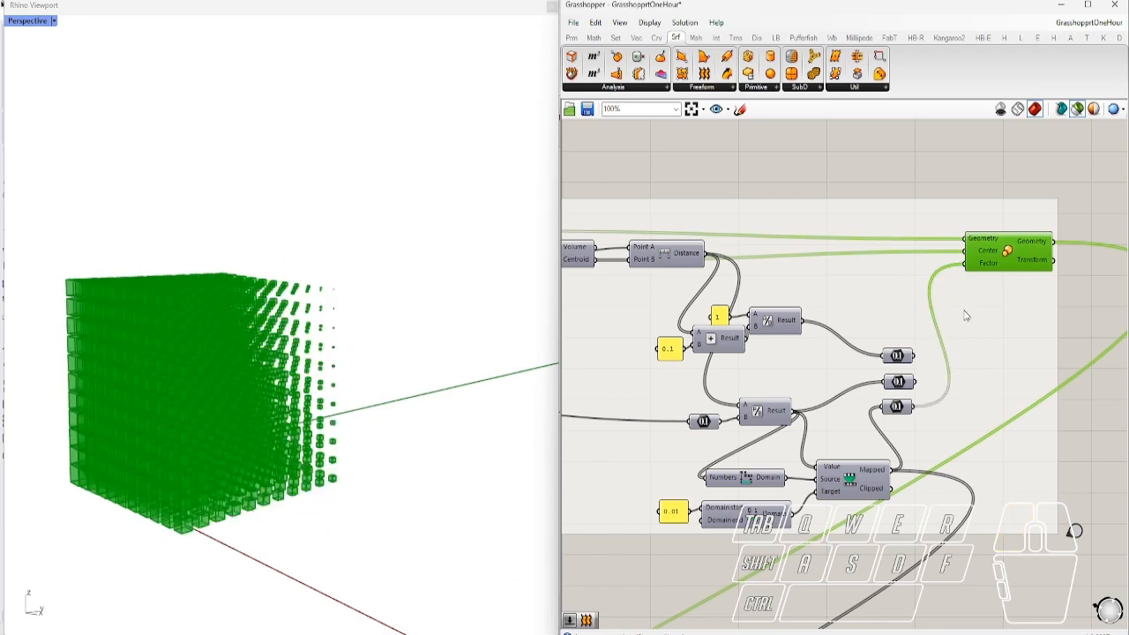
right_click_drag(247, 388, 329, 362)
scroll(116, 511, "up", 6)
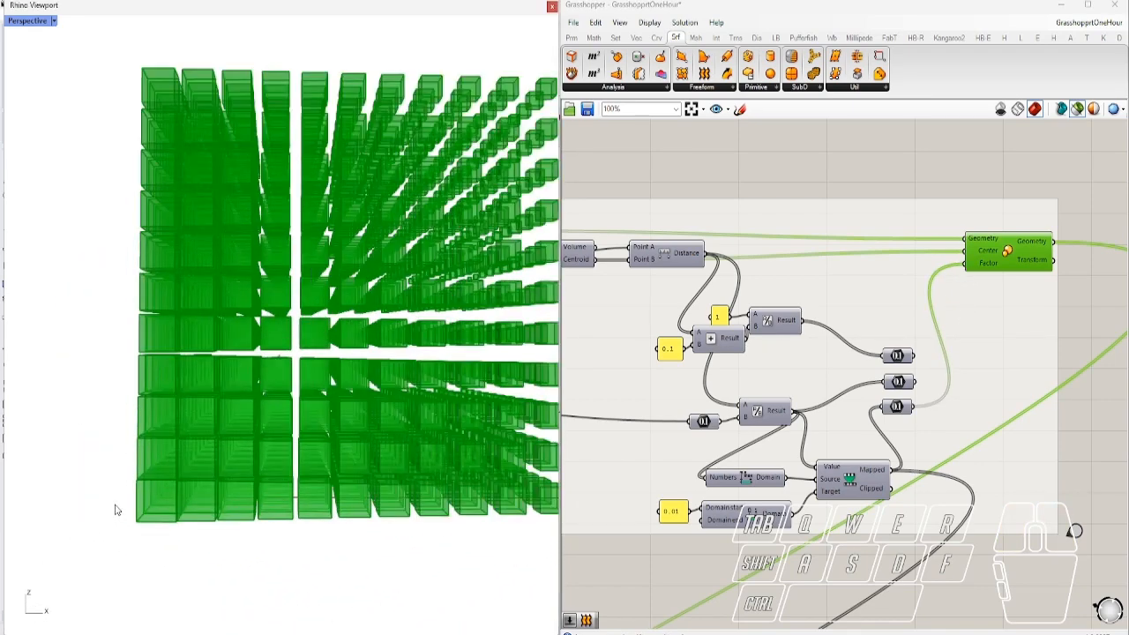
scroll(138, 482, "down", 6)
right_click_drag(203, 503, 94, 519)
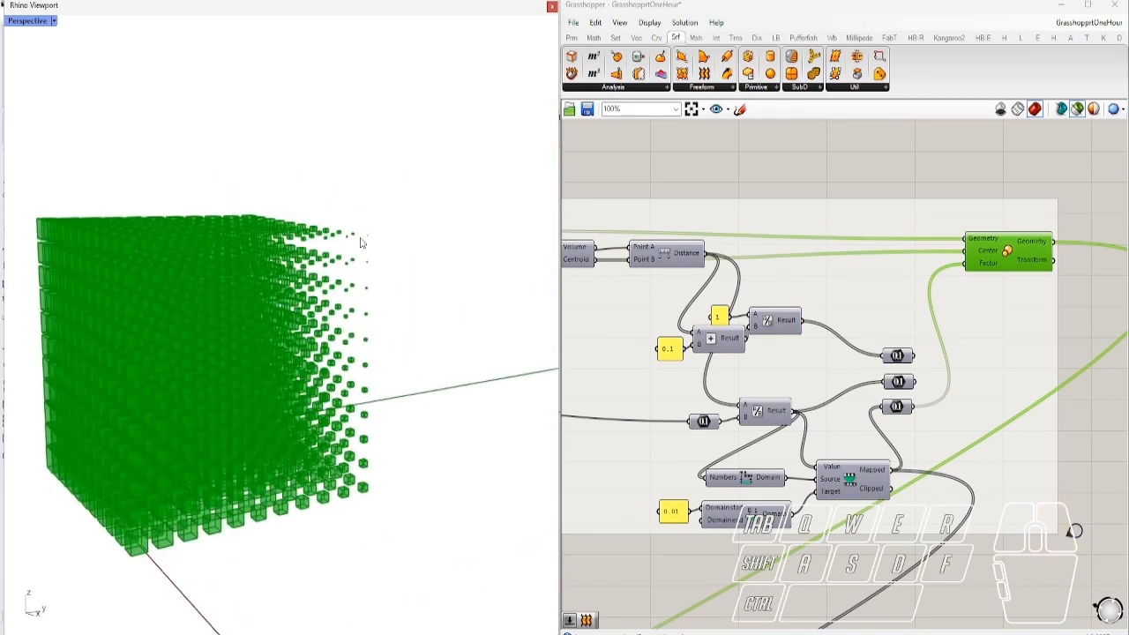
scroll(683, 510, "up", 5)
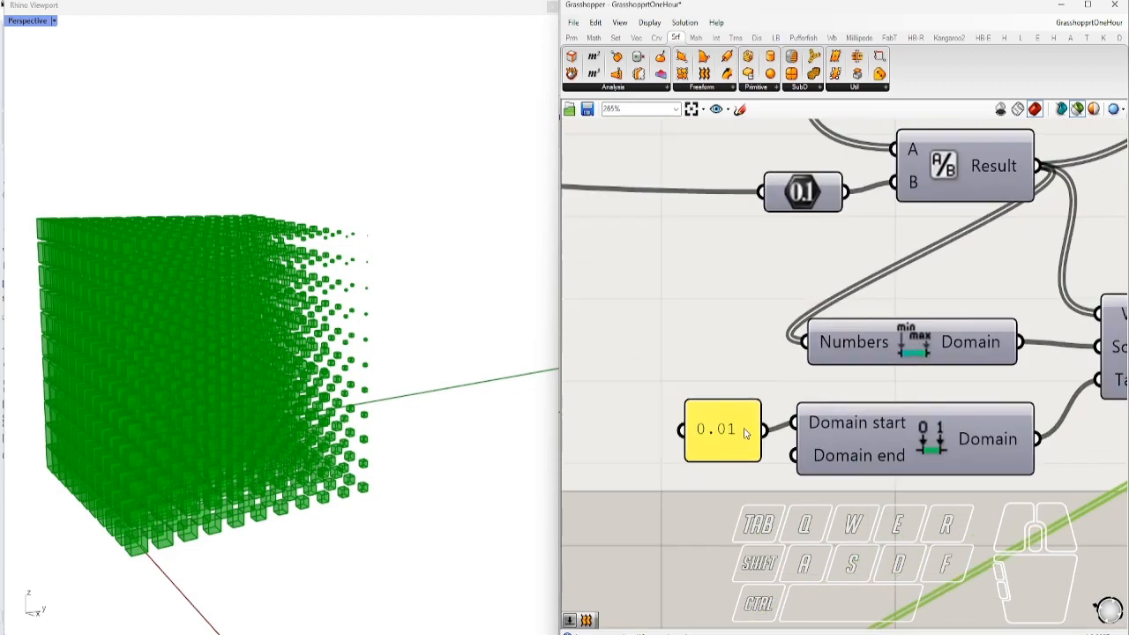
Drag the attractor's X slider down from 505 to 66, leaving Y 394 and Z 295
scroll(756, 440, "down", 2)
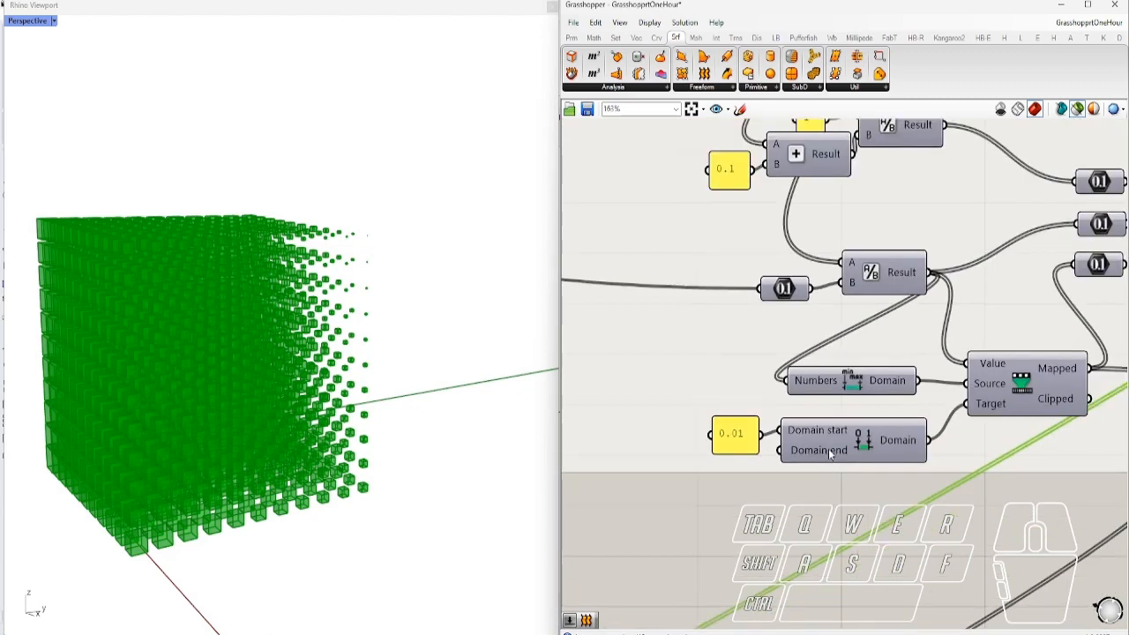
scroll(765, 470, "down", 2)
right_click_drag(992, 315, 879, 341)
right_click_drag(799, 380, 937, 367)
scroll(880, 370, "down", 2)
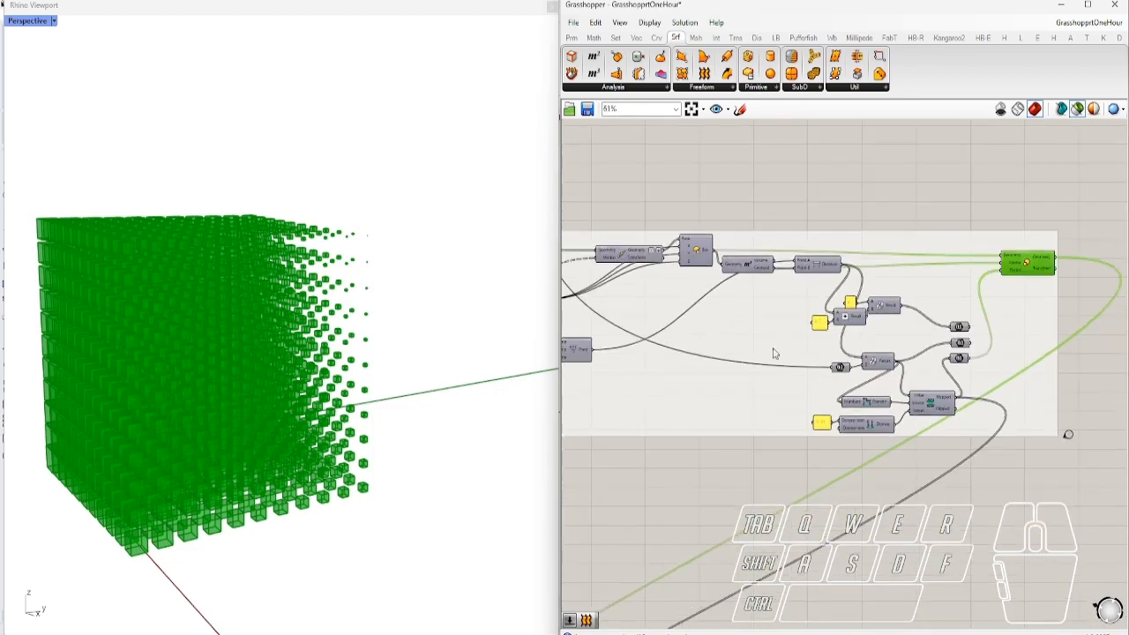
right_click_drag(764, 342, 970, 365)
scroll(708, 362, "up", 5)
scroll(736, 389, "up", 1)
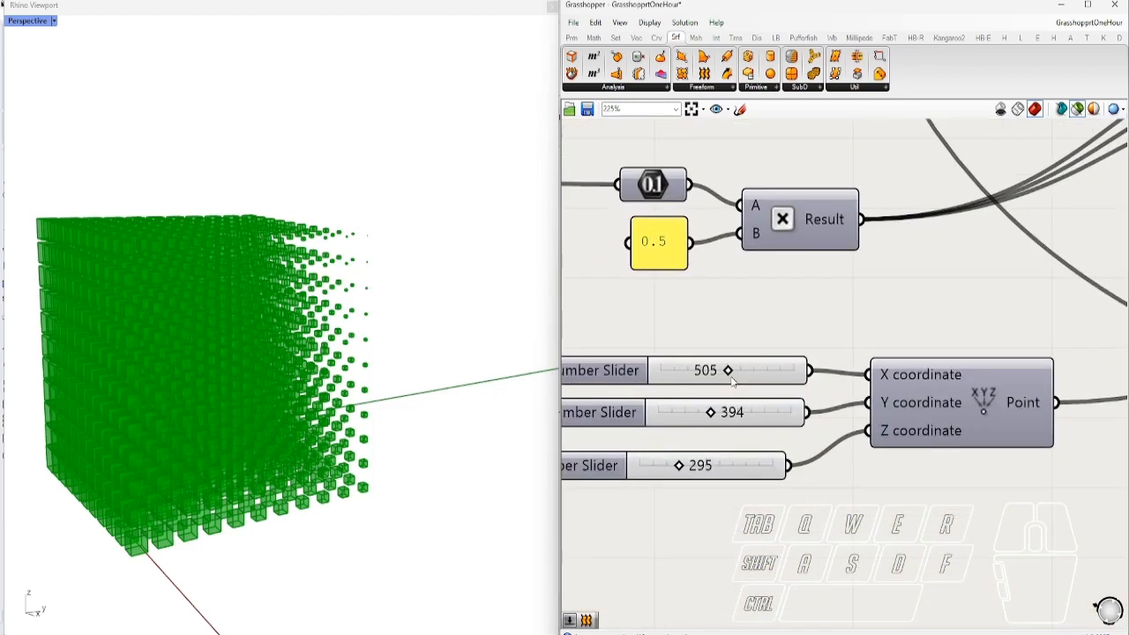
left_click_drag(720, 372, 642, 398)
right_click_drag(426, 287, 399, 325)
scroll(898, 430, "down", 8)
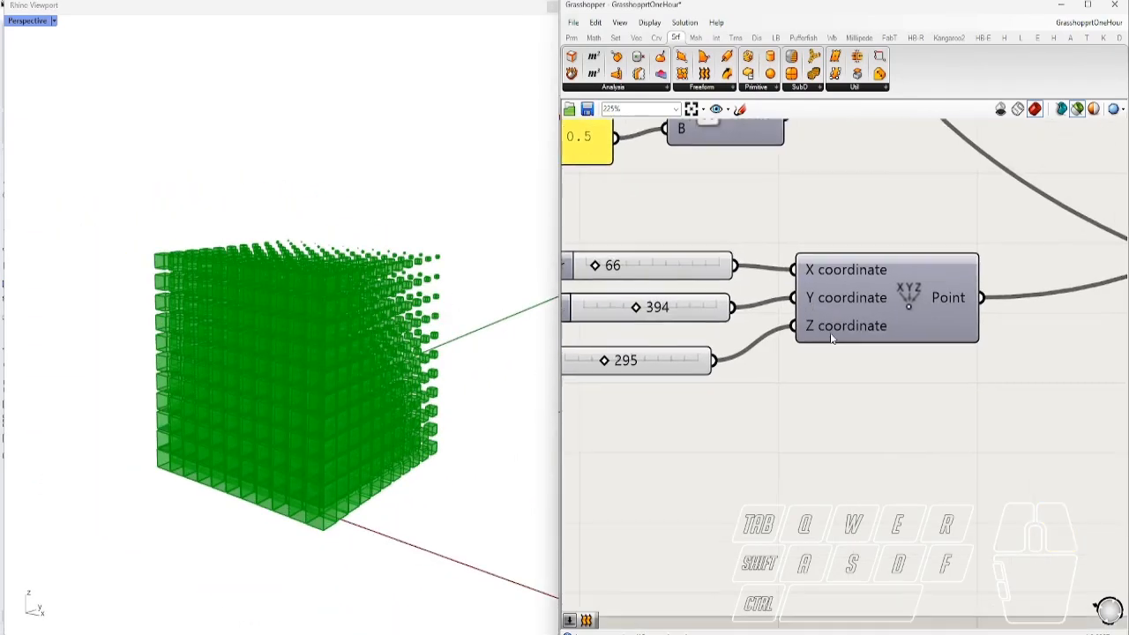
scroll(781, 481, "up", 5)
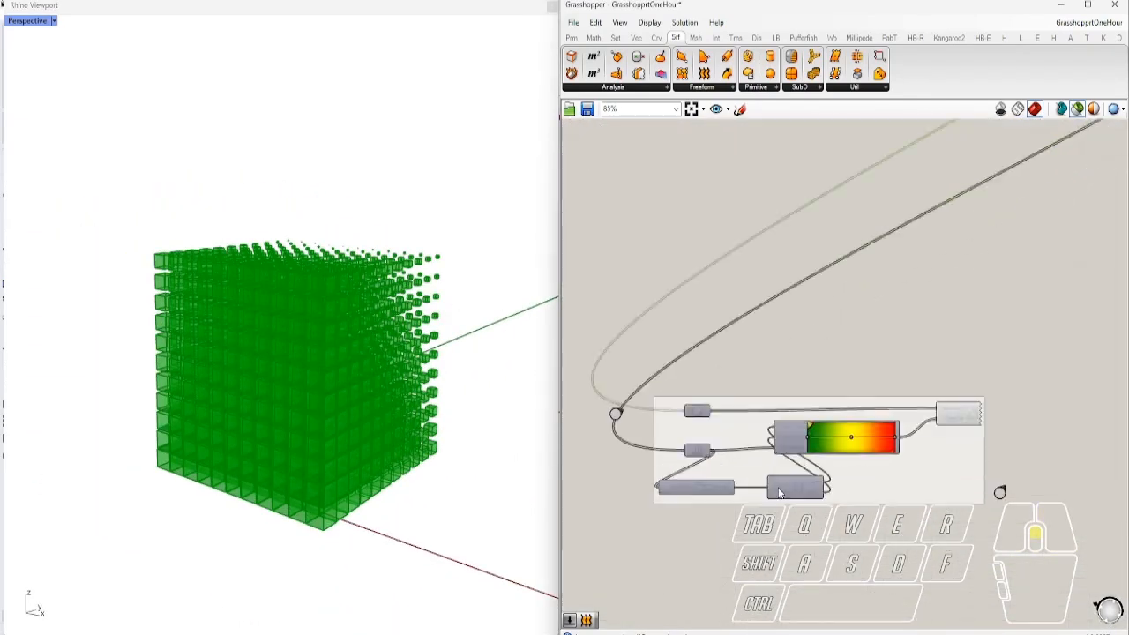
Clear the selection and turn the Grasshopper geometry preview back on
left_click(937, 314)
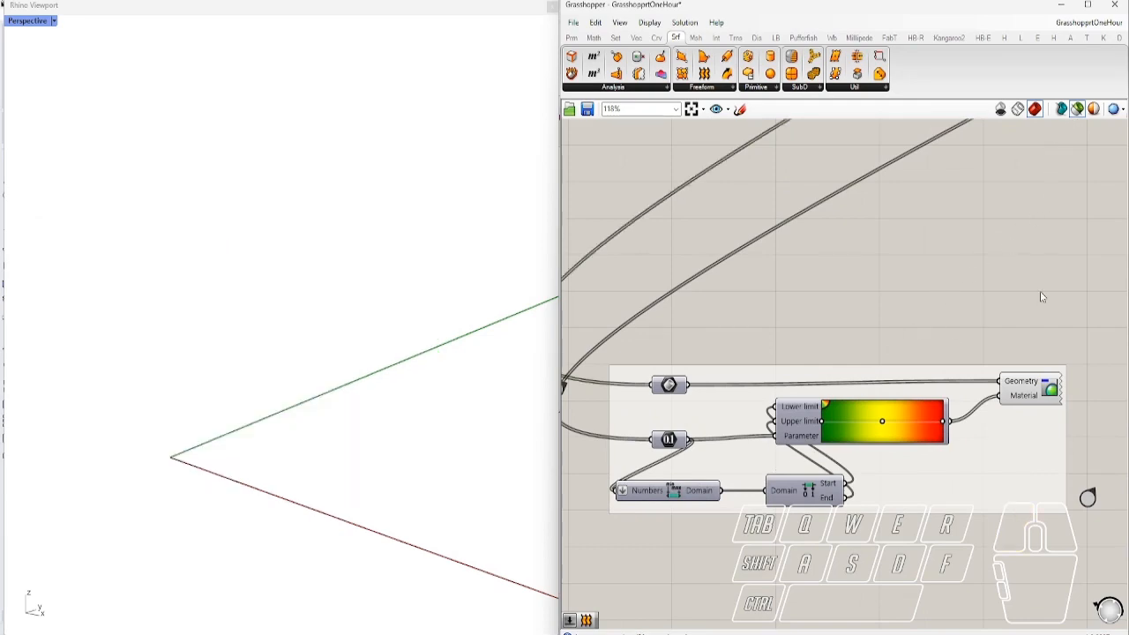
scroll(860, 416, "down", 8)
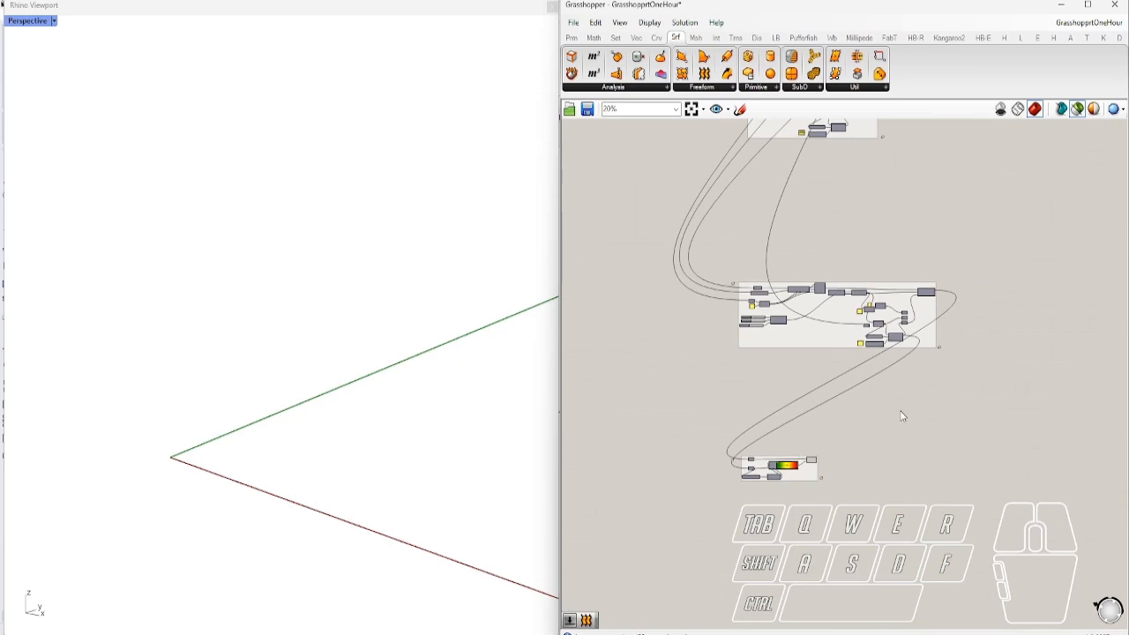
scroll(794, 454, "up", 6)
left_click(844, 424)
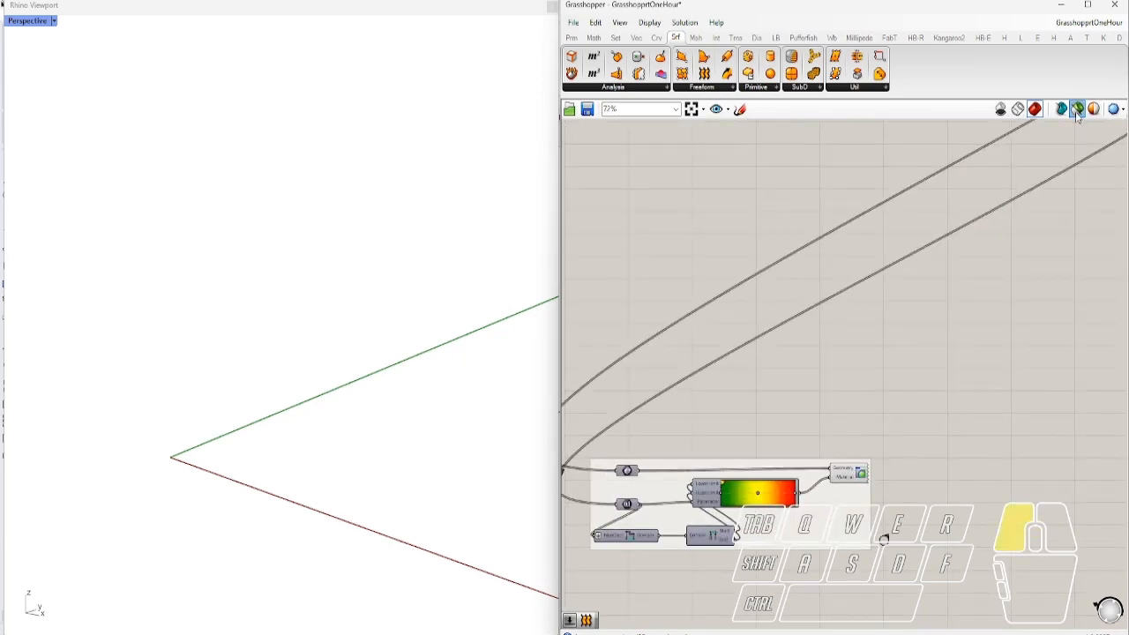
scroll(869, 535, "down", 10)
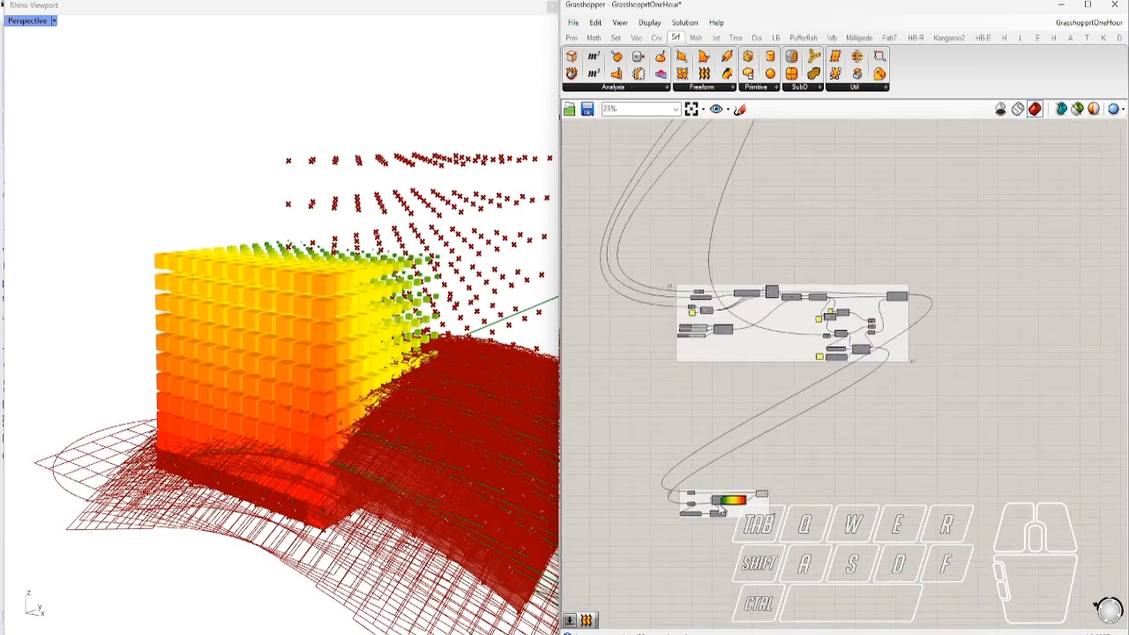
scroll(797, 242, "up", 2)
Window-select the other demo groups and set their Preview Off
left_click_drag(801, 221, 1125, 529)
middle_click(942, 392)
left_click(981, 355)
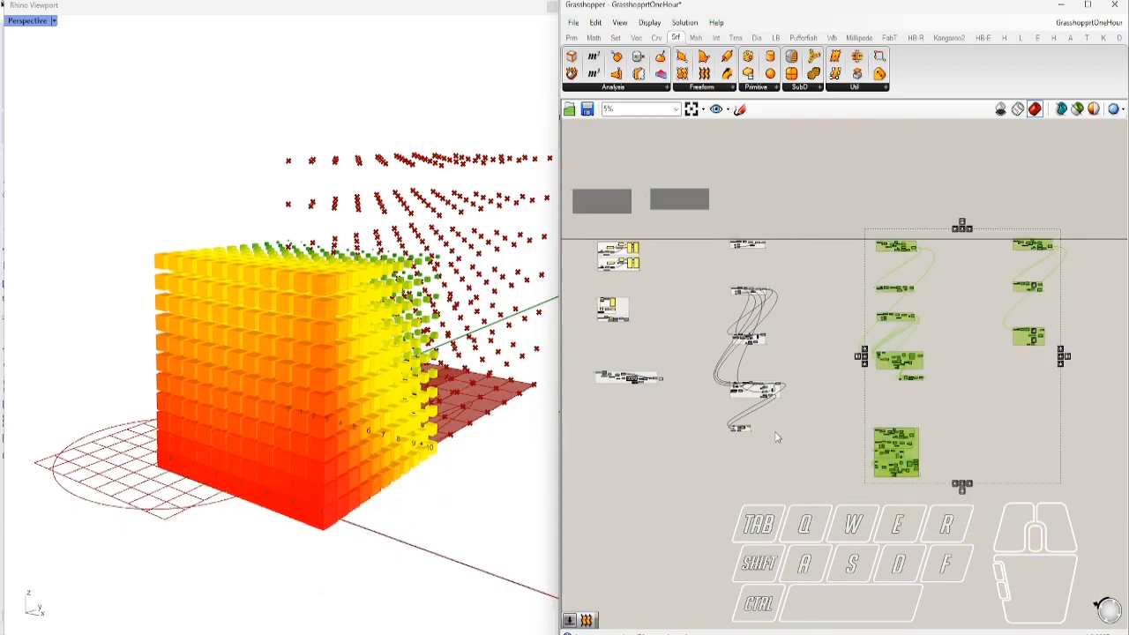
scroll(732, 432, "up", 5)
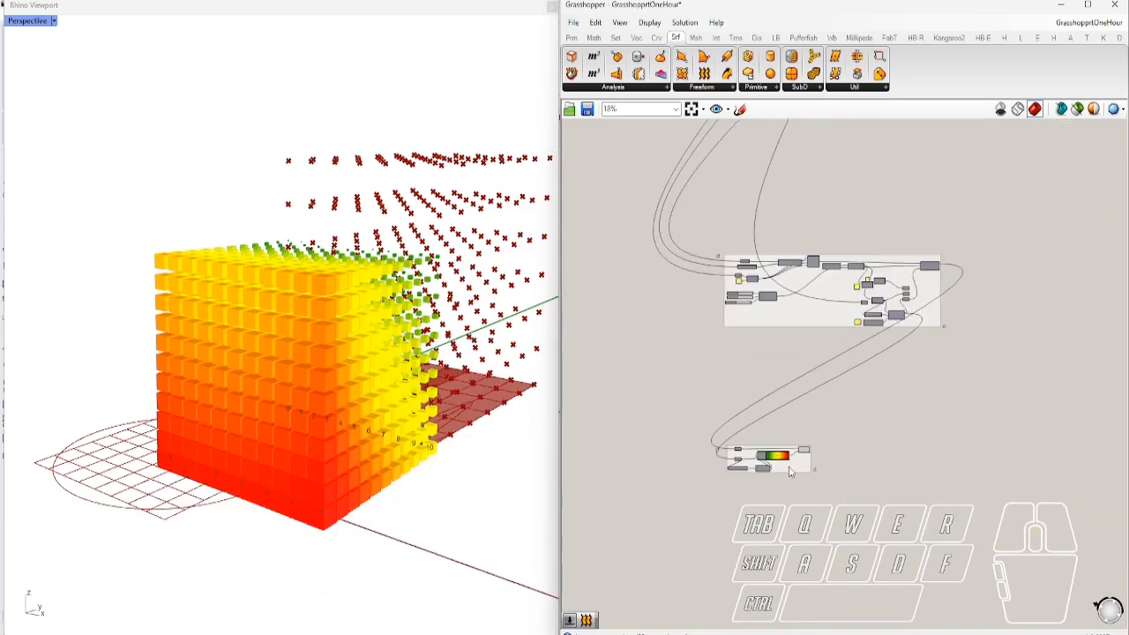
scroll(796, 460, "down", 4)
scroll(898, 396, "down", 1)
Set Preview Off for the remaining and upper component groups as well
right_click_drag(731, 343, 867, 358)
left_click_drag(615, 196, 1073, 489)
middle_click(951, 379)
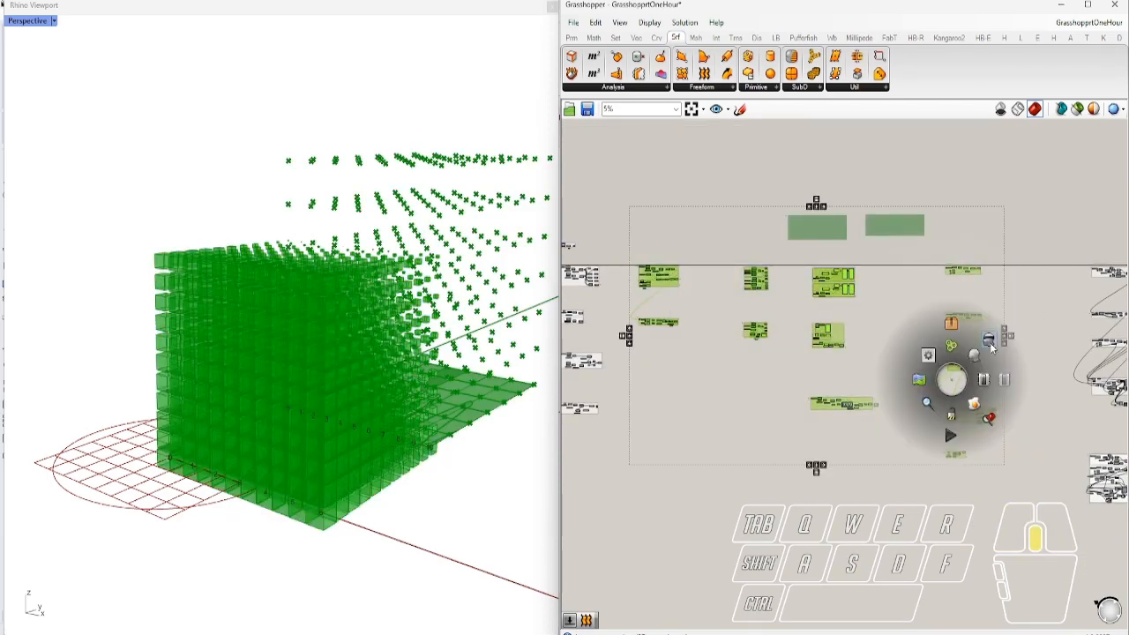
left_click(990, 343)
scroll(951, 505, "up", 1)
left_click(951, 506)
scroll(1047, 363, "down", 1)
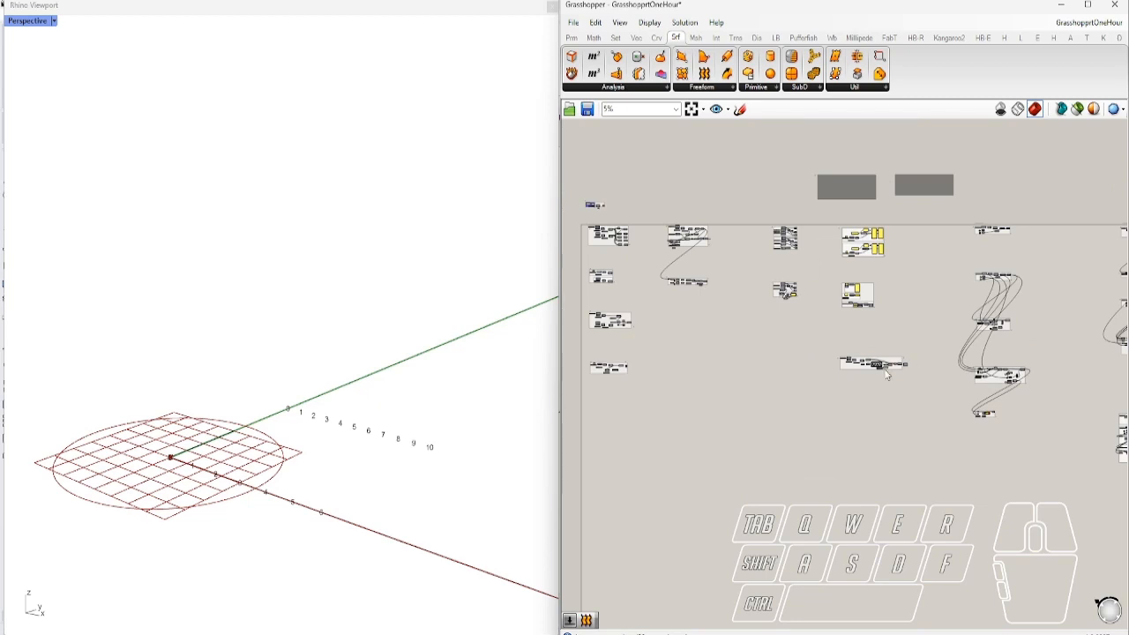
right_click_drag(915, 370, 1002, 397)
left_click_drag(630, 205, 1071, 450)
middle_click(975, 412)
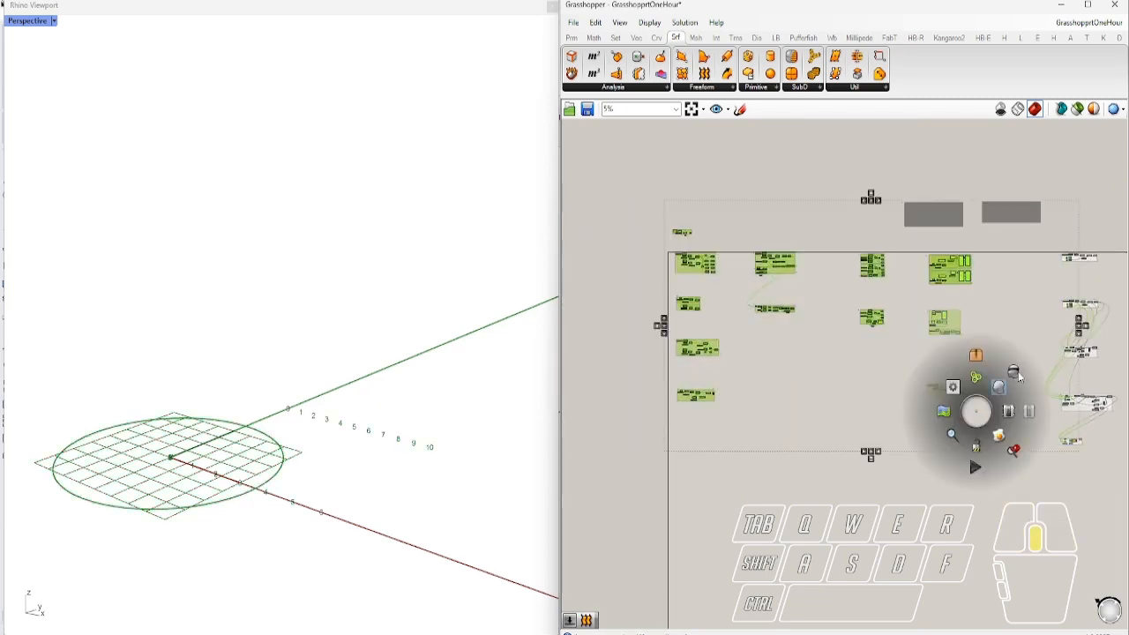
left_click(1016, 372)
left_click(986, 490)
Re-enable preview on the gradient Custom Preview component so boxes show green-to-red
right_click_drag(1029, 477, 836, 488)
scroll(887, 460, "up", 6)
scroll(895, 454, "up", 7)
left_click(937, 423)
middle_click(934, 425)
left_click(953, 404)
left_click(1010, 415)
right_click_drag(874, 441, 982, 428)
scroll(786, 509, "up", 2)
right_click_drag(803, 499, 848, 494)
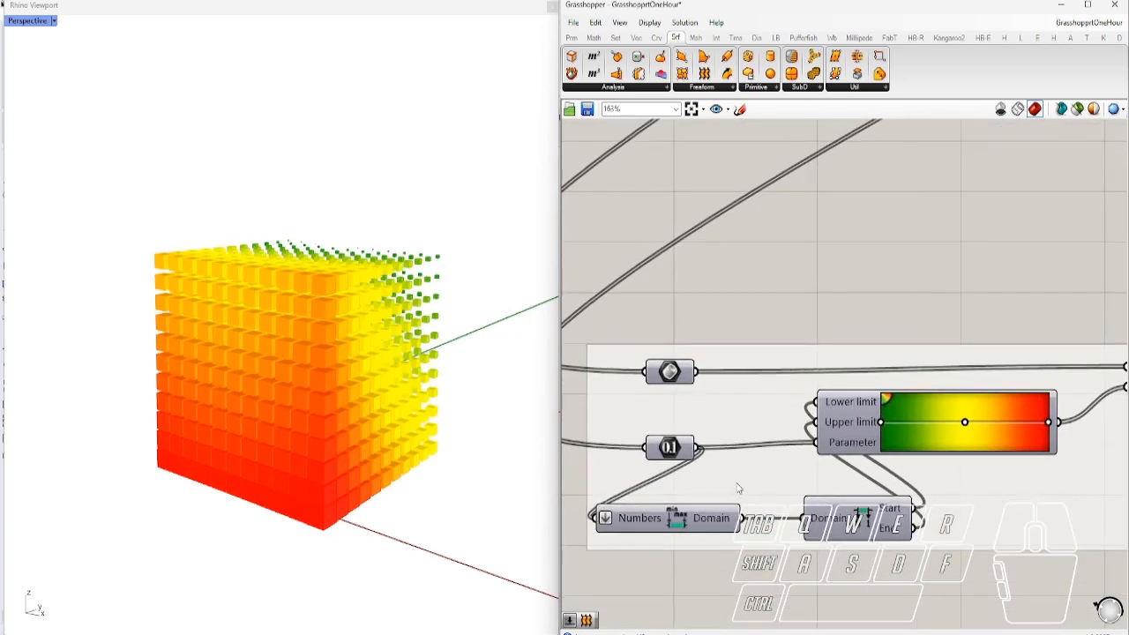
Select the Scale component and preview only its boxes in Rhino
scroll(794, 398, "down", 2)
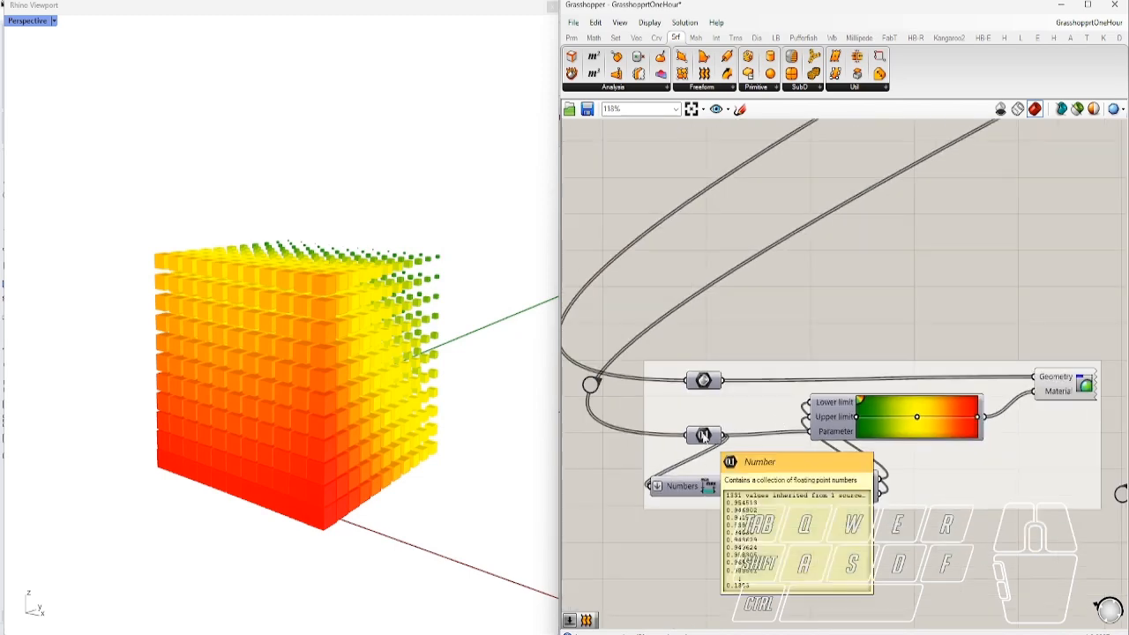
left_click(703, 435)
scroll(667, 484, "down", 6)
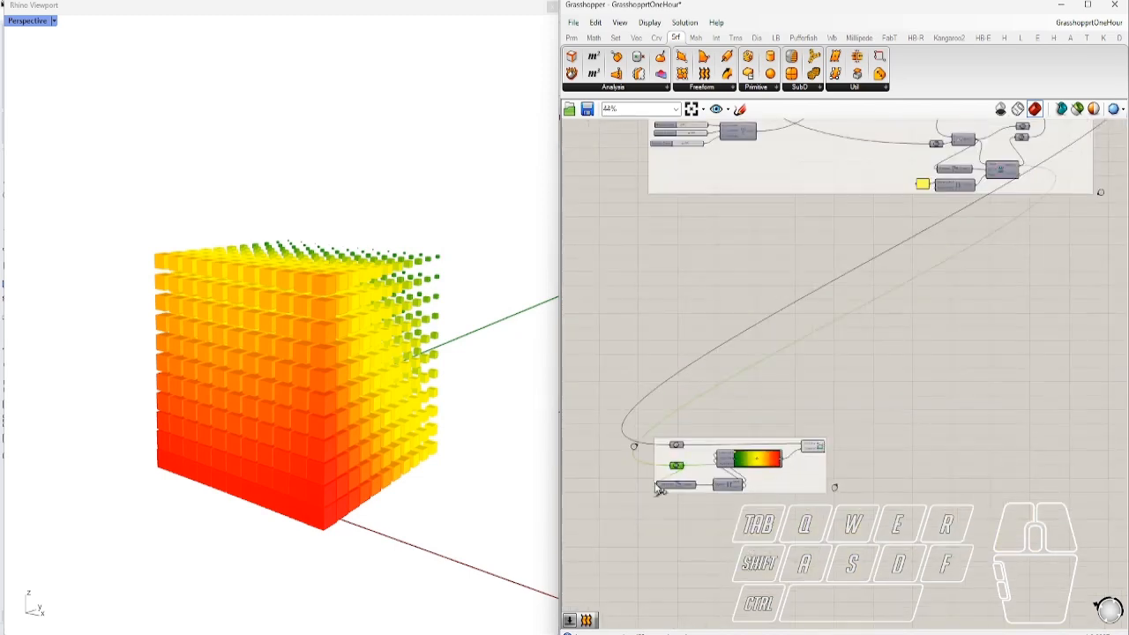
right_click_drag(873, 275, 776, 360)
scroll(912, 250, "up", 9)
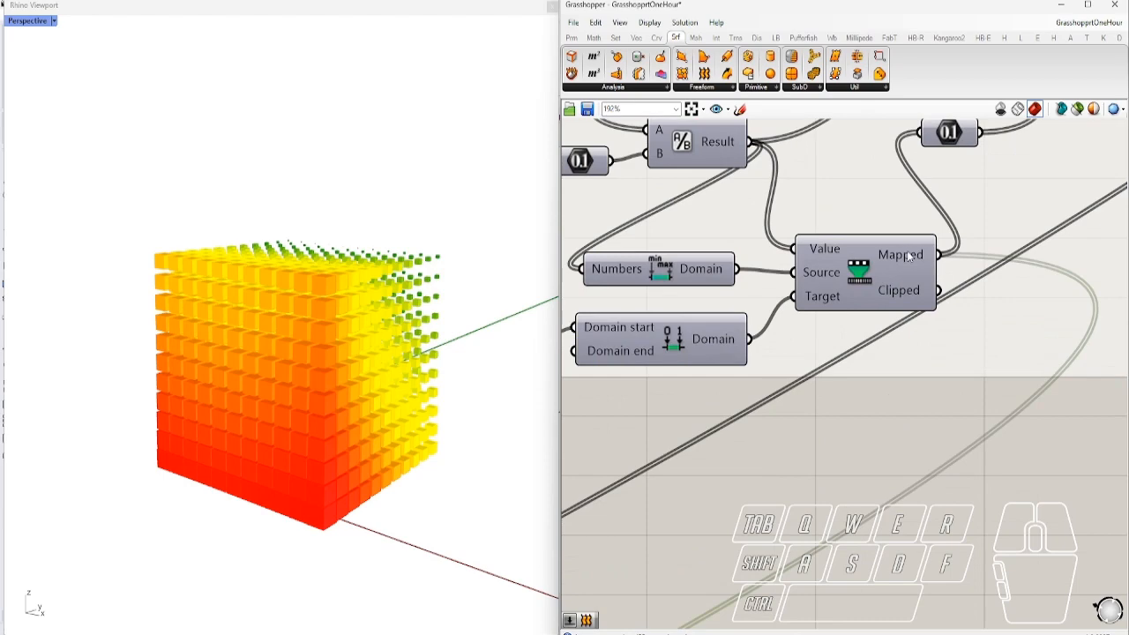
mouse_move(909, 256)
scroll(908, 255, "down", 6)
right_click_drag(1015, 344, 953, 461)
scroll(920, 224, "up", 4)
left_click(919, 224)
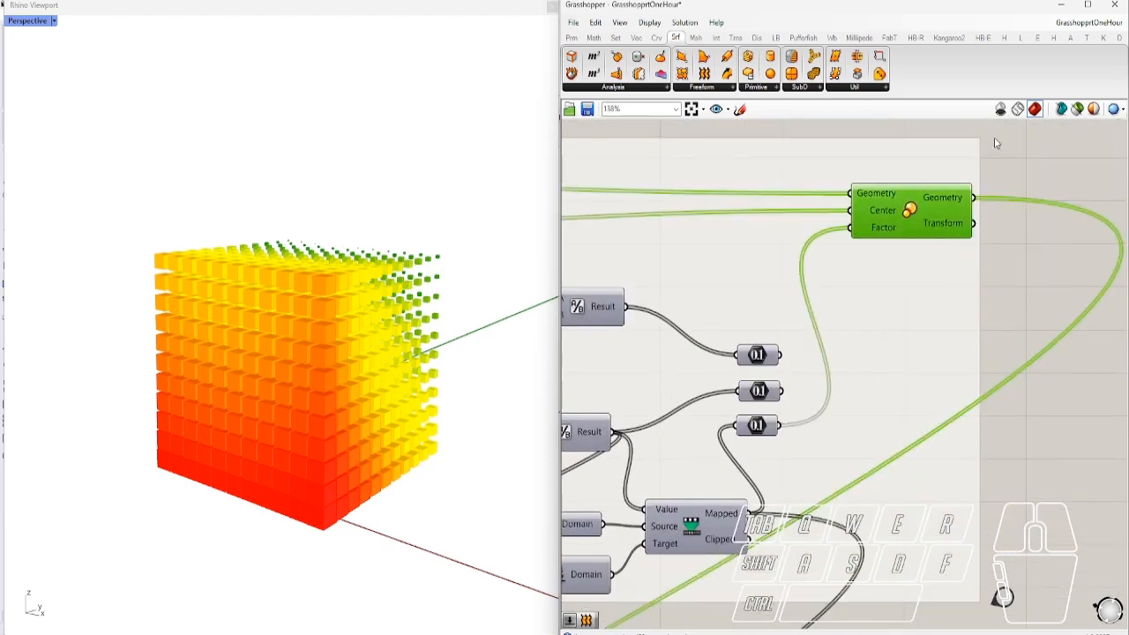
left_click(1076, 108)
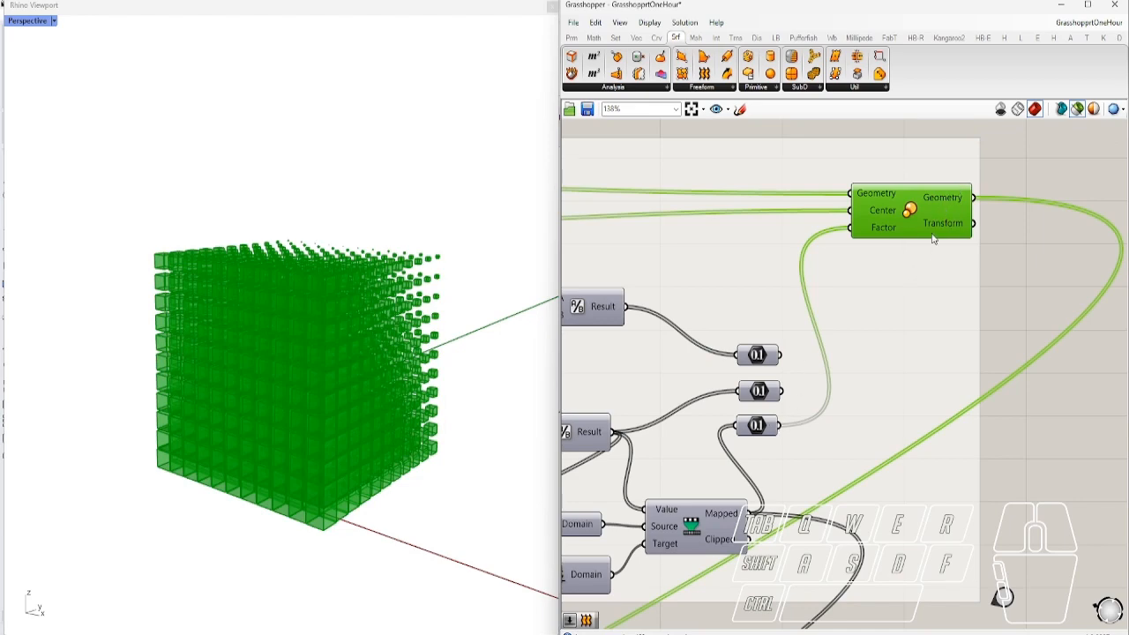
Insert a relay on Remap's Mapped wire and place it beside the gradient group
scroll(933, 239, "down", 3)
scroll(879, 340, "up", 2)
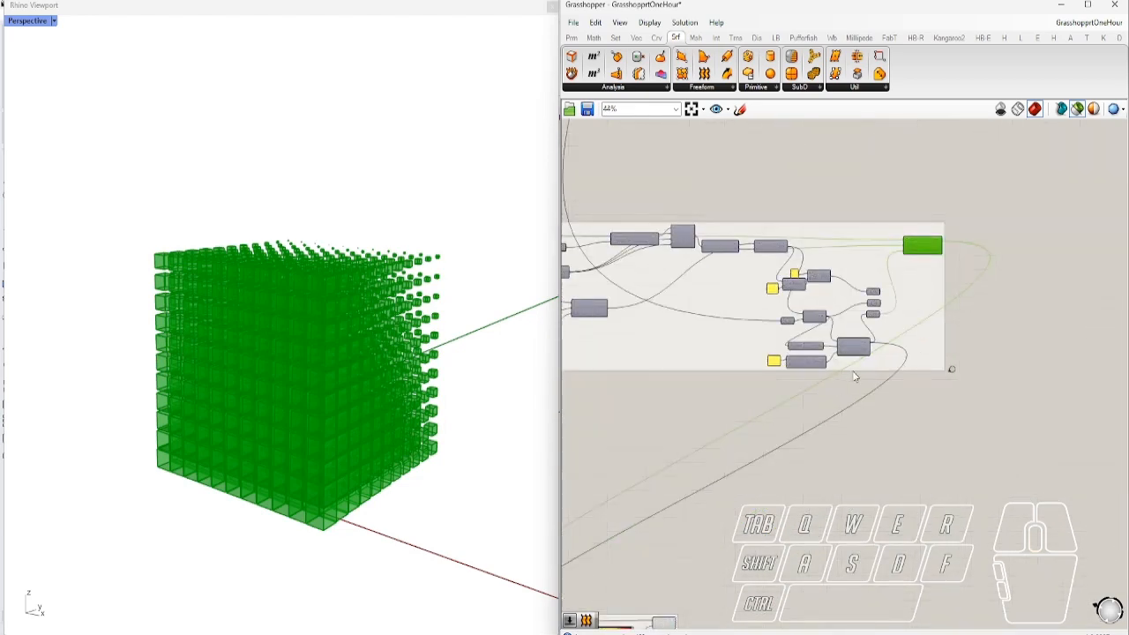
scroll(895, 350, "down", 2)
scroll(902, 361, "up", 4)
double_click(908, 401)
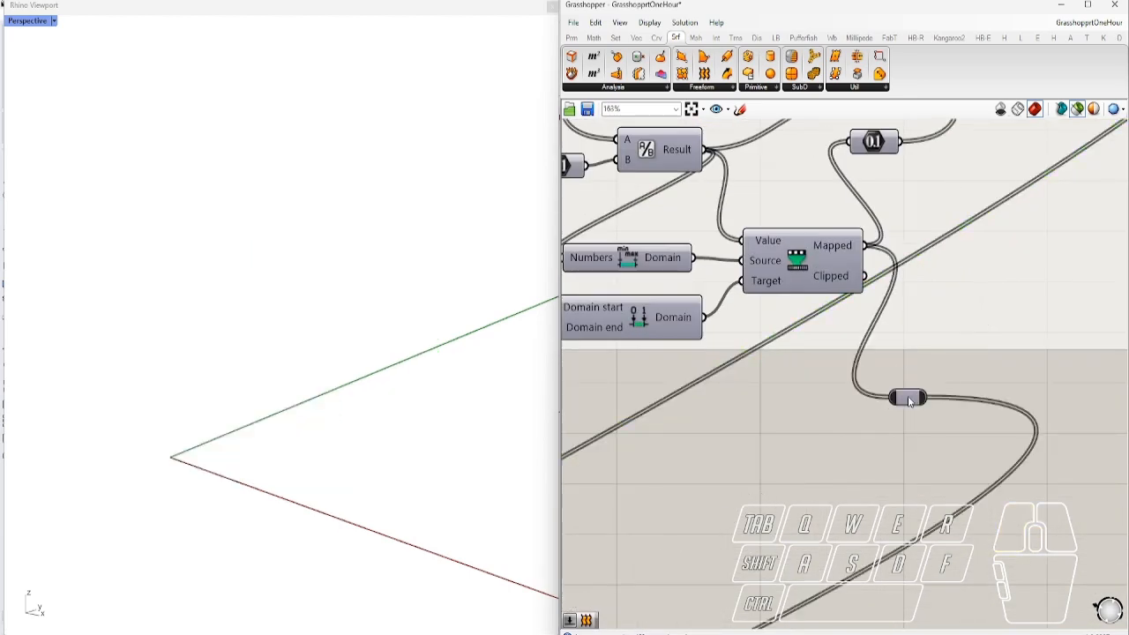
scroll(936, 342, "down", 4)
left_click_drag(921, 371, 950, 360)
scroll(951, 357, "down", 5)
scroll(721, 518, "up", 7)
left_click_drag(734, 500, 700, 519)
right_click_drag(848, 574, 821, 515)
scroll(834, 501, "up", 3)
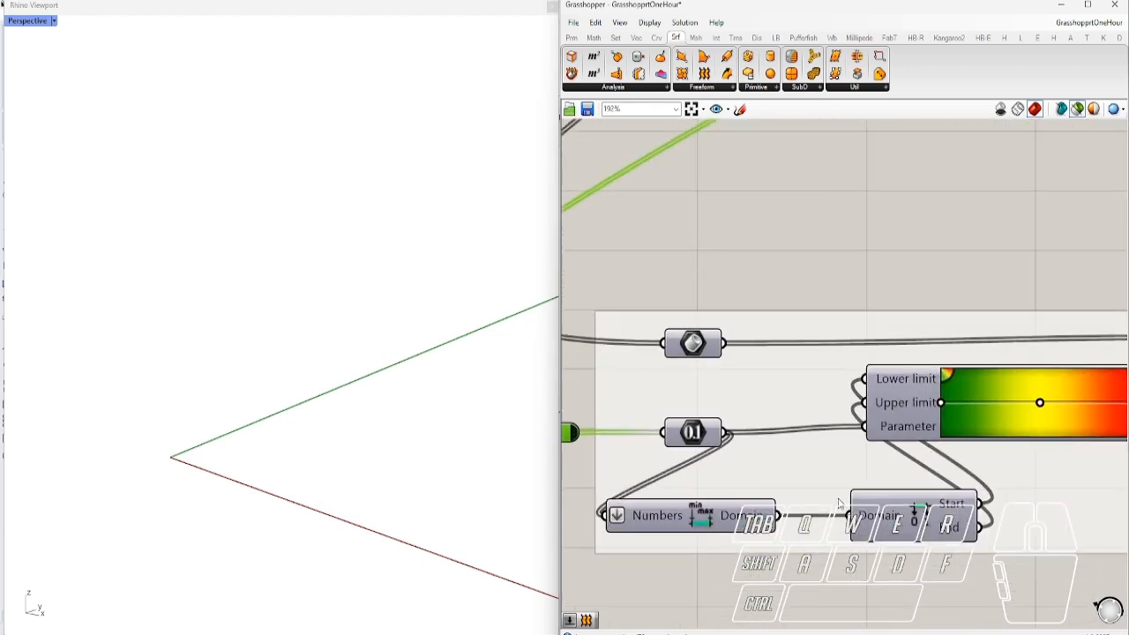
scroll(834, 501, "down", 1)
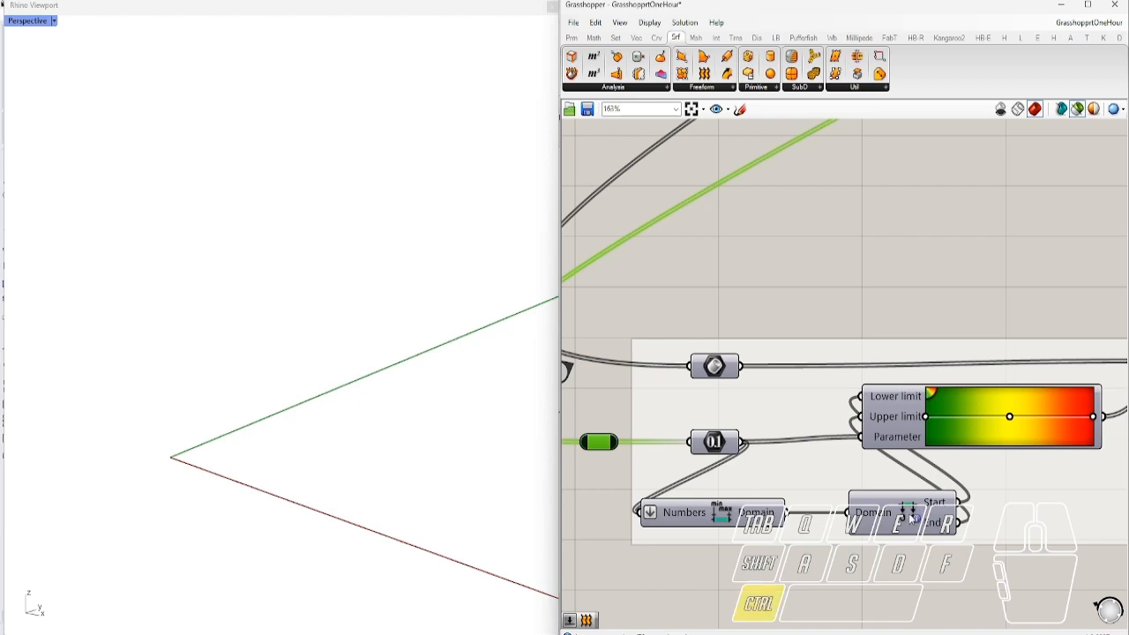
Show the gradient-coloured box lattice in Rhino and move the yellow midpoint stop to about 52%
left_click(914, 518, "ctrl+alt")
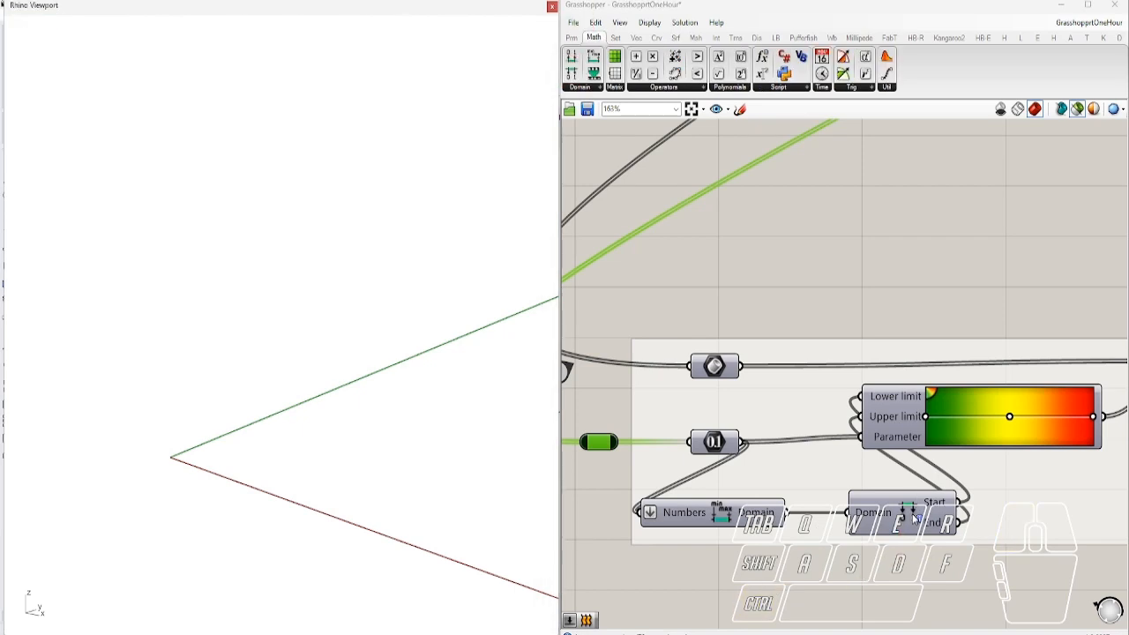
right_click_drag(957, 472, 726, 490)
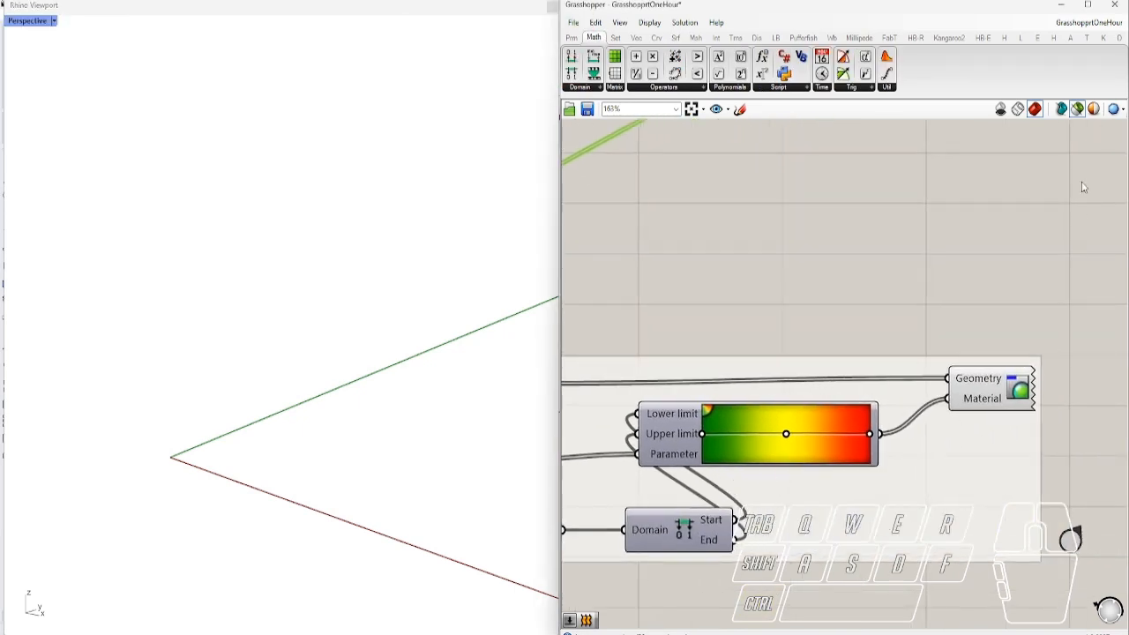
left_click(1077, 111)
right_click_drag(491, 374, 365, 377)
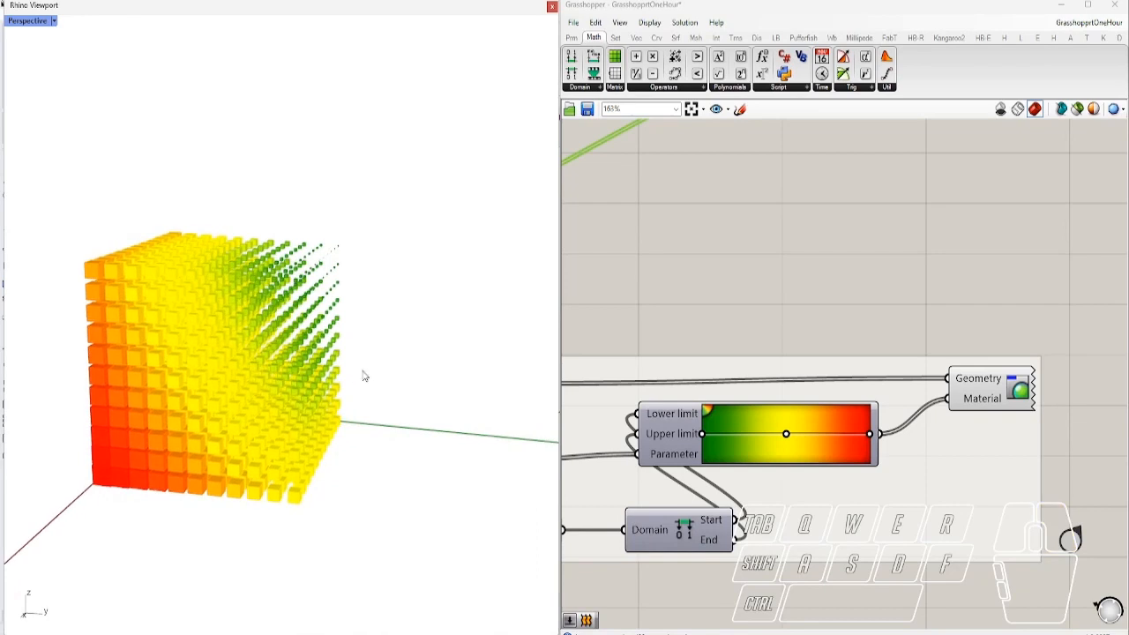
scroll(769, 461, "up", 3)
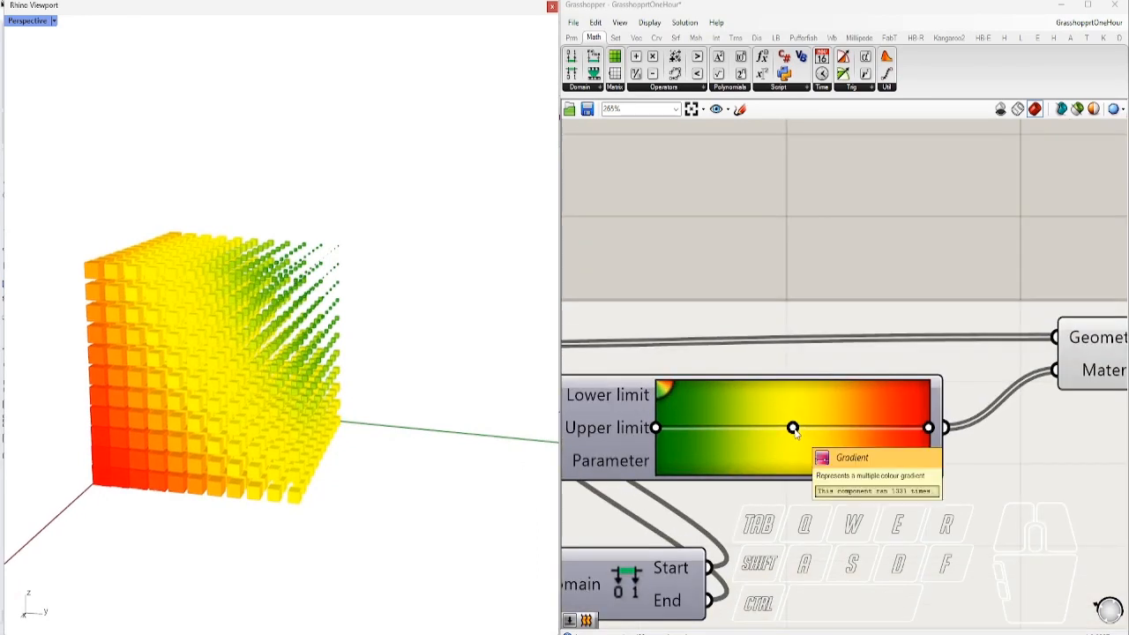
left_click_drag(794, 429, 797, 459)
Recolour the lattice with the Gradient's rainbow spectrum preset
right_click(723, 426)
mouse_move(781, 494)
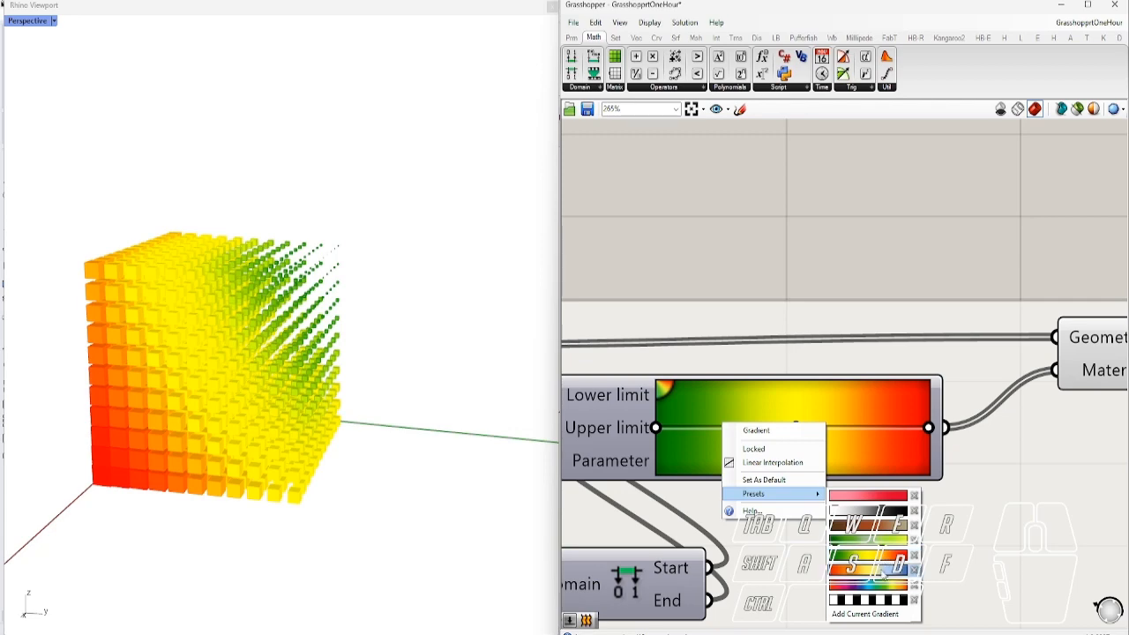
left_click(877, 586)
right_click_drag(184, 402, 235, 388)
right_click_drag(434, 394, 418, 390)
Move the attractor point's X coordinate slider from 66 to 217
scroll(887, 444, "down", 10)
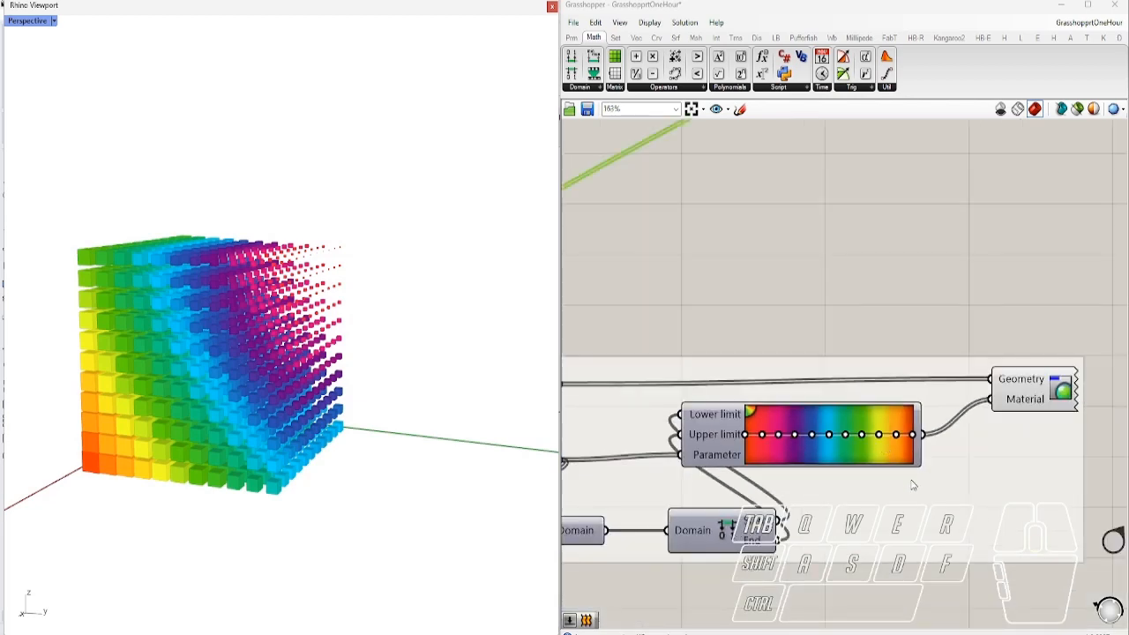
scroll(983, 223, "up", 10)
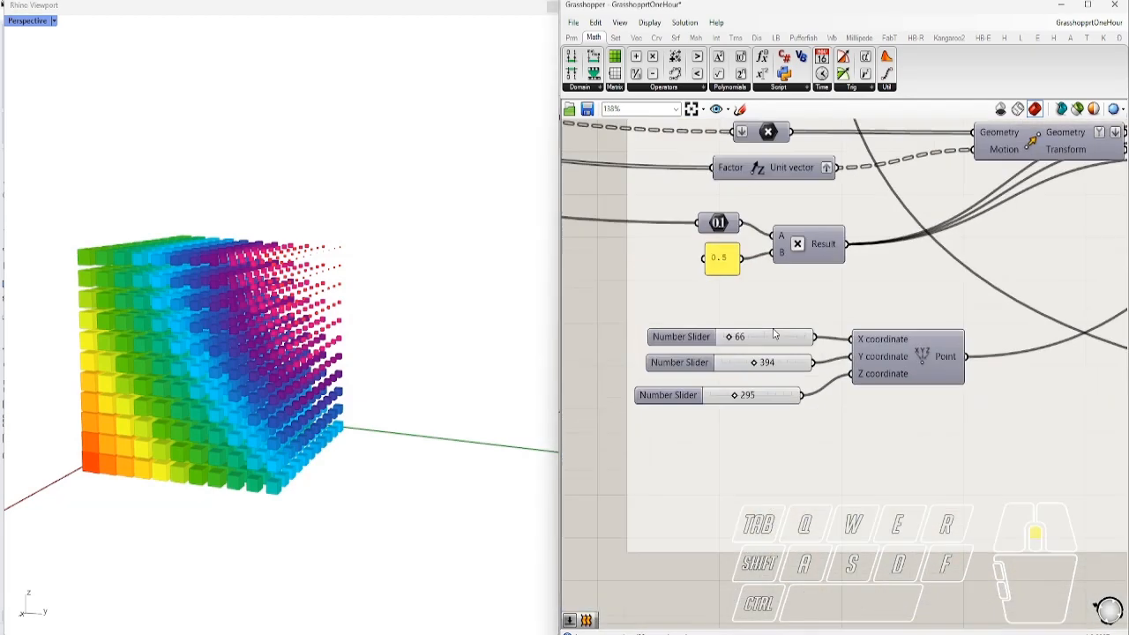
scroll(710, 338, "up", 1)
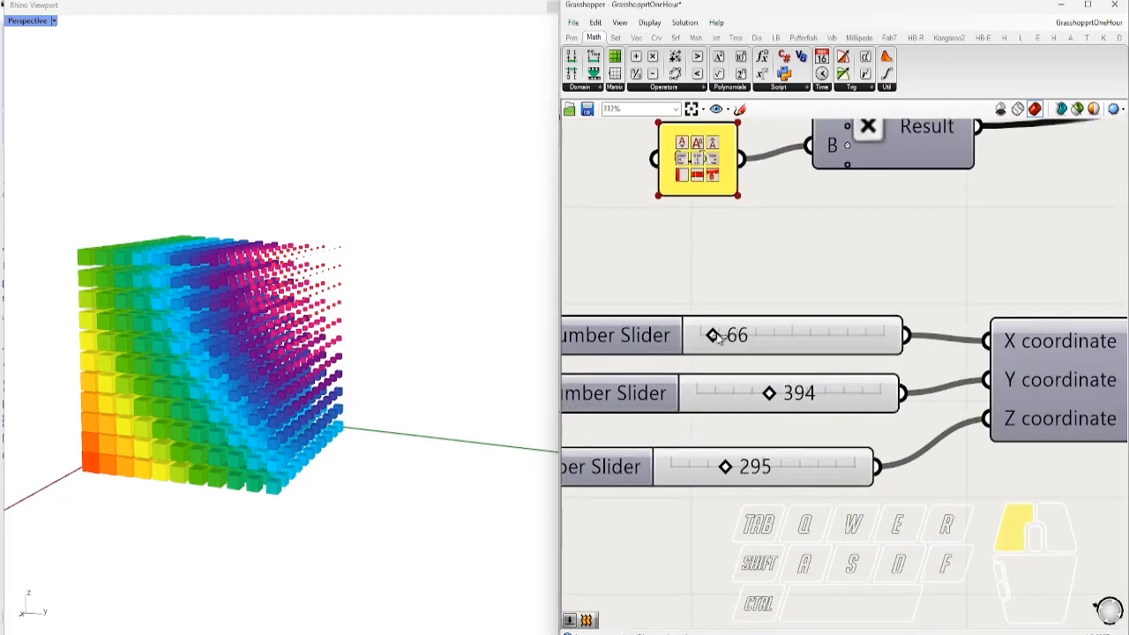
mouse_move(732, 338)
left_mouse_down()
mouse_move(743, 345)
mouse_move(703, 358)
mouse_move(741, 353)
left_mouse_up()
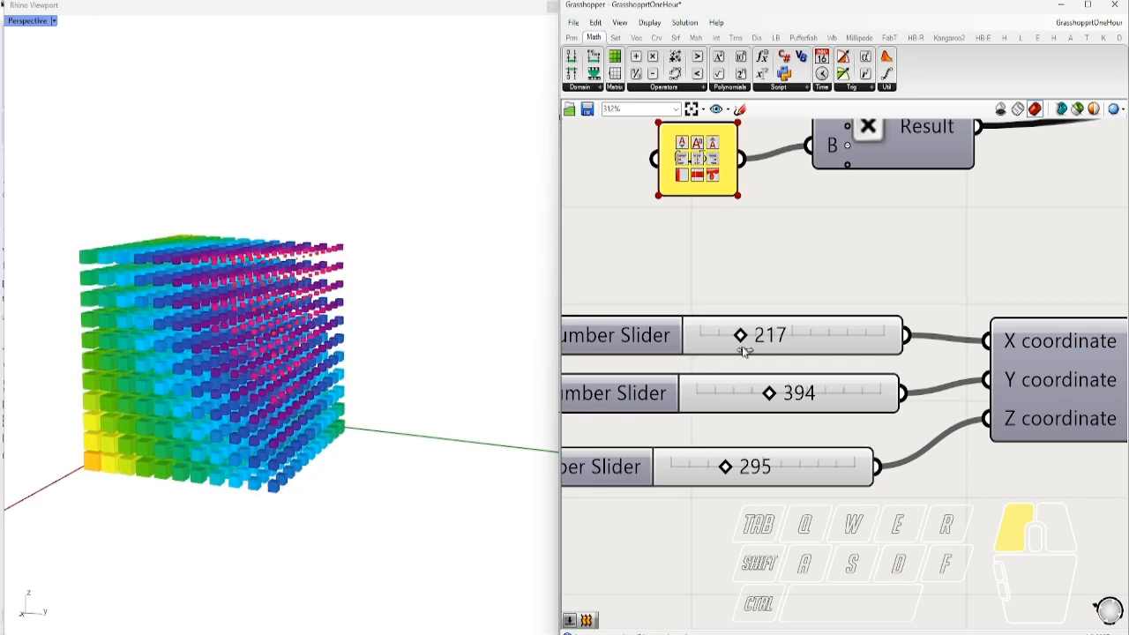
scroll(746, 283, "down", 7)
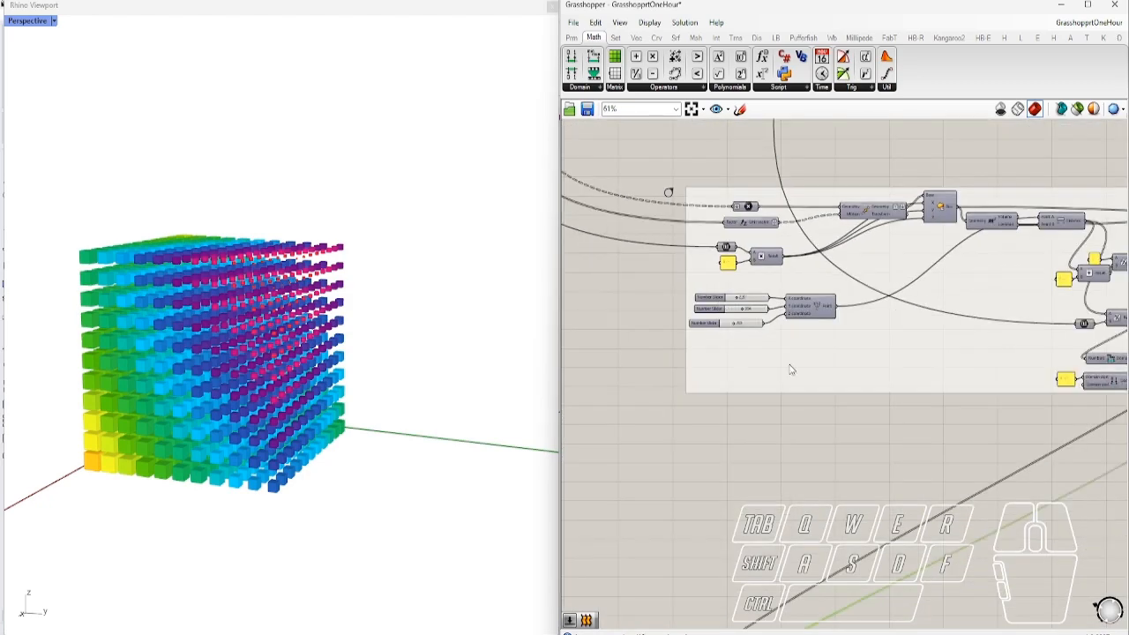
Jump to the Surface Domains section and hide the box lattice preview
scroll(871, 578, "up", 4)
double_click(915, 564)
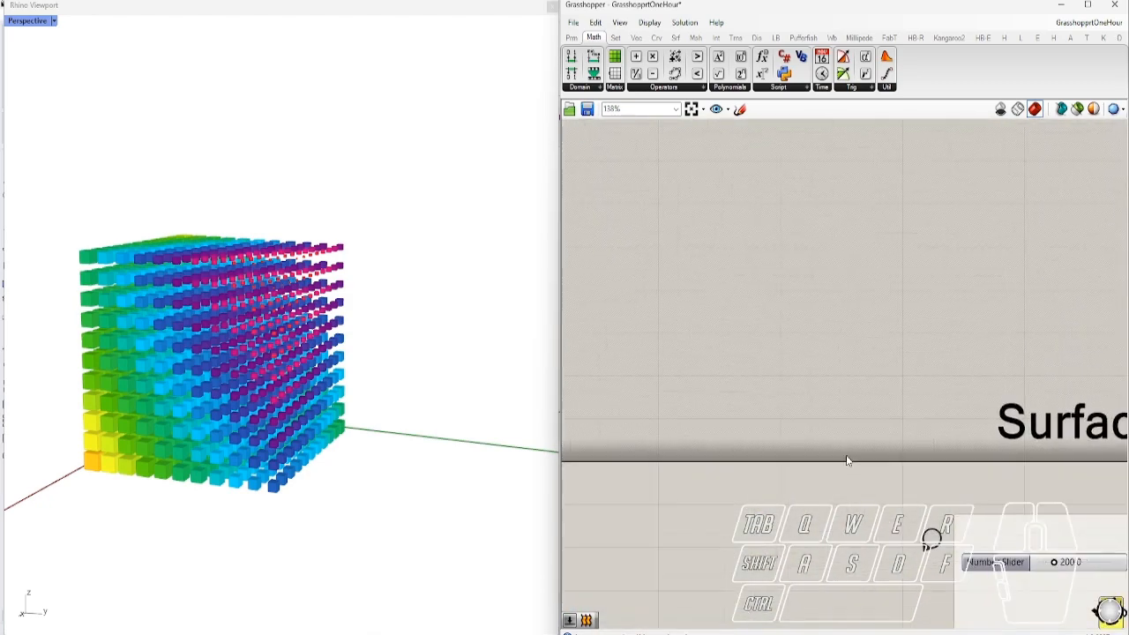
right_click_drag(930, 536, 720, 308)
scroll(721, 309, "down", 3)
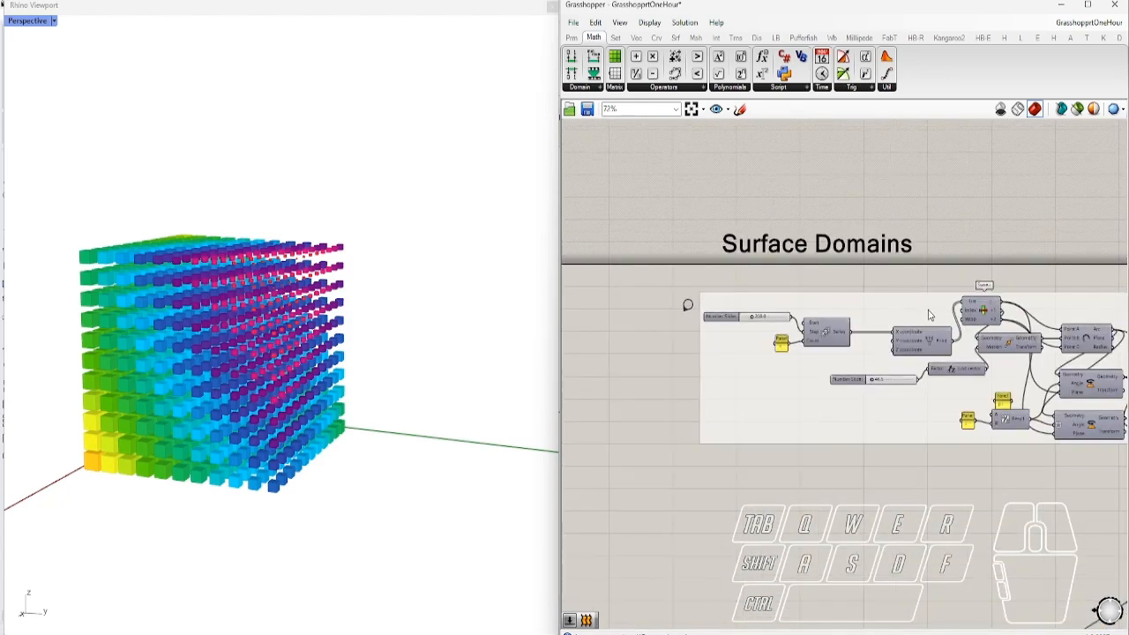
scroll(792, 340, "up", 3)
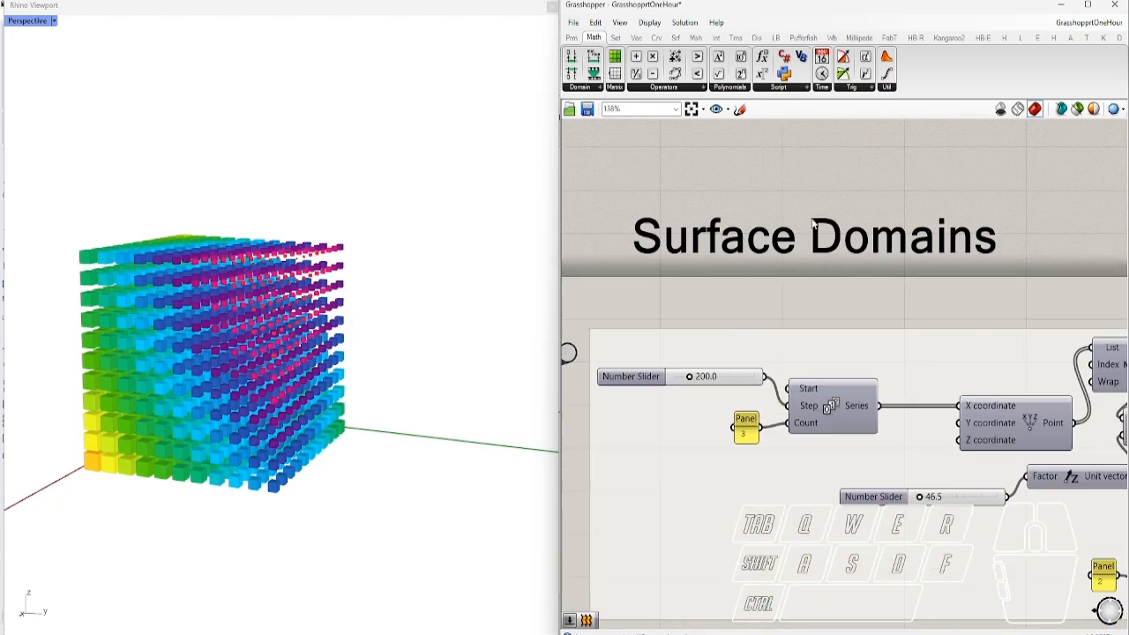
left_click(1076, 110)
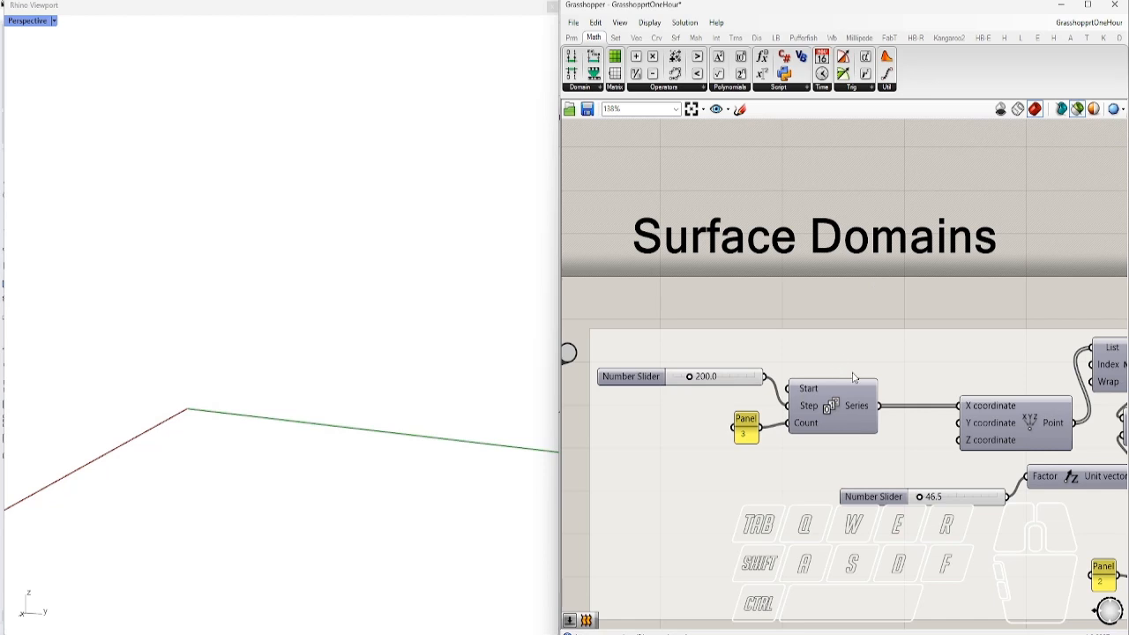
Preview the Point, Move and Arc 3Pt outputs in the Rhino view
scroll(809, 436, "down", 1)
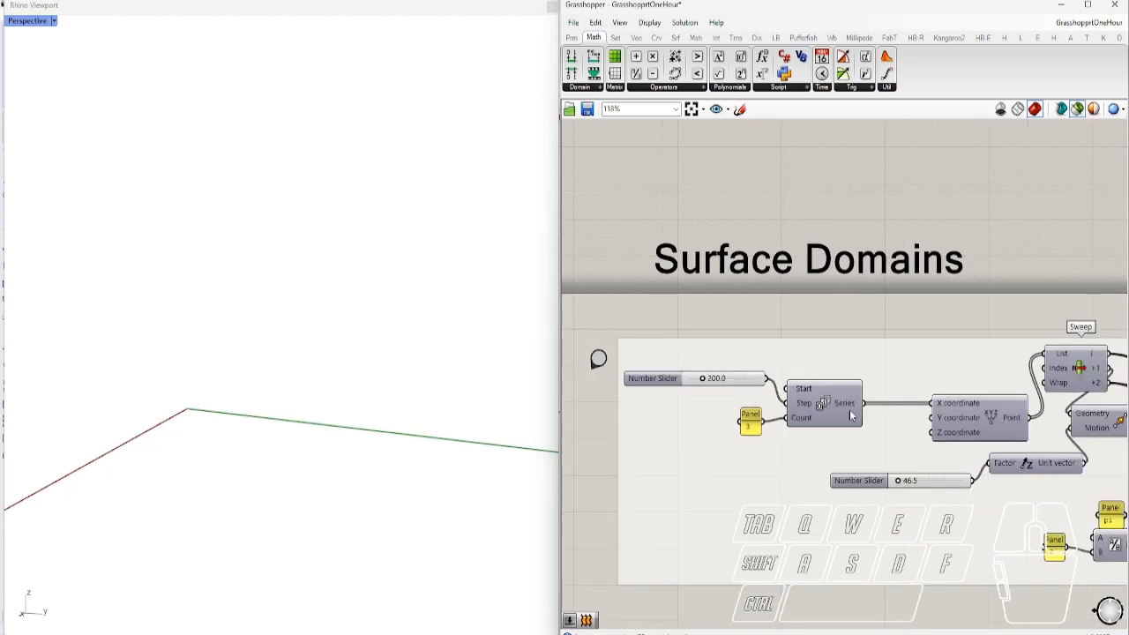
left_click(986, 419)
right_click_drag(357, 416, 409, 495)
right_click_drag(943, 442, 823, 416)
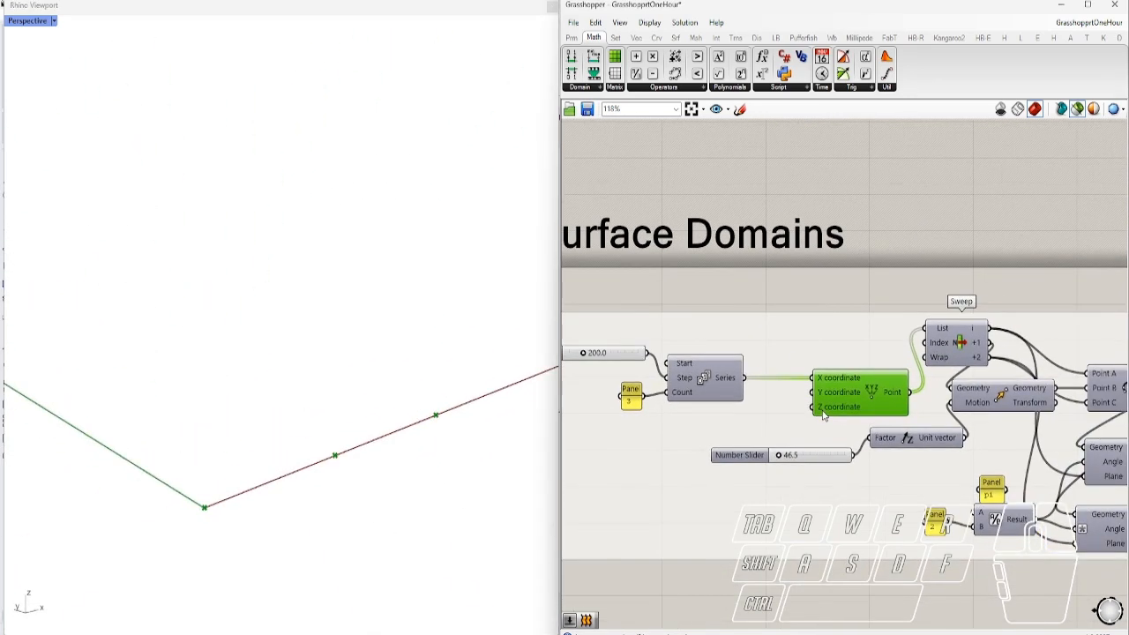
right_click_drag(916, 414, 687, 371)
left_click(926, 386)
left_click(952, 366)
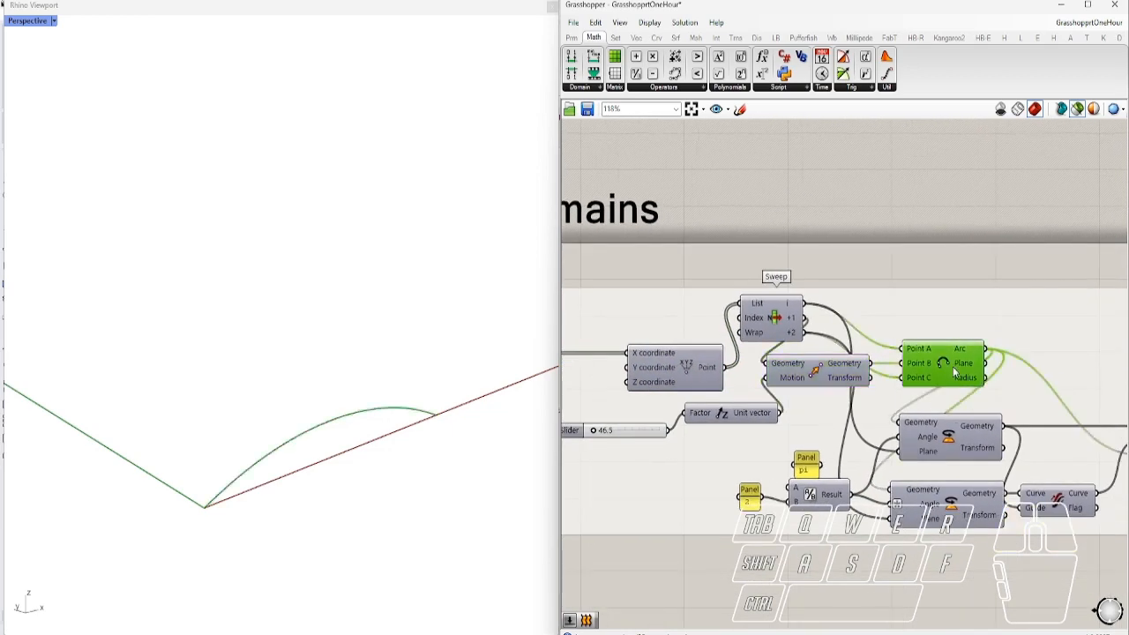
Compare previews of the original arc and both Rotate components' rotated arcs
right_click_drag(942, 425, 775, 386)
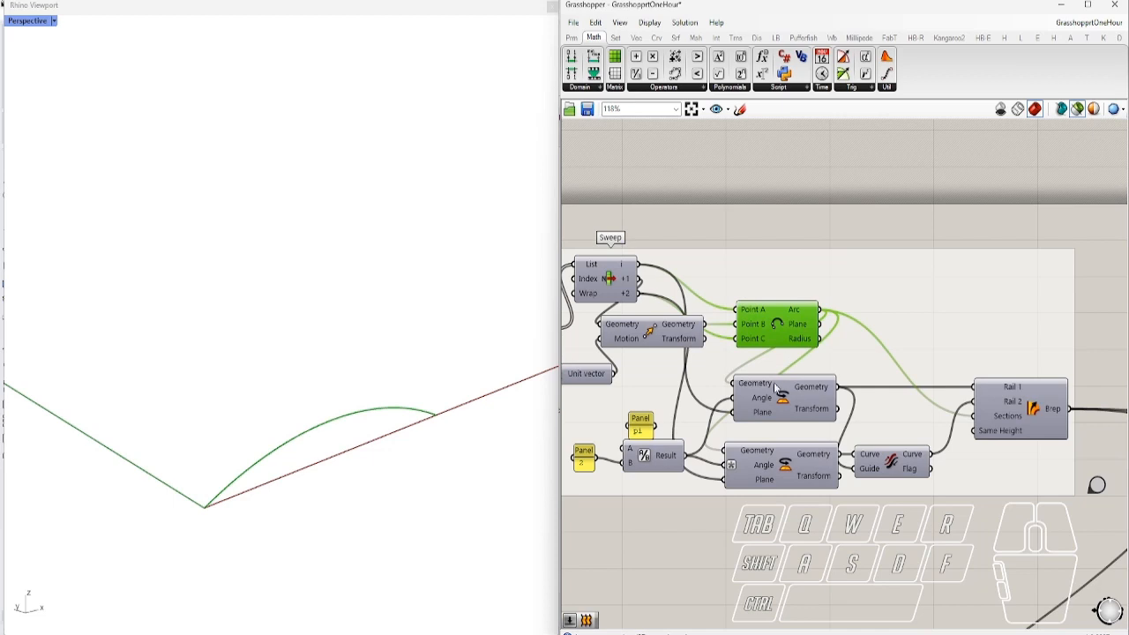
left_click(782, 403)
left_click(790, 342)
left_click(787, 466)
left_click(789, 340)
left_click(776, 397)
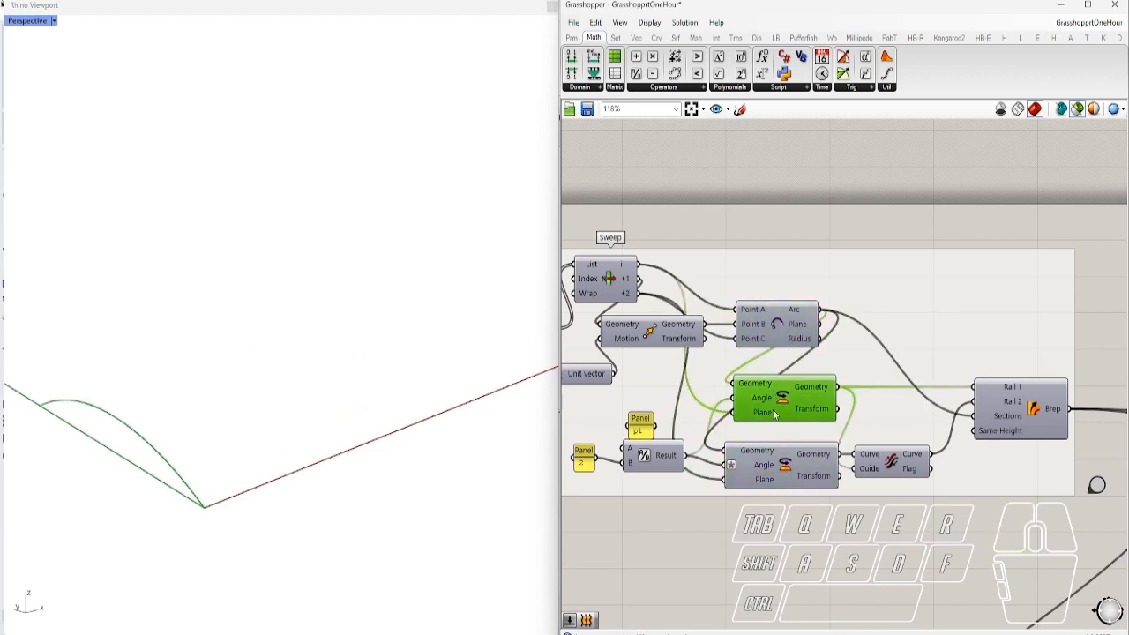
left_click(778, 463)
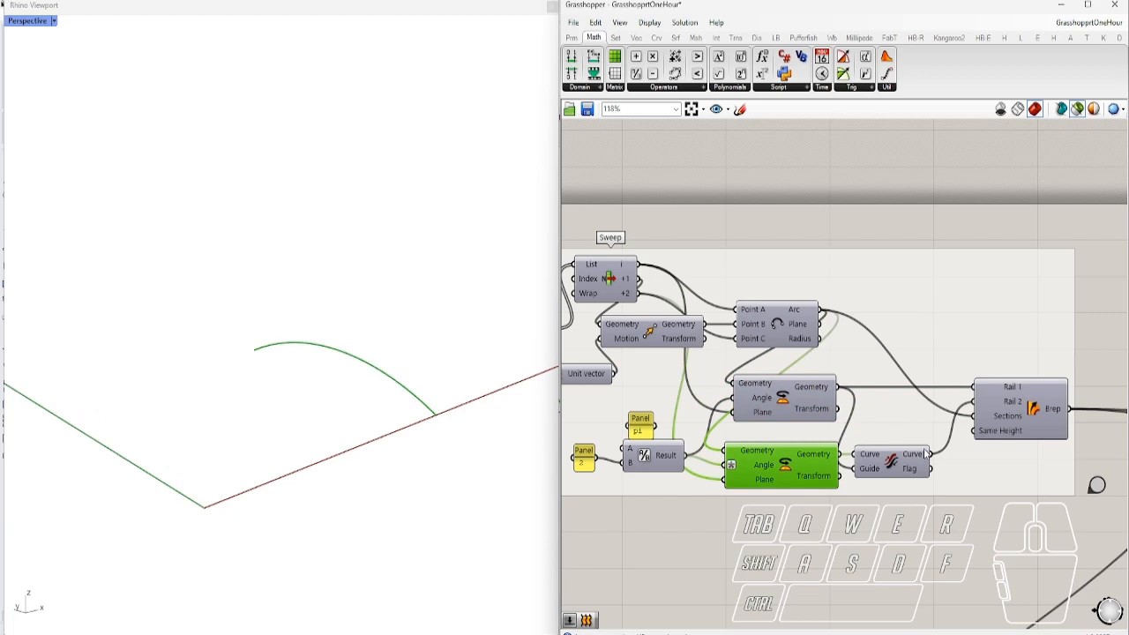
Preview the Sweep2 surface and wire the lower rotated arc into its inputs
left_click(1011, 421)
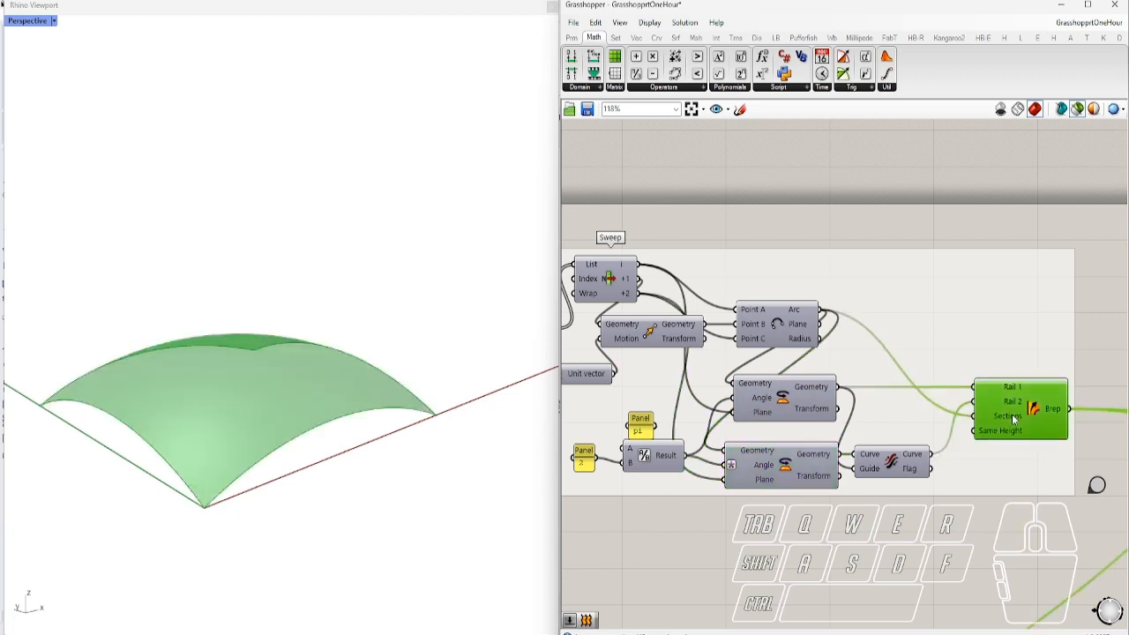
left_click(907, 470)
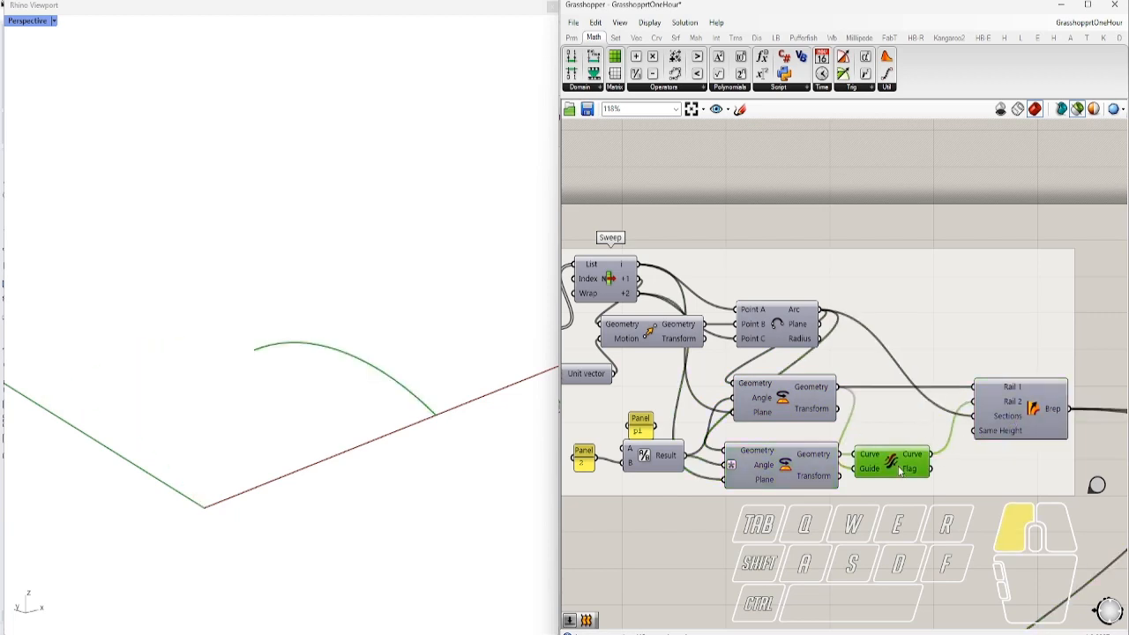
left_click(997, 416)
left_click_drag(839, 455, 970, 407)
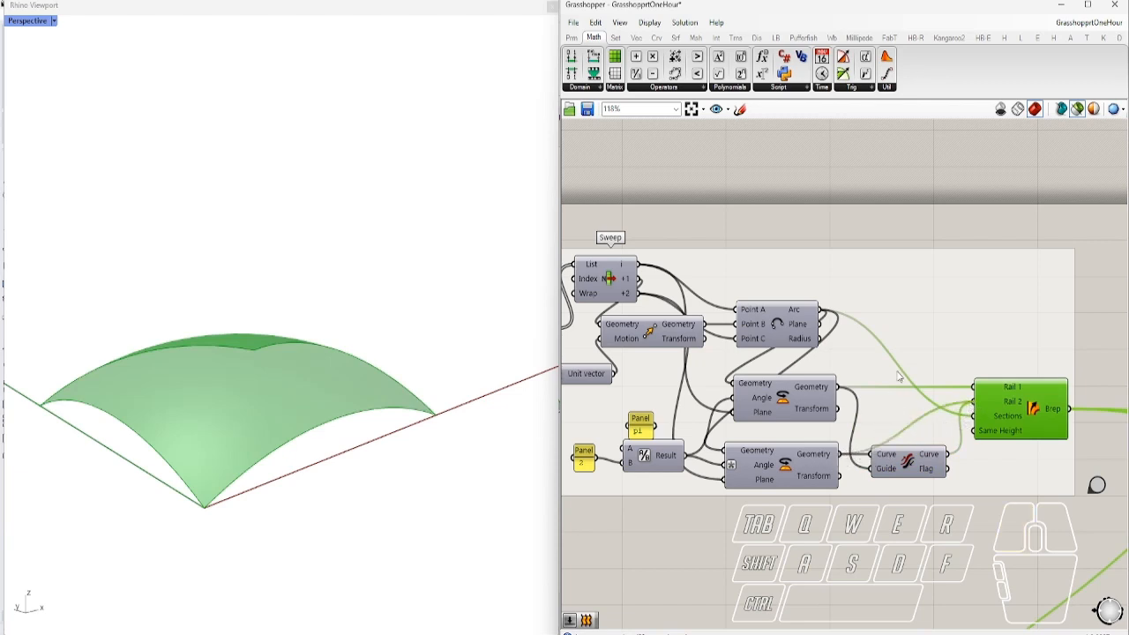
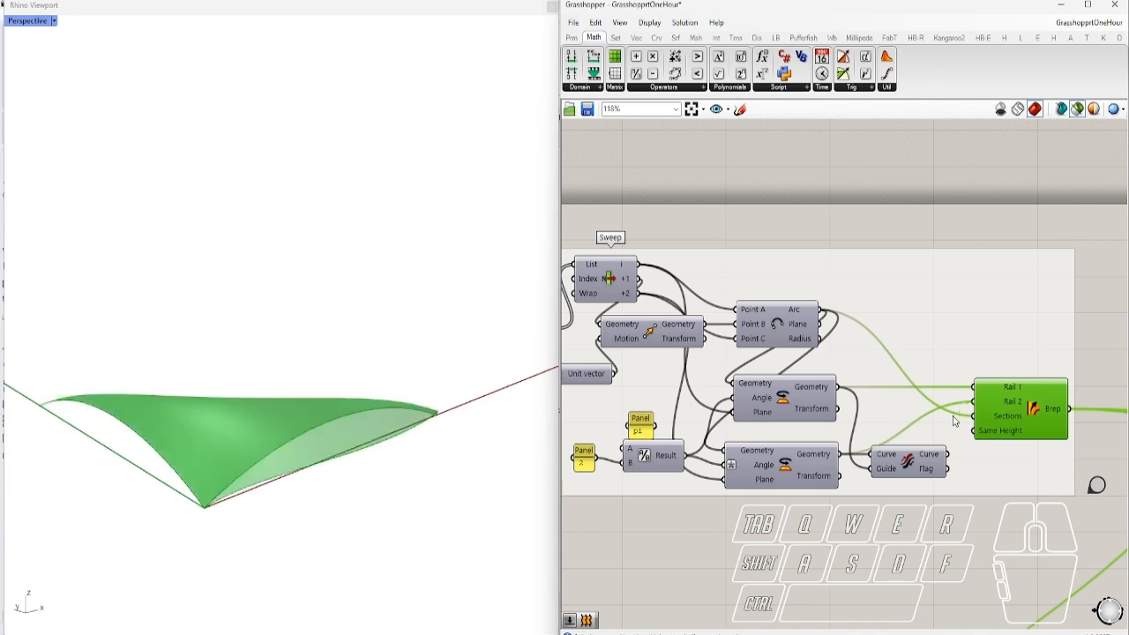
Wire the Flip curve output into Sweep2's Rail 2, then orbit to inspect the vault
right_click_drag(432, 347, 429, 376)
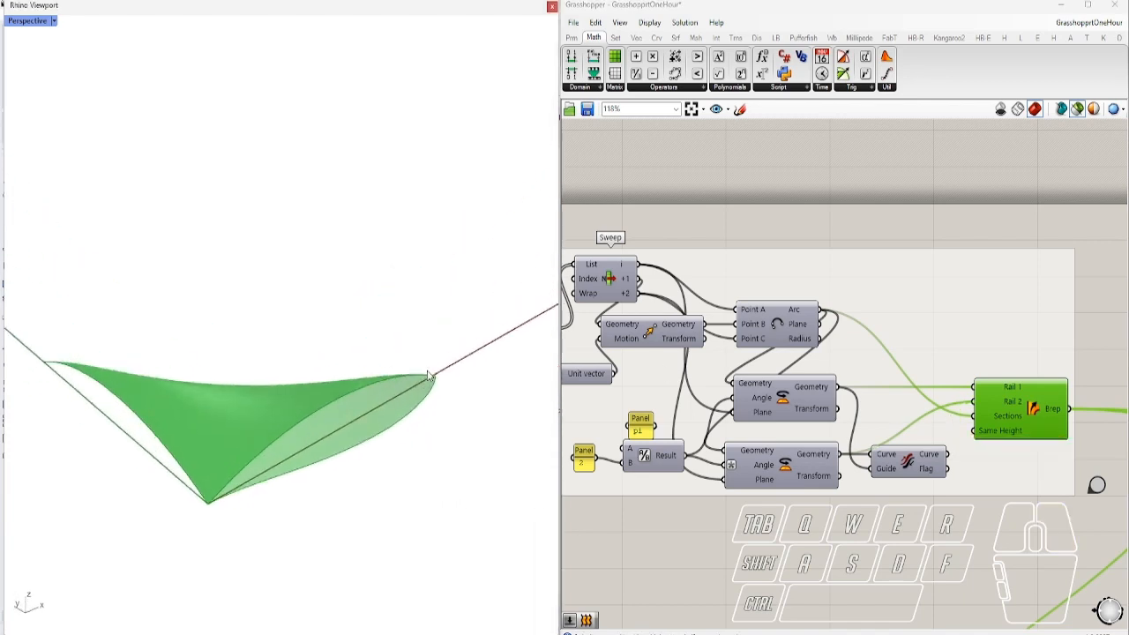
left_click(955, 461)
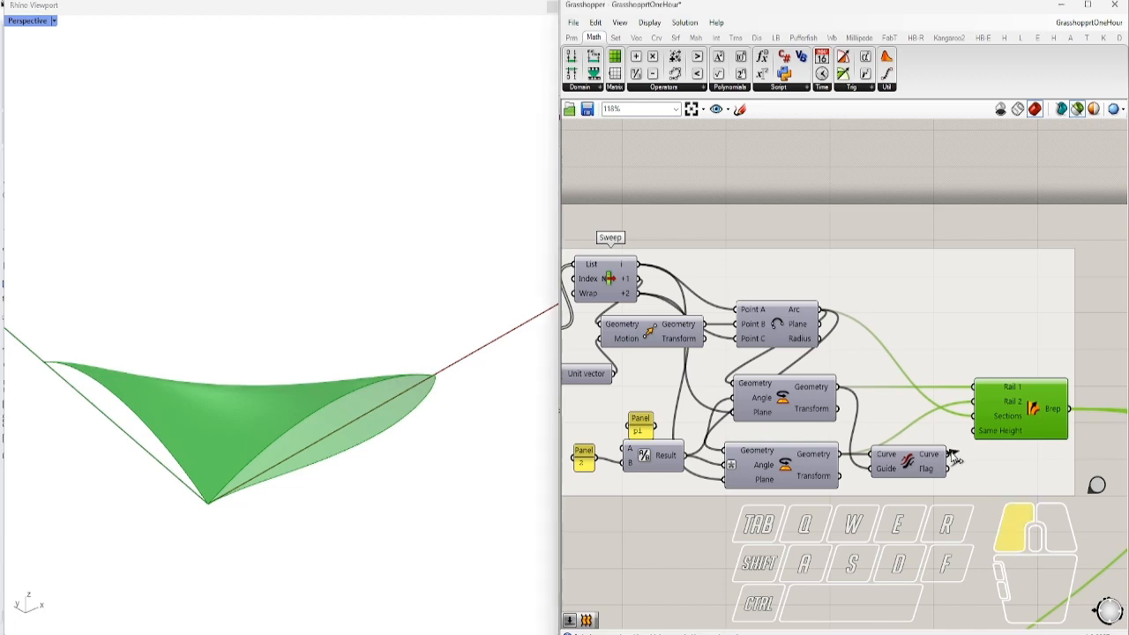
left_click_drag(970, 404, 972, 402)
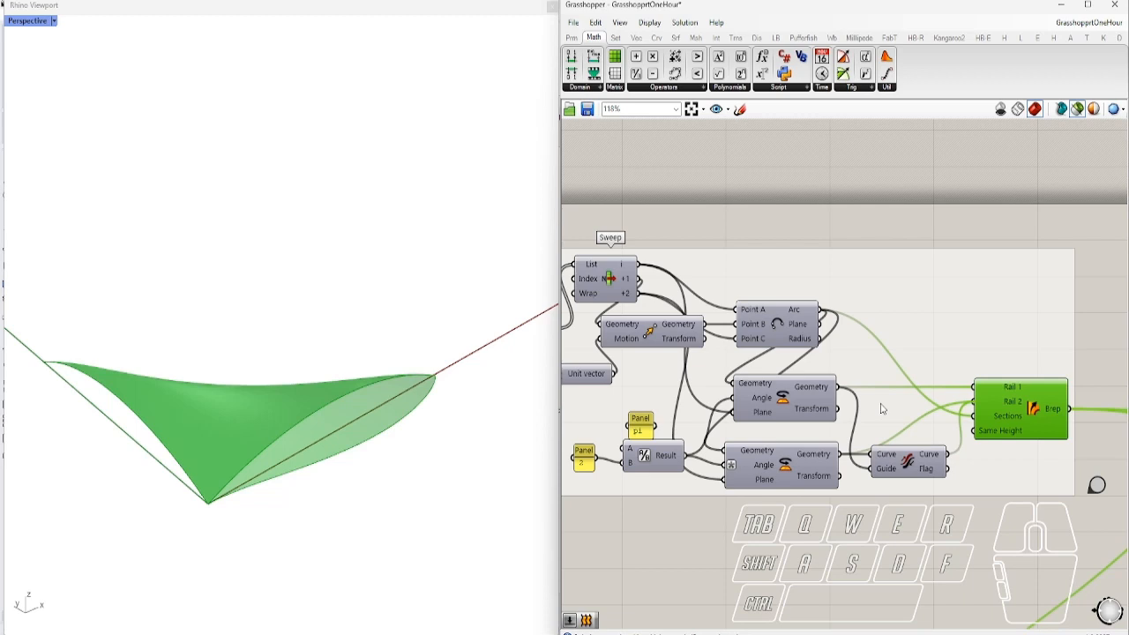
scroll(881, 408, "down", 2)
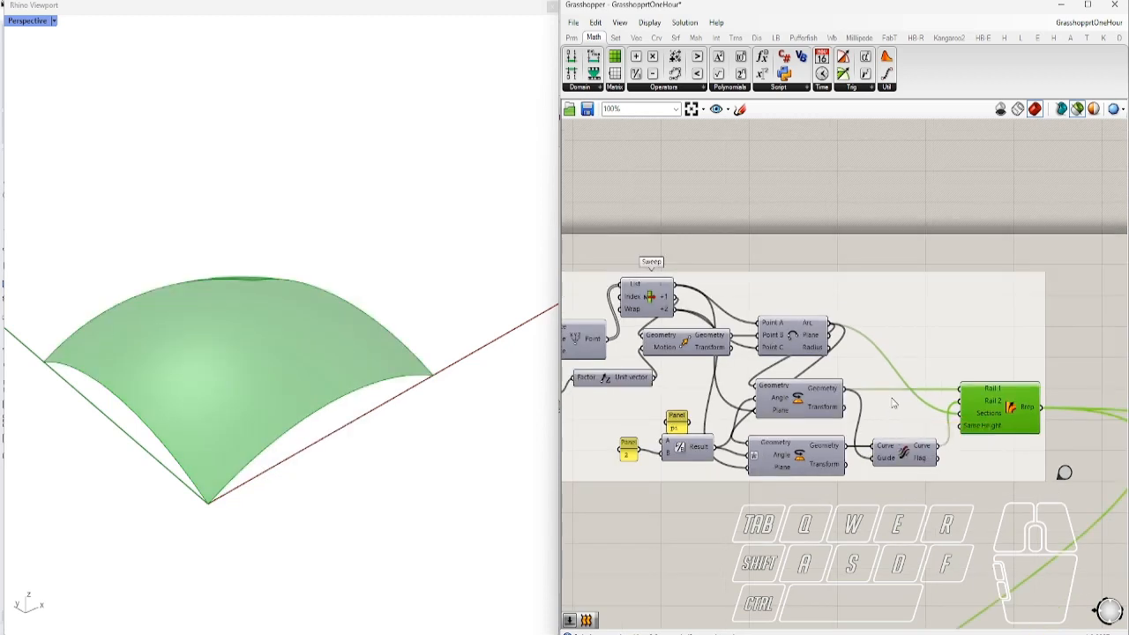
mouse_move(361, 300)
right_mouse_down()
mouse_move(312, 431)
mouse_move(262, 327)
mouse_move(269, 285)
mouse_move(393, 281)
mouse_move(380, 297)
right_mouse_up()
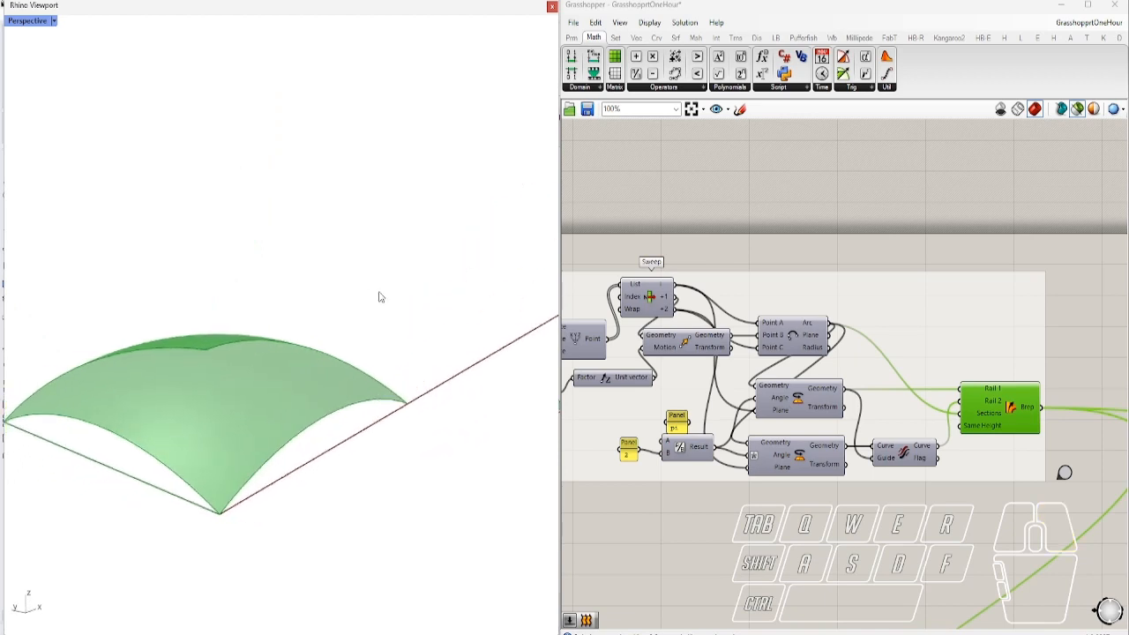
Show the ribbon locations of the Move, Arc, both Rotate, Flip and Sweep2 components
left_click(1012, 211)
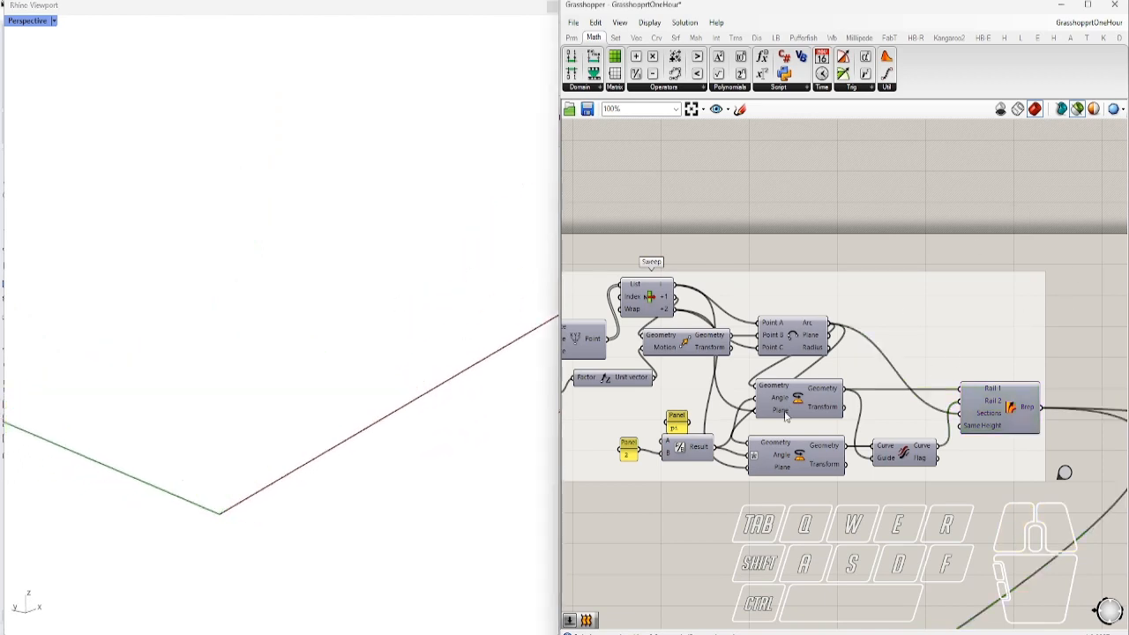
left_click(685, 344, "ctrl+alt")
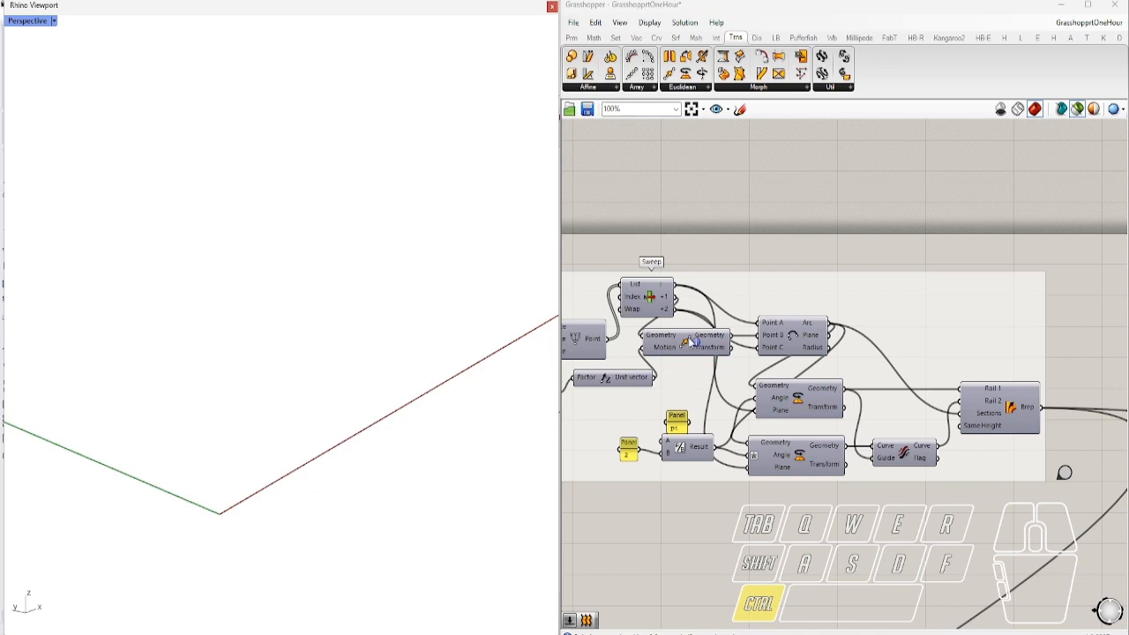
left_click(691, 350, "ctrl+alt")
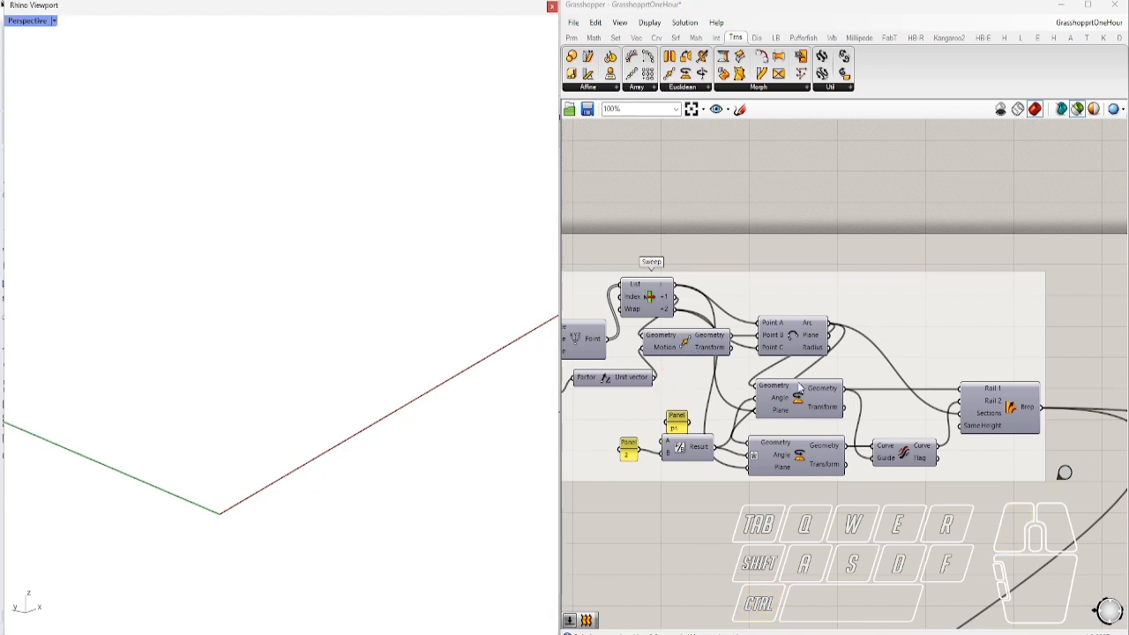
left_click(793, 337, "ctrl+alt")
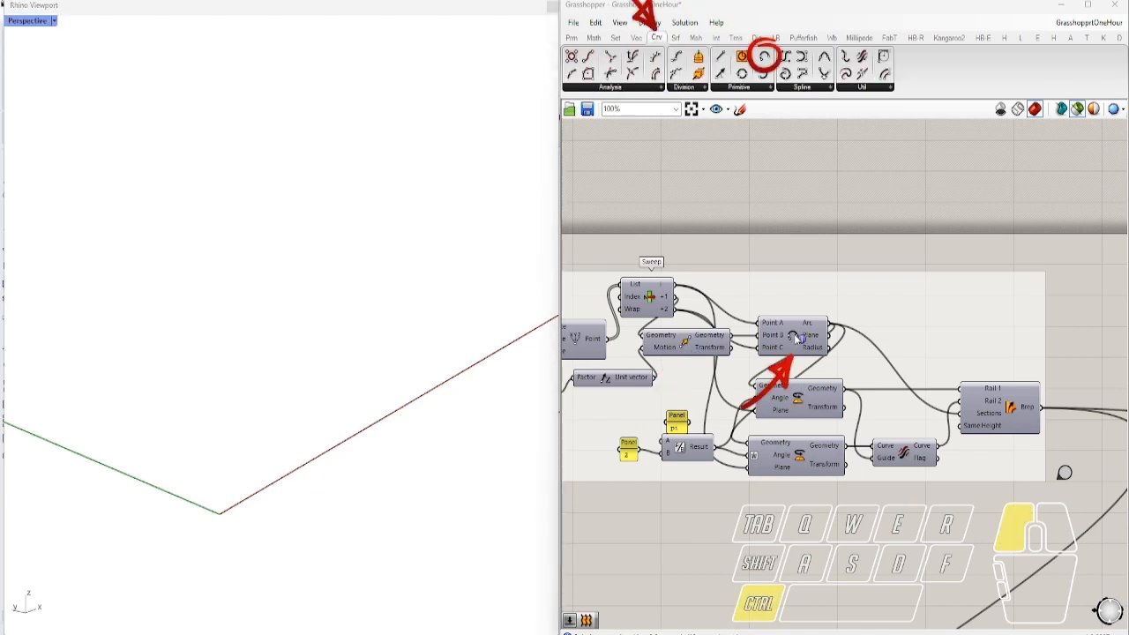
left_click(799, 399, "ctrl+alt")
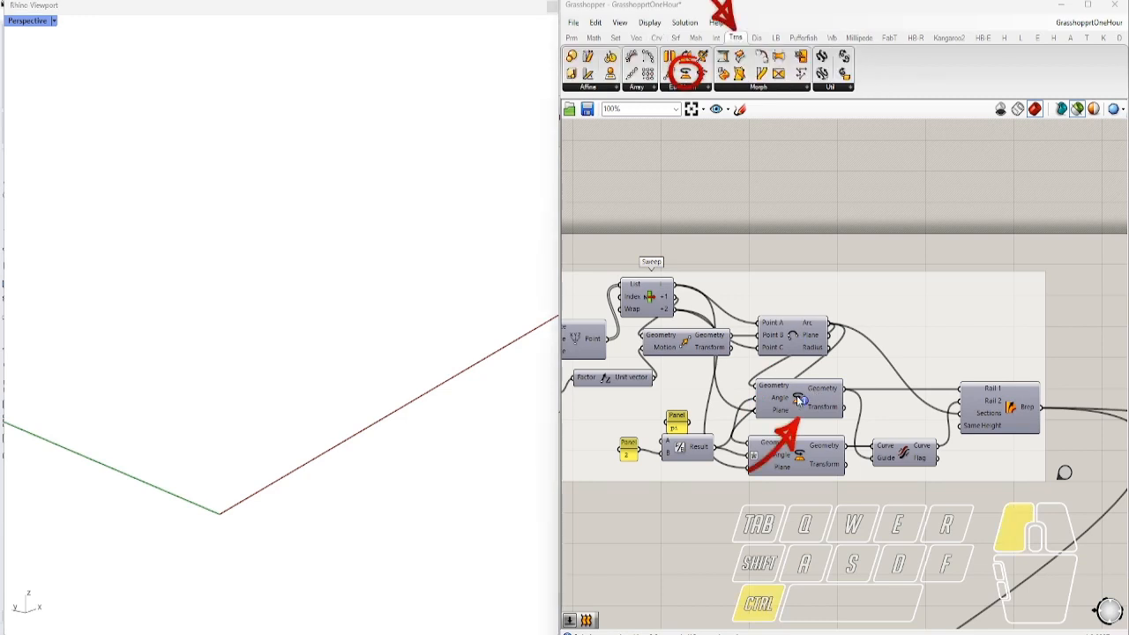
left_click(799, 456, "ctrl+alt")
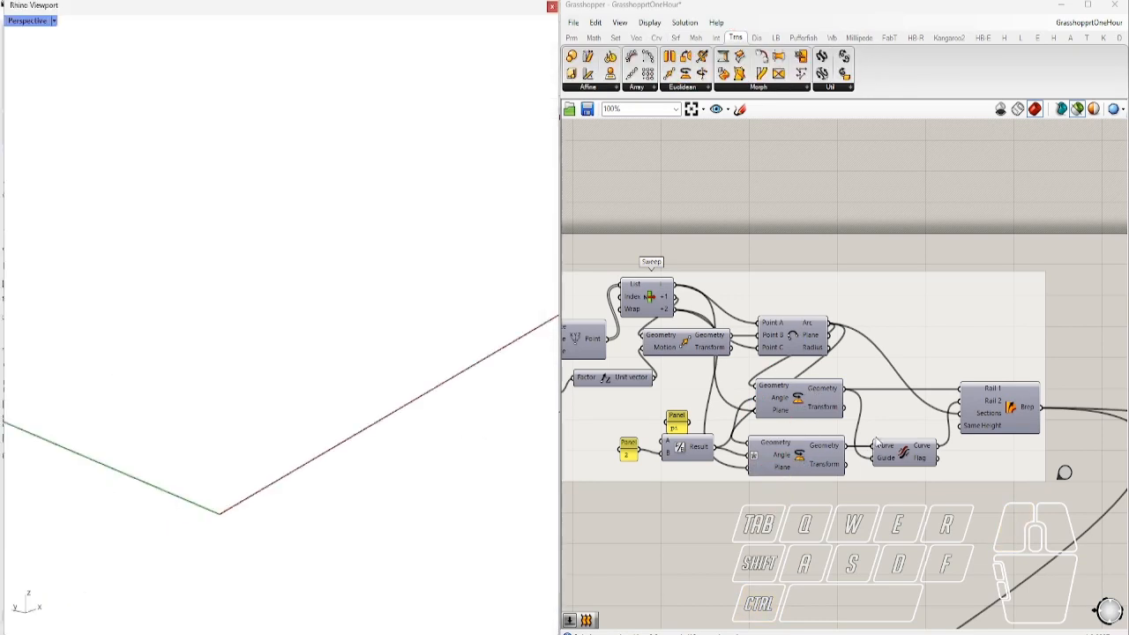
left_click(909, 454, "ctrl+alt")
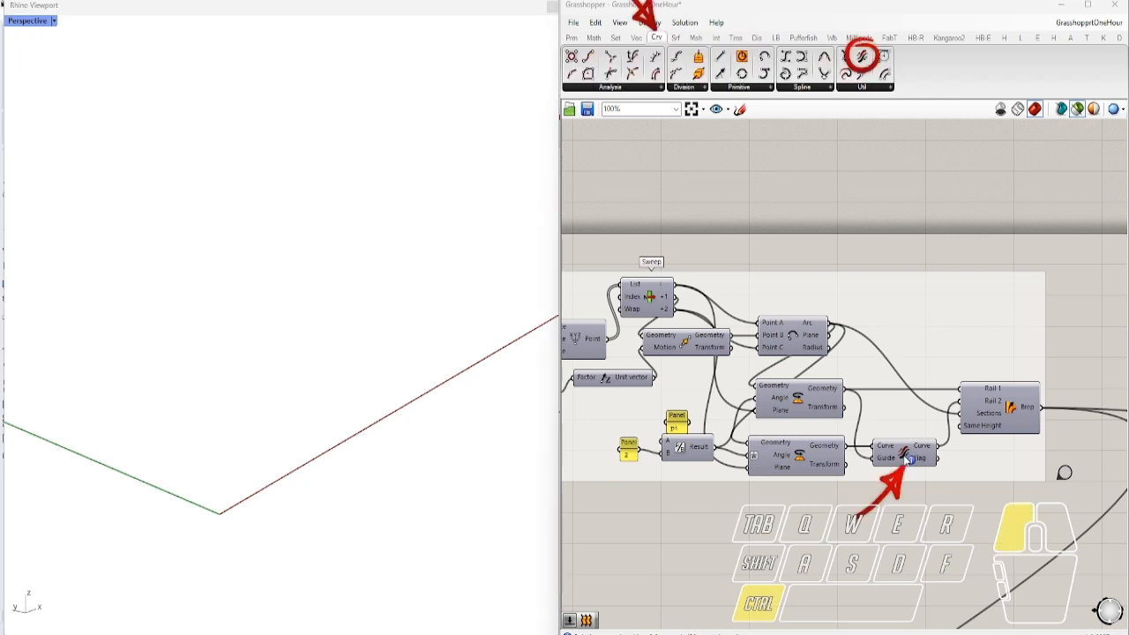
left_click(1013, 408, "ctrl+alt")
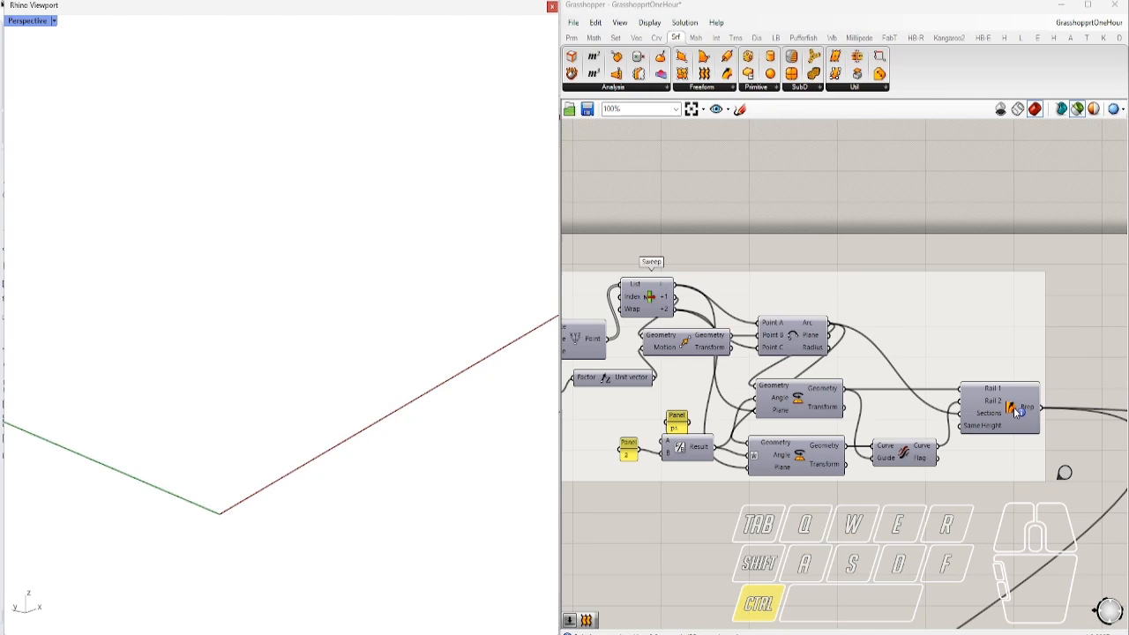
left_click(1012, 409, "ctrl+alt")
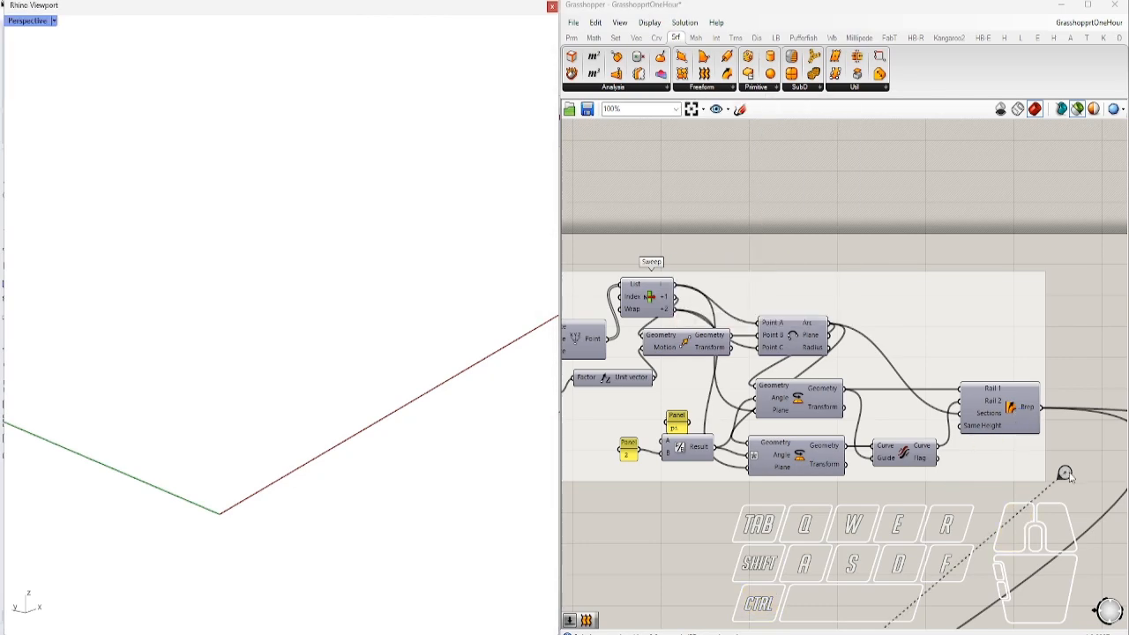
double_click(1068, 474)
right_click_drag(1017, 475, 704, 417)
right_click_drag(936, 479, 782, 471)
left_click(736, 393)
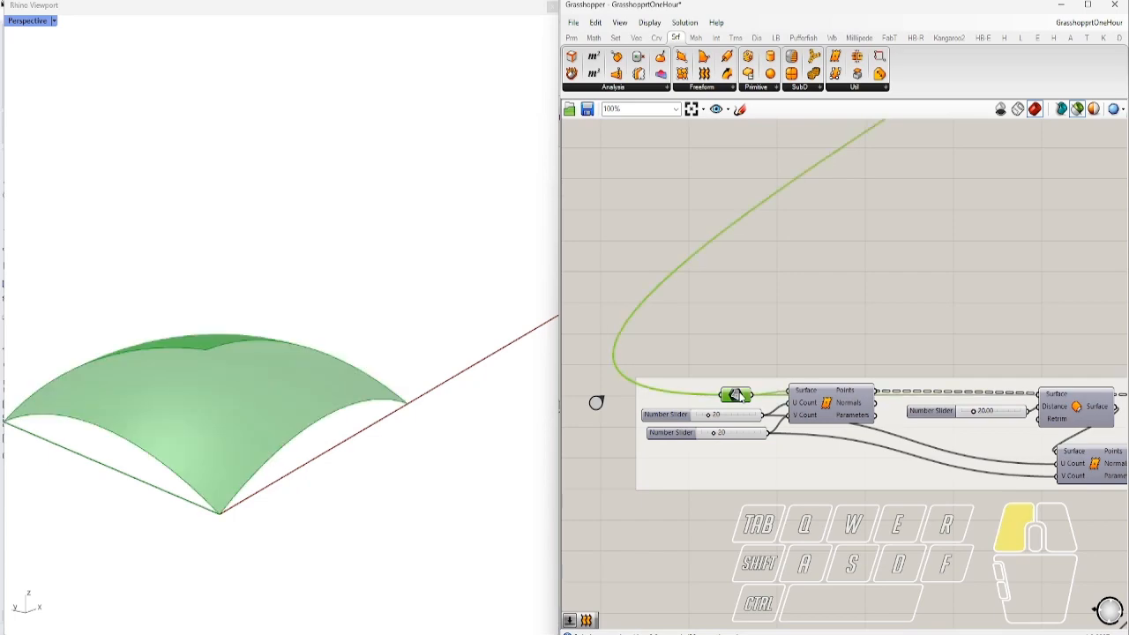
left_click(824, 421, "shift")
mouse_move(287, 376)
right_mouse_down()
mouse_move(275, 476)
mouse_move(380, 451)
mouse_move(379, 474)
mouse_move(291, 357)
right_mouse_up()
scroll(379, 451, "down", 3)
right_click_drag(378, 358, 159, 433)
scroll(239, 438, "up", 2)
right_click_drag(239, 438, 464, 398)
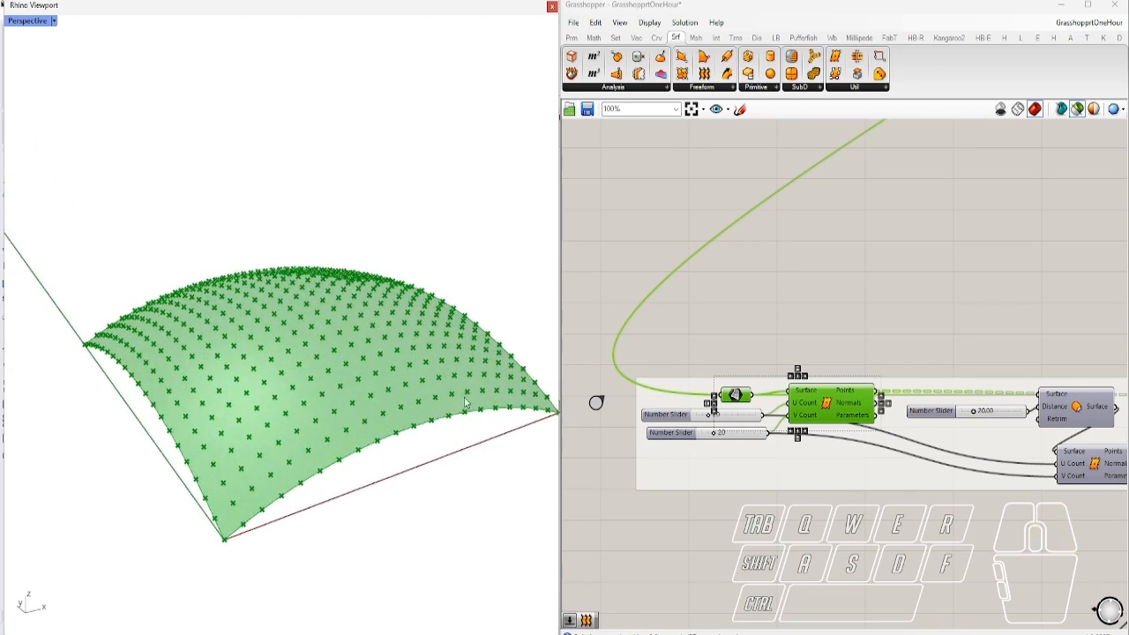
left_click(756, 345)
left_click(838, 419, "ctrl")
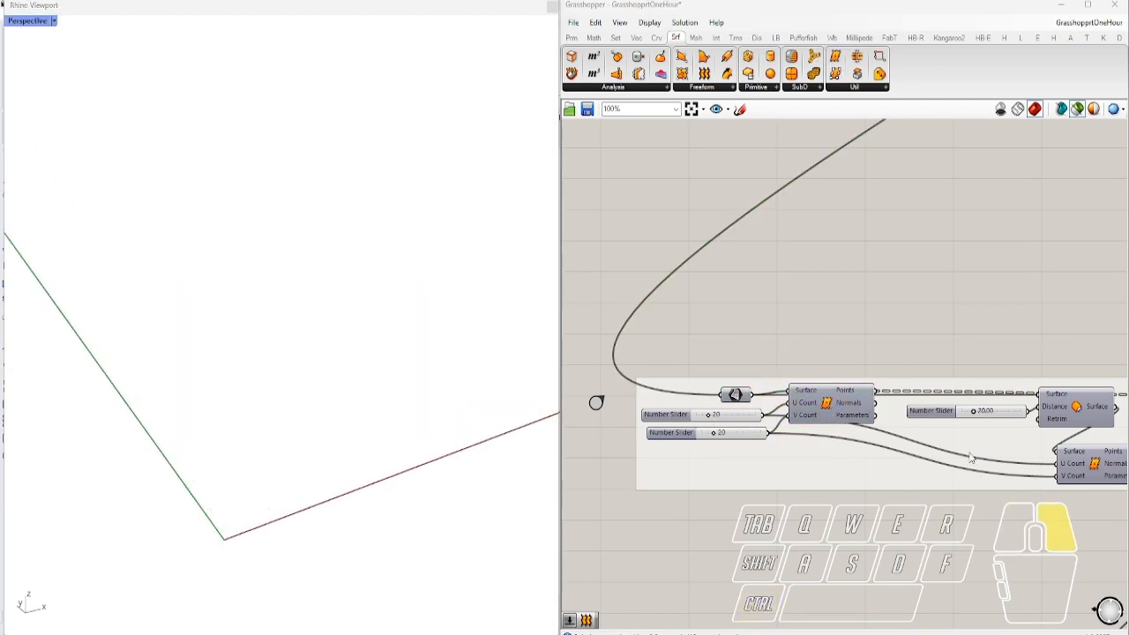
right_click_drag(1106, 415, 903, 406)
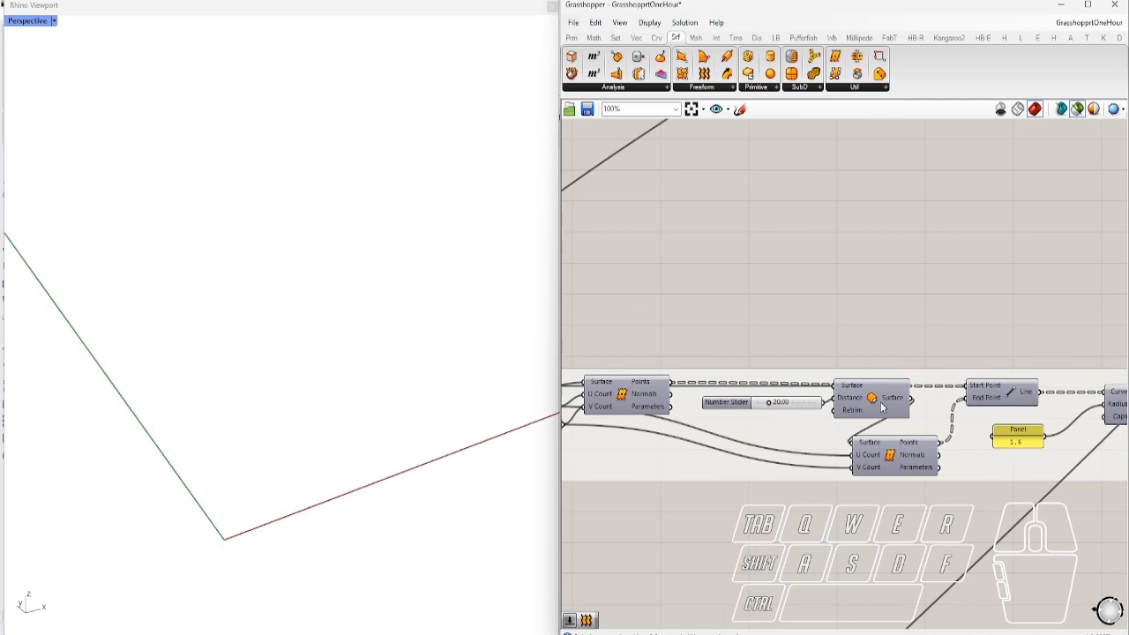
left_click(633, 400)
left_click(891, 394)
right_click_drag(748, 395, 892, 408)
left_click(677, 398, "shift")
right_click_drag(459, 396, 414, 404)
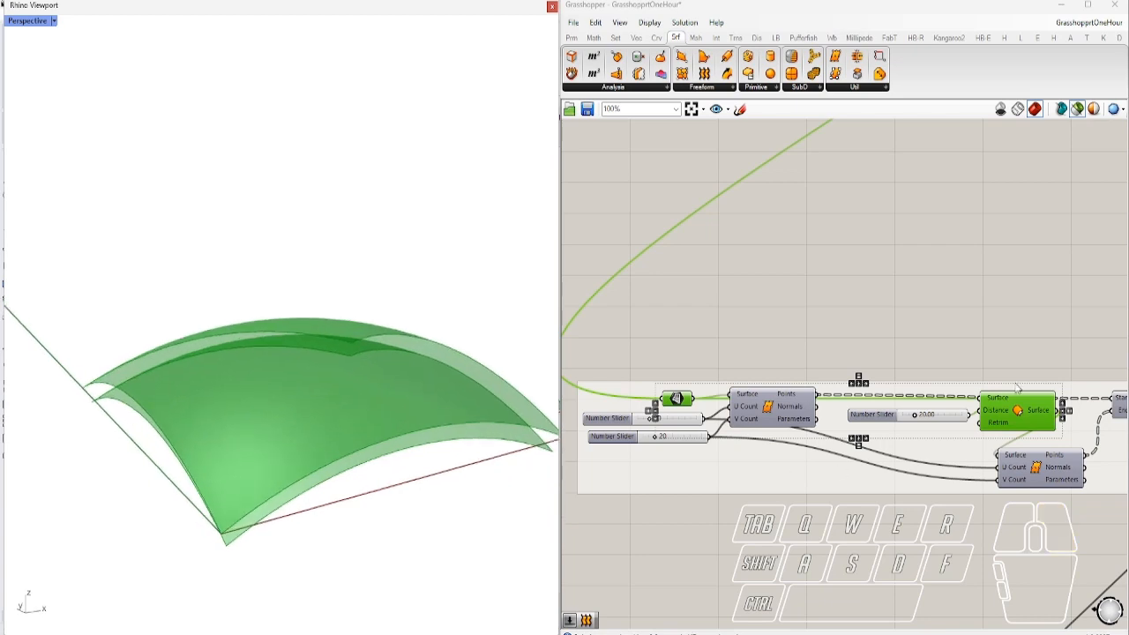
left_click(1047, 332)
left_click(1022, 417, "ctrl+alt")
right_click_drag(1021, 420, 829, 404)
left_click(845, 452)
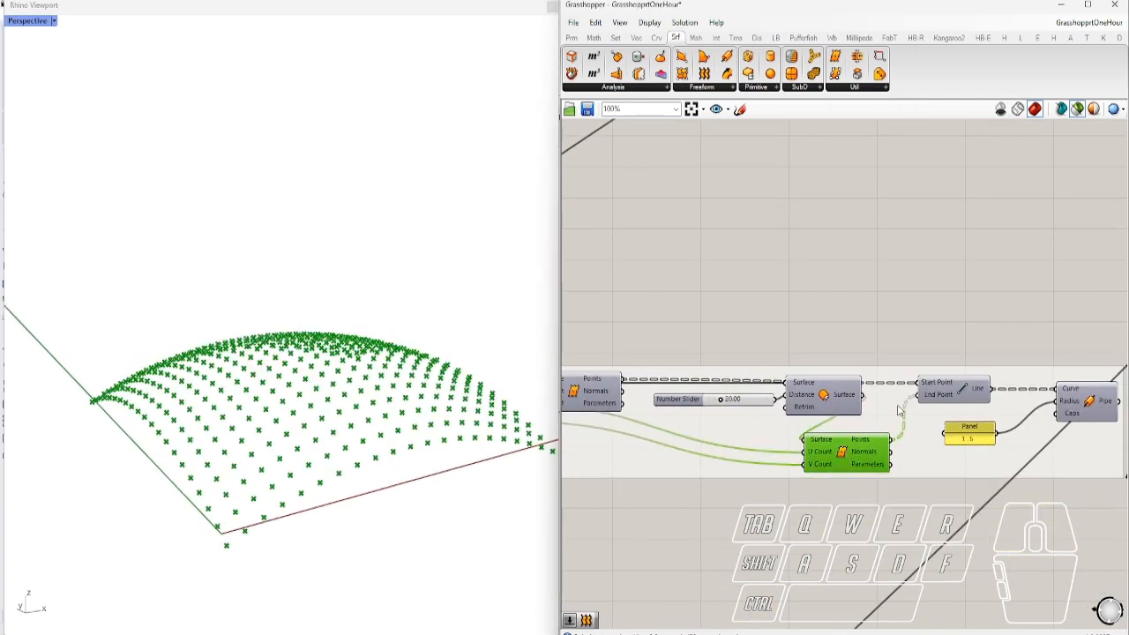
left_click(962, 389)
right_click_drag(247, 419, 331, 375)
right_click_drag(1064, 454, 873, 413)
left_click(897, 372)
right_click_drag(620, 361, 845, 369)
left_click(845, 368)
right_click_drag(291, 379, 355, 444)
right_click_drag(732, 444, 937, 475)
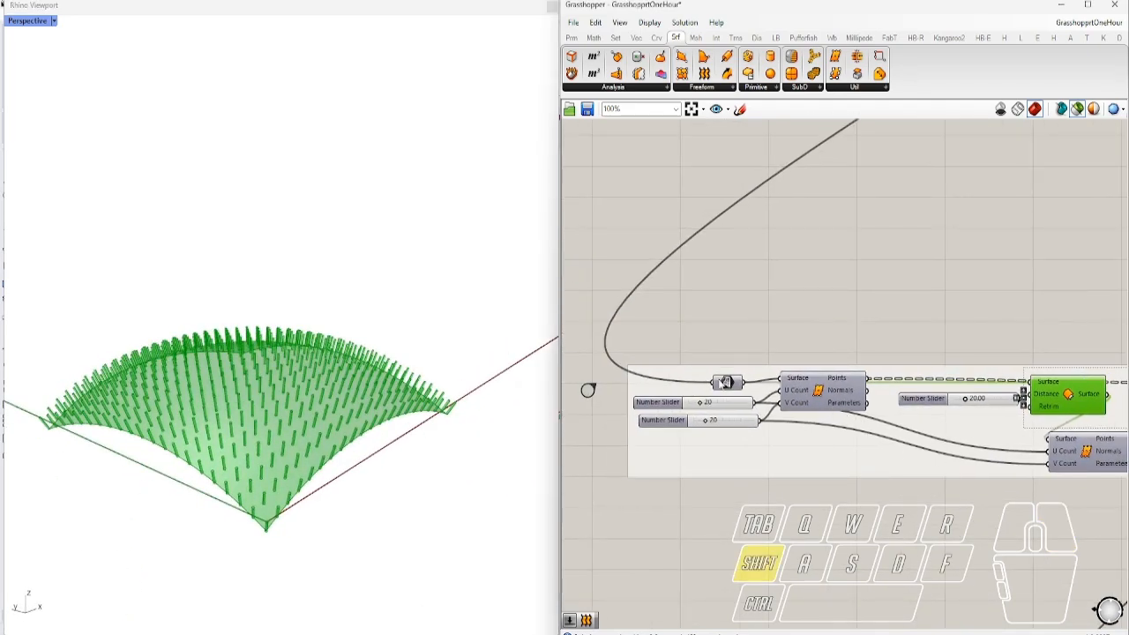
left_click(723, 382, "shift")
right_click_drag(318, 415, 349, 470)
right_click_drag(822, 534, 782, 450)
scroll(782, 446, "down", 4)
scroll(1070, 463, "up", 3)
left_click(1070, 462)
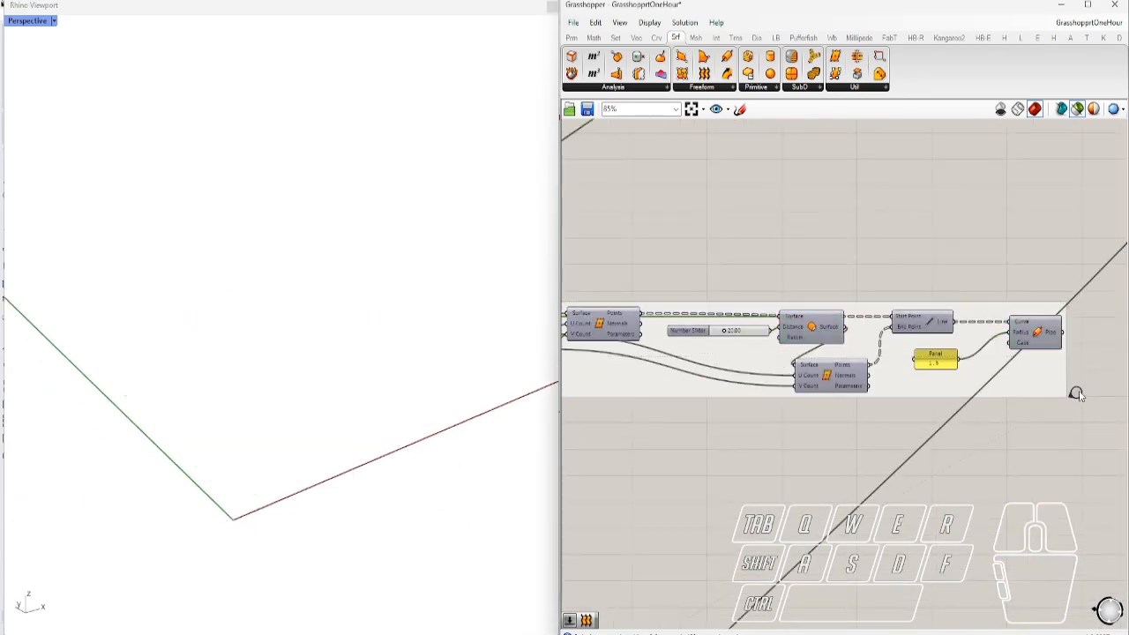
right_click_drag(1078, 391, 592, 367)
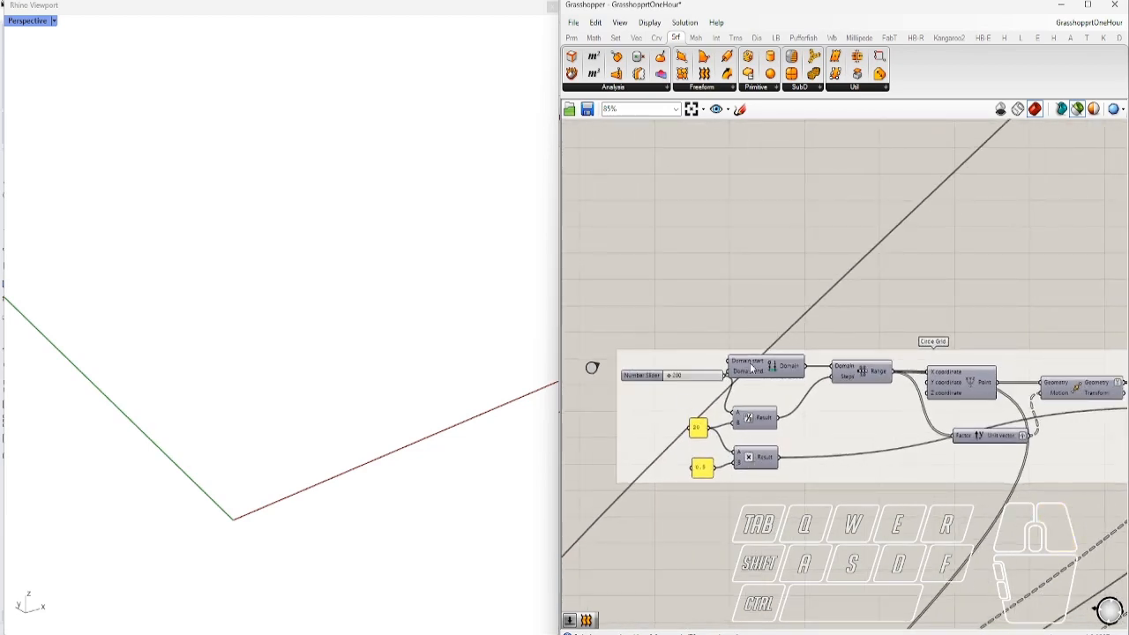
Preview the flat row of grid points, then the full moved point grid
scroll(810, 378, "up", 2)
right_click_drag(949, 469, 780, 450)
left_click(861, 375)
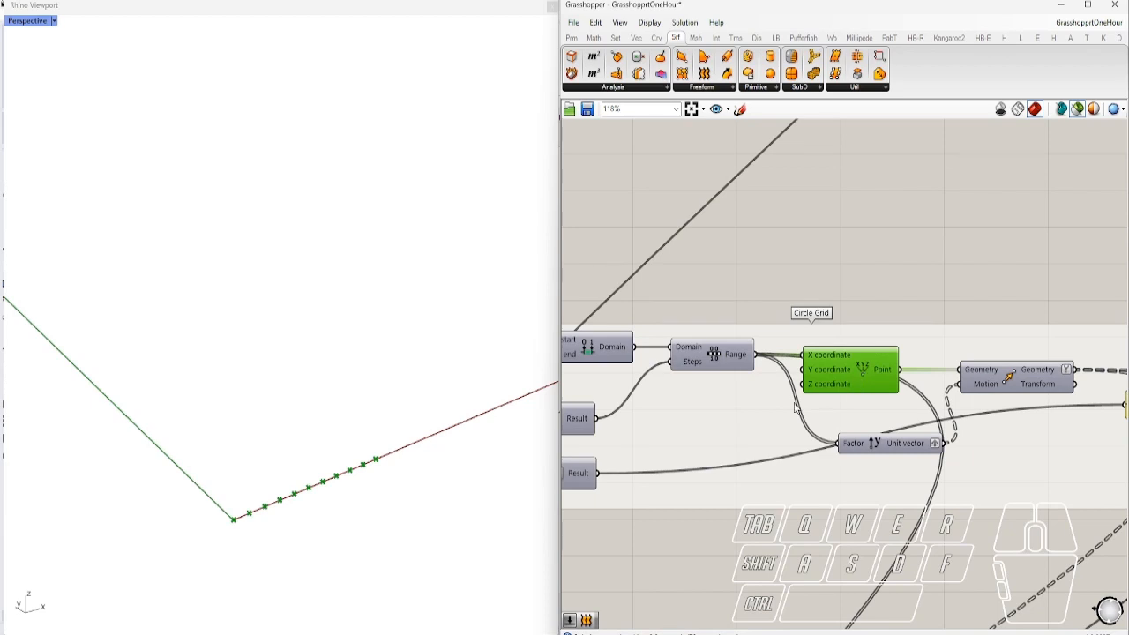
right_click_drag(408, 494, 435, 500)
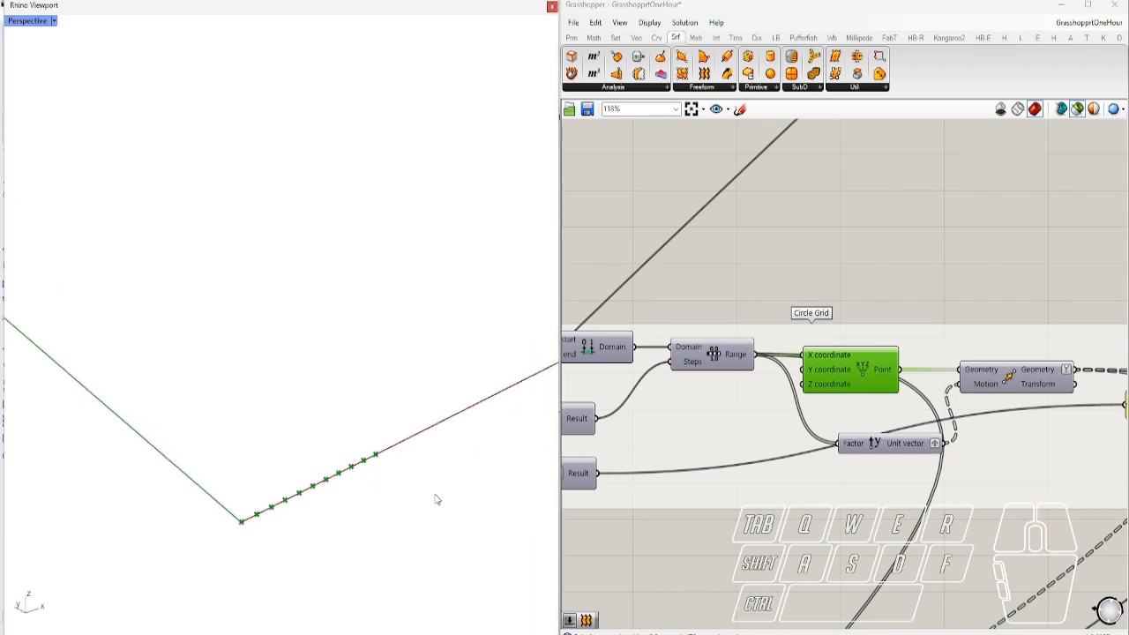
left_click(1020, 378)
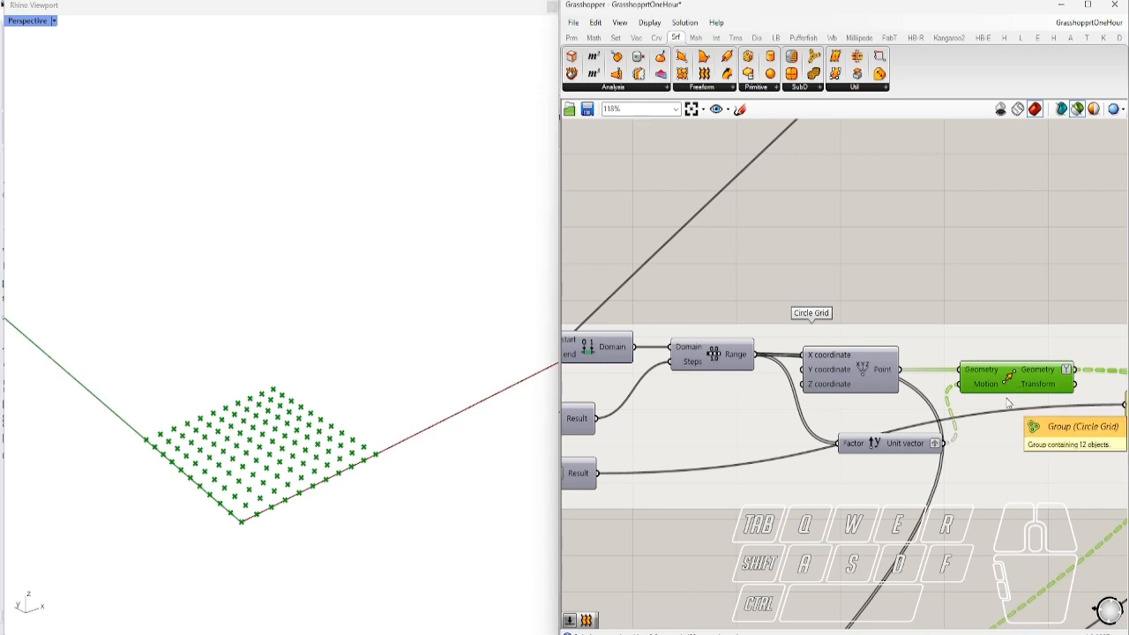
right_click_drag(1023, 426, 774, 403)
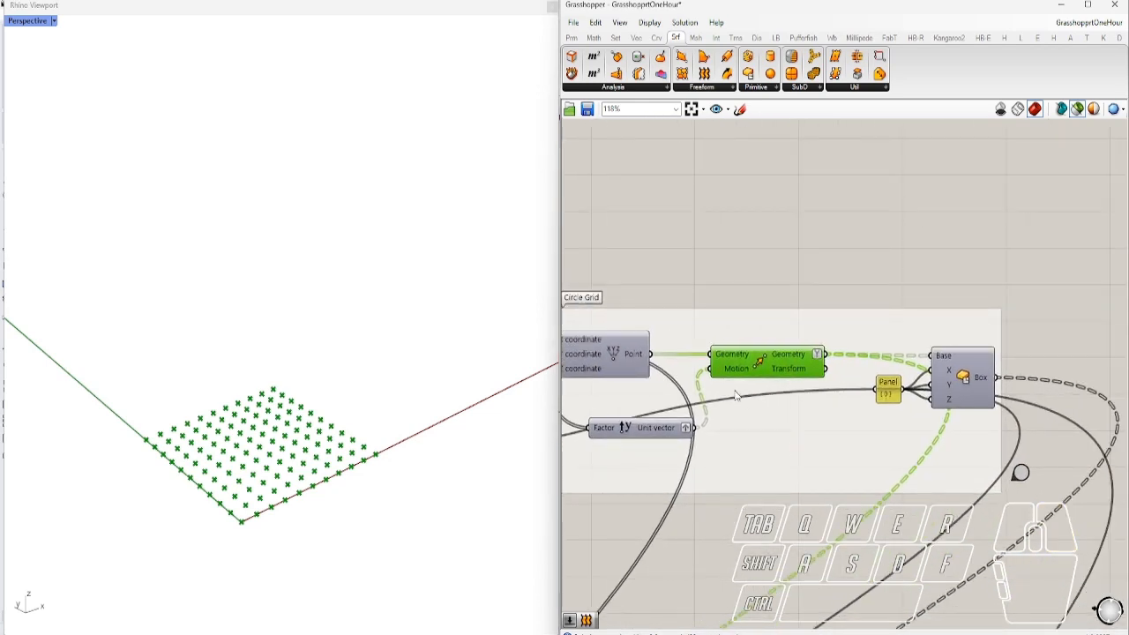
Rename the Circle Grid group to 'Box Grid'
right_click(675, 332)
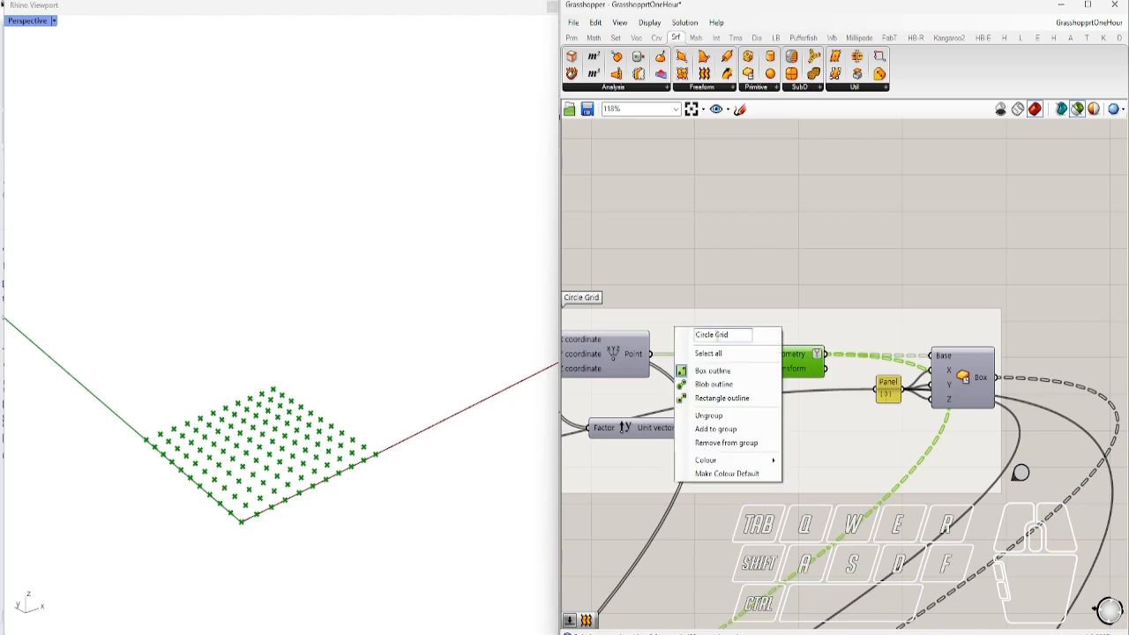
double_click(711, 334)
type("Bo")
left_click(731, 266)
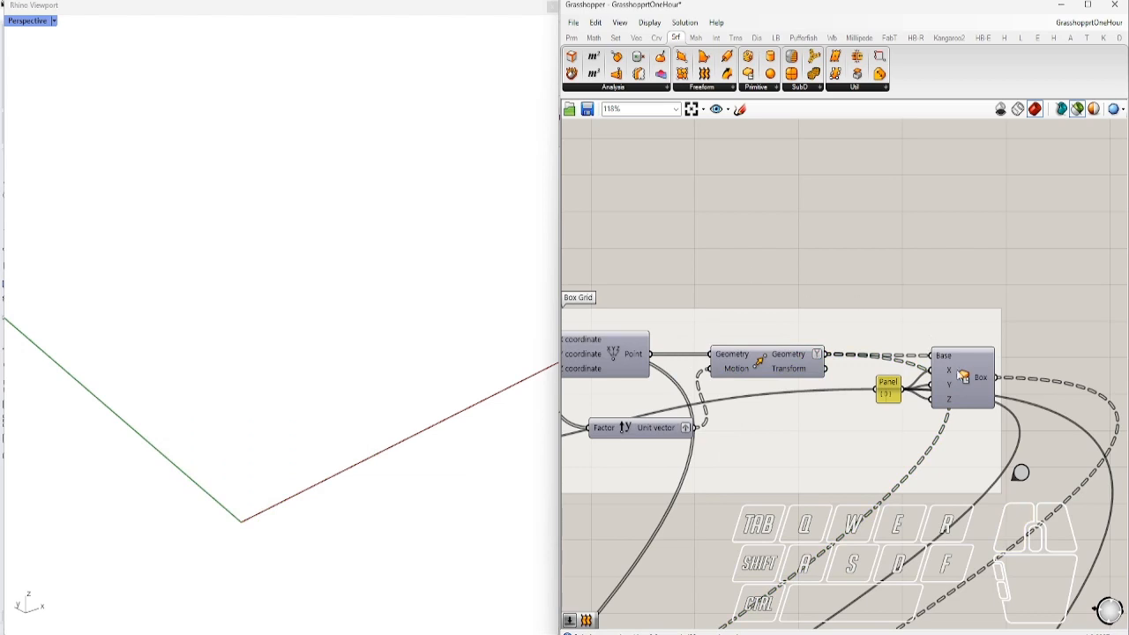
Preview the moved point grid, locate the Box component, and show the grid of boxes
left_click(754, 358)
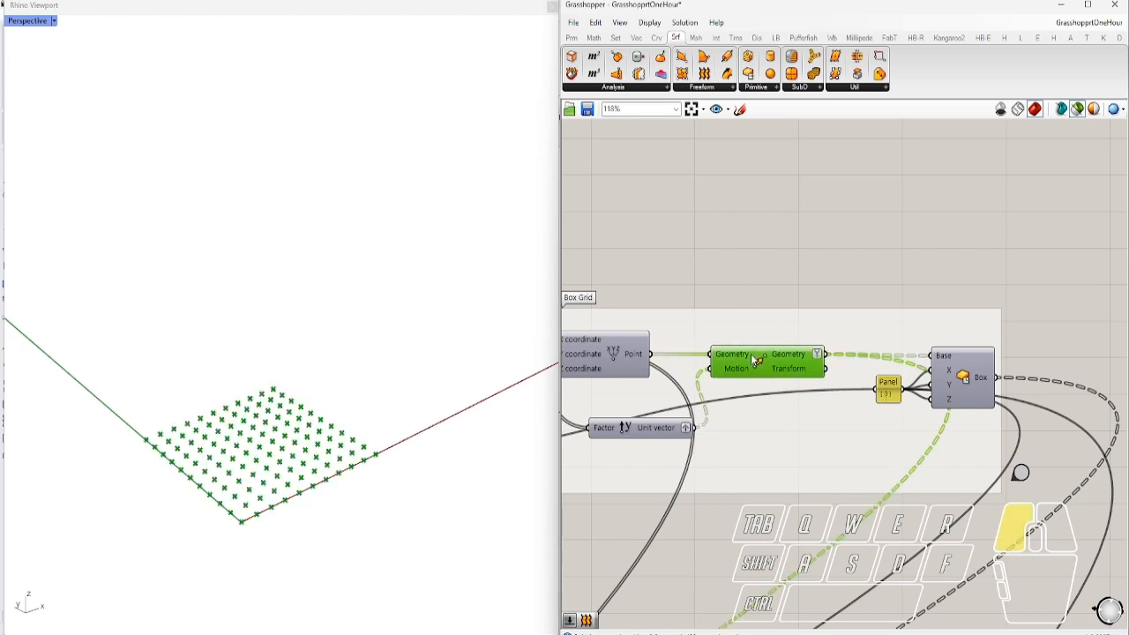
left_click(967, 382, "ctrl")
left_click(967, 383)
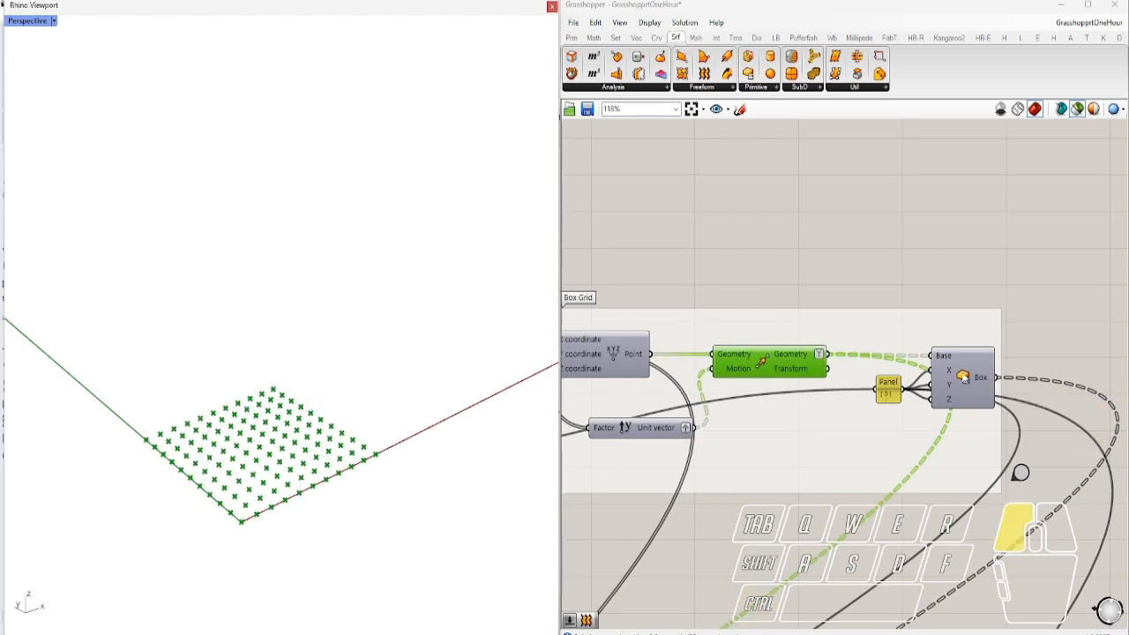
right_click_drag(351, 432, 407, 481)
Preview the grid of spheres and orbit to a top-down angle
left_click(1027, 476)
right_click_drag(792, 569, 1085, 335)
right_click_drag(697, 529, 927, 327)
right_click_drag(992, 535, 643, 365)
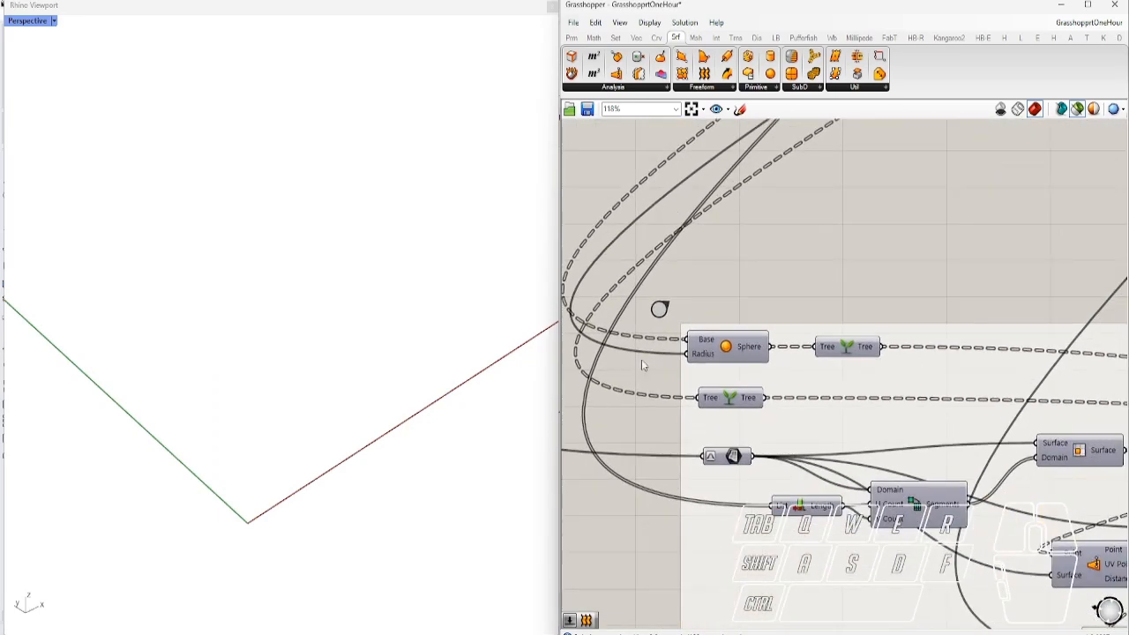
left_click(743, 351)
right_click_drag(335, 494, 333, 420)
scroll(247, 503, "up", 7)
mouse_move(312, 485)
right_mouse_down()
mouse_move(336, 581)
mouse_move(297, 488)
right_mouse_up()
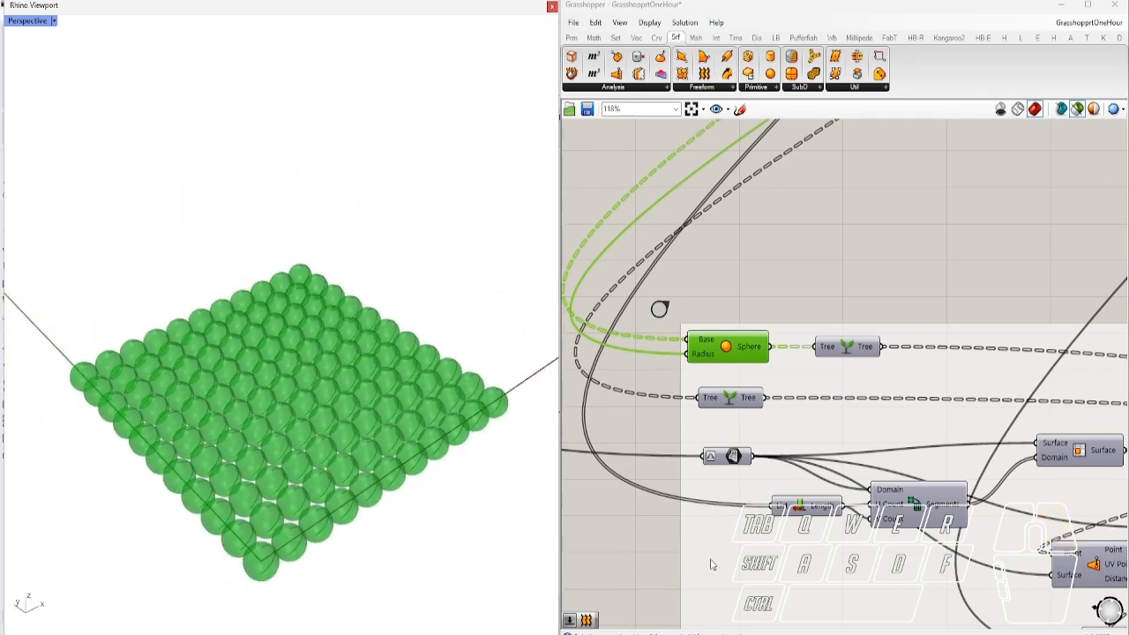
Preview the boxes from the tree branch, then the arched surface alone
left_click(733, 456, "shift")
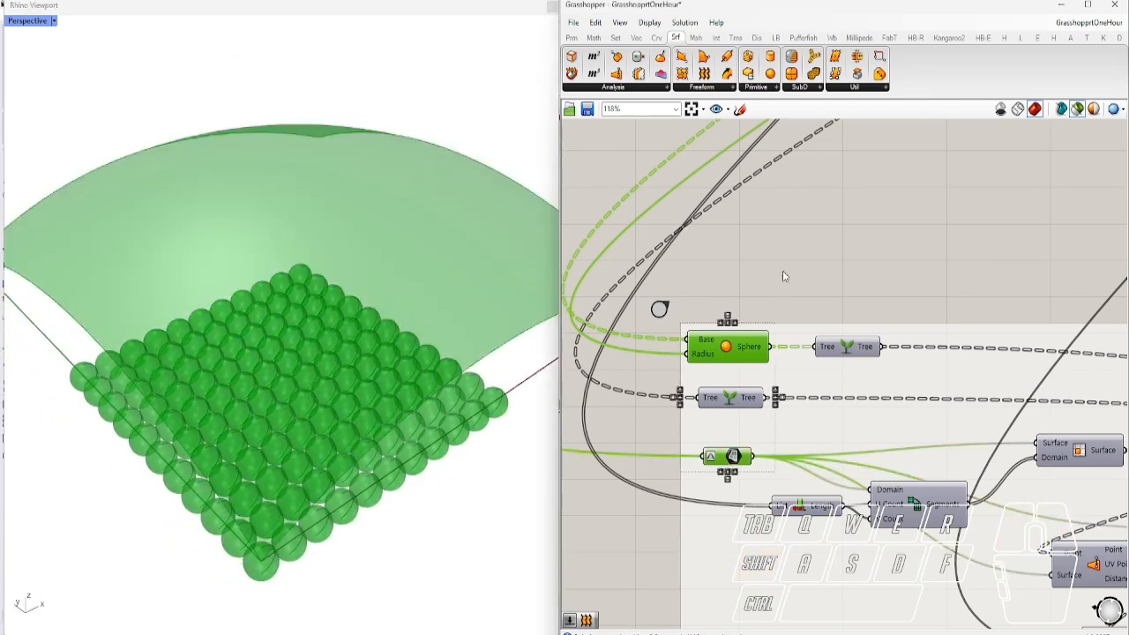
left_click(786, 276)
scroll(725, 353, "down", 4)
left_click(720, 378)
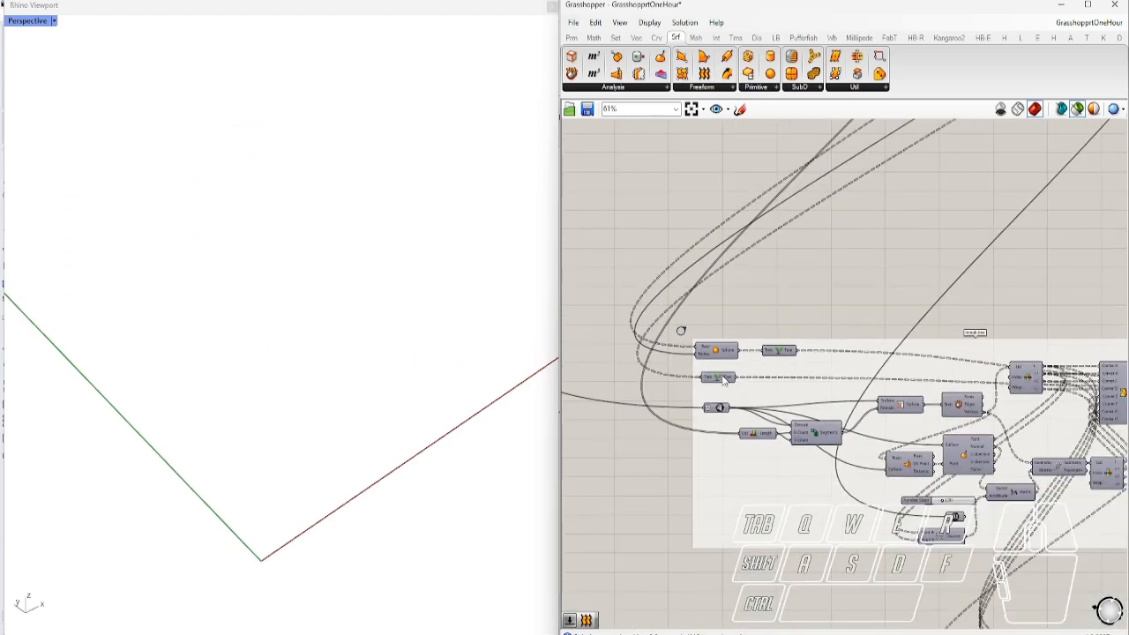
right_click_drag(837, 406, 780, 404)
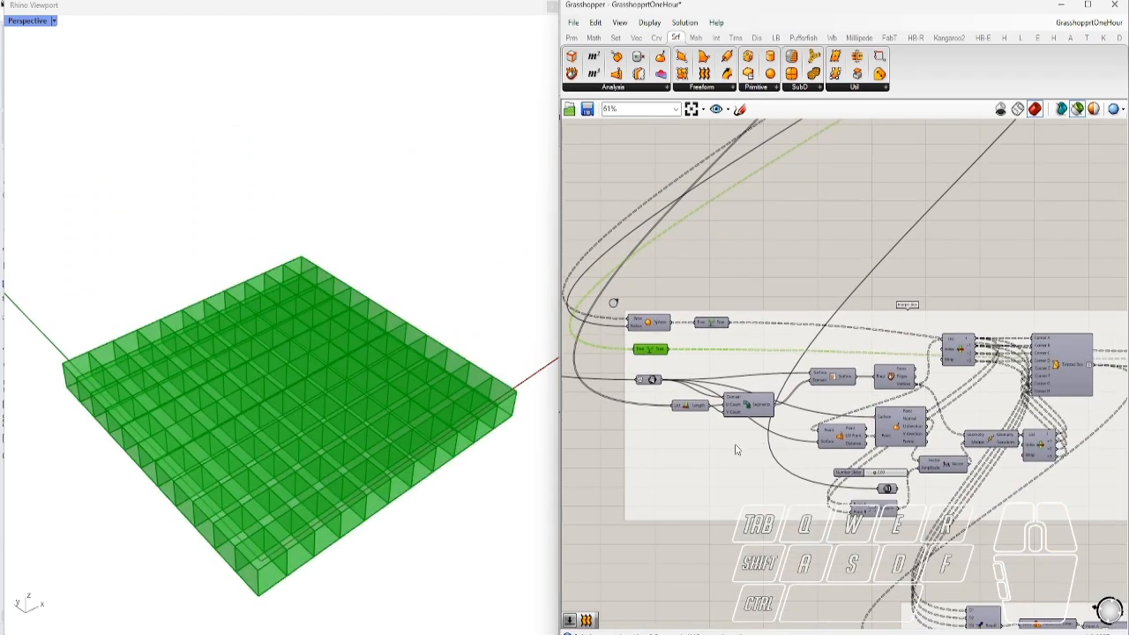
scroll(741, 432, "up", 6)
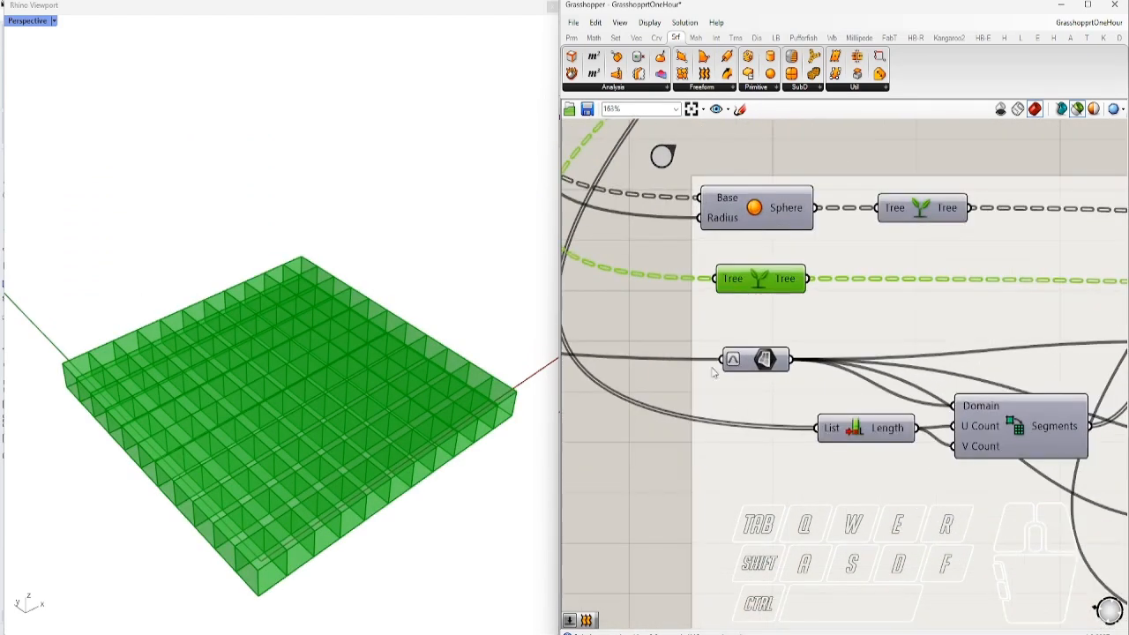
left_click(676, 441)
left_click(765, 359)
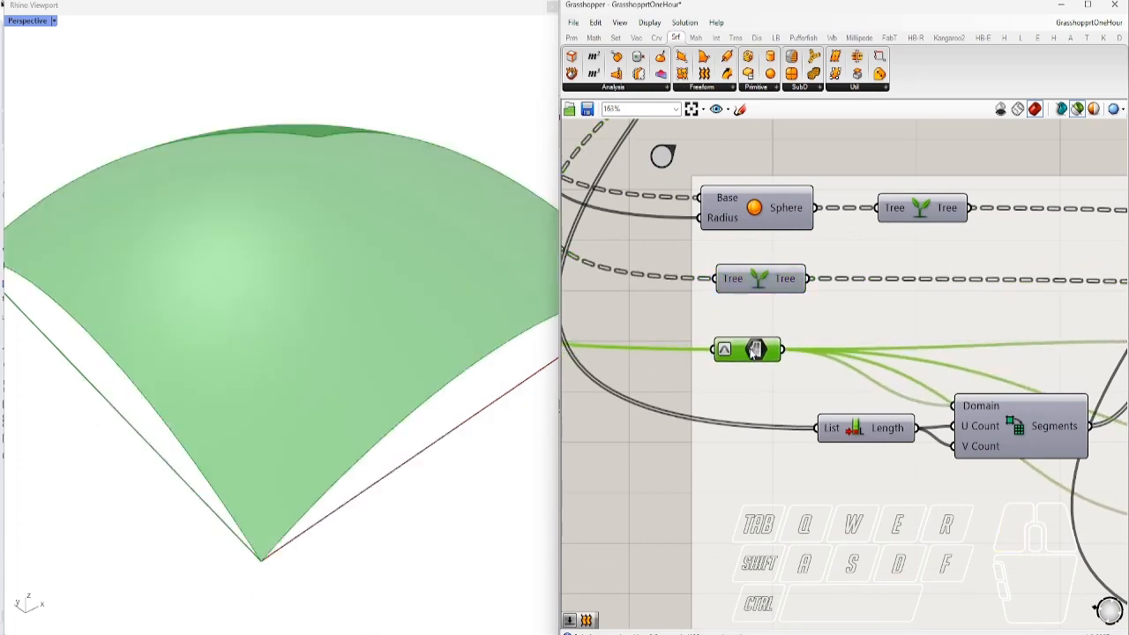
scroll(988, 403, "down", 2)
Locate Divide Domain² and preview the Isotrim panels of the subdivided vault
right_click_drag(965, 424, 912, 418)
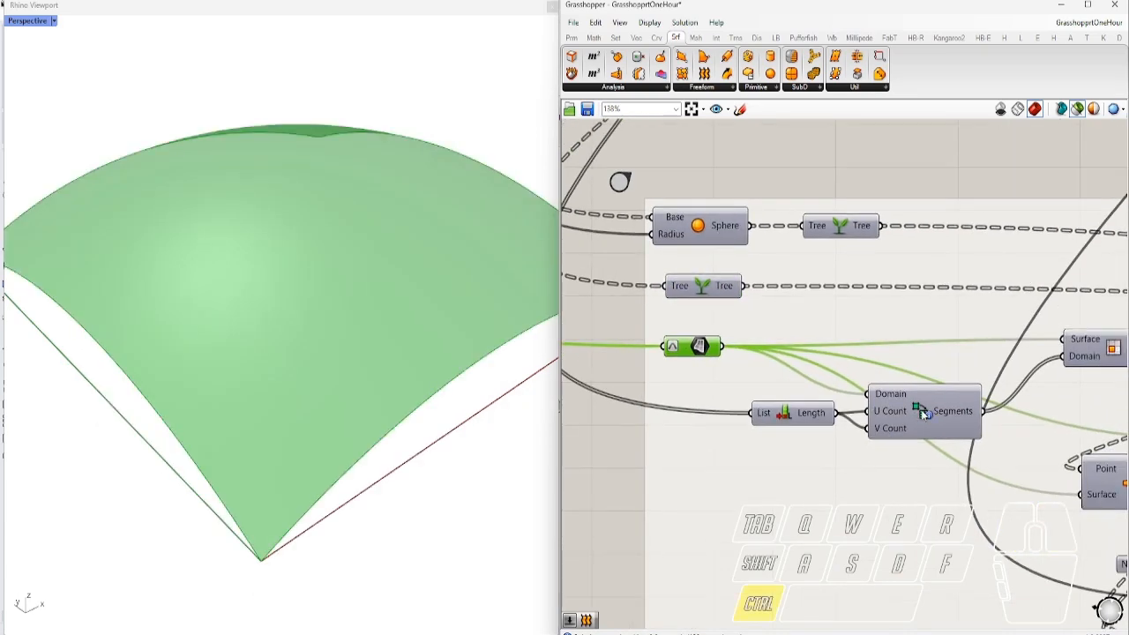
left_click(928, 414, "ctrl+alt")
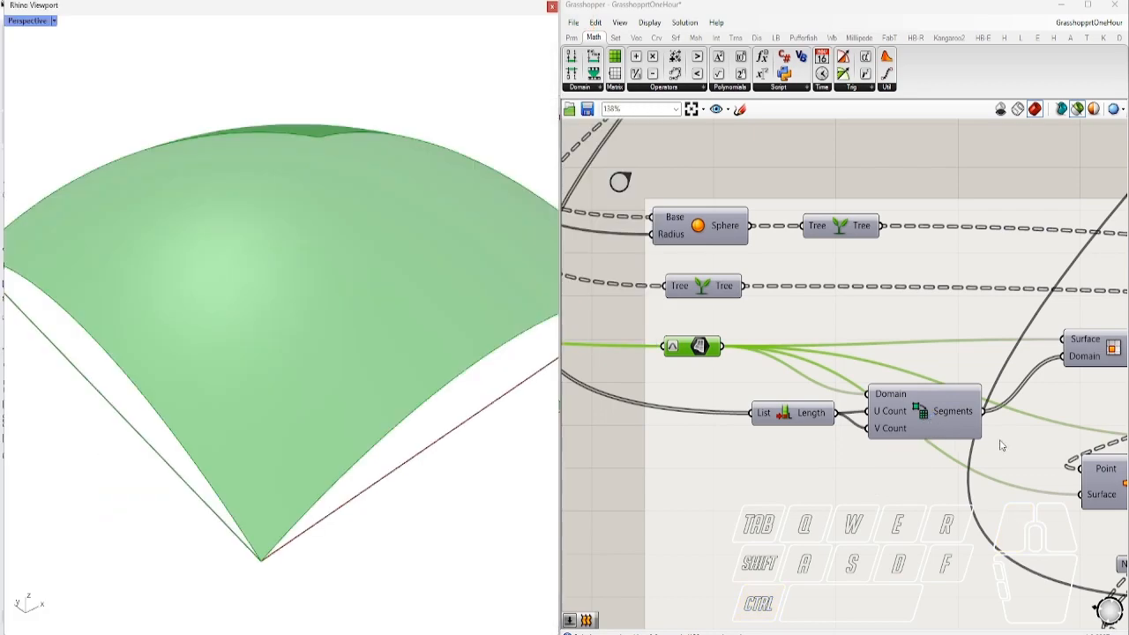
right_click_drag(1062, 373, 928, 369)
left_click(970, 351)
right_click_drag(390, 485, 494, 432)
Locate Deconstruct Brep and preview the panel vertex points with the paneled surface
right_click_drag(1012, 436, 811, 400)
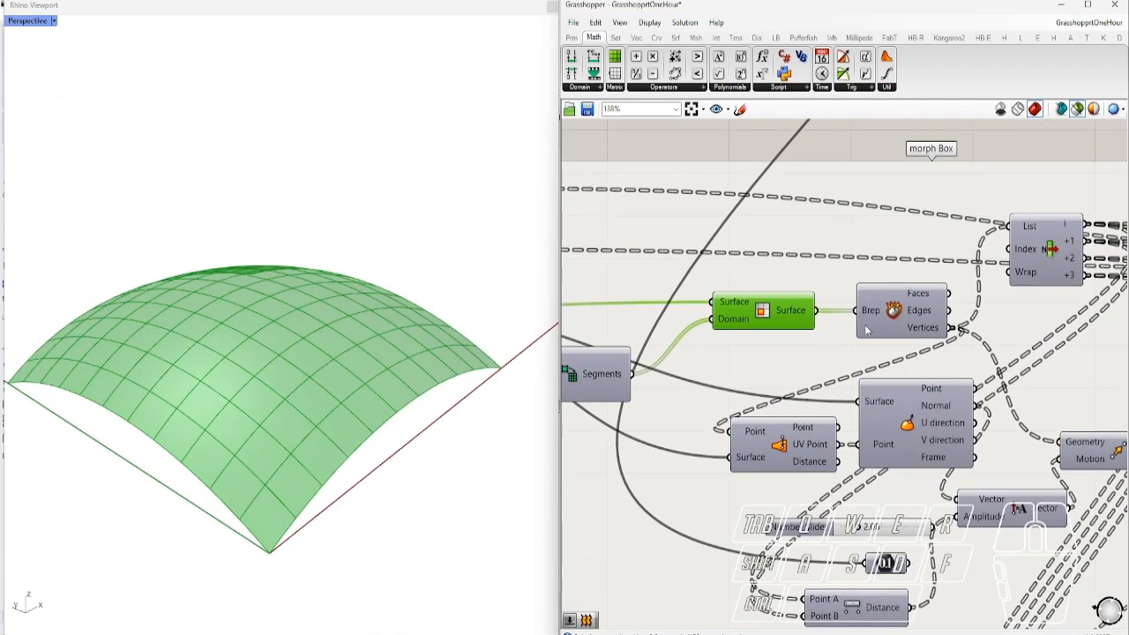
left_click(893, 314, "ctrl+alt")
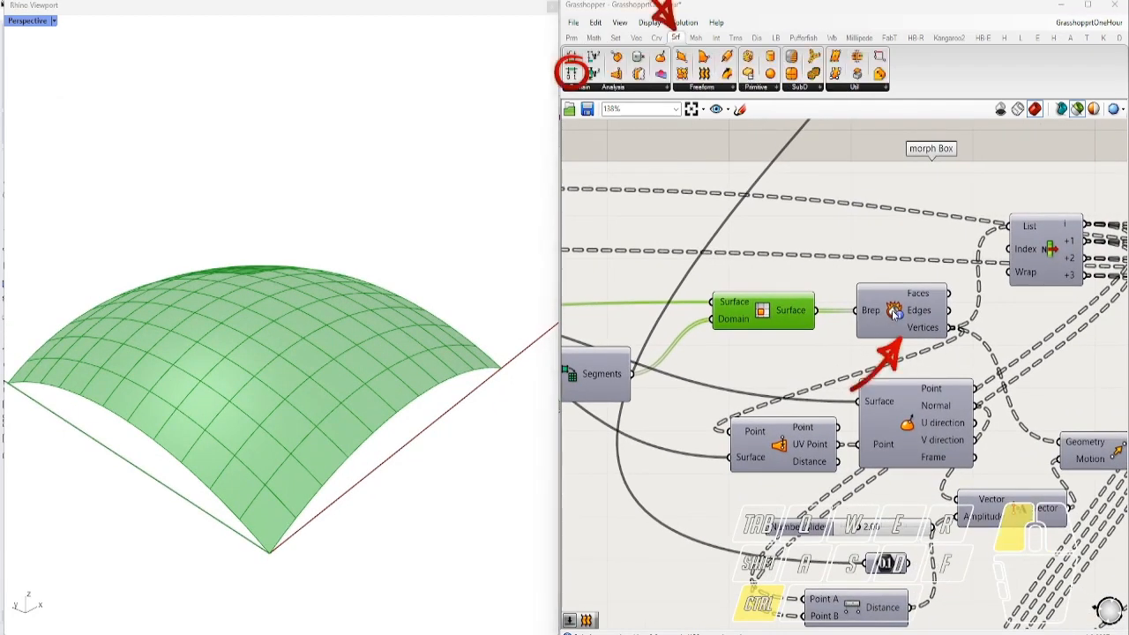
left_click(894, 314, "shift")
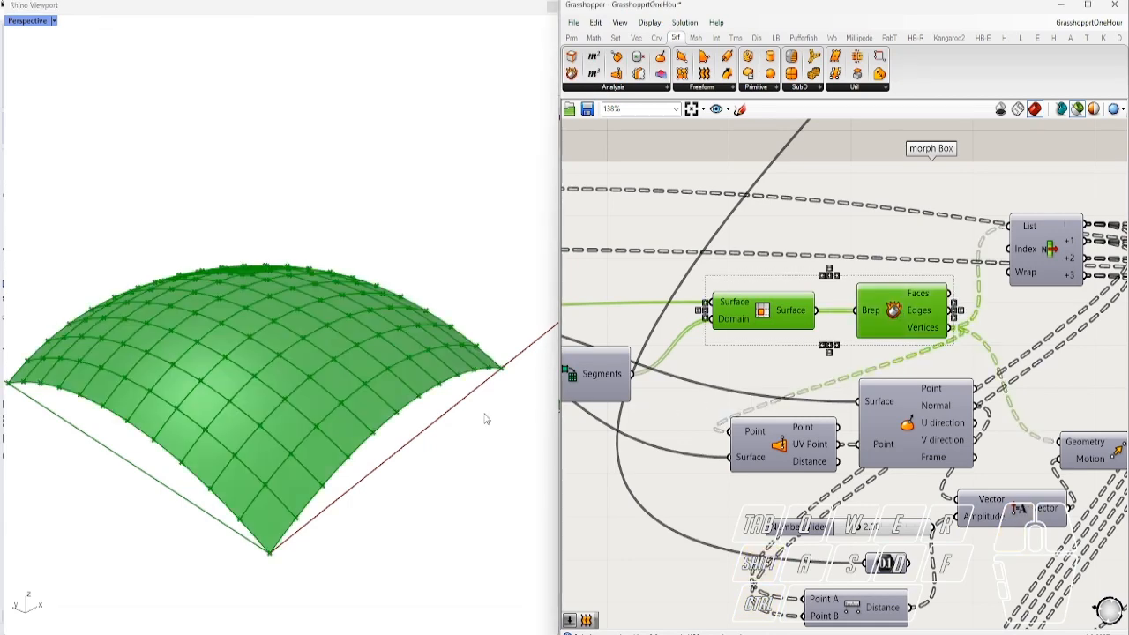
right_click_drag(485, 418, 313, 449)
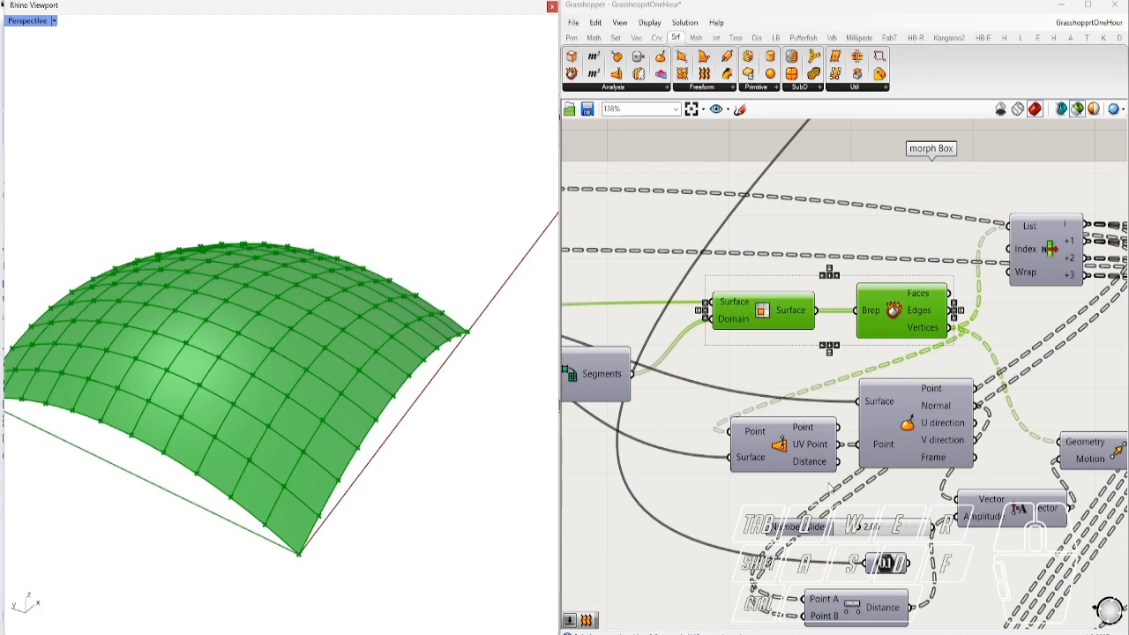
right_click_drag(830, 488, 821, 401)
mouse_move(806, 369)
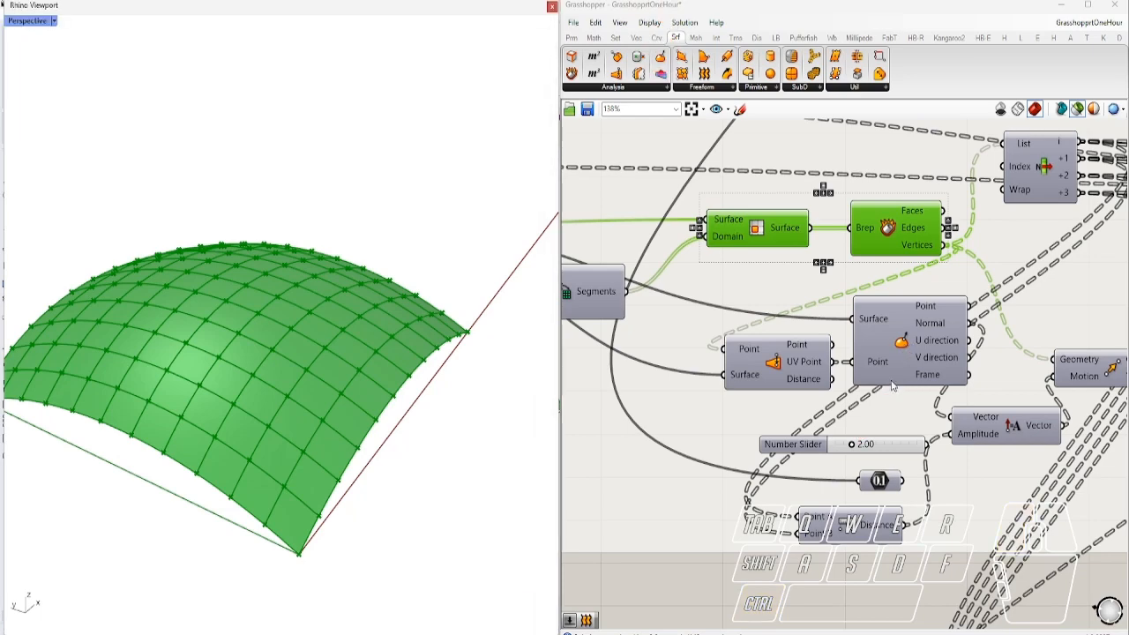
scroll(862, 450, "down", 2)
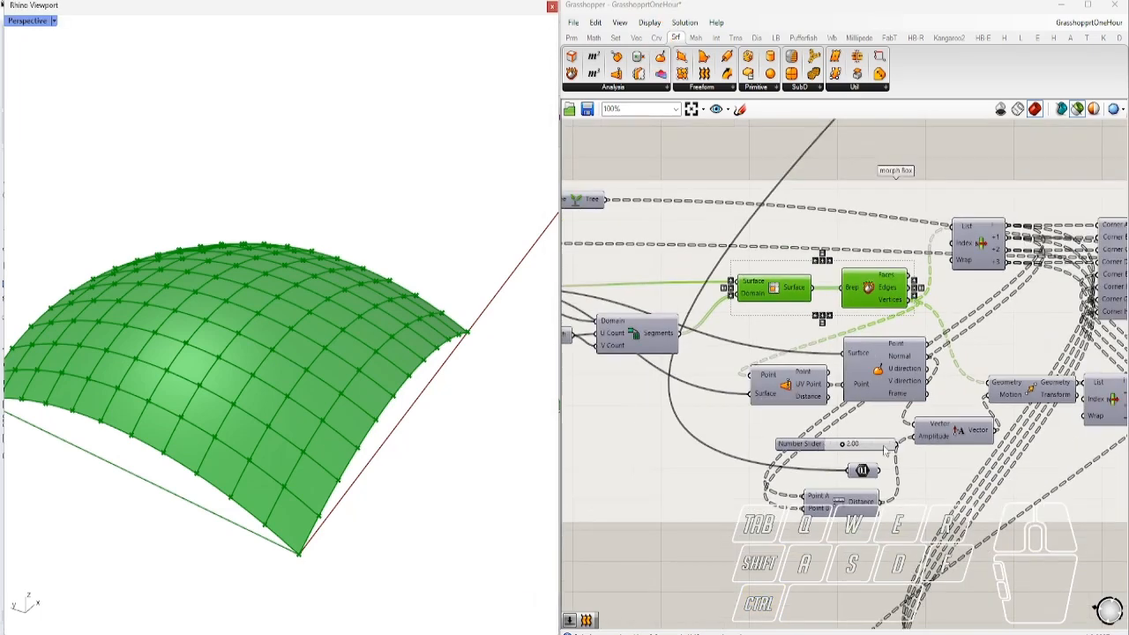
right_click_drag(904, 452, 796, 412)
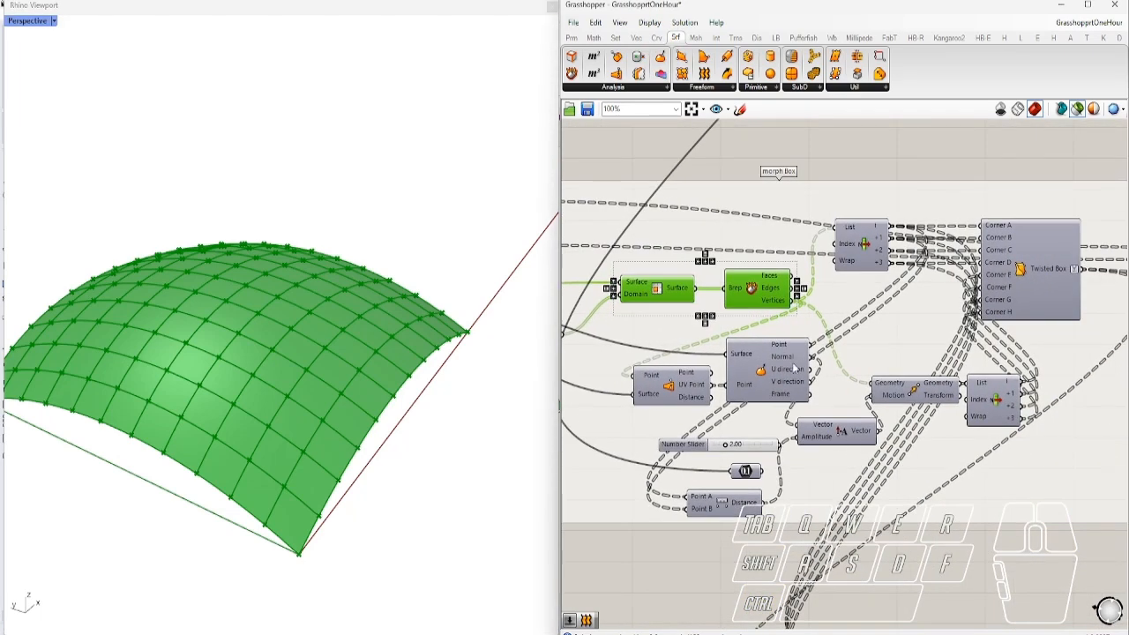
scroll(797, 374, "up", 2)
Preview the moved points alone, then together with the surface, orbiting to compare
left_click(970, 414)
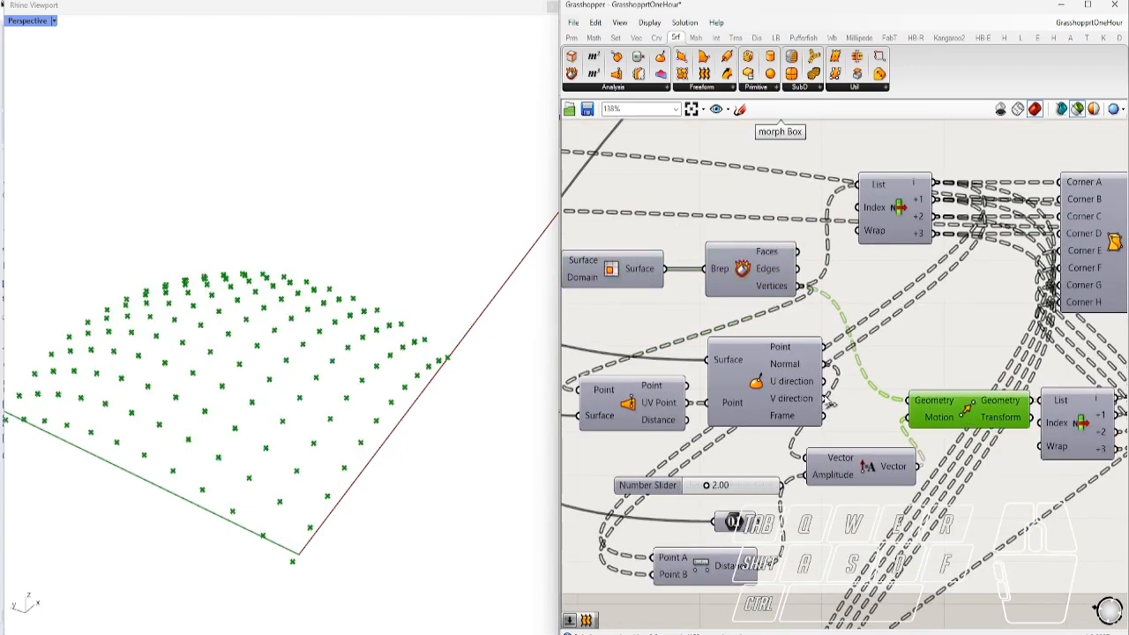
left_click(743, 274, "shift")
right_click_drag(510, 352, 524, 269)
right_click_drag(381, 413, 11, 514)
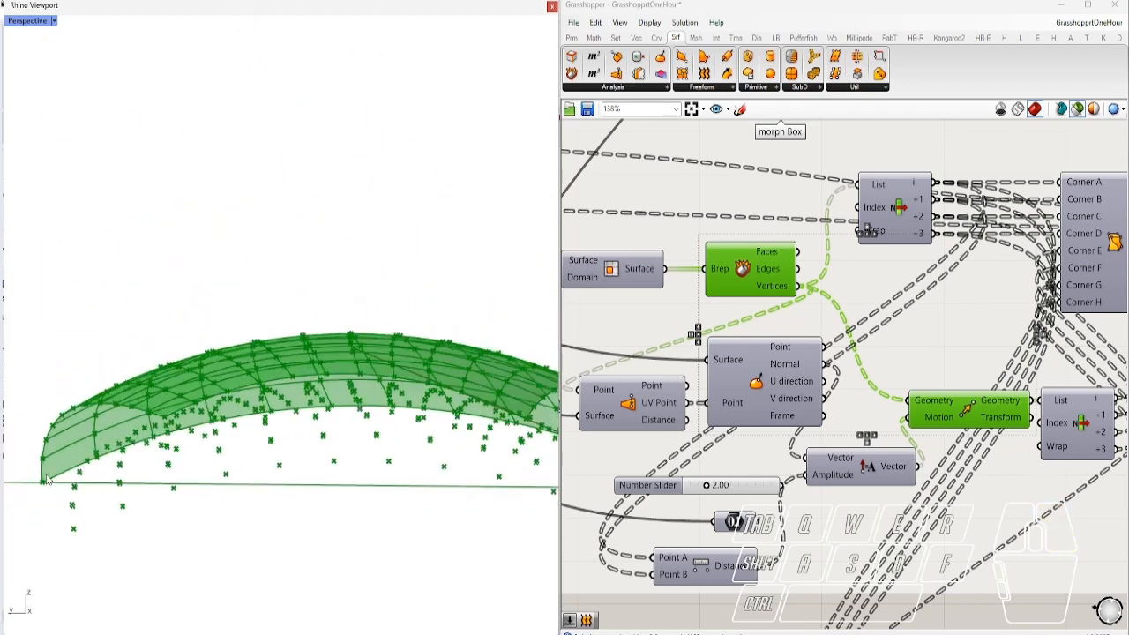
right_click_drag(399, 497, 419, 464)
scroll(347, 530, "up", 5)
scroll(1048, 395, "down", 4)
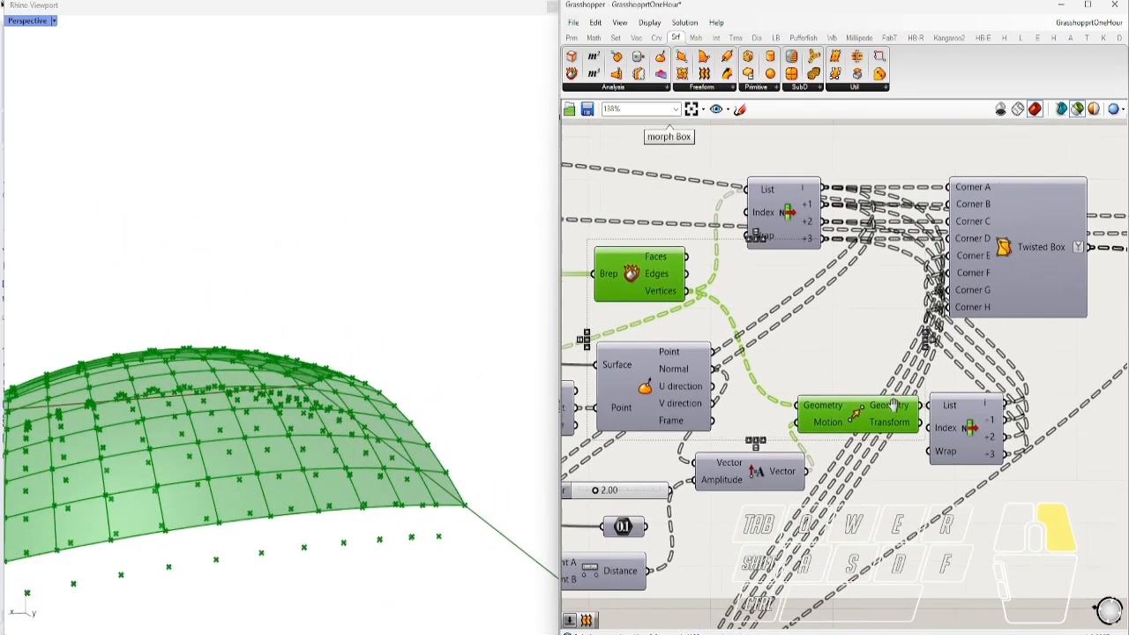
right_click_drag(504, 462, 378, 511)
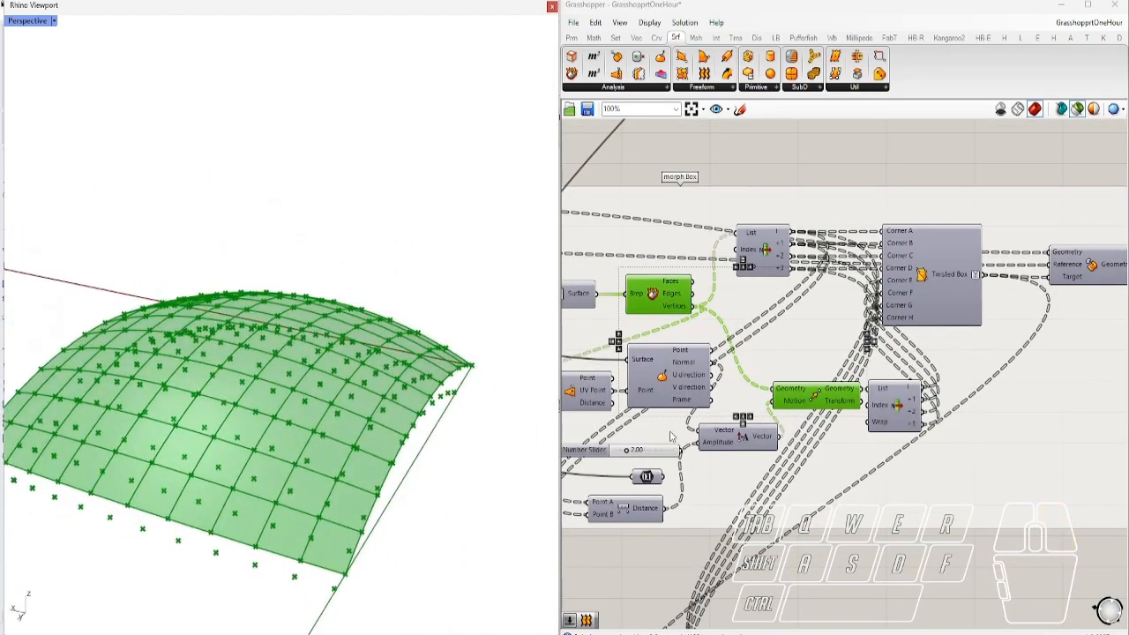
scroll(697, 417, "up", 2)
scroll(705, 481, "down", 1)
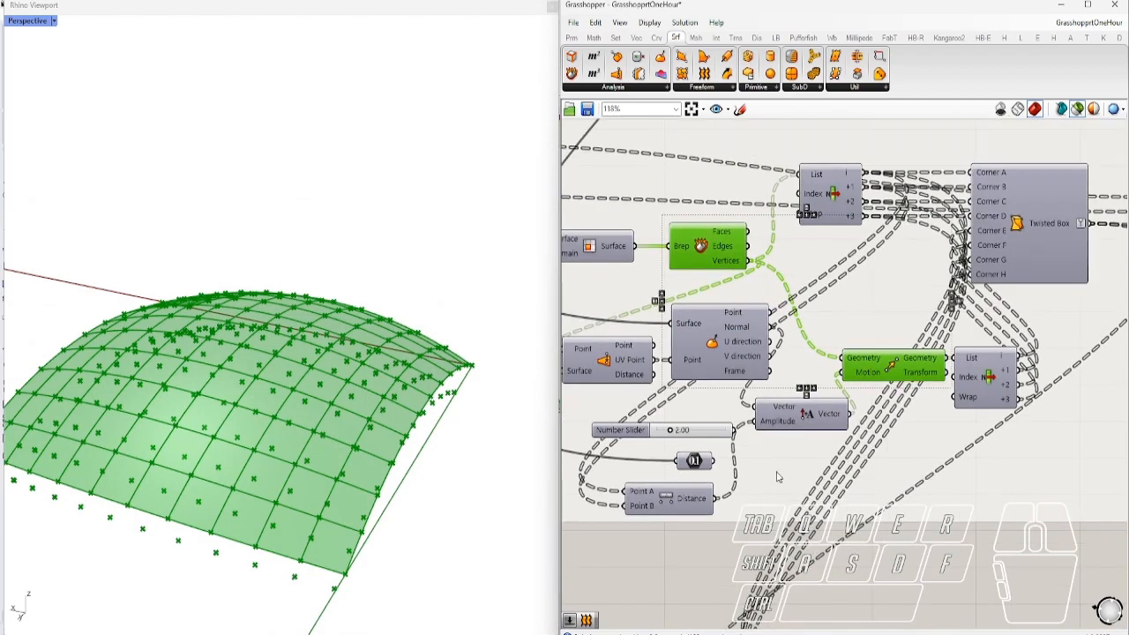
right_click_drag(711, 569, 780, 589)
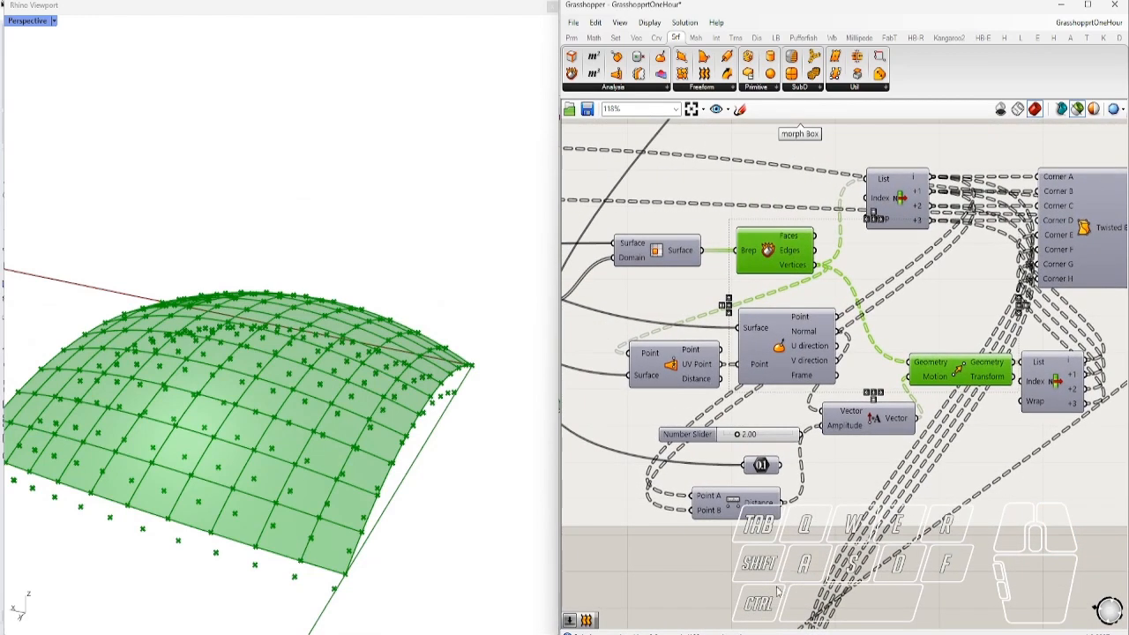
Add a Vector Display component via a 'vec' search below the definition
double_click(777, 589)
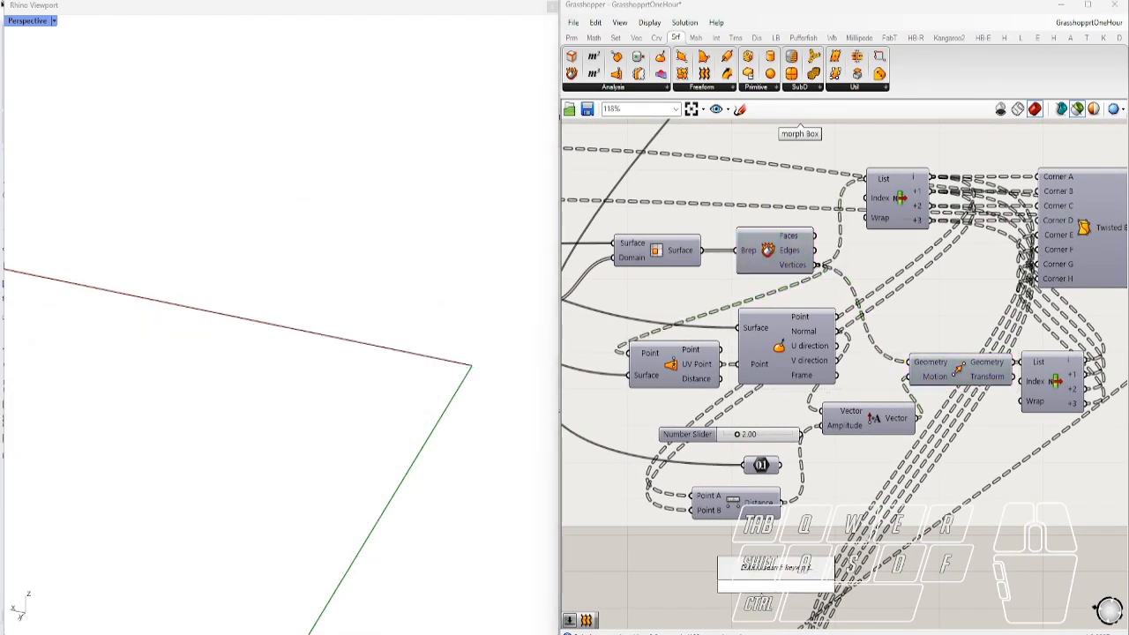
type("displa")
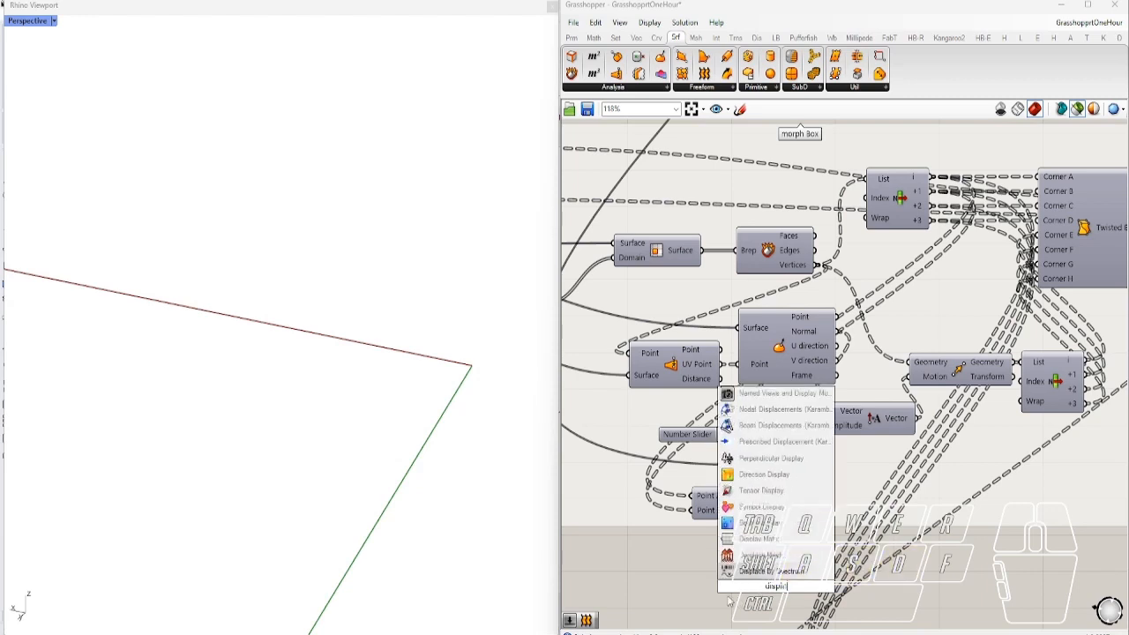
left_click(665, 578)
double_click(665, 578)
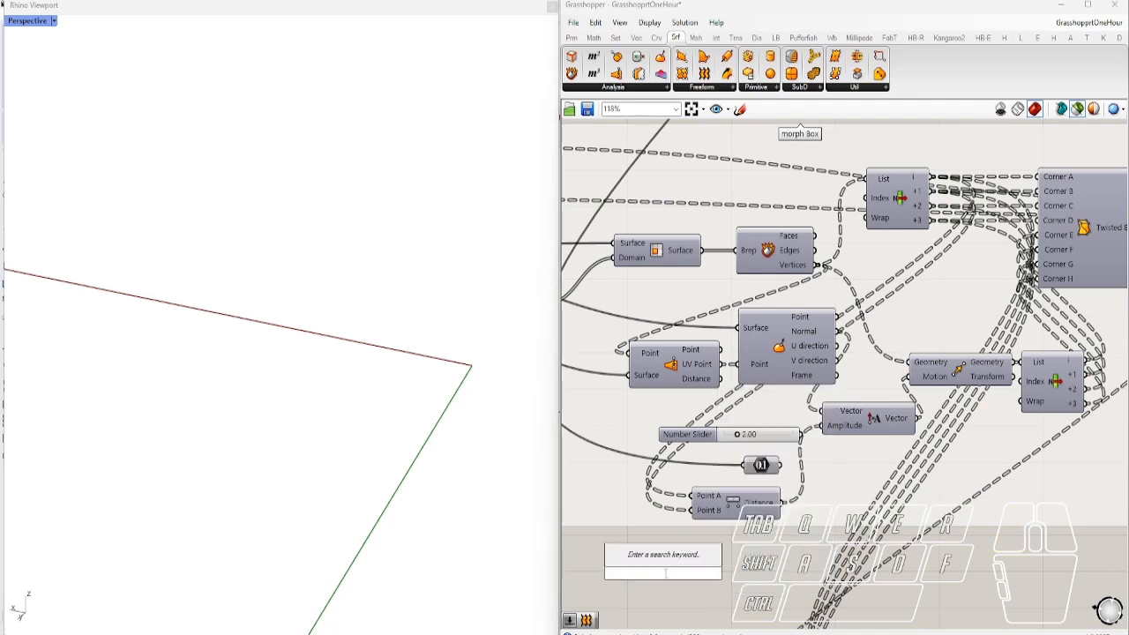
type("vec")
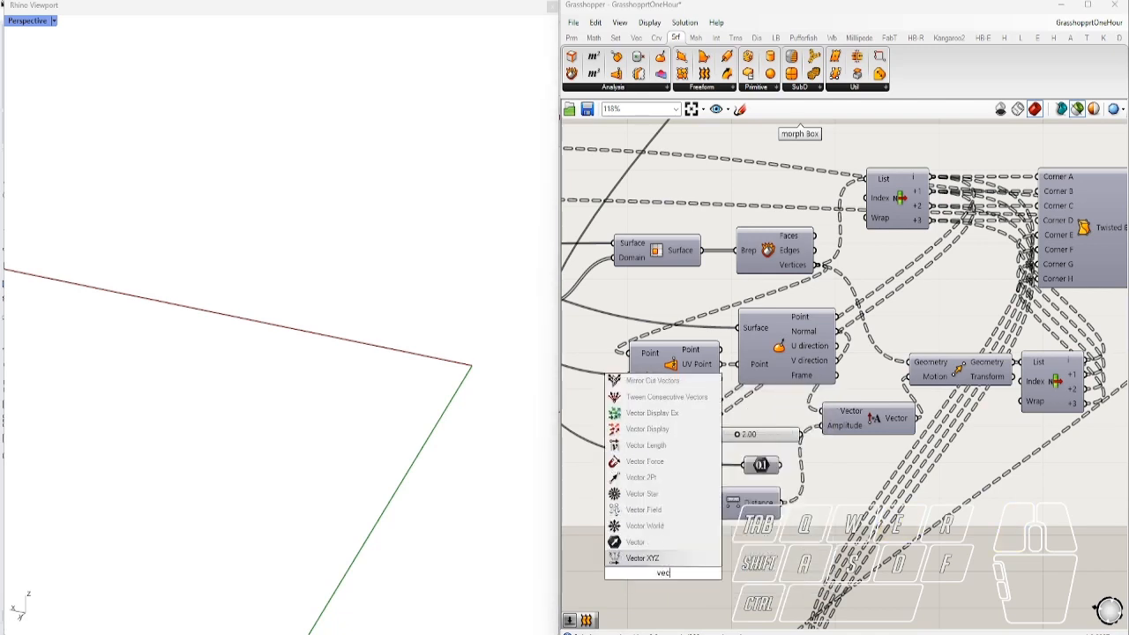
left_click(652, 429)
left_click_drag(662, 573, 863, 518)
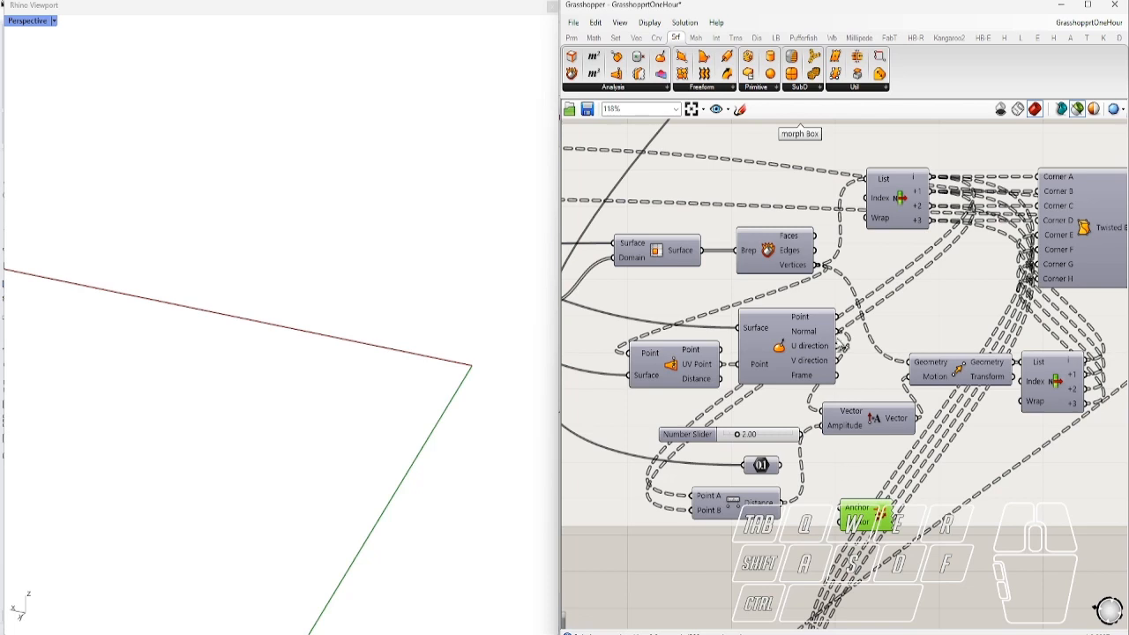
Wire the points to Anchor and the Normal output to Vector, showing normal arrows
left_click_drag(840, 333, 832, 457)
left_click_drag(840, 508, 839, 510)
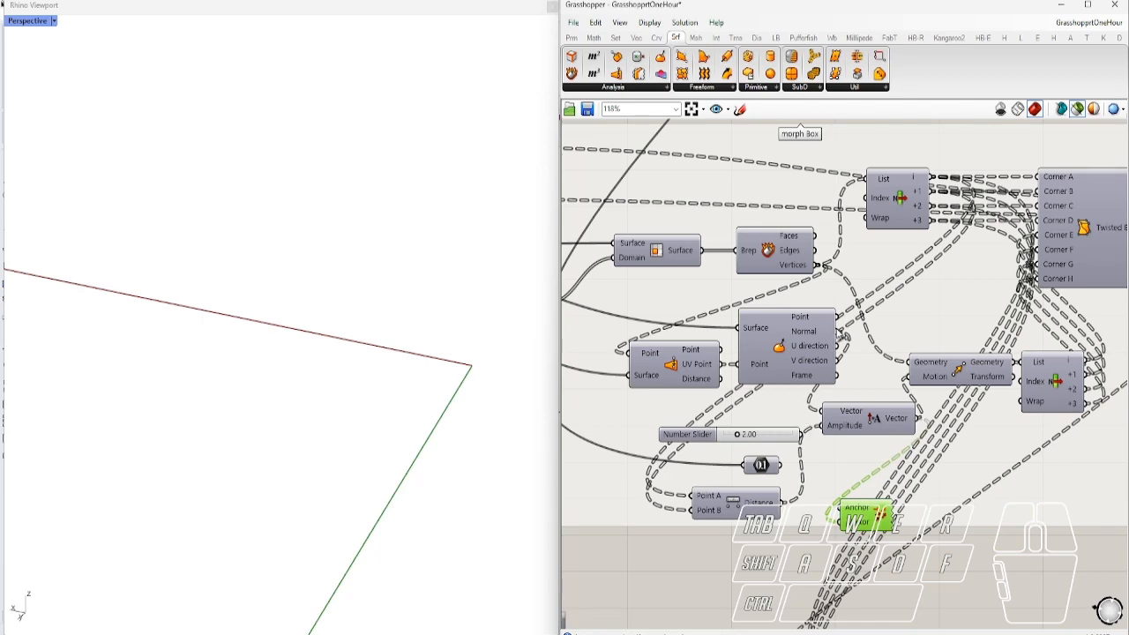
left_click_drag(840, 329, 845, 522)
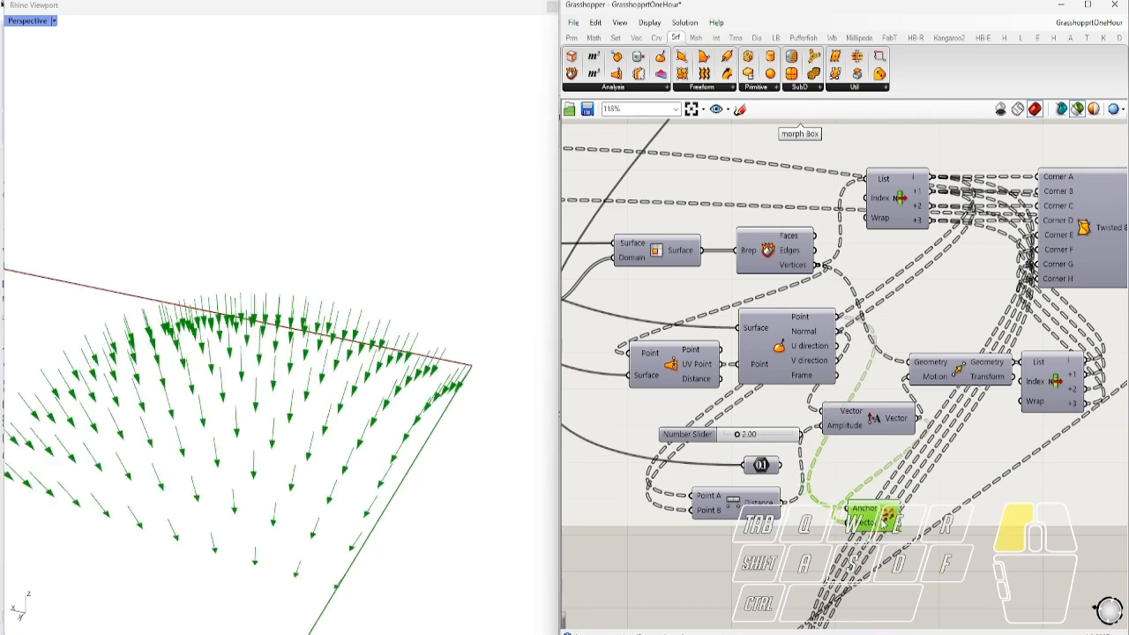
right_click_drag(524, 509, 407, 467)
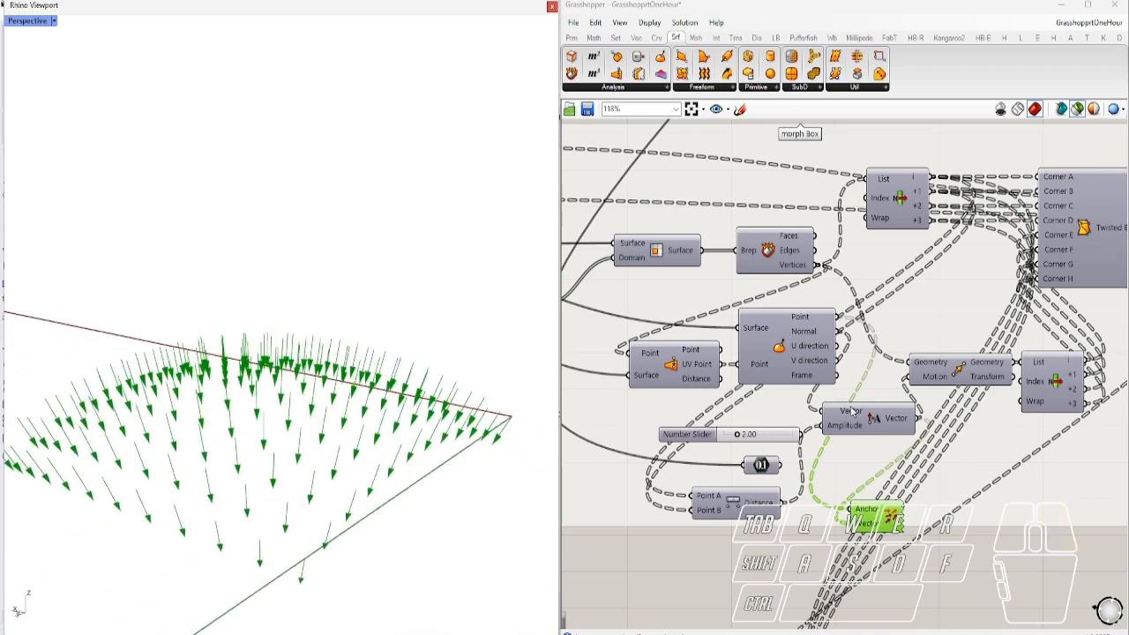
Preview the surface vertices together with the moved points from a lower angle
left_click(780, 247, "shift")
left_click(965, 375, "shift")
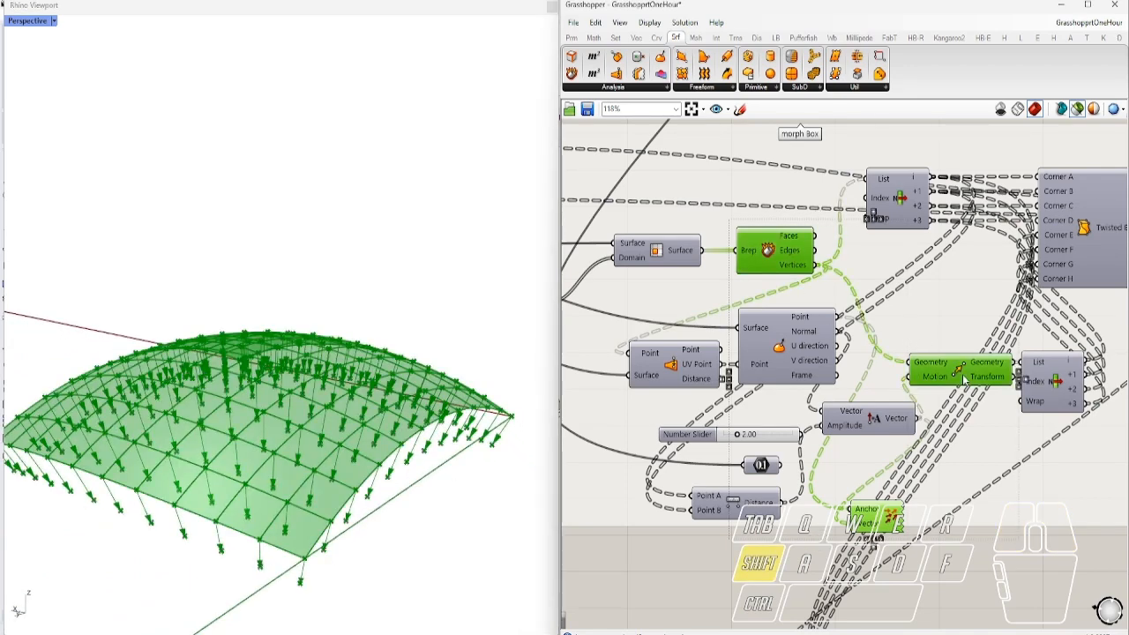
right_click_drag(372, 519, 375, 487)
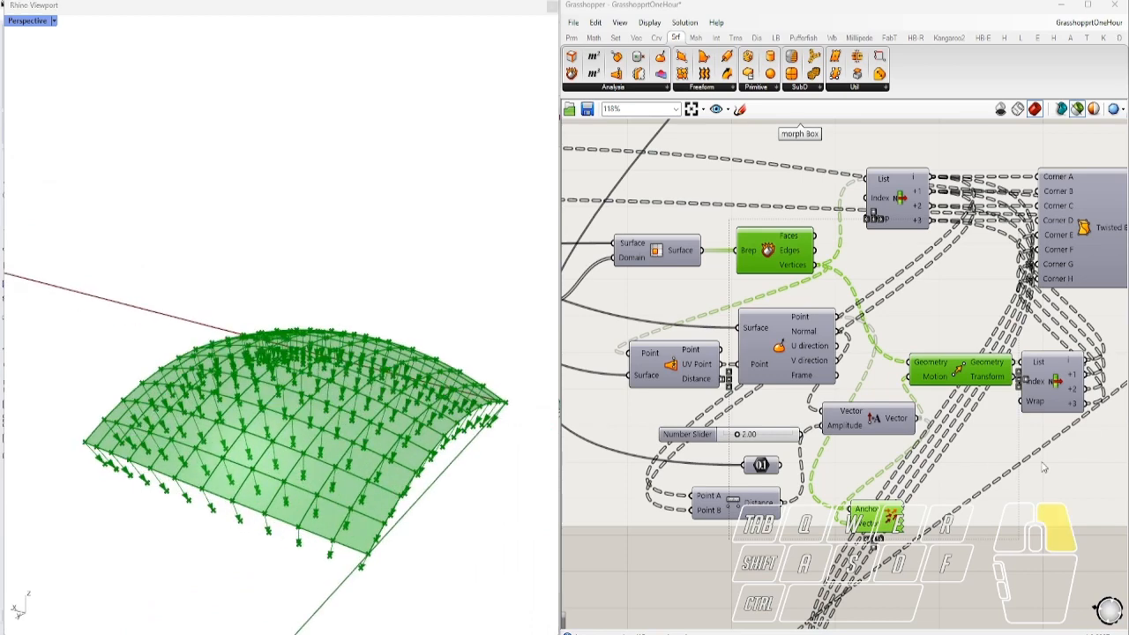
Preview the twisted-box wireframe over the arch from a lower view
right_click_drag(1033, 456, 767, 460)
left_click(794, 396)
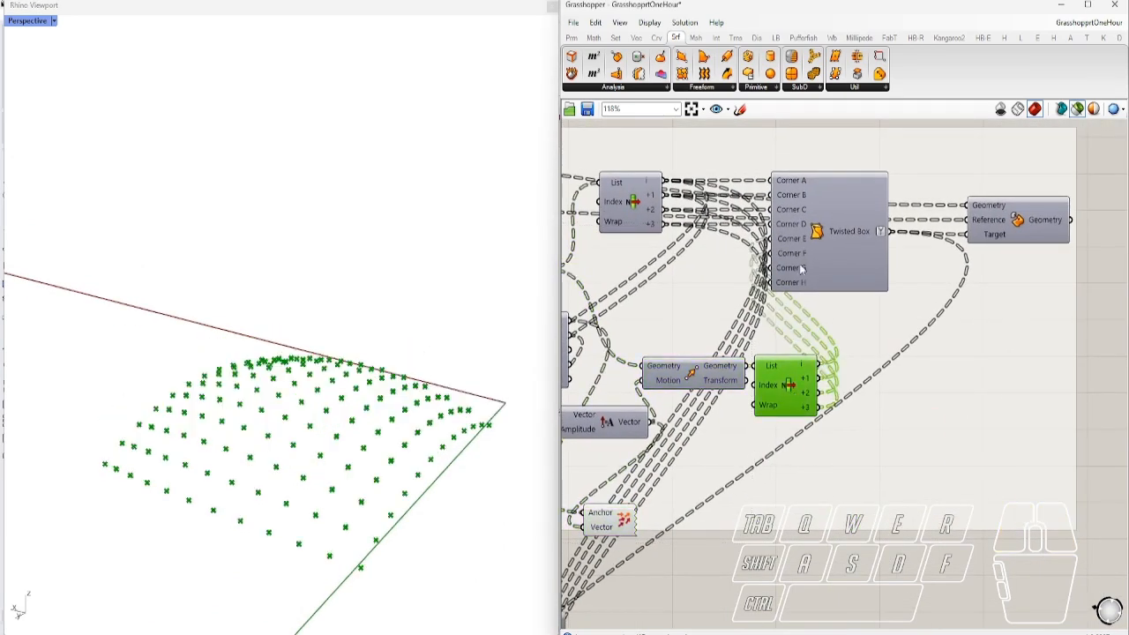
left_click(820, 244)
right_click_drag(279, 417, 313, 426)
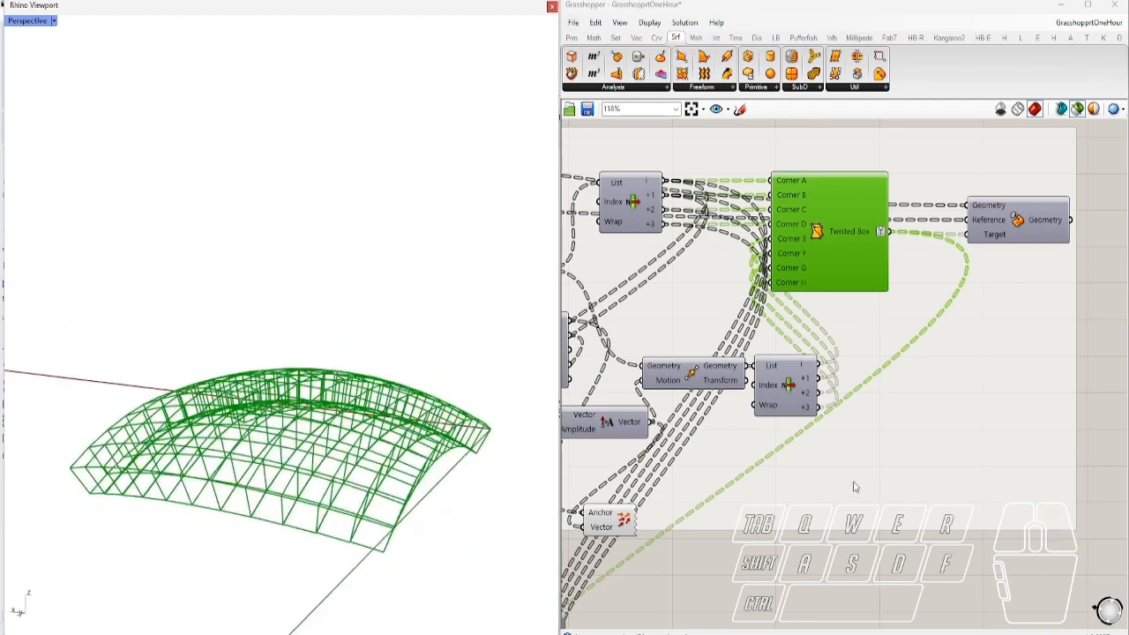
left_click(843, 462)
Preview the first and second List Item corner point lists
left_click(636, 212)
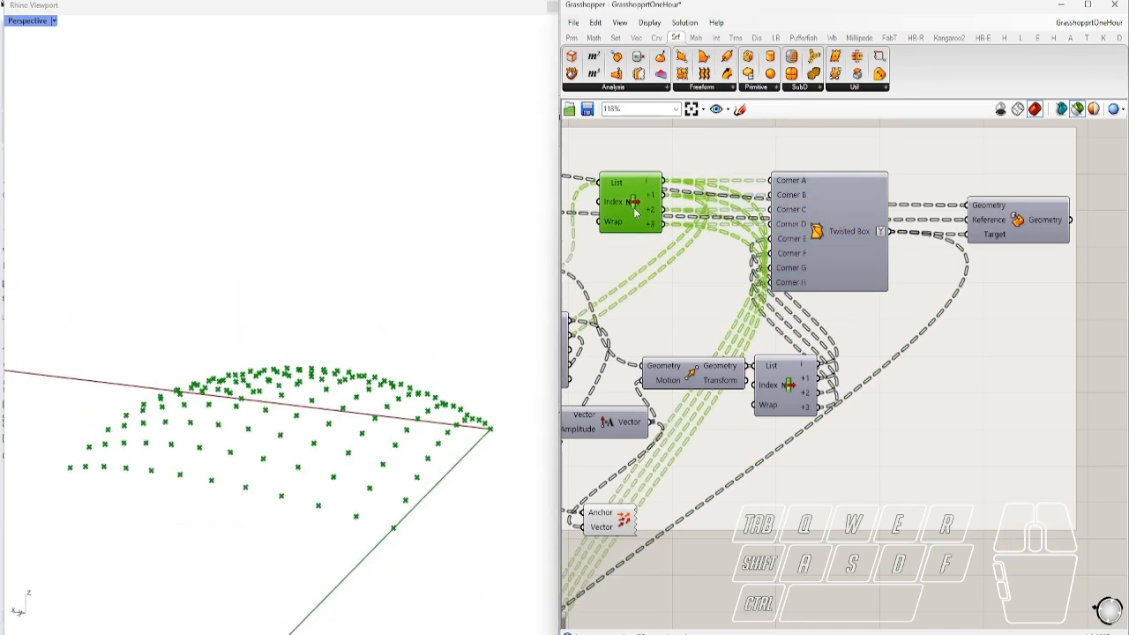
left_click(794, 403, "shift")
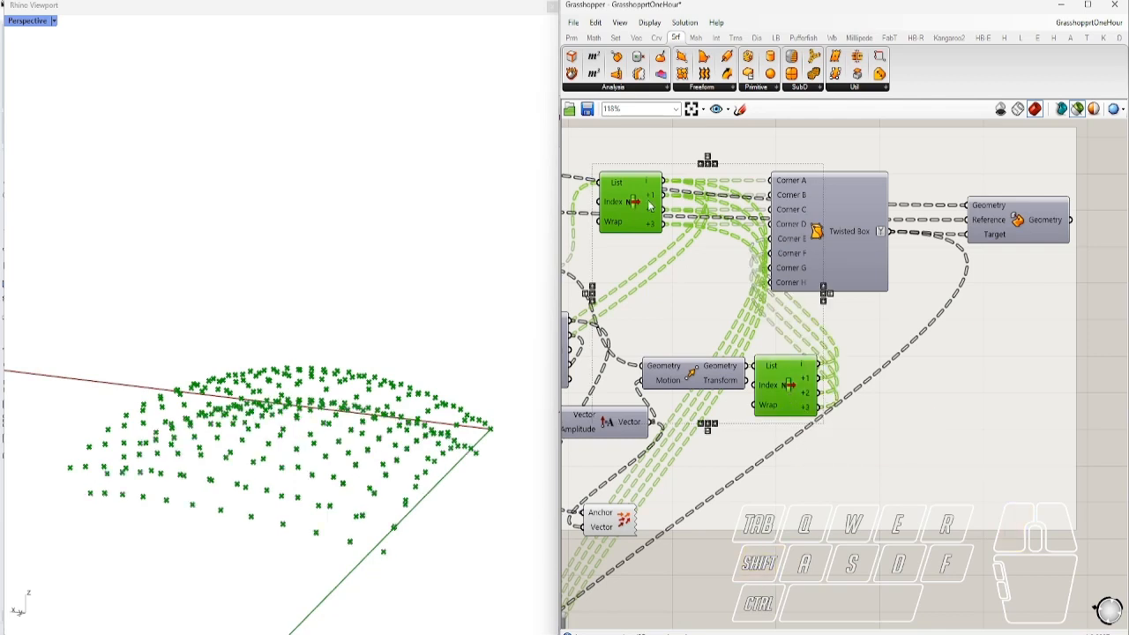
left_click(796, 582)
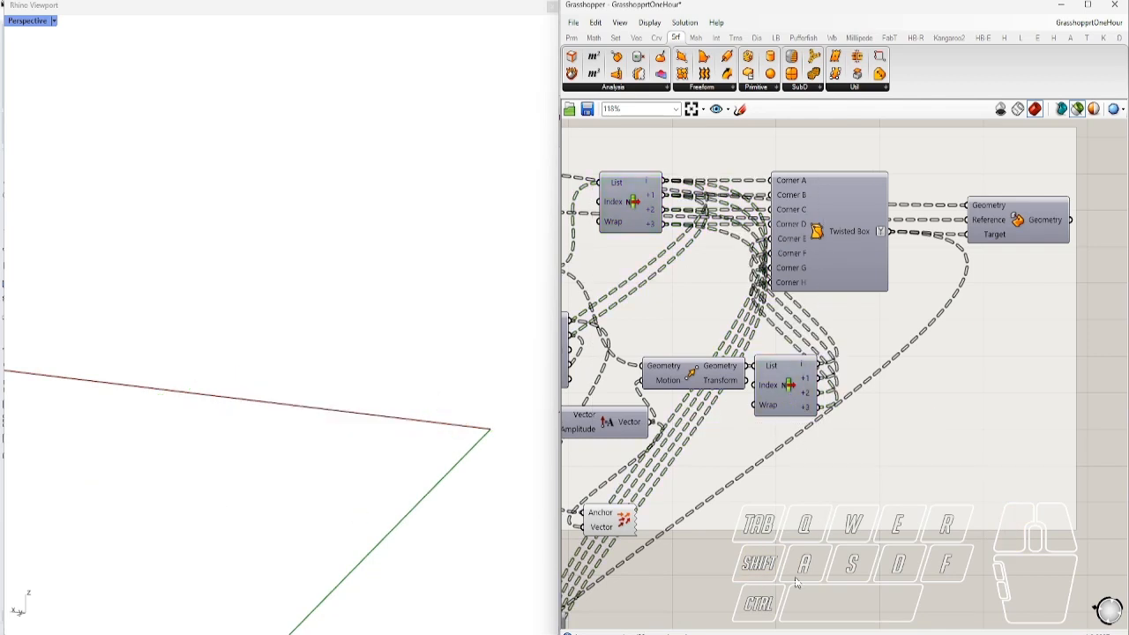
Show Twisted Box's location on the Trns tab and preview its wireframe again
left_click(819, 244, "ctrl+alt")
left_click(819, 234, "ctrl+alt")
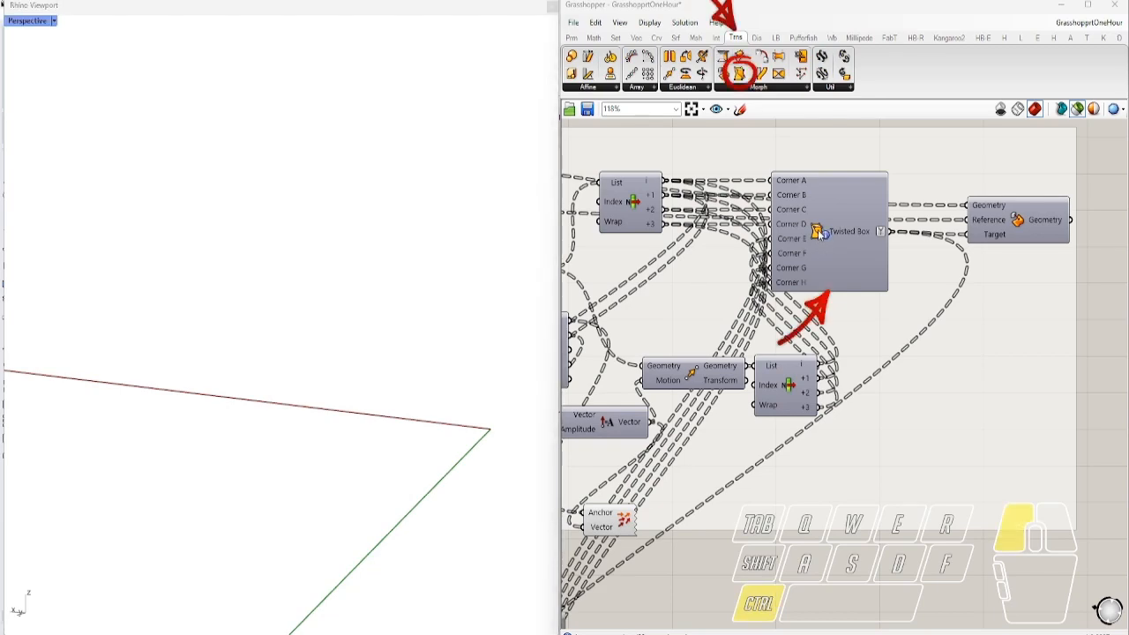
left_click(820, 234)
right_click_drag(322, 357, 296, 399)
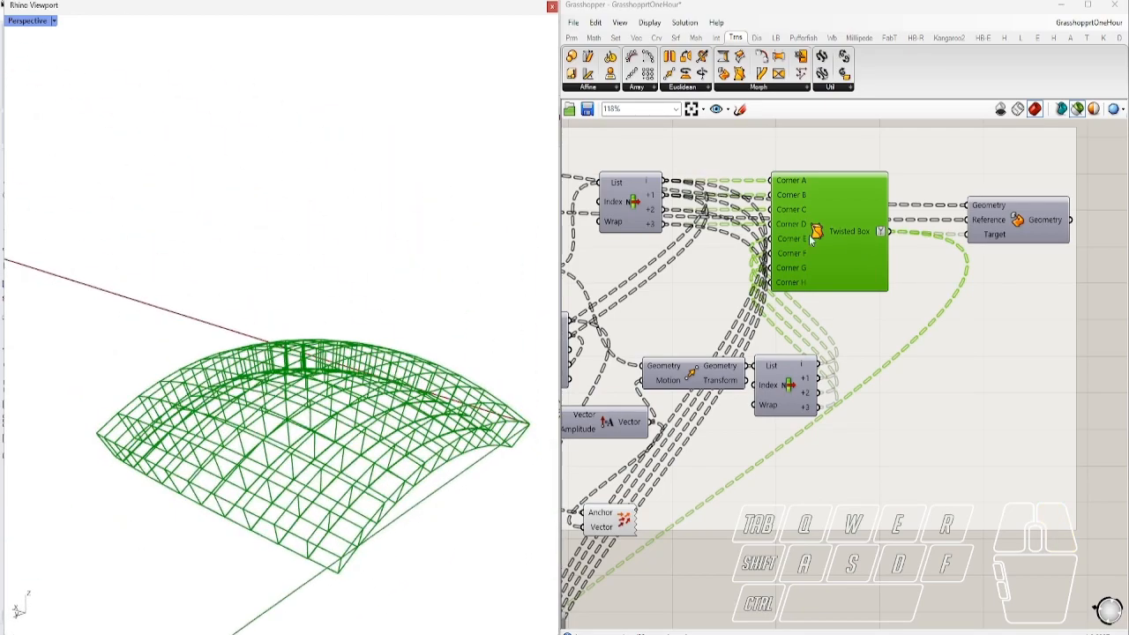
right_click_drag(839, 266, 894, 408)
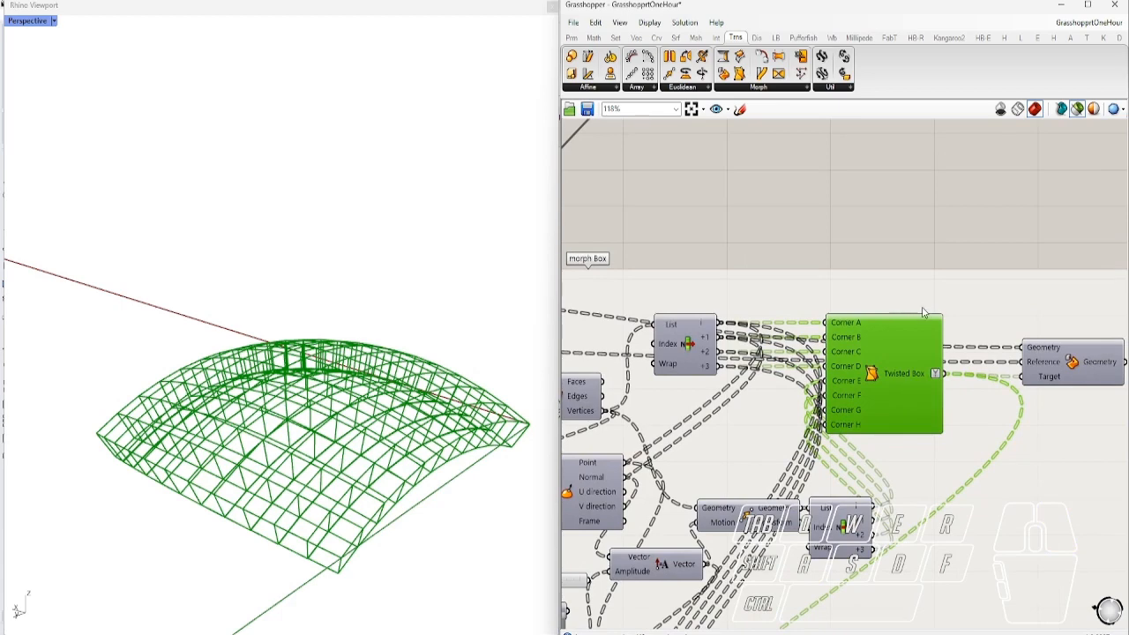
Preview the Box Morph result, orbiting toward a top-down view
scroll(924, 312, "down", 2)
left_click(1019, 351)
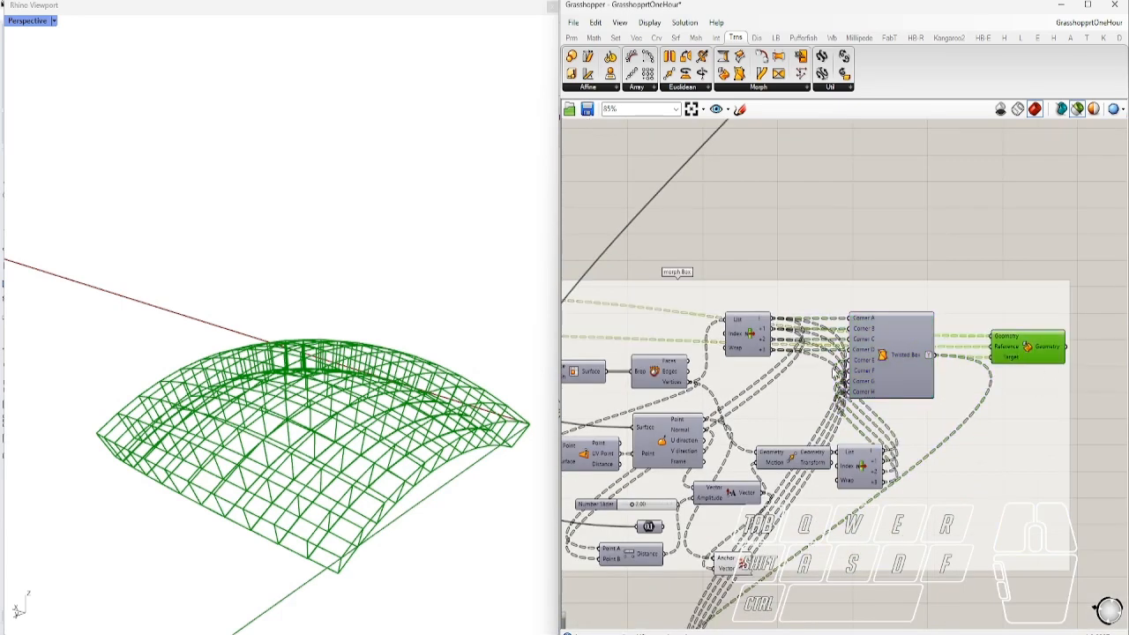
scroll(922, 361, "down", 2)
right_click_drag(344, 413, 245, 428)
scroll(404, 490, "up", 6)
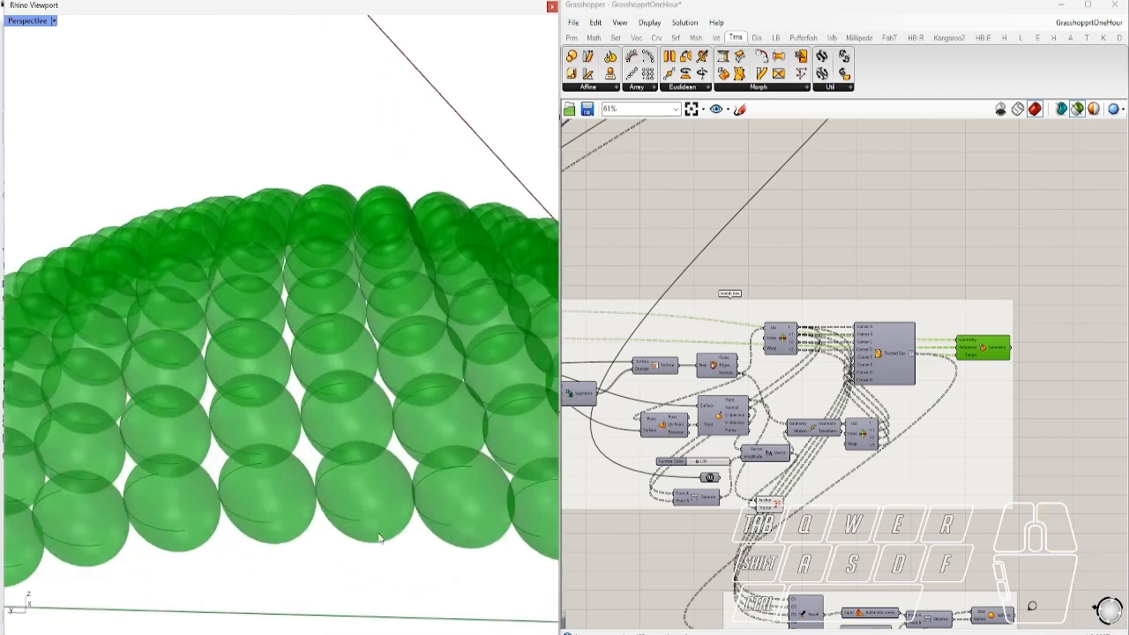
Preview the flat grid of source spheres from above
right_click_drag(810, 431, 974, 409)
scroll(933, 358, "down", 1)
scroll(785, 309, "up", 2)
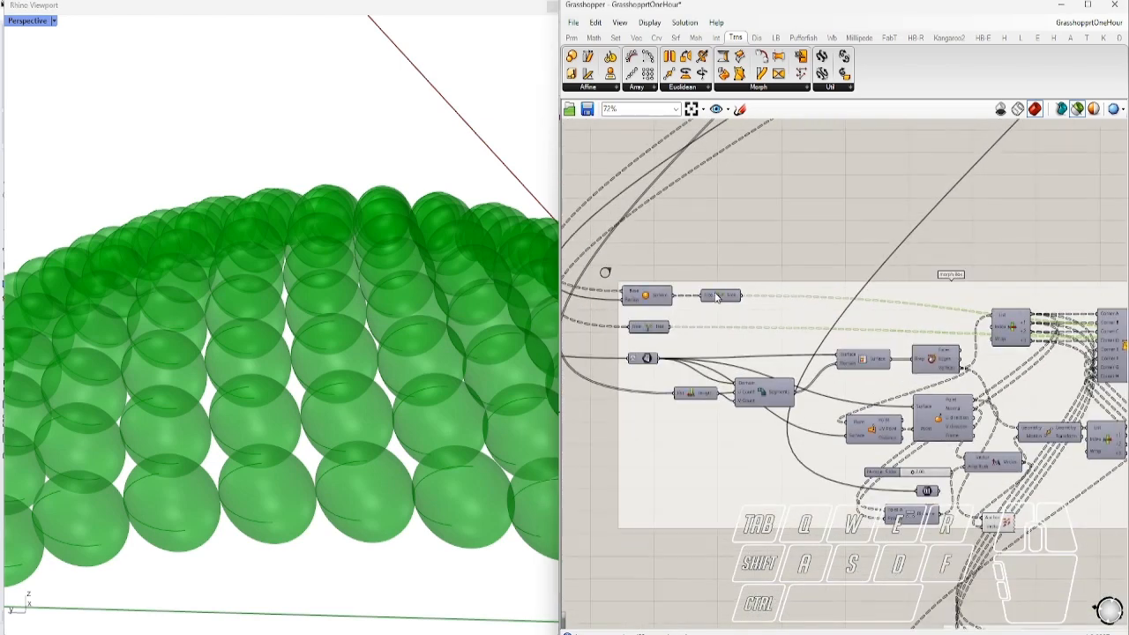
left_click(713, 299)
scroll(230, 455, "down", 5)
right_click_drag(247, 452, 369, 547)
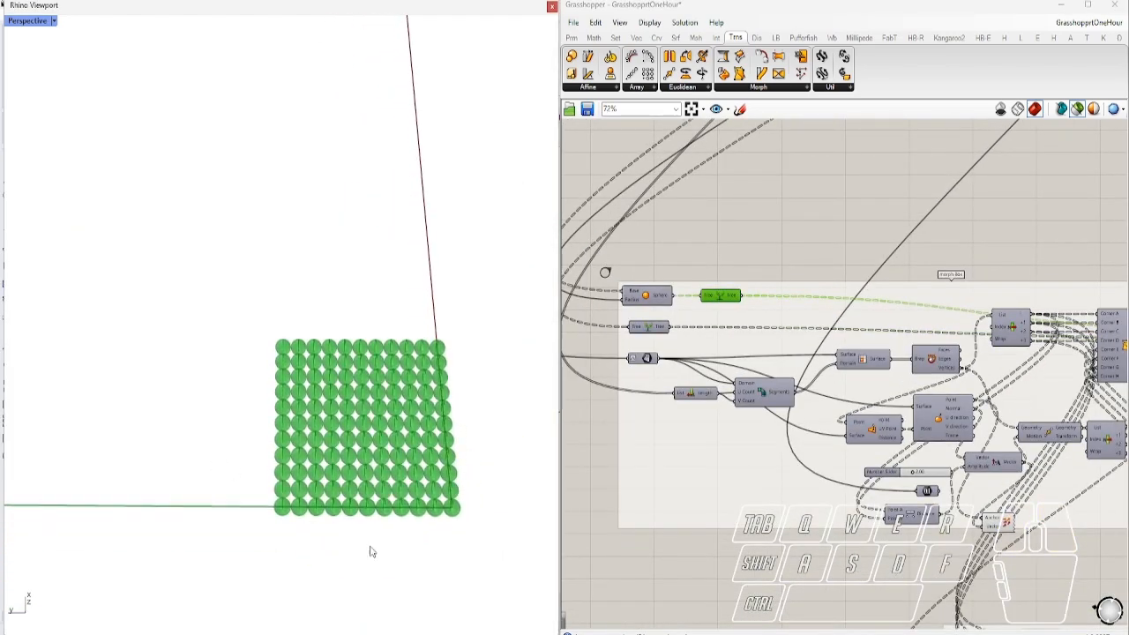
scroll(372, 476, "up", 6)
Add the reference box grid to the preview and view it tilted
right_click_drag(933, 418, 751, 376)
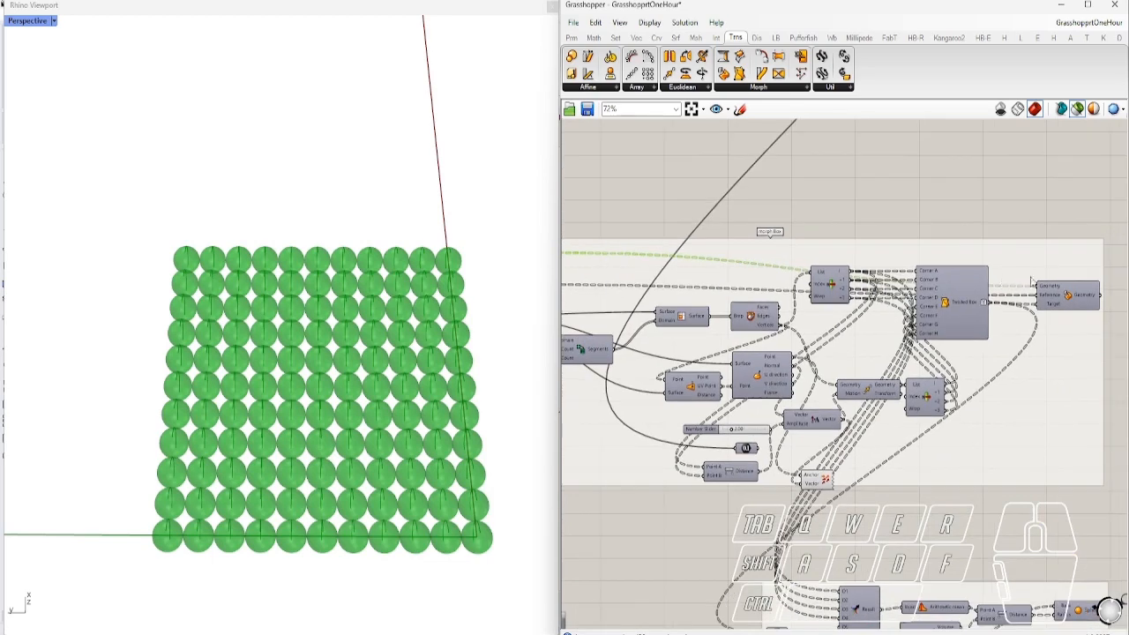
right_click_drag(1033, 284, 959, 288)
scroll(962, 296, "up", 3)
scroll(1012, 325, "down", 5)
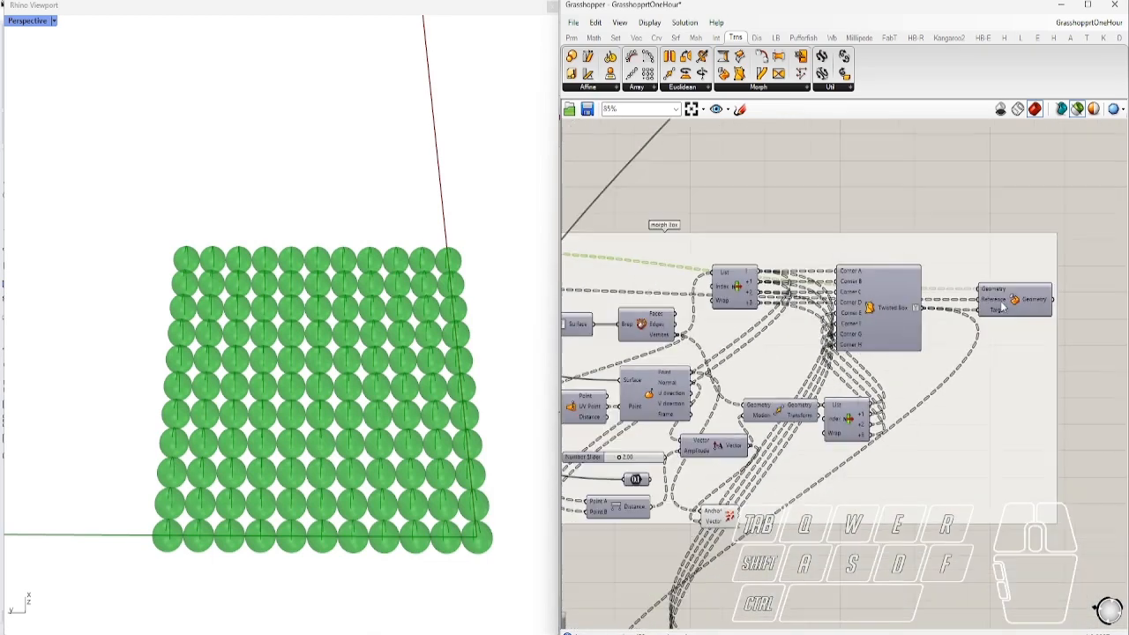
right_click_drag(682, 320, 778, 330)
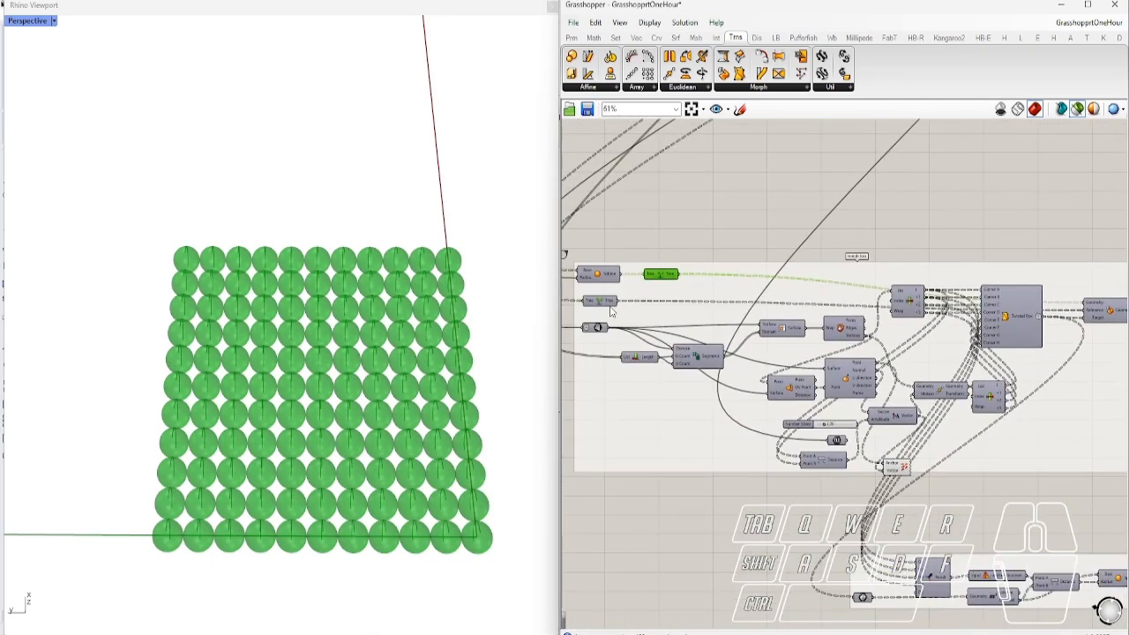
left_click(603, 303, "shift")
scroll(448, 498, "up", 6)
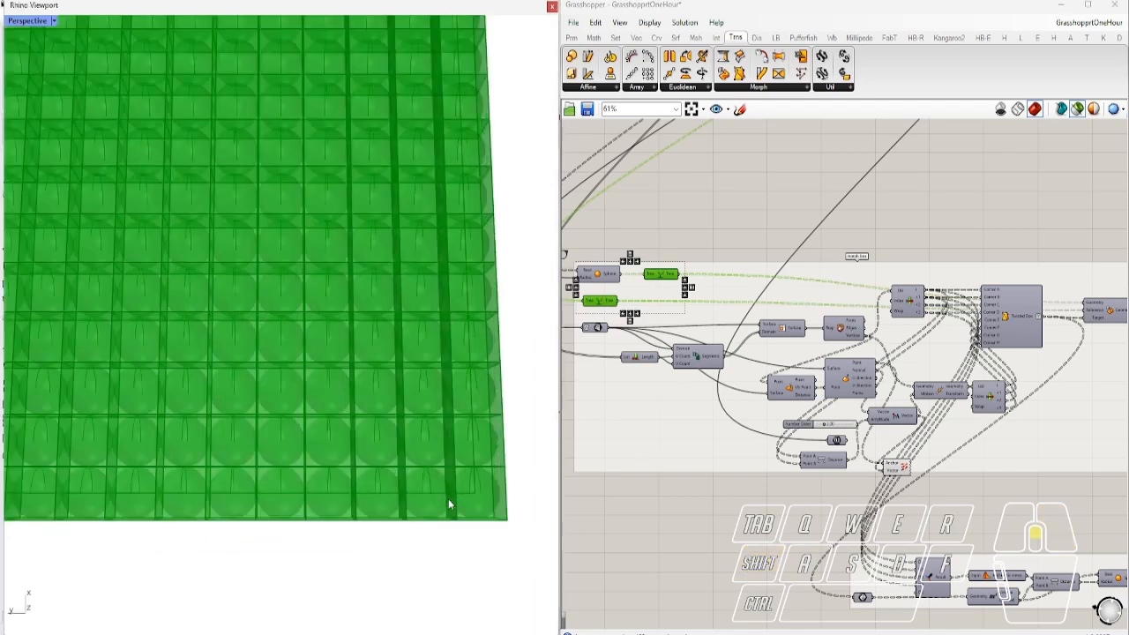
scroll(491, 508, "down", 4)
right_click_drag(431, 486, 458, 378)
scroll(457, 378, "down", 3)
right_click_drag(386, 484, 326, 531)
Add the twisted-box wireframe, then preview only the spheres morphed along the arch
right_click_drag(812, 449, 685, 427)
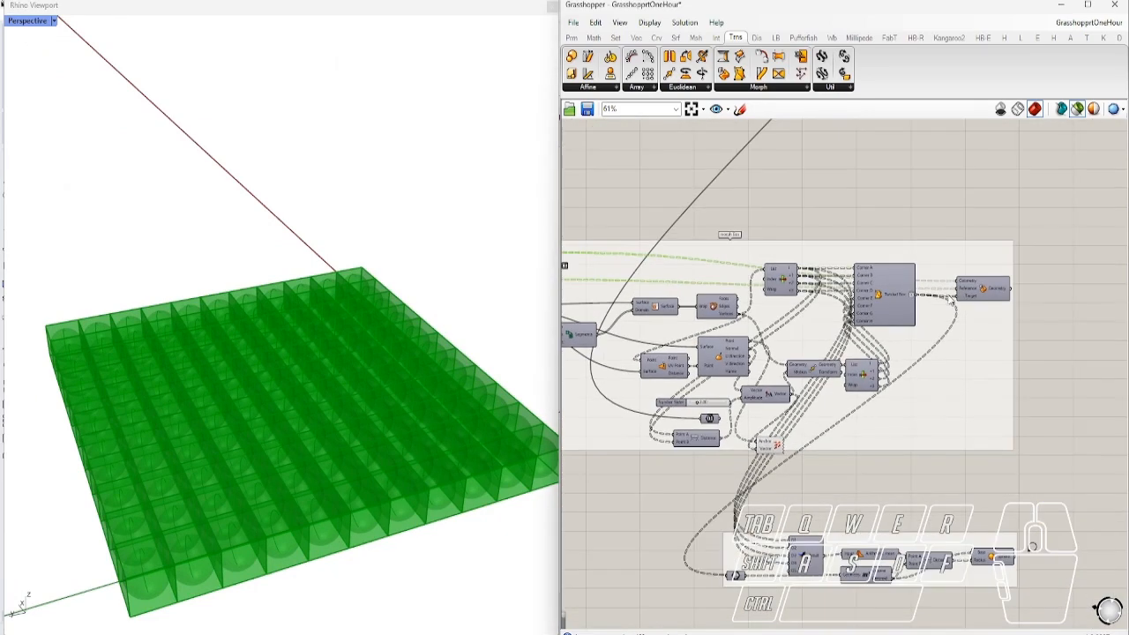
scroll(987, 287, "up", 3)
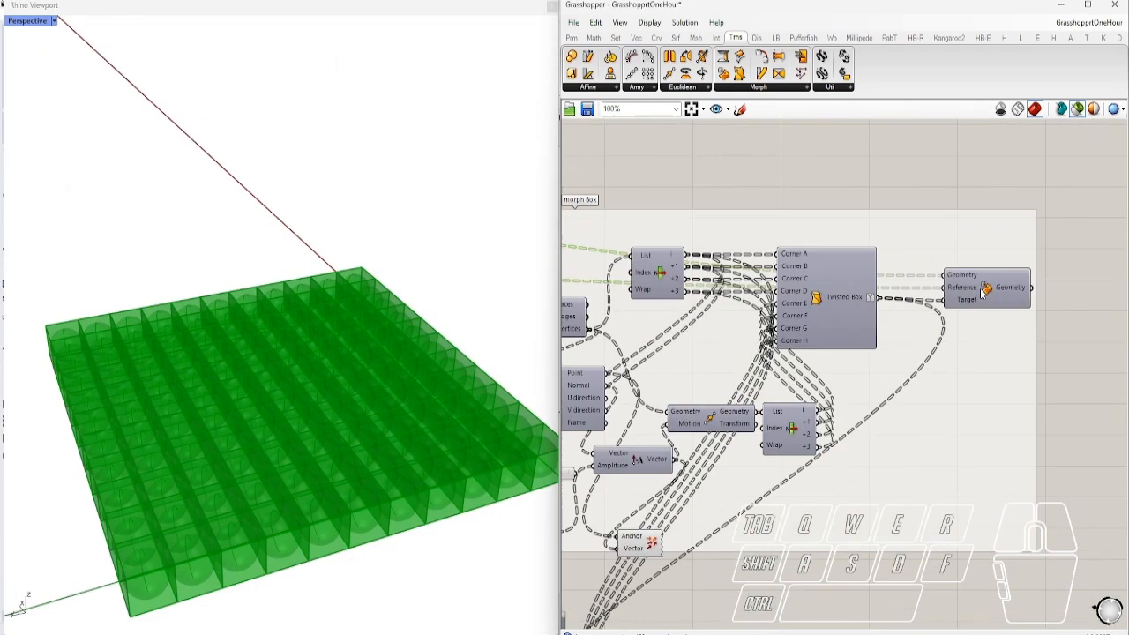
left_click(837, 300, "shift")
scroll(437, 331, "down", 4)
right_click_drag(388, 374, 358, 337)
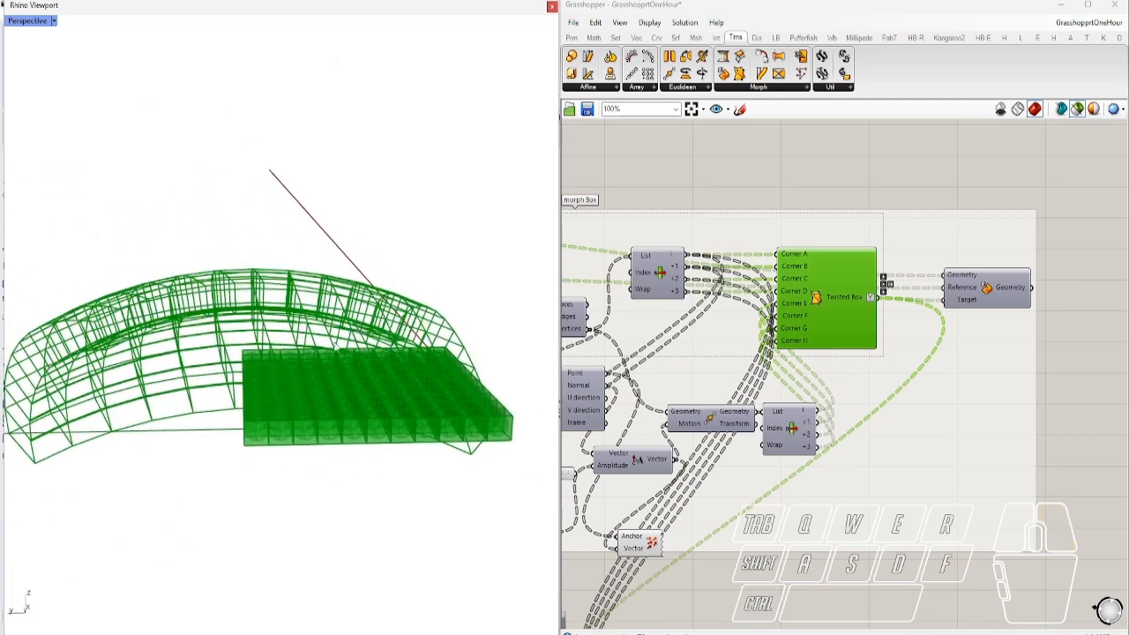
left_click(990, 298)
right_click_drag(481, 343, 335, 384)
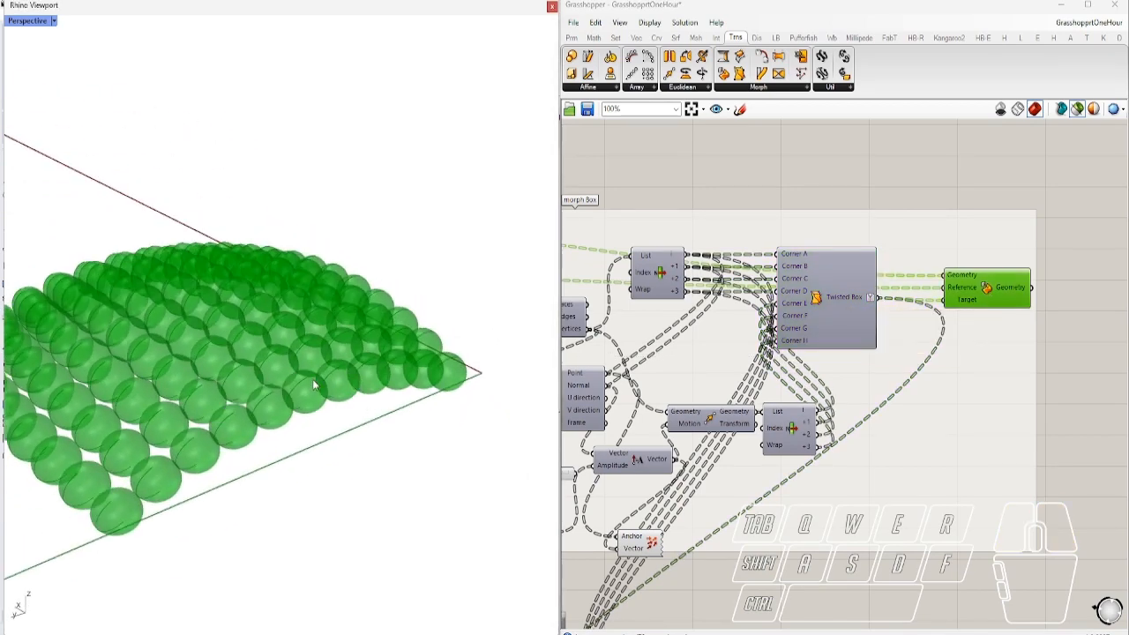
right_click_drag(793, 433, 873, 356)
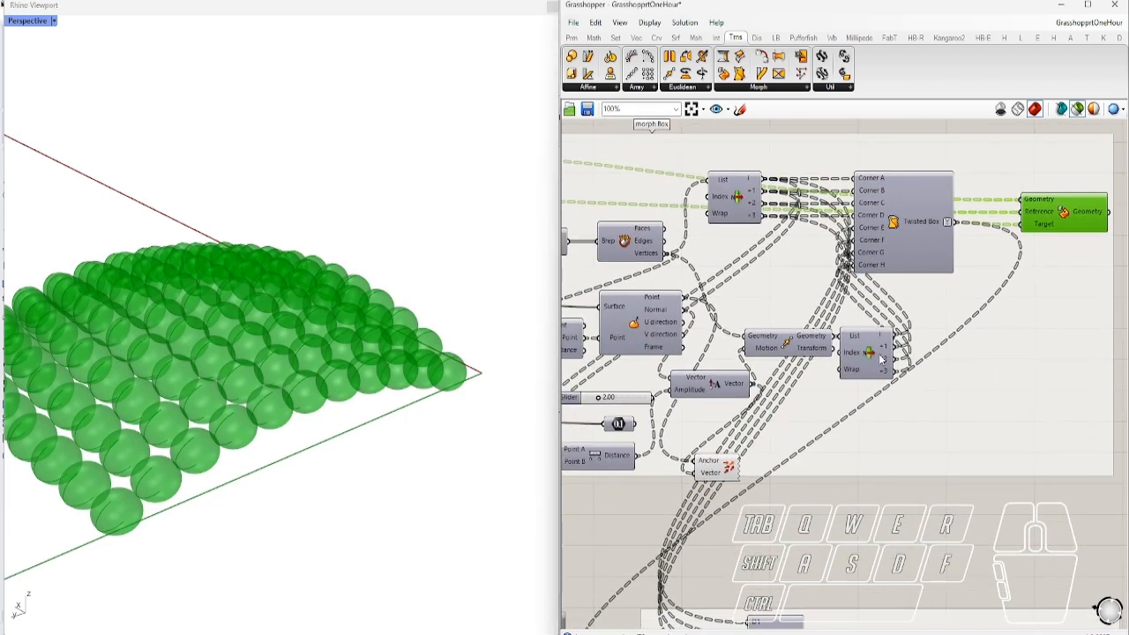
Frame the lower sphere-building group and orbit the Rhino view over the sphere grid
scroll(873, 355, "down", 3)
right_click_drag(904, 569, 854, 531)
scroll(992, 486, "up", 3)
right_click_drag(1075, 462, 1104, 441)
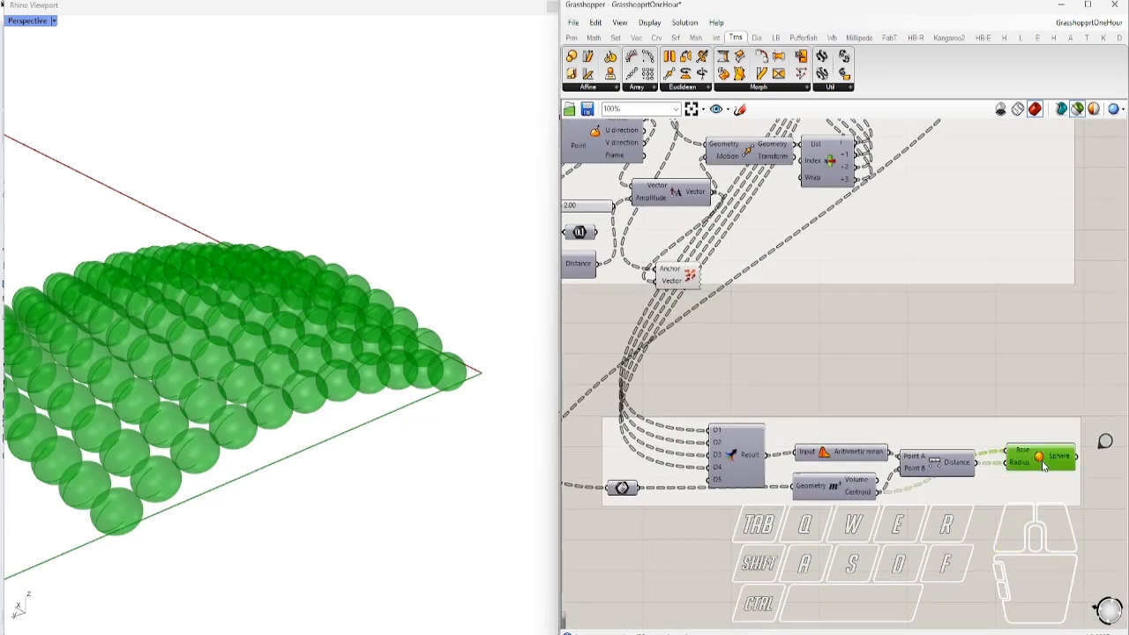
scroll(1038, 462, "up", 4)
scroll(1034, 464, "down", 1)
right_click_drag(315, 454, 260, 468)
scroll(300, 382, "up", 5)
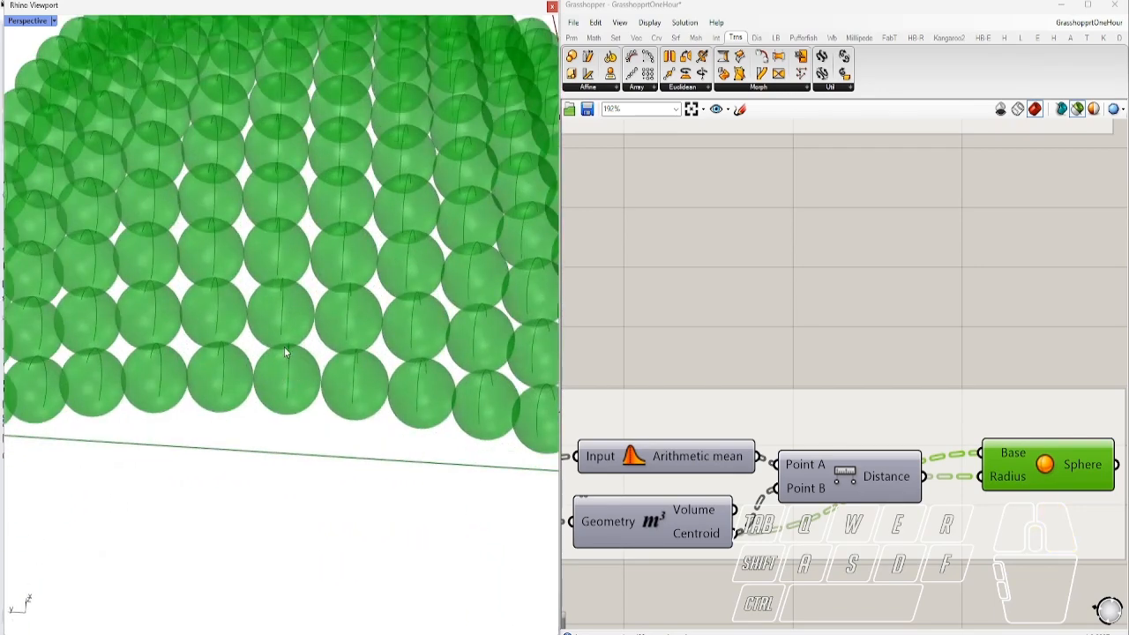
scroll(739, 454, "down", 5)
Briefly preview the morphed spheres from the morph component, then drop it from the preview
right_click_drag(869, 234, 865, 381)
scroll(867, 237, "up", 2)
left_click(864, 239, "shift")
scroll(370, 373, "up", 6)
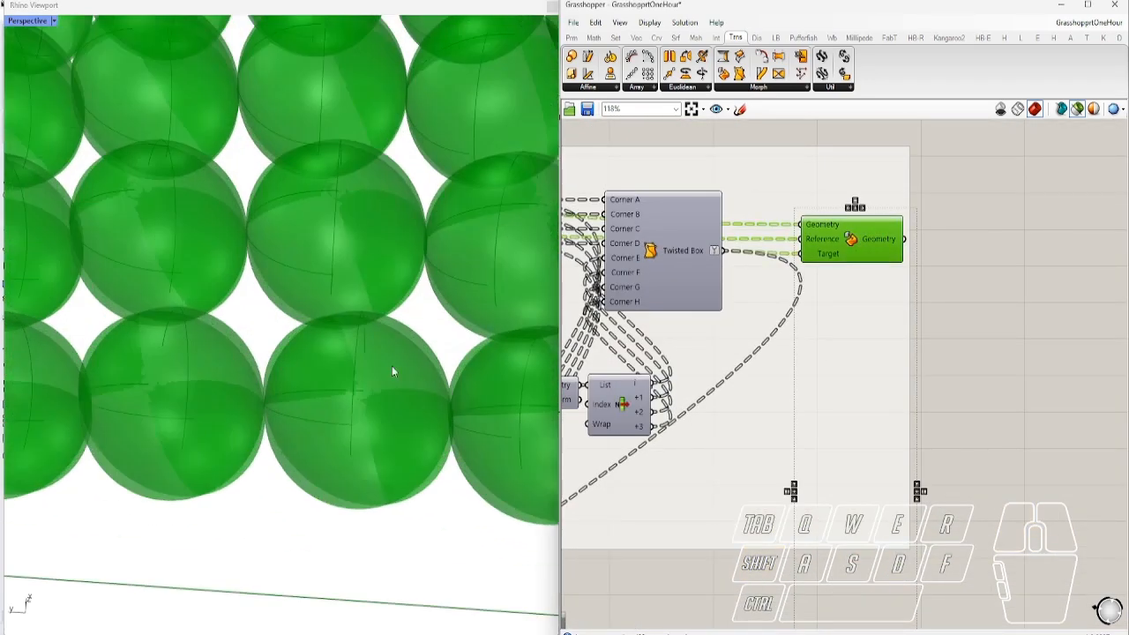
left_click(871, 247, "ctrl")
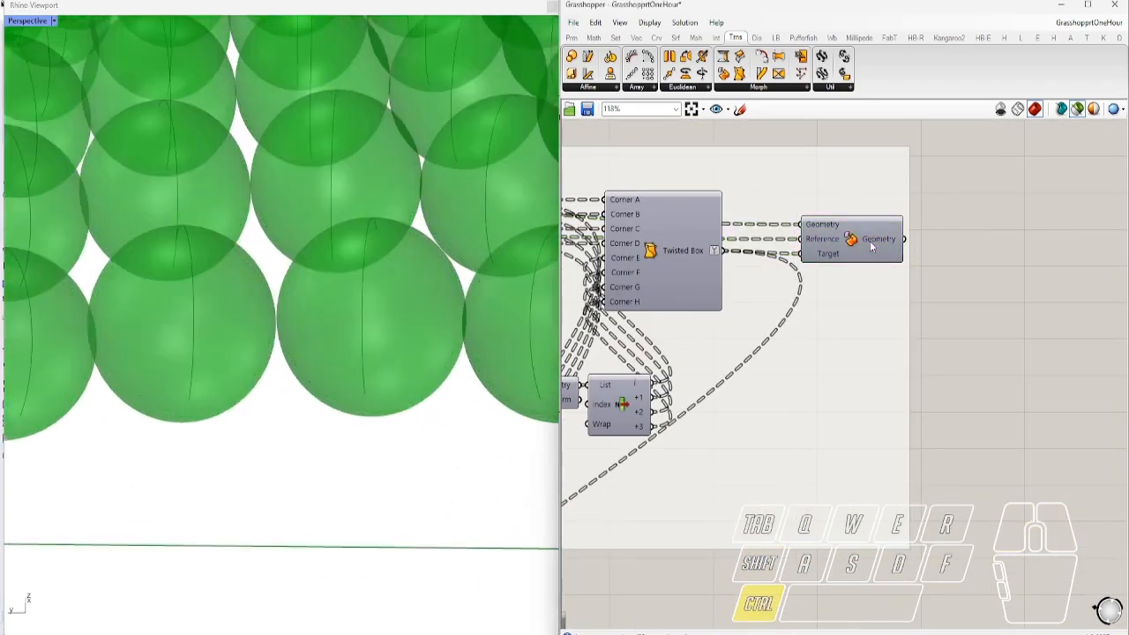
left_click(876, 244, "shift")
left_click(876, 243, "ctrl")
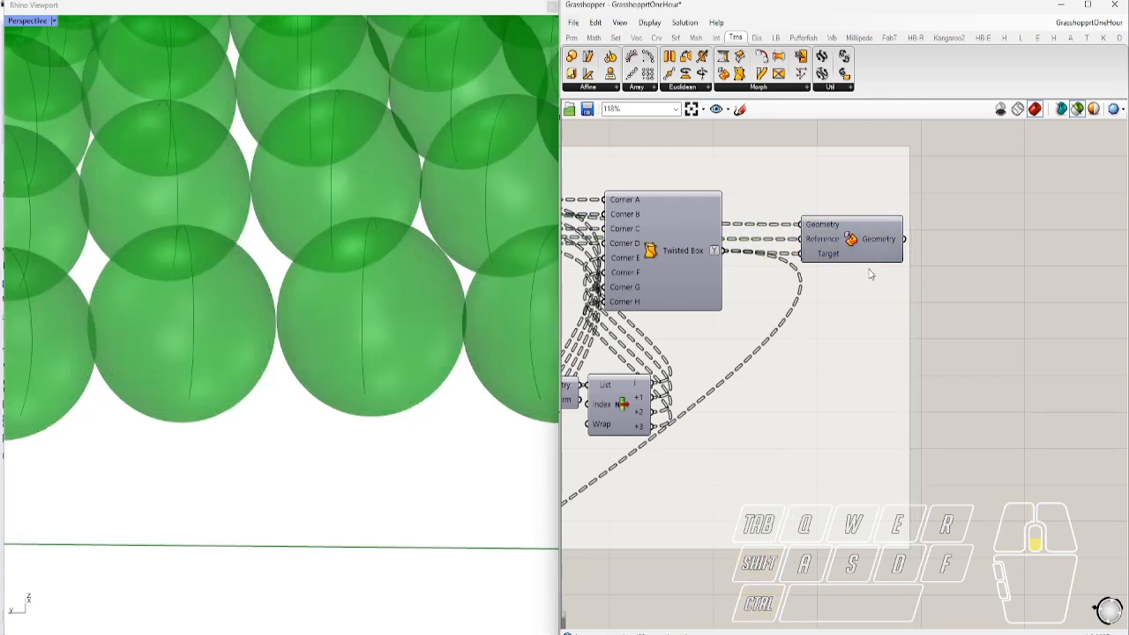
scroll(826, 405, "down", 5)
scroll(826, 405, "up", 5)
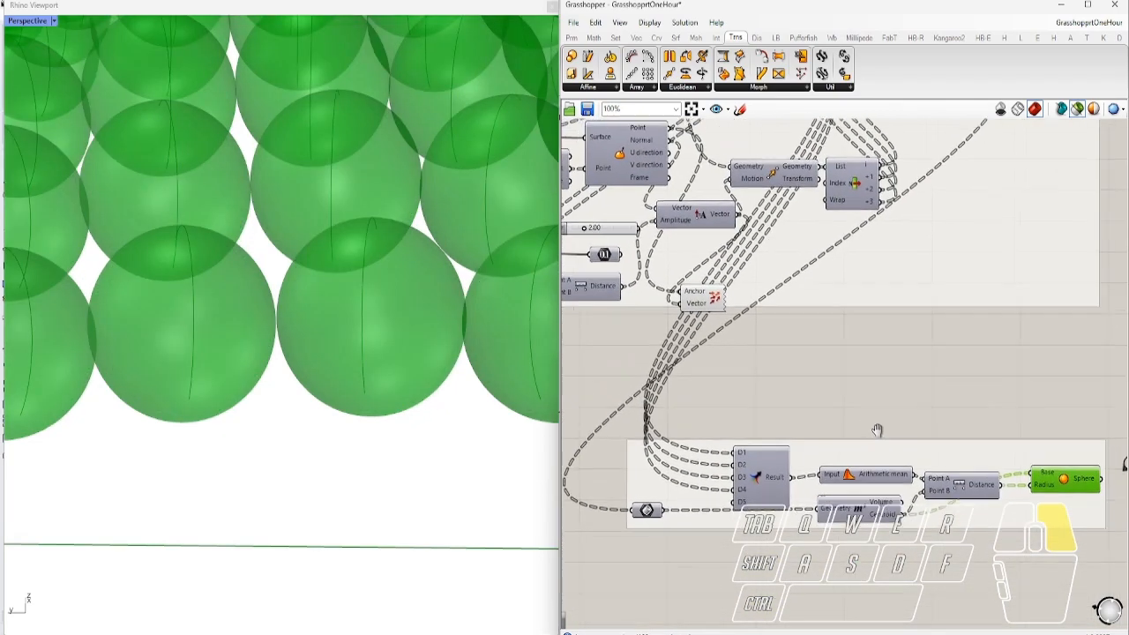
Preview Arithmetic mean, Volume and Merge together to inspect the spheres and their centroids
right_click_drag(905, 499, 854, 499)
left_click(820, 489, "shift")
right_click_drag(307, 366, 272, 356)
left_click(824, 520, "shift")
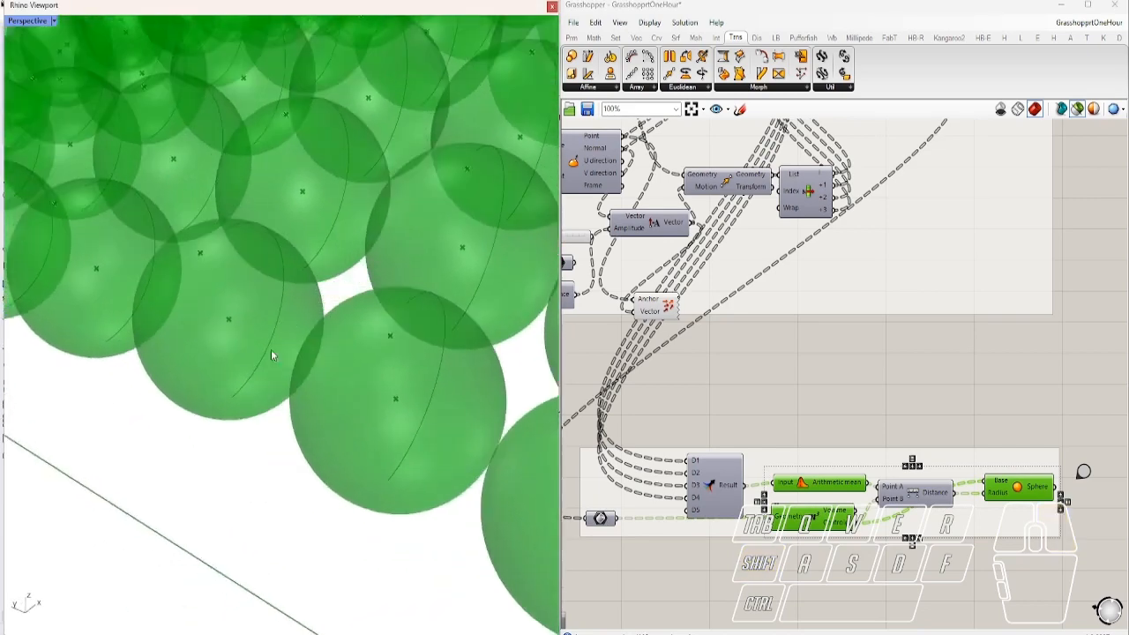
left_click(716, 494, "shift")
right_click_drag(296, 379, 340, 452)
Preview only the Sphere component's spheres, then deselect so the Rhino view is empty
left_click(1013, 434)
left_click(1019, 497)
scroll(322, 481, "down", 7)
right_click_drag(322, 479, 366, 484)
scroll(366, 476, "down", 4)
mouse_move(381, 393)
right_mouse_down()
mouse_move(284, 367)
mouse_move(388, 404)
mouse_move(368, 408)
right_mouse_up()
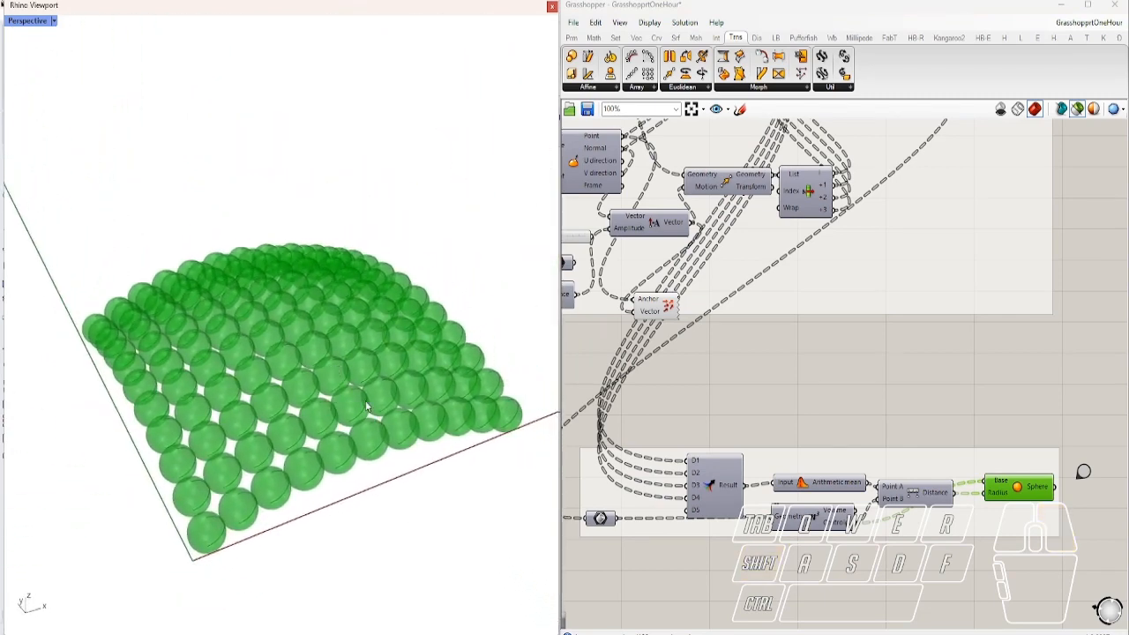
left_click(982, 426)
scroll(750, 427, "up", 2)
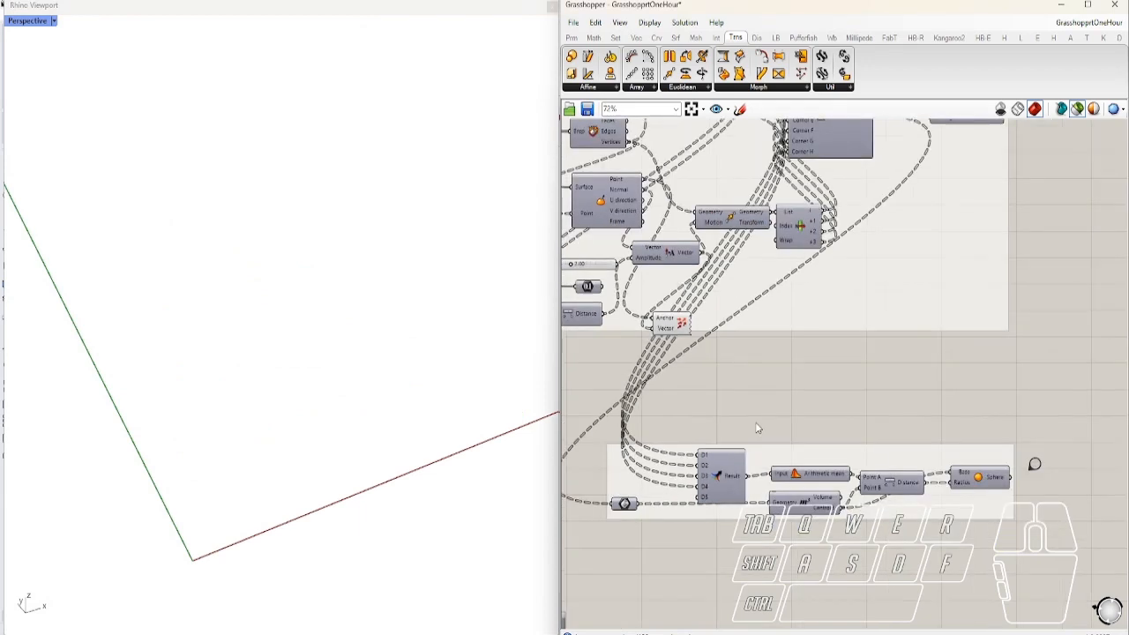
Name the lower Merge/Arithmetic Mean/Distance/Sphere group 'Post Assigning Radiuses'
right_click(785, 450)
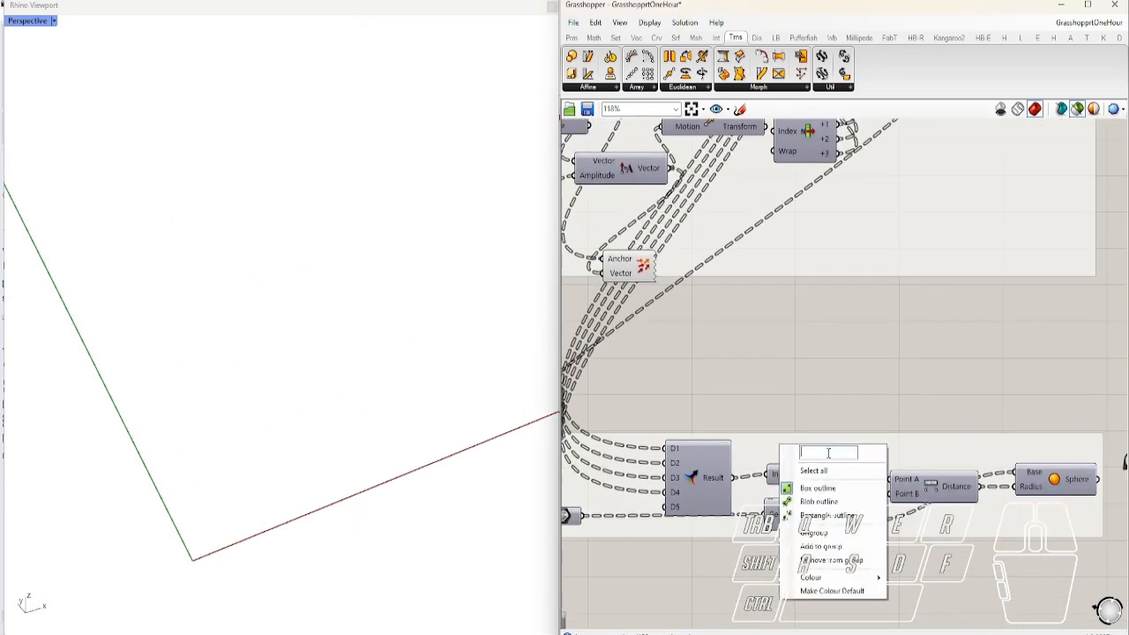
type("Post Assigning ")
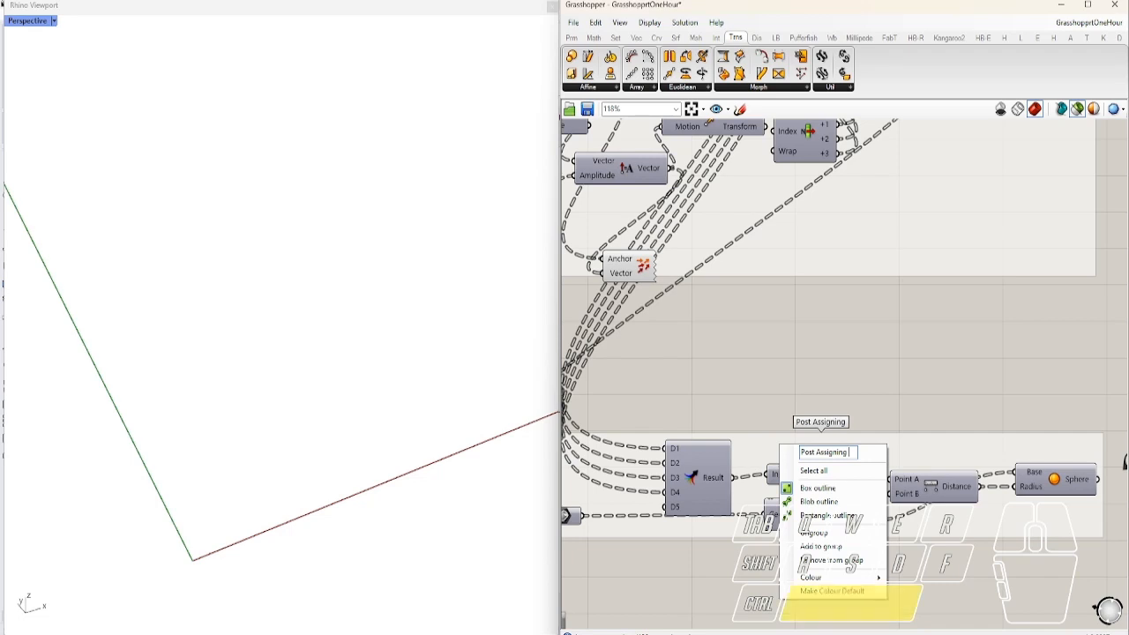
type("Radiuses")
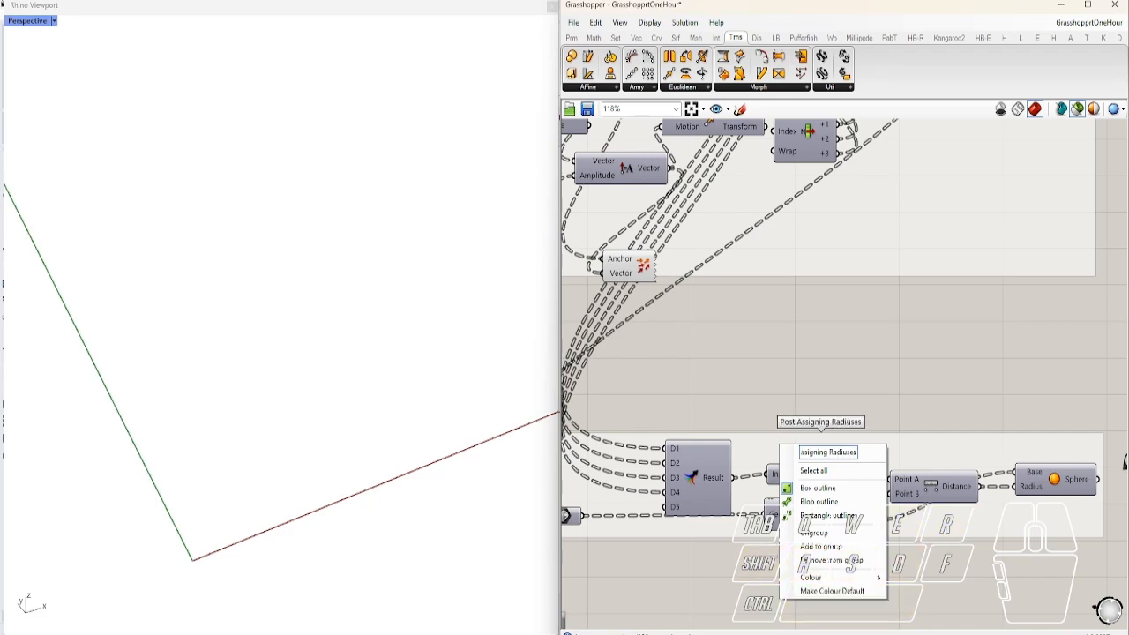
left_click(913, 375)
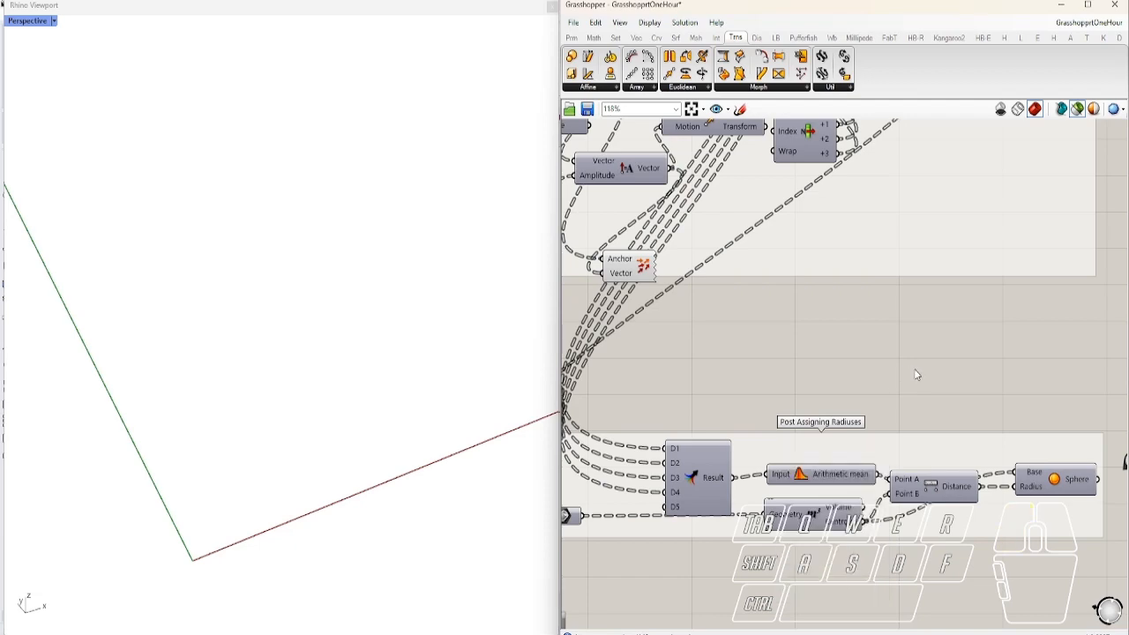
scroll(860, 371, "down", 4)
right_click_drag(920, 248, 852, 363)
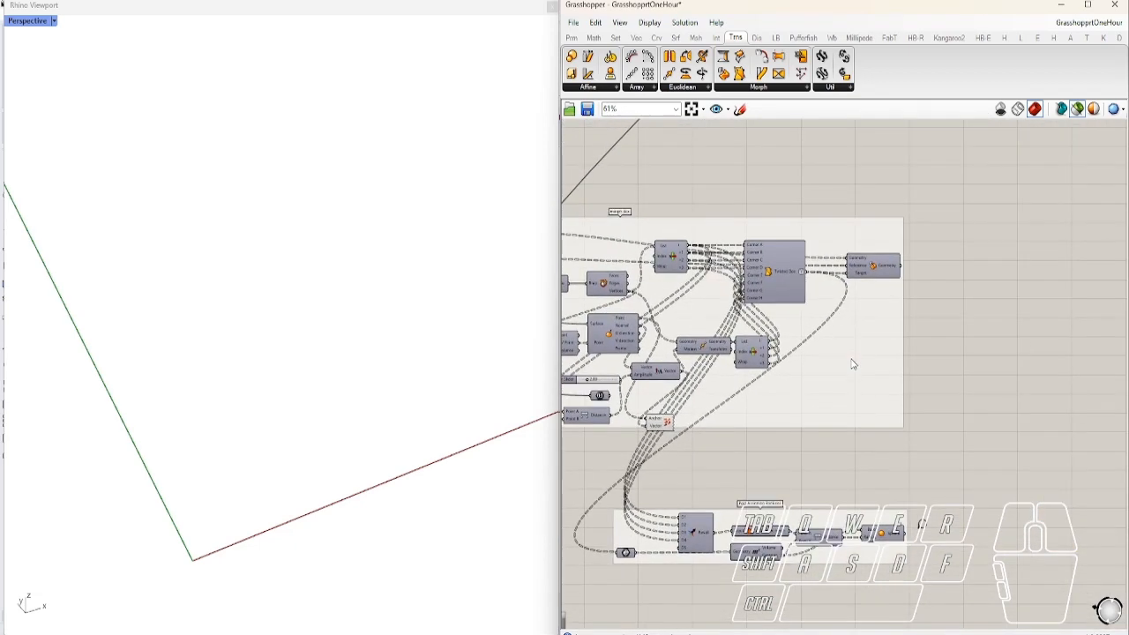
Jump to the sweep group and preview the Arc on its own
double_click(922, 526)
right_click_drag(942, 483, 652, 323)
scroll(799, 374, "up", 3)
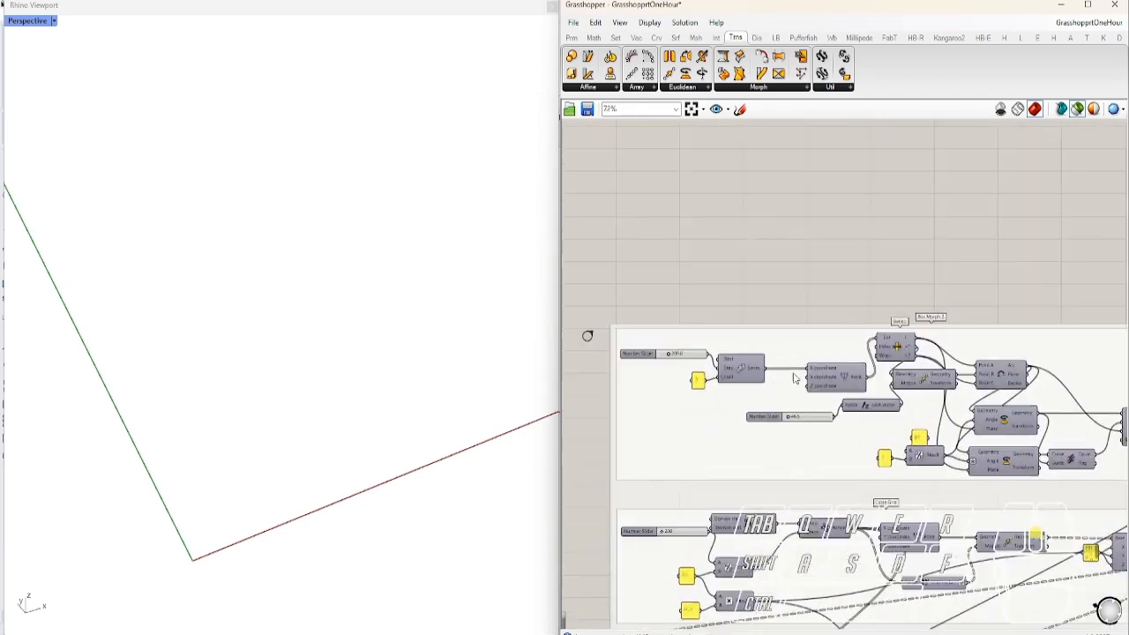
right_click_drag(916, 355, 858, 350)
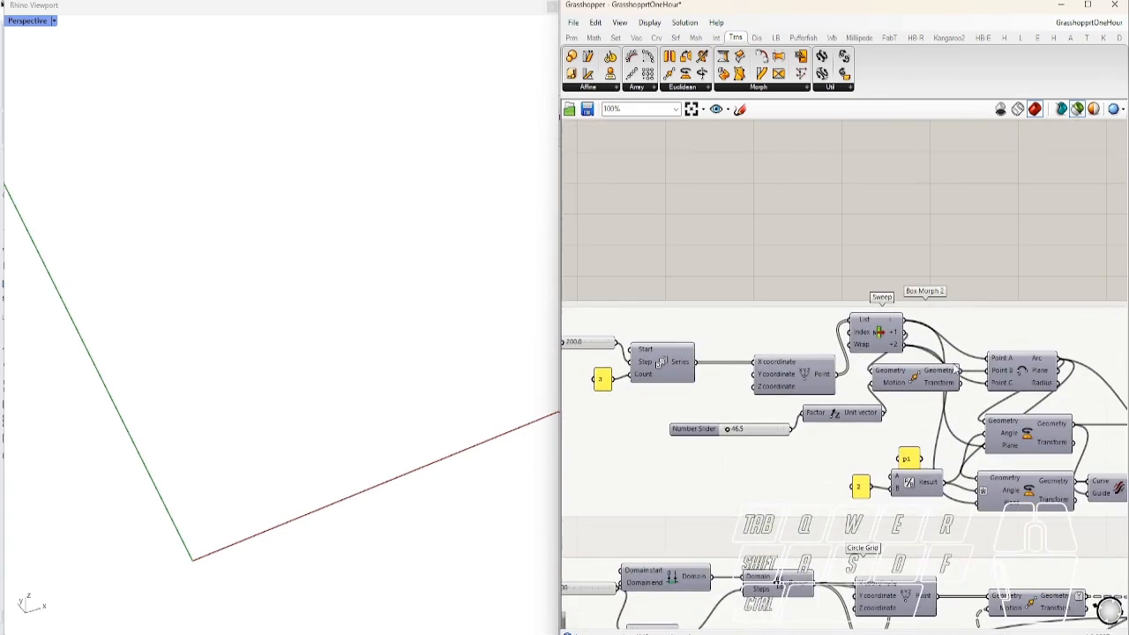
left_click(1015, 369)
right_click_drag(297, 467, 445, 456)
Preview the two rotated curves, then the swept arched surface from Sweep2
left_click(1028, 443)
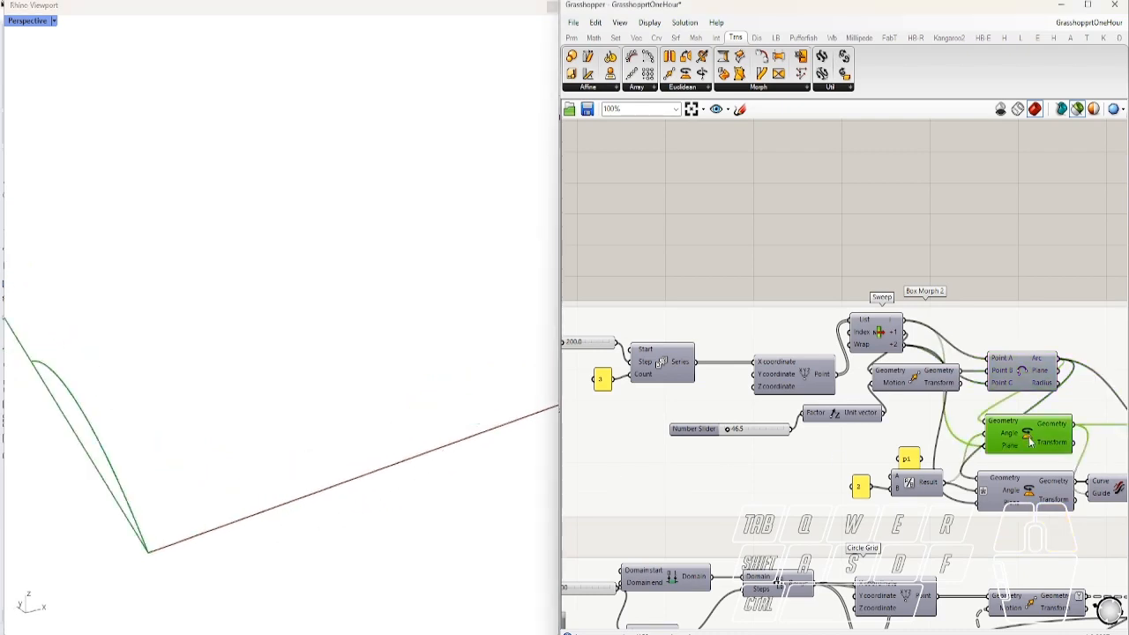
left_click(1028, 490)
right_click_drag(1044, 457, 809, 455)
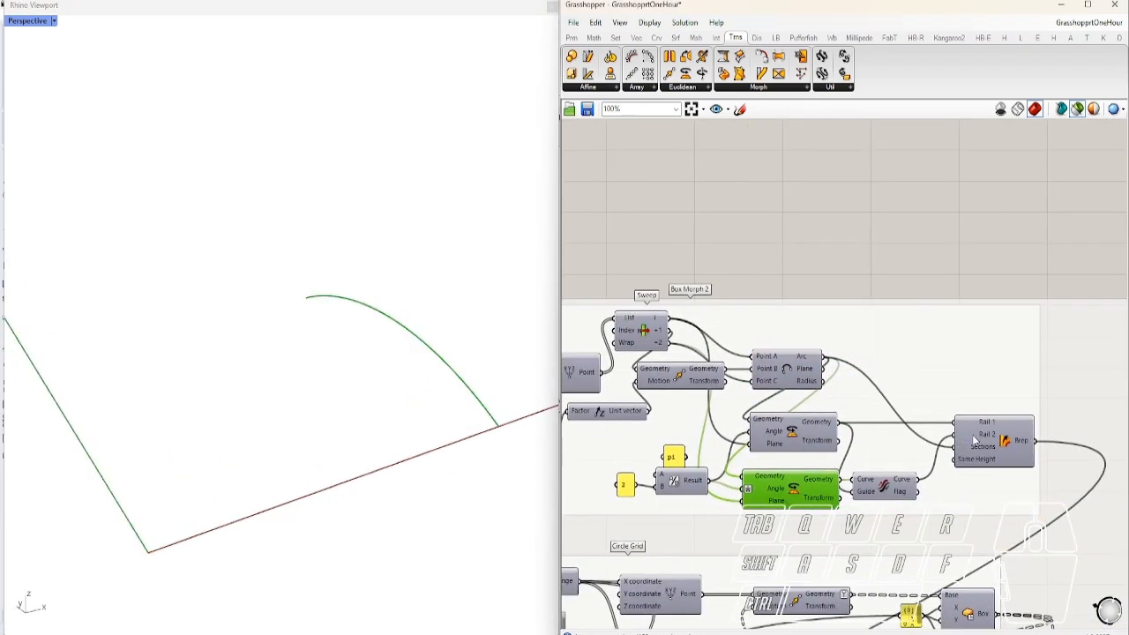
left_click(997, 450)
Move down to the Box Grid group and preview its flat grid of boxes
right_click_drag(957, 441, 980, 291)
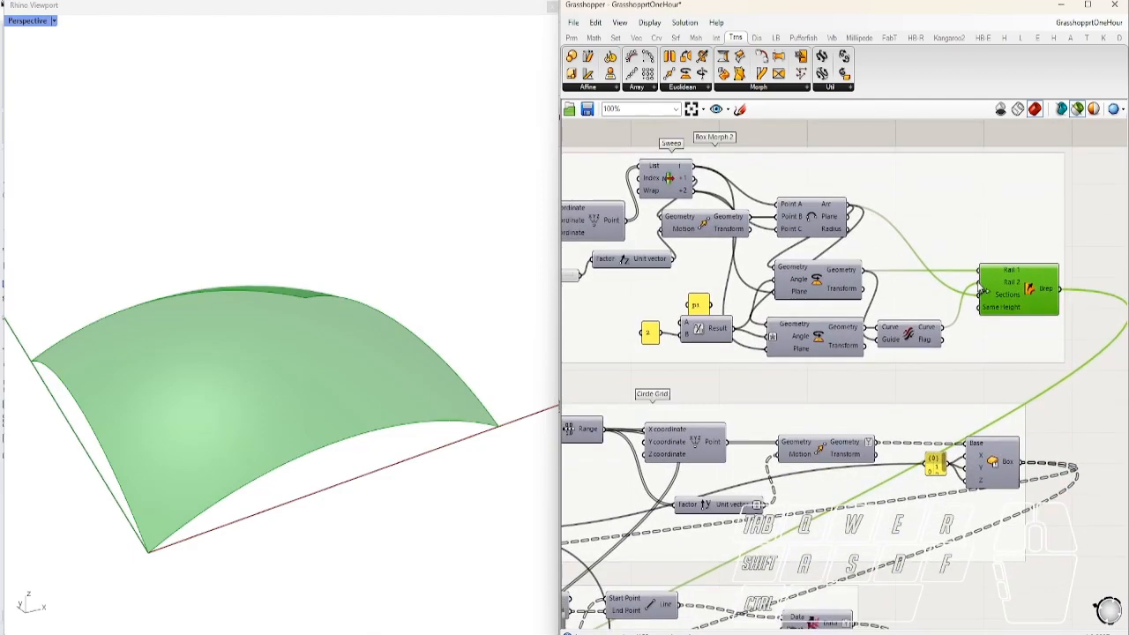
scroll(987, 295, "down", 3)
right_click_drag(825, 365, 996, 467)
scroll(891, 284, "up", 2)
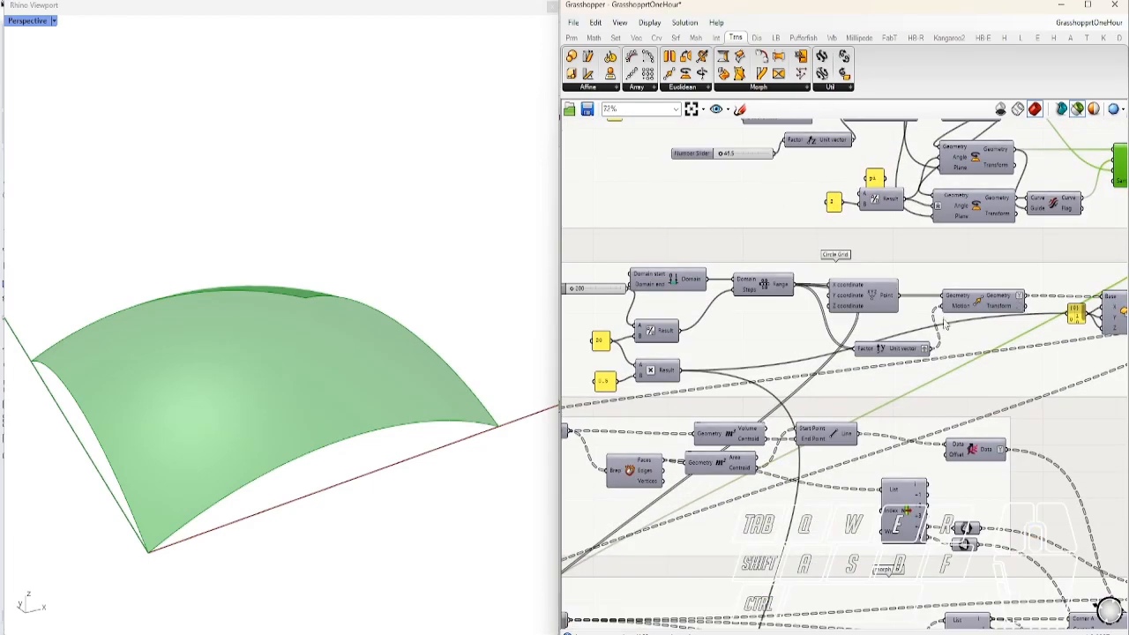
scroll(945, 319, "down", 2)
left_click(1076, 323)
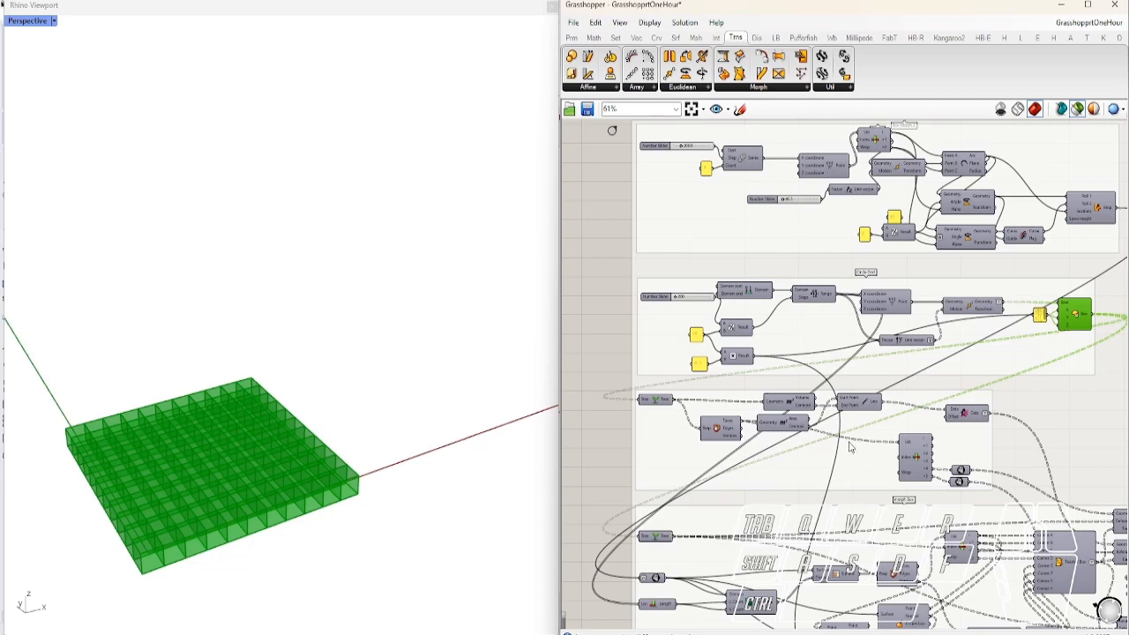
scroll(623, 411, "up", 3)
scroll(391, 484, "up", 3)
scroll(468, 495, "down", 5)
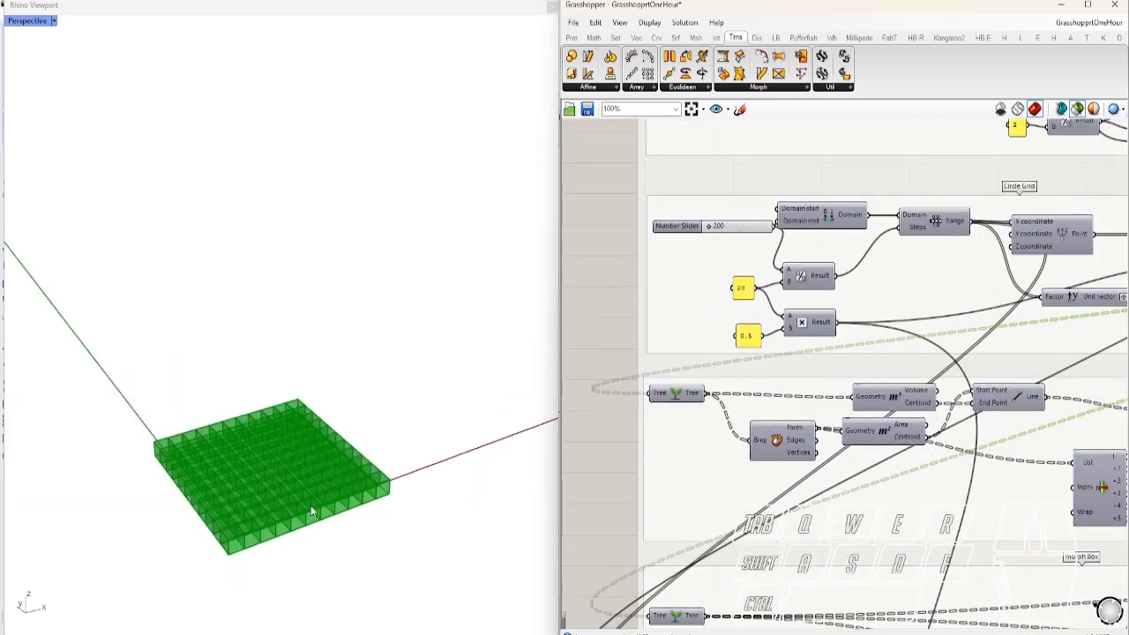
scroll(273, 501, "up", 4)
Preview the line crosses, then the boxes from Deconstruct Brep and their face centroid points
right_click_drag(848, 472, 796, 430)
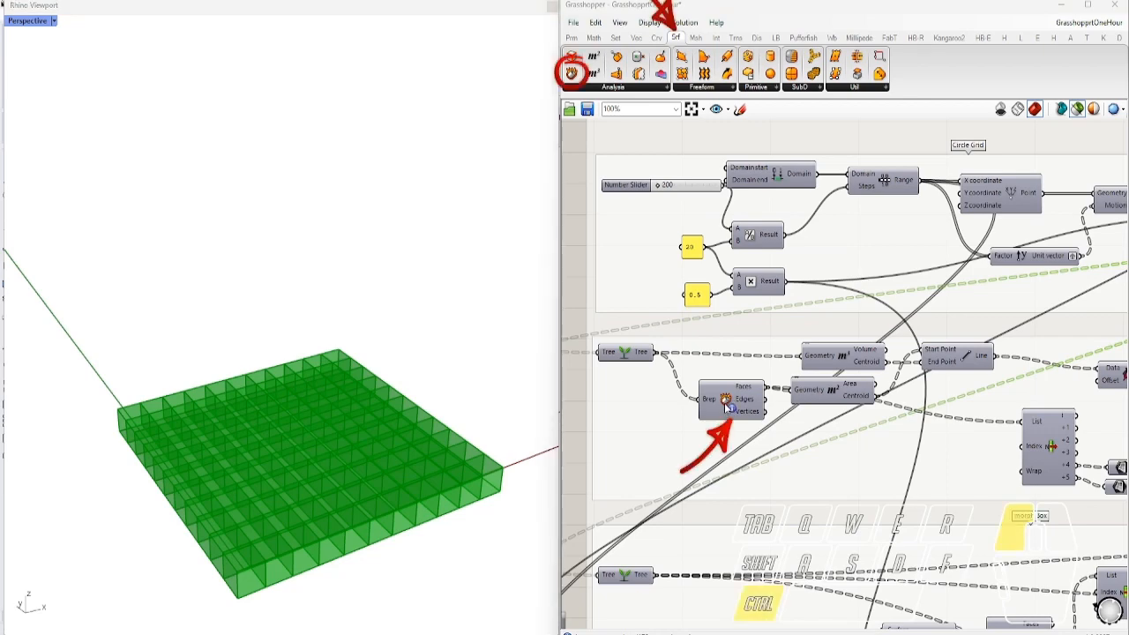
left_click(958, 363)
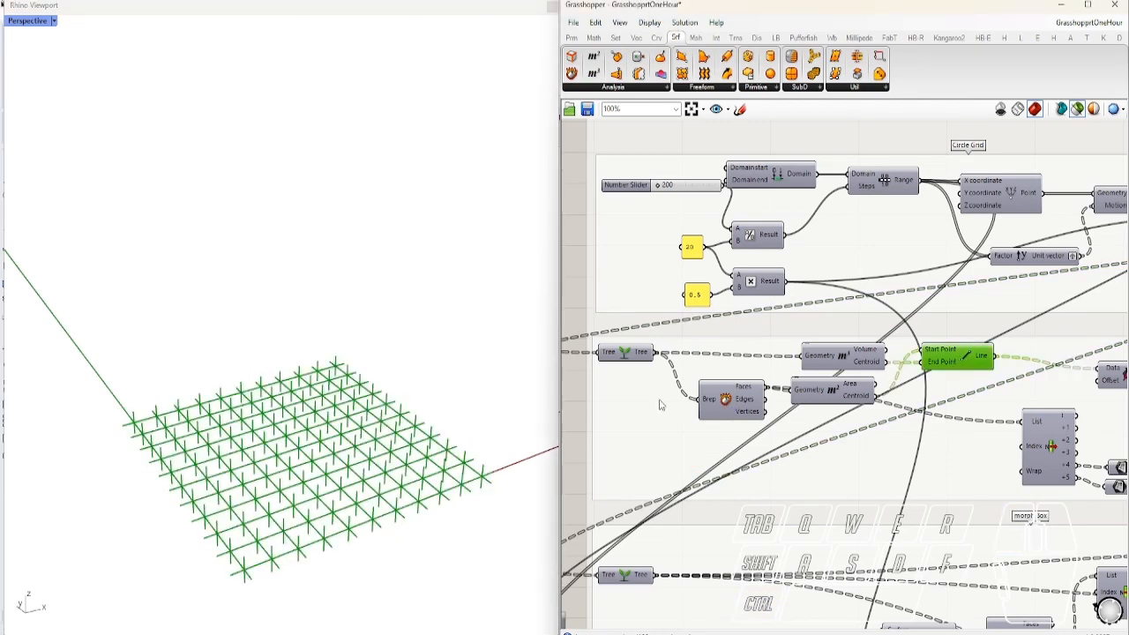
mouse_move(441, 430)
right_mouse_down()
mouse_move(423, 494)
mouse_move(386, 535)
mouse_move(425, 429)
right_mouse_up()
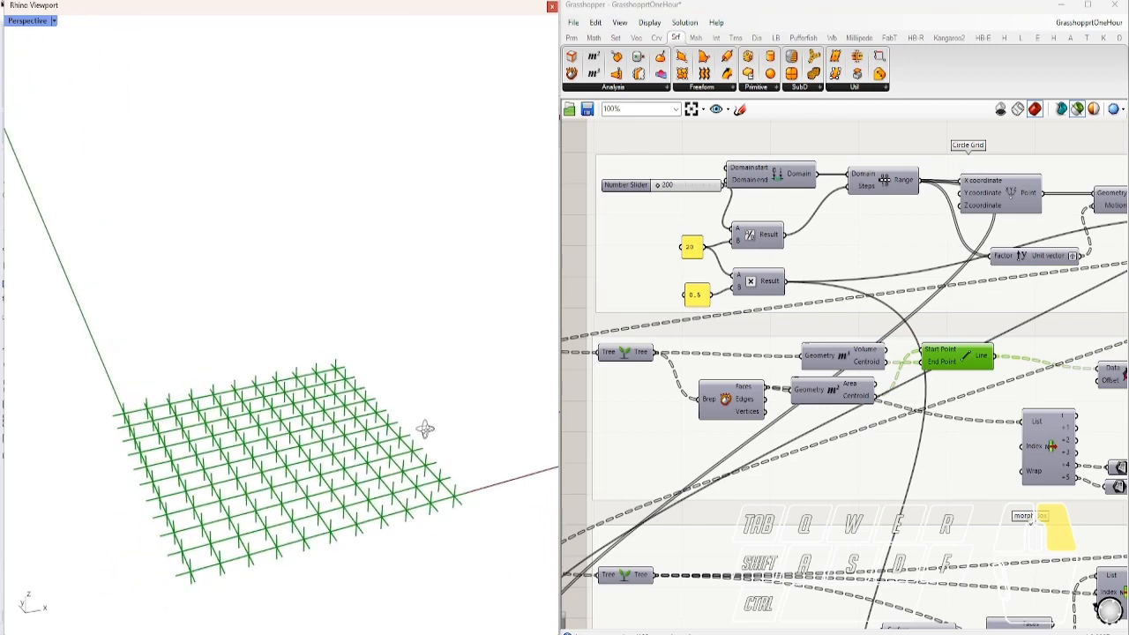
left_click(735, 403)
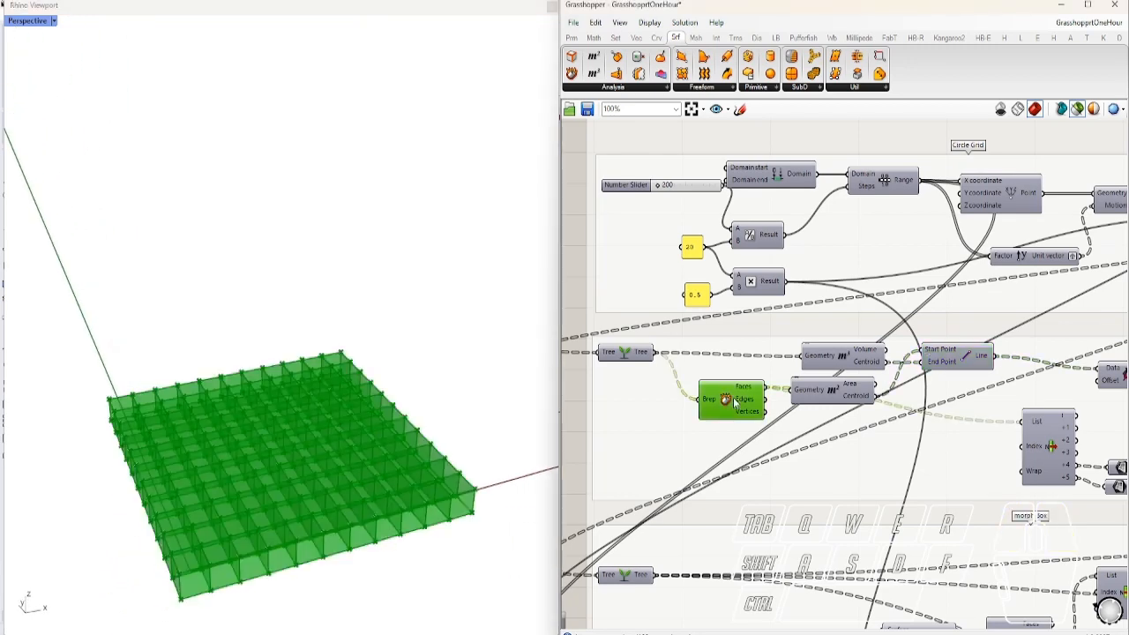
left_click(836, 399)
right_click_drag(408, 557, 816, 404)
Add the volume centroids and connecting lines to the preview and orbit the point-and-line grid
left_click(853, 358, "shift")
right_click_drag(509, 427, 453, 473)
left_click(975, 365, "shift")
scroll(282, 439, "up", 6)
right_click_drag(282, 439, 390, 331)
scroll(391, 331, "down", 5)
scroll(416, 430, "up", 7)
right_click_drag(420, 432, 423, 401)
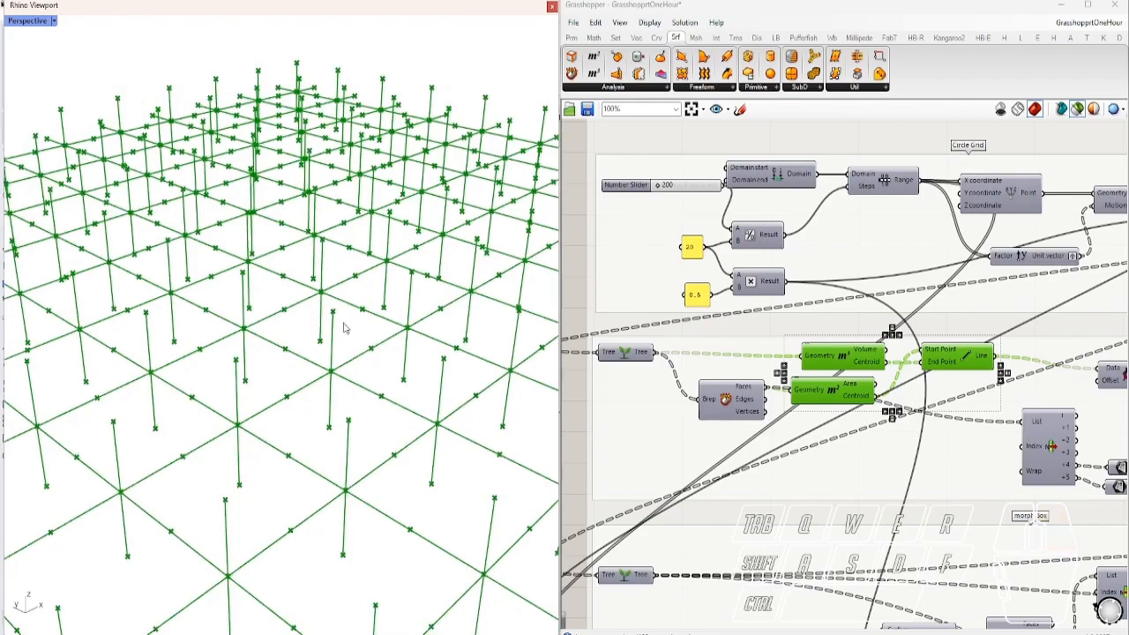
scroll(340, 328, "down", 3)
right_click_drag(339, 329, 318, 393)
scroll(335, 351, "down", 5)
right_click_drag(373, 351, 397, 355)
Preview the Shift List output and both surface outputs, ending on the flat shifted line grid
right_click_drag(1010, 417, 796, 385)
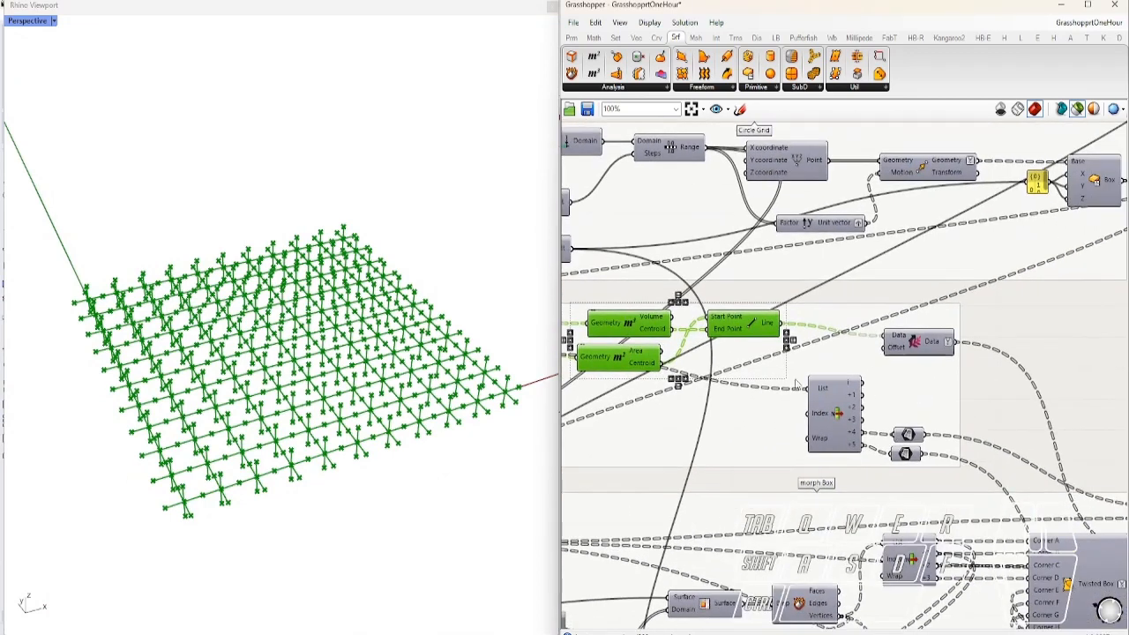
left_click(920, 343)
left_click(908, 435)
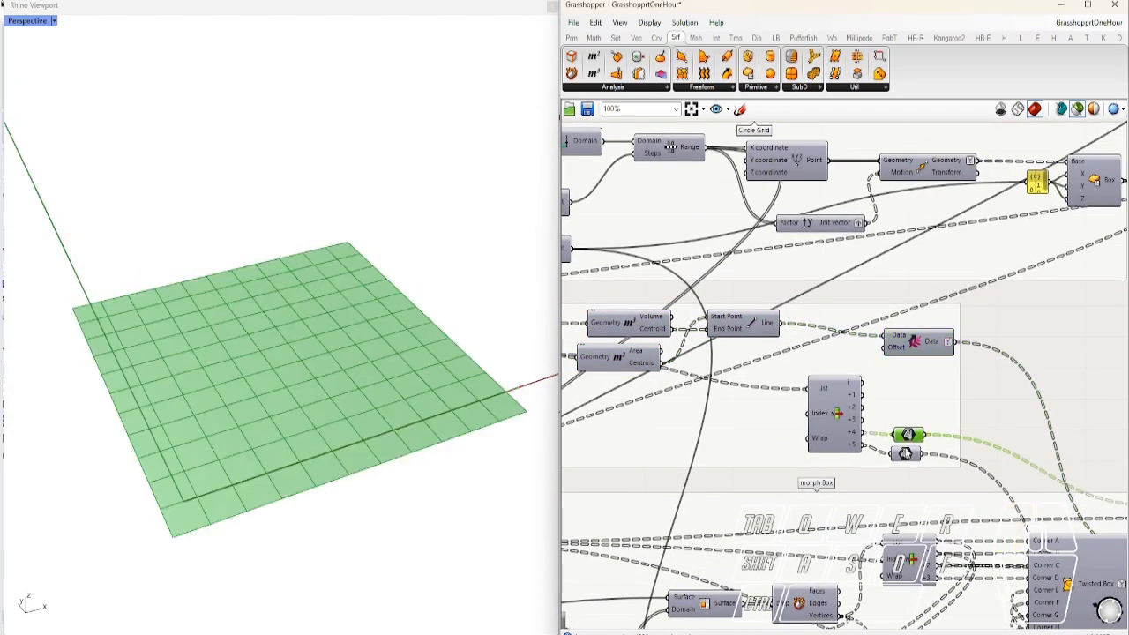
left_click(905, 454, "shift")
right_click_drag(424, 382, 541, 399)
left_click(915, 349)
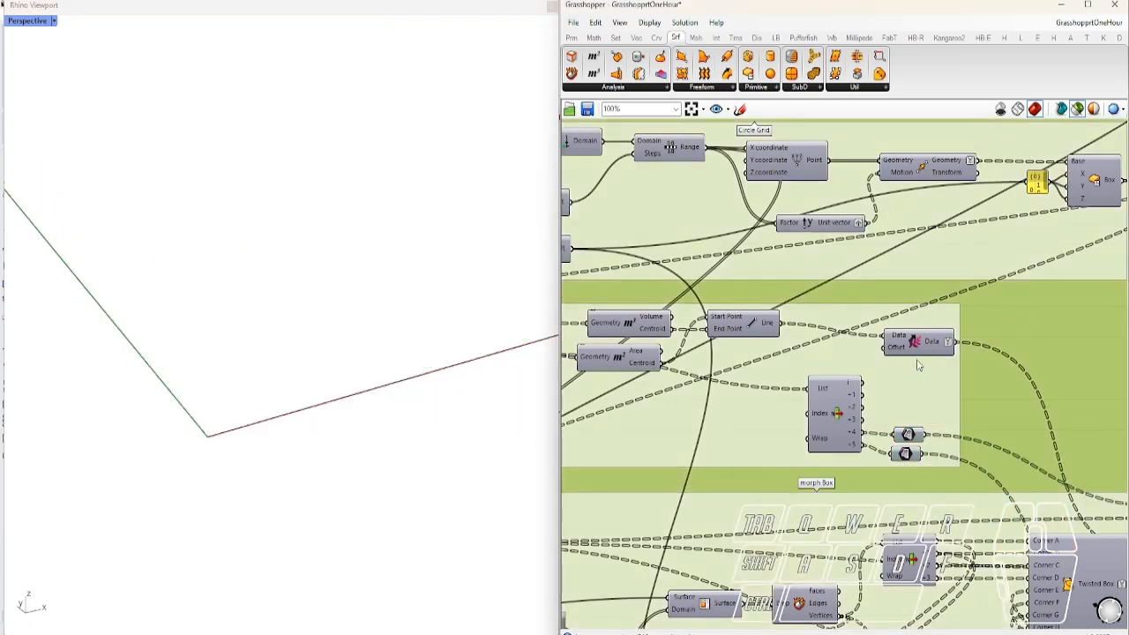
scroll(876, 371, "down", 2)
right_click_drag(895, 487, 815, 368)
Preview the line grid morphed onto the dome by Twisted Box, then the flat shifted grid
right_click_drag(860, 448, 850, 418)
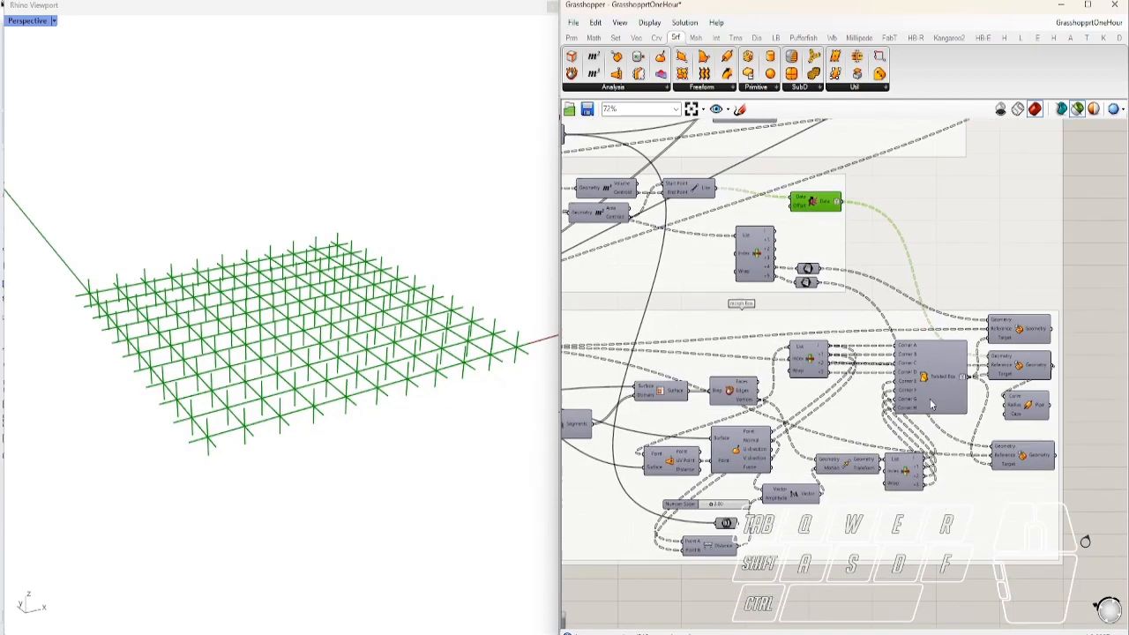
left_click(940, 385)
scroll(346, 428, "down", 3)
right_click_drag(357, 428, 493, 354)
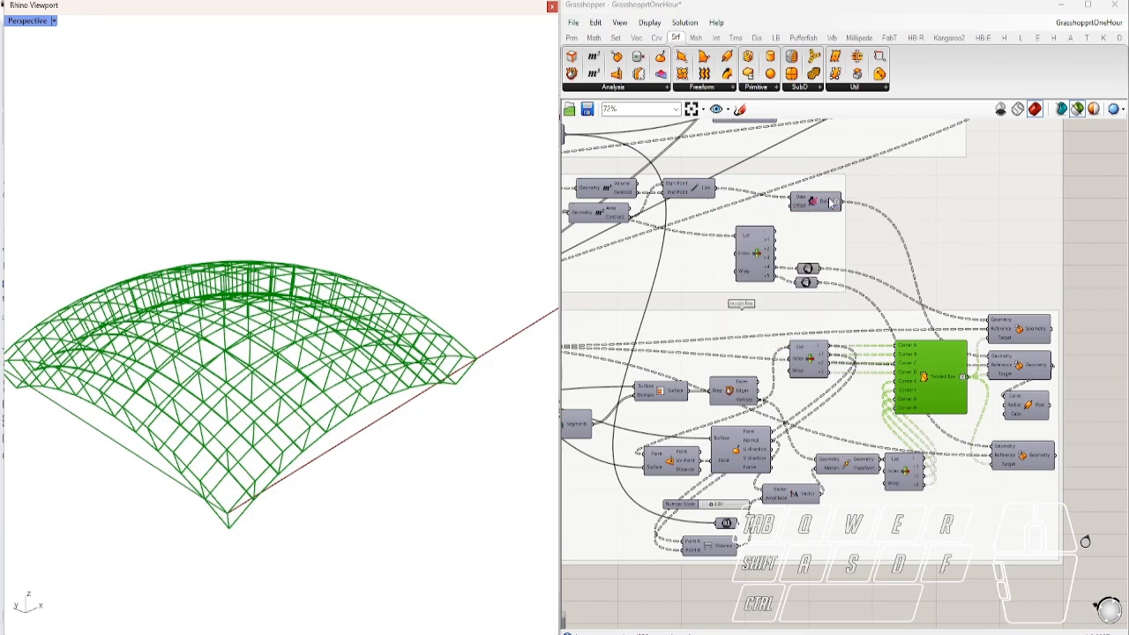
mouse_move(831, 204)
left_click(820, 204)
Preview the oriented dome geometry, then the Pipe output's solid piped members
left_click(1023, 371)
right_click_drag(418, 420, 406, 357)
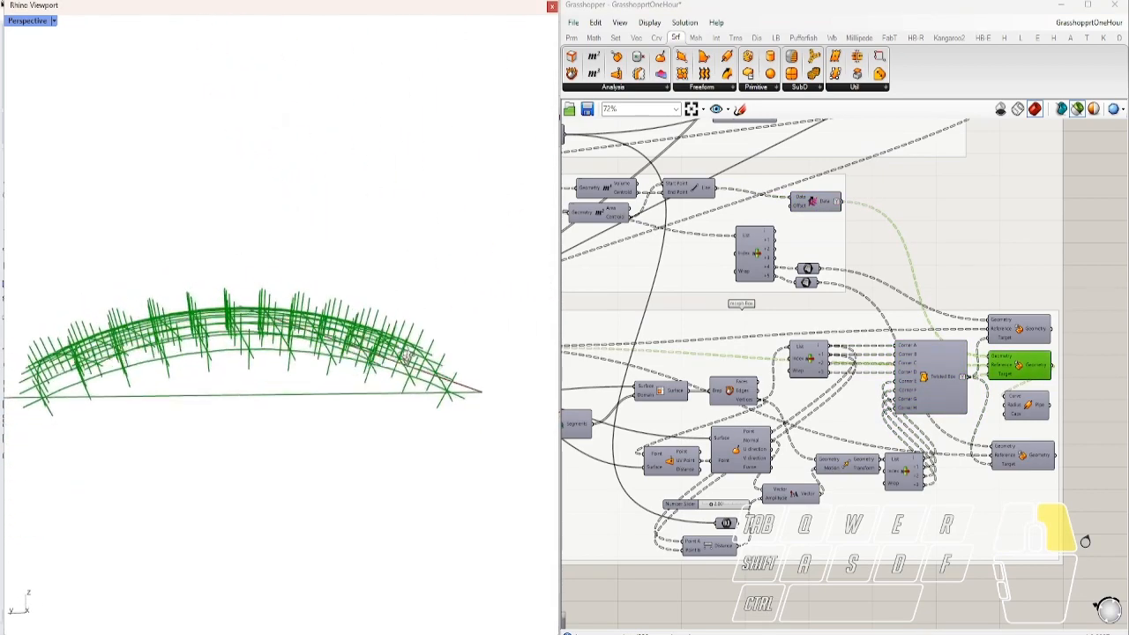
right_click_drag(296, 371, 232, 323)
scroll(232, 321, "up", 5)
right_click_drag(369, 388, 311, 385)
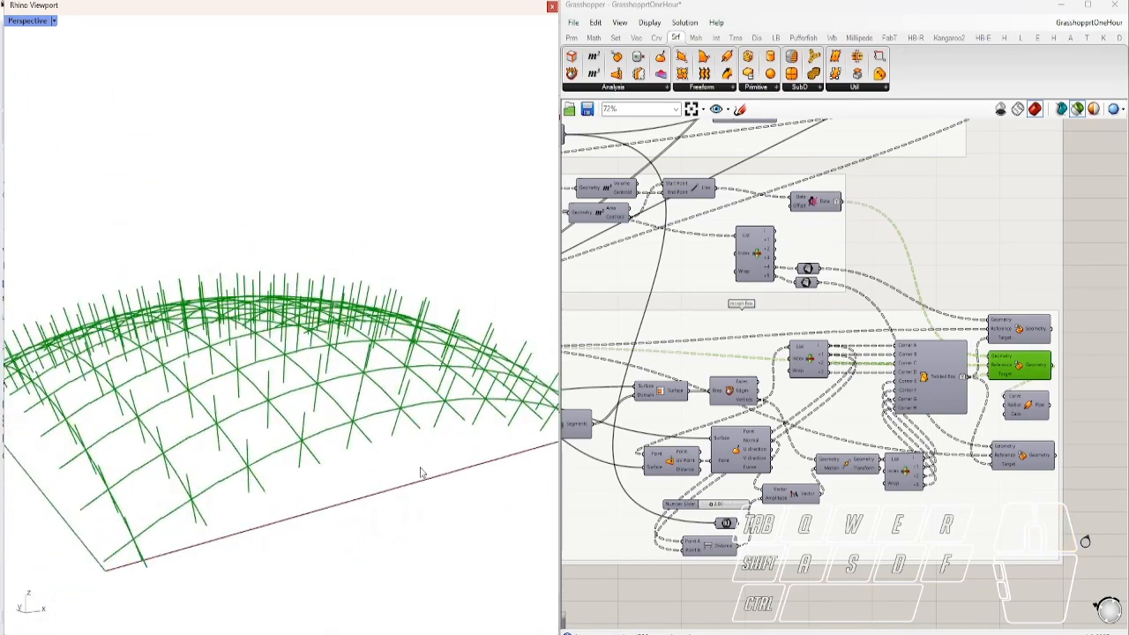
left_click(1028, 412)
right_click_drag(333, 406, 285, 334)
scroll(355, 427, "up", 5)
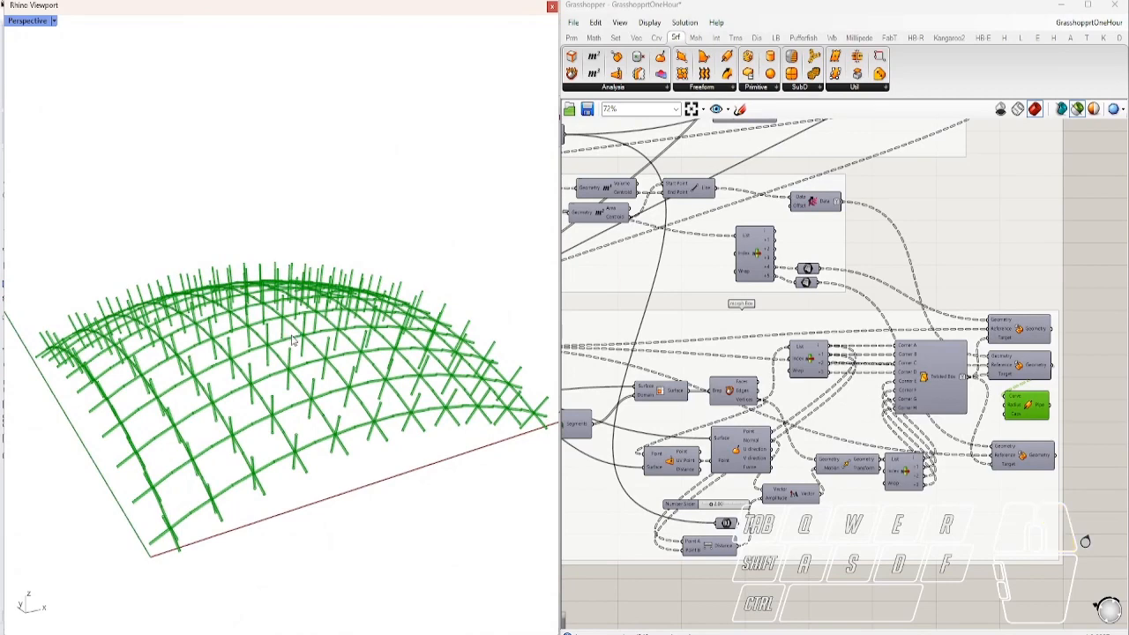
Add the arched surface and top oriented geometry to the preview, orbiting around the dome
left_click(1021, 460, "shift")
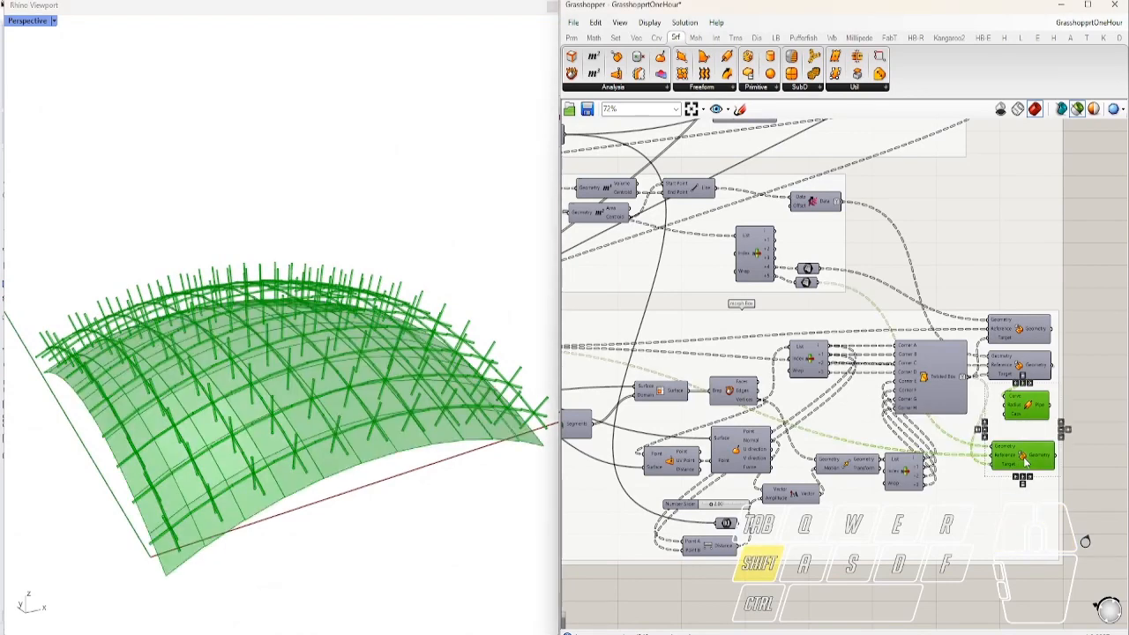
right_click_drag(415, 416, 373, 367)
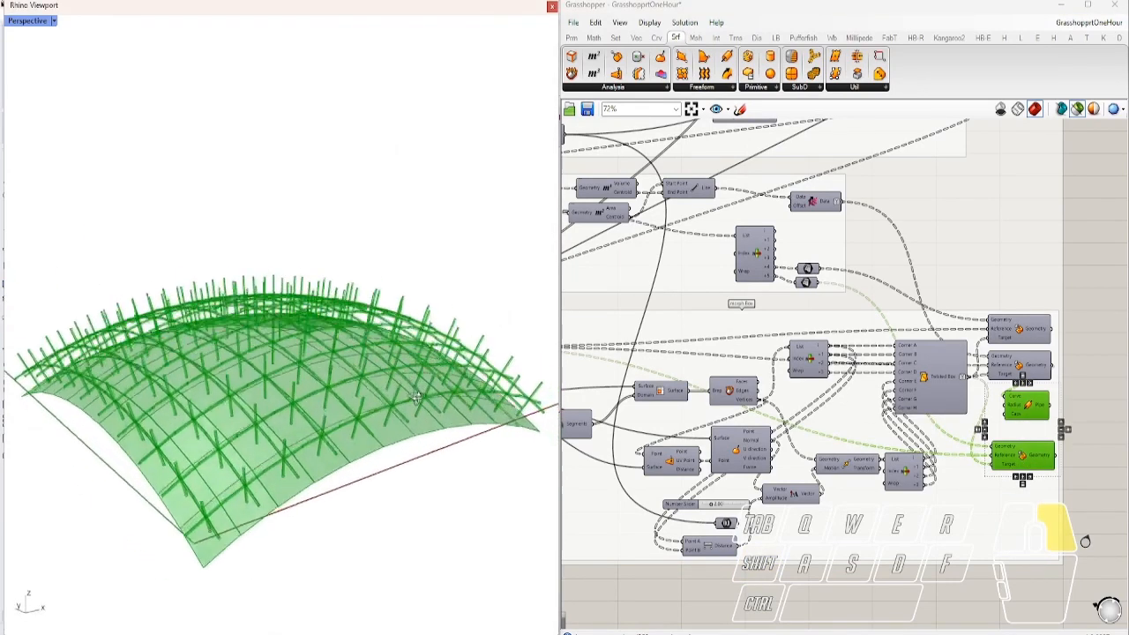
left_click(1019, 330, "shift")
right_click_drag(379, 353, 394, 340)
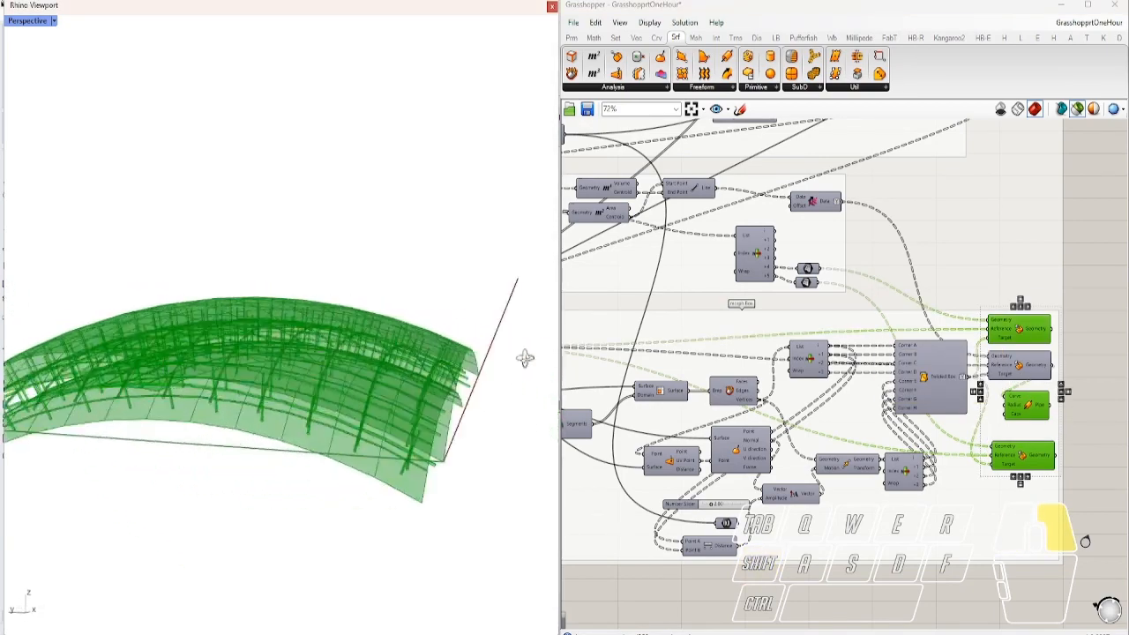
right_click_drag(524, 357, 11, 344)
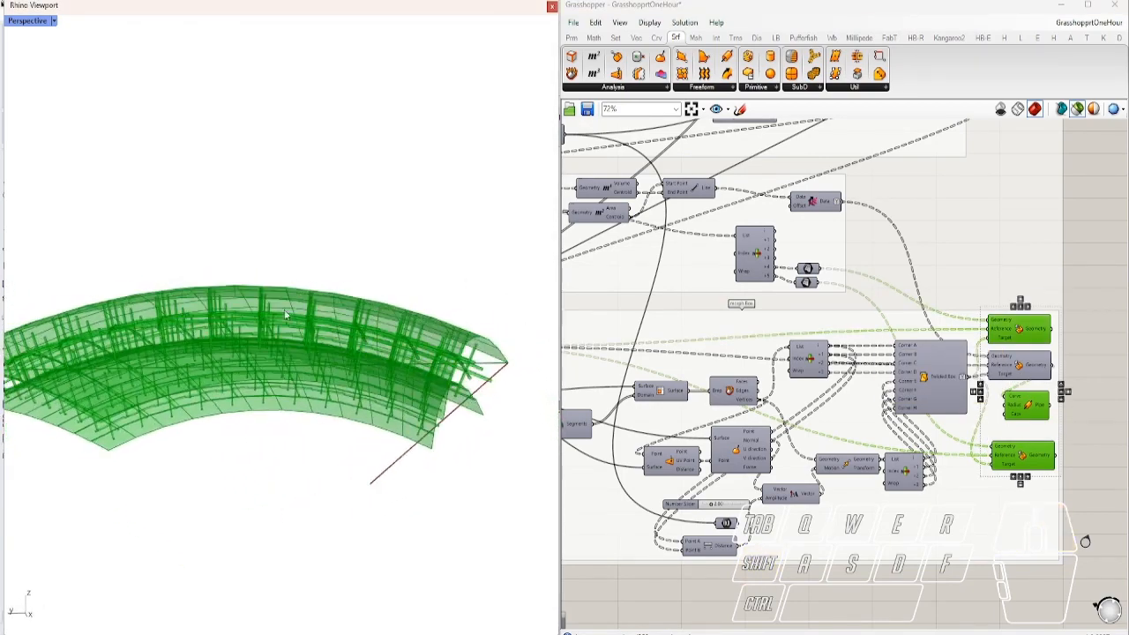
scroll(224, 300, "up", 5)
right_click_drag(224, 300, 407, 415)
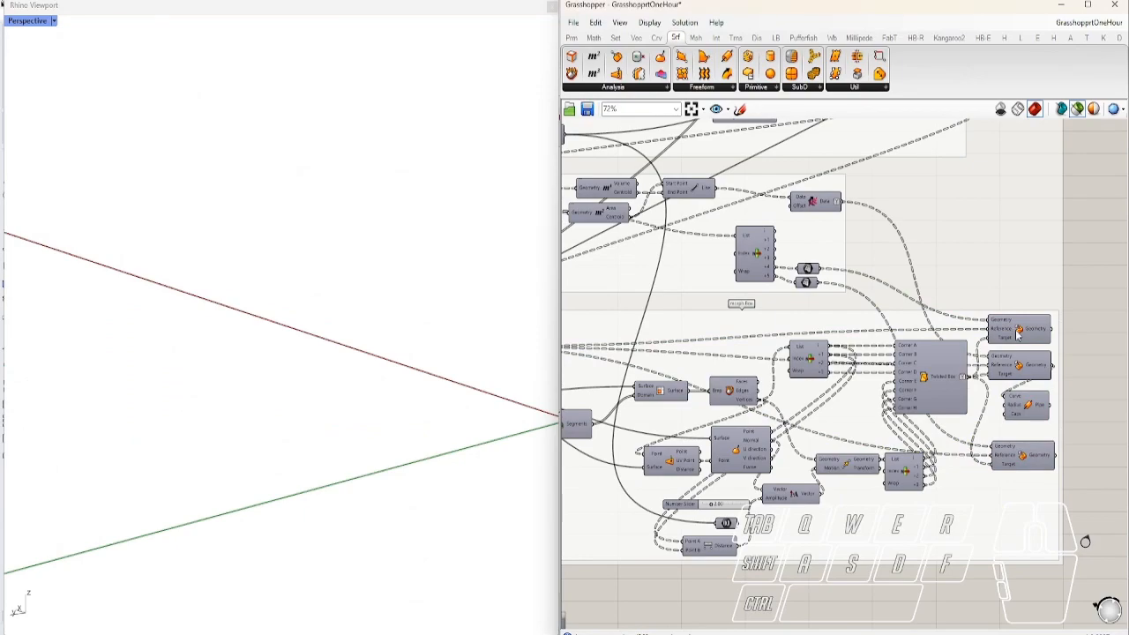
Bake the chosen geometry into Rhino from the quick-actions menu
middle_click(1030, 333)
left_click(1051, 358)
left_click(1090, 351)
right_click_drag(371, 373, 266, 359)
Highlight the Pipe component's struts, then deselect it and inspect the shell's underside
left_click(1028, 405)
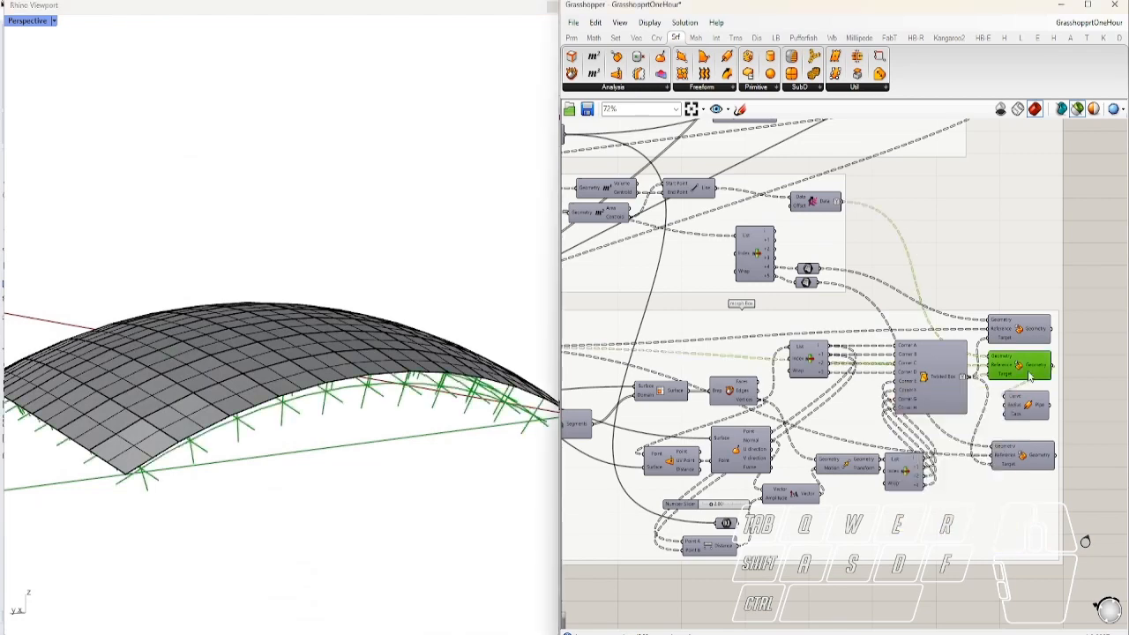
middle_click(1029, 412)
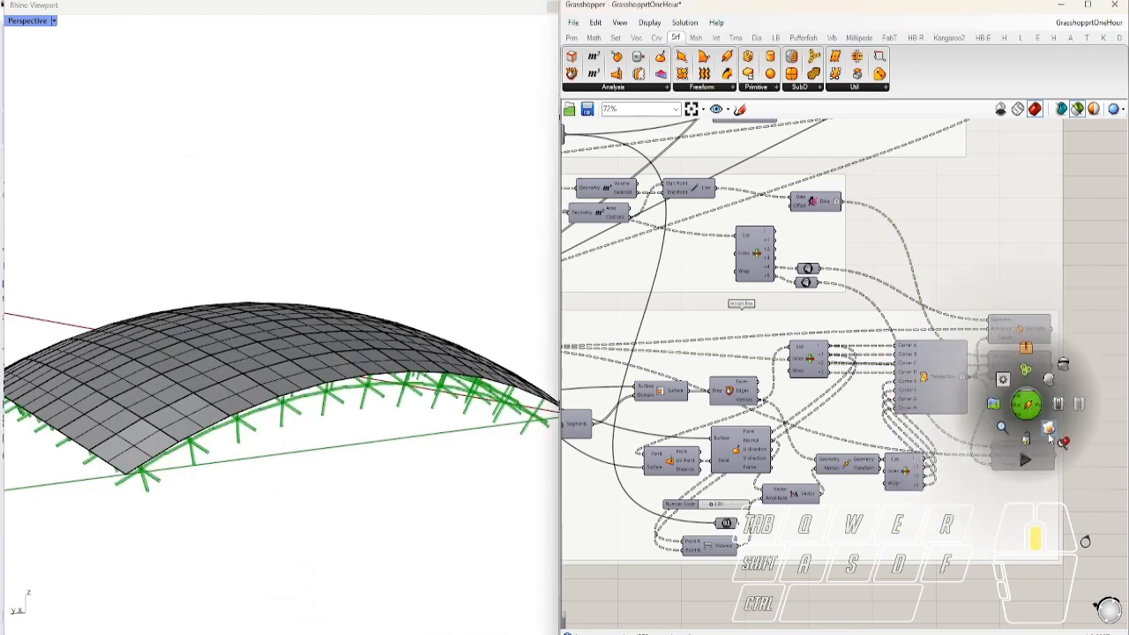
left_click(982, 462)
right_click_drag(195, 436, 221, 439)
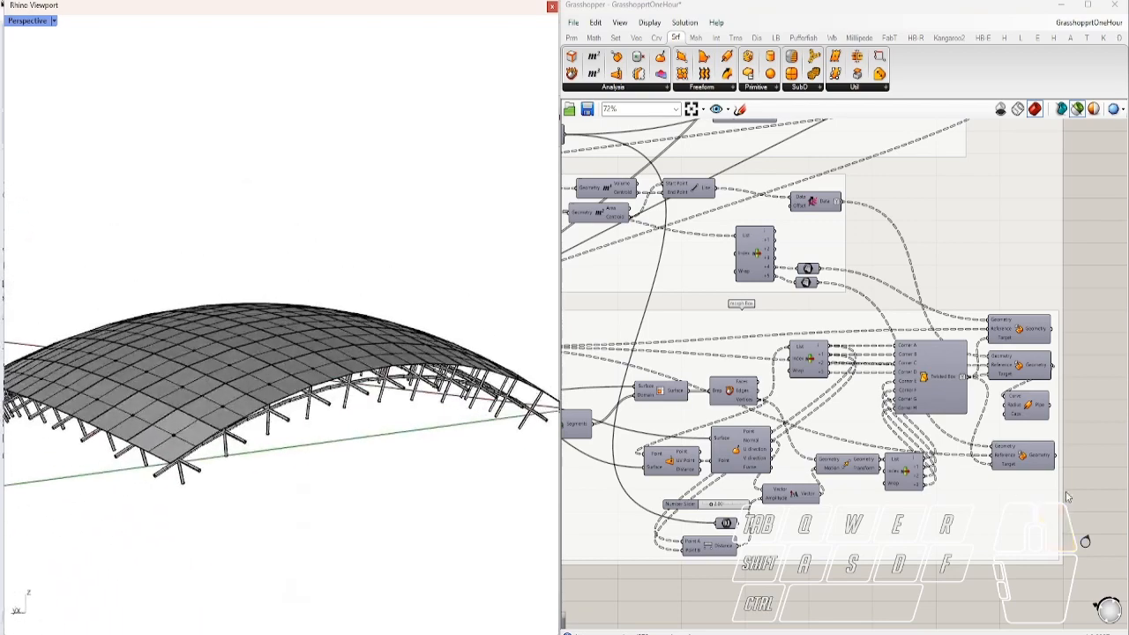
Switch Perspective to Rendered display and turn off the orange box grid preview
left_click(21, 23)
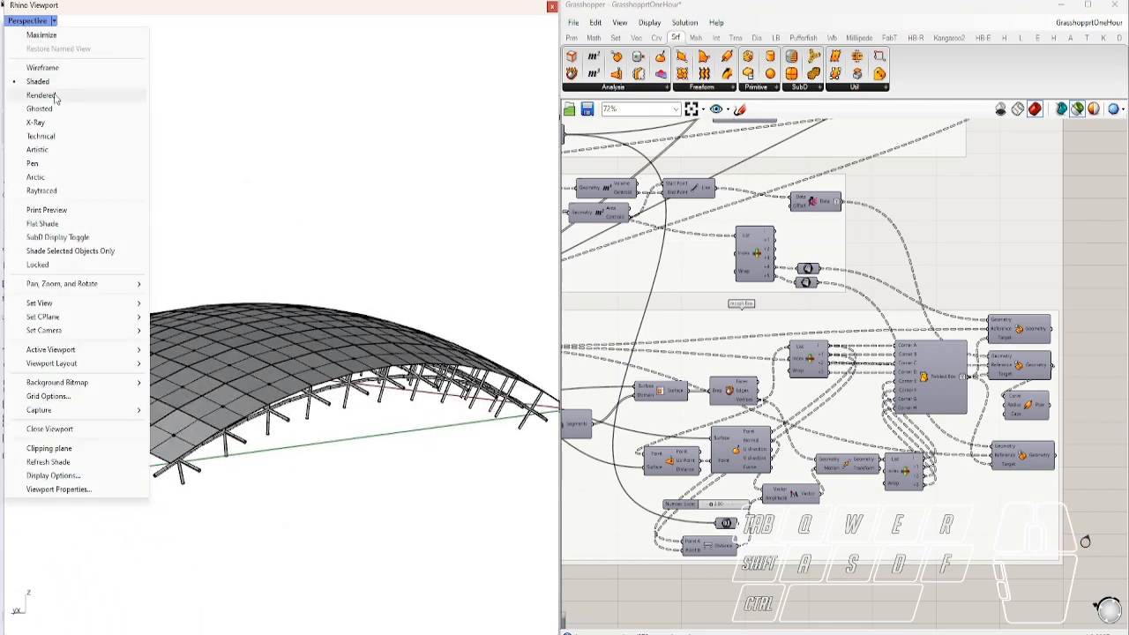
left_click(22, 94)
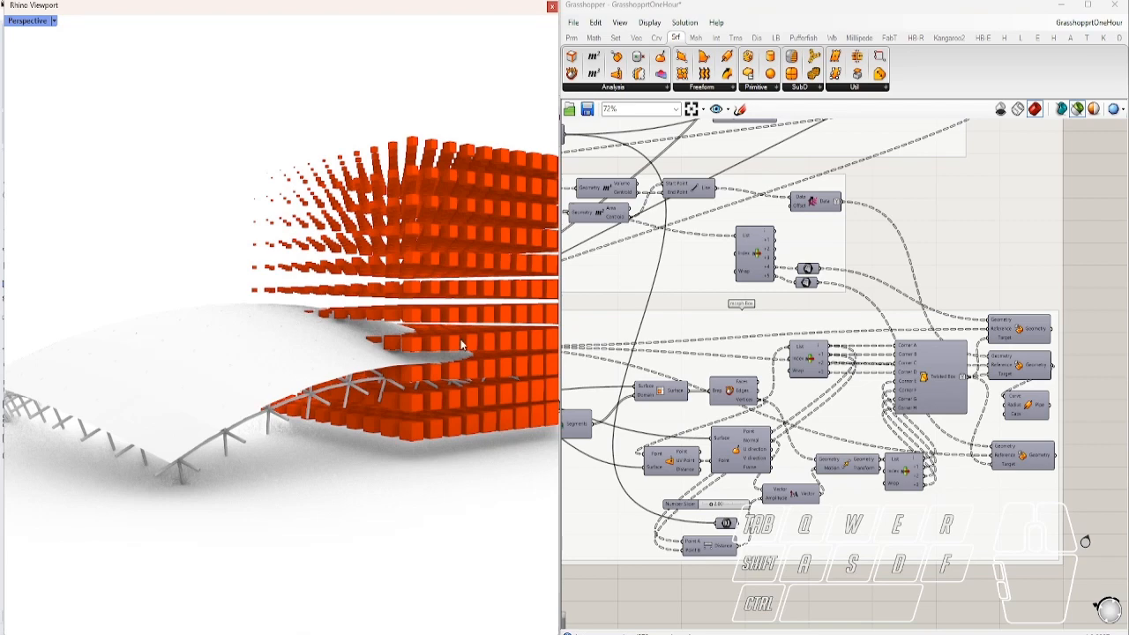
scroll(944, 350, "down", 8)
right_click_drag(848, 241, 962, 354)
scroll(673, 327, "up", 6)
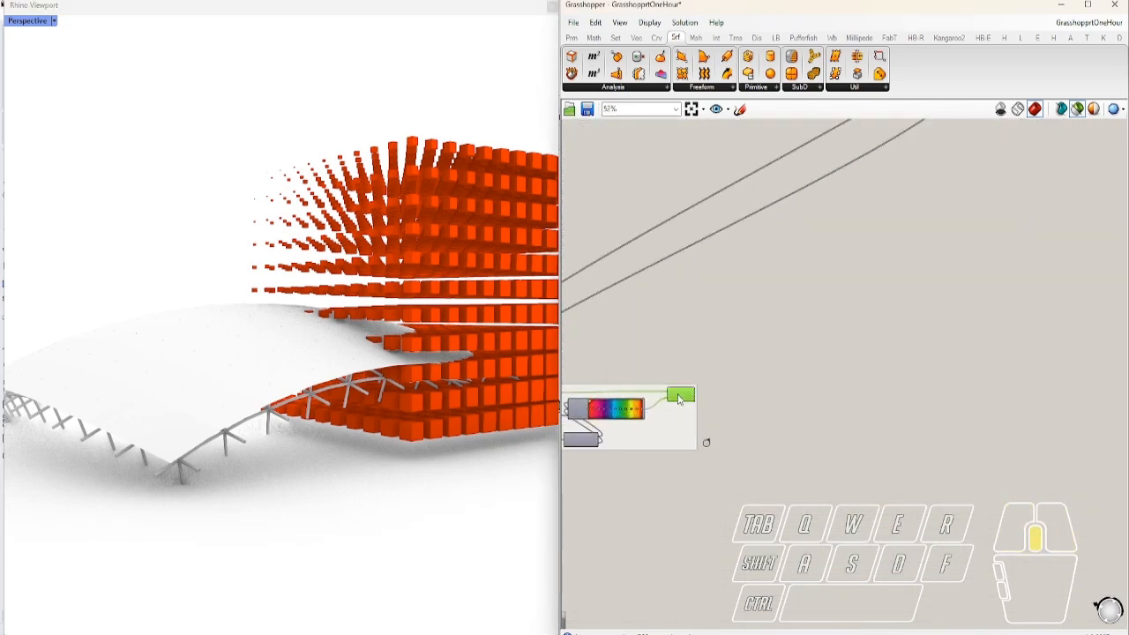
middle_click(678, 394)
left_click(733, 393)
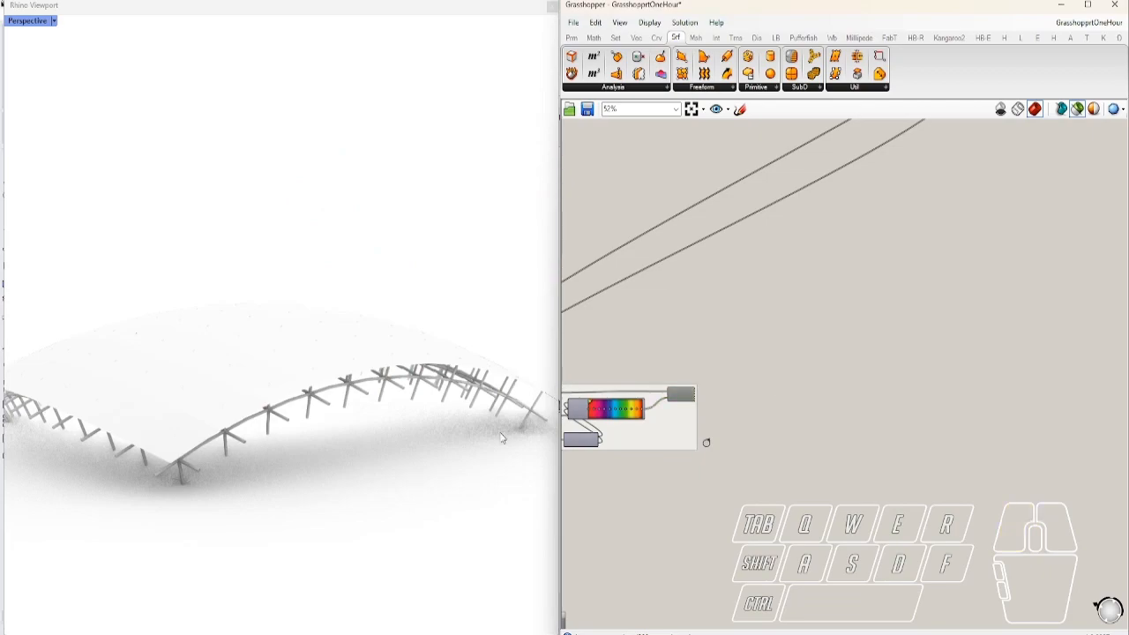
right_click_drag(360, 440, 477, 341)
Change the preview of a component in the Twisted Box group and orbit to a flatter angle
scroll(829, 383, "down", 8)
right_click_drag(964, 432, 781, 393)
scroll(781, 393, "down", 2)
scroll(988, 439, "up", 4)
scroll(1023, 432, "up", 7)
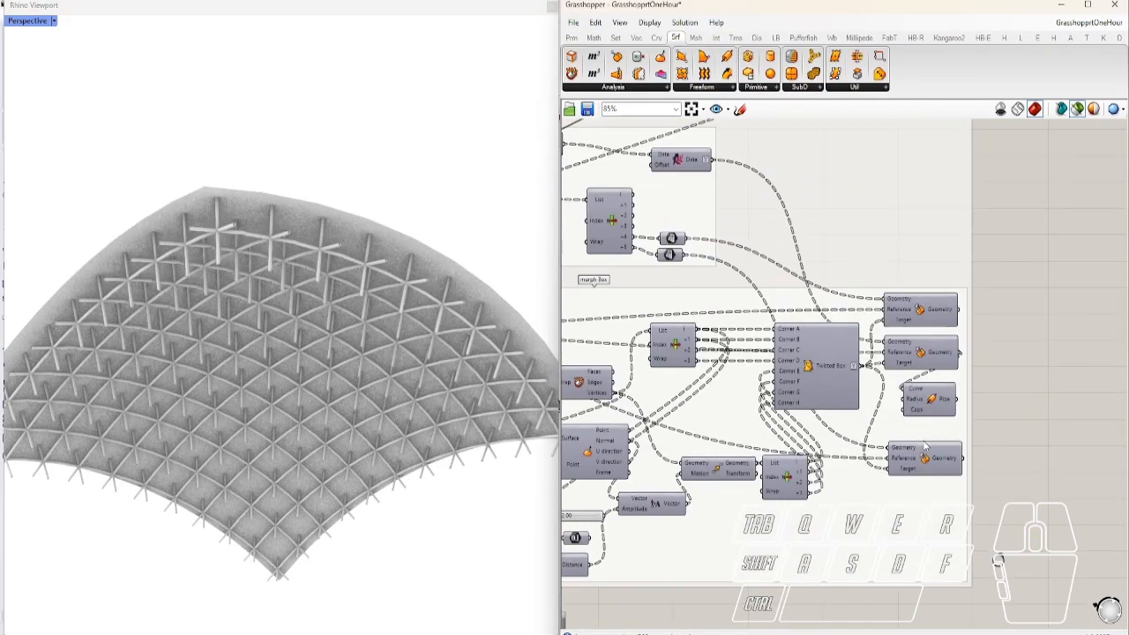
left_click(926, 465)
middle_click_drag(948, 463, 979, 489)
left_click(1012, 472)
right_click_drag(411, 428, 228, 439)
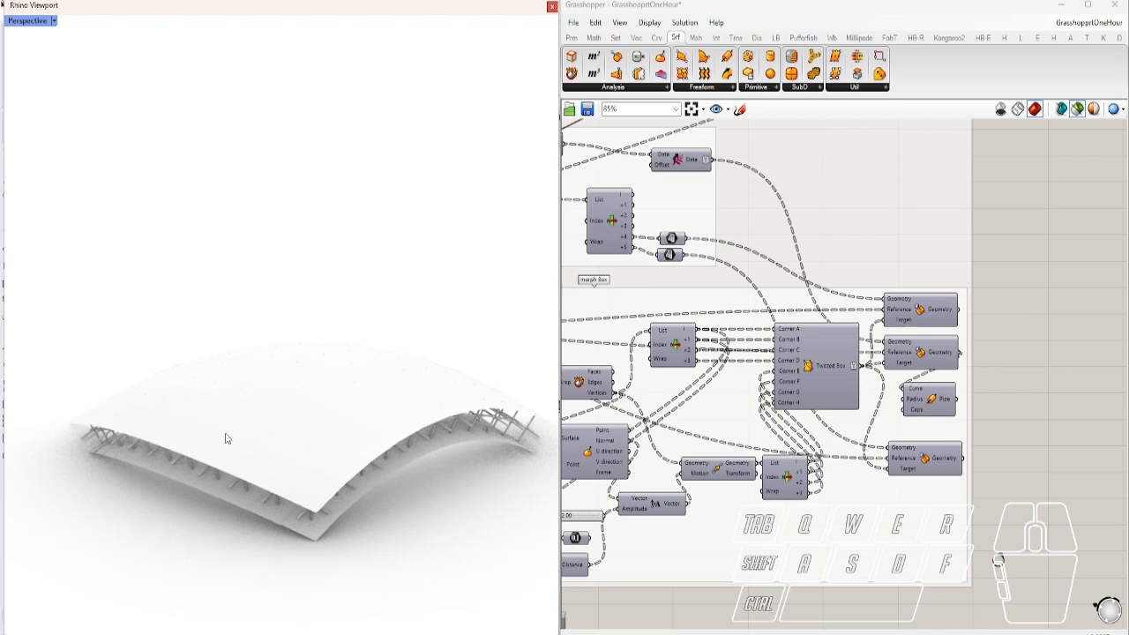
scroll(226, 438, "down", 4)
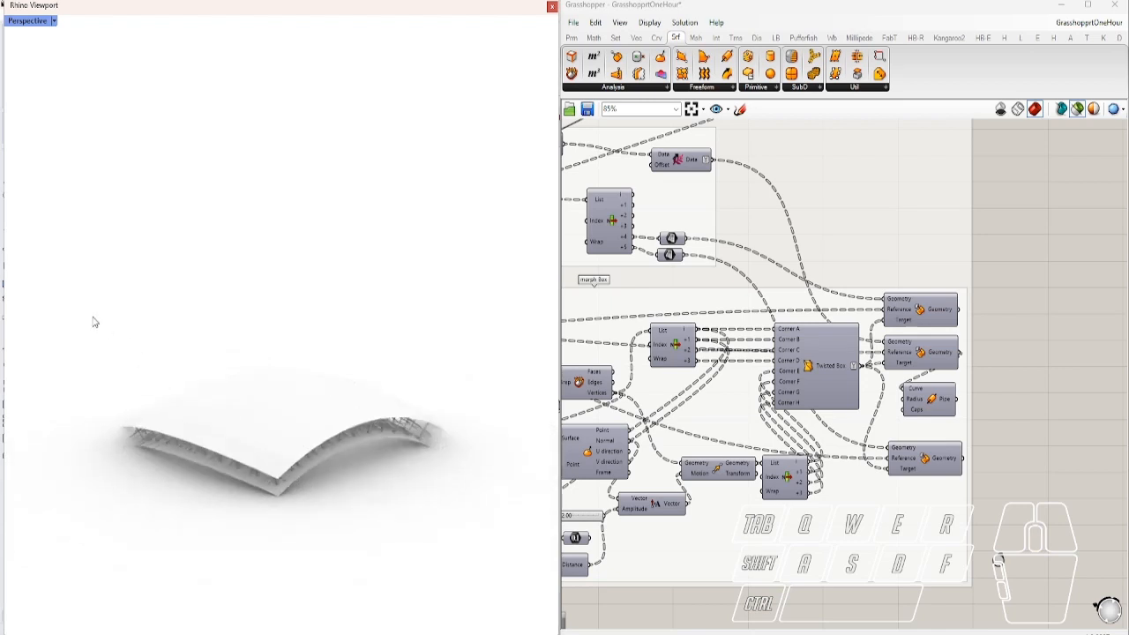
Return Perspective to Shaded display and window-select the roof geometry
left_click(26, 20)
left_click(37, 81)
left_click_drag(49, 309, 492, 543)
Delete the selected roof from Rhino and jump to the Surface Domains_Gradient group
key("Delete")
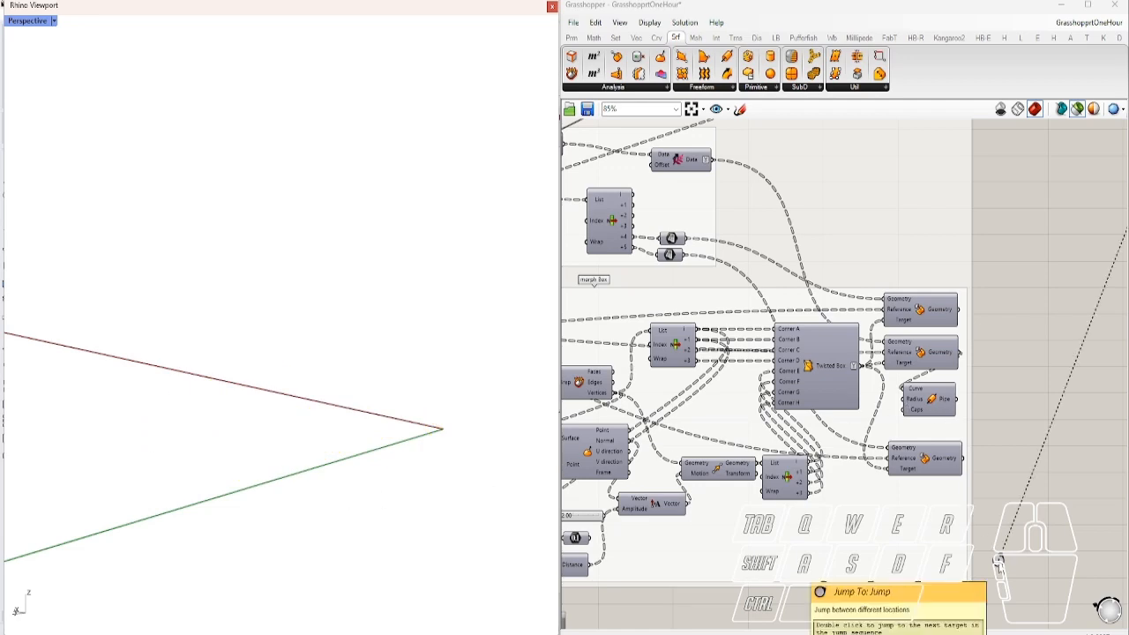
double_click(998, 565)
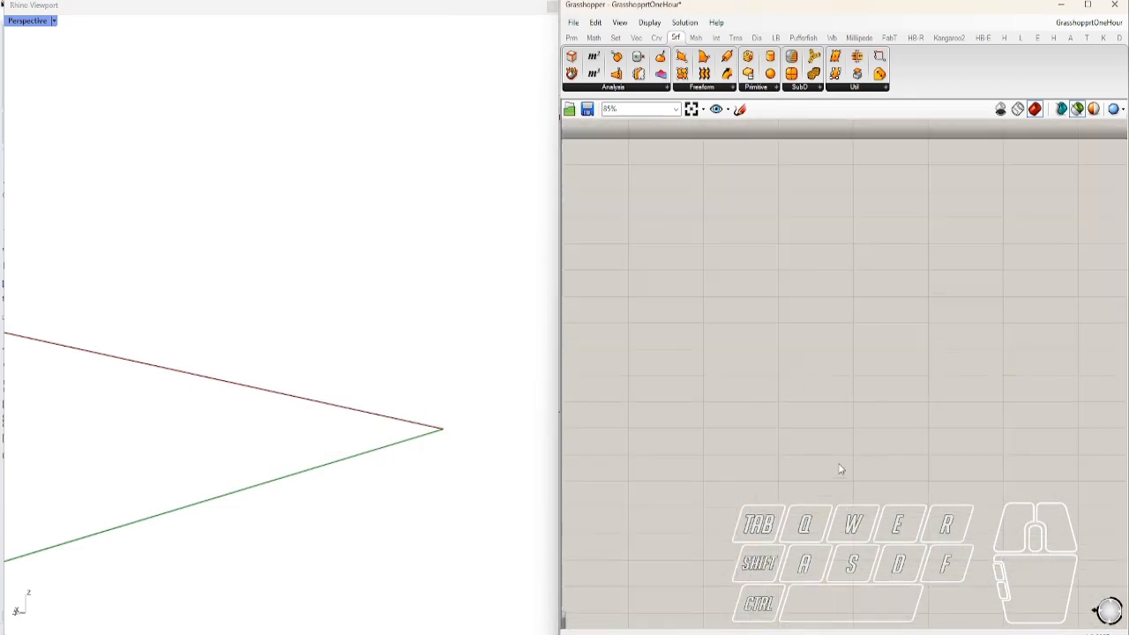
right_click_drag(912, 505, 665, 328)
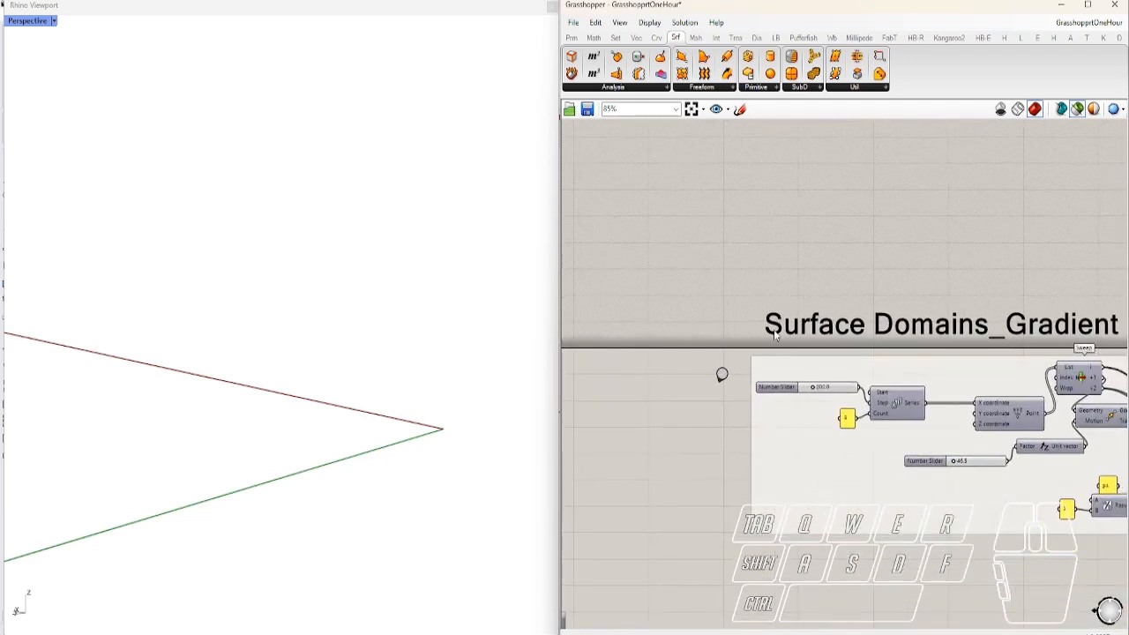
right_click_drag(778, 335, 633, 339)
right_click_drag(1002, 432, 837, 397)
Preview the Gradient group's Arc, both Rotate components and the swept surface
left_click(903, 375)
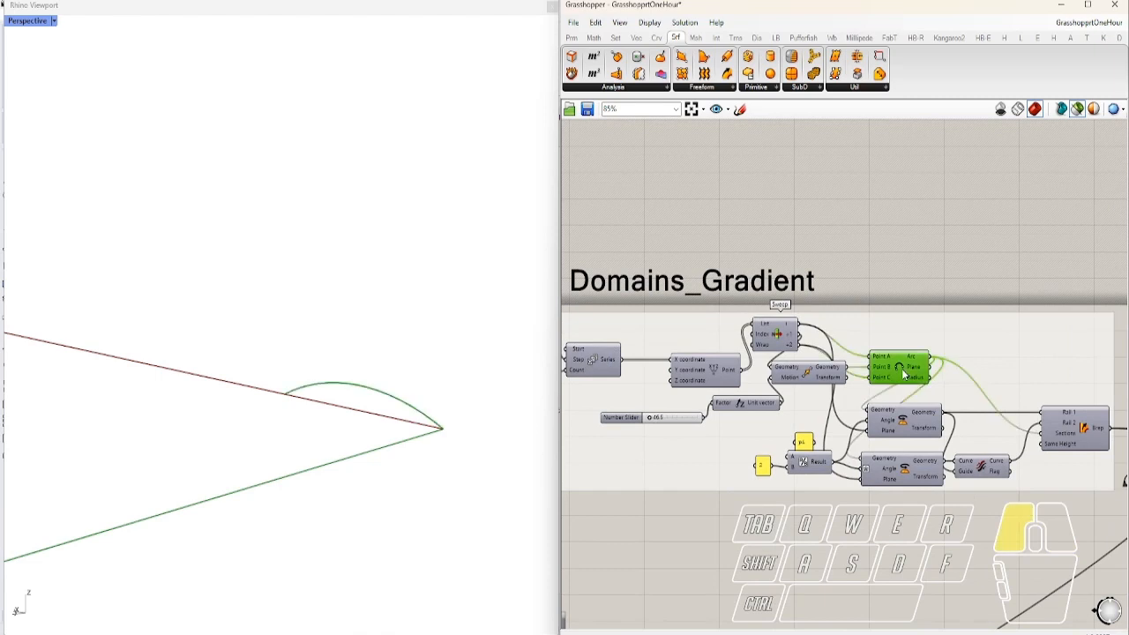
left_click(907, 427)
left_click(905, 469)
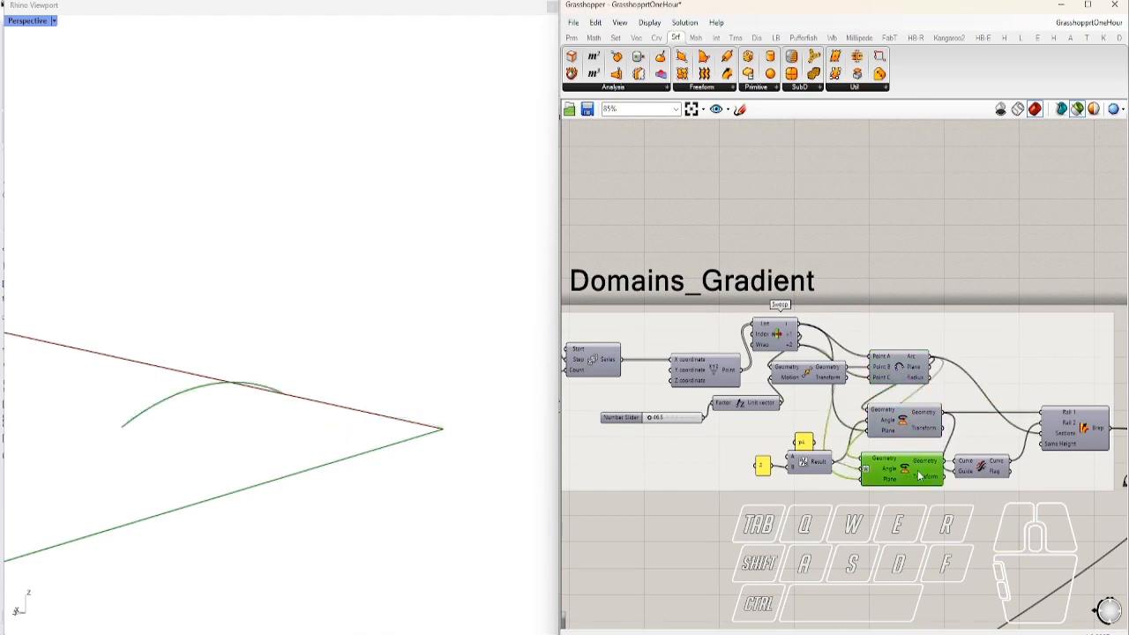
right_click_drag(1123, 478, 1026, 469)
left_click(983, 419)
right_click_drag(271, 395, 275, 441)
Jump to the Surface Domains_Varriable_U group and select its relay to preview the arched surface
double_click(1028, 475)
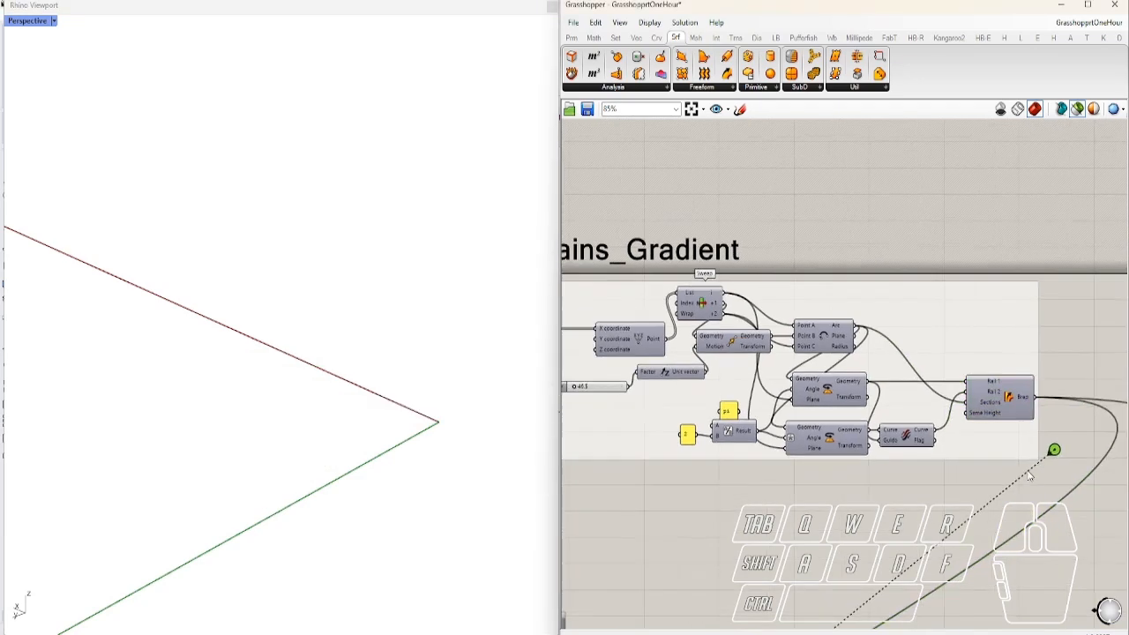
right_click_drag(984, 473, 564, 353)
right_click_drag(1126, 351, 1096, 342)
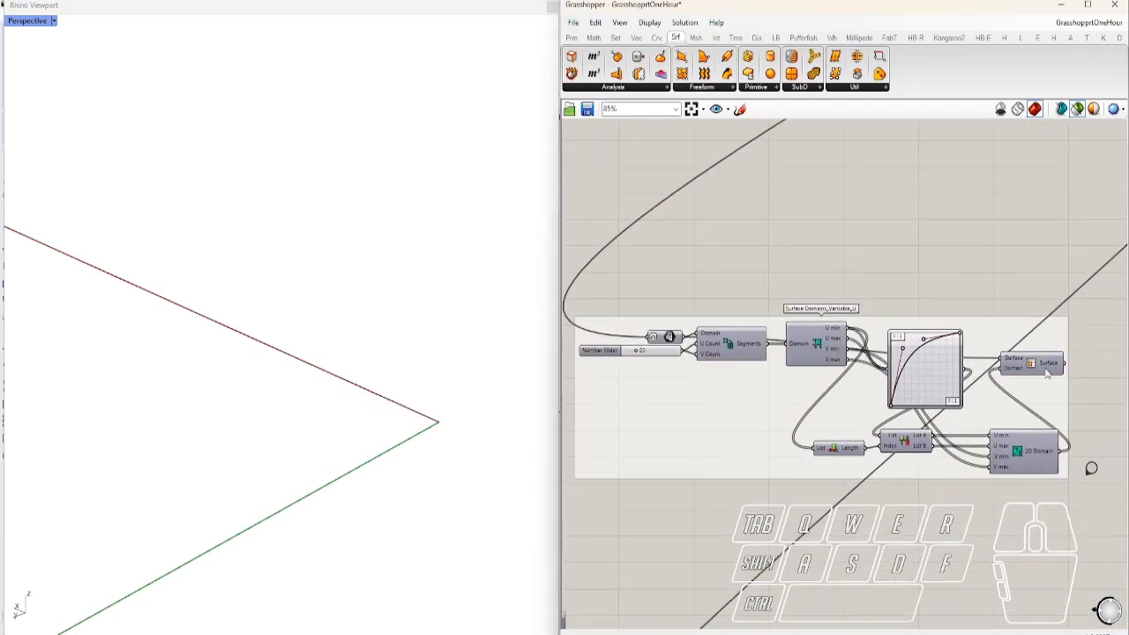
right_click_drag(877, 297, 896, 307)
left_click_drag(685, 353, 679, 349)
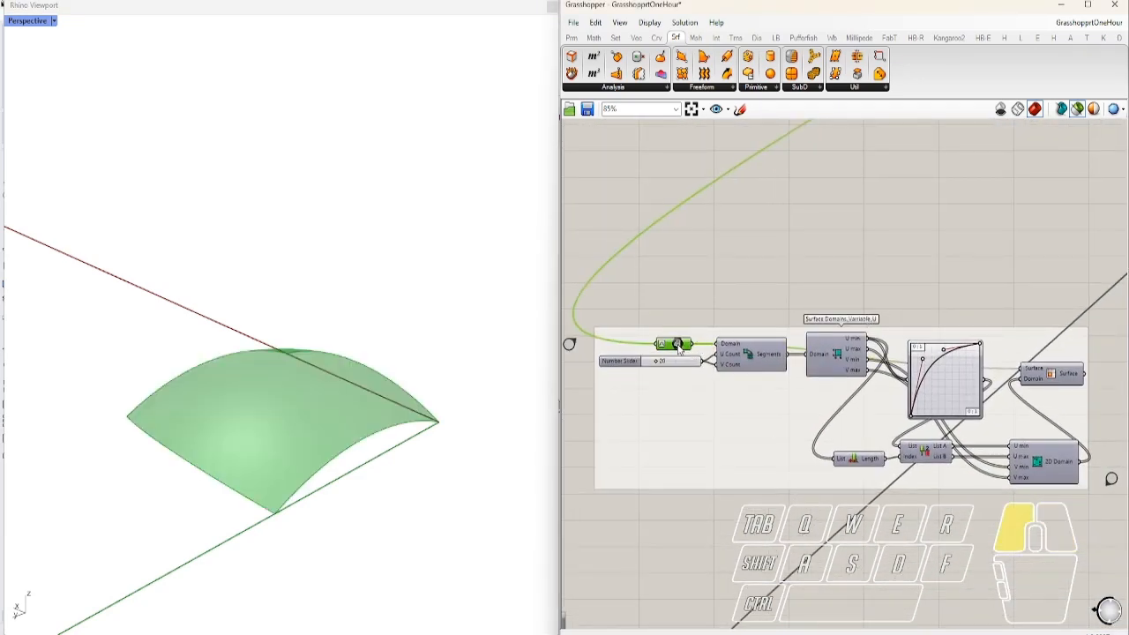
scroll(749, 366, "up", 3)
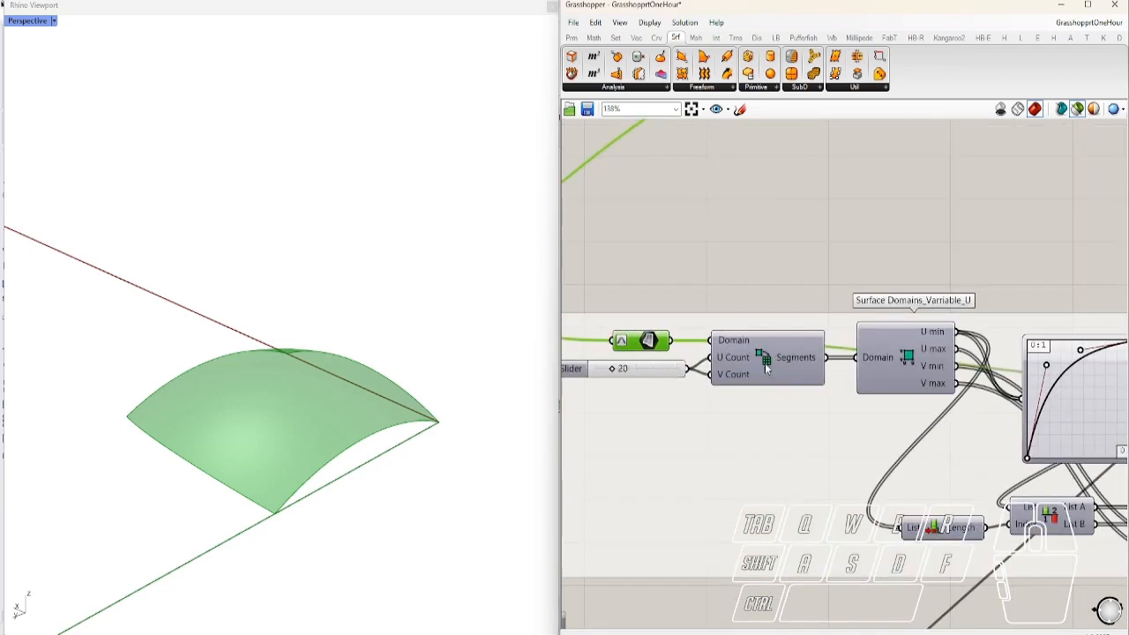
right_click_drag(765, 372, 871, 382)
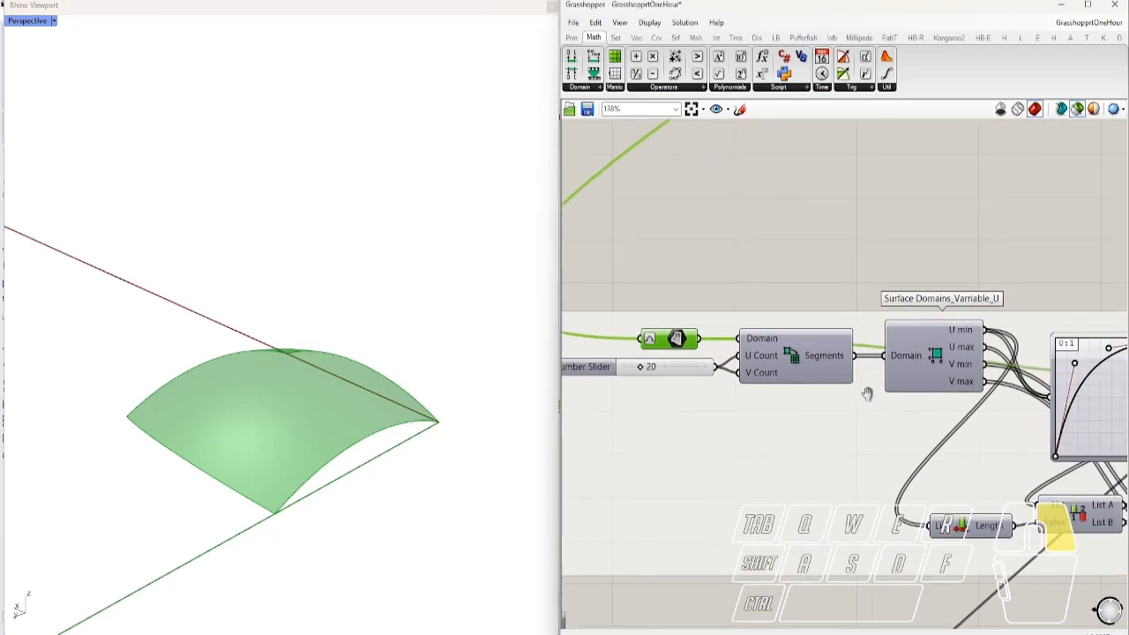
Show where the surface domain, List Item, Construct Domain² and Surface components come from
right_click_drag(915, 432, 762, 352)
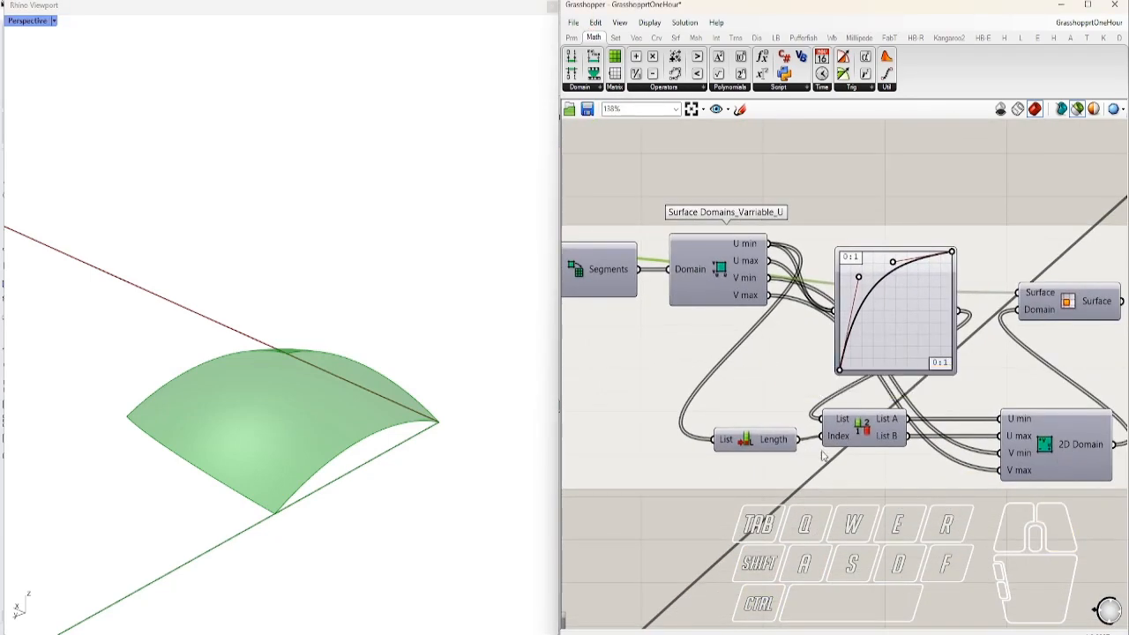
left_click(866, 430, "ctrl+alt")
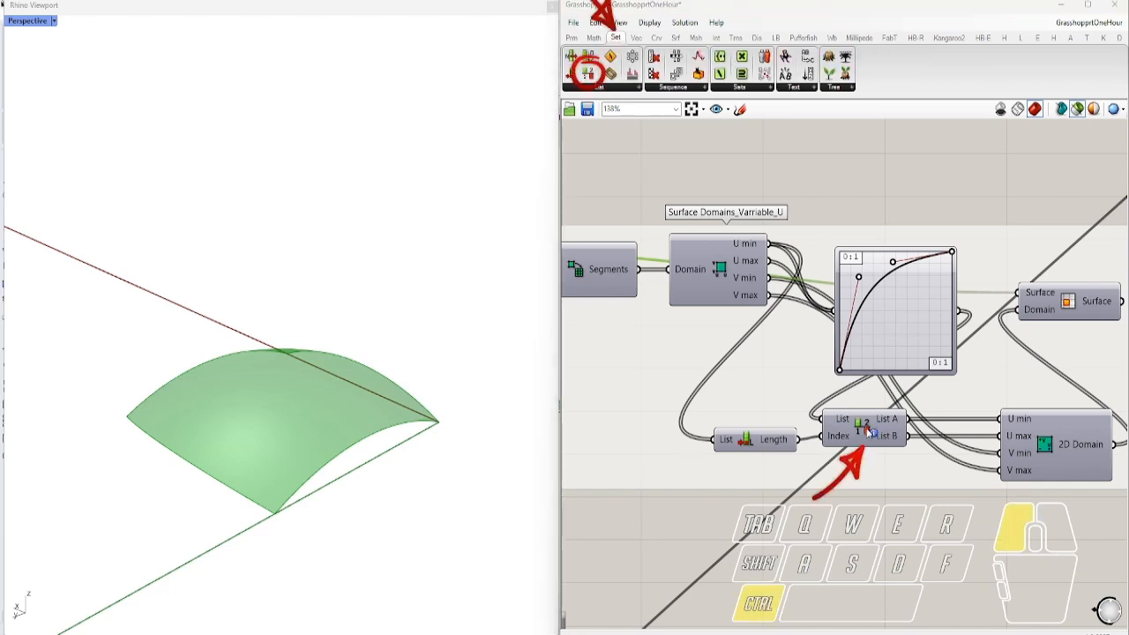
right_click_drag(1062, 449, 840, 436)
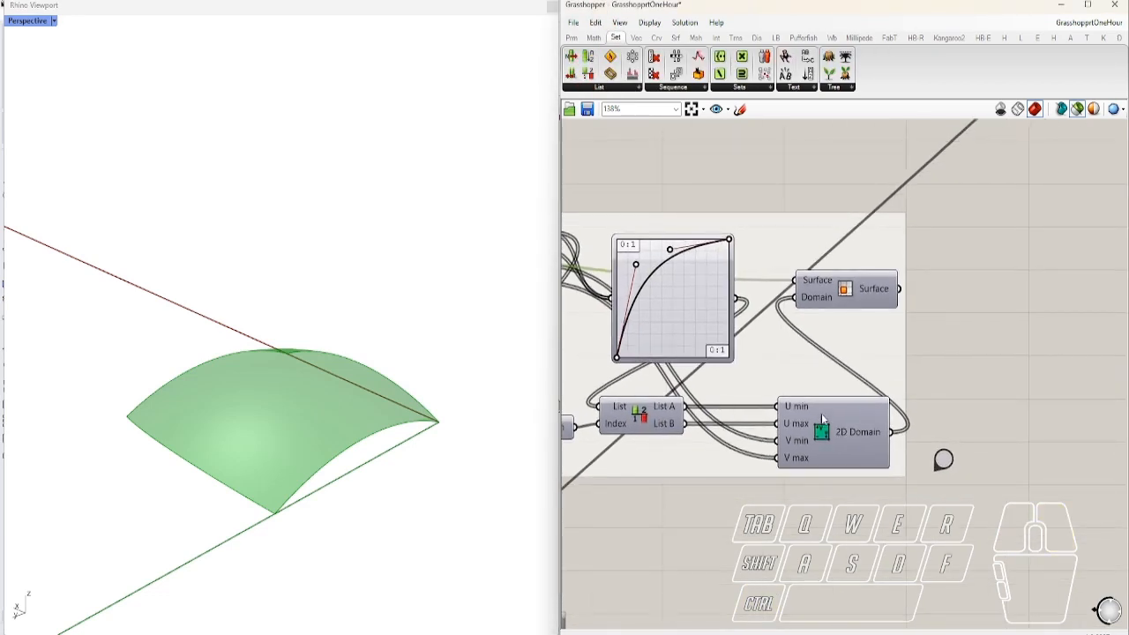
left_click(822, 432, "ctrl+alt")
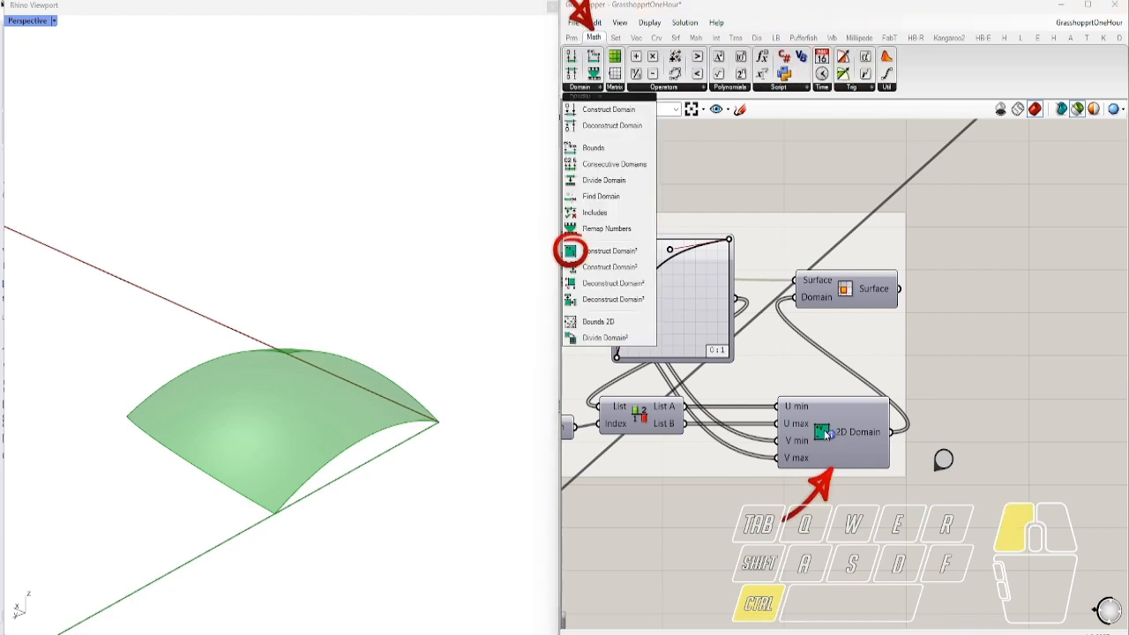
left_click(847, 290, "ctrl+alt")
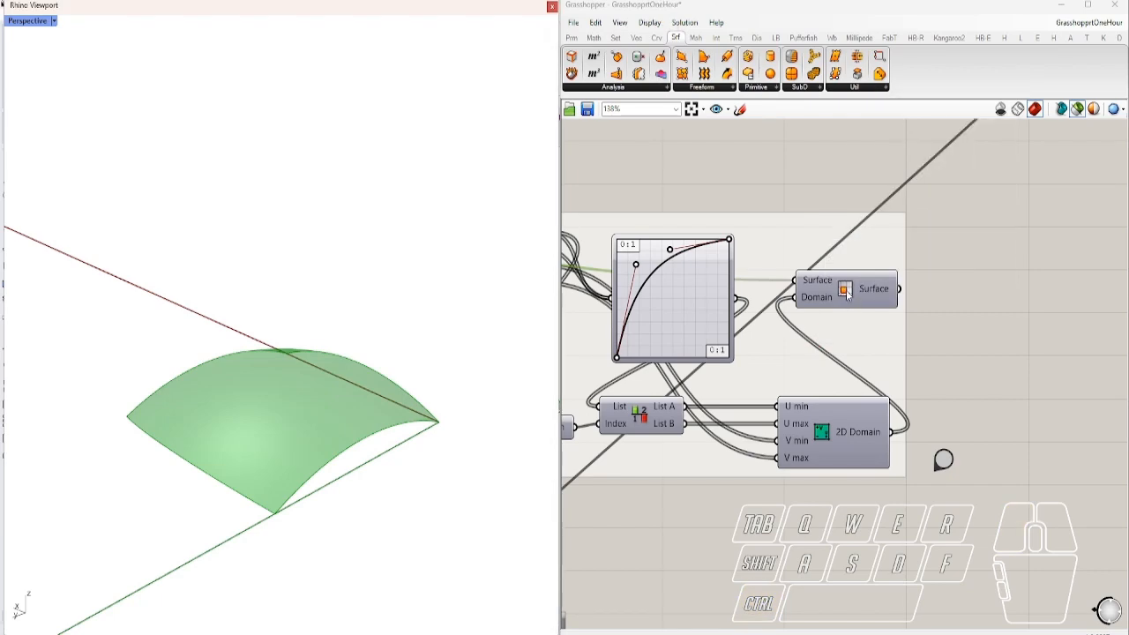
Select the Surface component and orbit to inspect the subdivided surface grid
left_click(847, 293)
right_click_drag(390, 359, 492, 424)
scroll(452, 511, "up", 3)
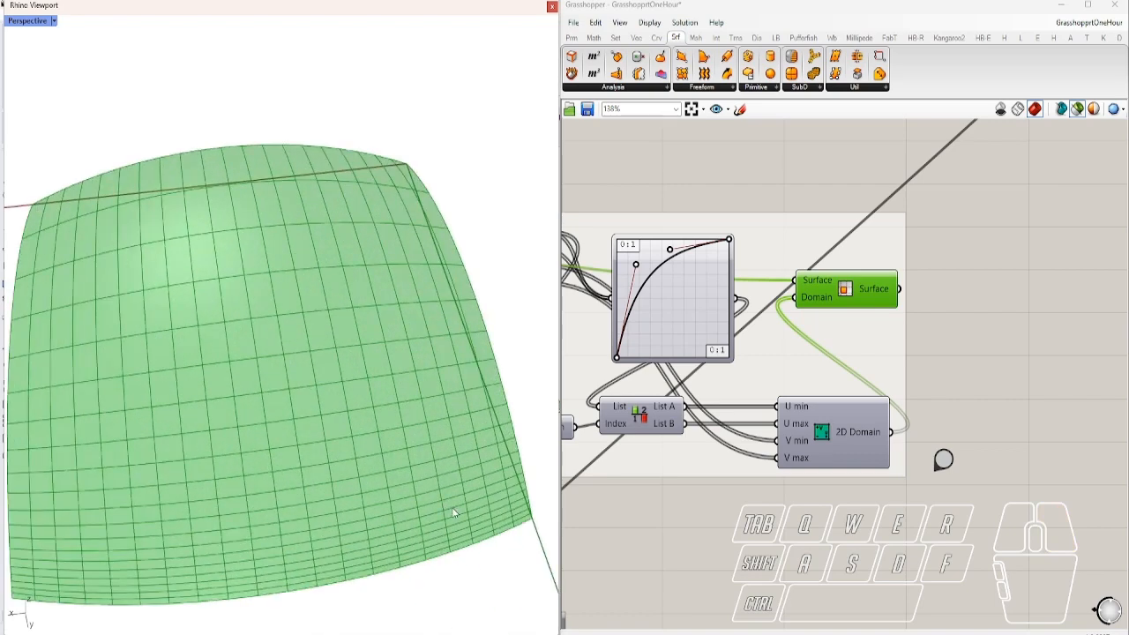
scroll(272, 565, "down", 3)
right_click_drag(288, 335, 312, 196)
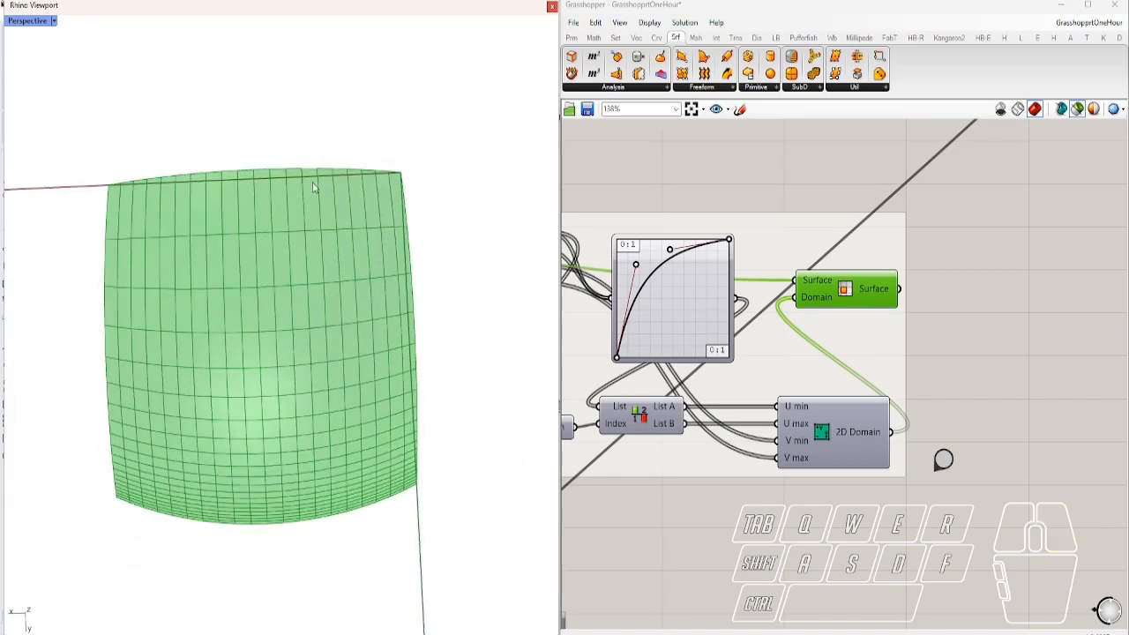
right_click_drag(285, 280, 444, 273)
scroll(648, 278, "up", 3)
Bend the Graph Mapper curve to rise steeply, then level off near 1
left_click_drag(630, 265, 695, 414)
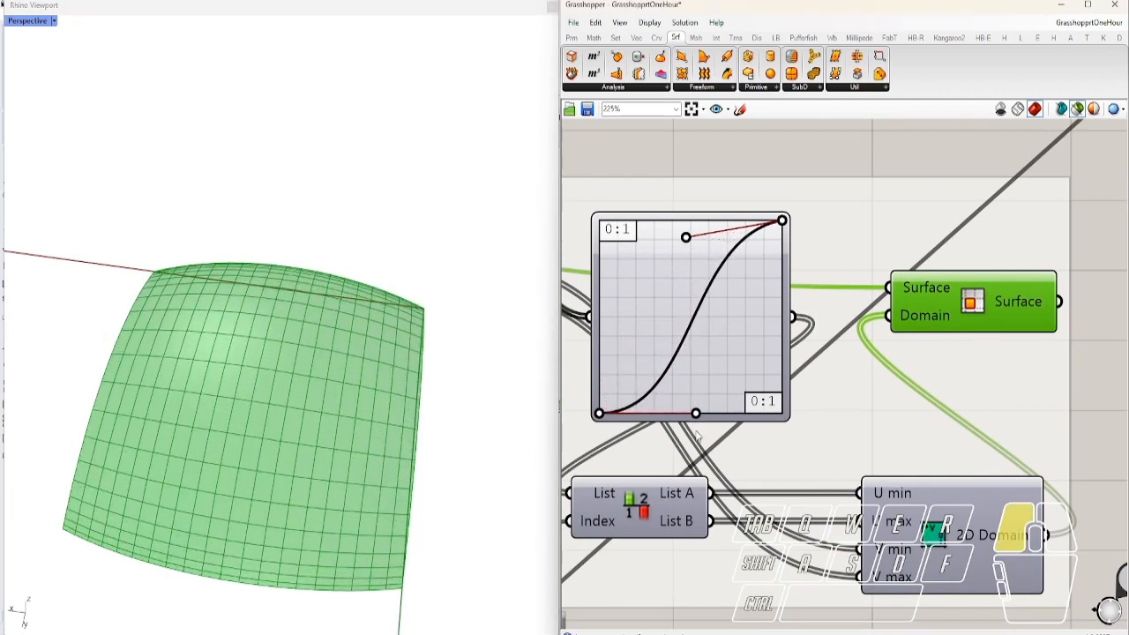
left_click_drag(696, 414, 642, 331)
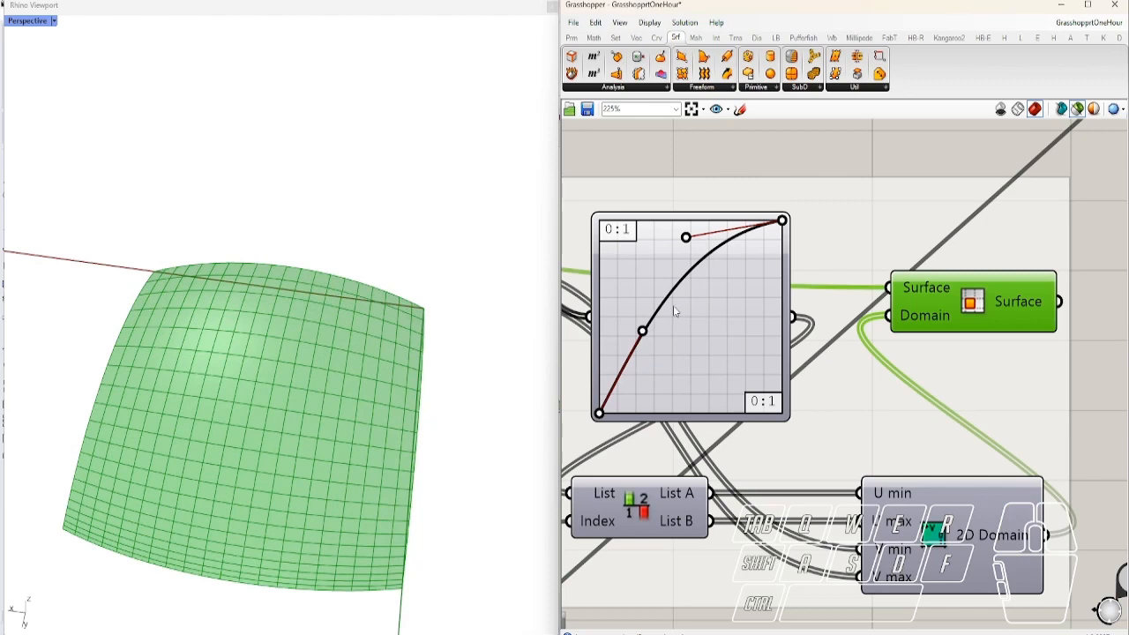
mouse_move(782, 223)
left_mouse_down()
mouse_move(787, 317)
mouse_move(782, 221)
left_mouse_up()
scroll(821, 357, "down", 7)
right_click_drag(719, 352, 883, 367)
scroll(776, 319, "up", 4)
Drag the variable-U Graph Mapper's handles to the left and top edges to form an S-curve
left_click(754, 337)
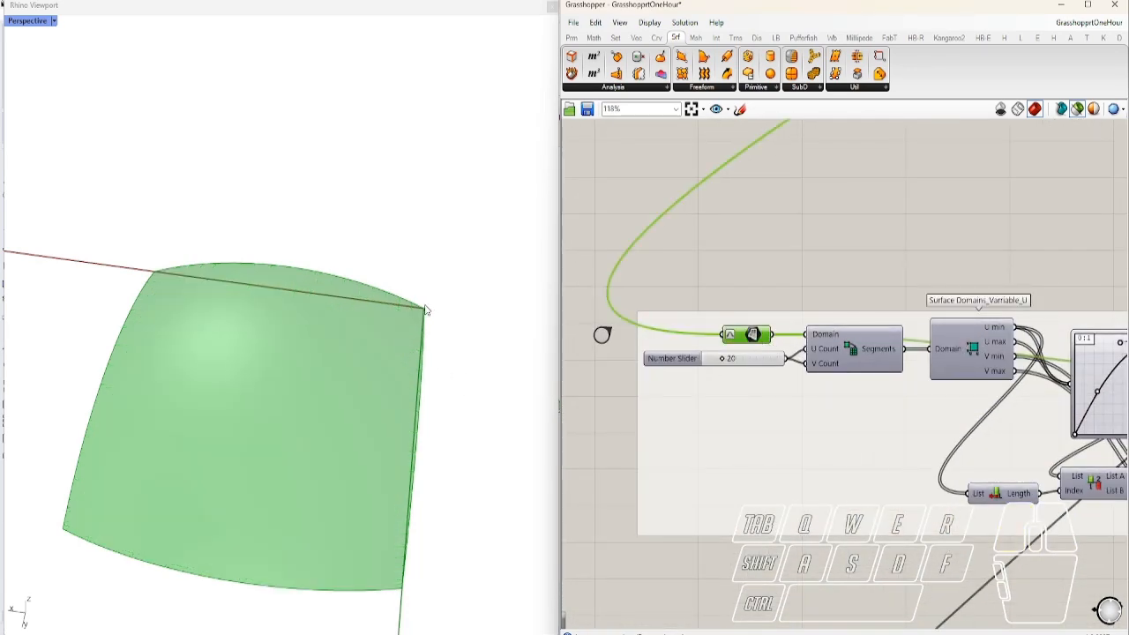
right_click_drag(804, 482, 602, 421)
scroll(935, 320, "up", 4)
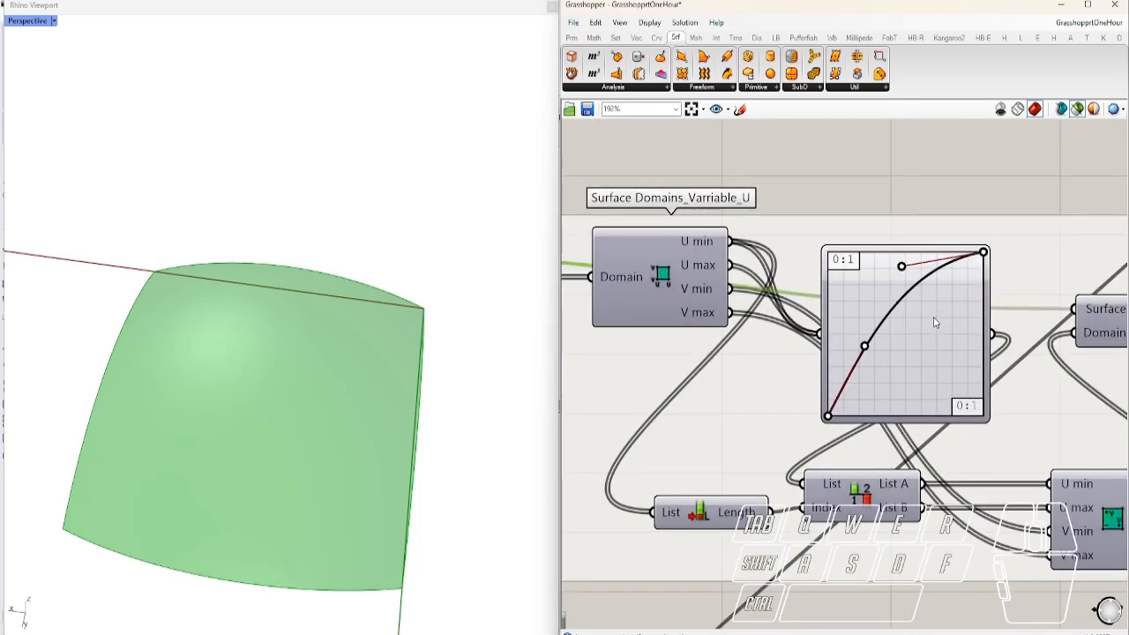
right_click_drag(935, 320, 843, 297)
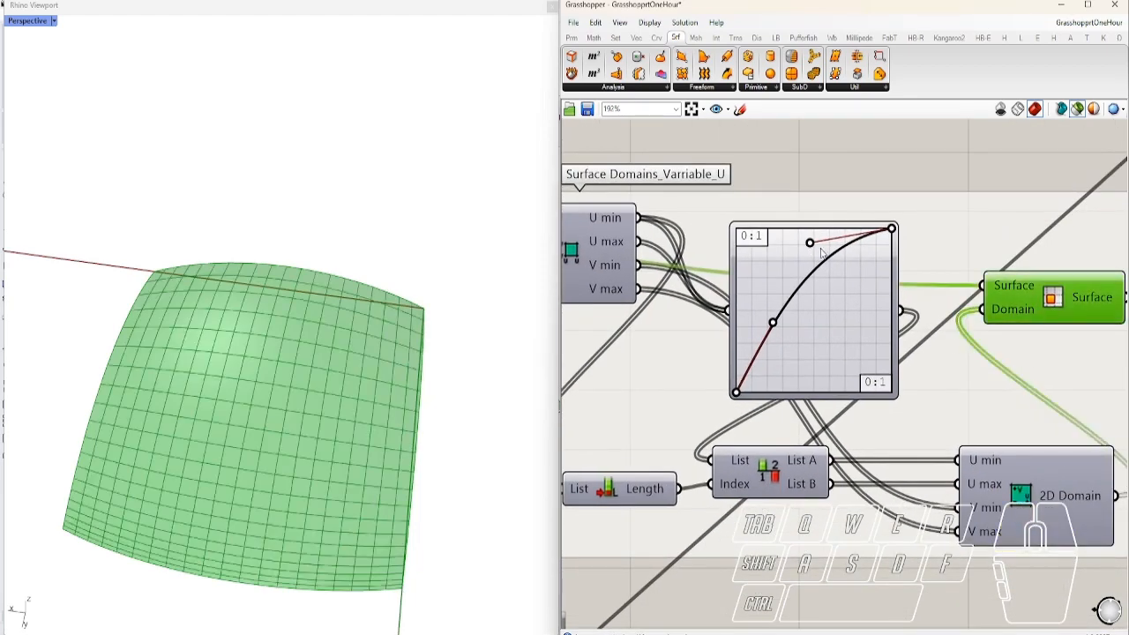
left_click_drag(810, 246, 711, 270)
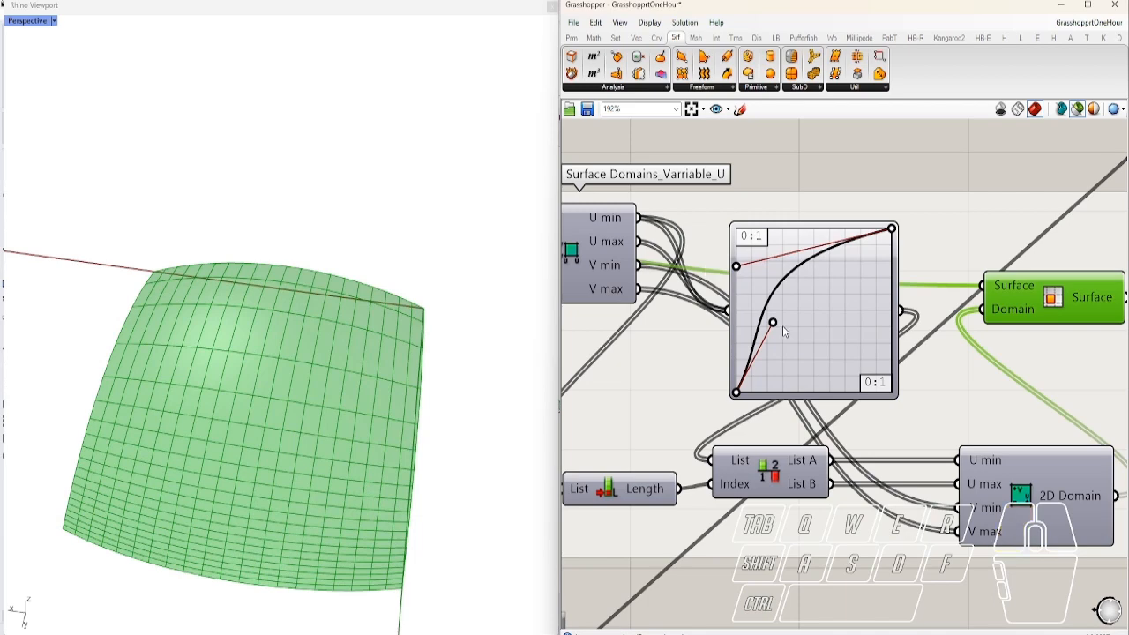
left_click_drag(773, 327, 855, 429)
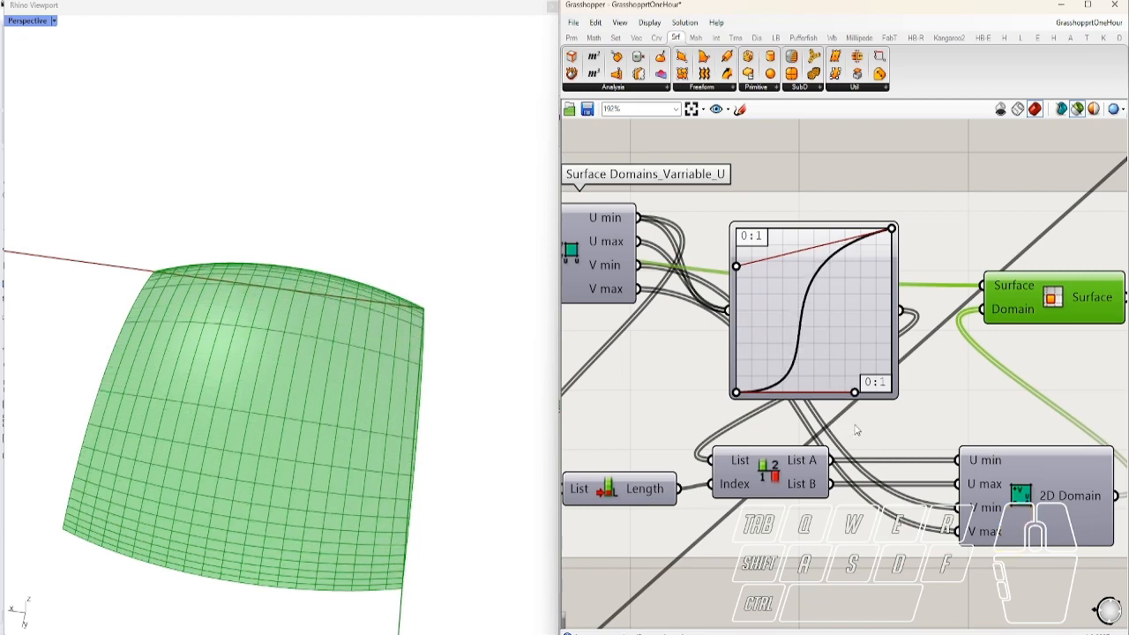
left_click_drag(739, 268, 783, 226)
right_click_drag(438, 380, 279, 358)
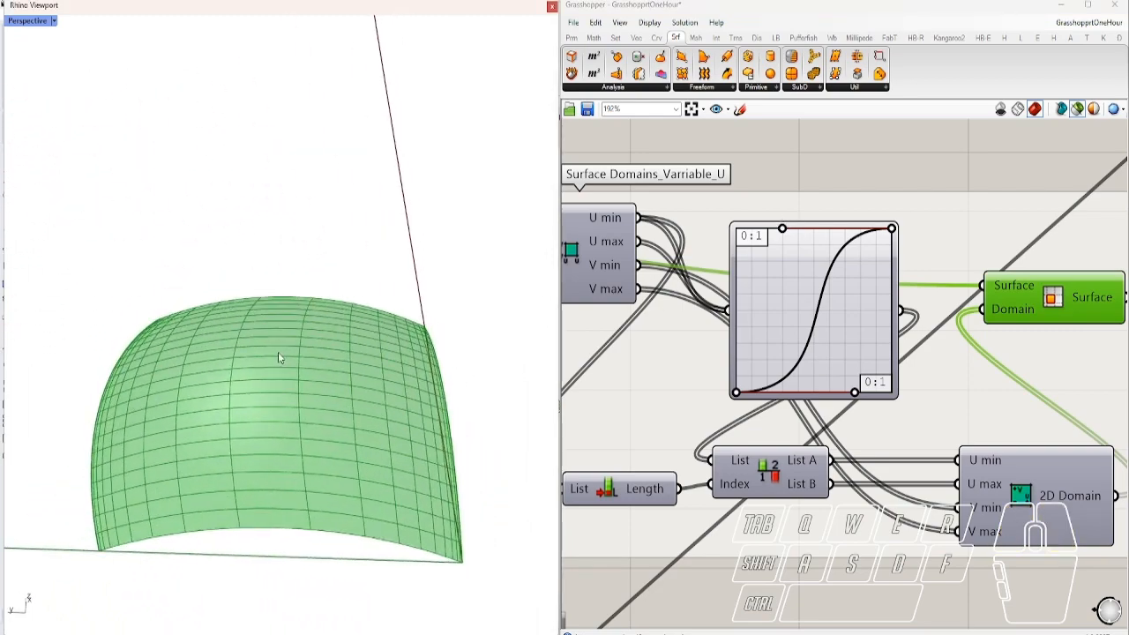
Orbit around the dome, then select a small patch of it and lift it off
right_click_drag(997, 401, 838, 369)
middle_click(935, 269)
left_click(821, 425)
right_click_drag(473, 553, 414, 490)
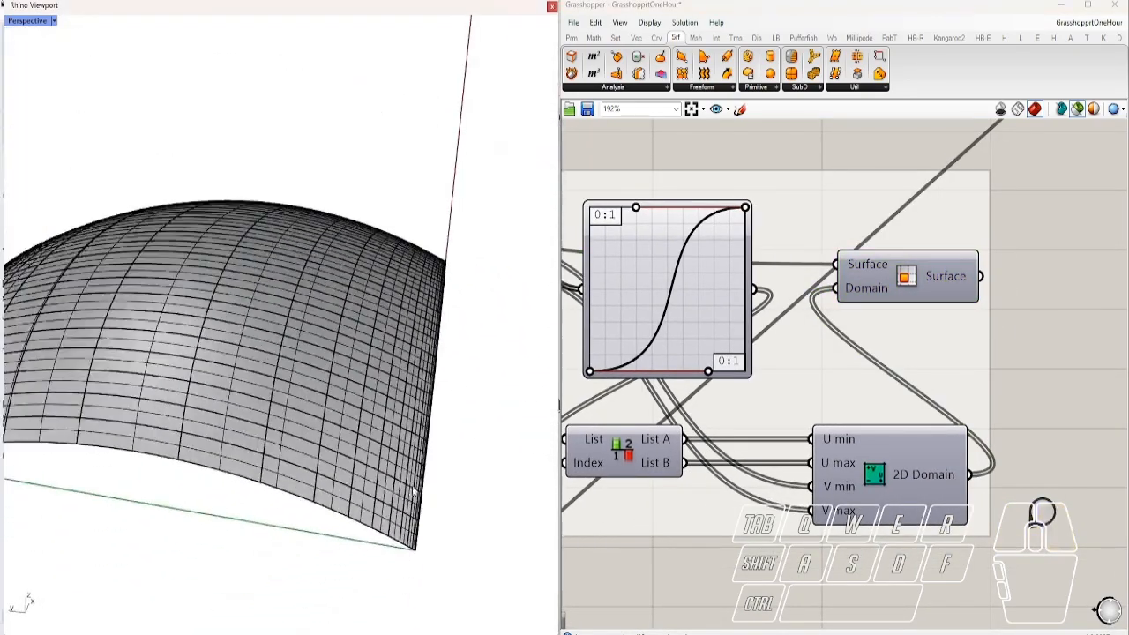
right_click_drag(299, 350, 309, 377)
left_click(308, 402)
right_click_drag(282, 441, 246, 383)
left_click_drag(284, 355, 284, 312)
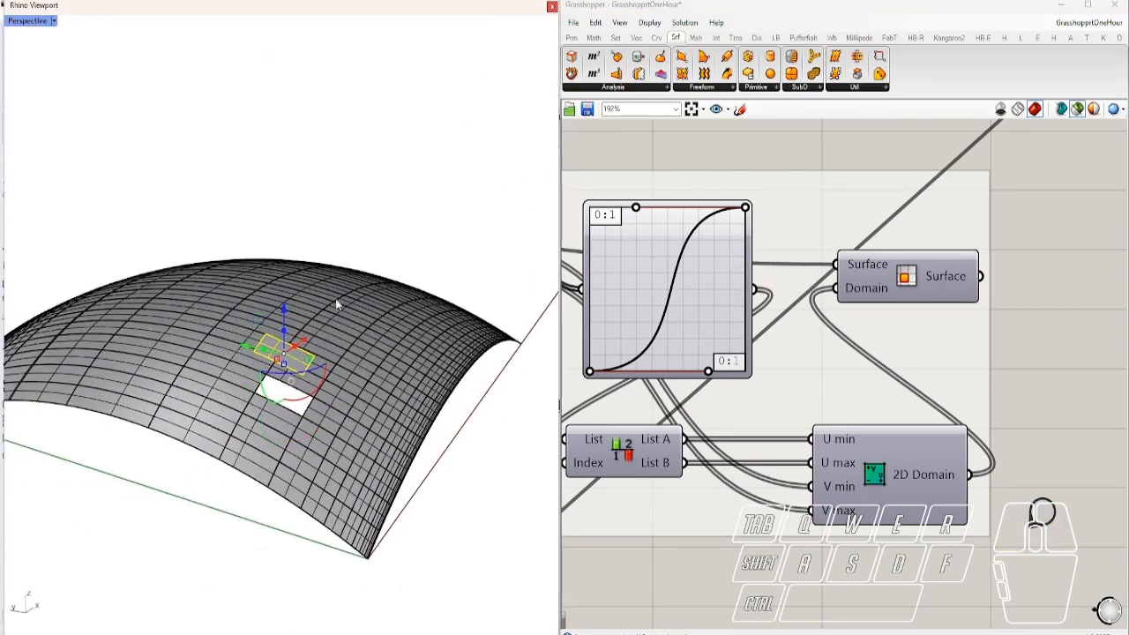
right_click_drag(273, 296, 309, 320)
scroll(472, 411, "down", 6)
right_click_drag(434, 420, 380, 388)
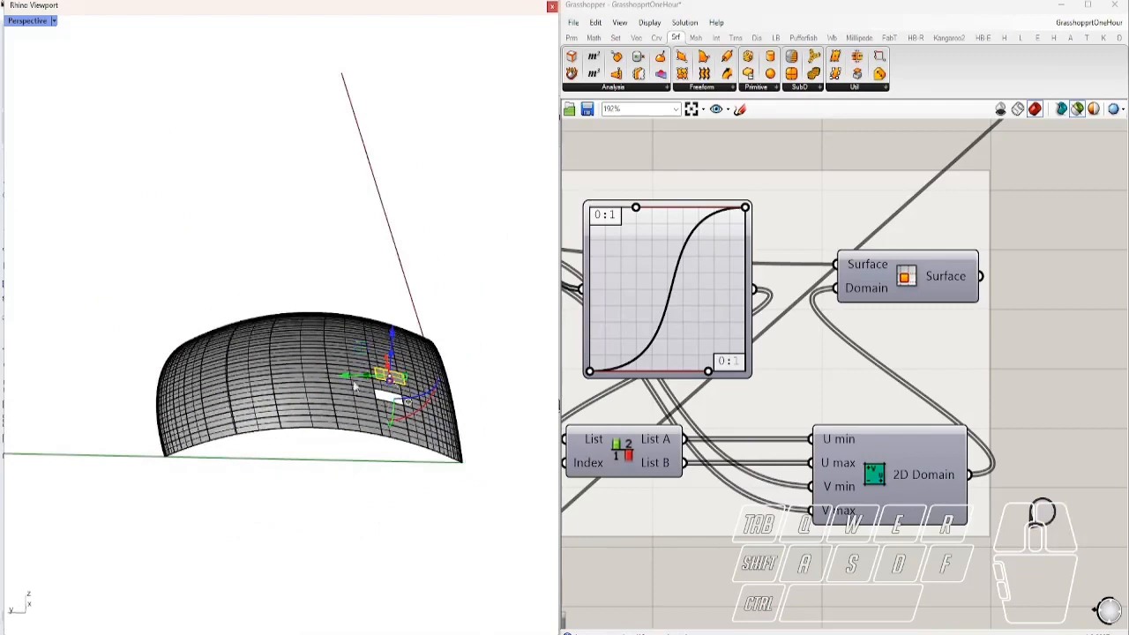
Window-select the whole dome surface and delete it
left_click(99, 285)
left_click_drag(100, 285, 496, 521)
key("Delete")
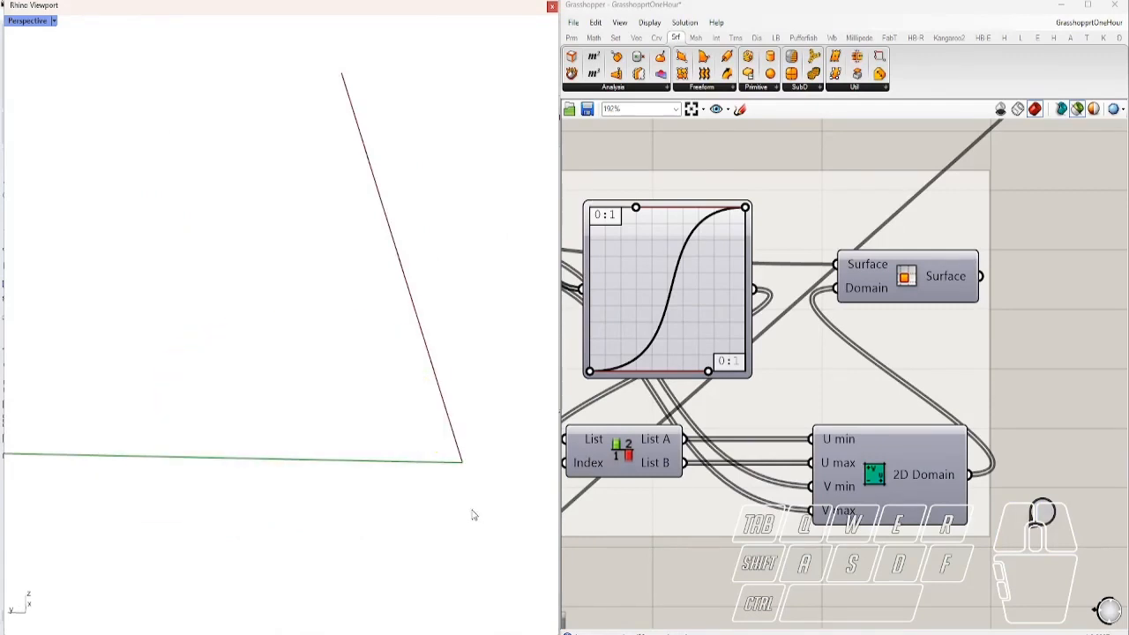
scroll(936, 320, "down", 1)
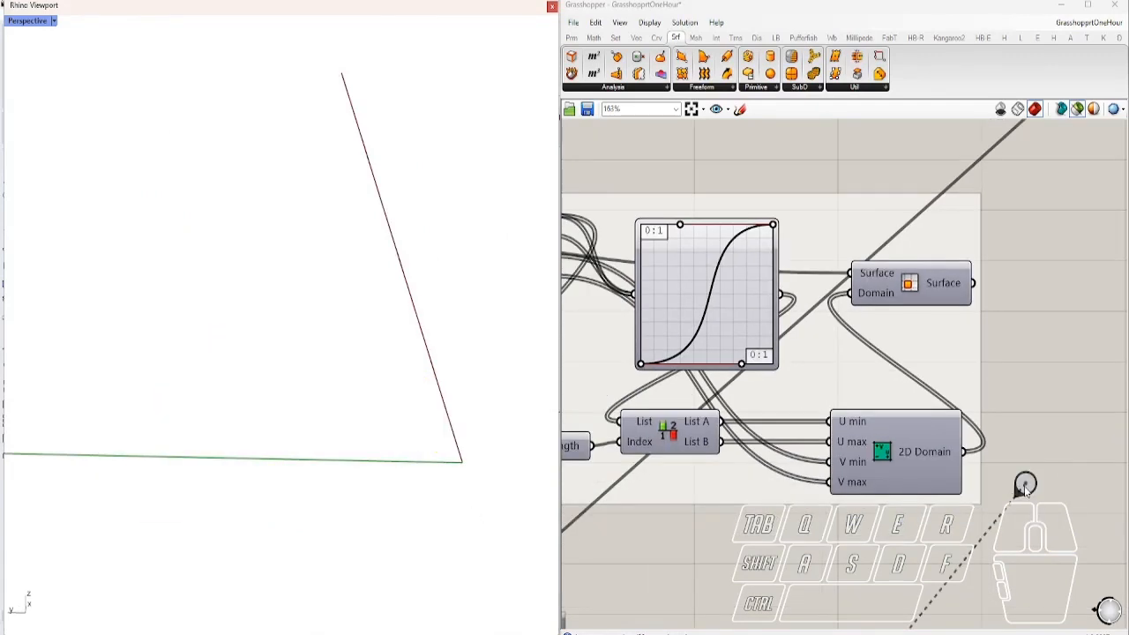
right_click_drag(881, 450, 913, 450)
key("ctrl")
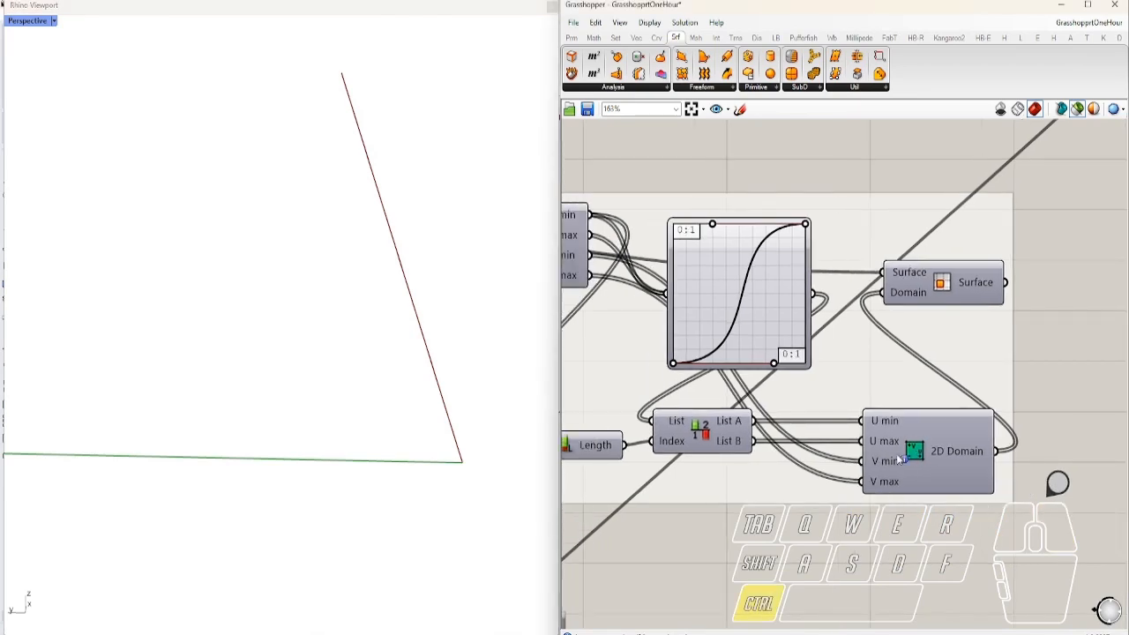
Jump to the Surface Domains_Varriable_U & V group and frame it on the canvas
double_click(1060, 485)
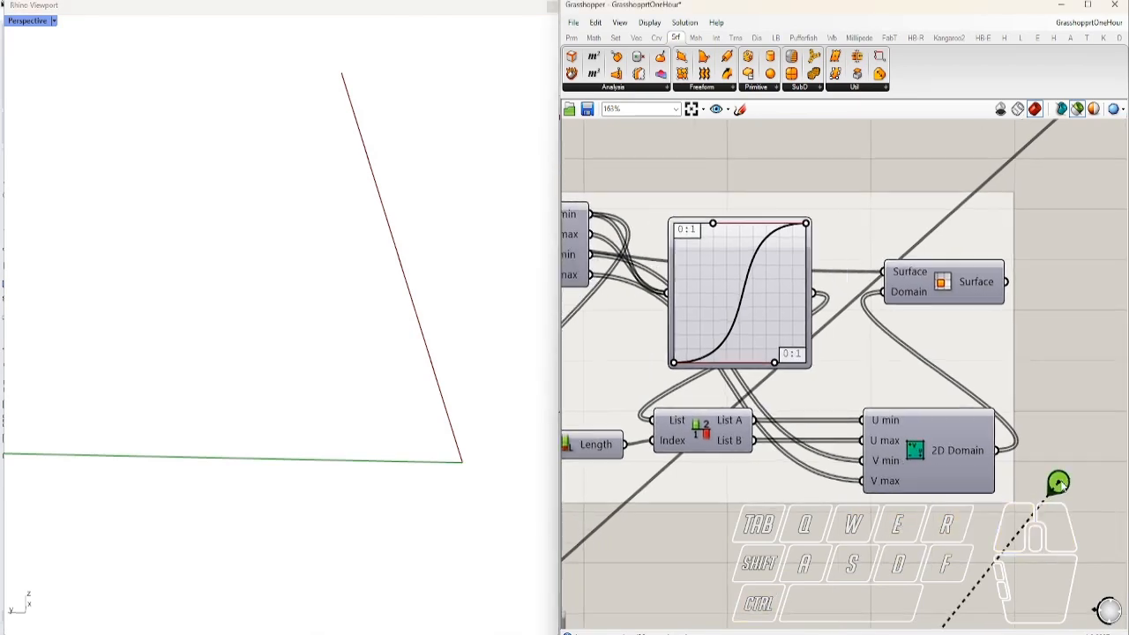
right_click_drag(899, 548, 739, 379)
scroll(739, 382, "down", 4)
right_click_drag(968, 406, 747, 376)
scroll(724, 372, "up", 2)
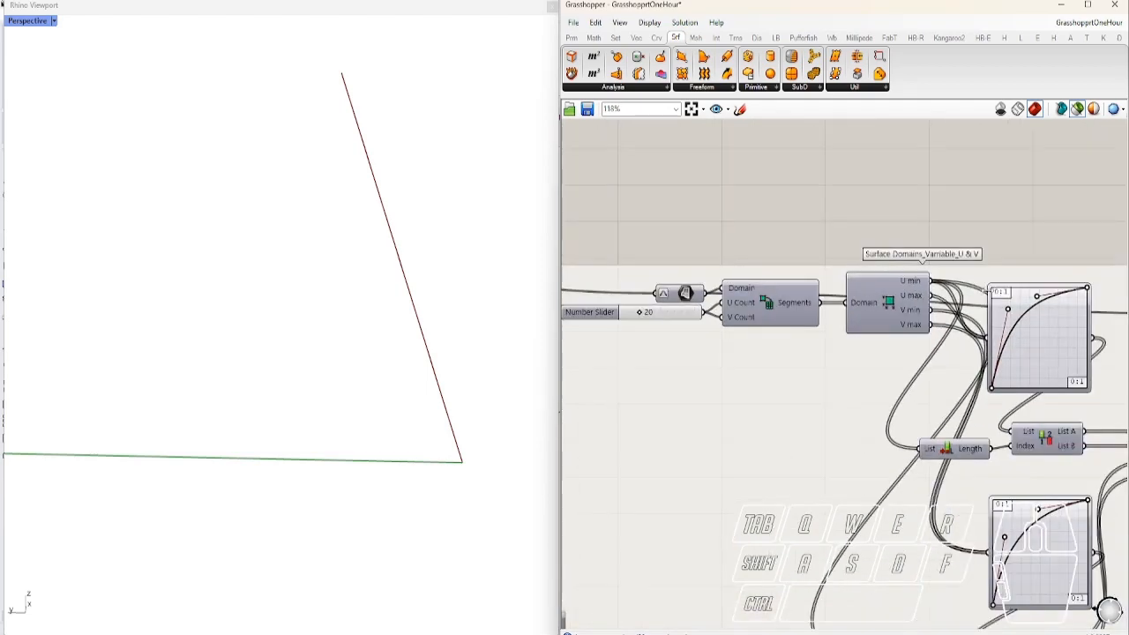
scroll(962, 256, "up", 3)
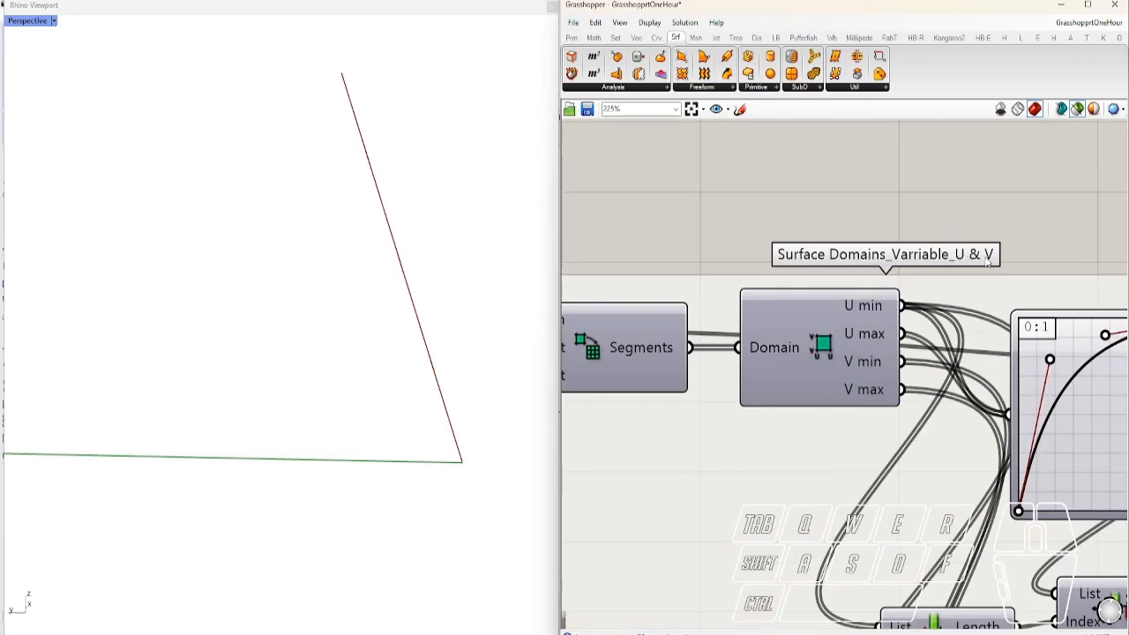
scroll(992, 264, "down", 3)
Switch on the U & V group, point out the 2D Domain component, and preview its Surface
left_click(666, 296)
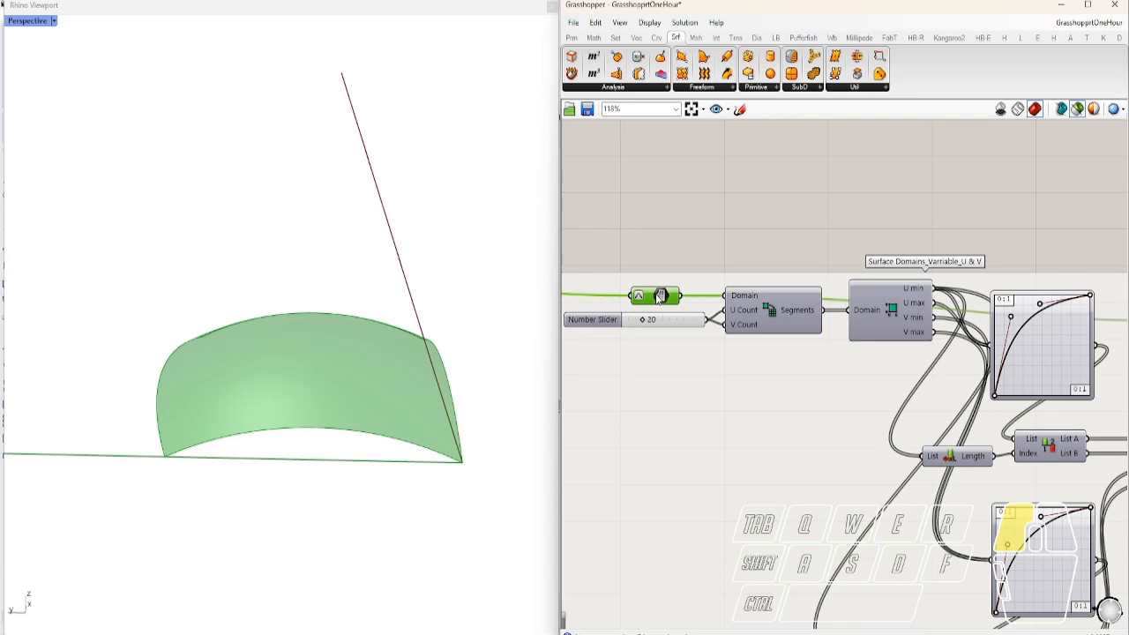
scroll(680, 304, "down", 2)
scroll(851, 338, "up", 2)
right_click_drag(863, 349, 764, 305)
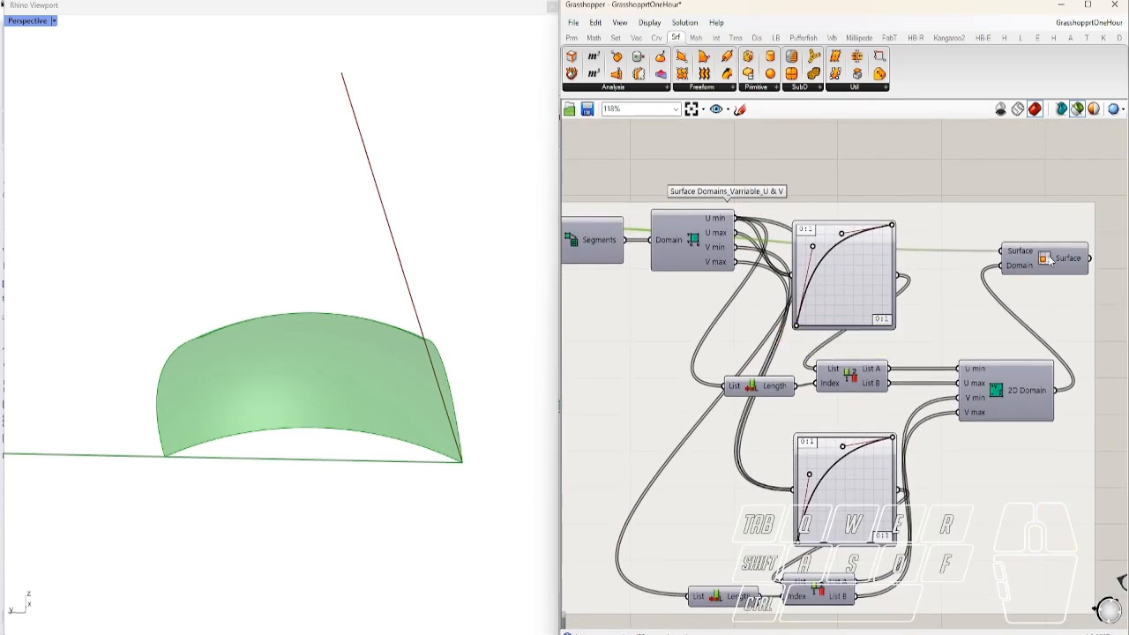
left_click(992, 389, "ctrl+alt")
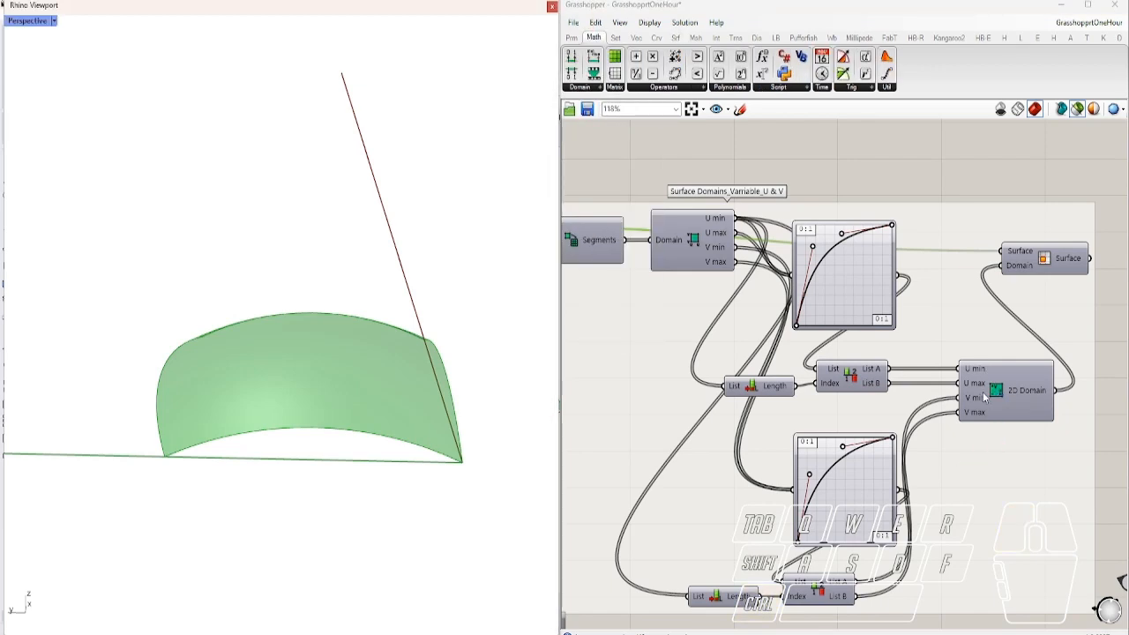
left_click(1048, 267)
right_click_drag(411, 342, 196, 495)
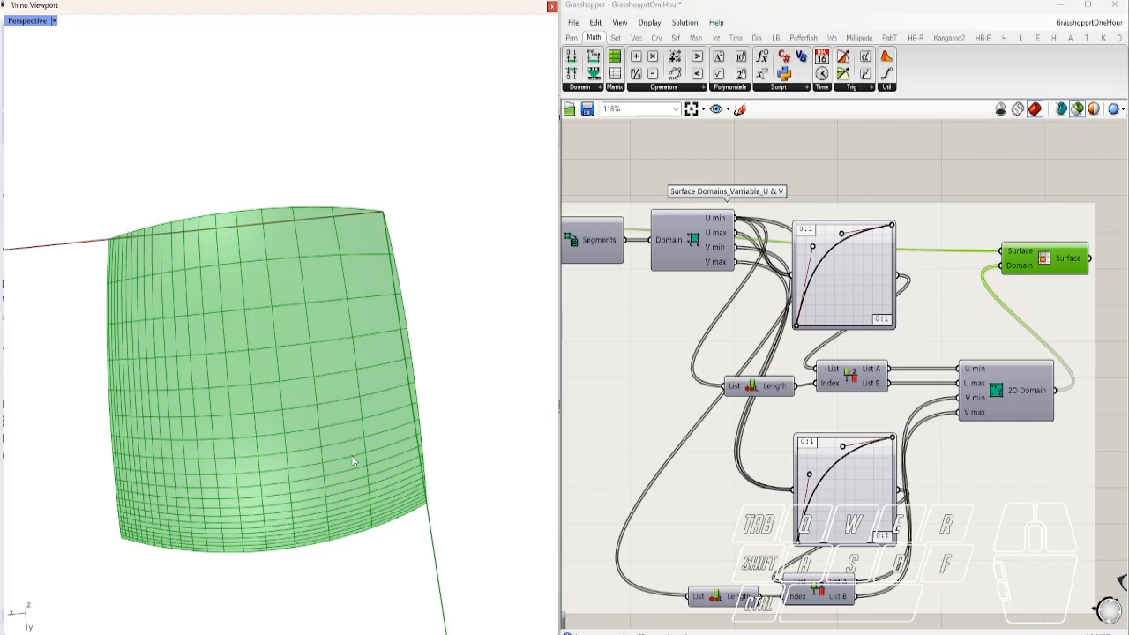
right_click_drag(353, 461, 329, 443)
Bend the U and V graph curves into S-shapes, pulling the V handles to the edges
scroll(917, 291, "up", 3)
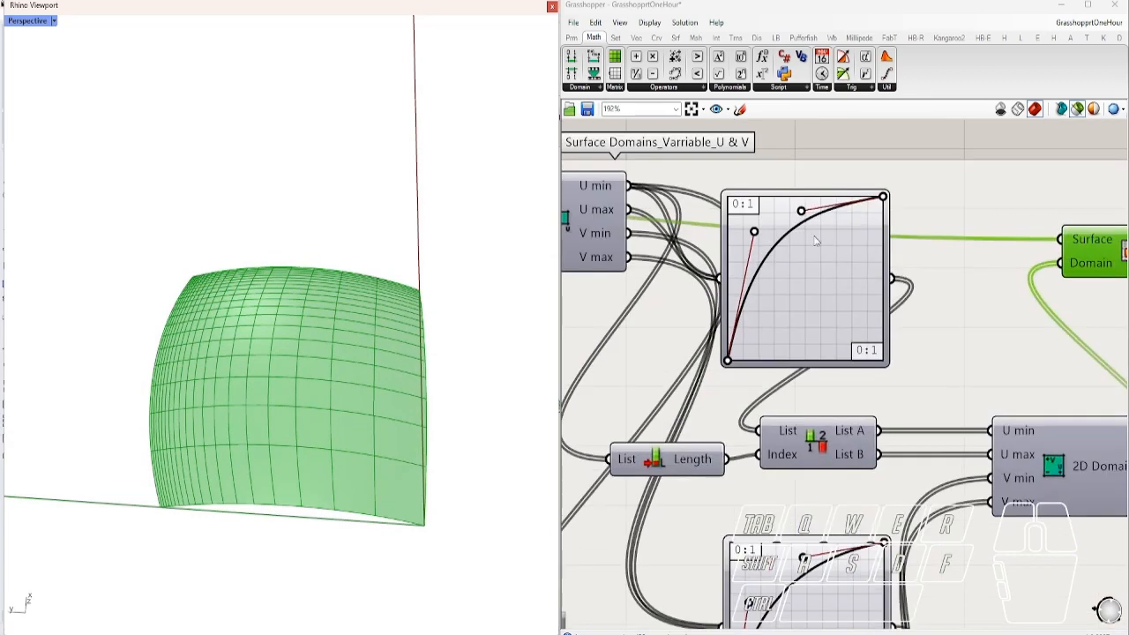
left_click_drag(754, 232, 805, 360)
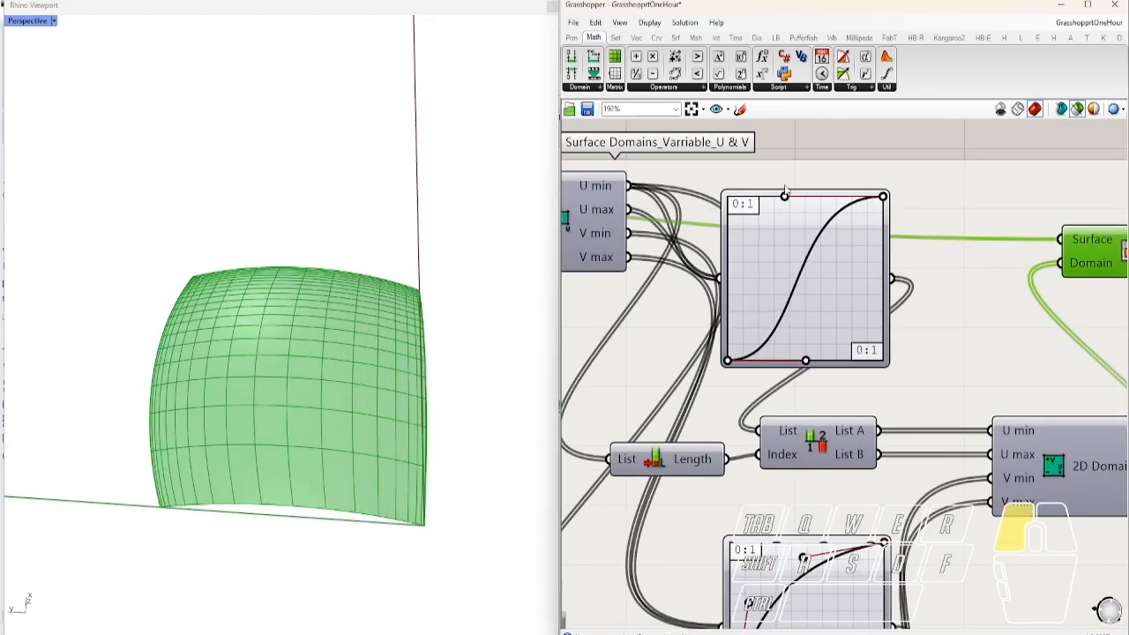
scroll(799, 216, "down", 3)
scroll(776, 463, "up", 2)
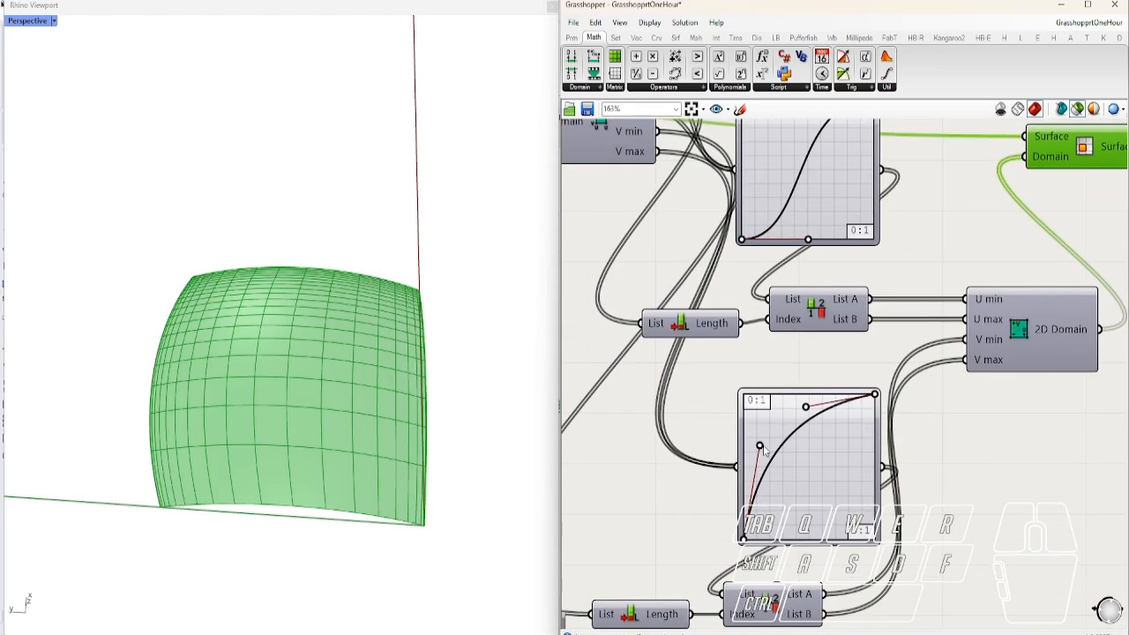
left_click_drag(782, 479, 809, 540)
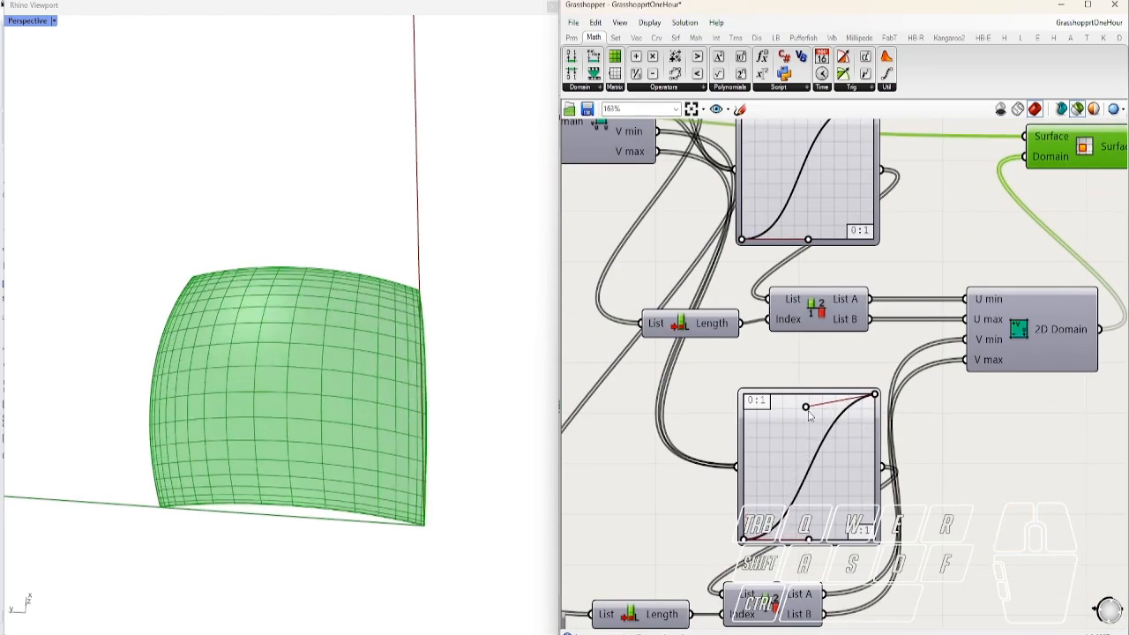
left_click_drag(809, 412, 794, 394)
right_click_drag(433, 353, 296, 324)
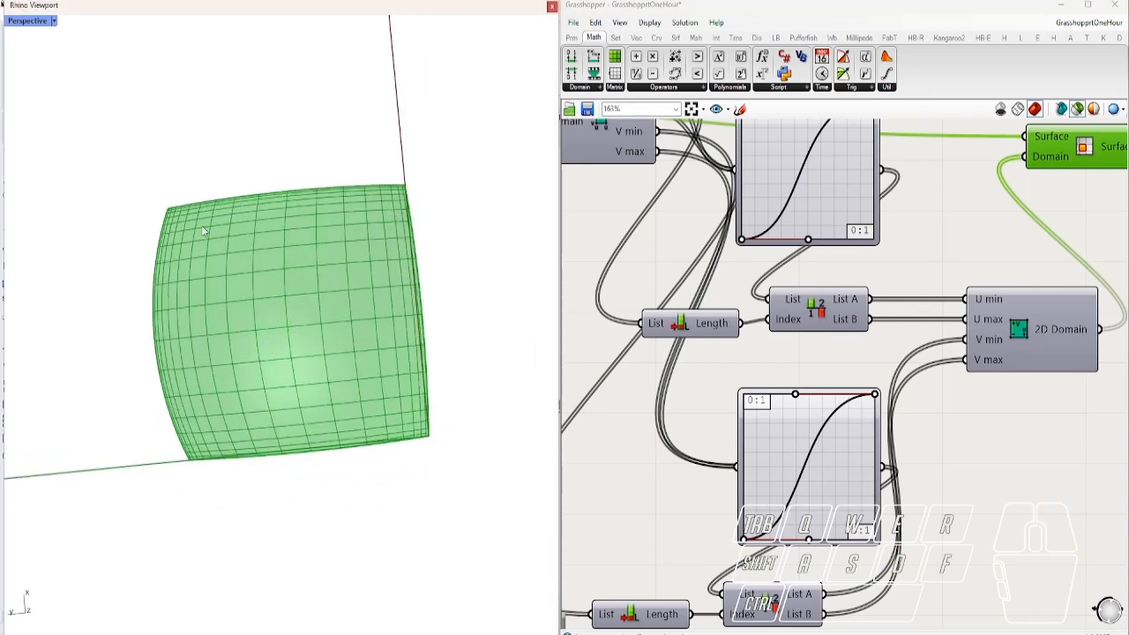
right_click_drag(182, 476, 441, 441)
Reshape the upper graph curve further so the panel strips crowd toward one edge
right_click_drag(819, 345, 812, 391)
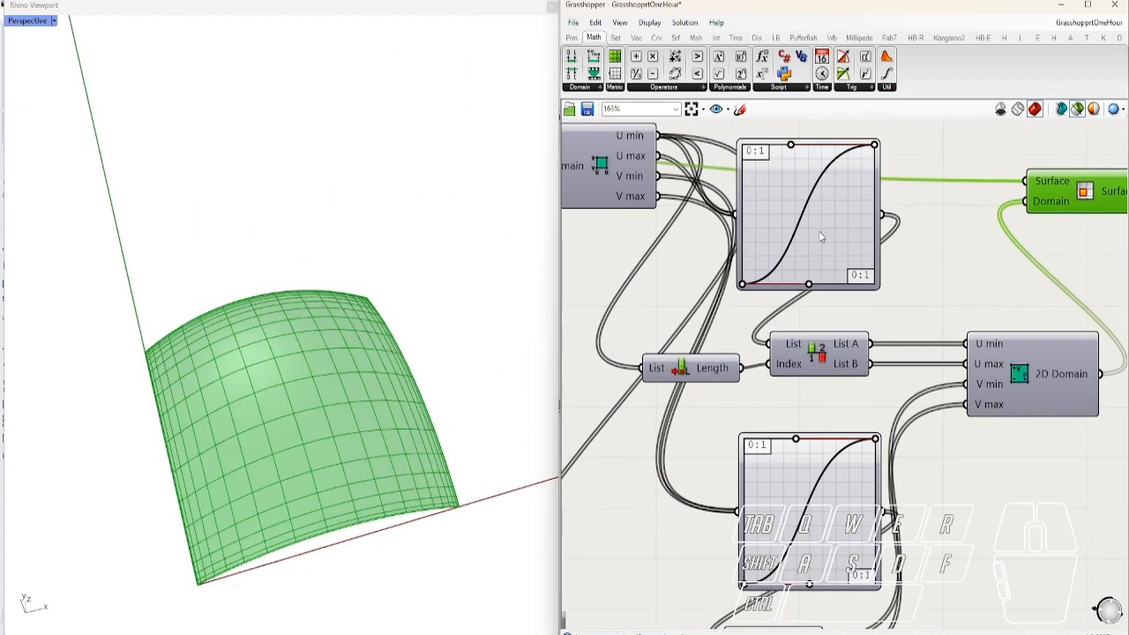
left_click_drag(791, 150, 723, 201)
right_click_drag(229, 397, 376, 416)
scroll(959, 449, "down", 3)
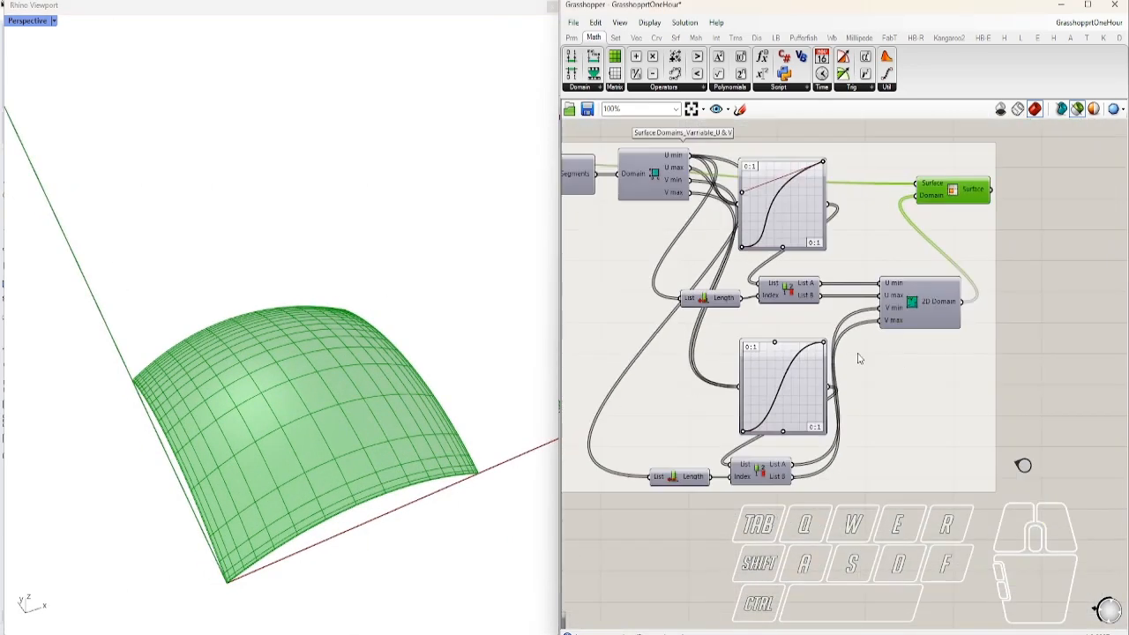
right_click_drag(860, 358, 951, 401)
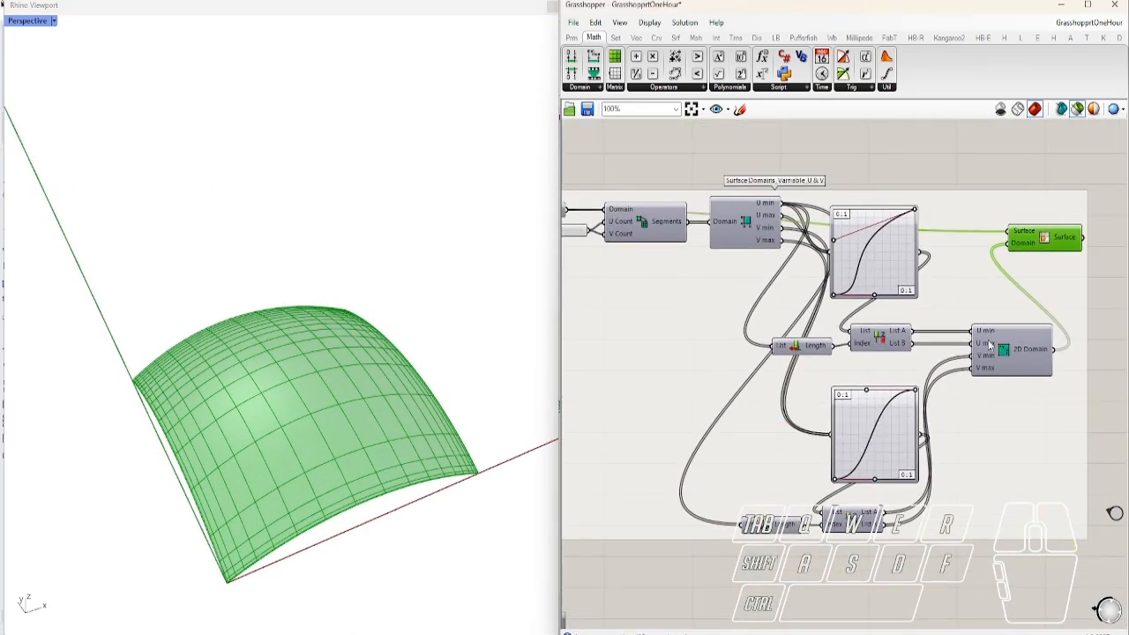
scroll(996, 355, "down", 2)
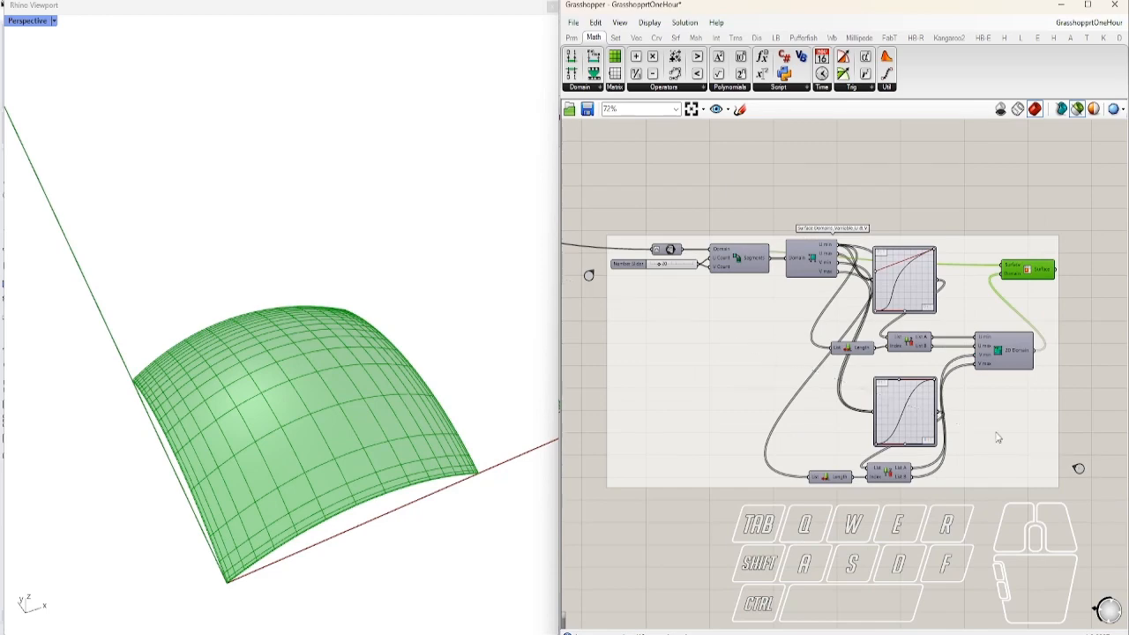
Jump to and centre the 'Thanks For Watching Grasshopper in one hour' text
double_click(1080, 470)
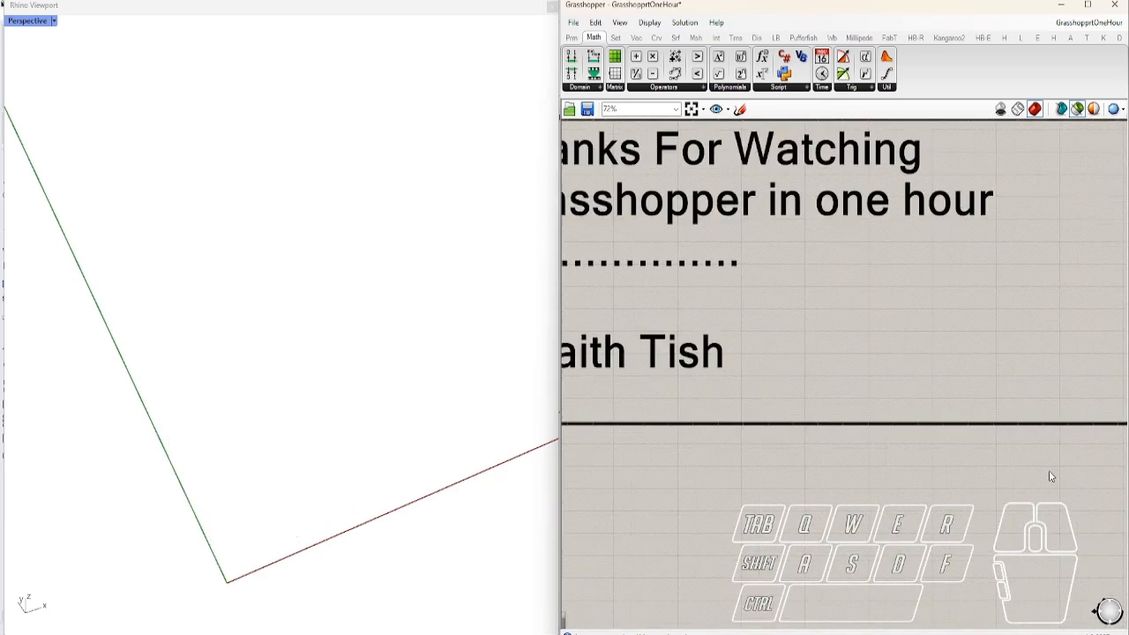
right_click_drag(752, 459, 628, 378)
scroll(794, 406, "down", 2)
scroll(809, 413, "up", 2)
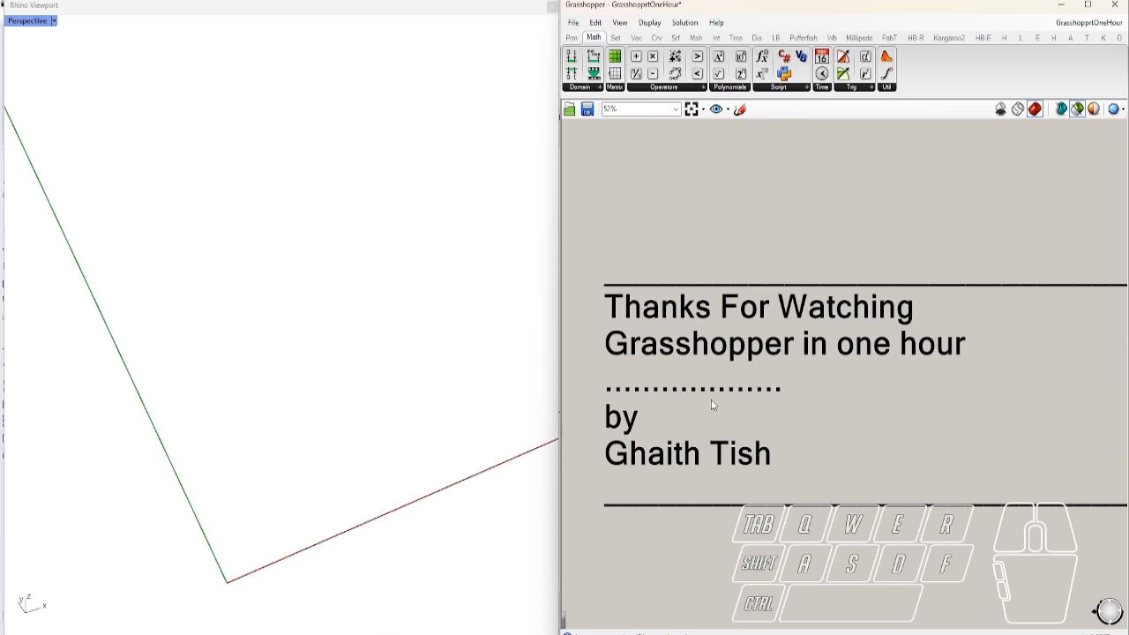
scroll(728, 397, "up", 3)
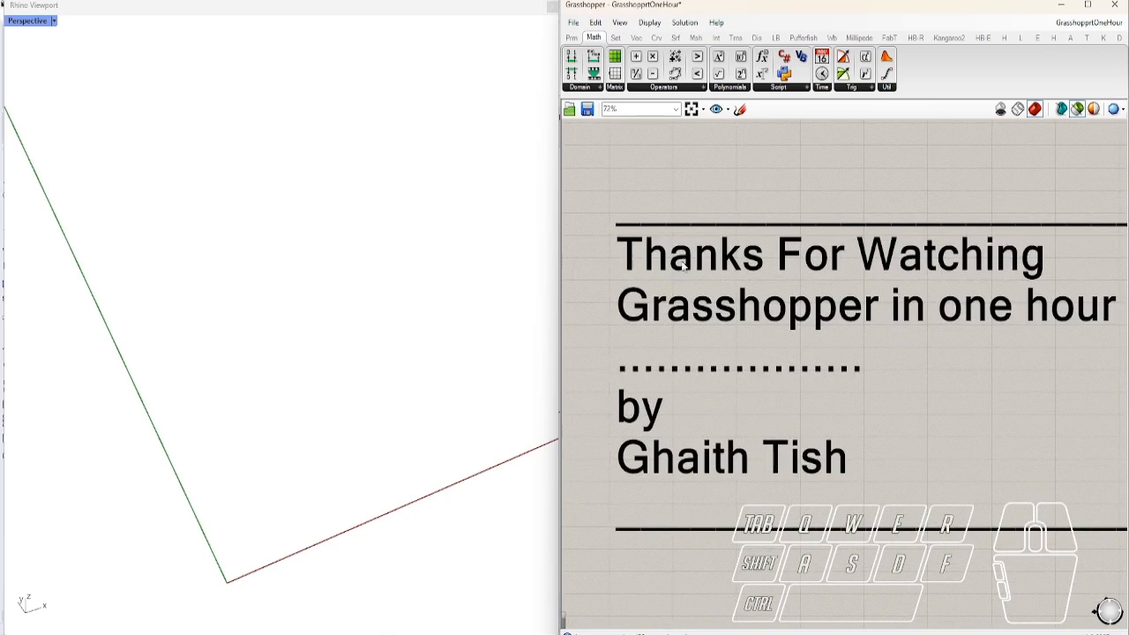
right_click_drag(712, 367, 696, 356)
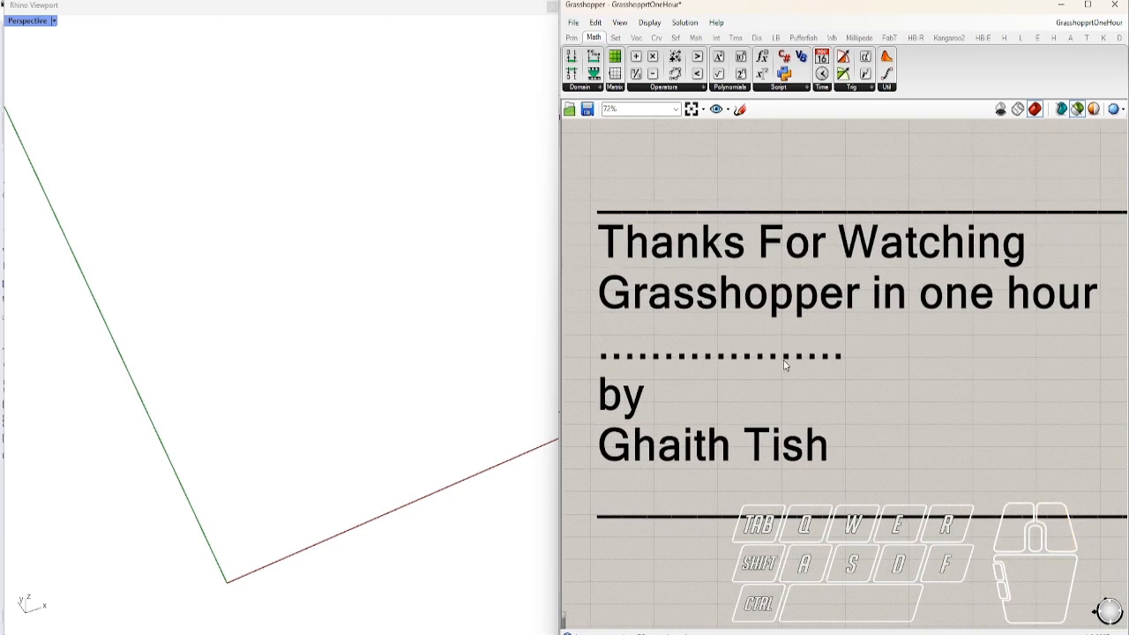